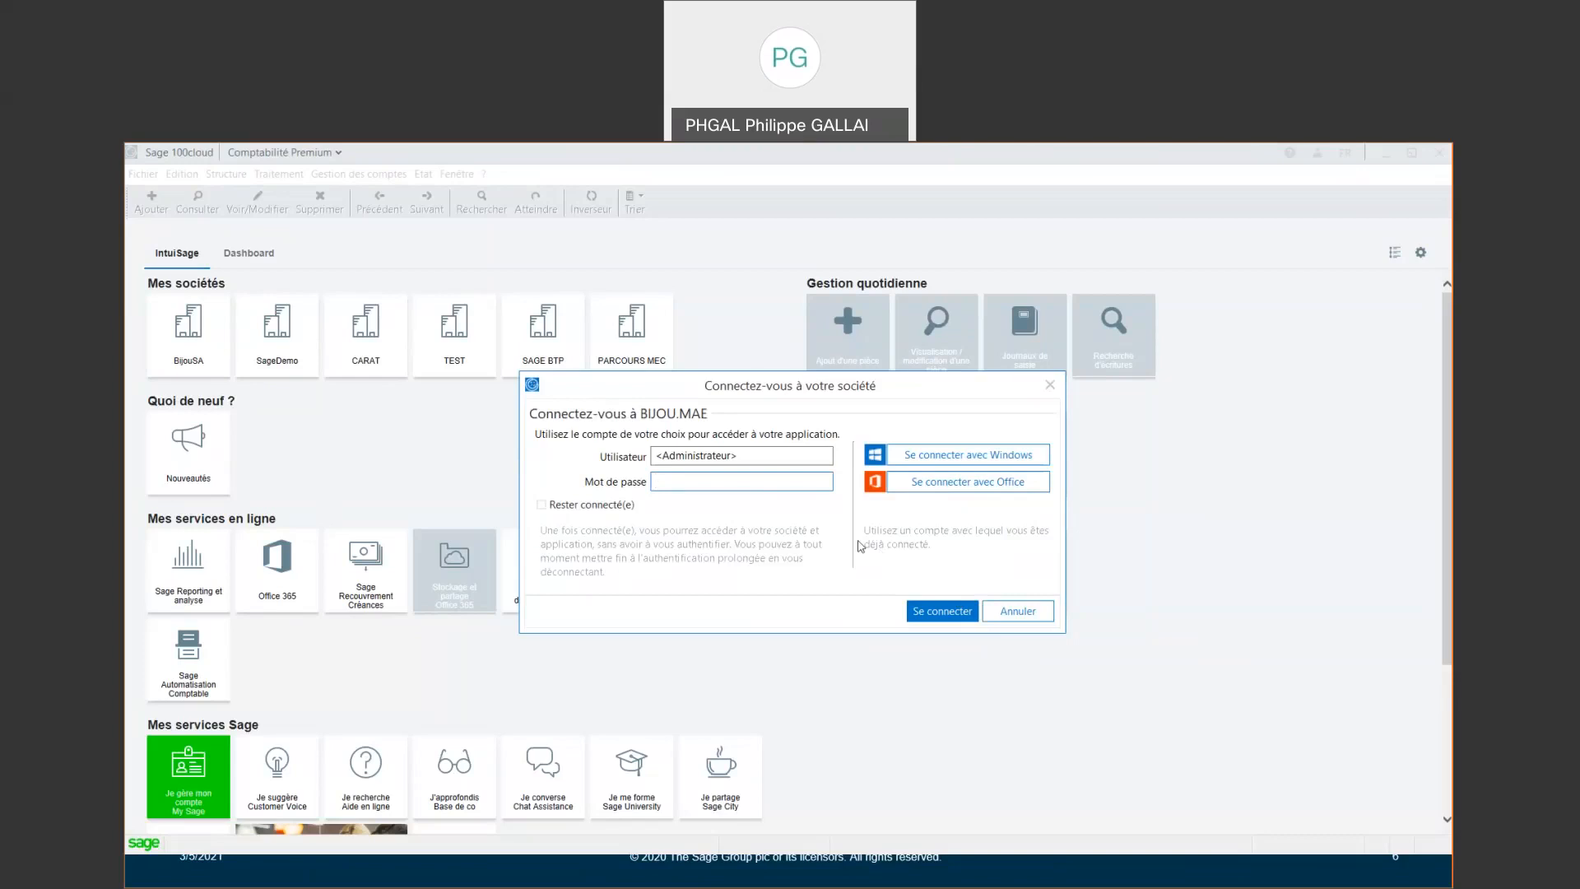
Connect to the BIJOU.MAE company with the <Administrateur> account and restore the program window to its smaller size
{"action": "left_click", "coordinate": [932, 610]}
{"action": "left_click", "coordinate": [937, 616]}
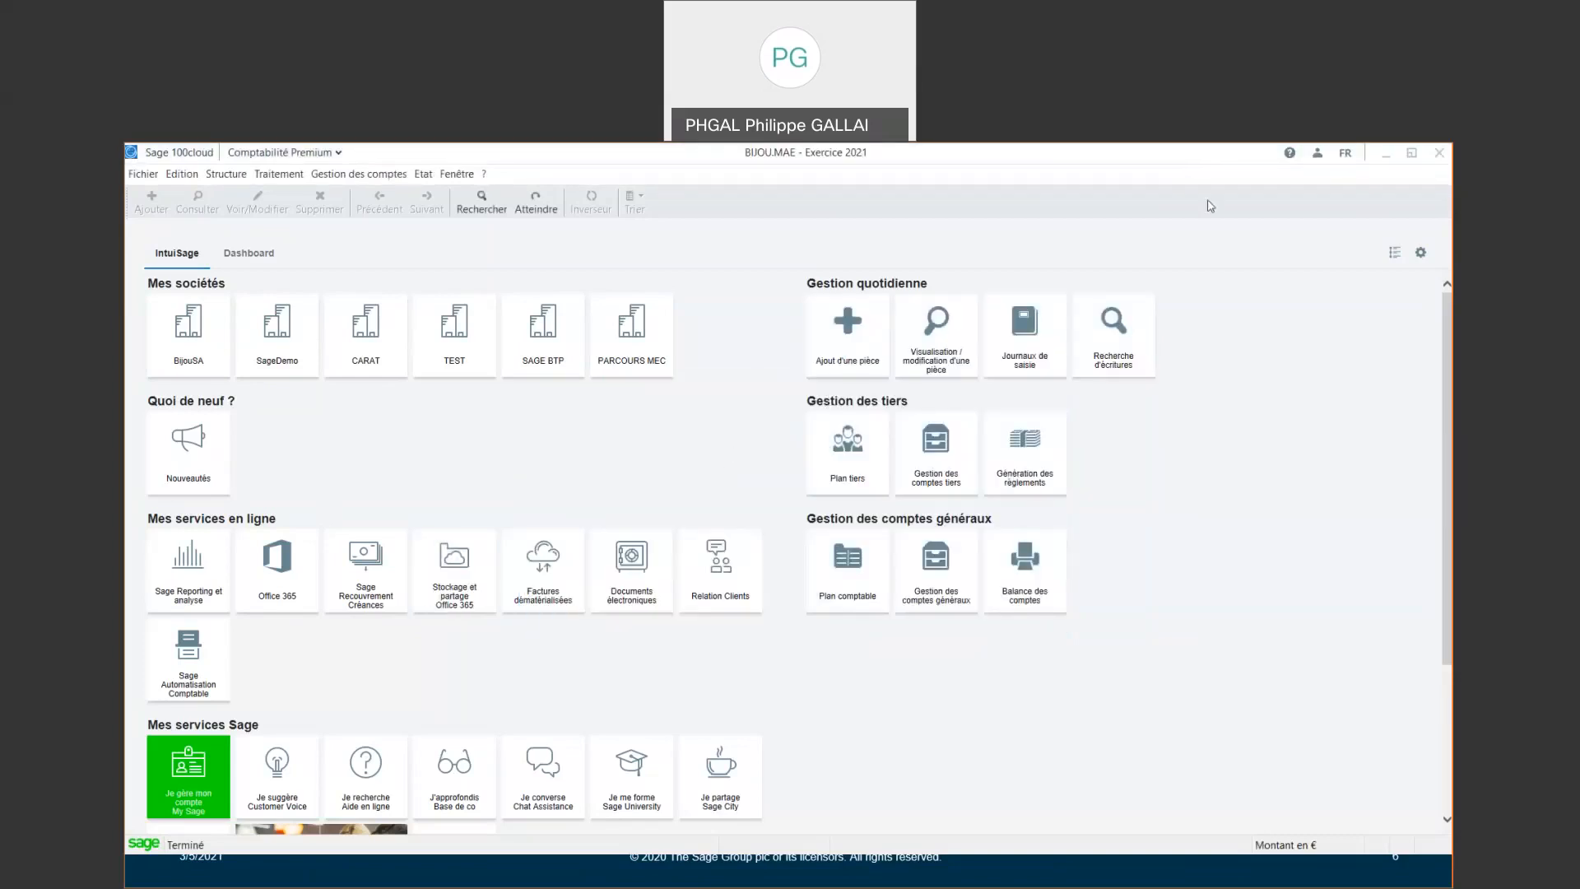
{"action": "left_click", "coordinate": [1411, 153]}
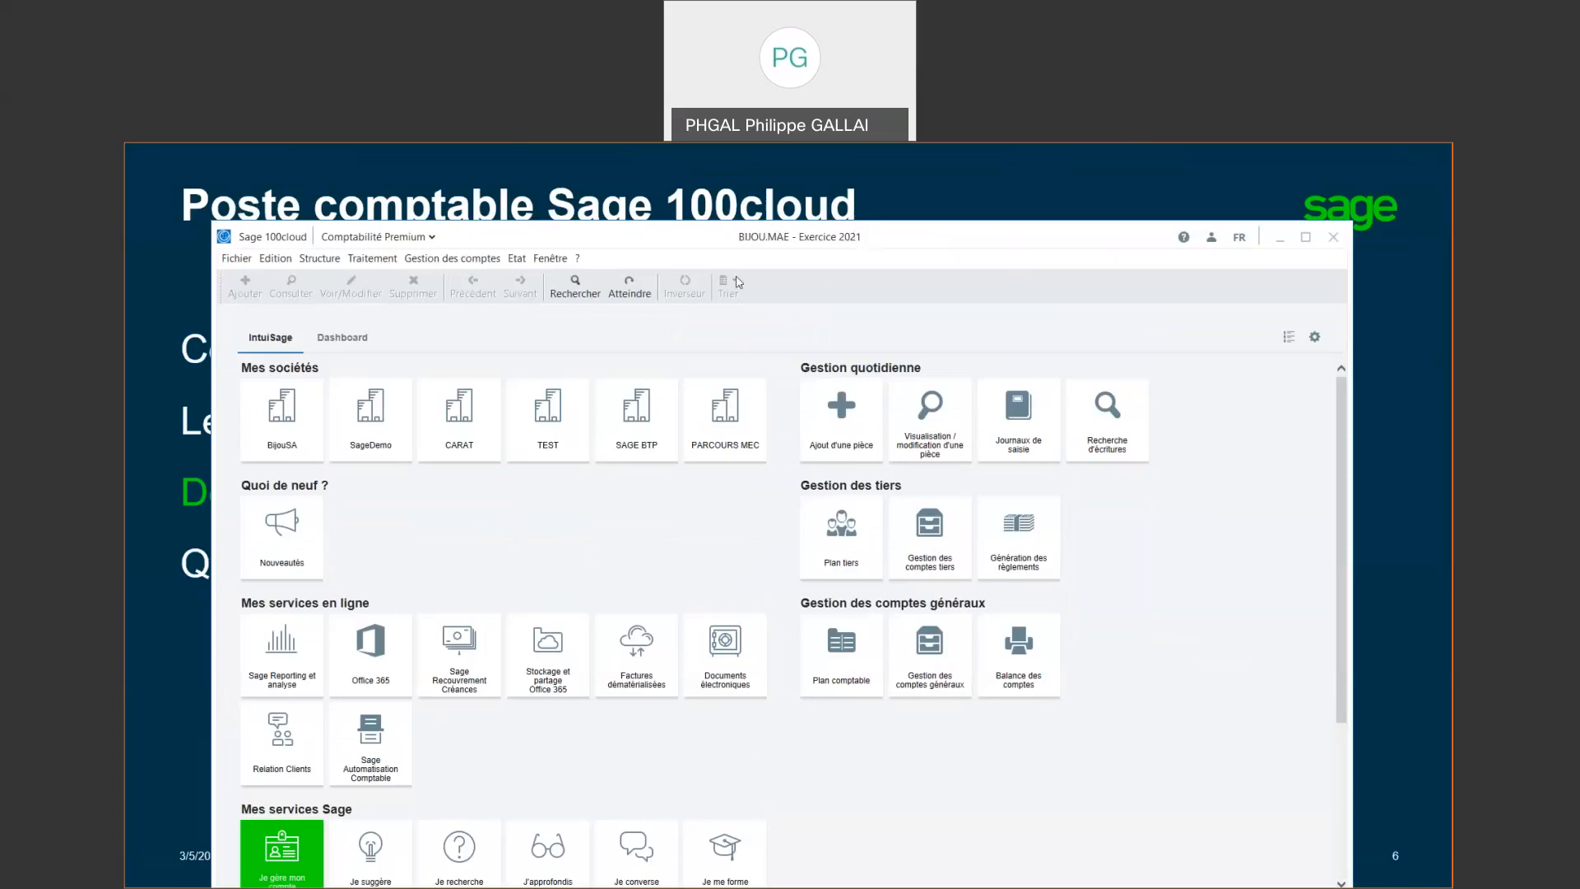
Switch the working fiscal year to 2020 and then to 2019
{"action": "left_click", "coordinate": [560, 260]}
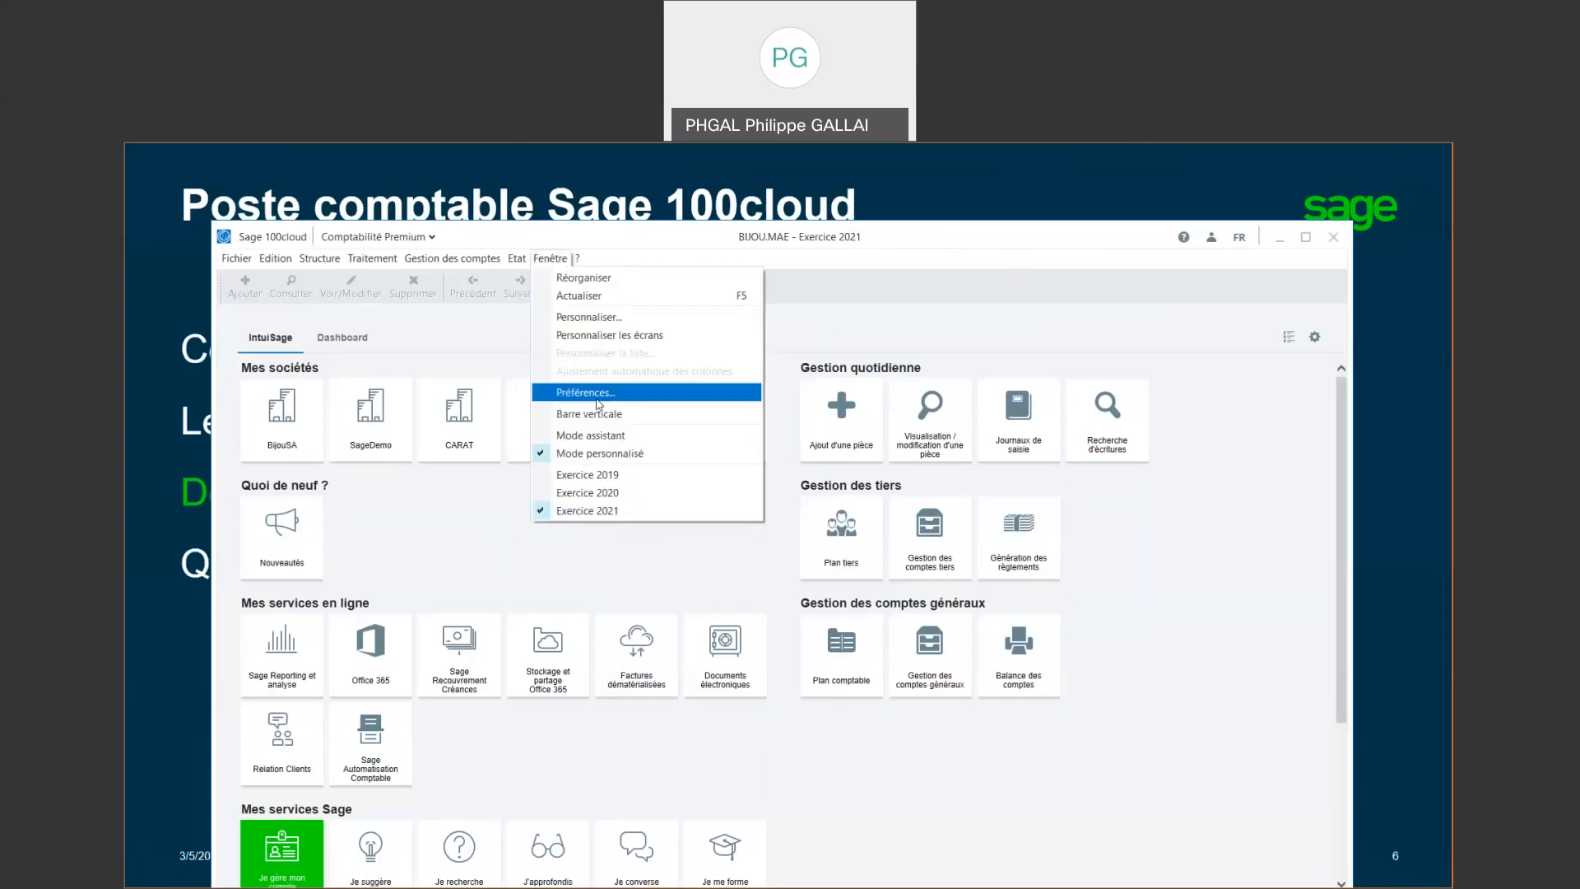
{"action": "left_click", "coordinate": [632, 494]}
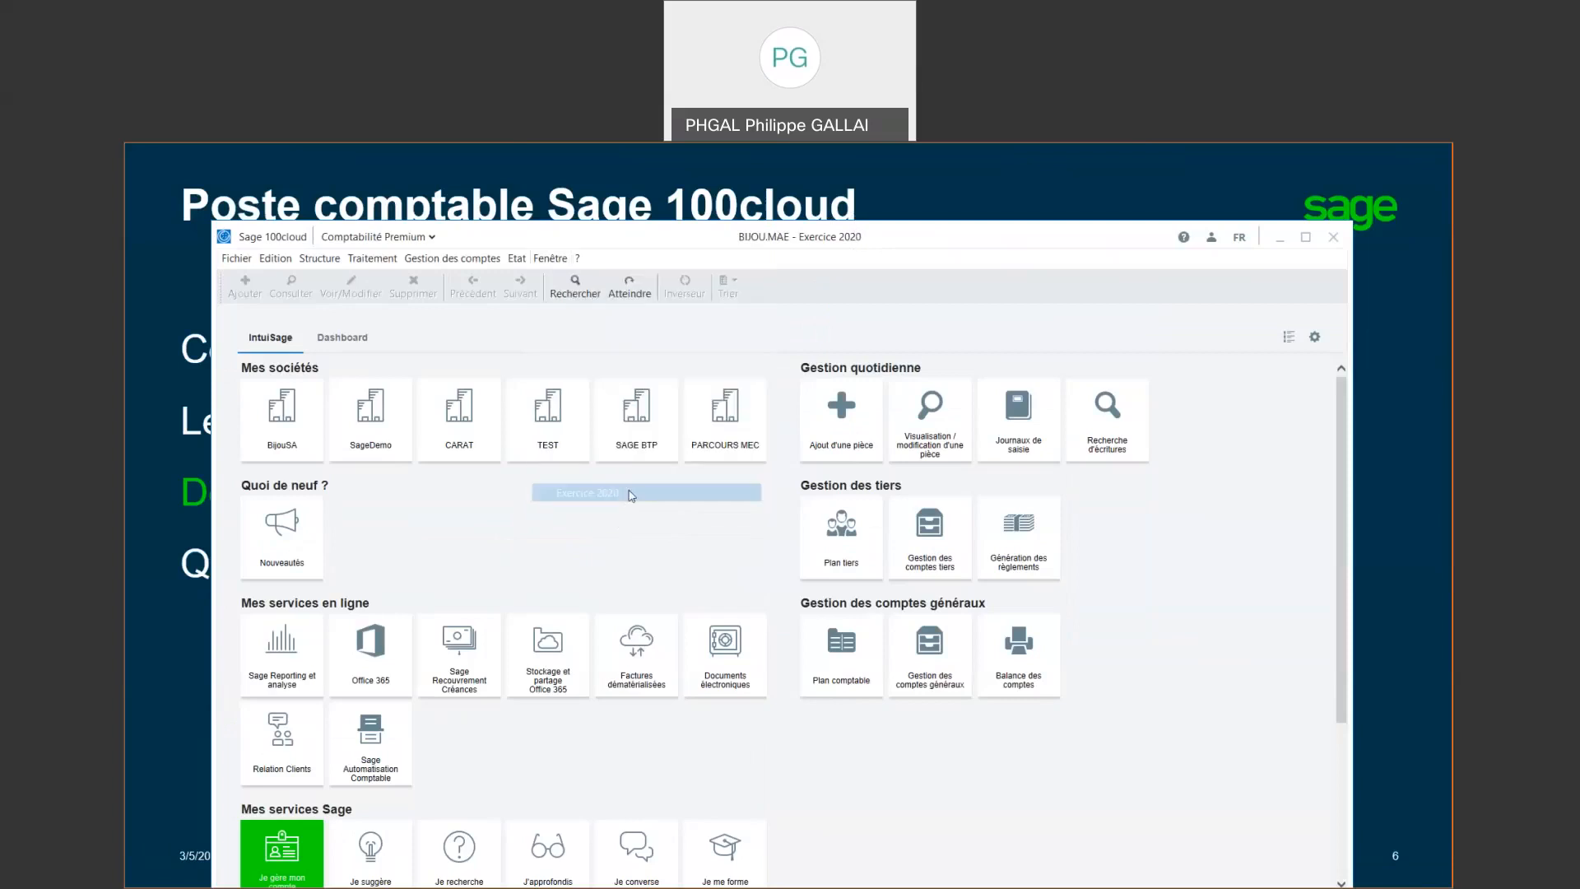
{"action": "left_click", "coordinate": [549, 260]}
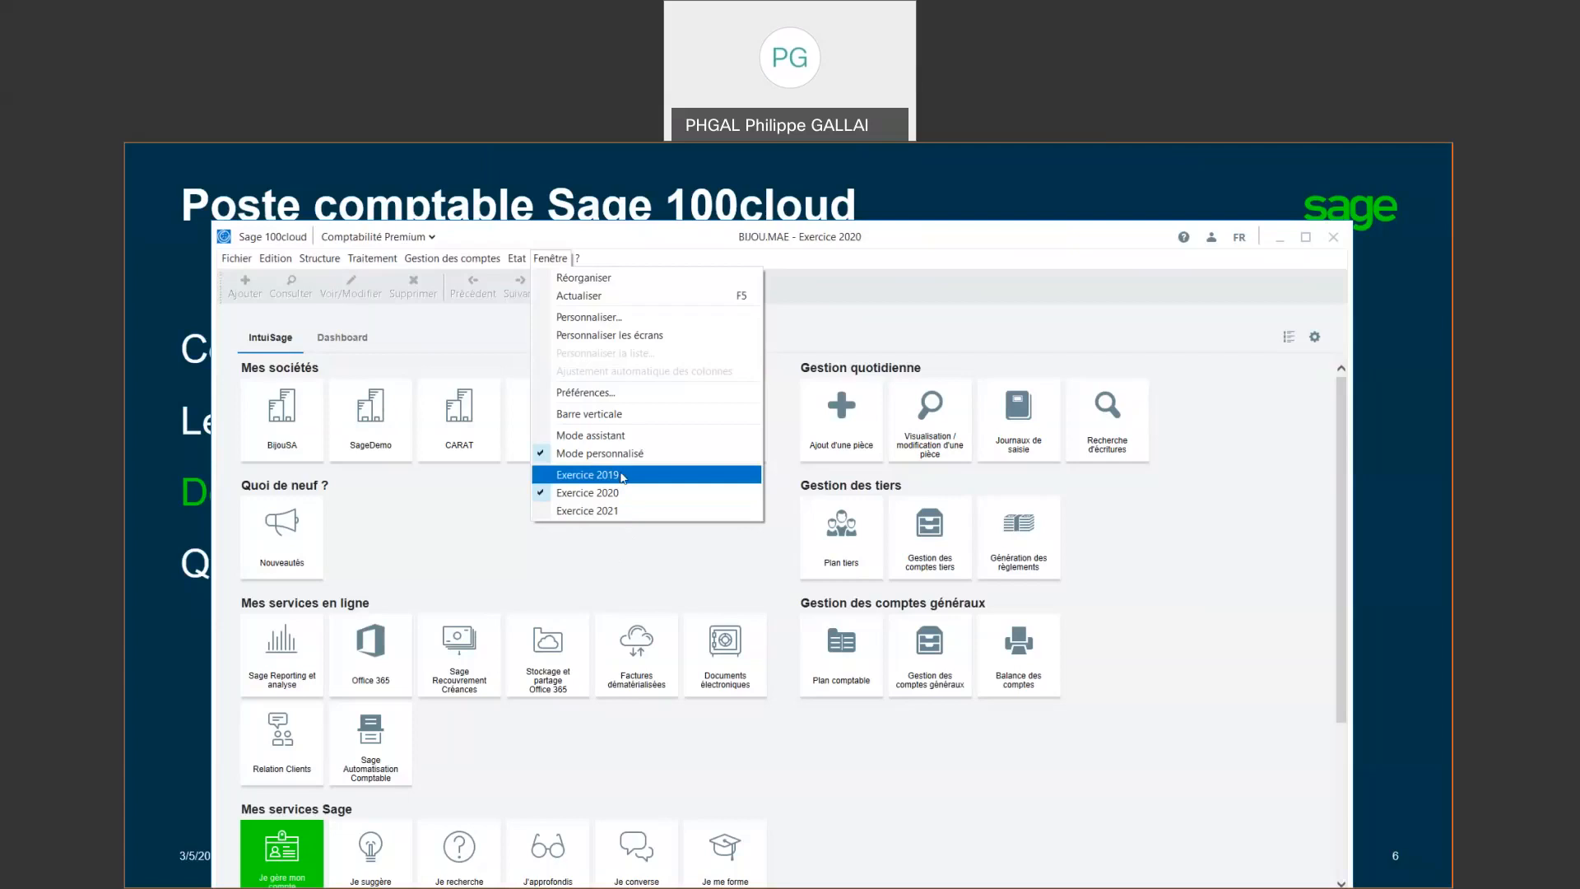
{"action": "mouse_move", "coordinate": [372, 258]}
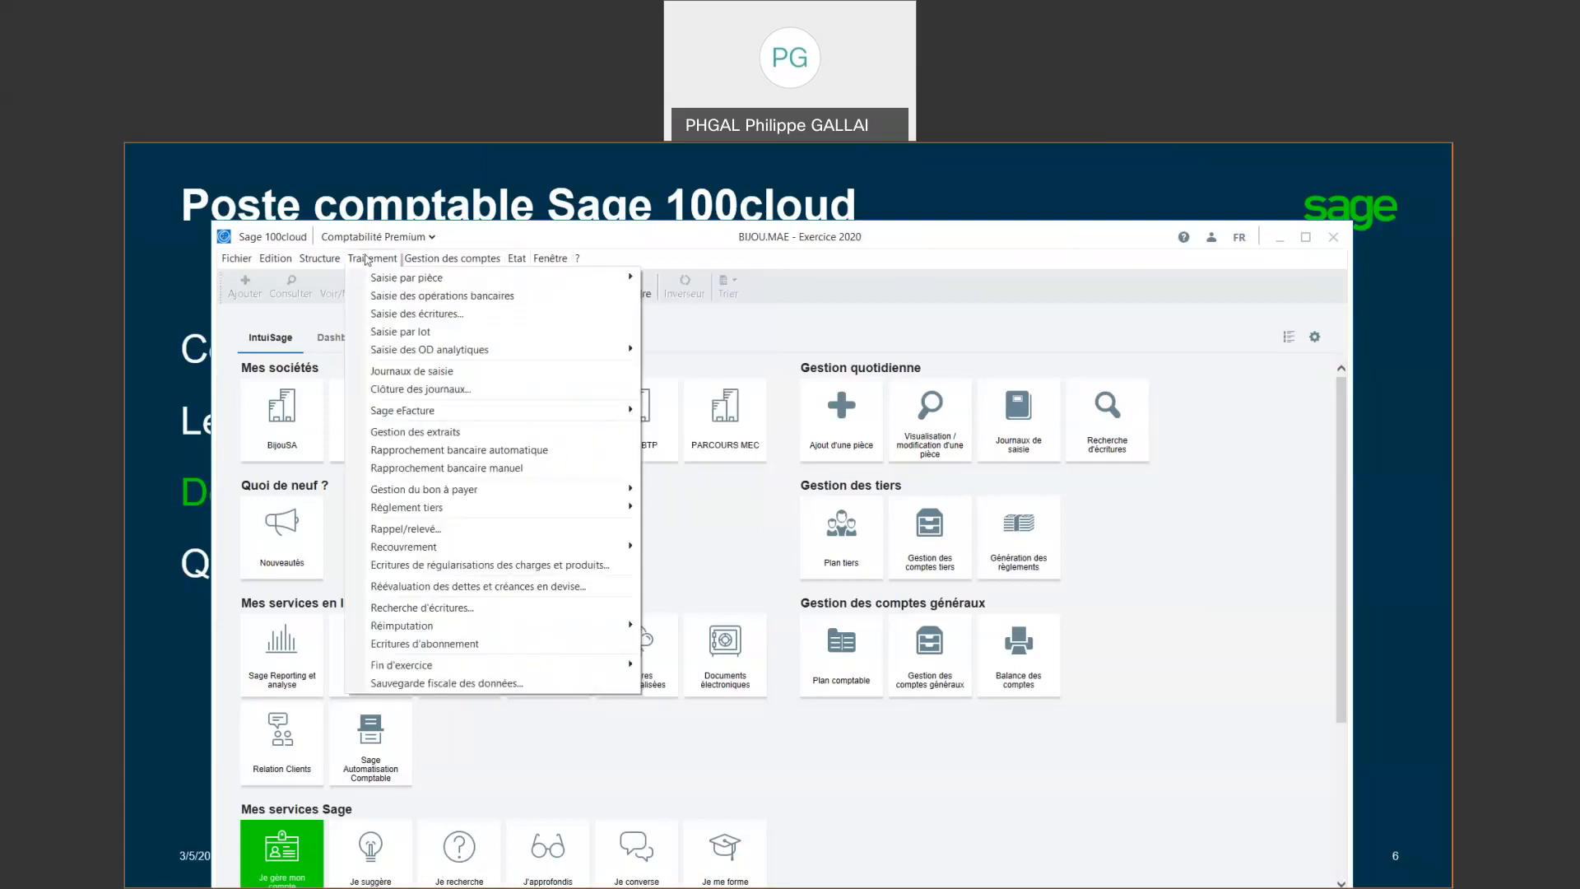
{"action": "mouse_move", "coordinate": [476, 664]}
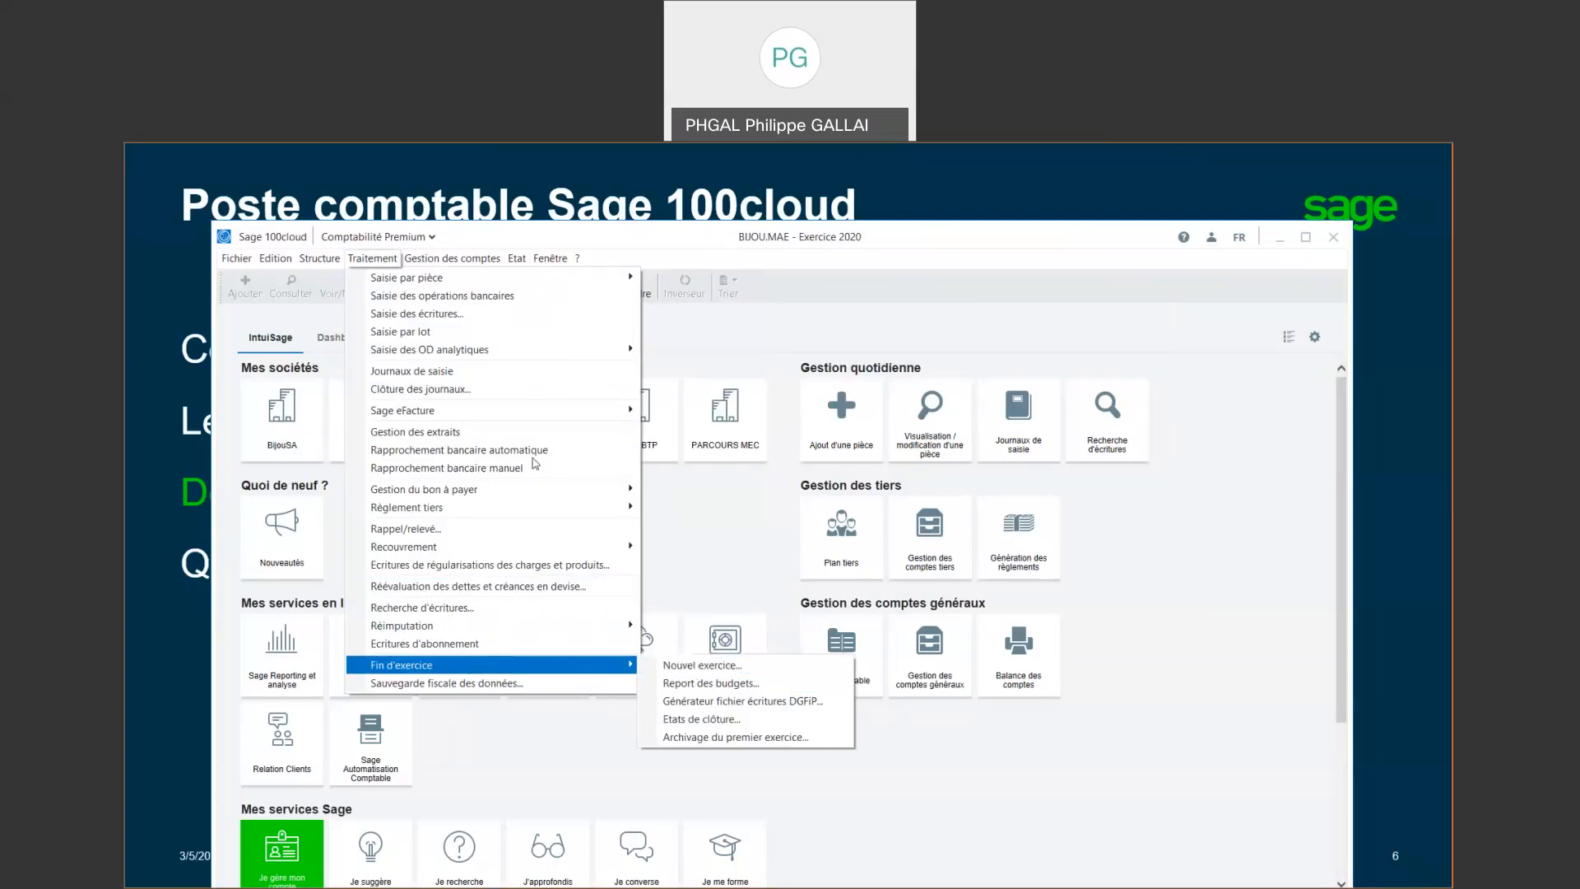
{"action": "mouse_move", "coordinate": [550, 258]}
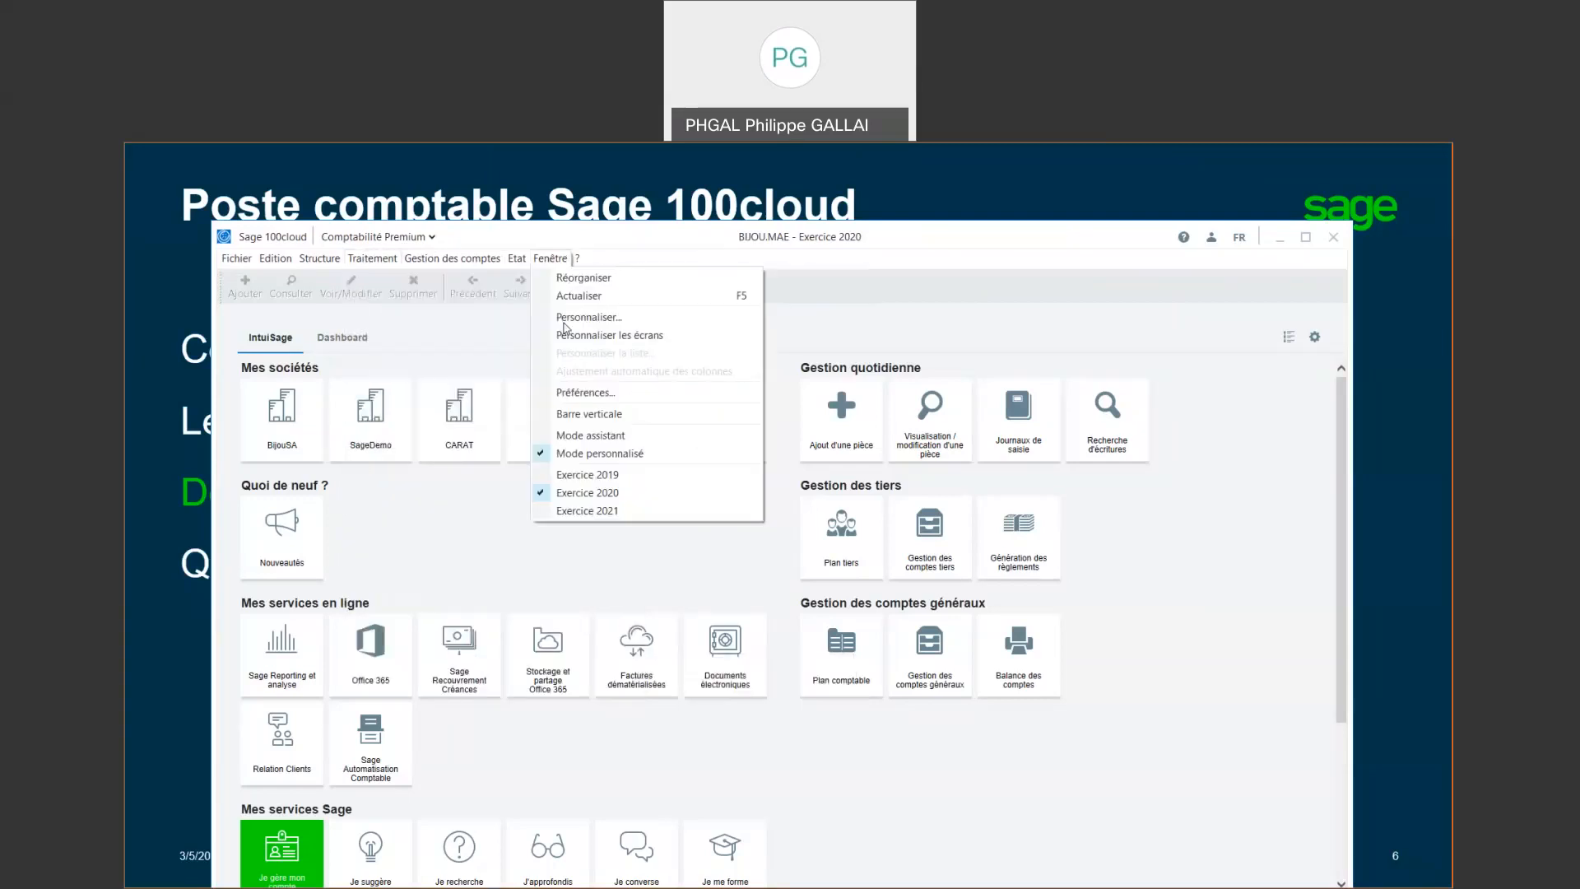
{"action": "left_click", "coordinate": [580, 475]}
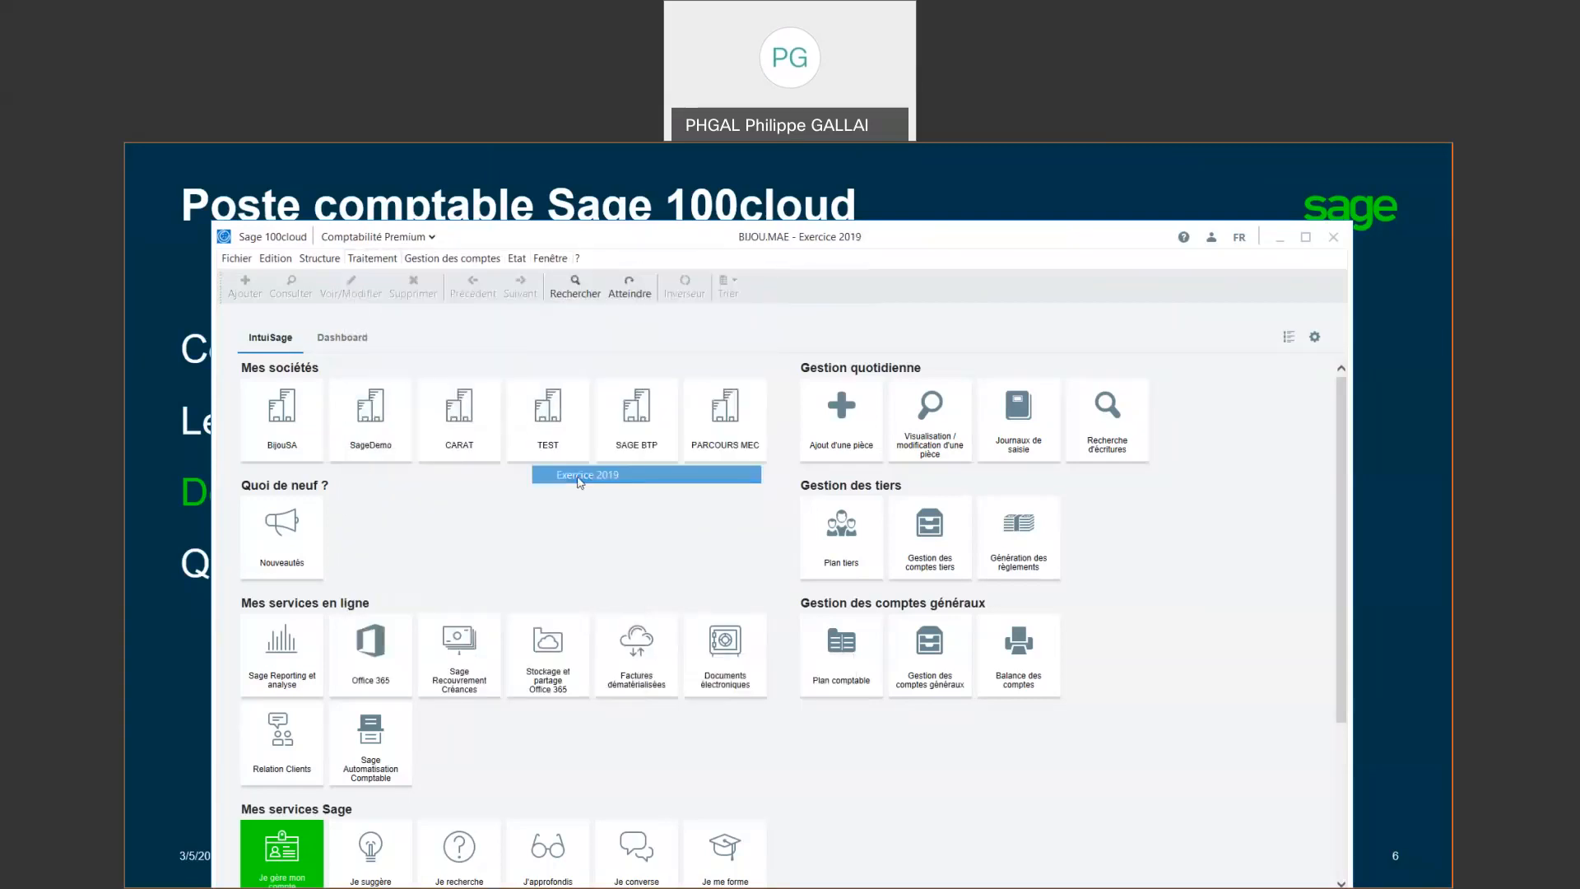
Open the new fiscal year assistant for 2019 to view the processing options it offers, and cancel it
{"action": "left_click", "coordinate": [372, 259]}
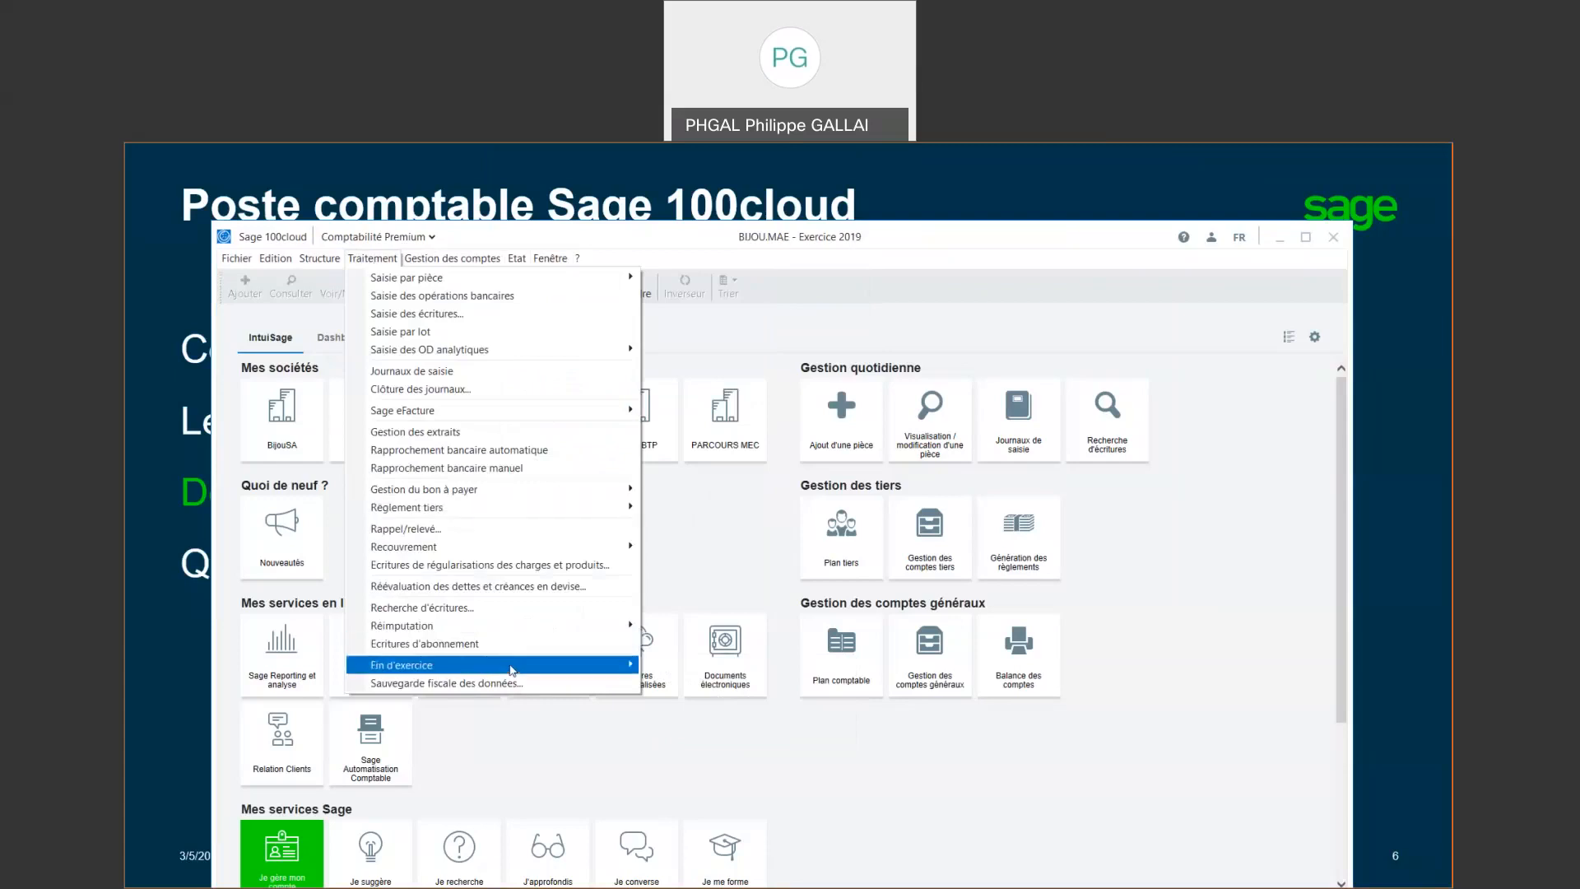
{"action": "mouse_move", "coordinate": [511, 668]}
{"action": "left_click", "coordinate": [687, 665]}
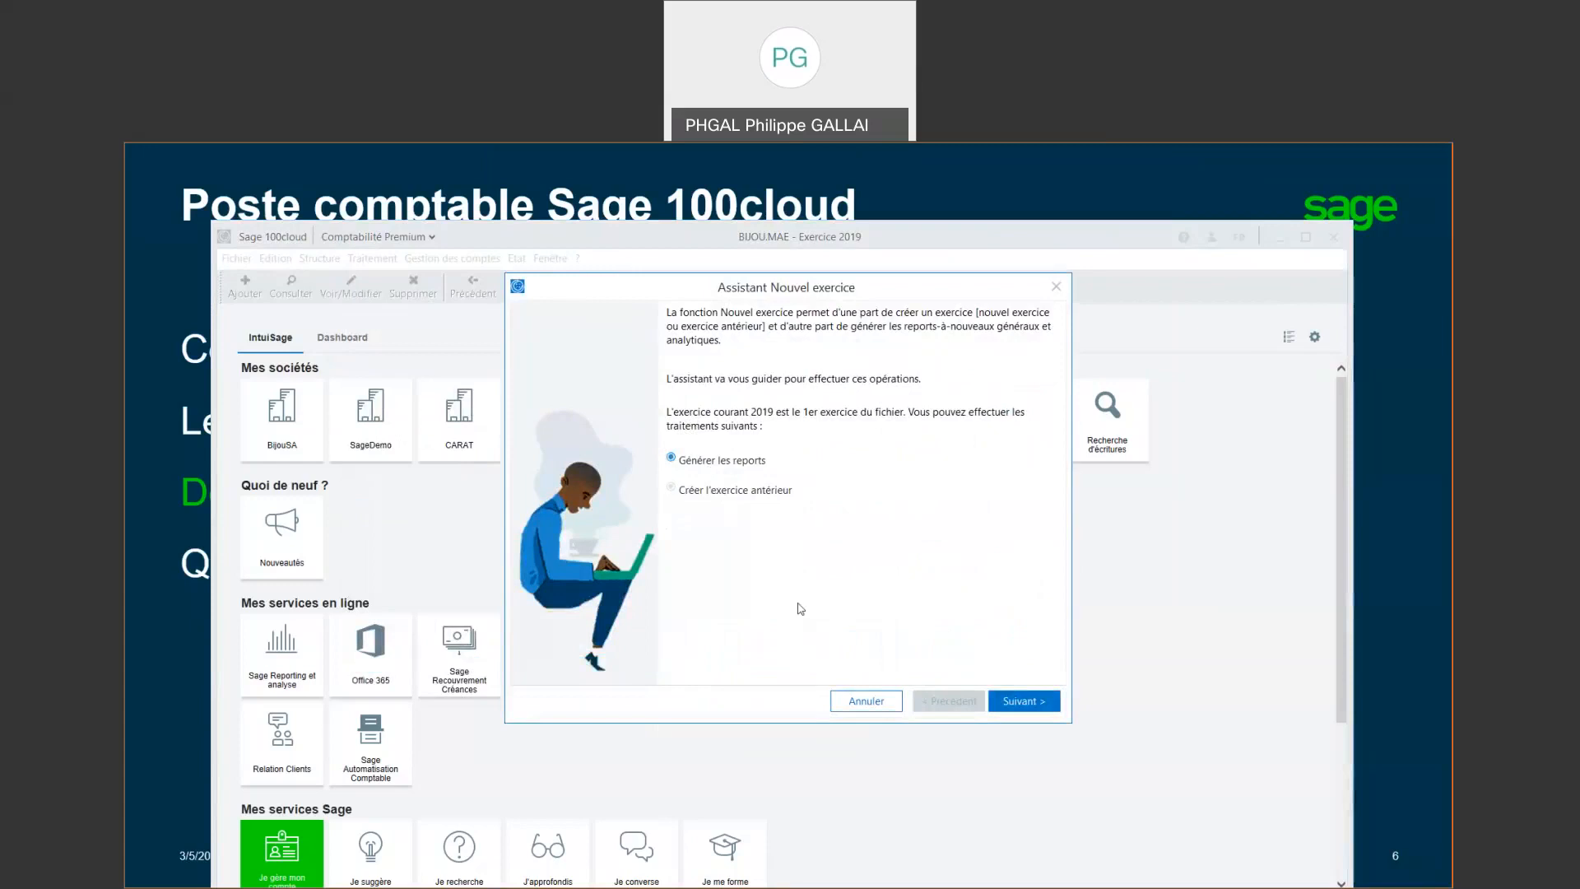
{"action": "left_click", "coordinate": [877, 713]}
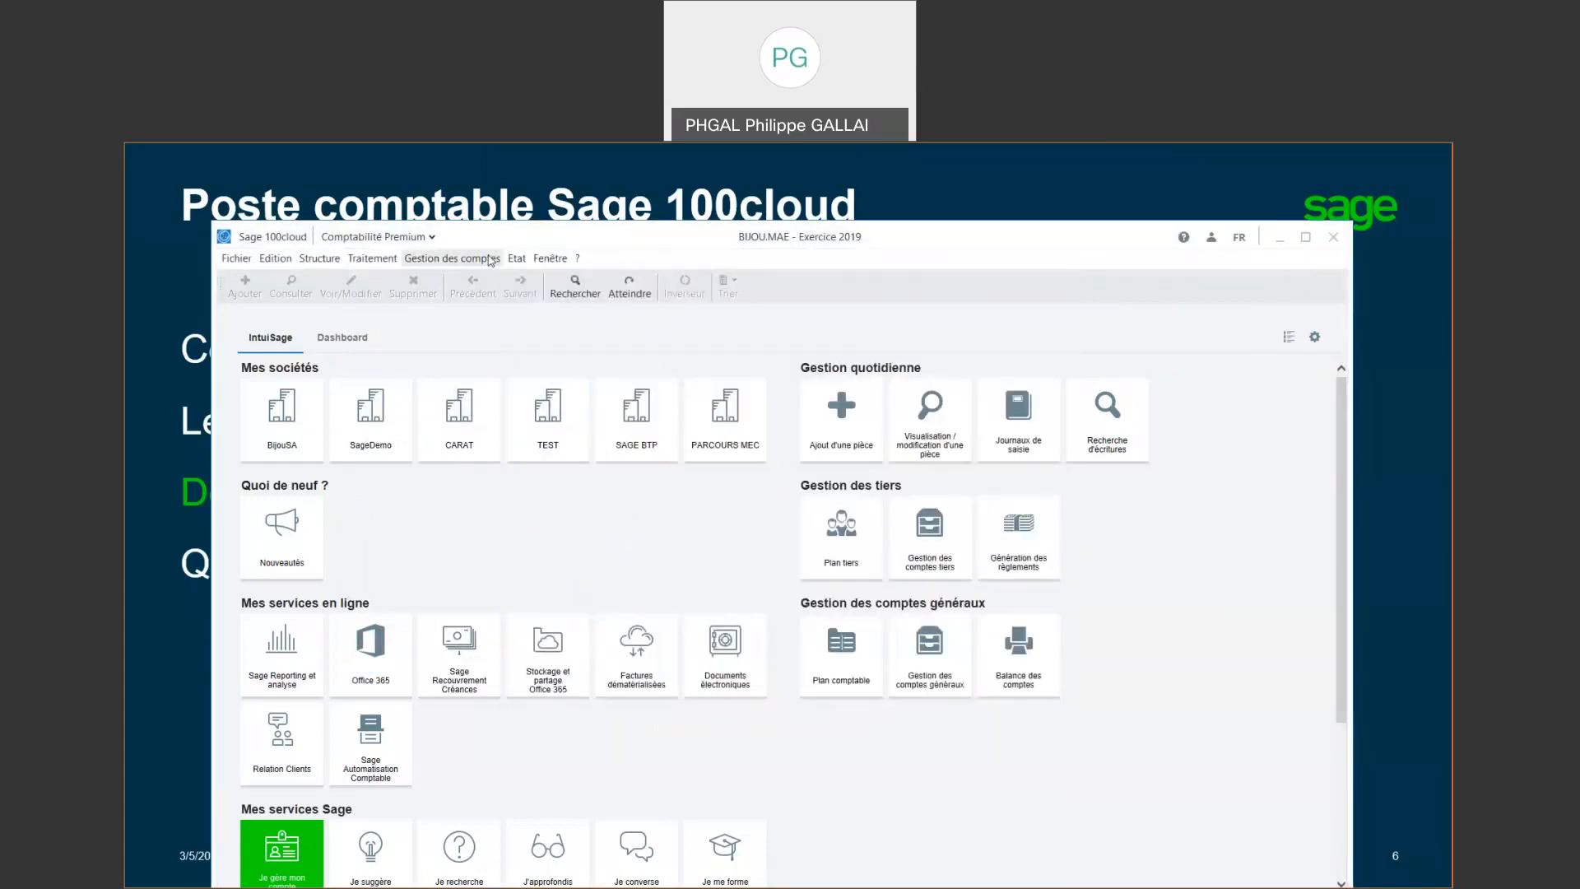
Switch the working fiscal year back to 2021
{"action": "left_click", "coordinate": [562, 259]}
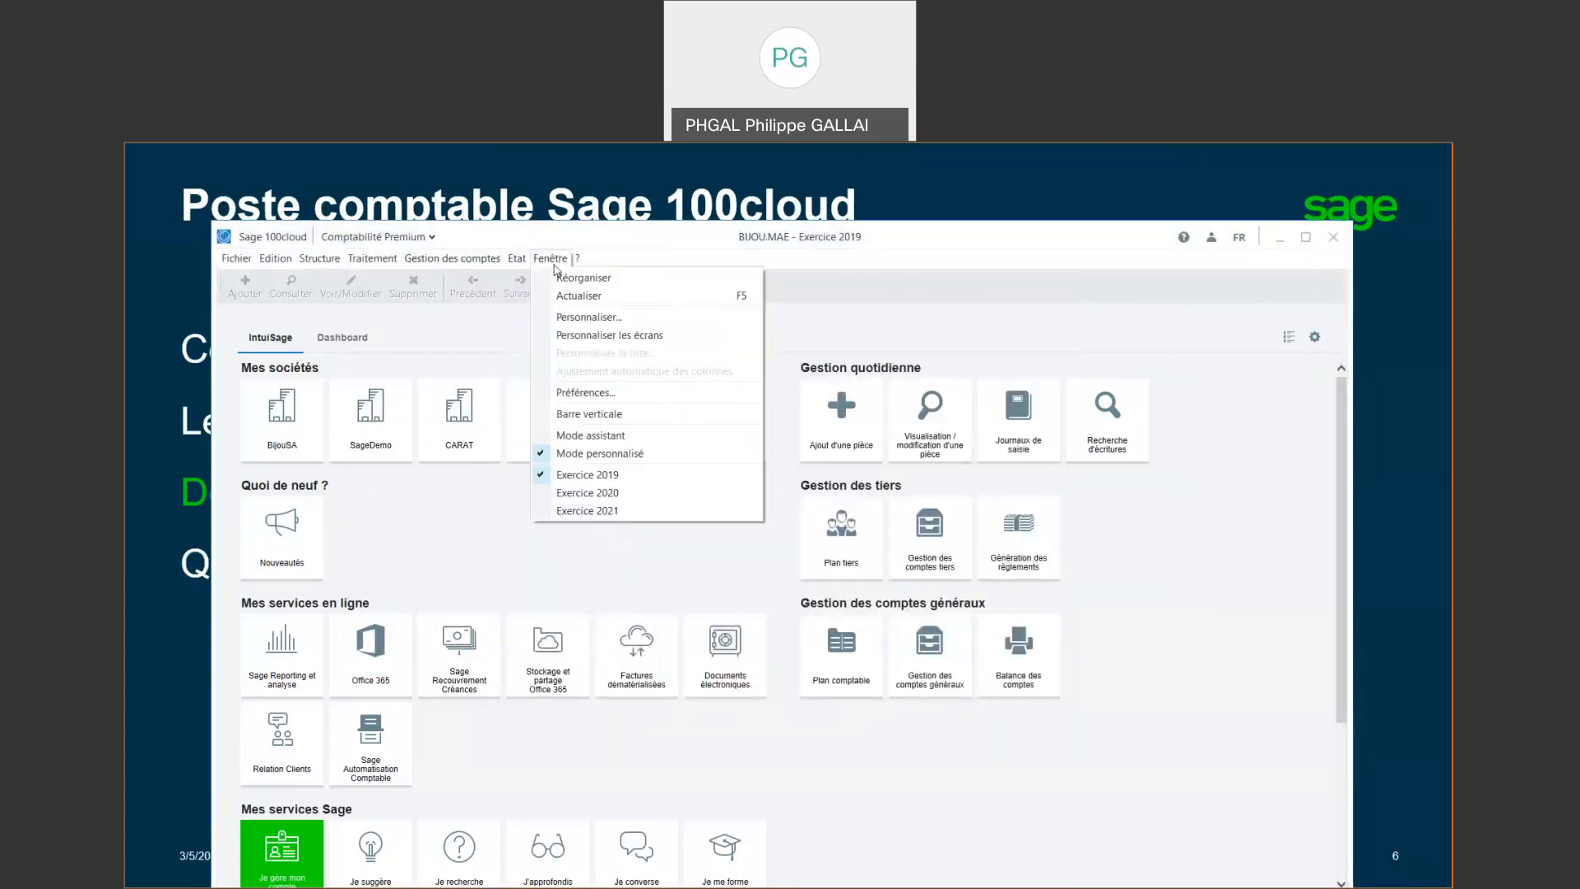
{"action": "left_click", "coordinate": [597, 511]}
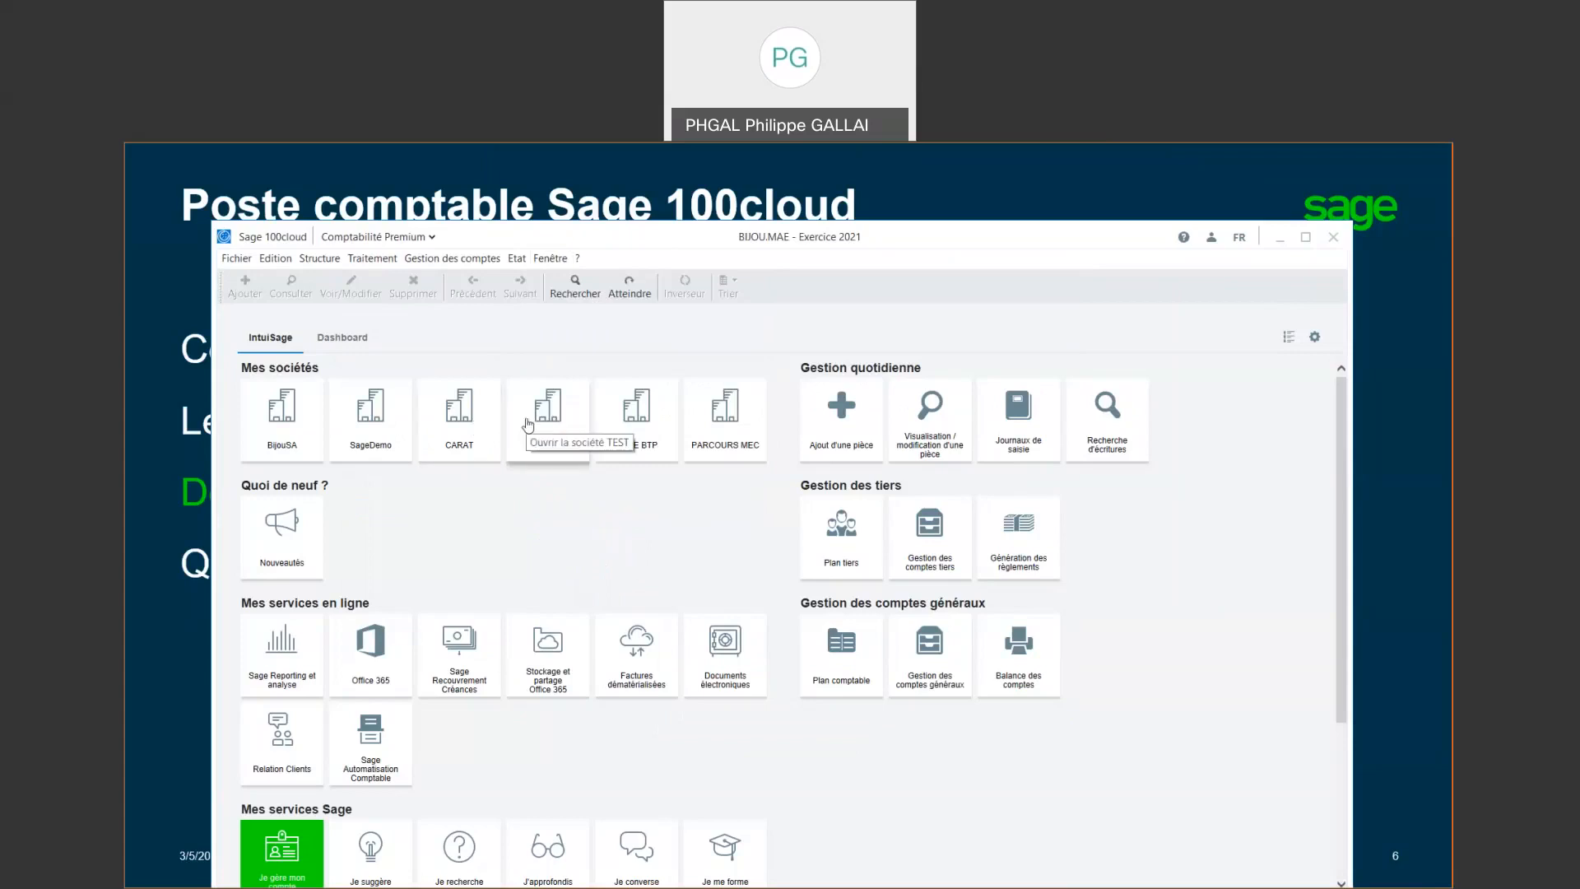
Display the vertical bar to look through its Gestion et suivi des Tiers and Fonctions avancées groups, and hide it again
{"action": "left_click", "coordinate": [548, 257]}
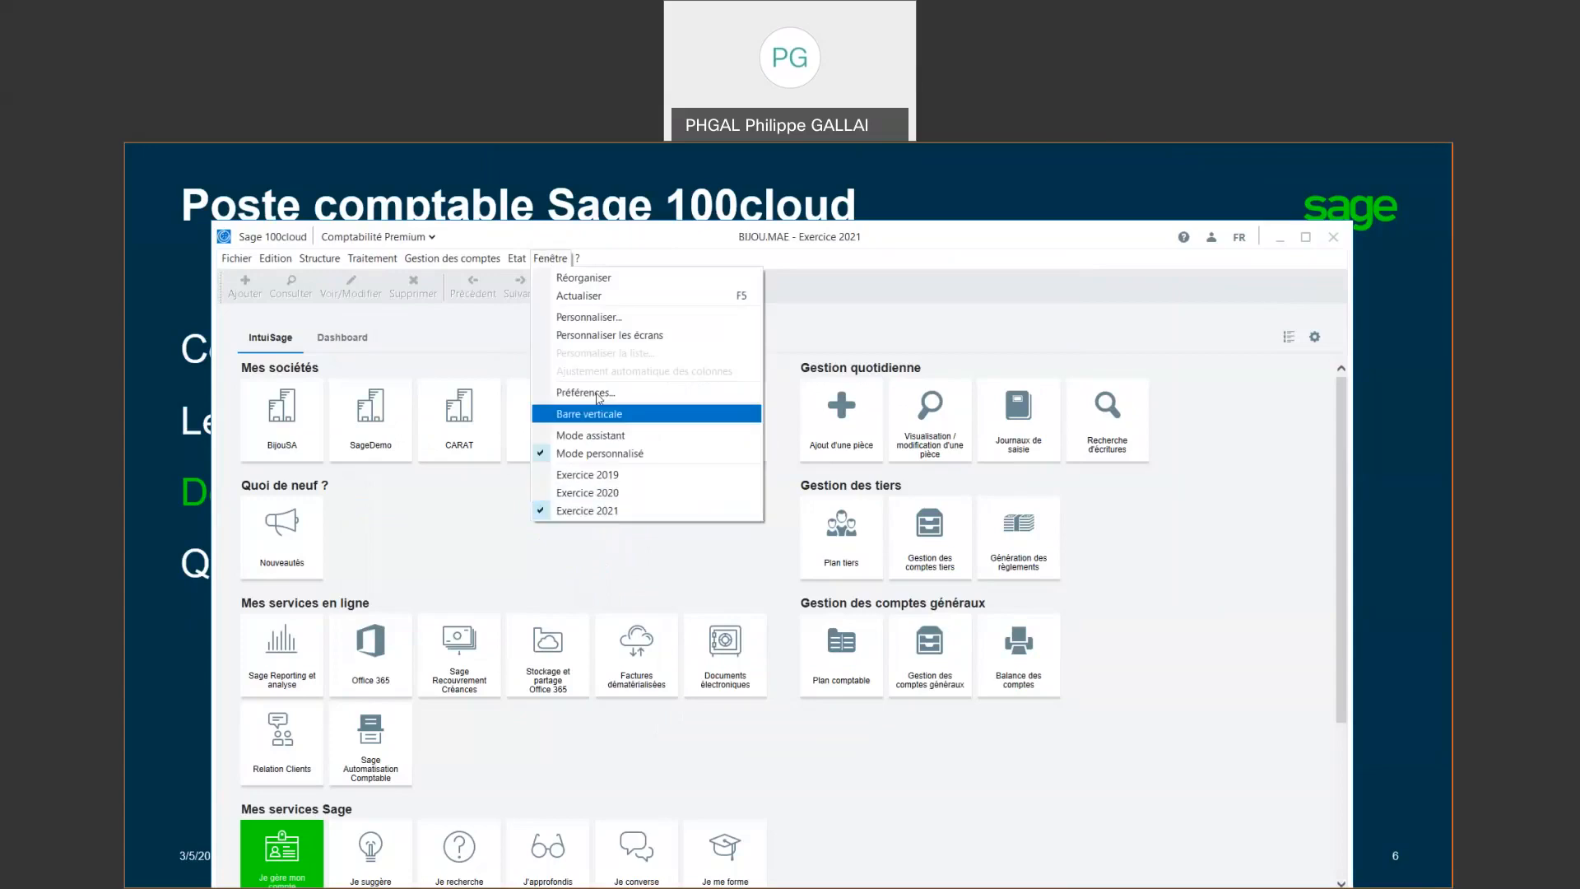
{"action": "left_click", "coordinate": [899, 330]}
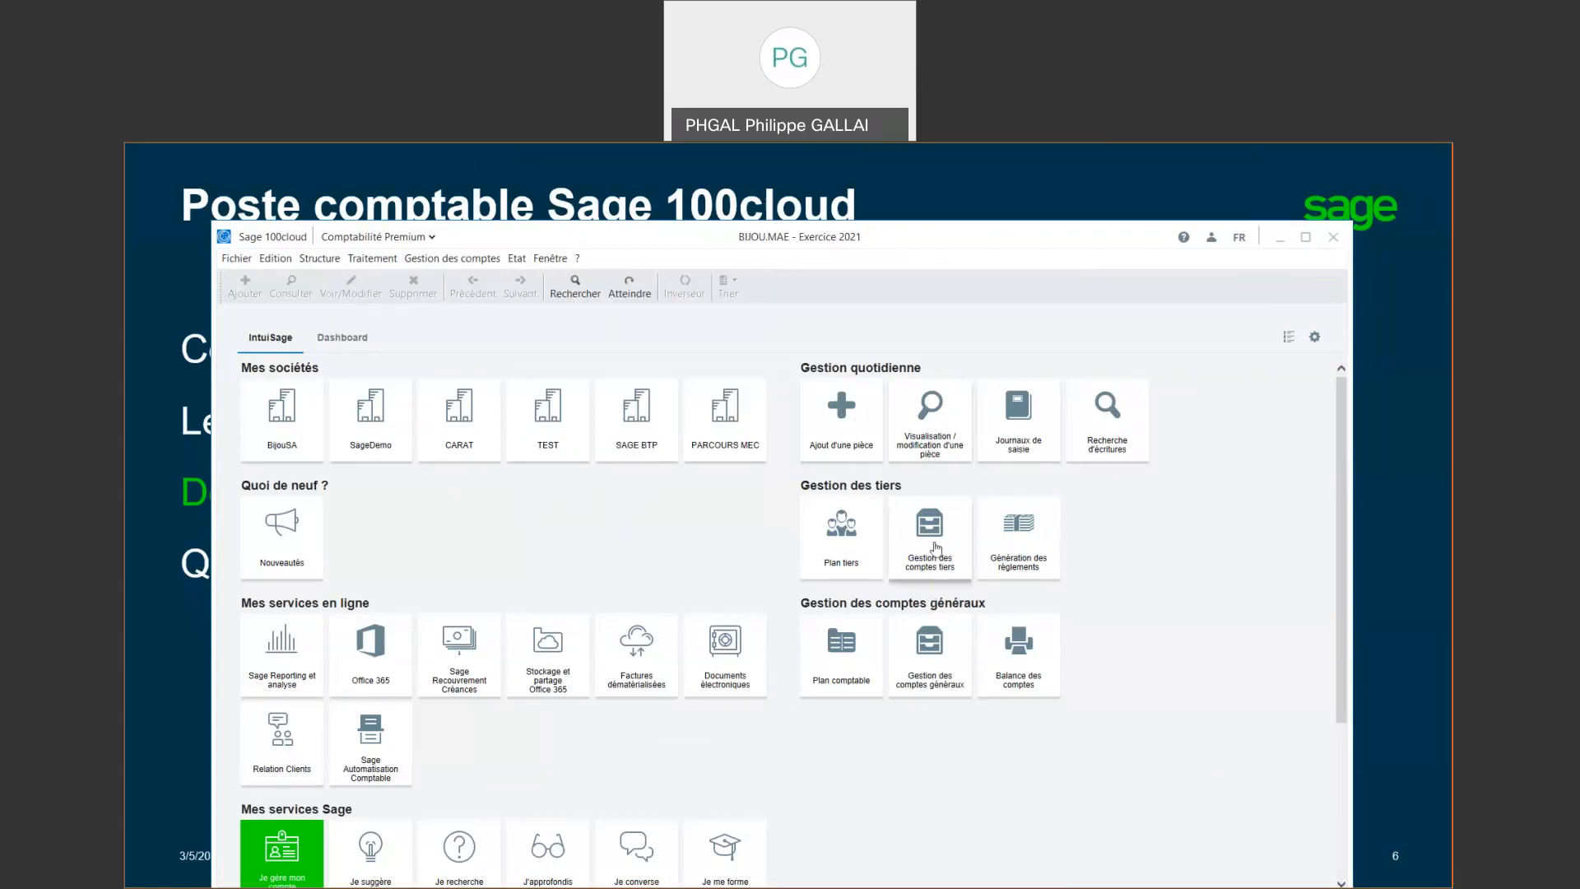
{"action": "left_click", "coordinate": [553, 258]}
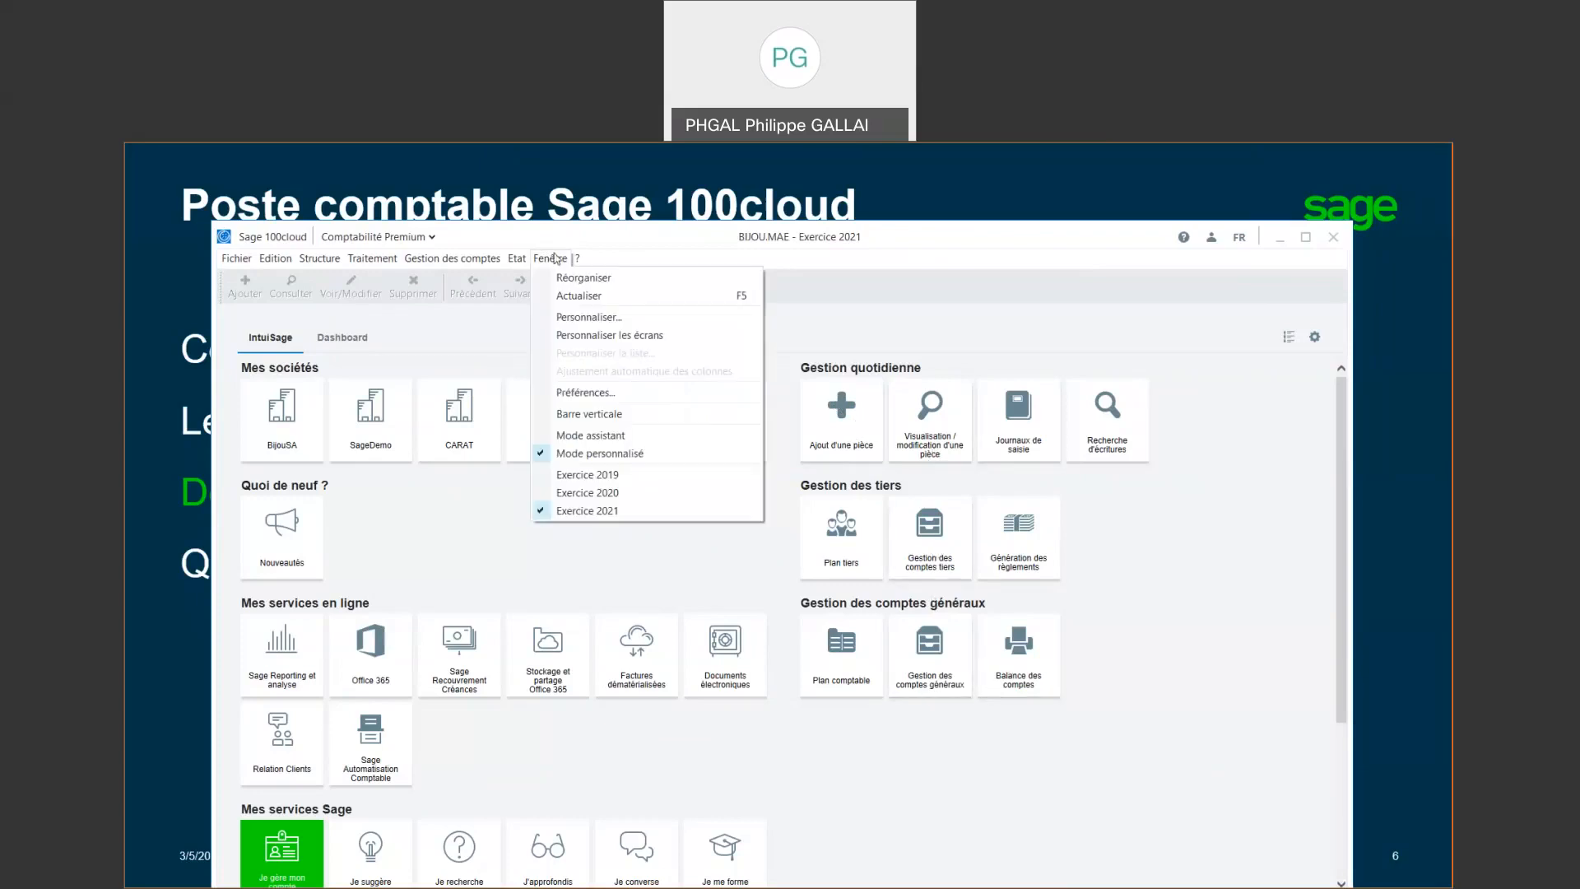
{"action": "left_click", "coordinate": [590, 414]}
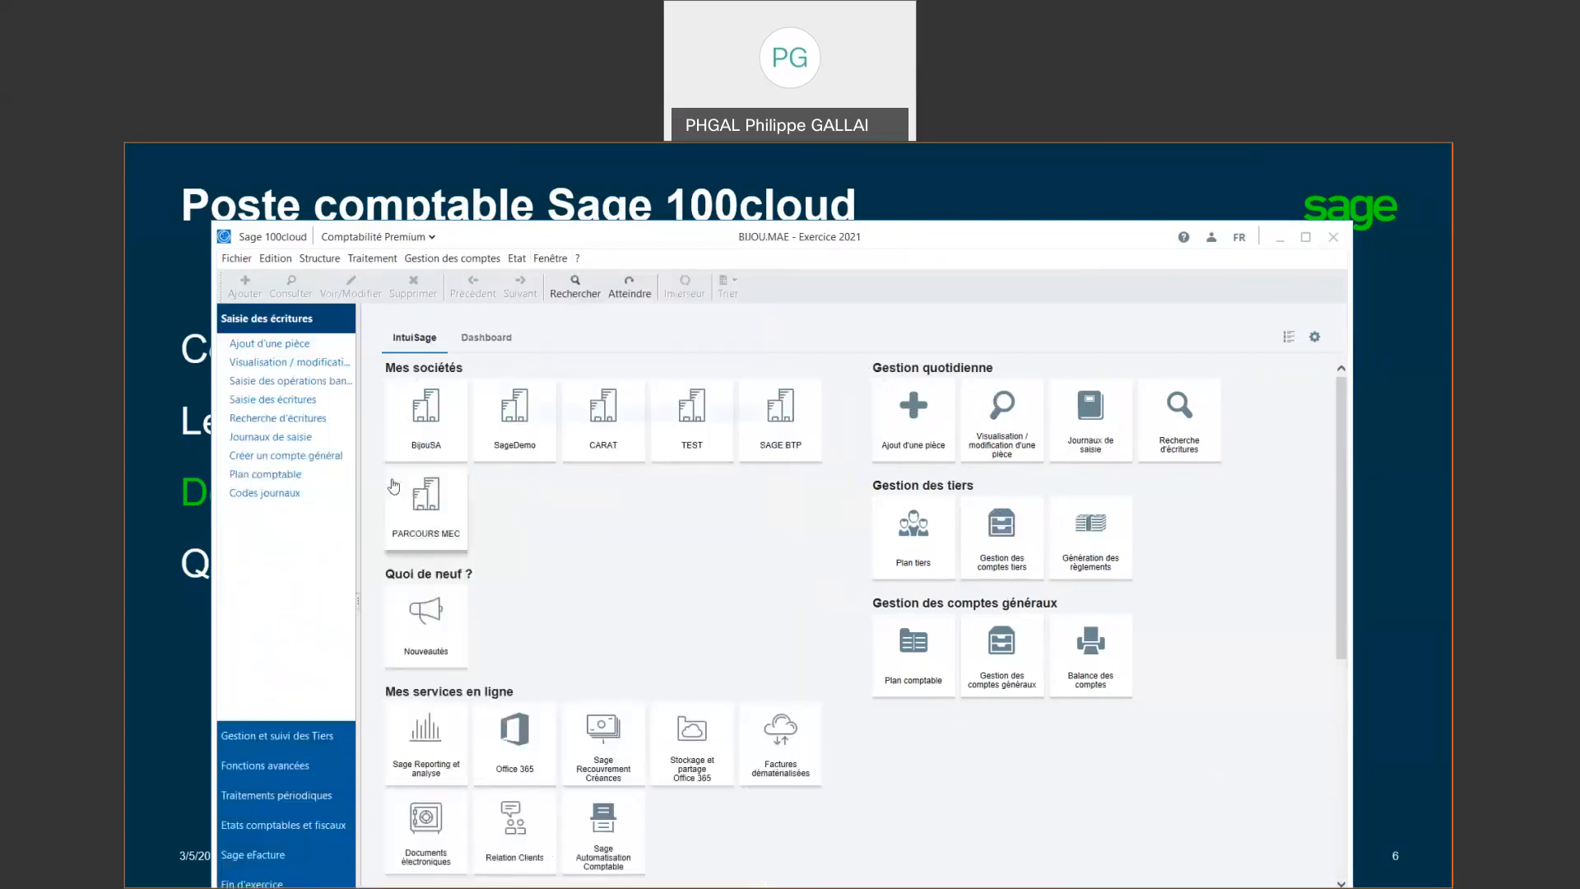
{"action": "left_click", "coordinate": [288, 745]}
{"action": "left_click", "coordinate": [282, 759]}
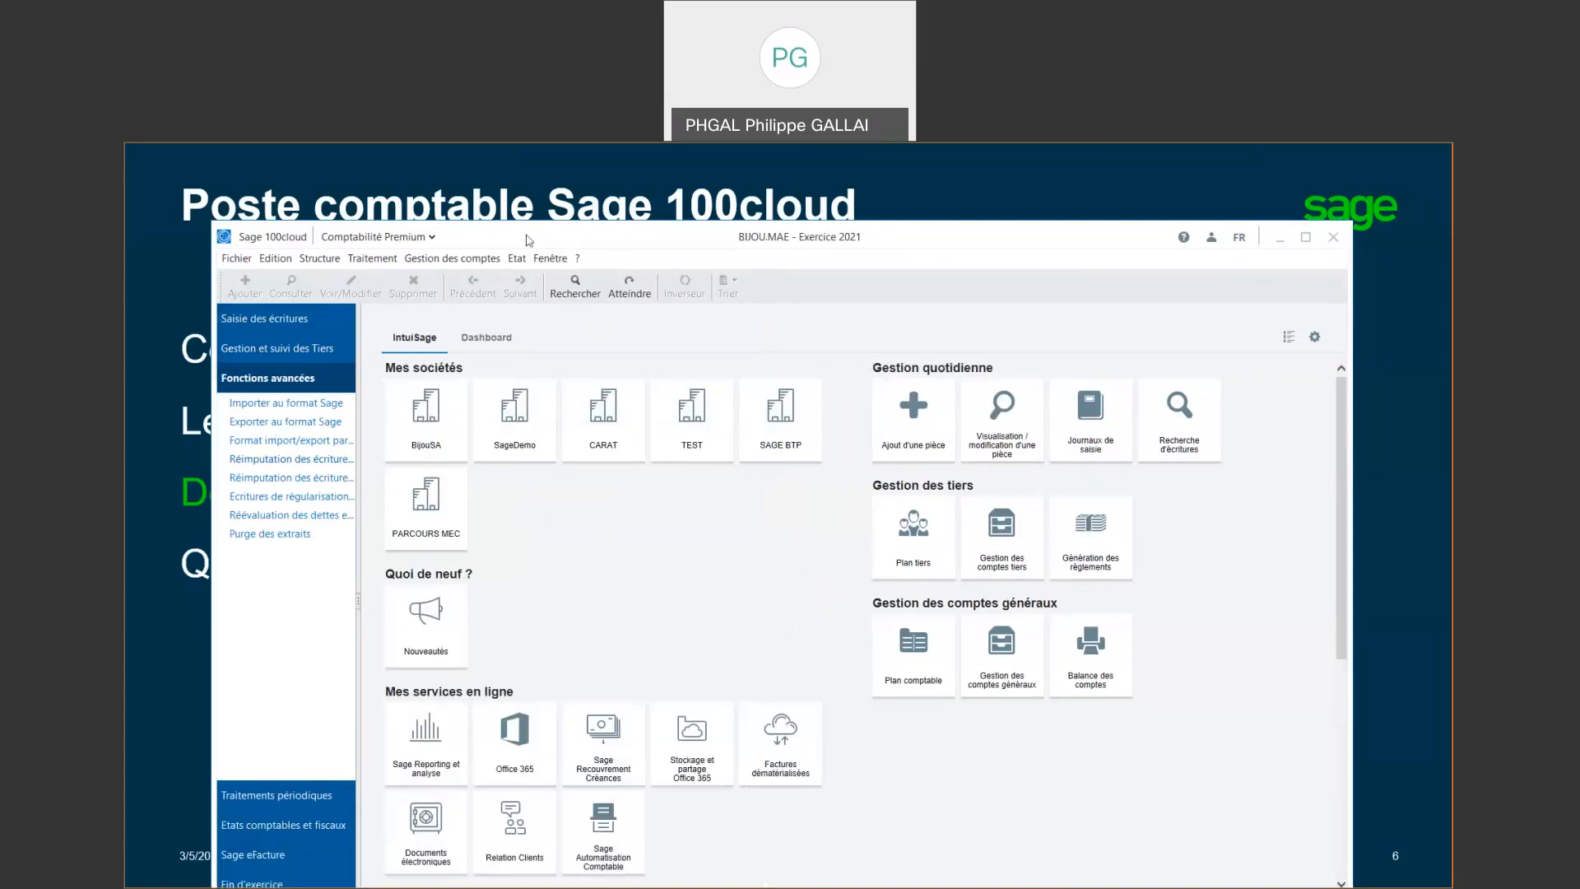
{"action": "left_click", "coordinate": [550, 258]}
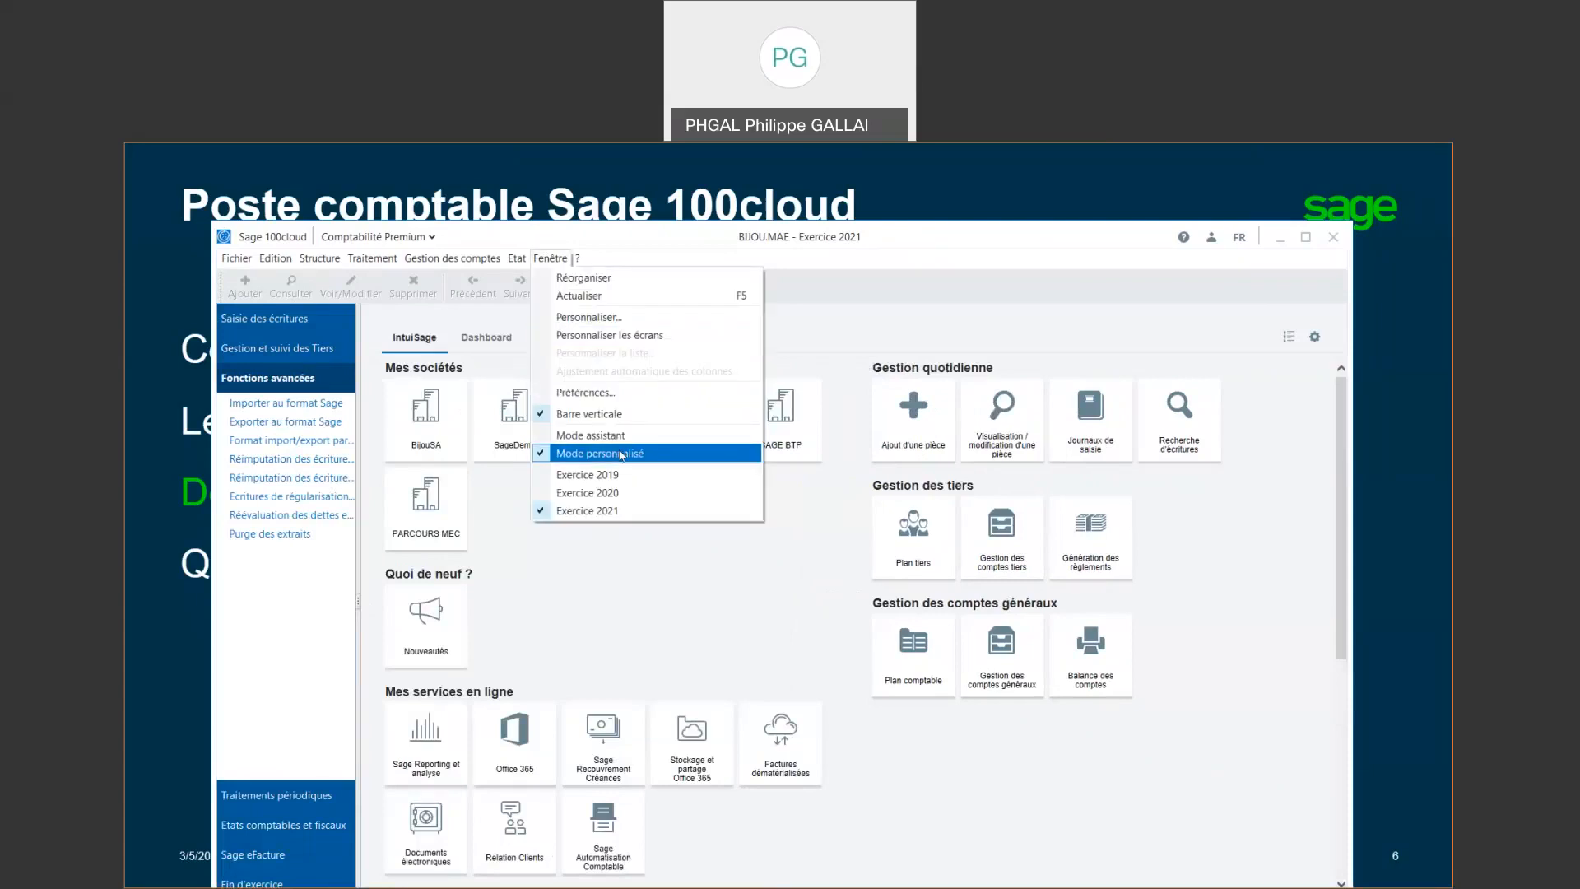
{"action": "left_click", "coordinate": [624, 413]}
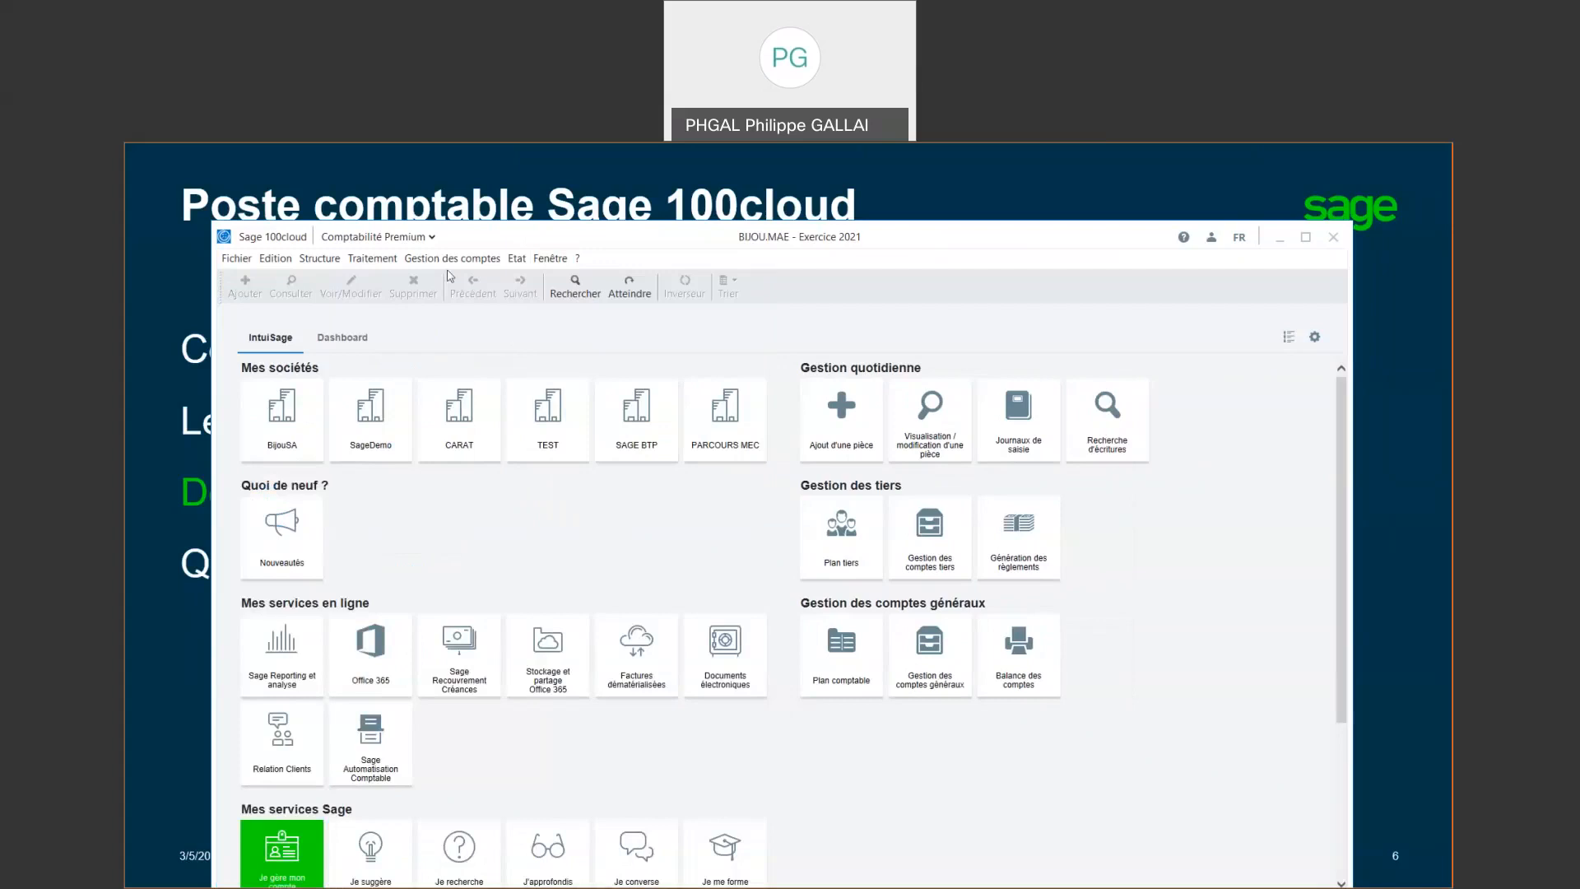
Turn off Mode personnalisé and check where the account management functions are listed among the Traitement functions
{"action": "left_click", "coordinate": [472, 262]}
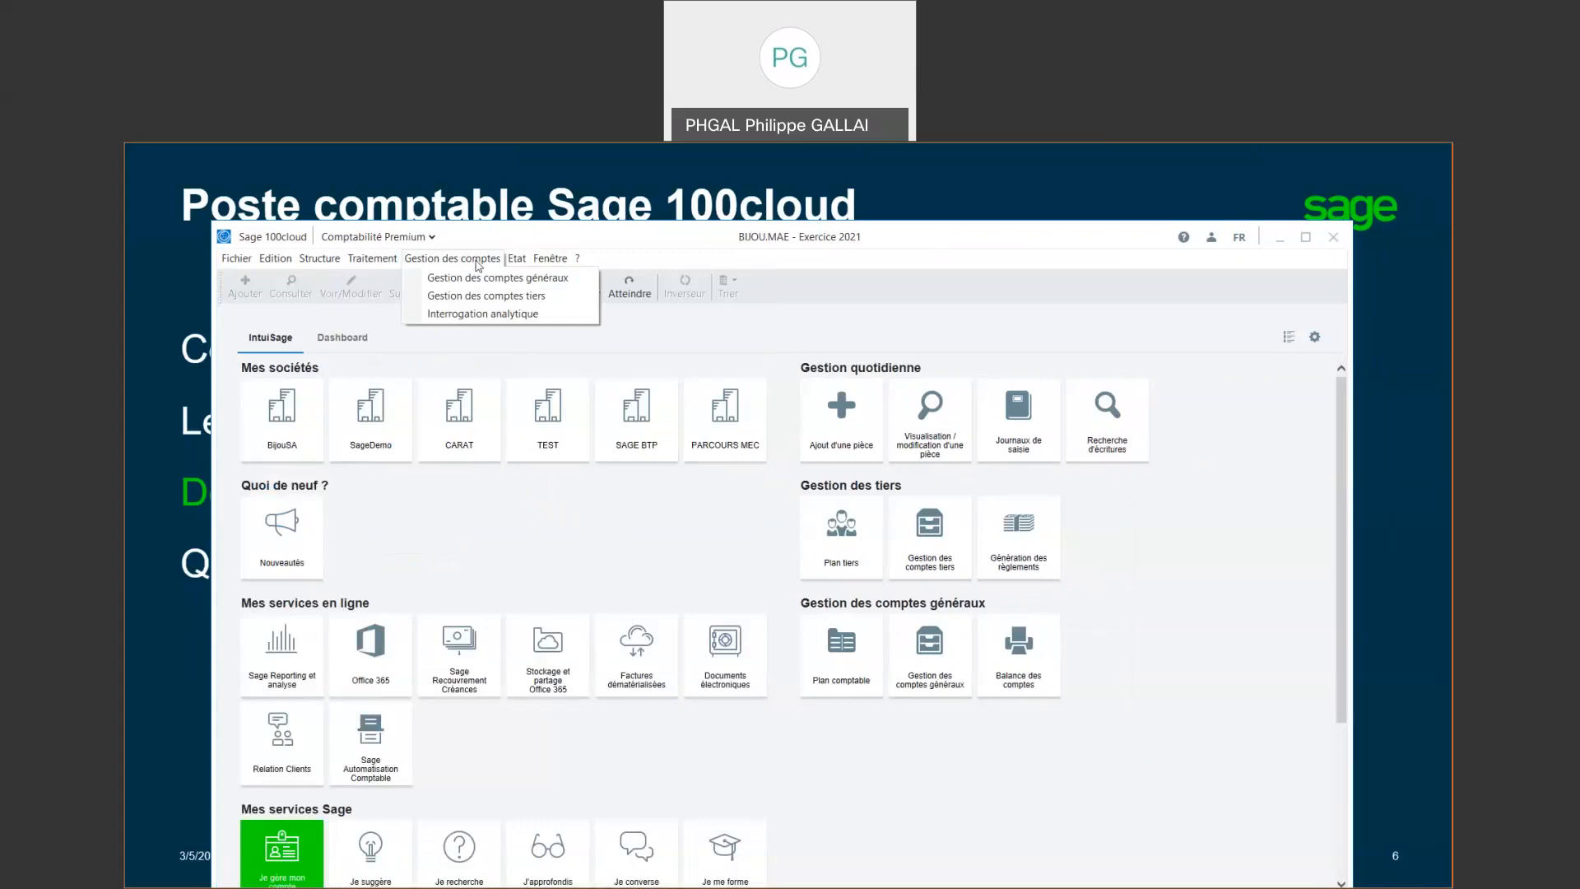
{"action": "mouse_move", "coordinate": [376, 262]}
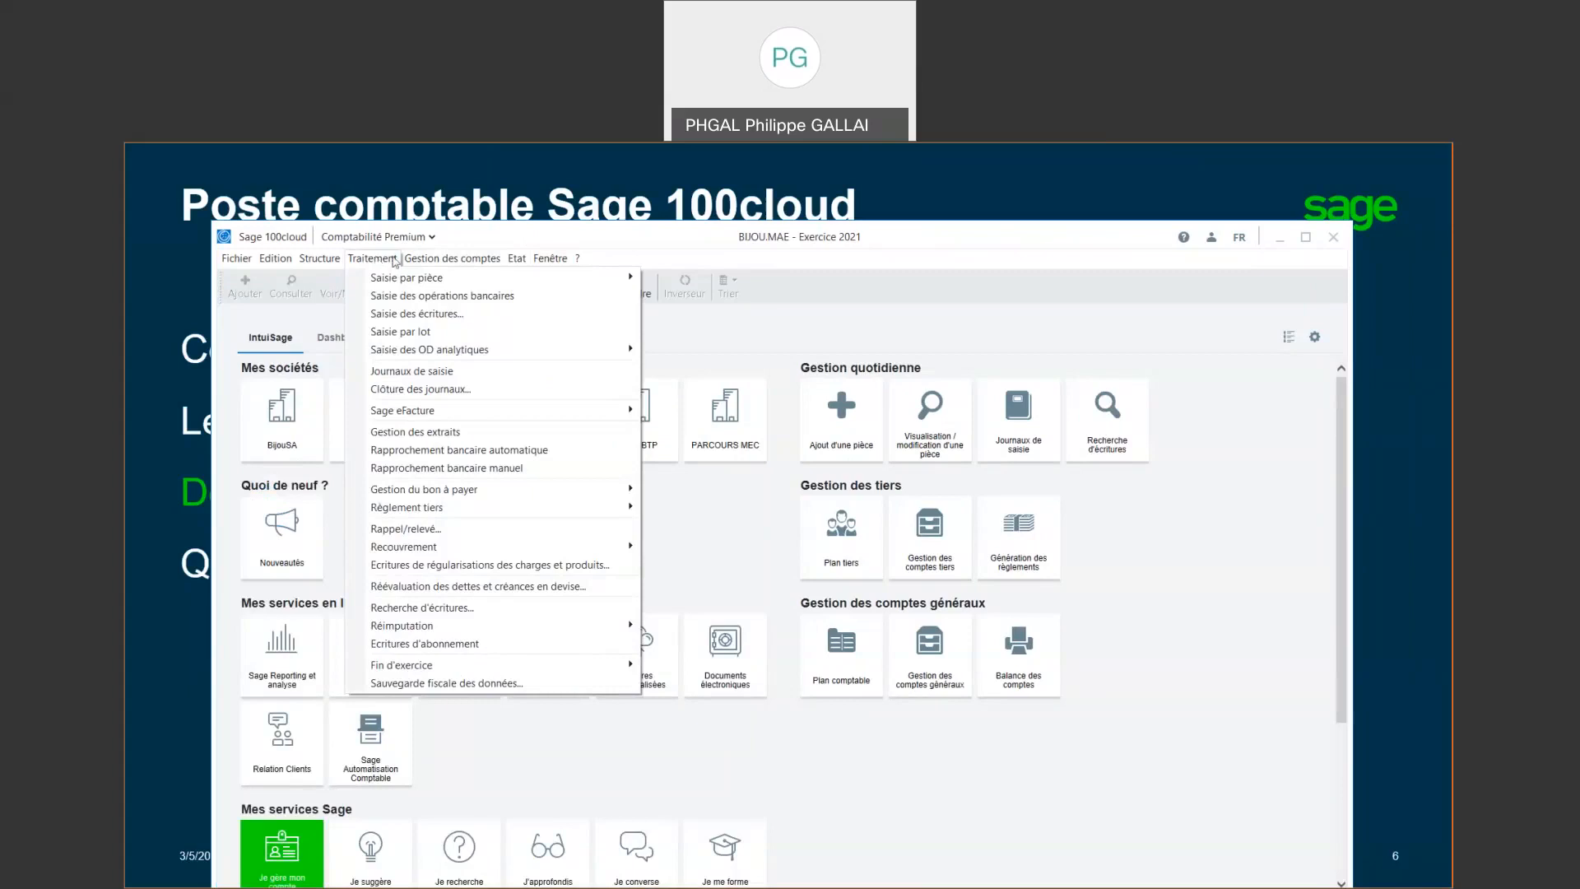
{"action": "mouse_move", "coordinate": [451, 259]}
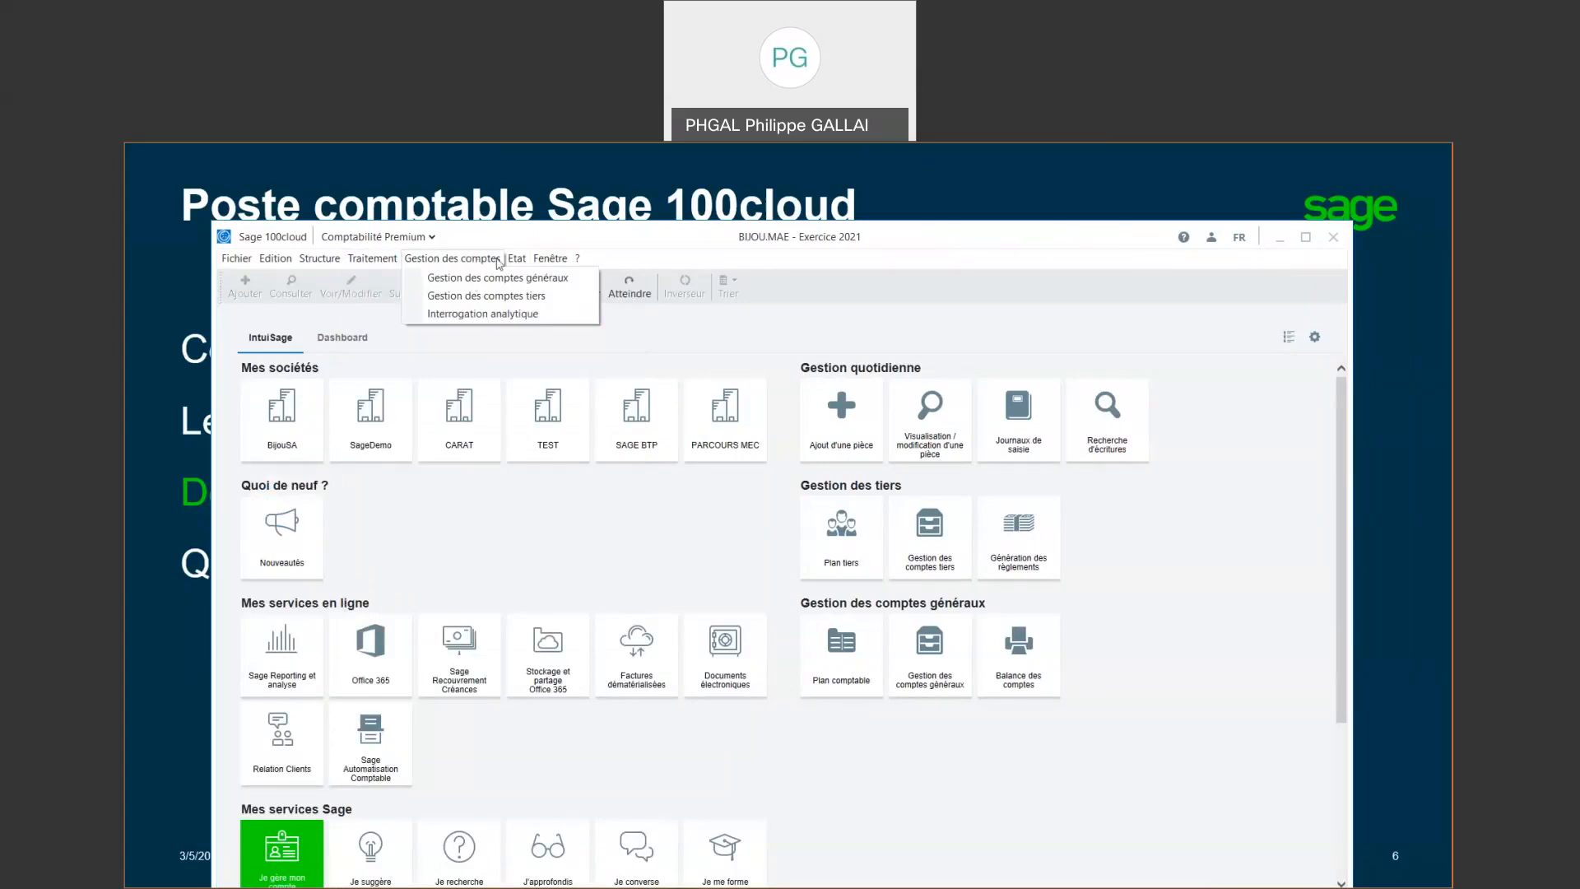
{"action": "mouse_move", "coordinate": [550, 259]}
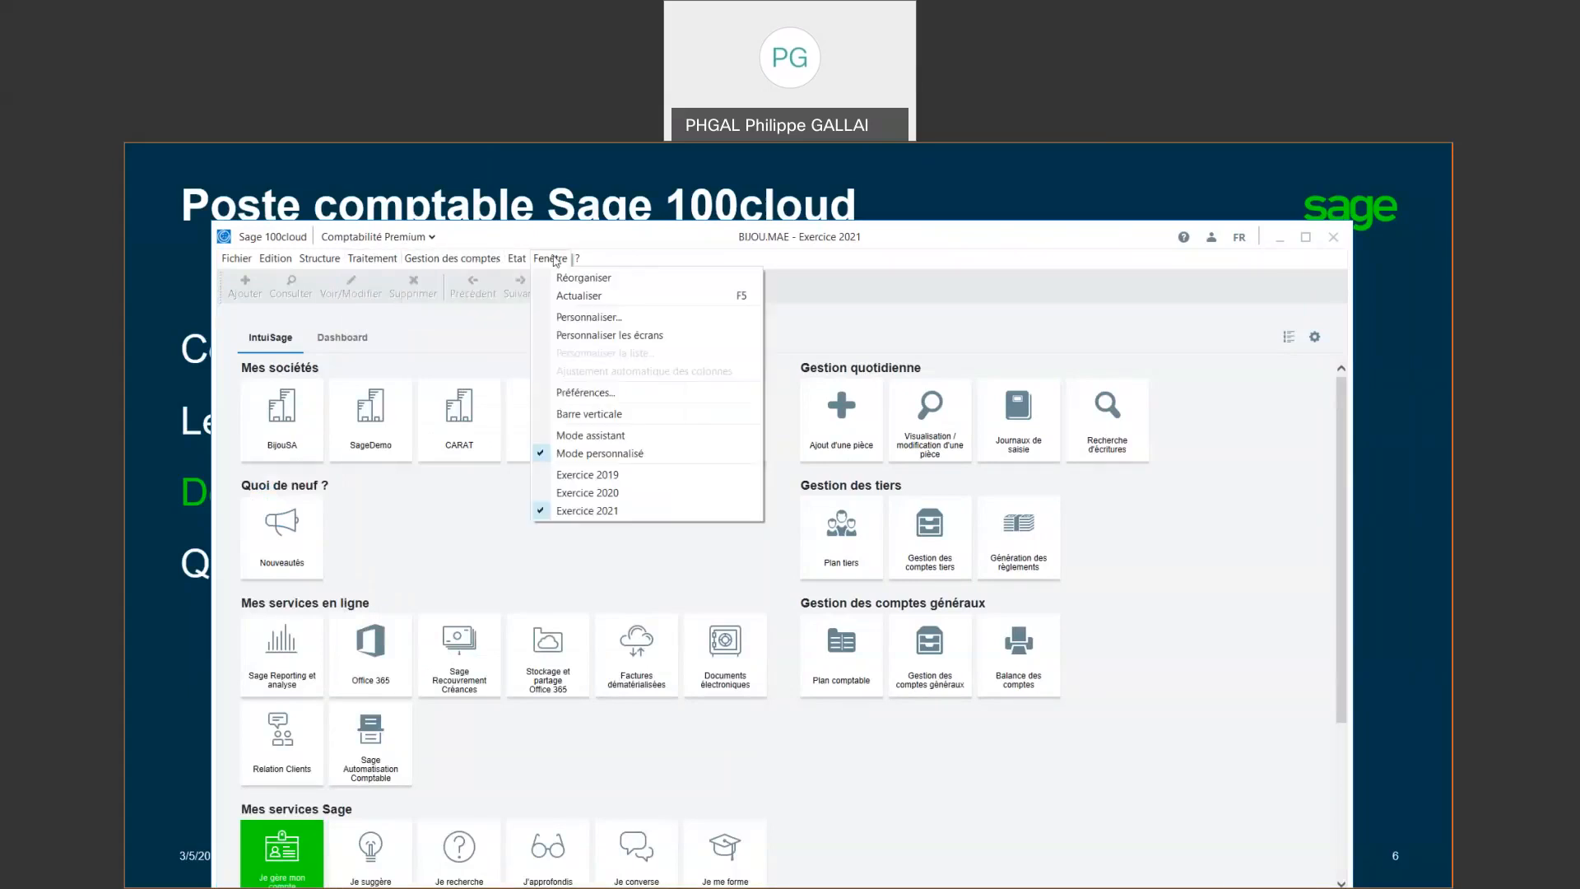
{"action": "left_click", "coordinate": [589, 455]}
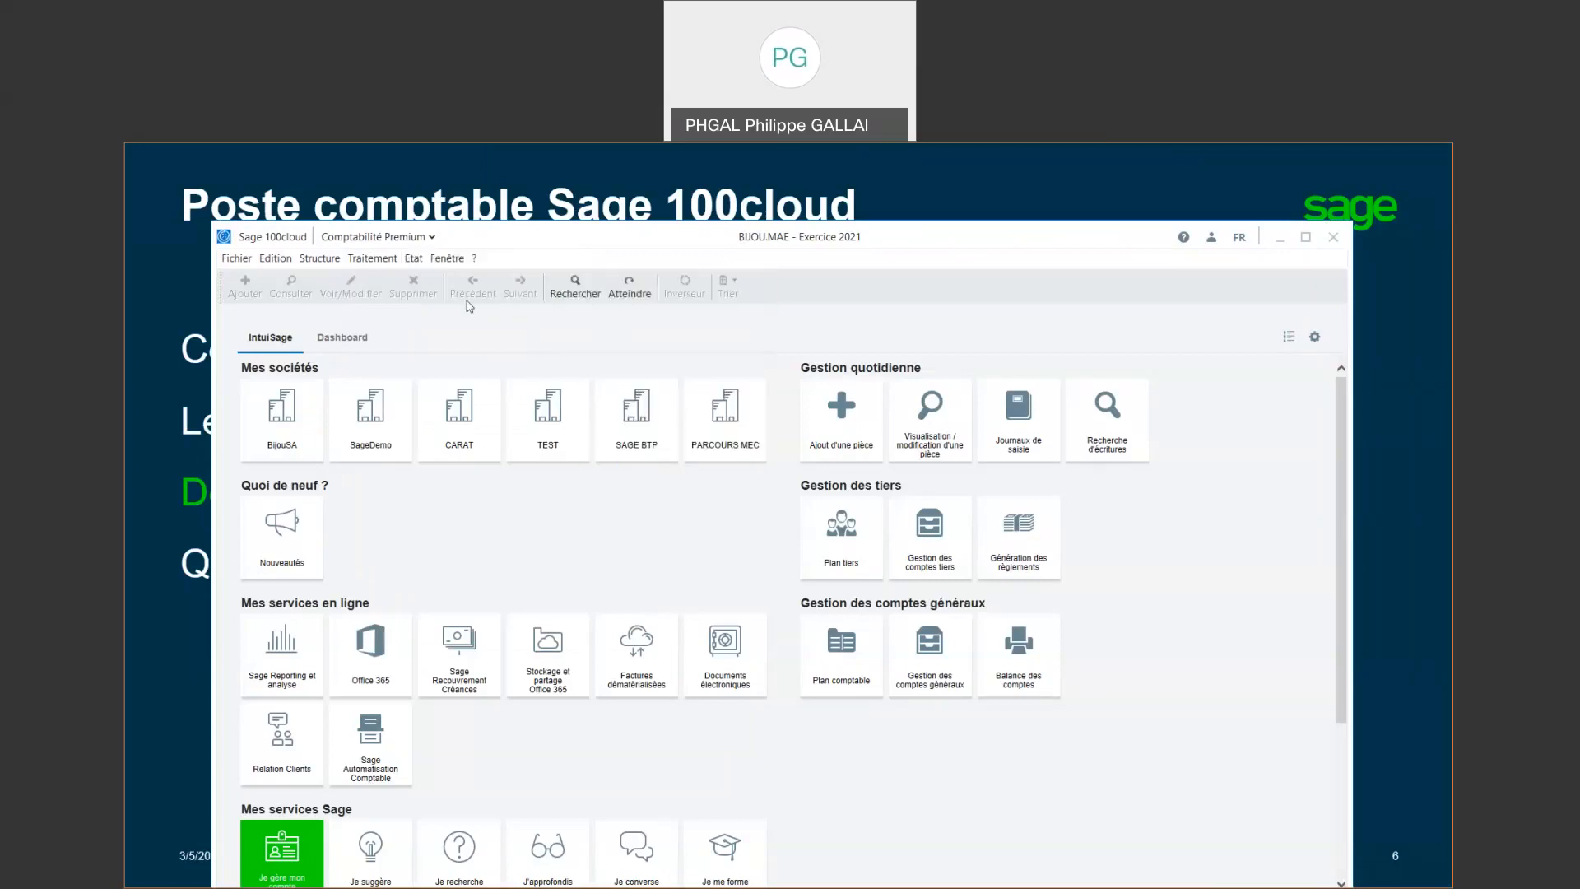
{"action": "left_click", "coordinate": [384, 260]}
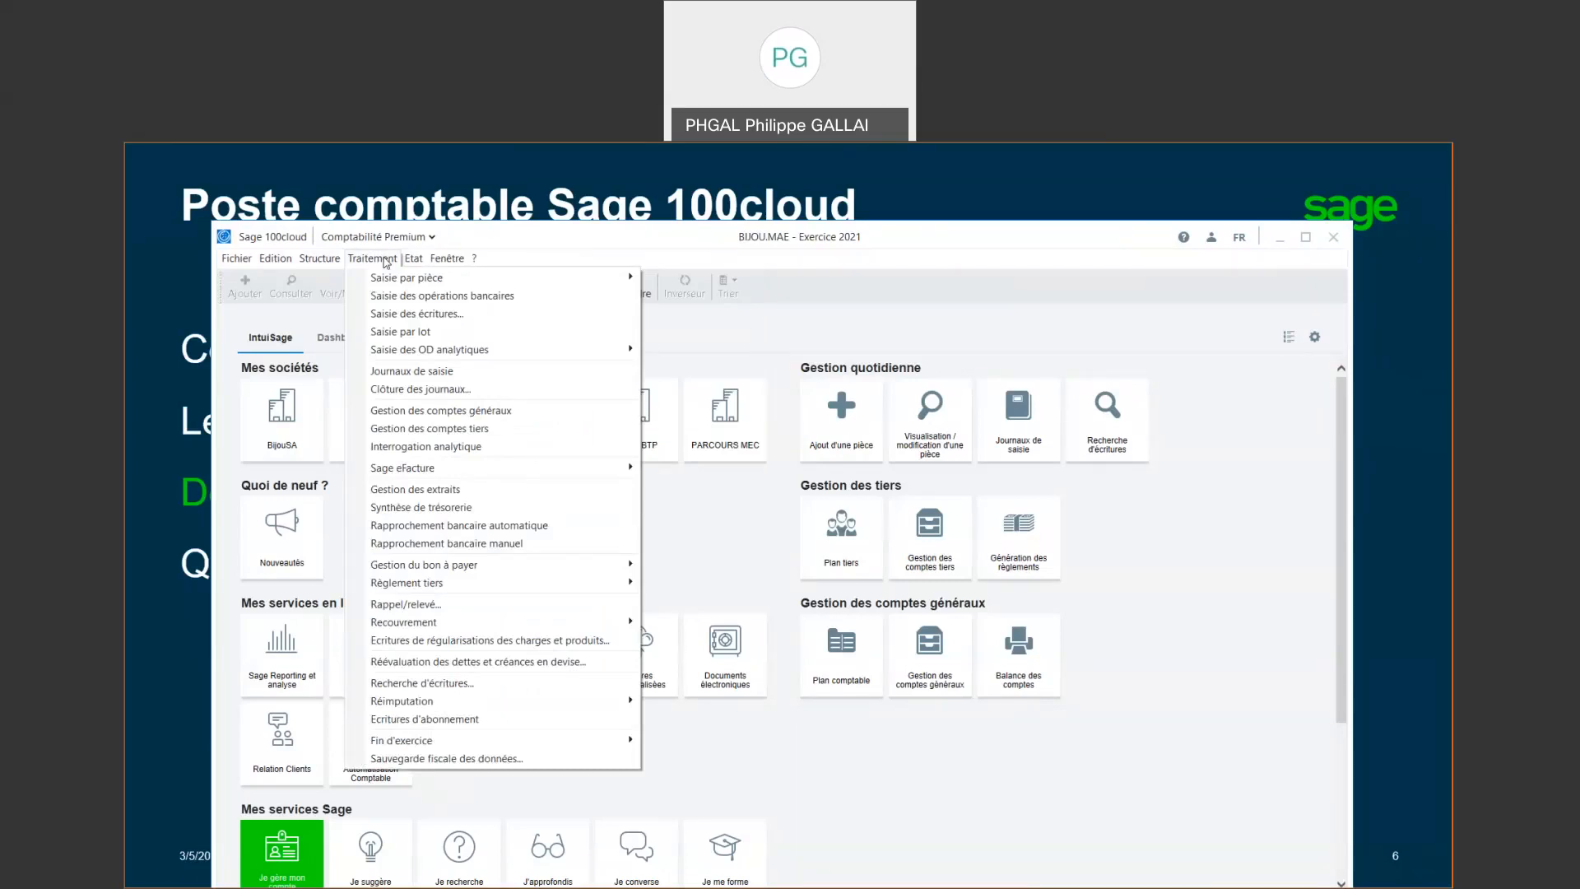
Open the company's user list and display the authorisations of the first user below the administrator
{"action": "mouse_move", "coordinate": [246, 264]}
{"action": "mouse_move", "coordinate": [274, 416]}
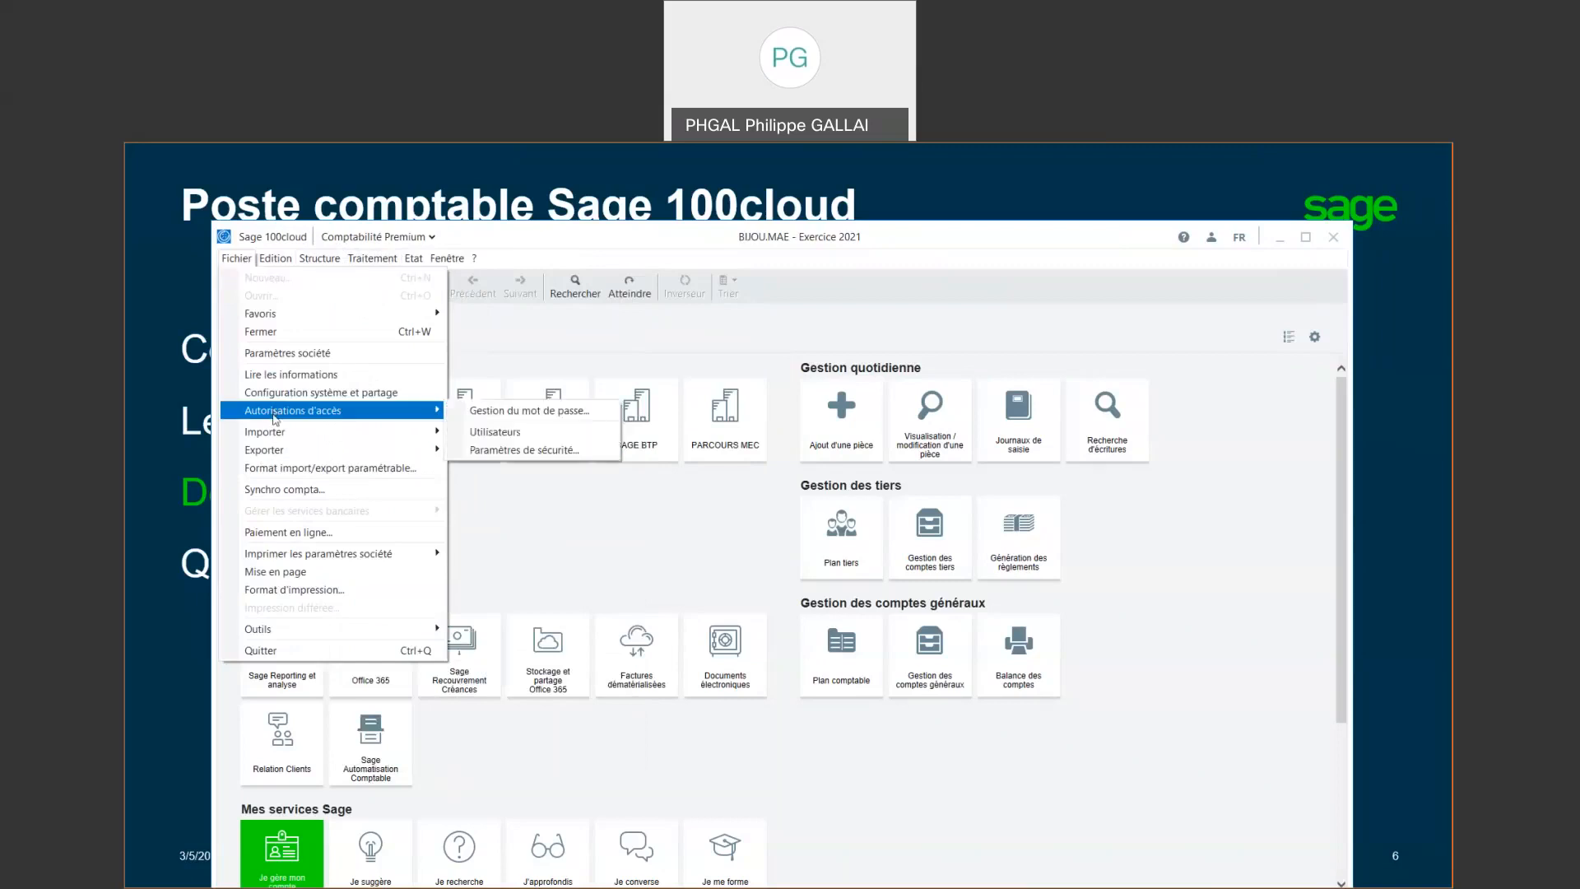
{"action": "left_click", "coordinate": [499, 433]}
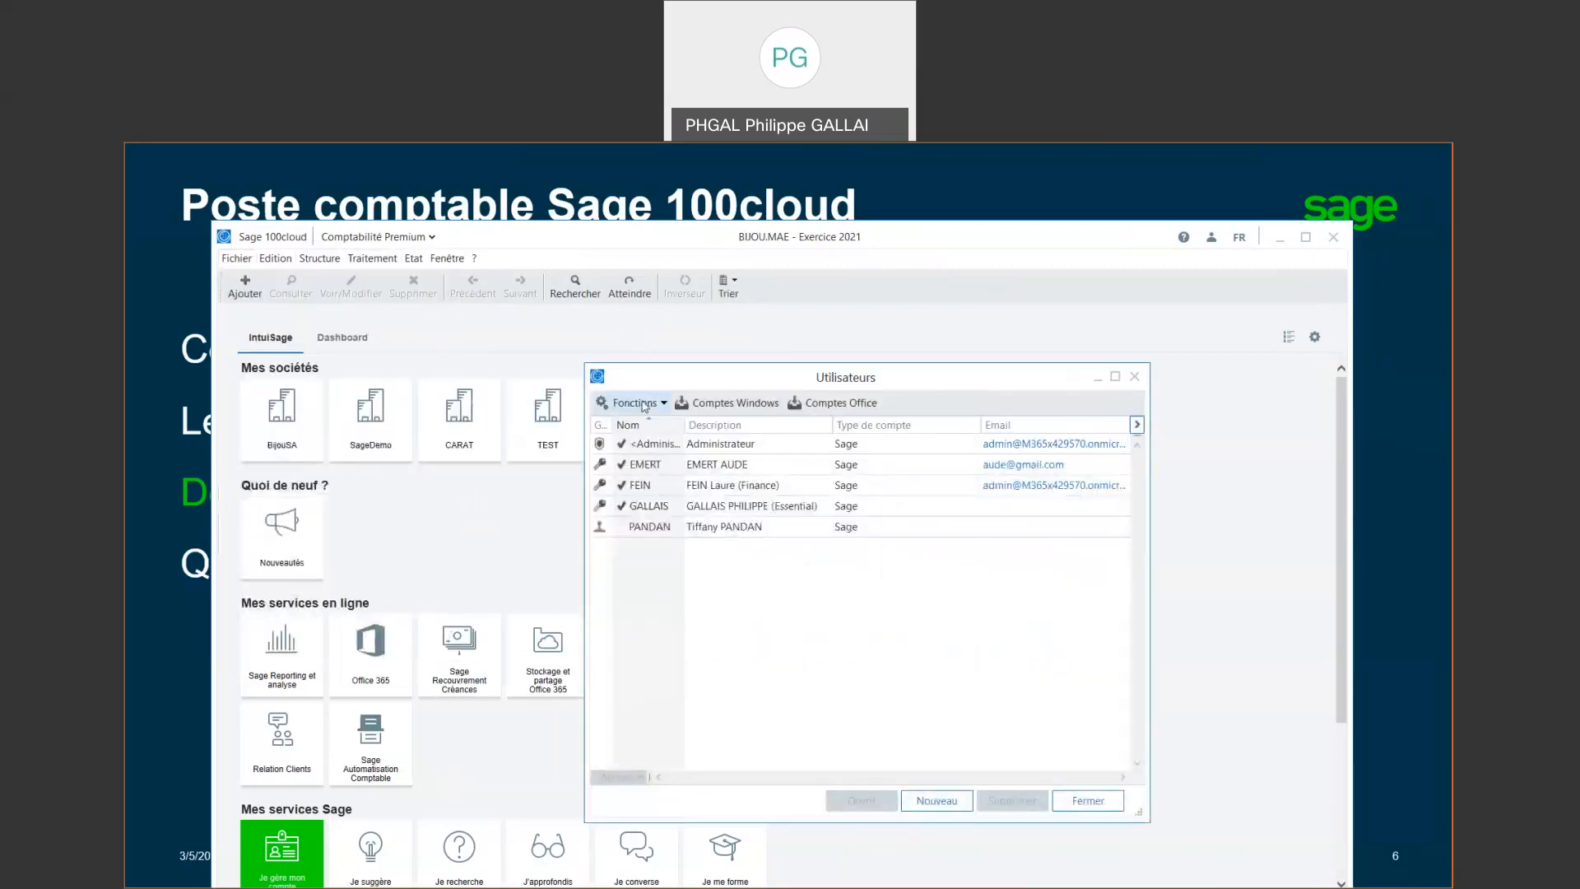
{"action": "double_click", "coordinate": [732, 464]}
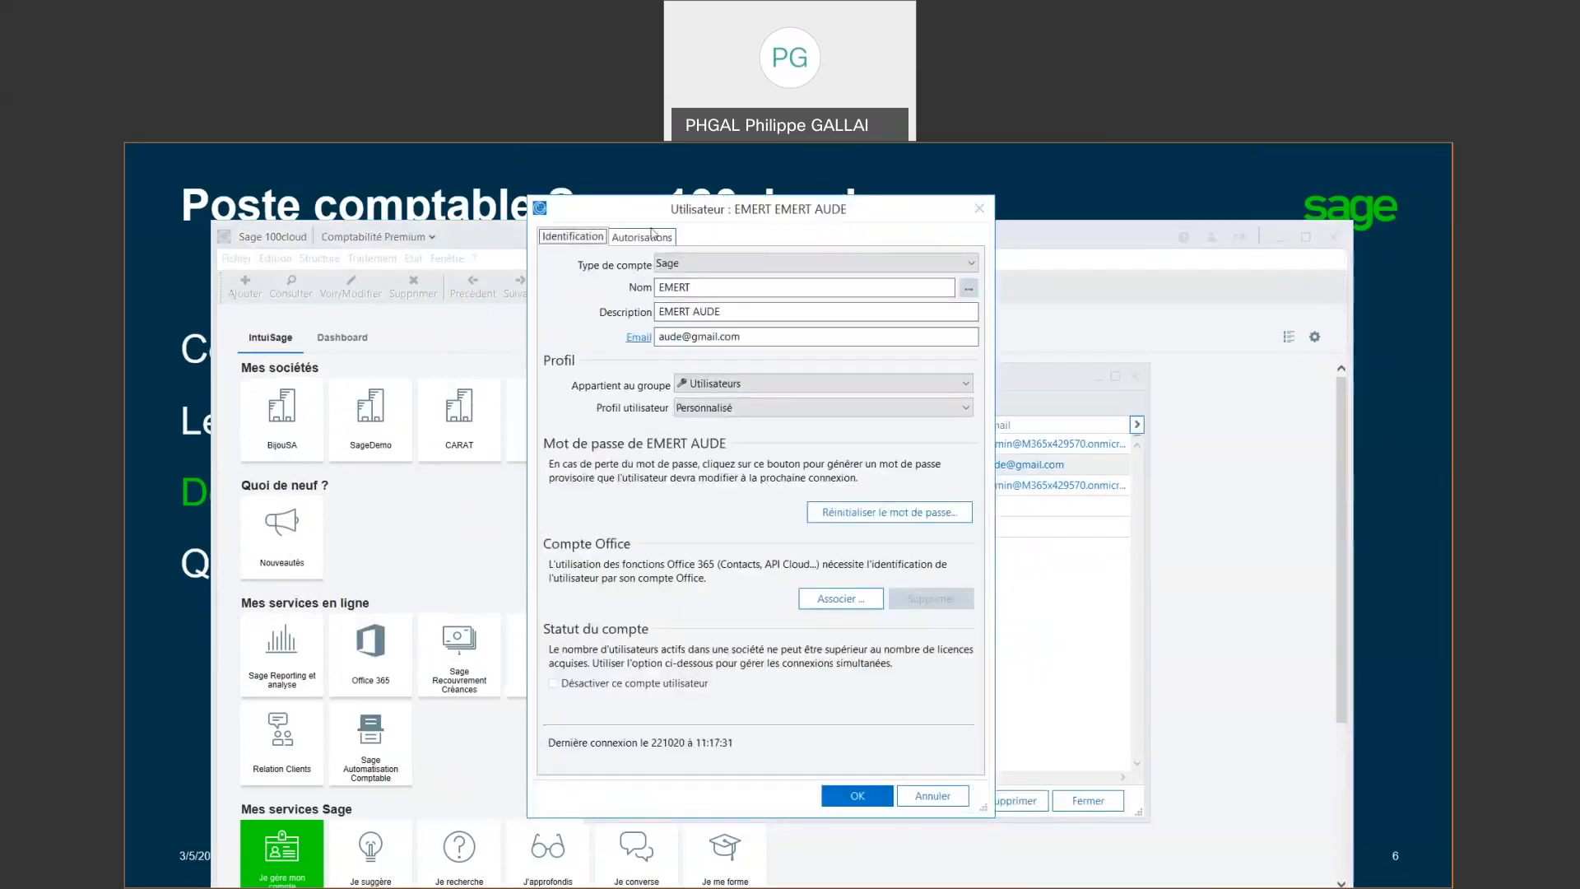
{"action": "left_click", "coordinate": [646, 239]}
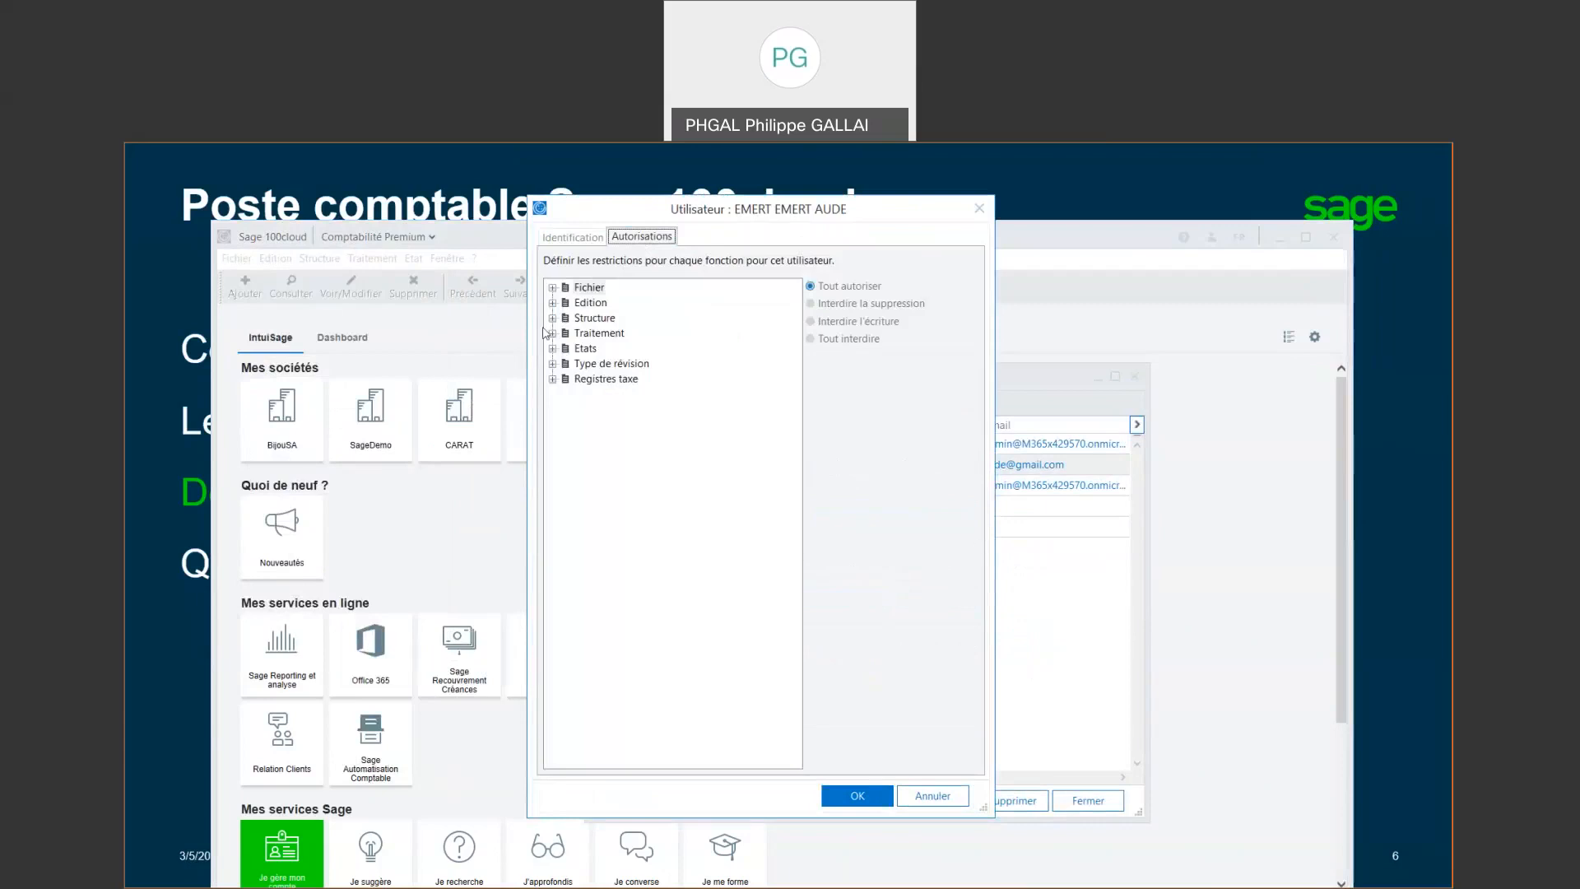
Examine the user's restrictions for Saisie par lot and Ajout d'une pièce under Traitement, and close the user windows without saving
{"action": "left_click", "coordinate": [552, 333]}
{"action": "left_click", "coordinate": [566, 394]}
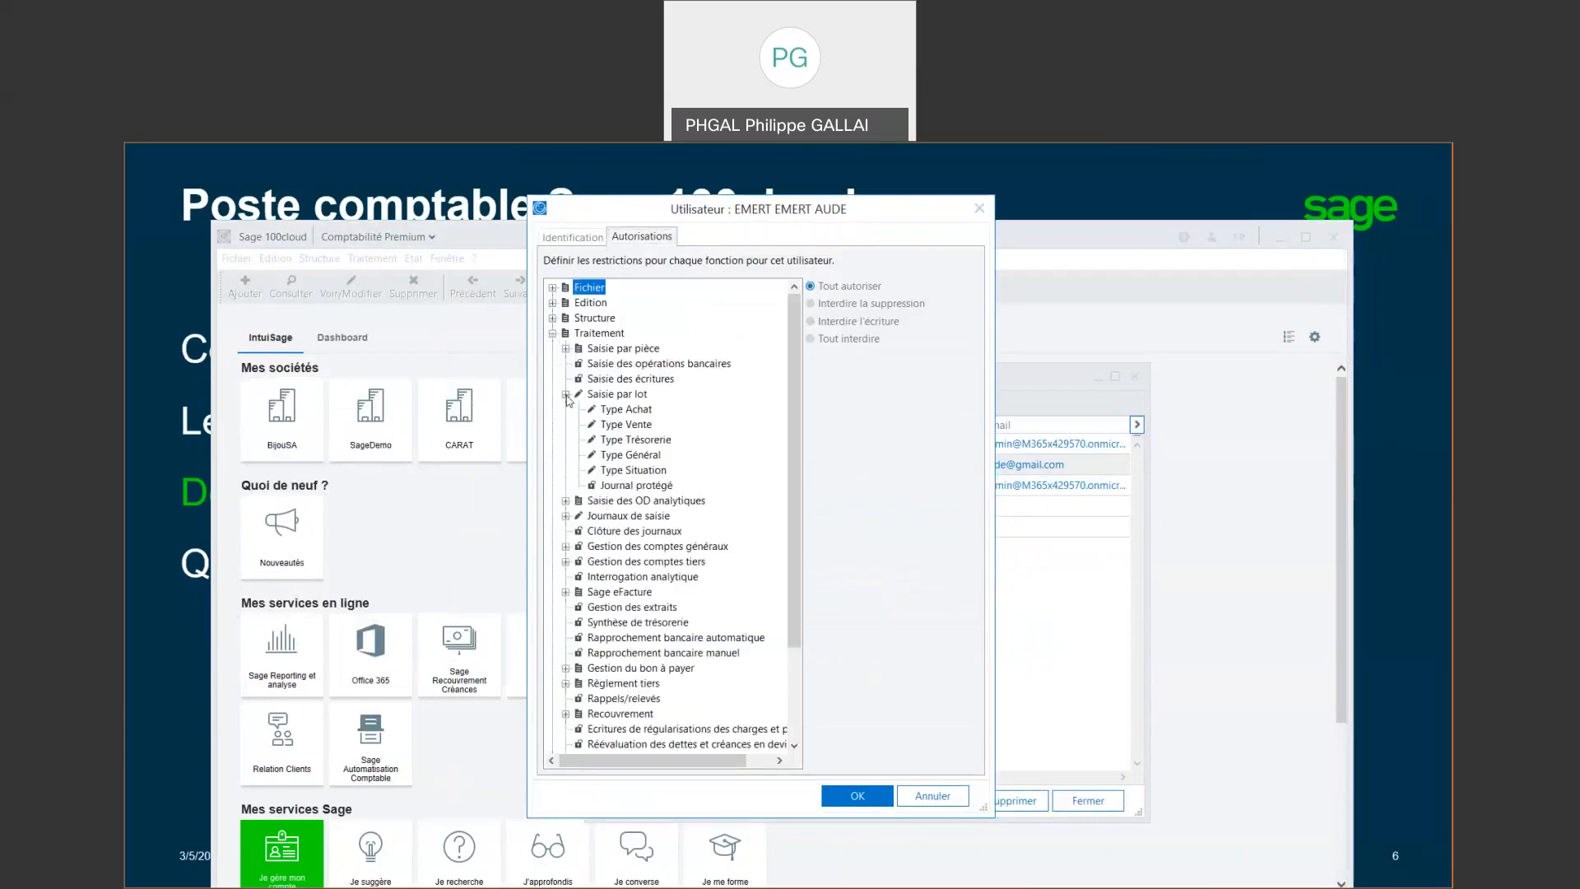
{"action": "left_click", "coordinate": [566, 349]}
{"action": "left_click", "coordinate": [640, 363]}
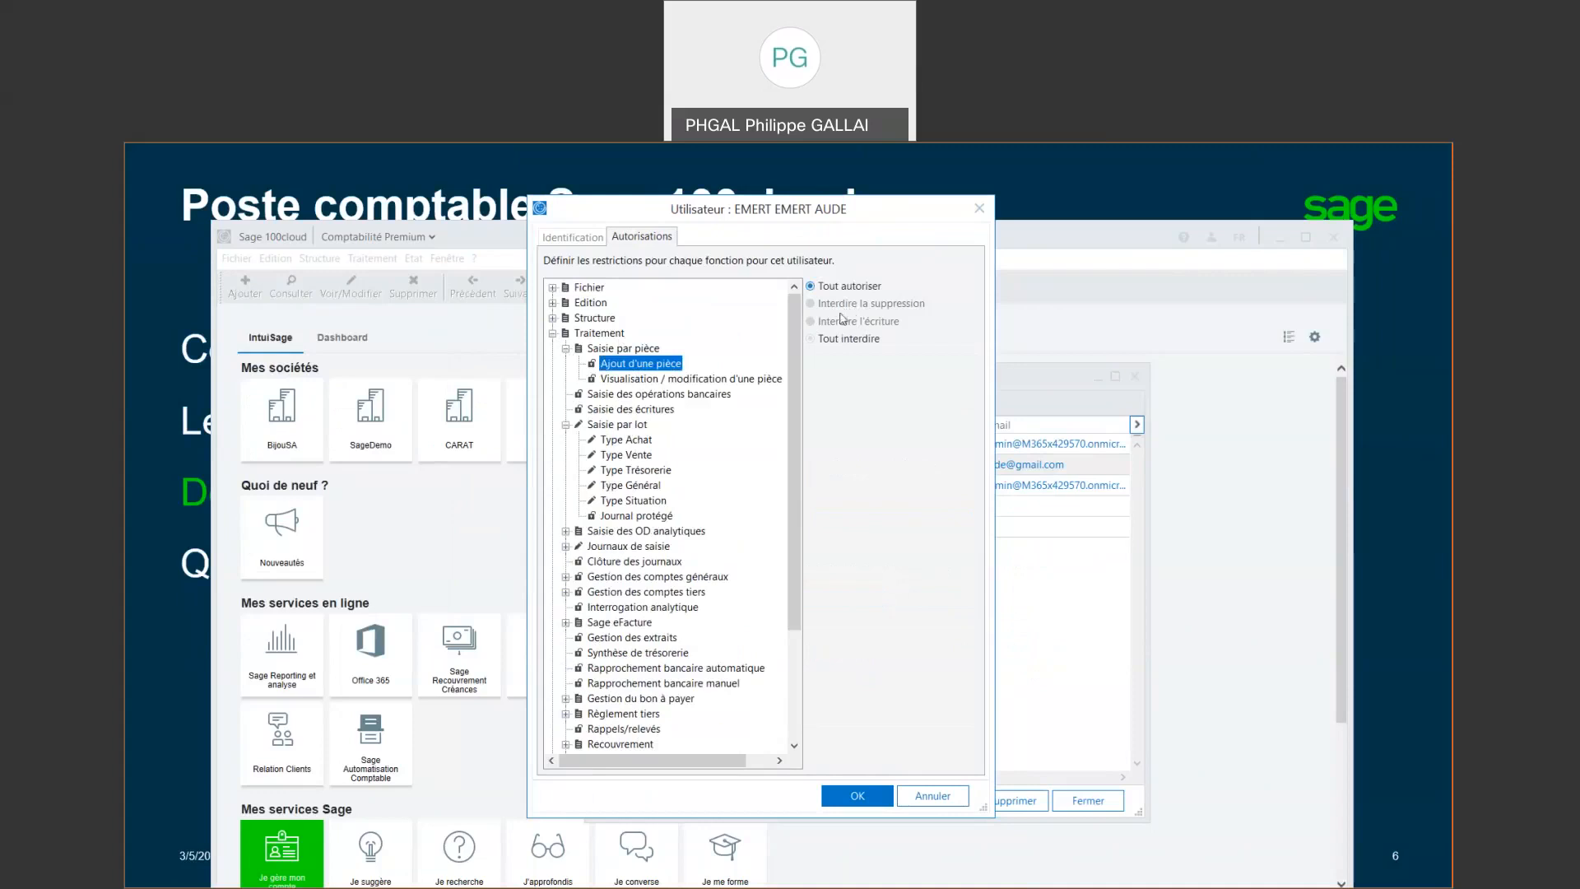
{"action": "mouse_move", "coordinate": [797, 459]}
{"action": "left_mouse_down"}
{"action": "mouse_move", "coordinate": [797, 570]}
{"action": "mouse_move", "coordinate": [797, 461]}
{"action": "left_mouse_up"}
{"action": "left_click", "coordinate": [956, 797]}
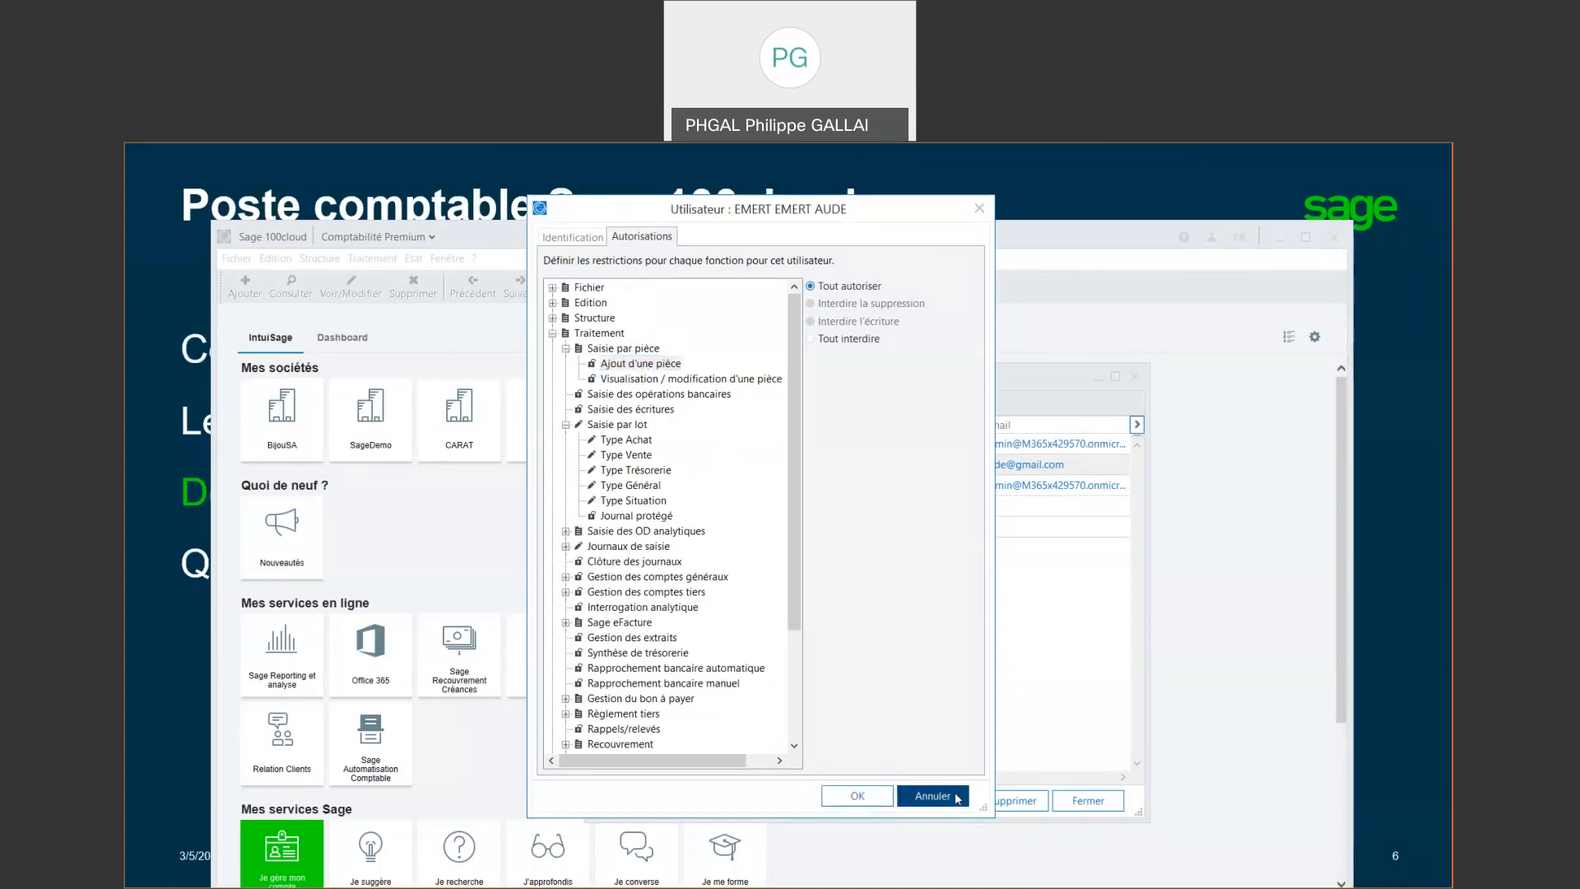
{"action": "left_click", "coordinate": [1088, 801]}
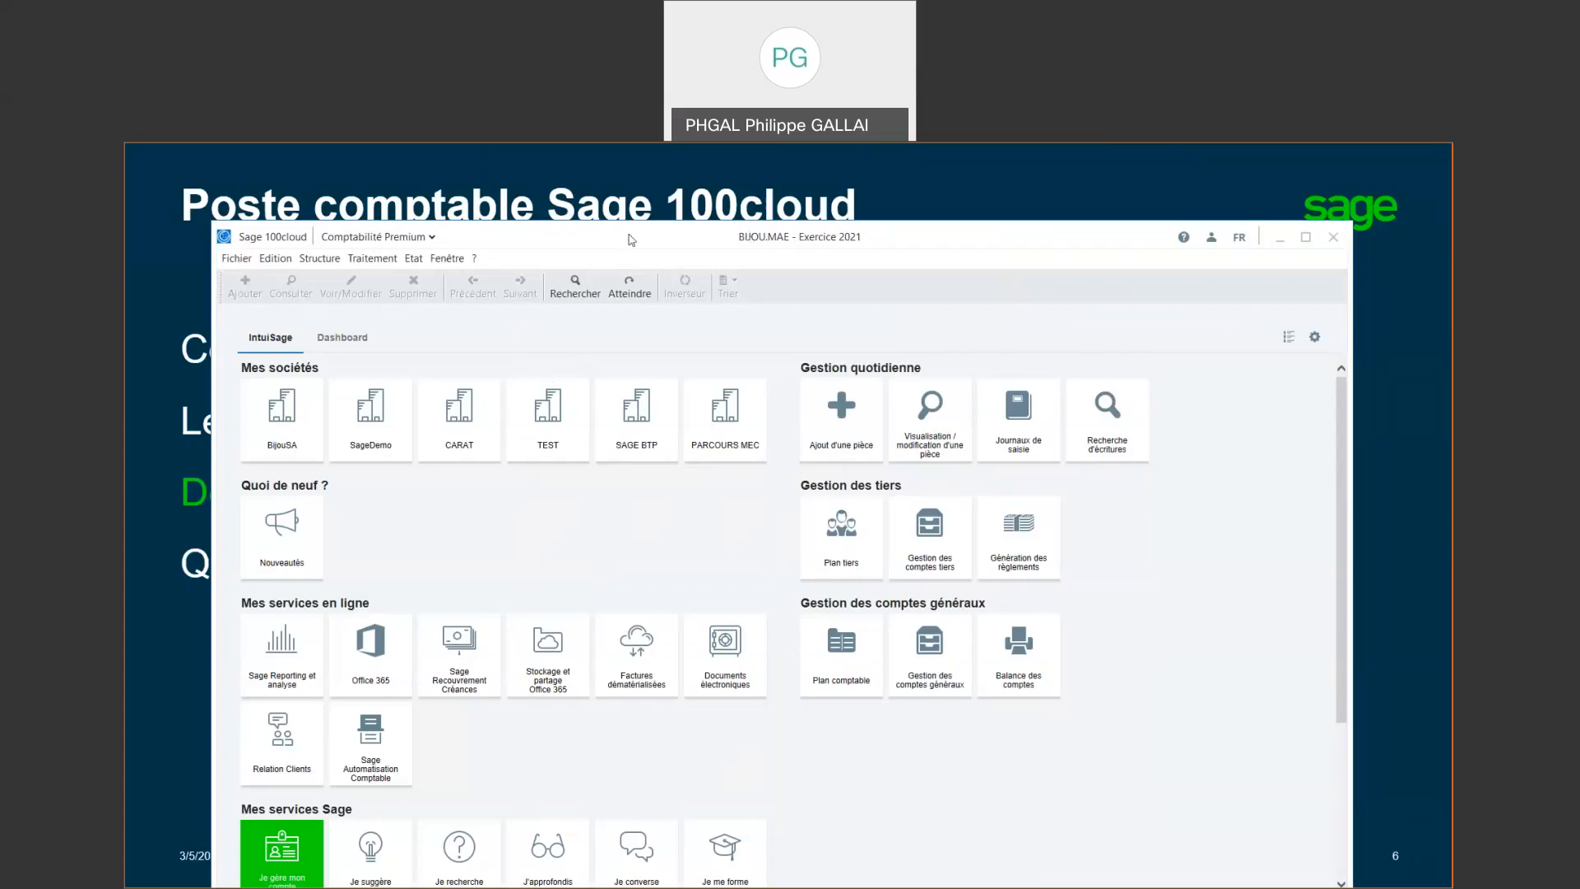
Reposition the accounting window and look through the functions listed under Structure and Traitement
{"action": "left_click_drag", "start_coordinate": [561, 243], "coordinate": [537, 177]}
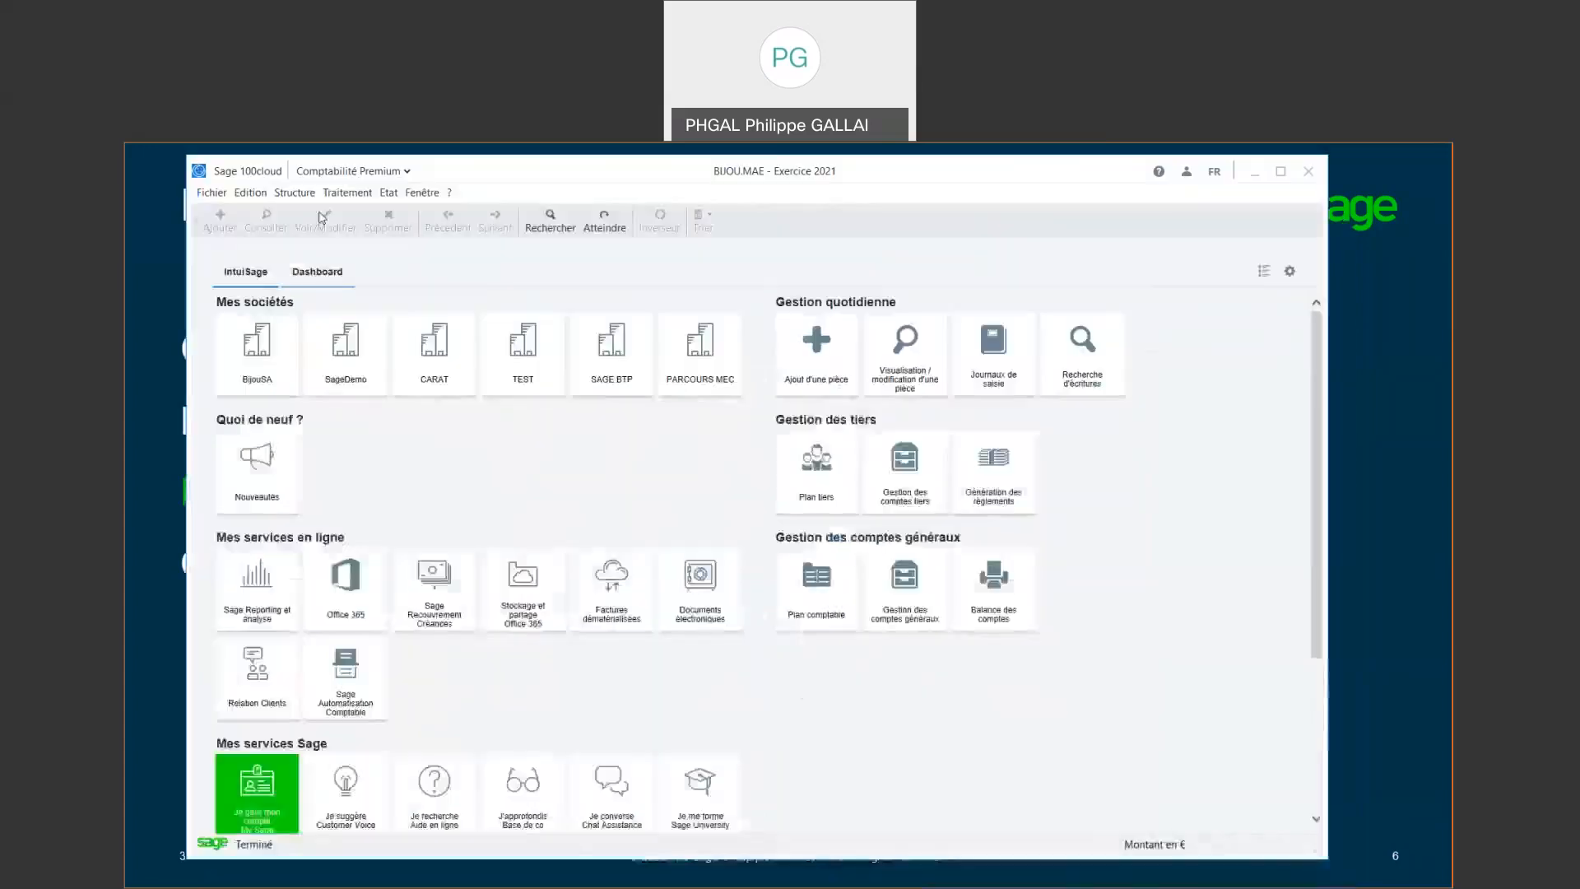
{"action": "left_click", "coordinate": [310, 192]}
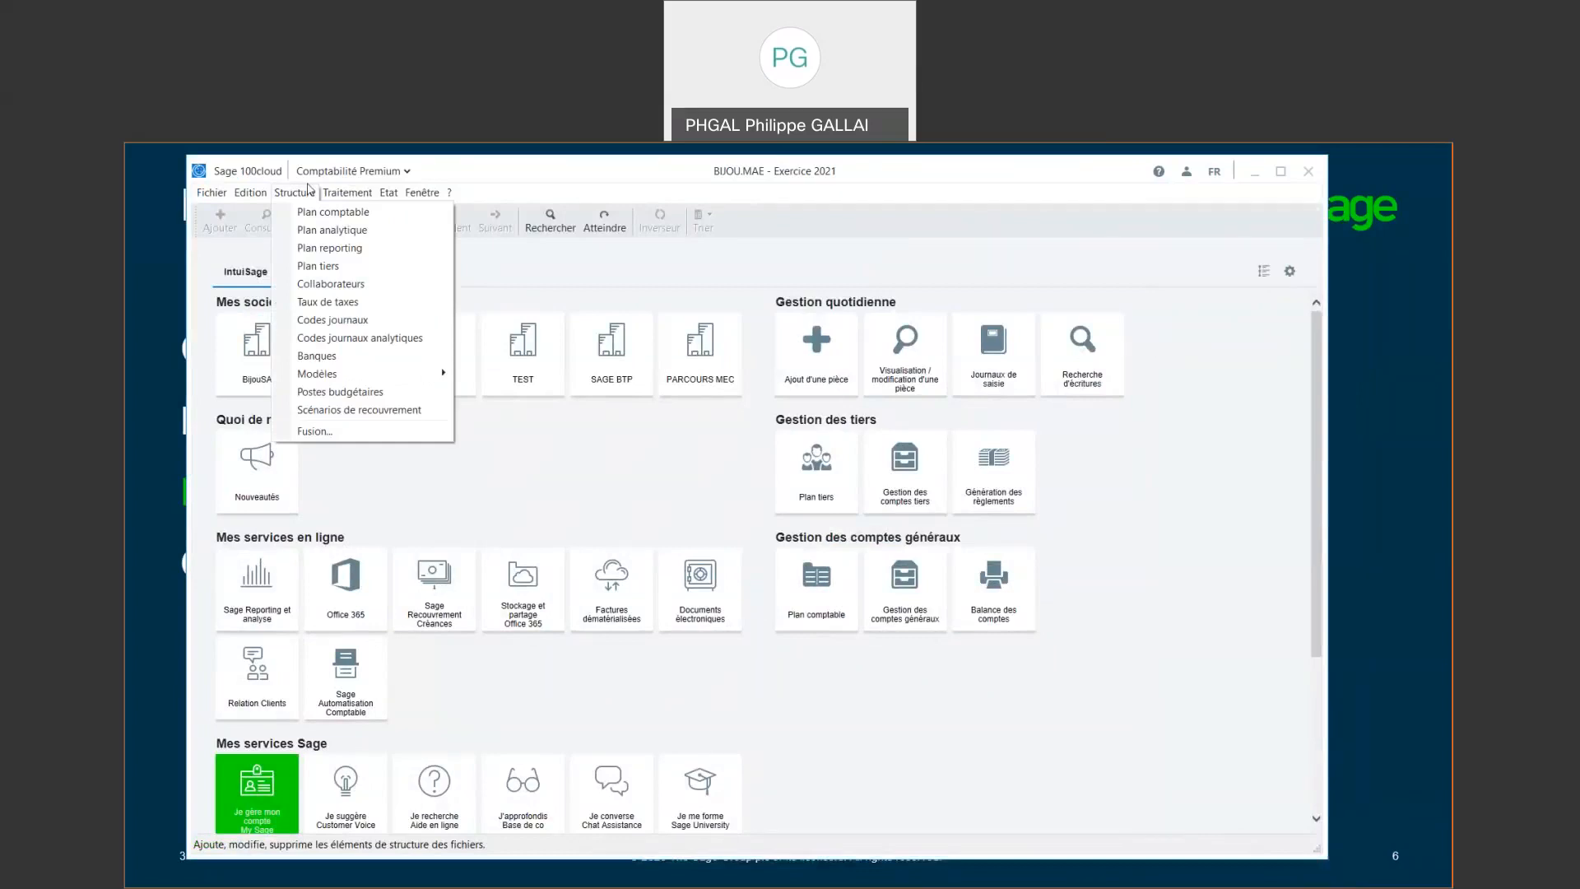
{"action": "mouse_move", "coordinate": [347, 192]}
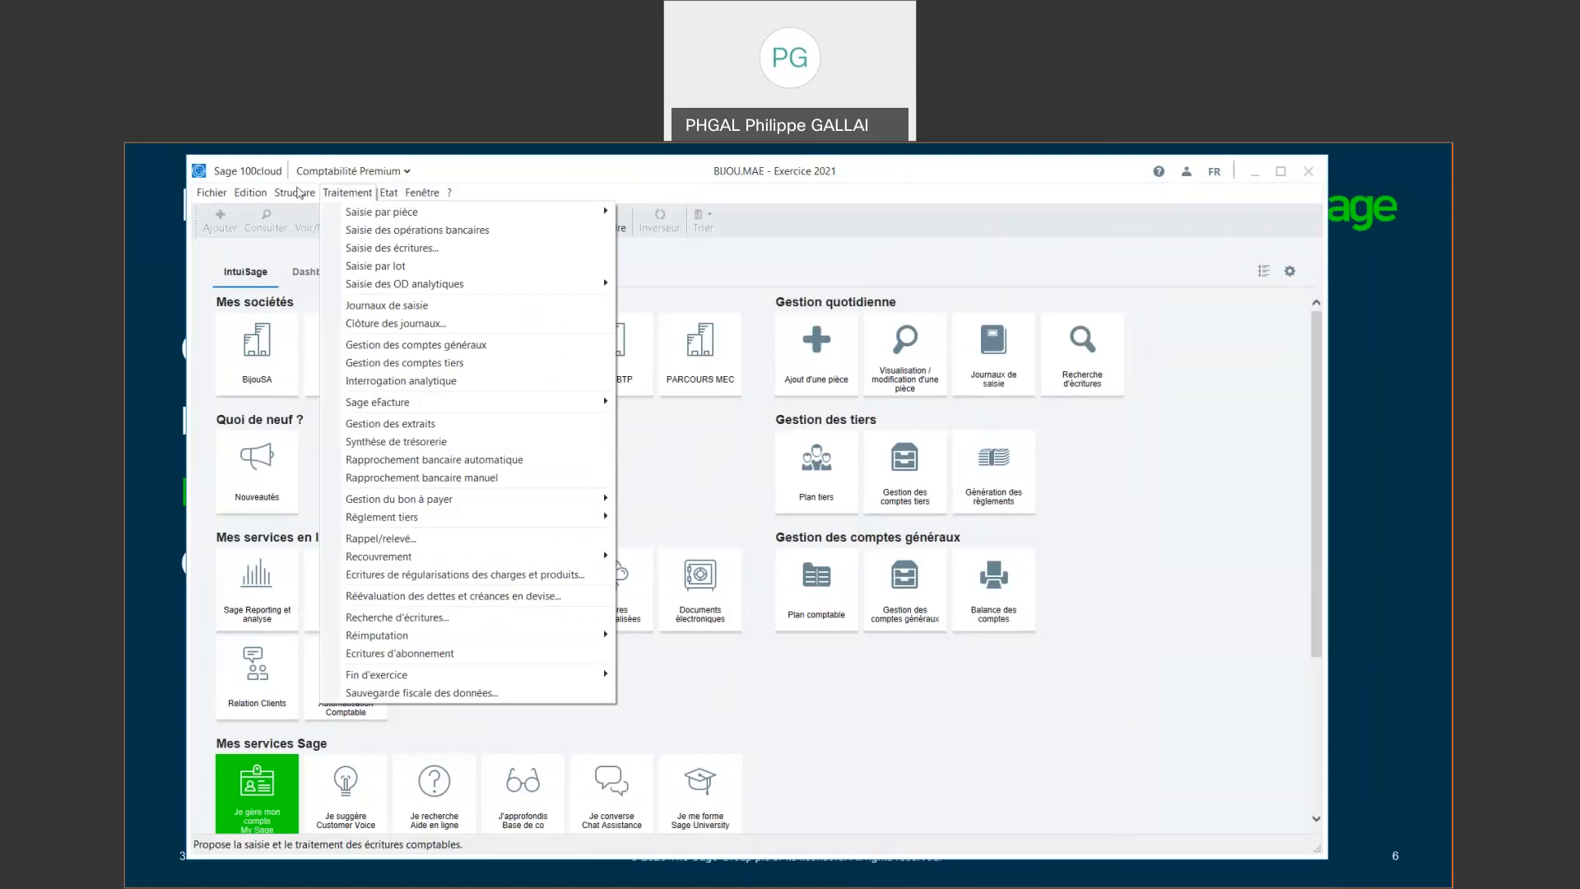
{"action": "mouse_move", "coordinate": [289, 191]}
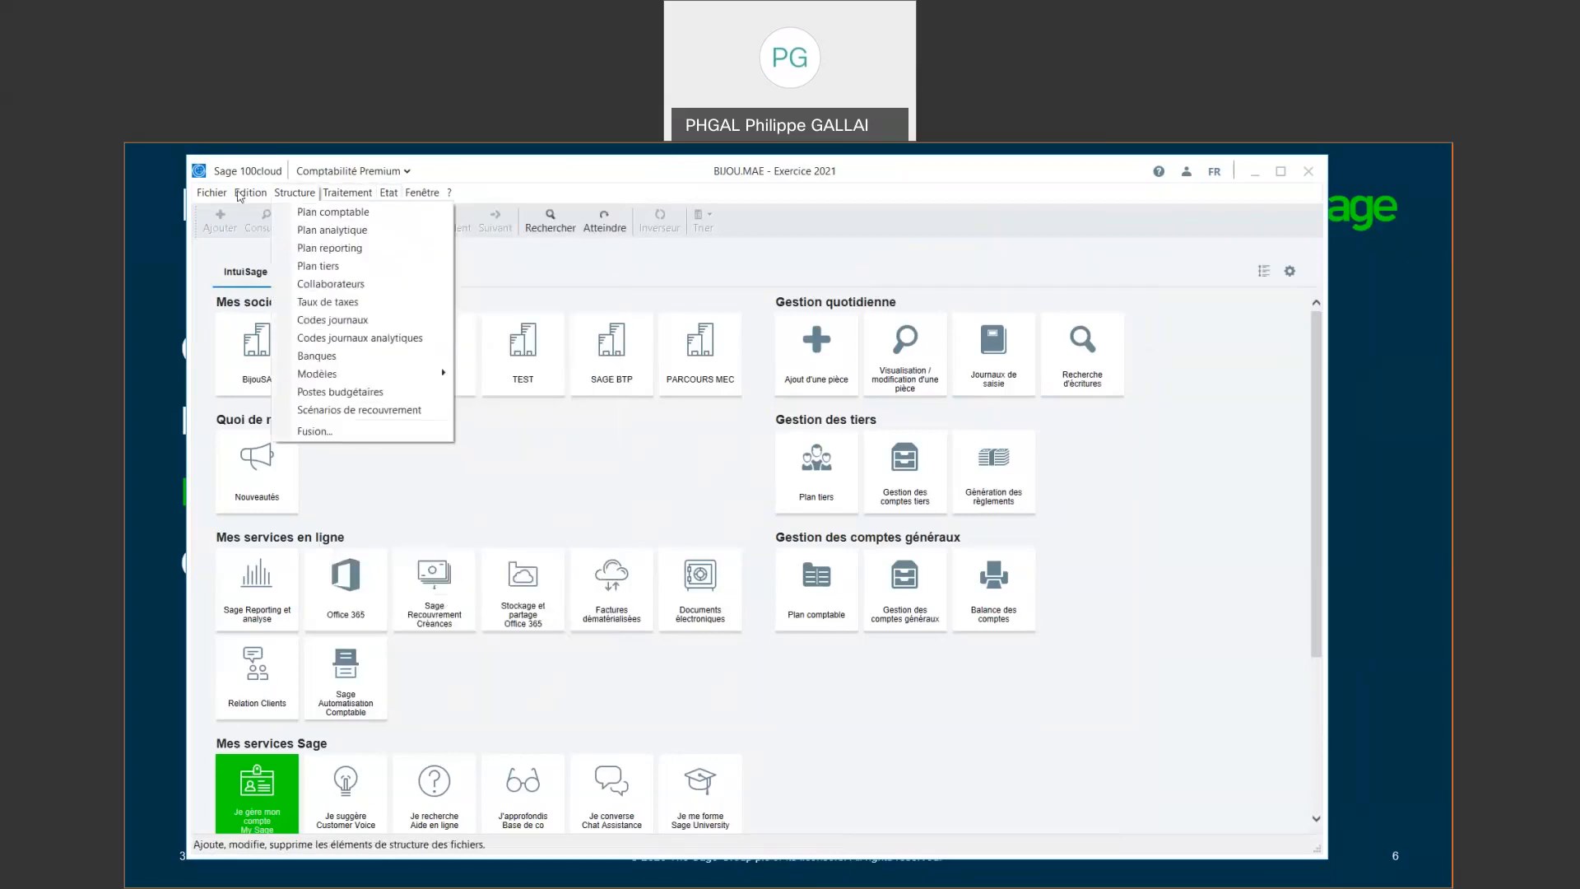
Display the Mode de règlement settings under Tiers in the company parameters, and close the Tiers settings without changes
{"action": "mouse_move", "coordinate": [216, 194]}
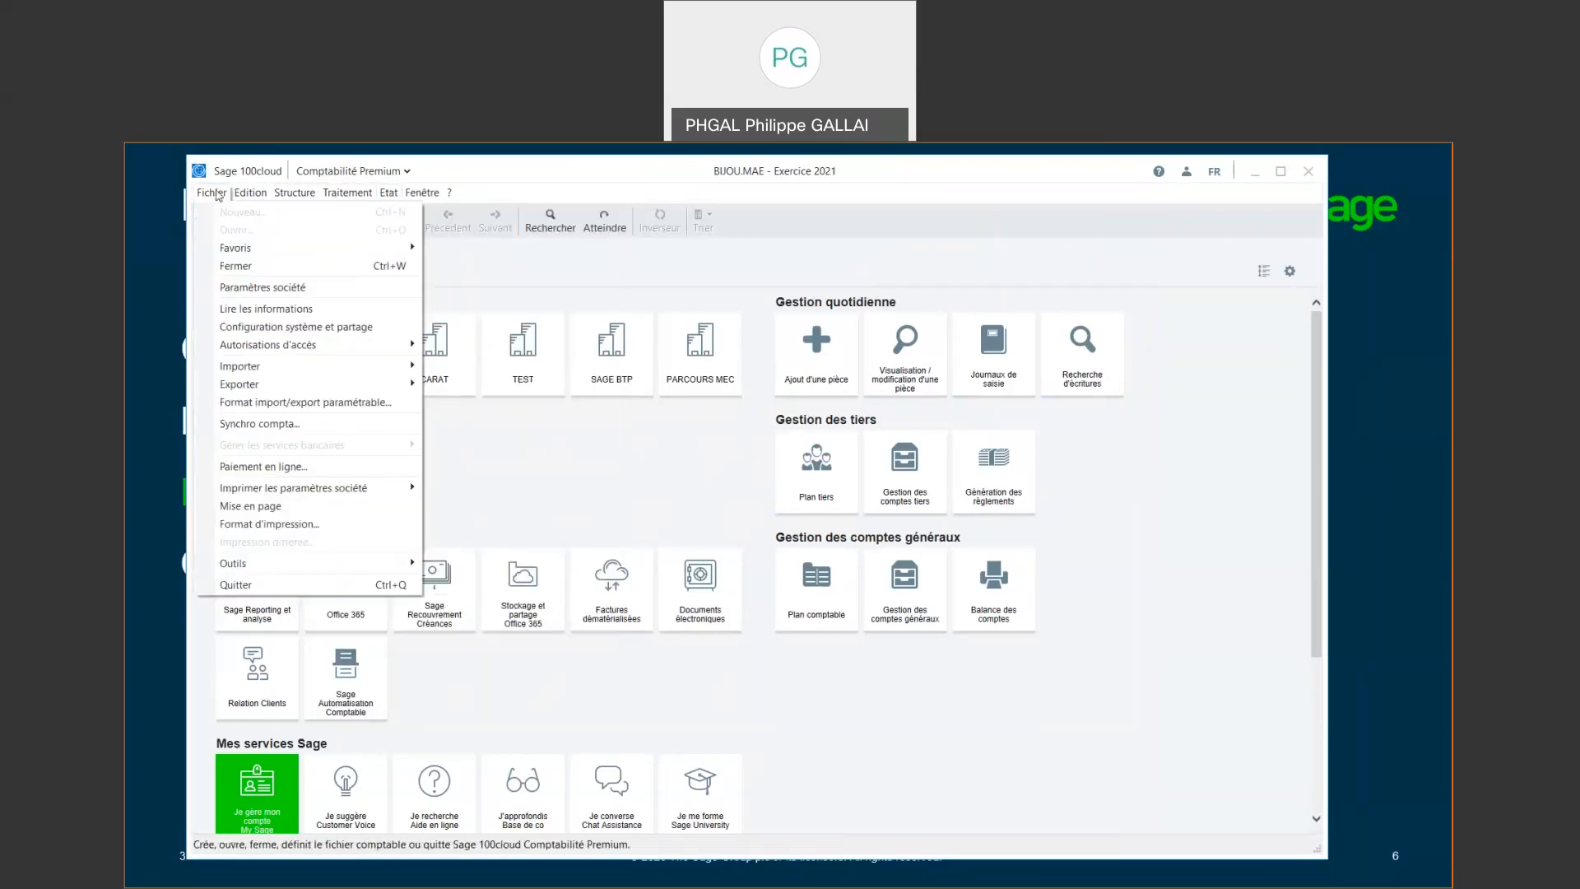
{"action": "left_click", "coordinate": [223, 289]}
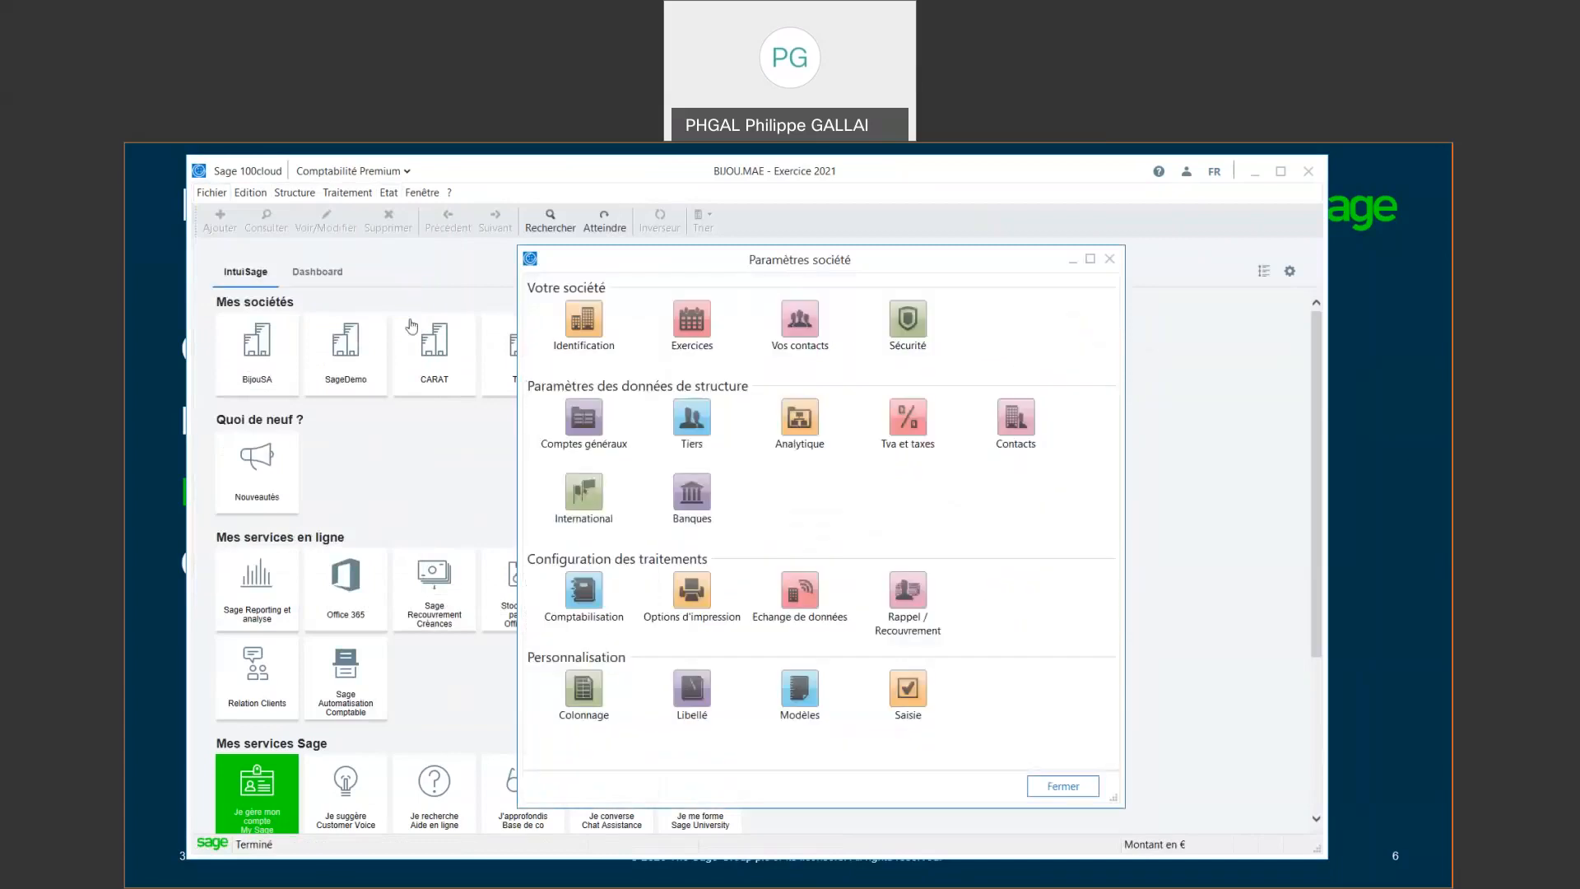
{"action": "double_click", "coordinate": [691, 418]}
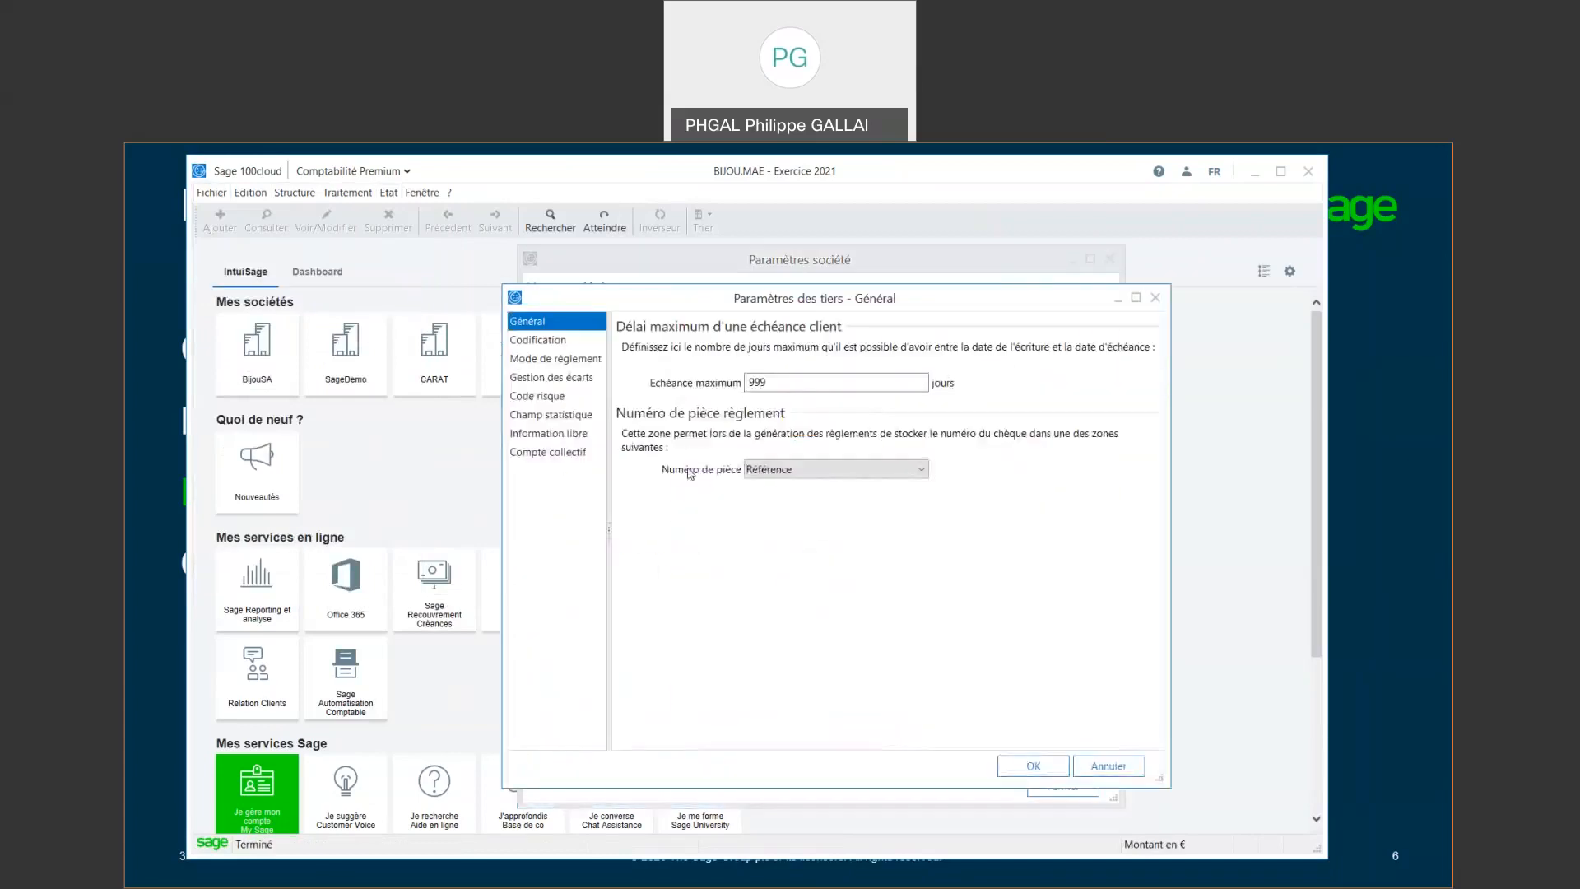
{"action": "left_click", "coordinate": [575, 358]}
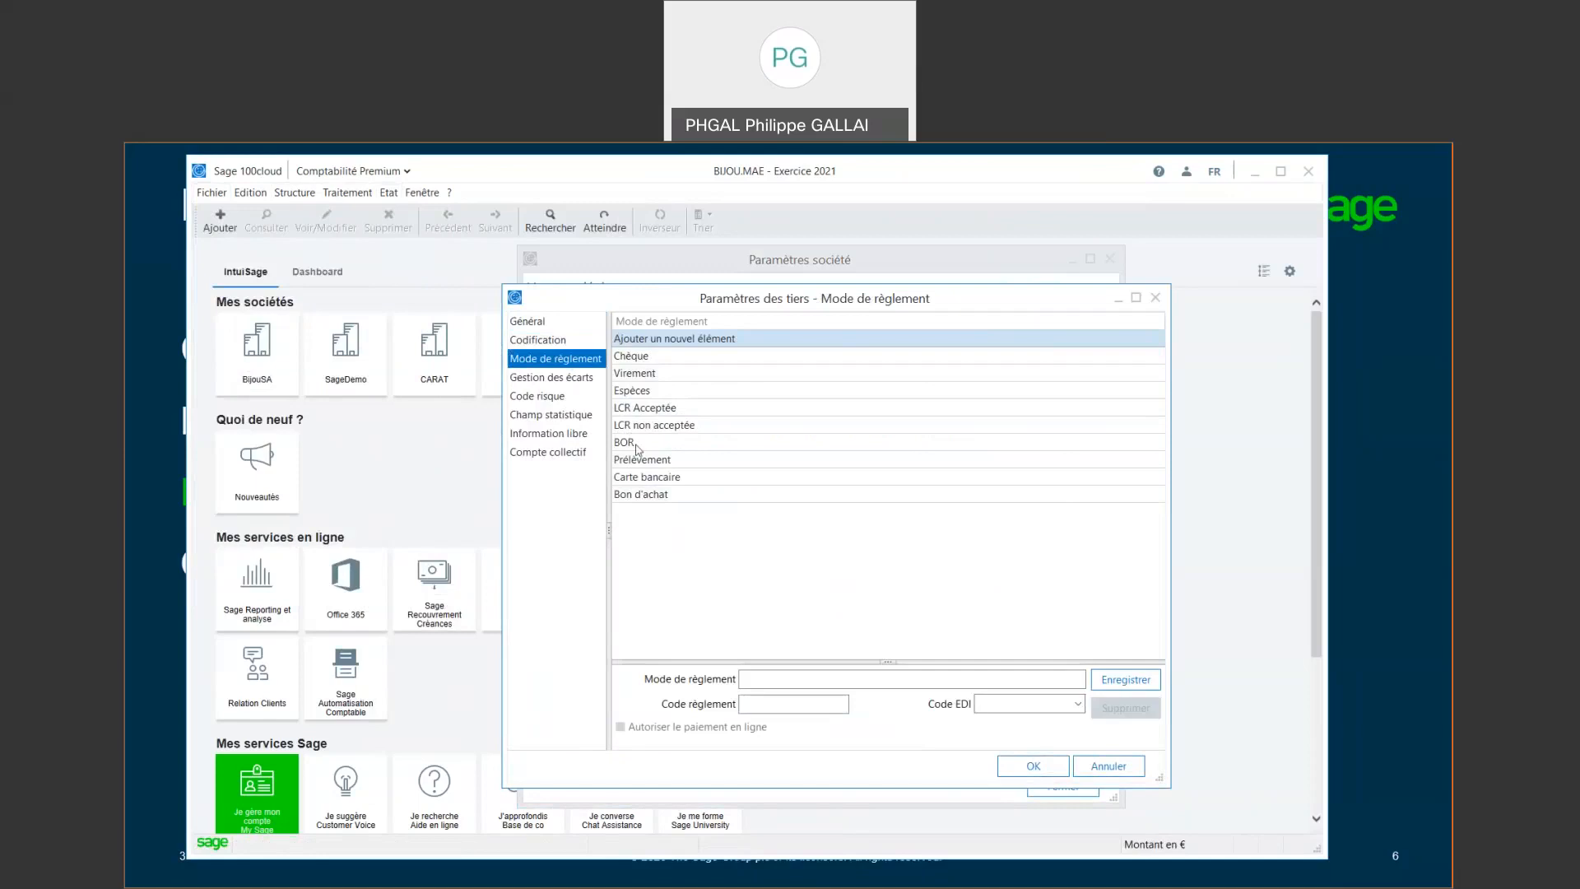
{"action": "left_click", "coordinate": [1161, 301]}
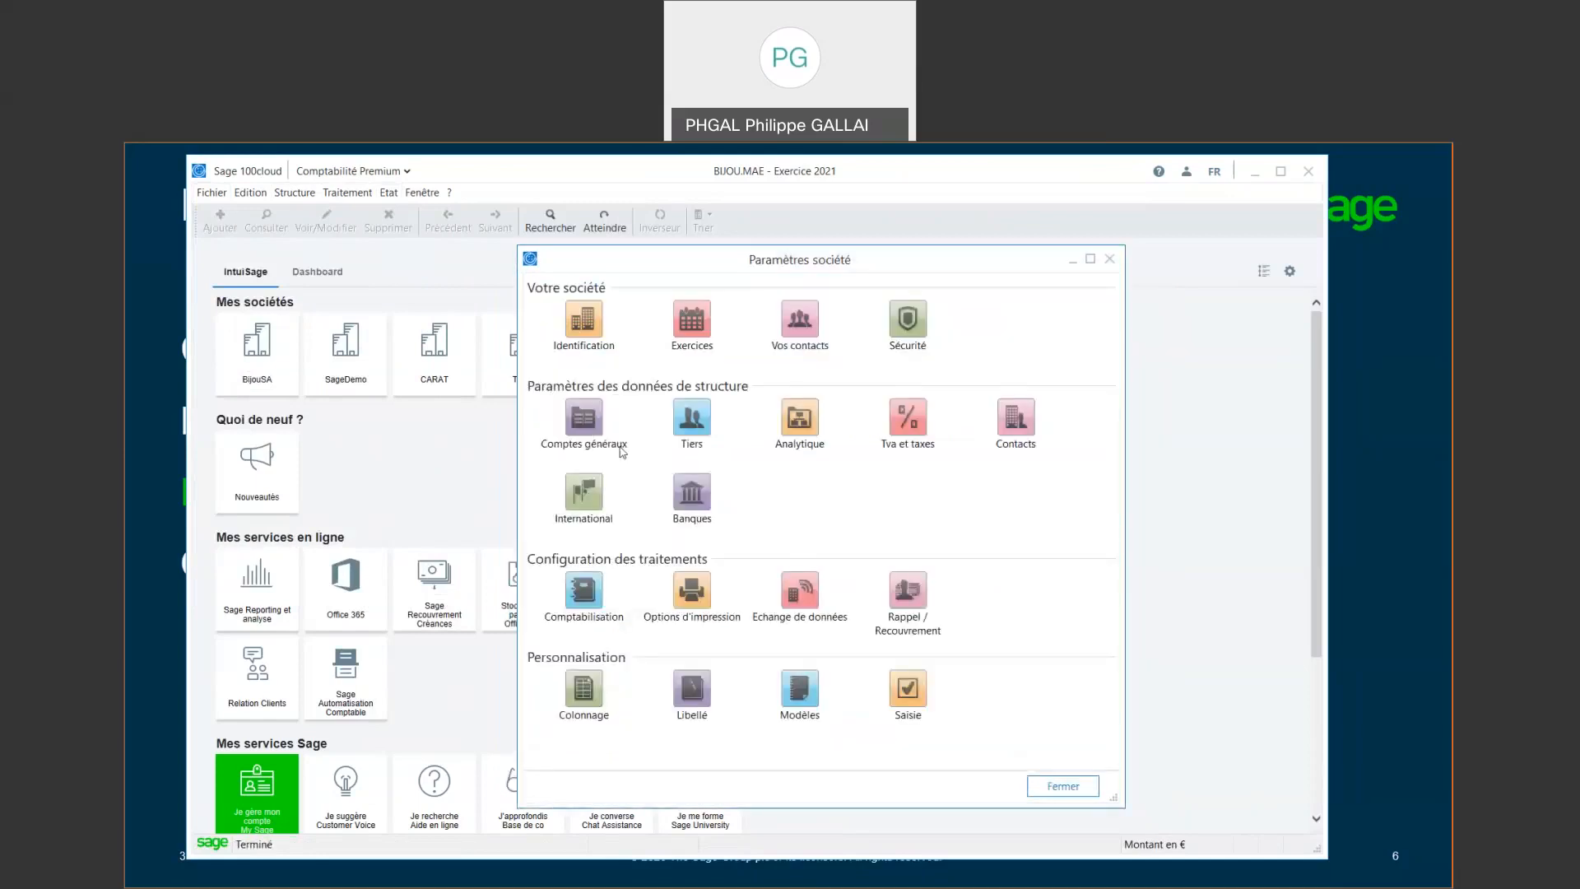
Review Nature de compte and Gestion des écarts in the Comptes généraux settings, and close the company parameters
{"action": "left_click", "coordinate": [584, 418]}
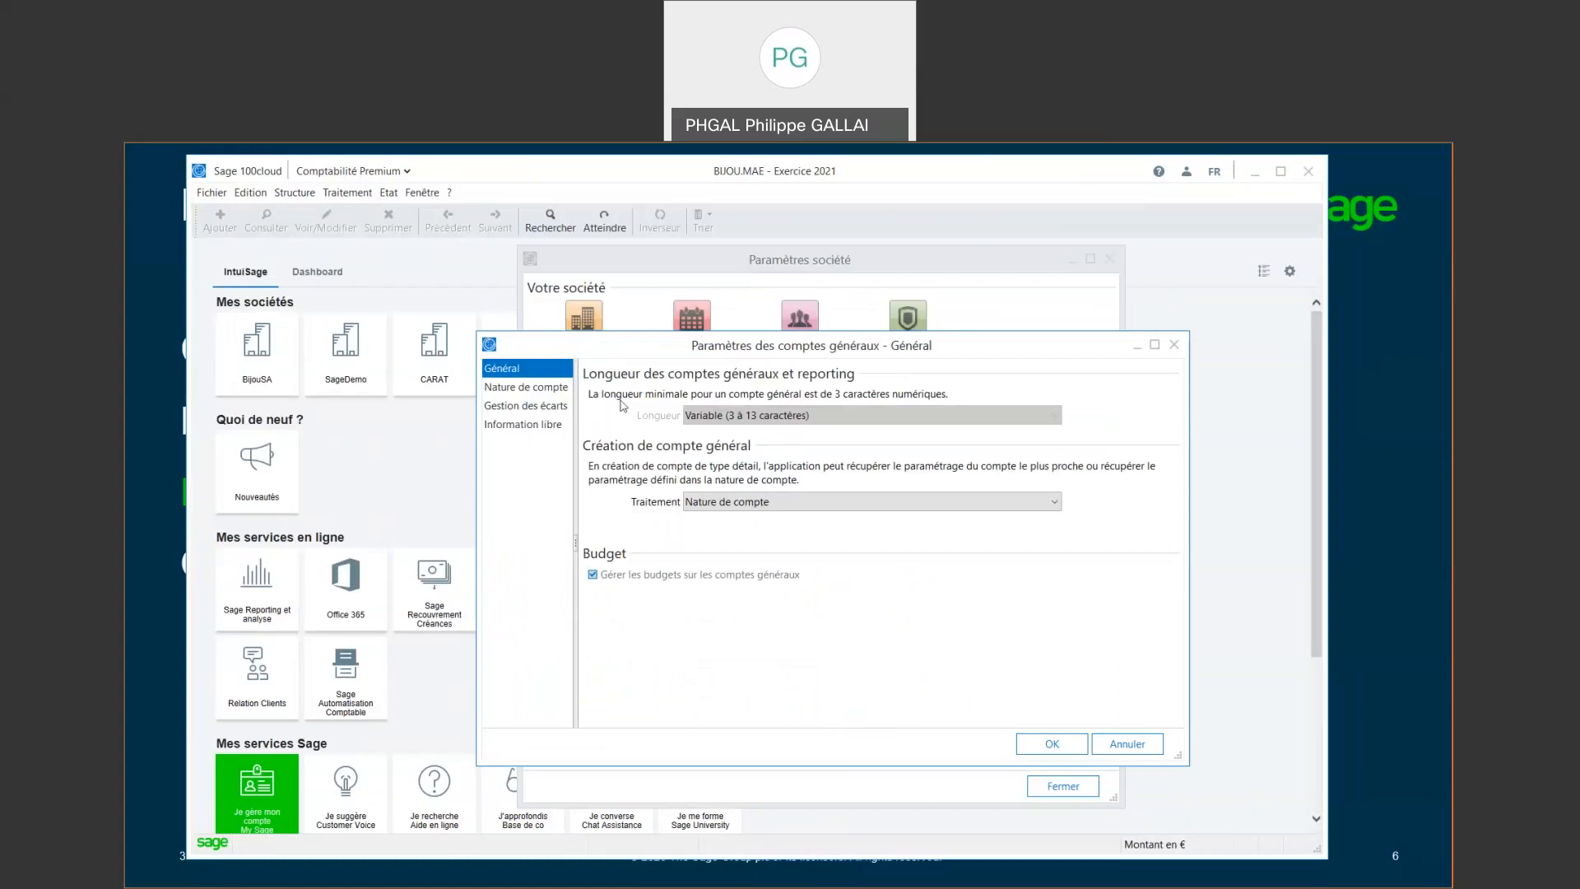
{"action": "left_click", "coordinate": [553, 388]}
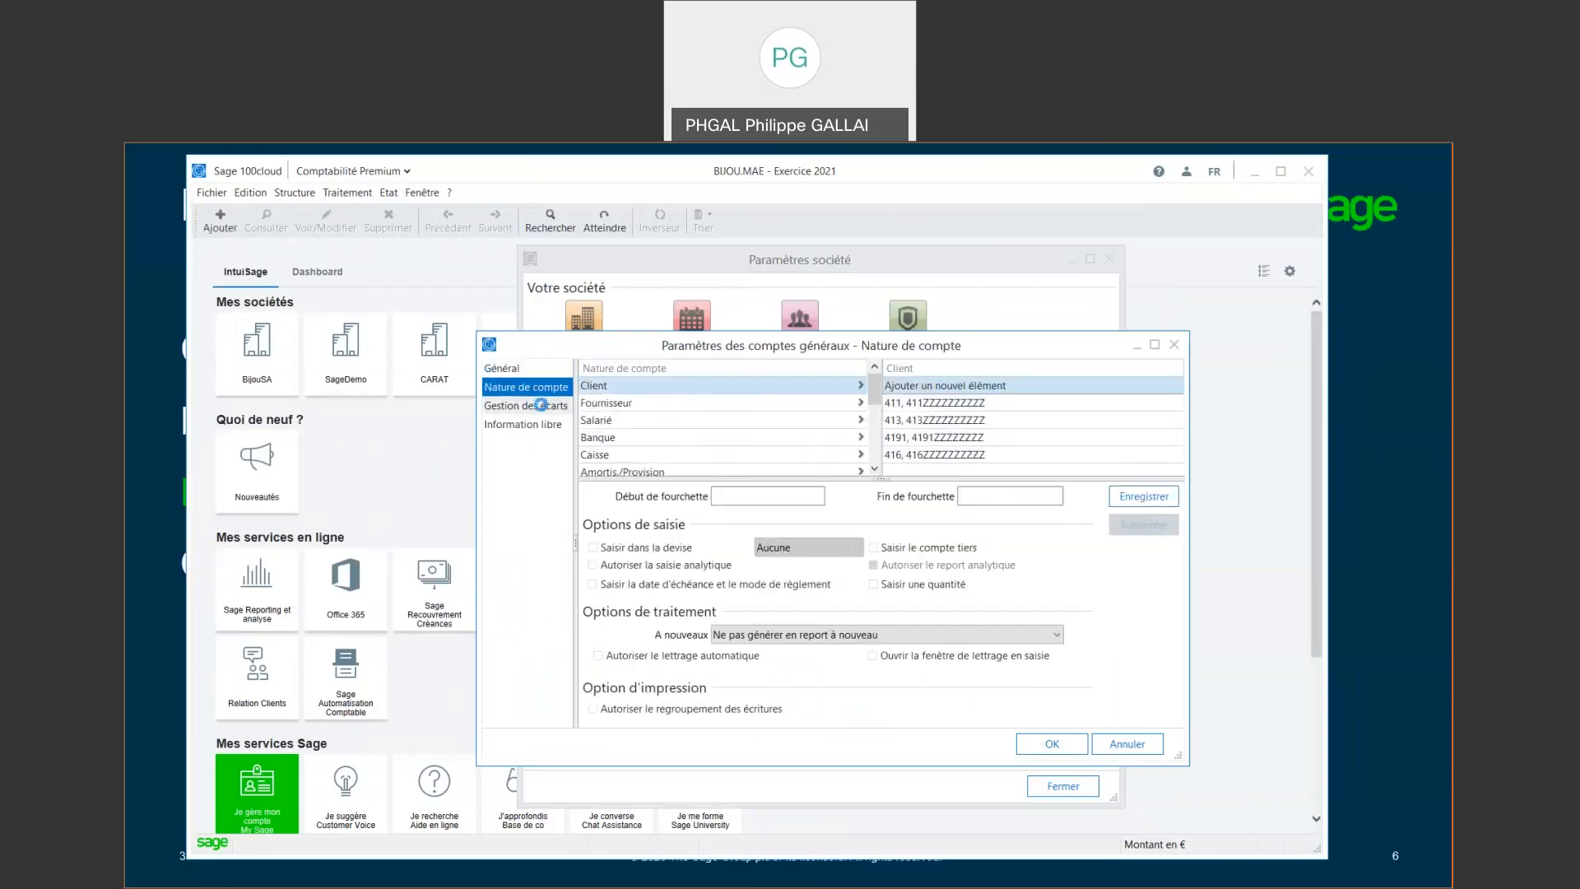
{"action": "left_click", "coordinate": [544, 407]}
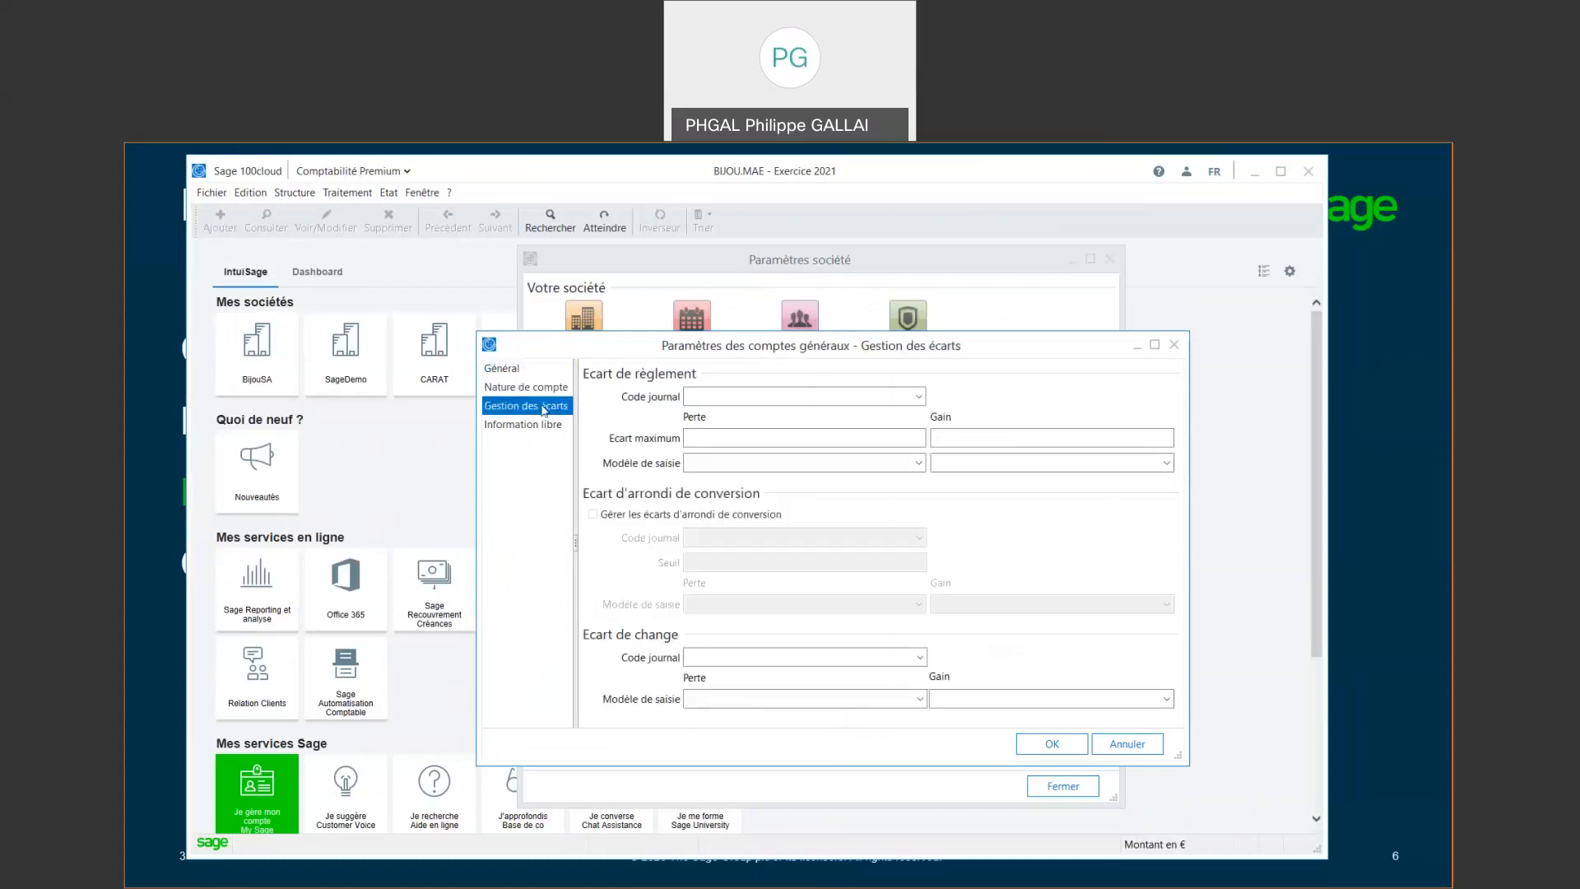
{"action": "left_click", "coordinate": [1174, 345]}
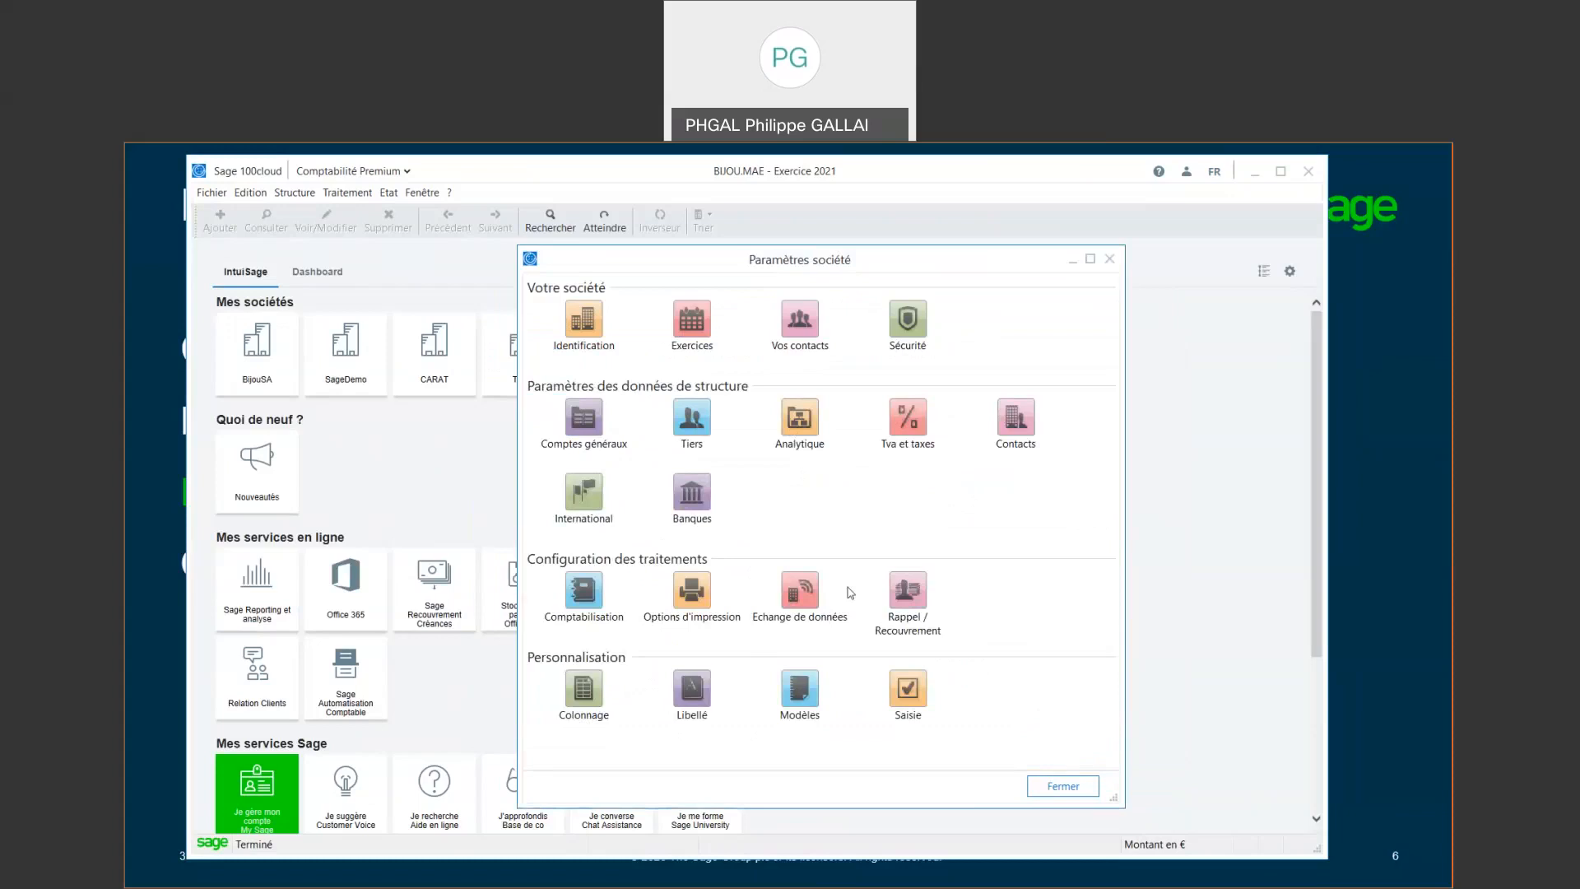
{"action": "left_click", "coordinate": [1060, 788]}
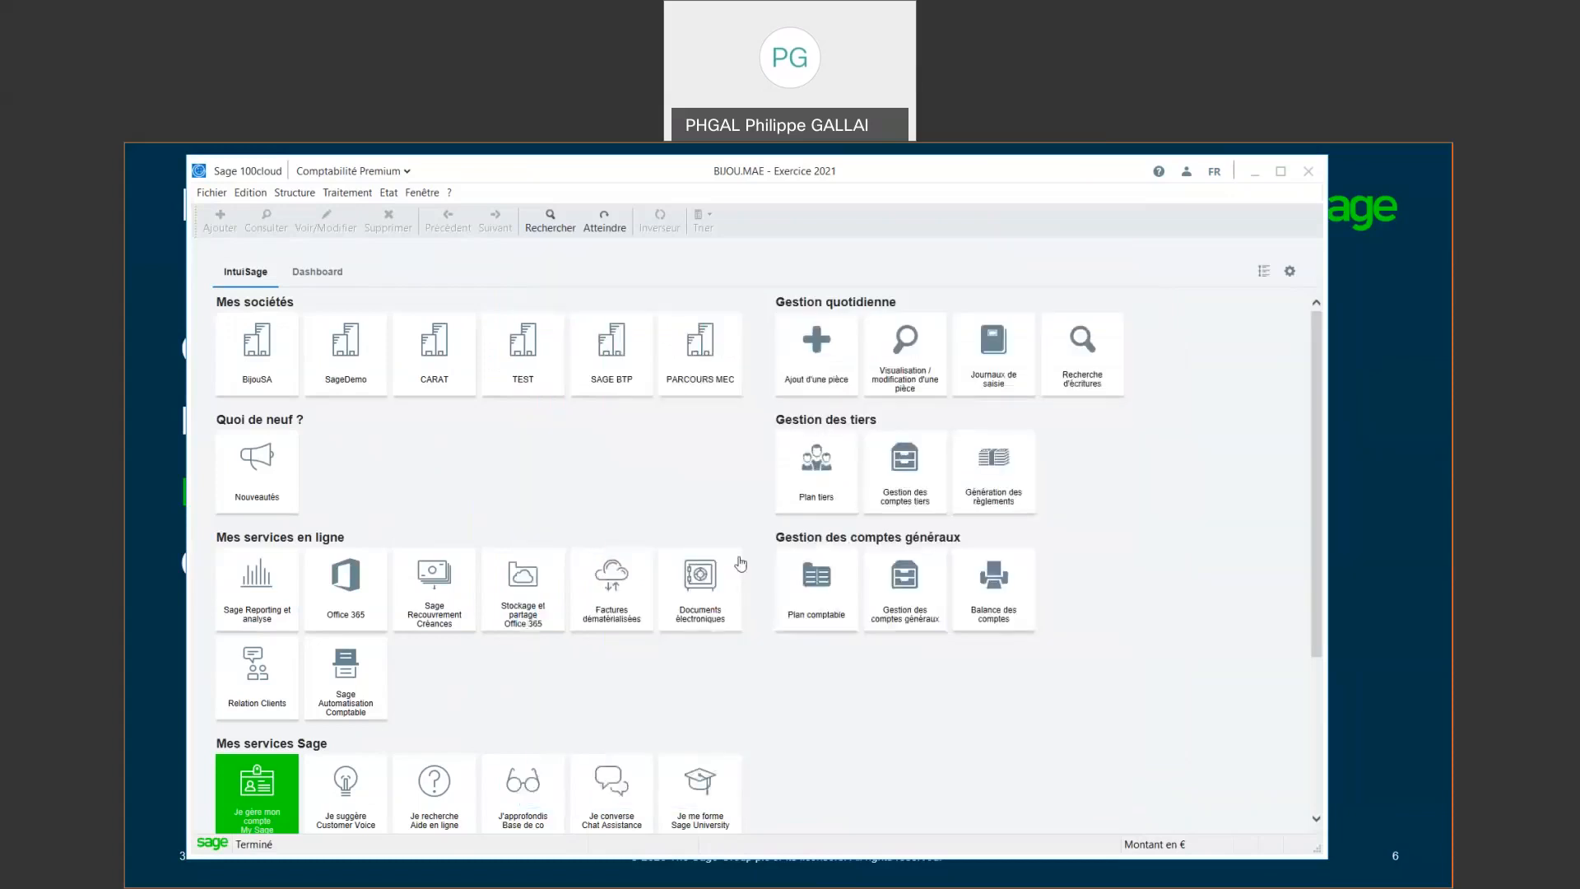
Open the Plan comptable, browse the accounts down to Collectif clients and select it, and reposition the list window
{"action": "left_click", "coordinate": [305, 194]}
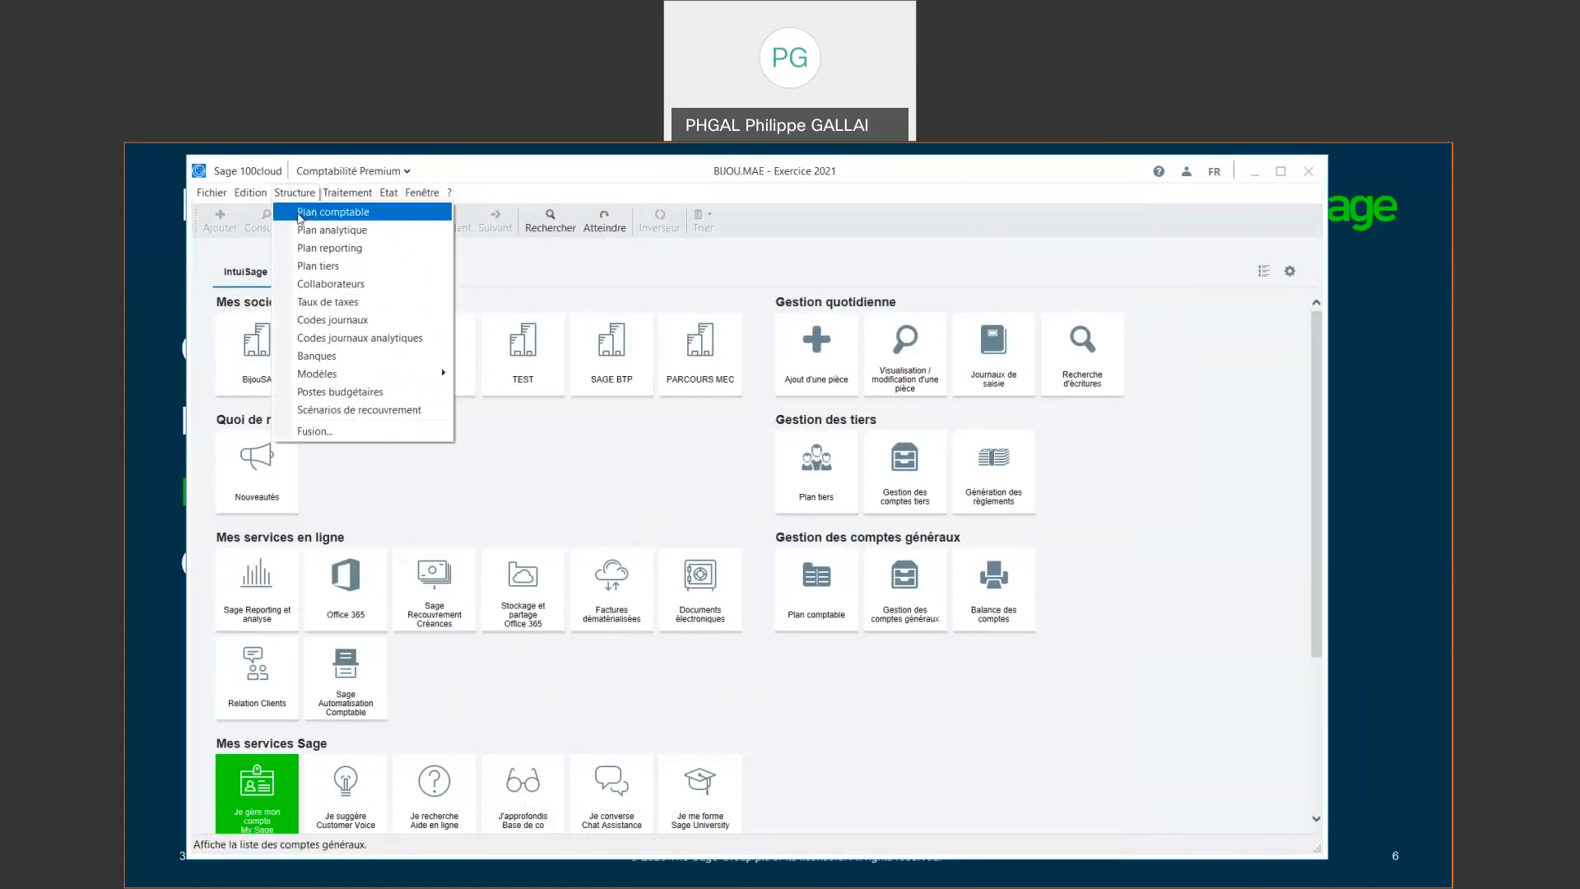
{"action": "left_click", "coordinate": [300, 213]}
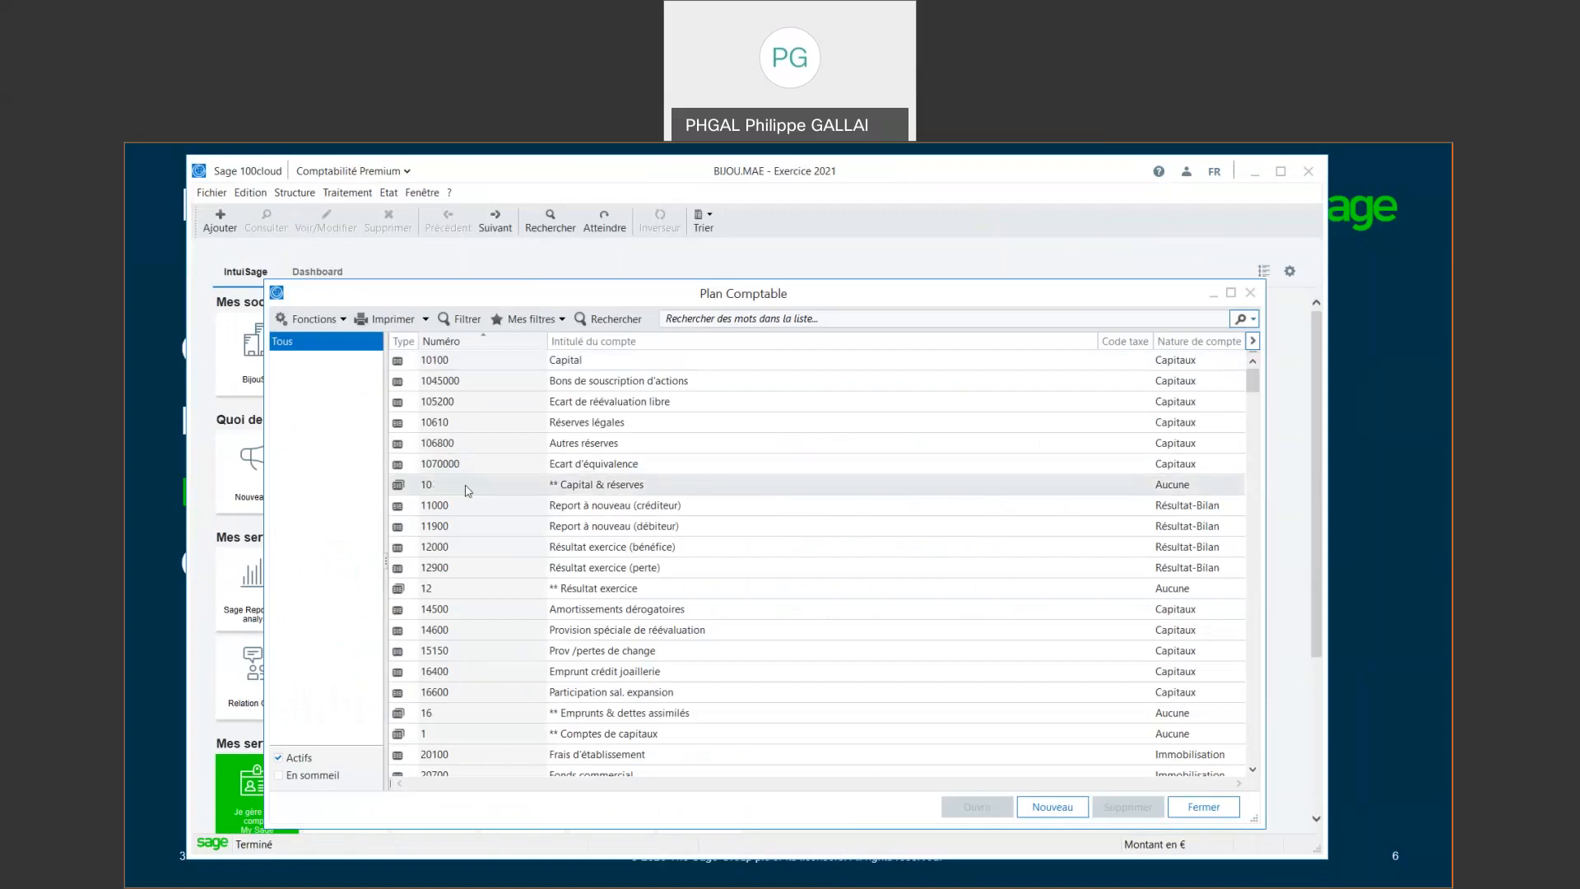
{"action": "scroll", "coordinate": [466, 499], "scroll_direction": "down", "scroll_amount": 12}
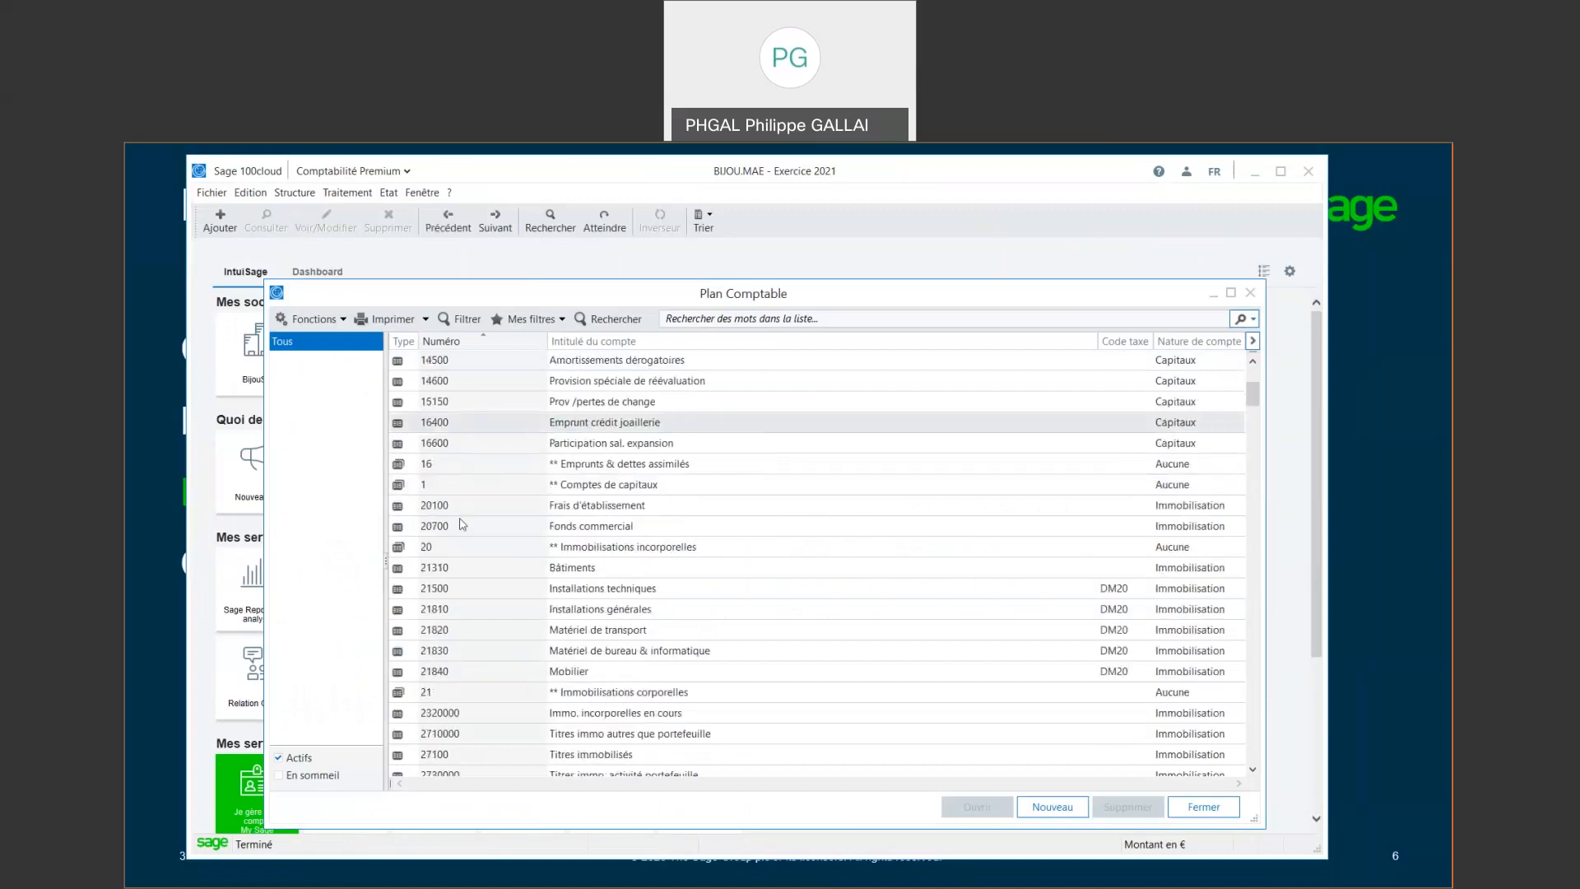
{"action": "left_click", "coordinate": [443, 487]}
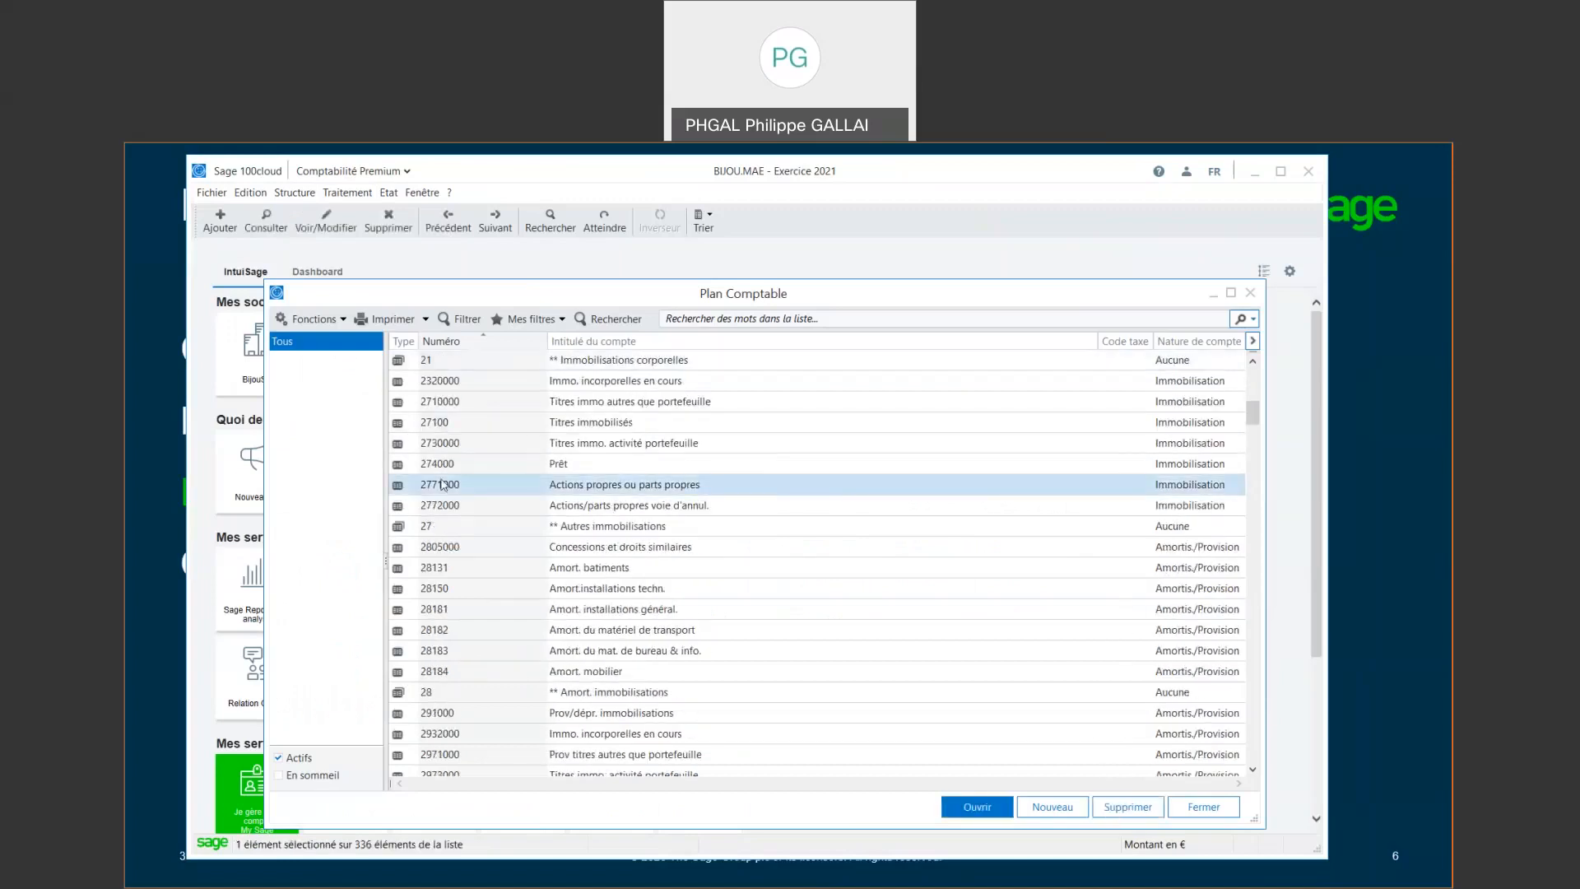
{"action": "scroll", "coordinate": [461, 494], "scroll_direction": "down", "scroll_amount": 12}
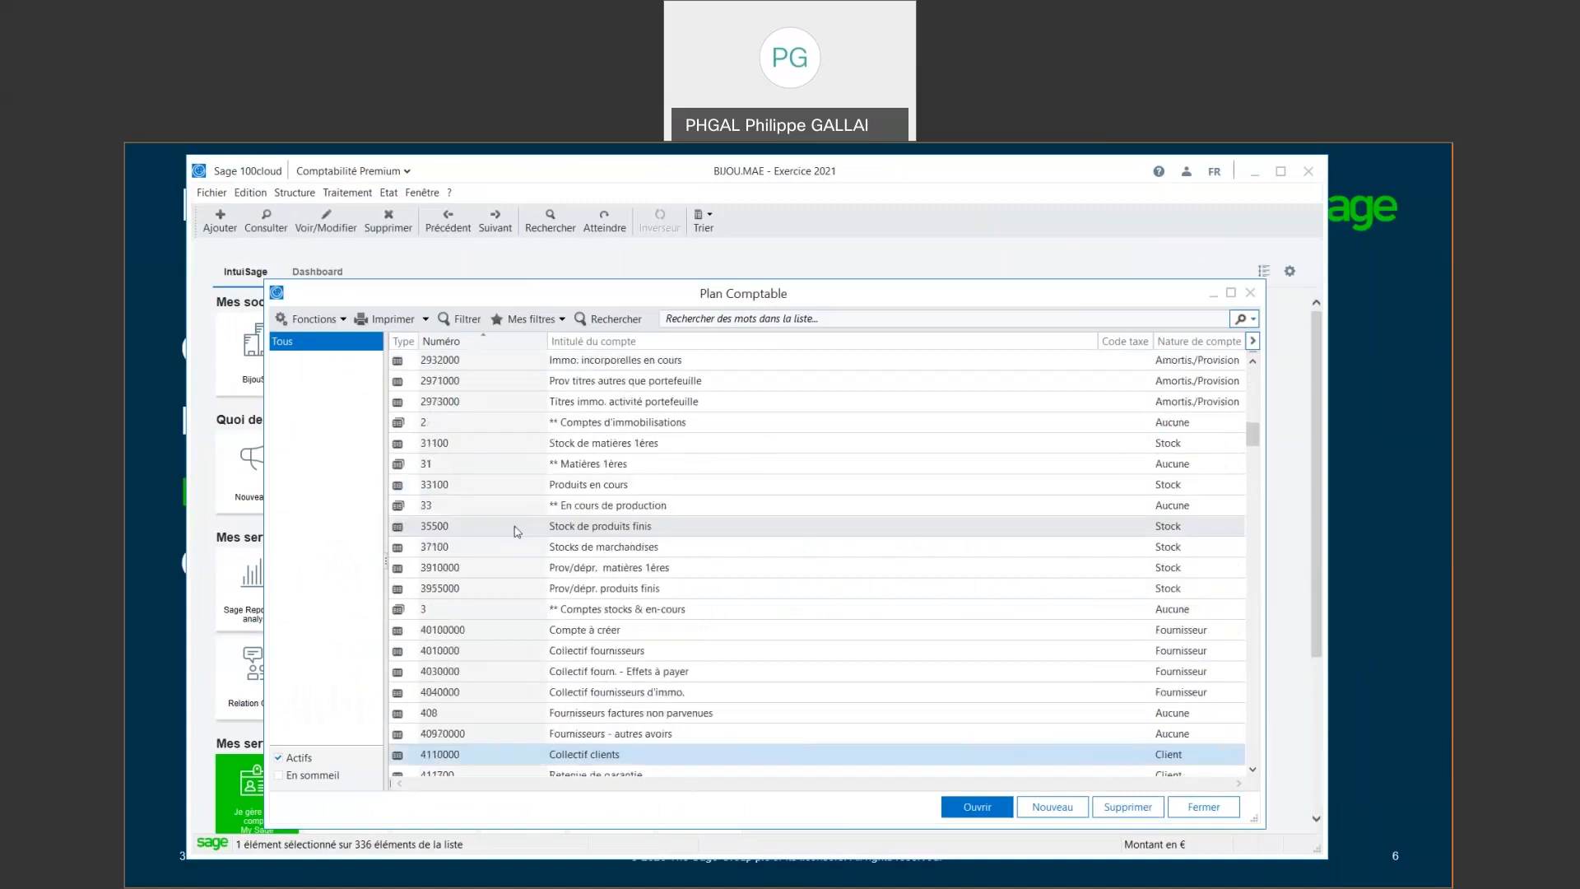
{"action": "left_click", "coordinate": [493, 507]}
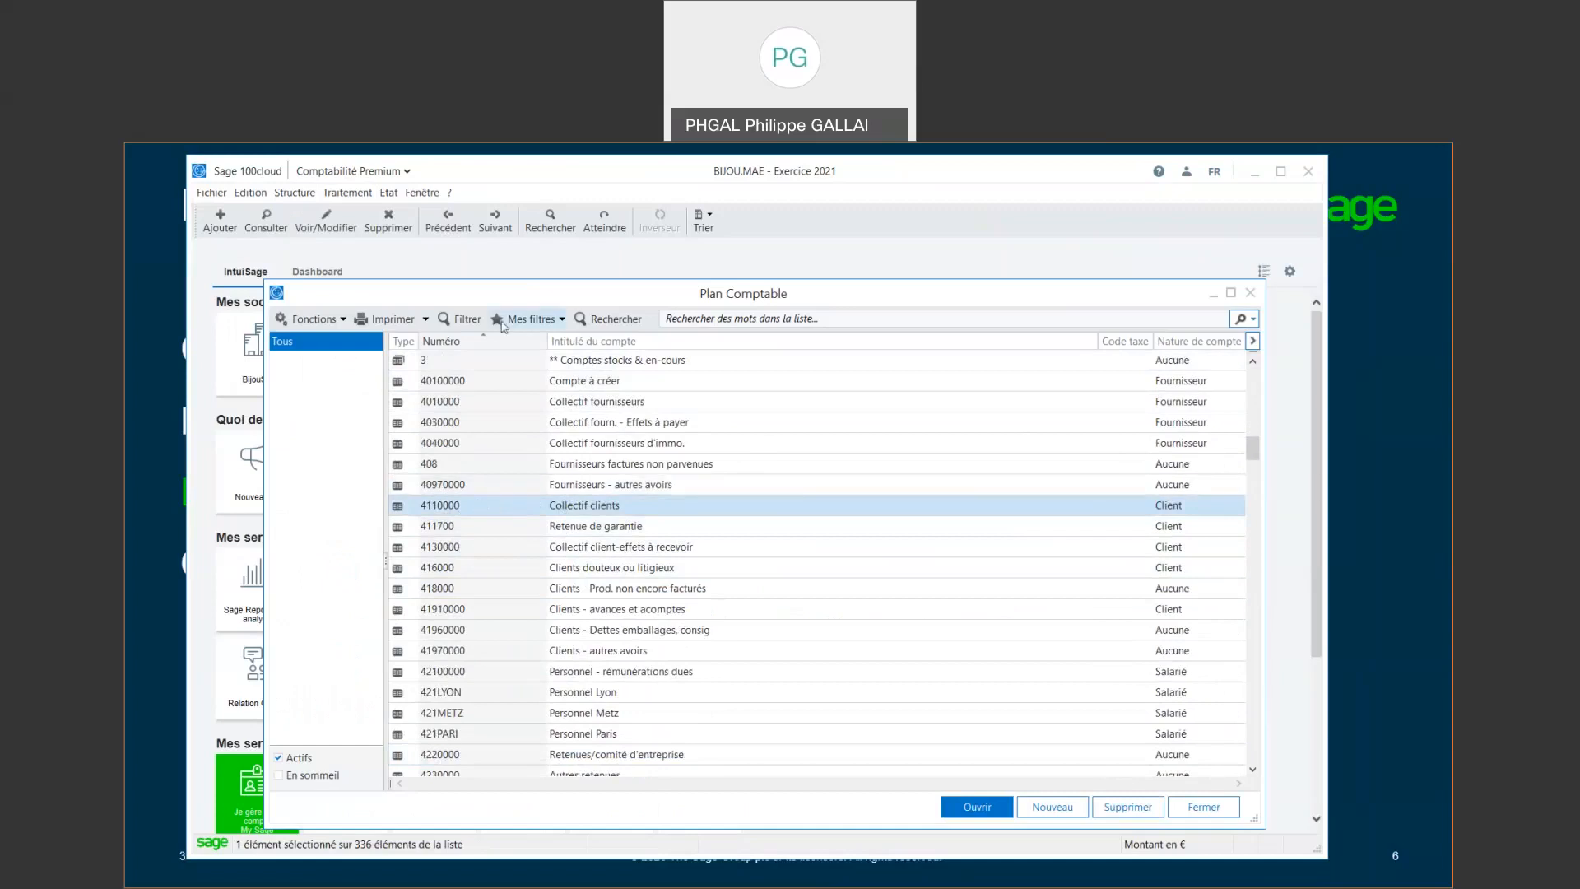
{"action": "left_click_drag", "start_coordinate": [416, 304], "coordinate": [358, 271]}
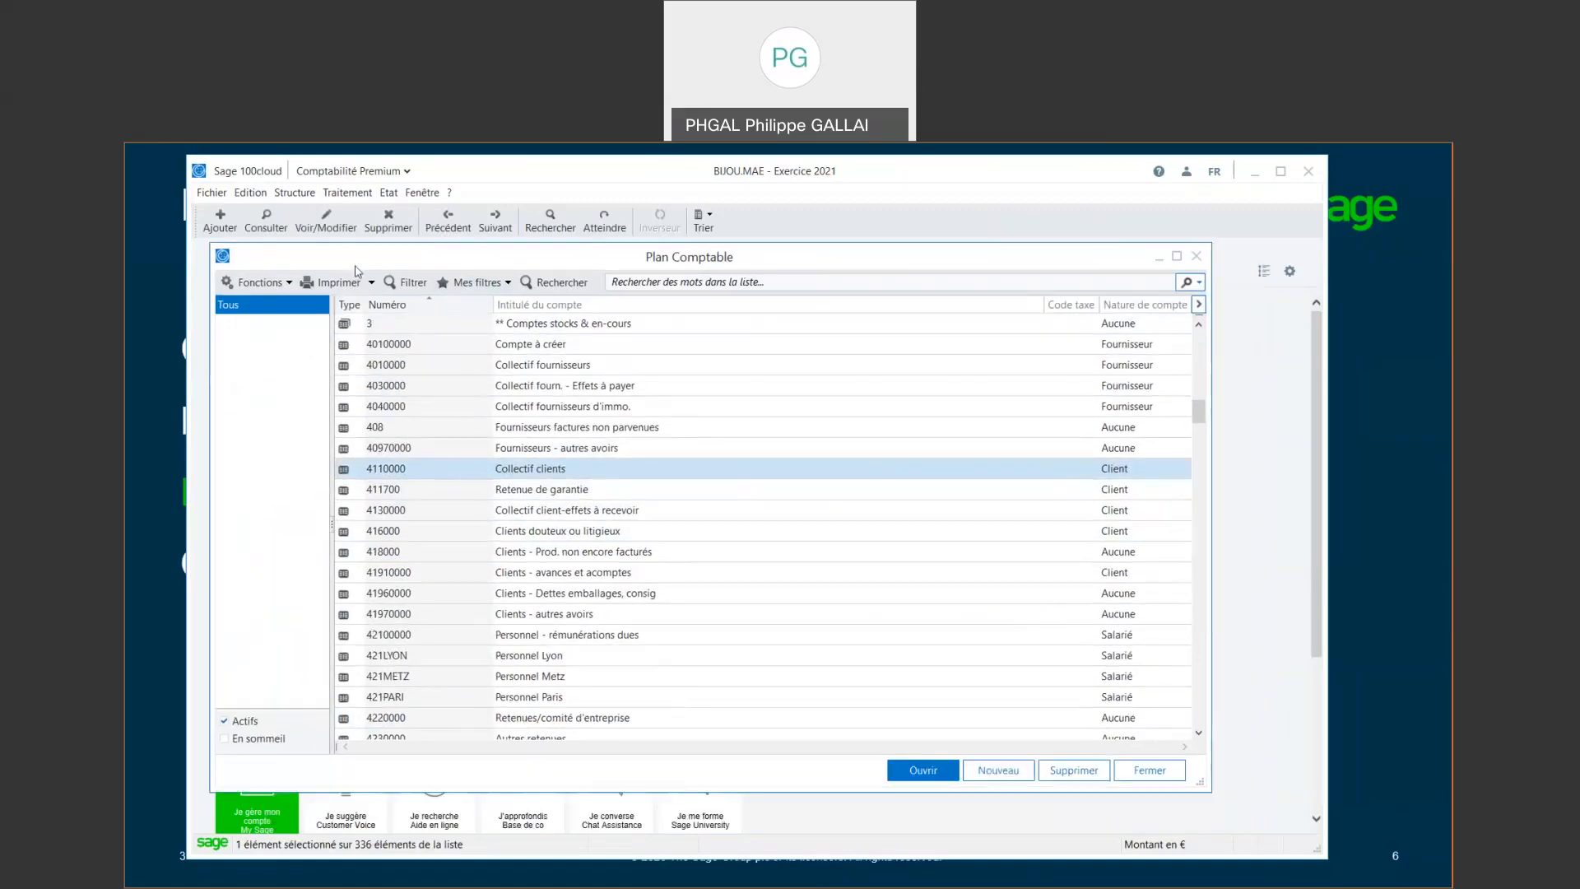
Open the Plan tiers beside the chart of accounts and filter it by Client, Fournisseur and Salarié in turn
{"action": "left_click", "coordinate": [294, 193]}
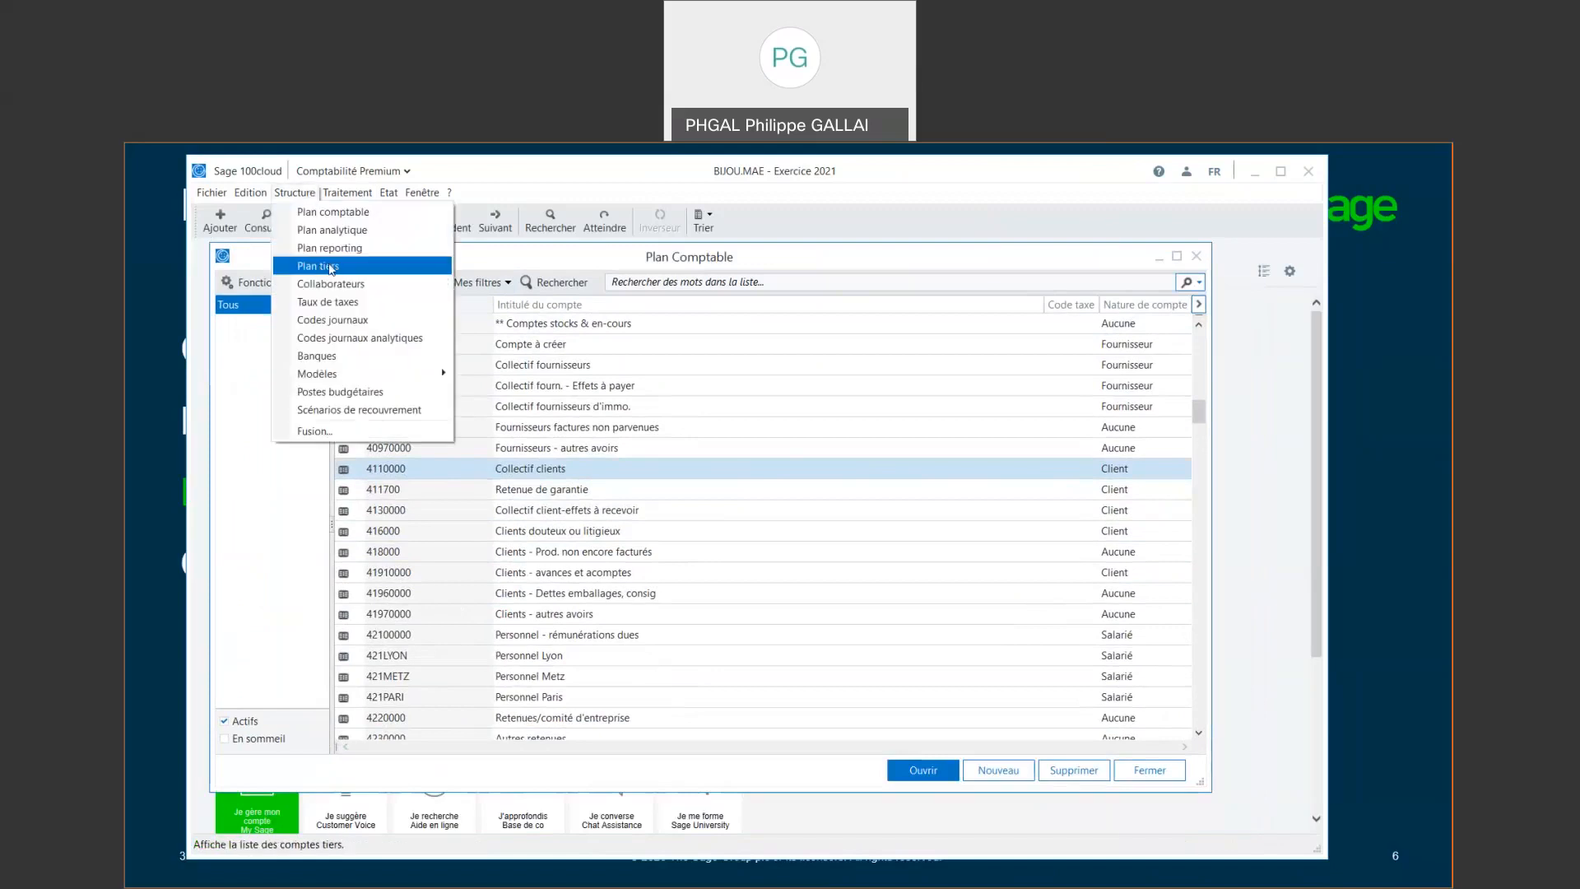
{"action": "left_click", "coordinate": [331, 269]}
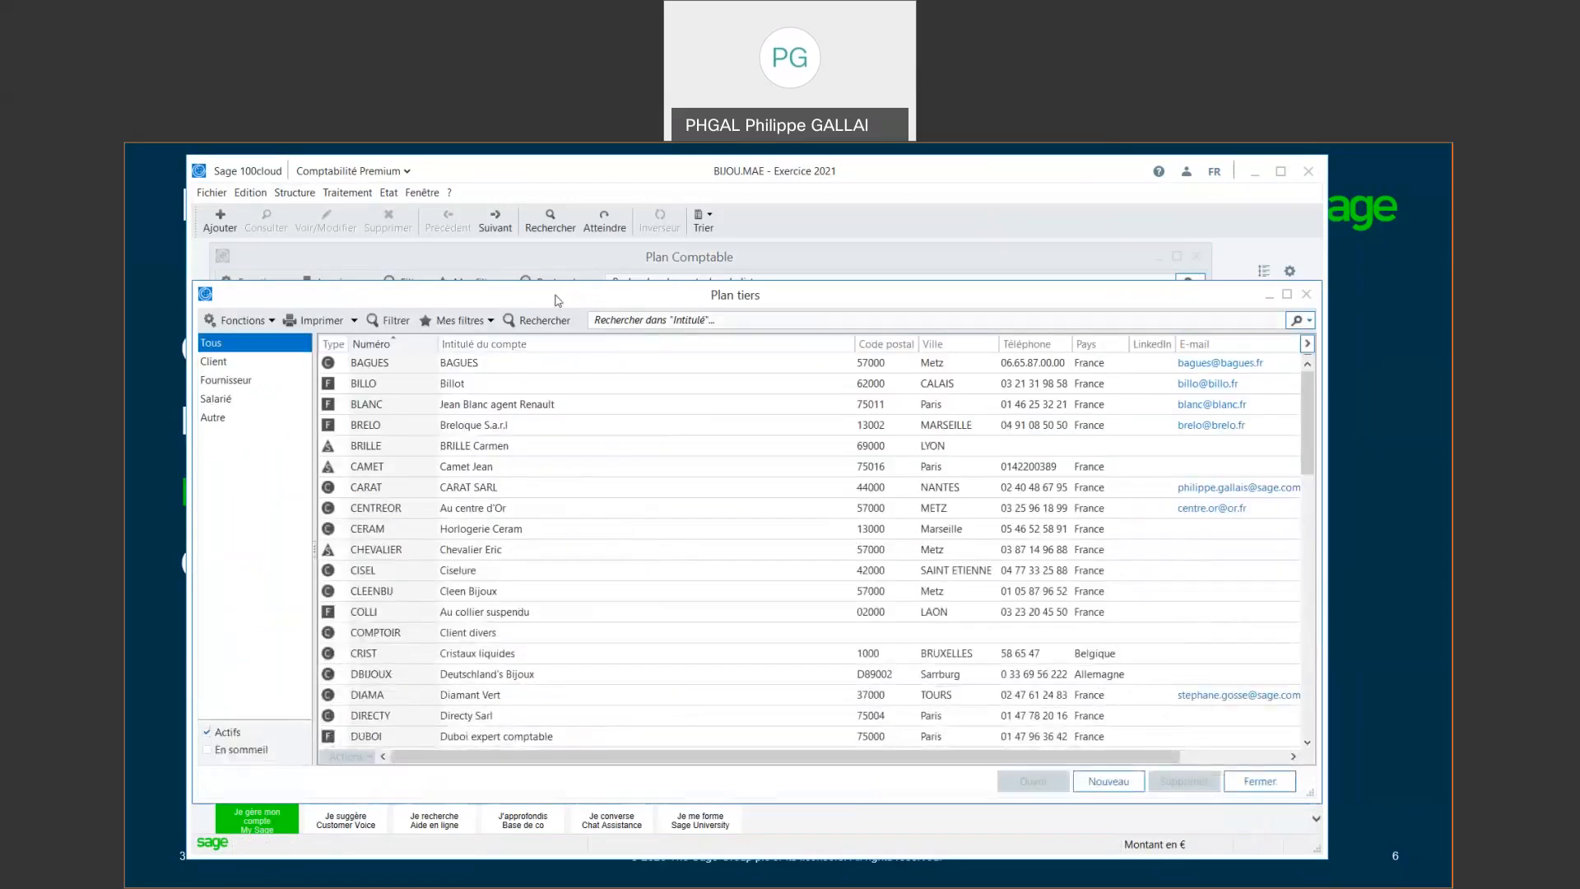
{"action": "left_click_drag", "start_coordinate": [740, 294], "coordinate": [983, 267]}
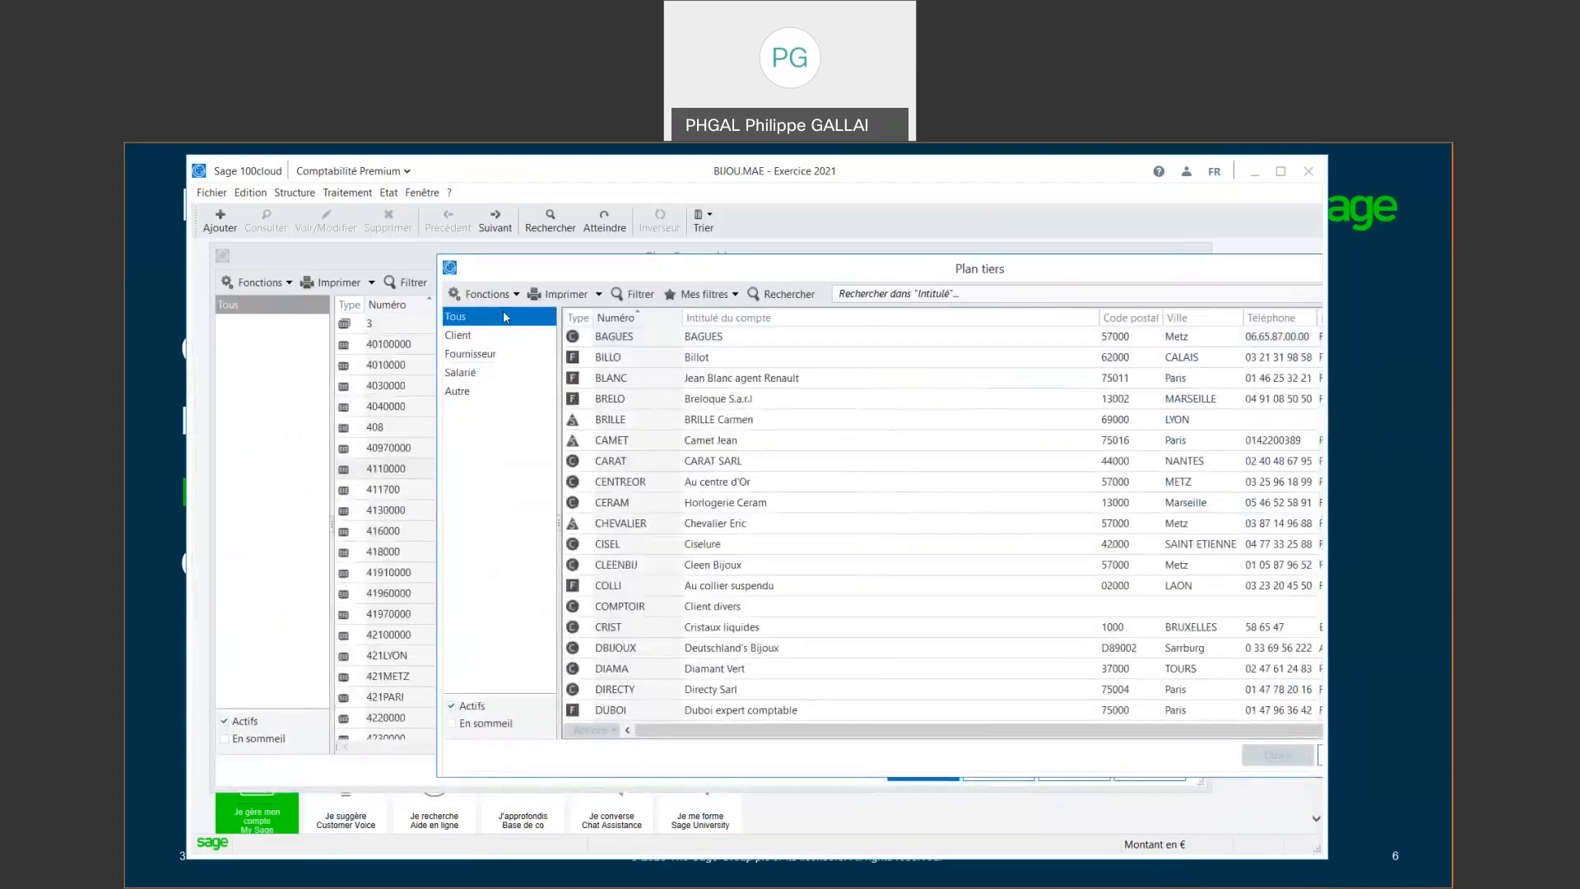
{"action": "left_click", "coordinate": [481, 336]}
{"action": "left_click", "coordinate": [480, 355]}
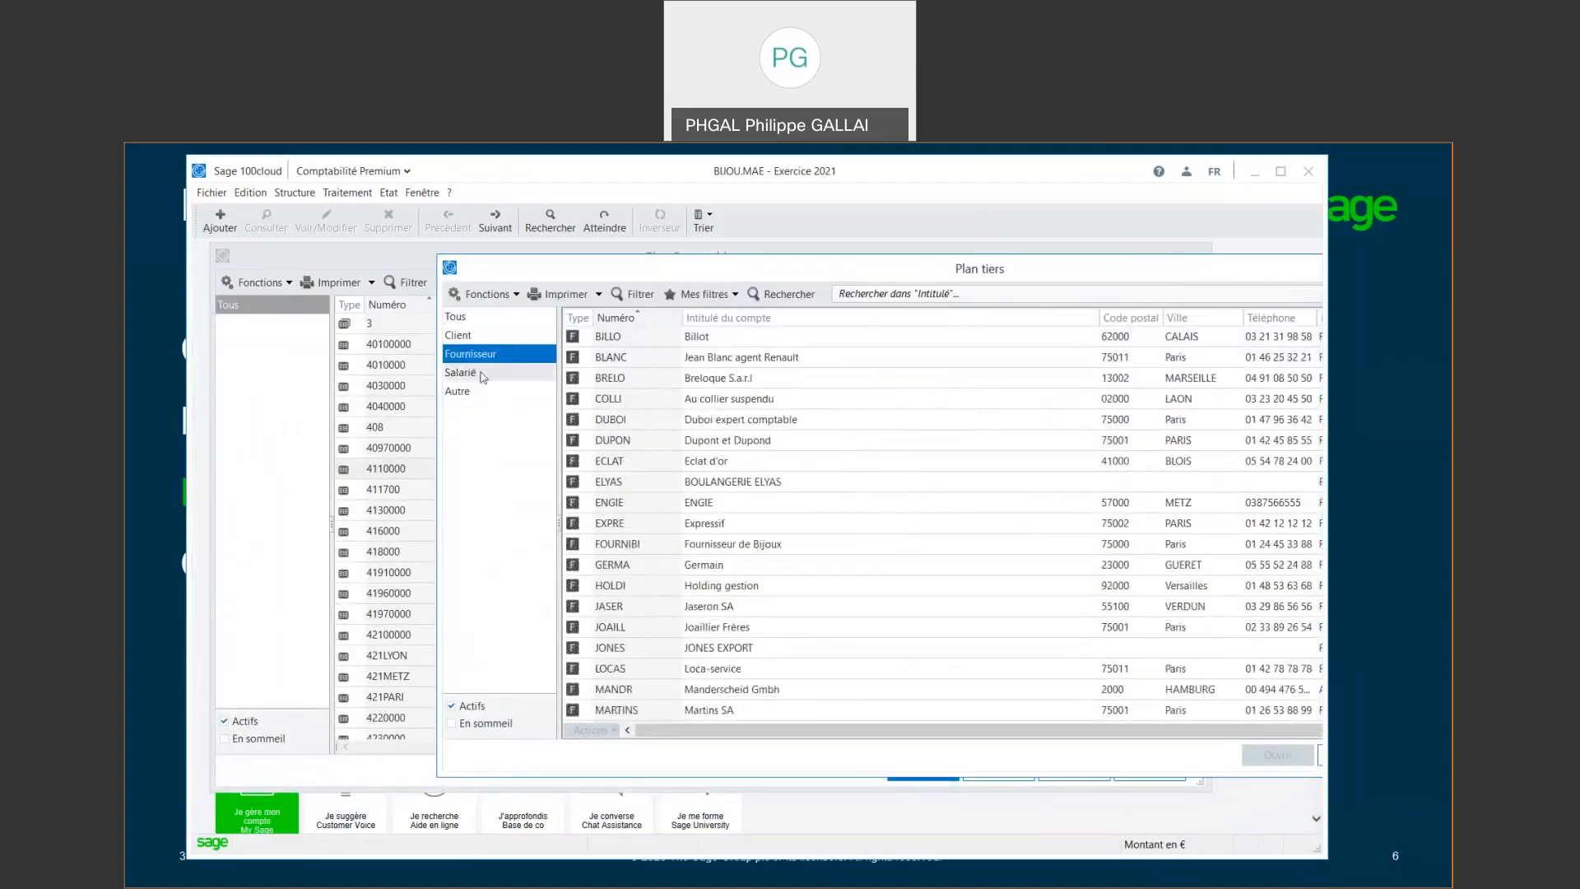
{"action": "left_click", "coordinate": [480, 375]}
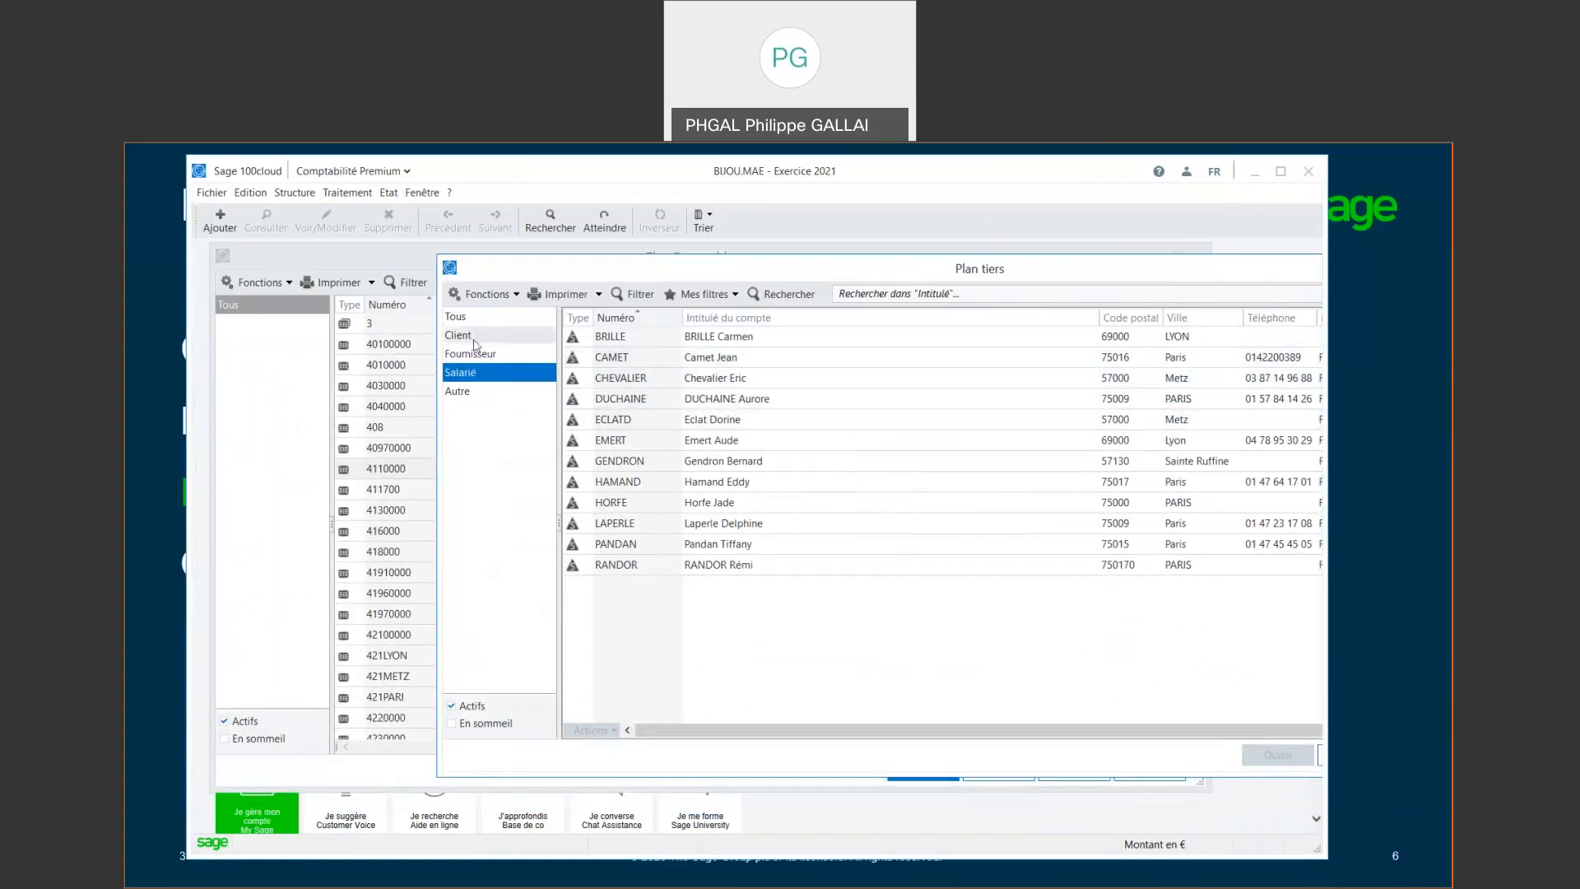
Show only the Client third parties, open the CARAT record and check its Compte collectif
{"action": "left_click", "coordinate": [483, 339]}
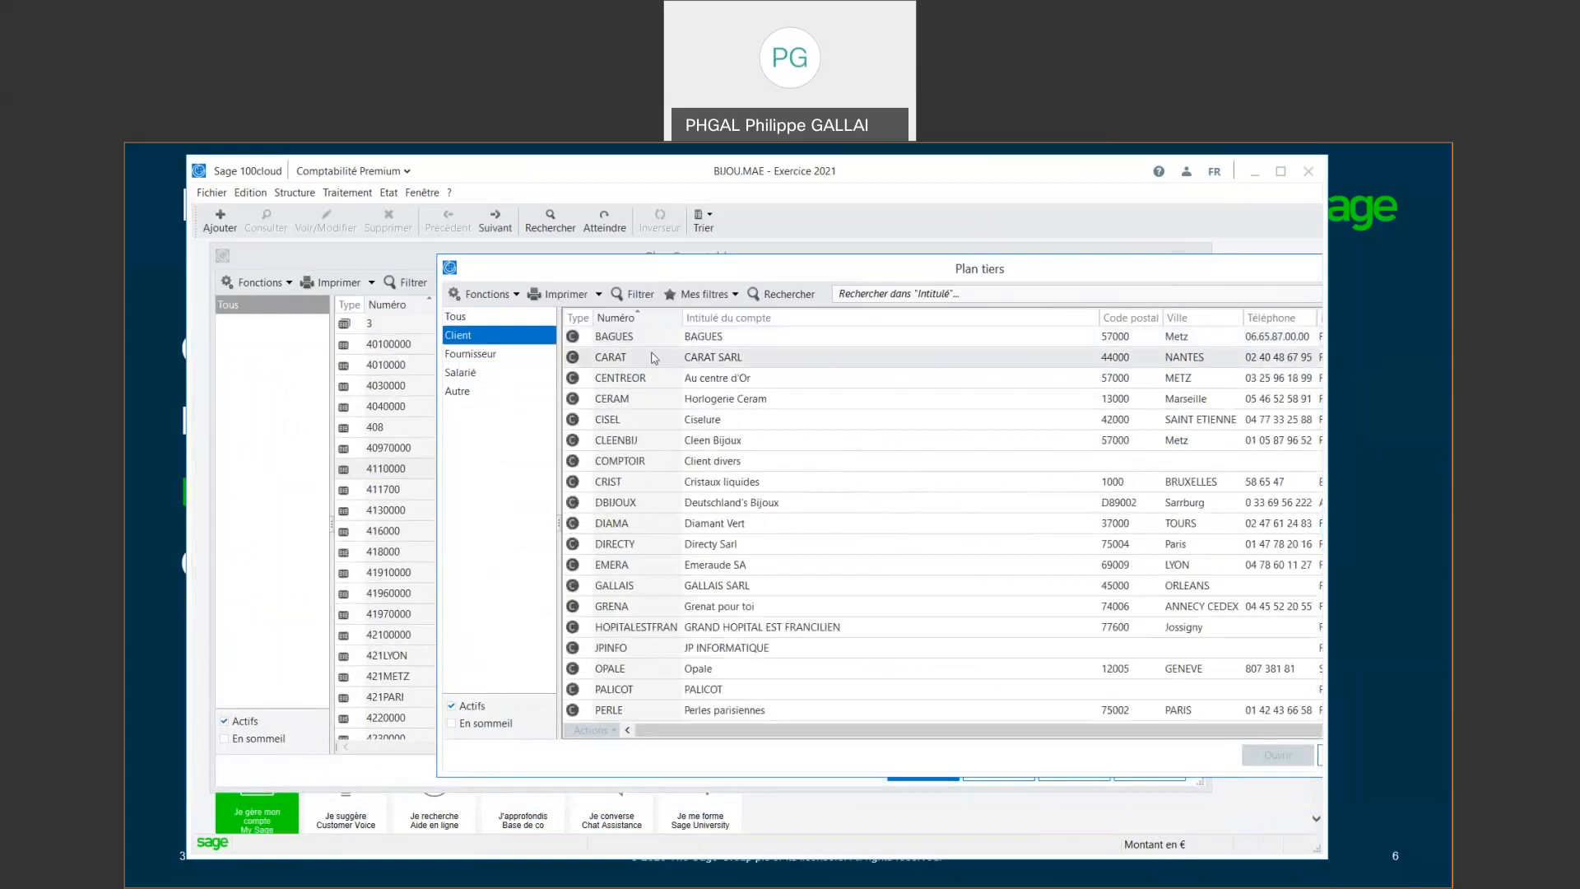
{"action": "double_click", "coordinate": [647, 356]}
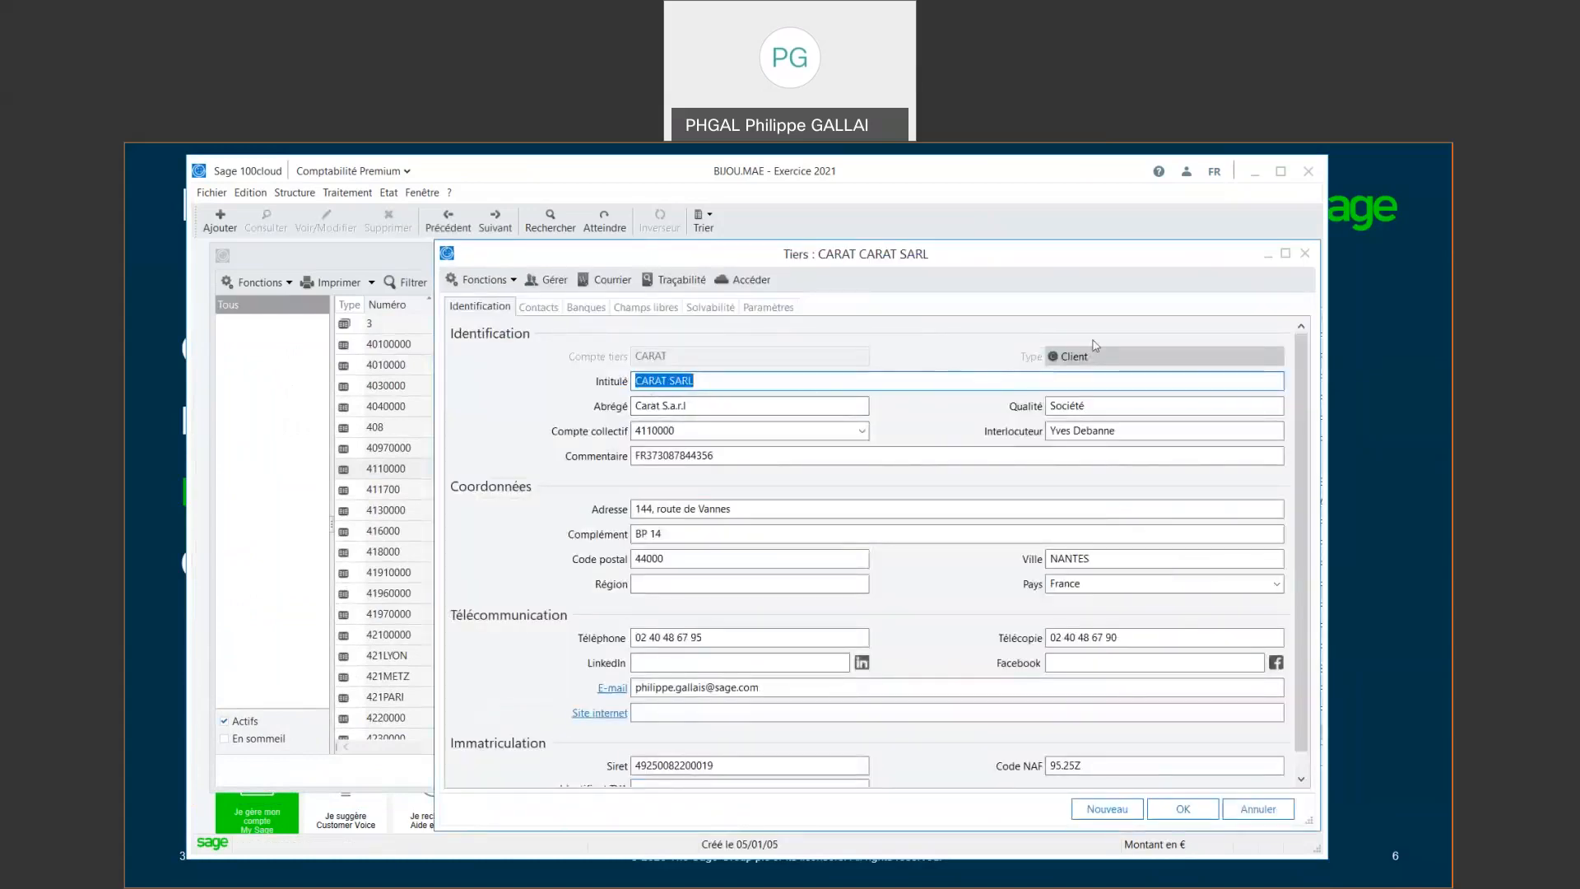
{"action": "left_click", "coordinate": [687, 430]}
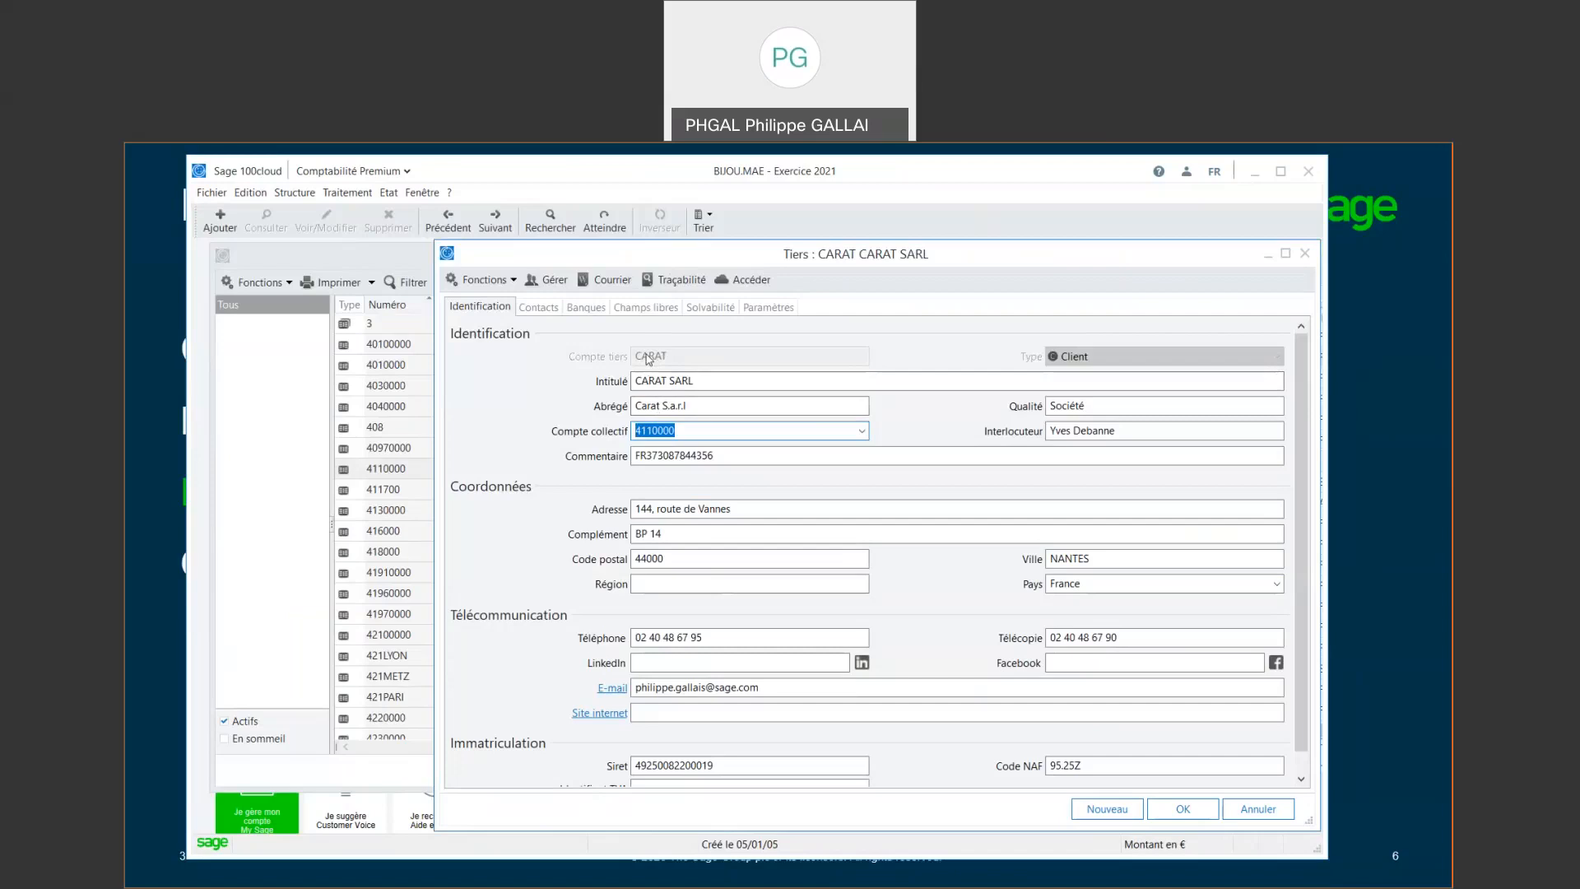
{"action": "left_click", "coordinate": [1126, 811]}
{"action": "type", "text": "1222"}
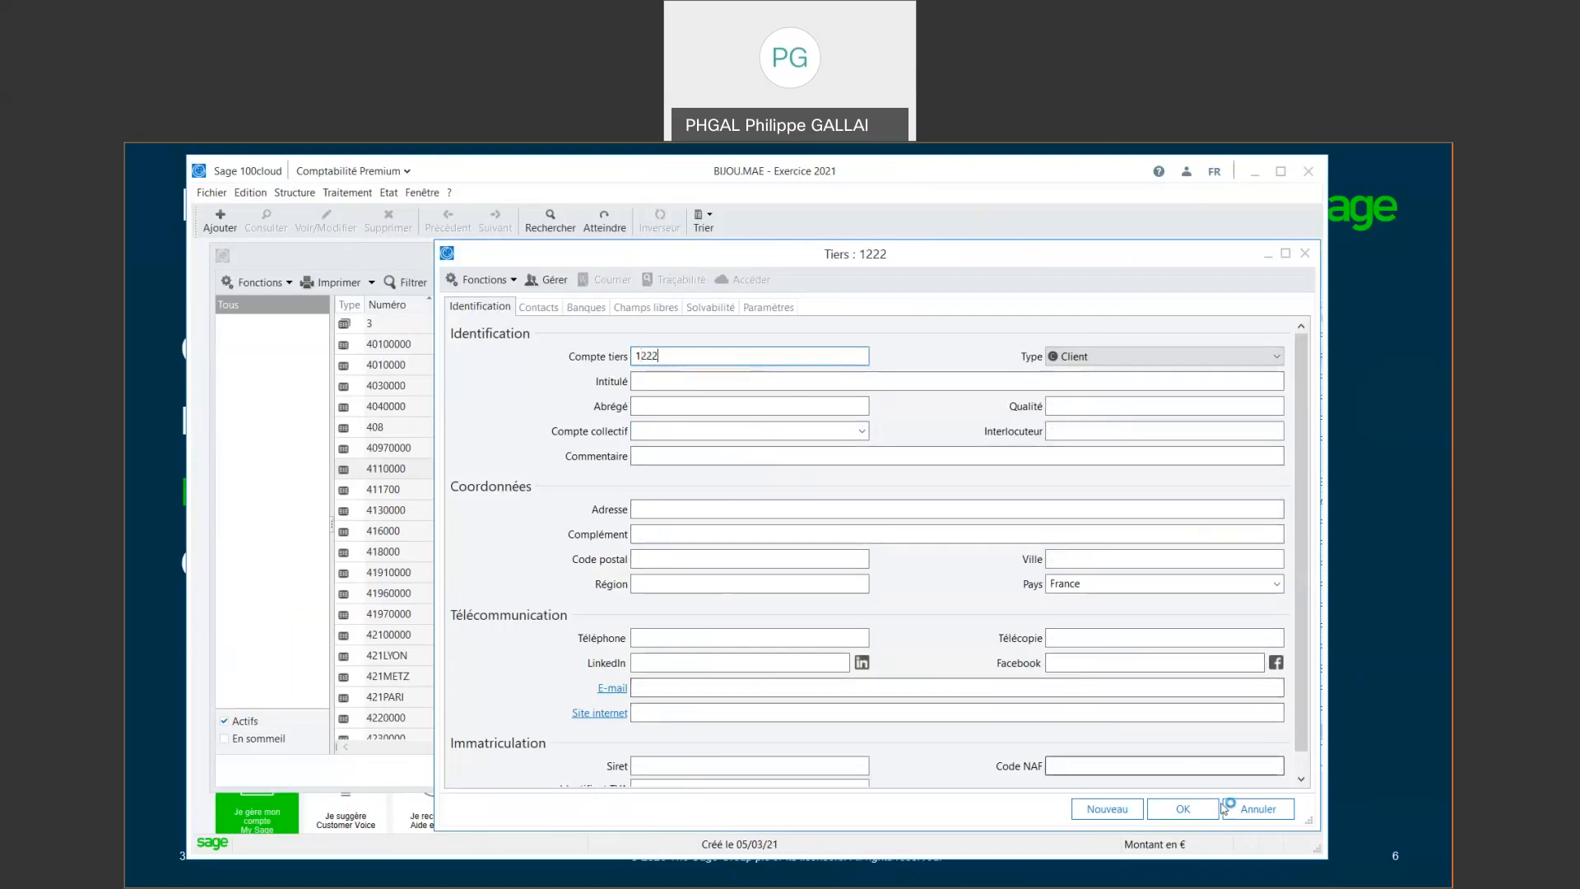
{"action": "left_click", "coordinate": [1247, 802]}
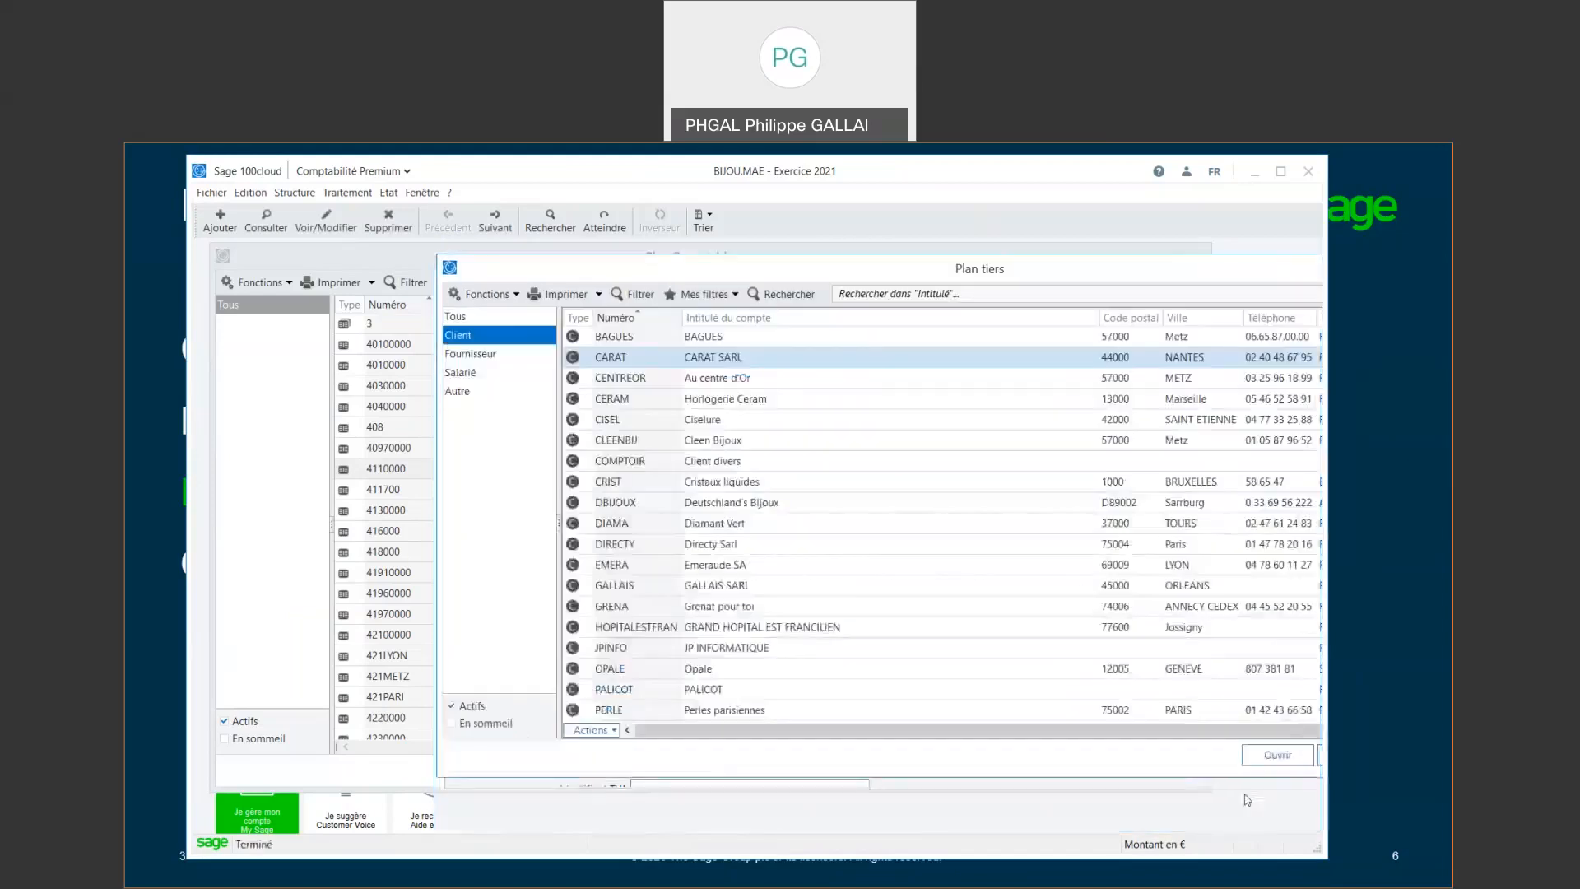
Reopen the CARAT record, view its Contacts and Banques, and display the details of its Société générale bank account
{"action": "double_click", "coordinate": [756, 357]}
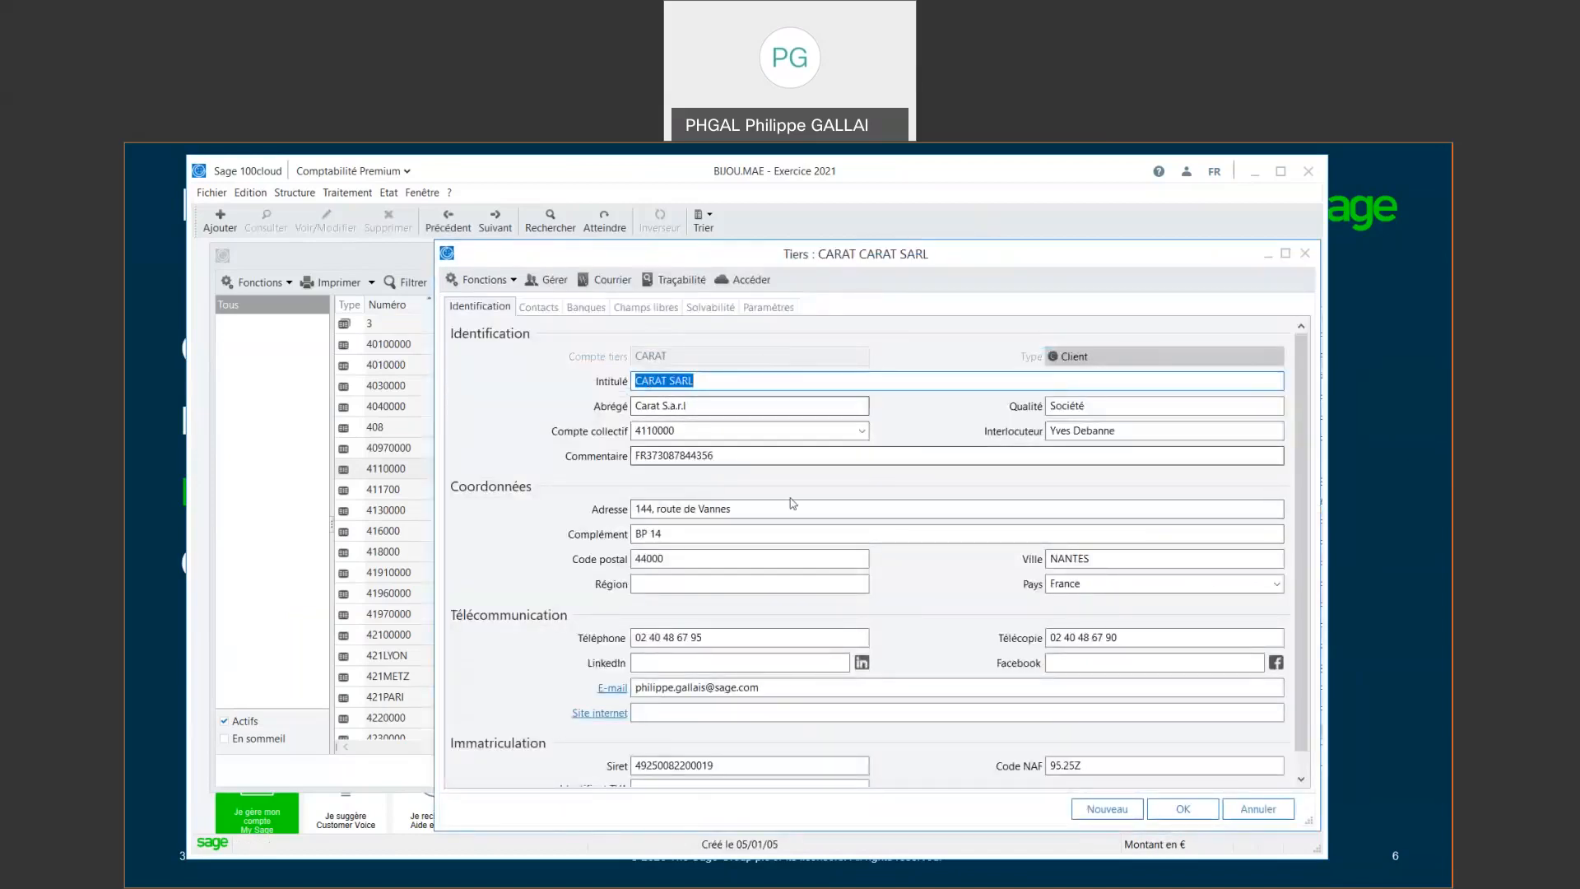
{"action": "left_click", "coordinate": [538, 306]}
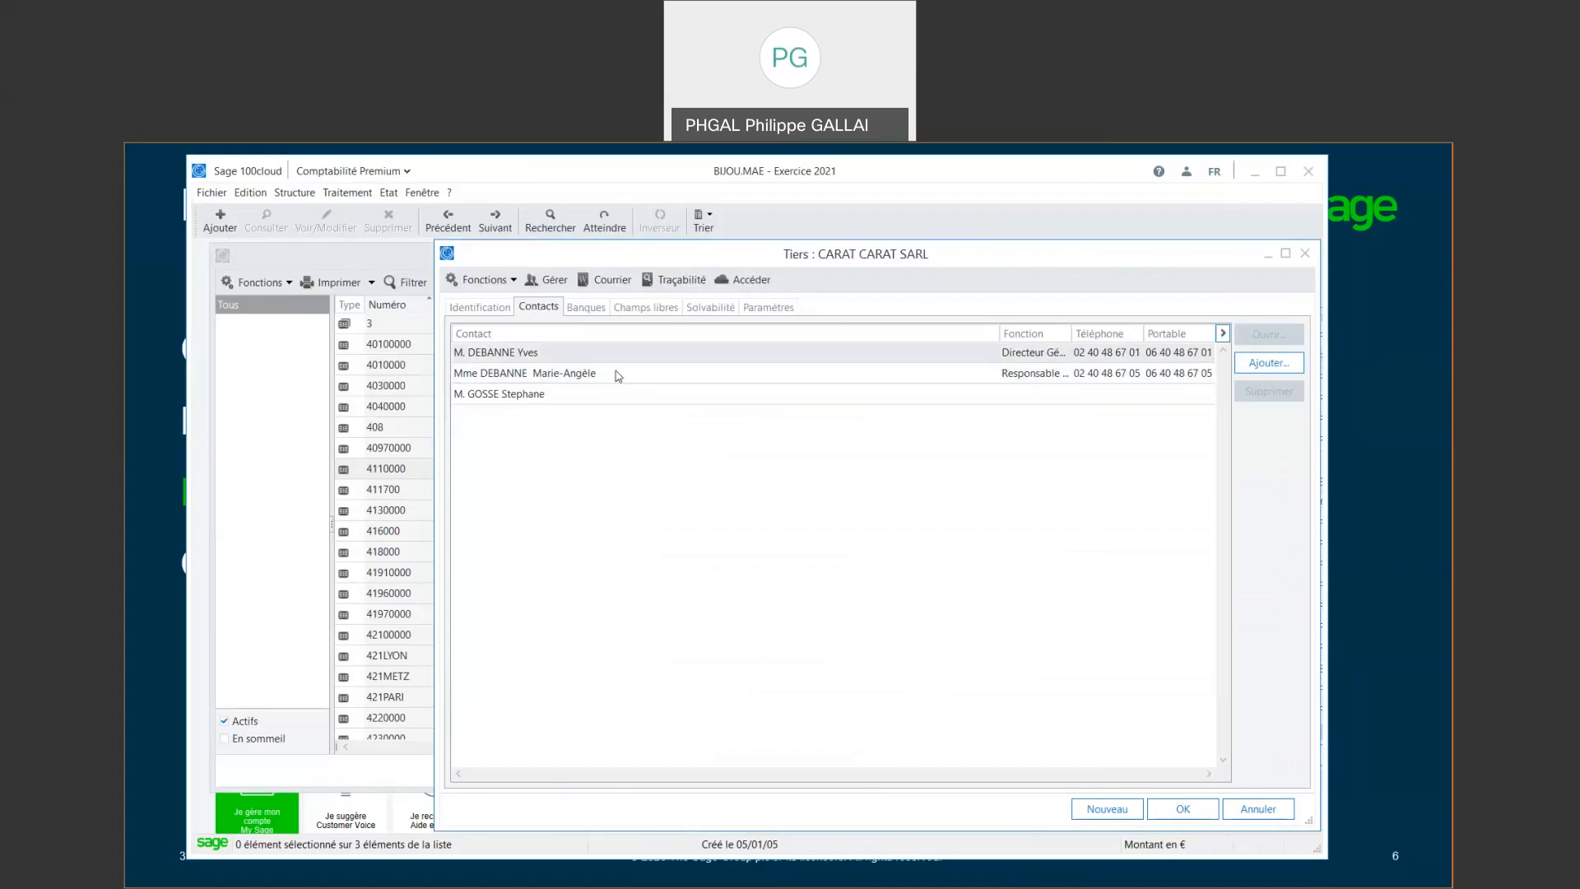
{"action": "left_click", "coordinate": [601, 313]}
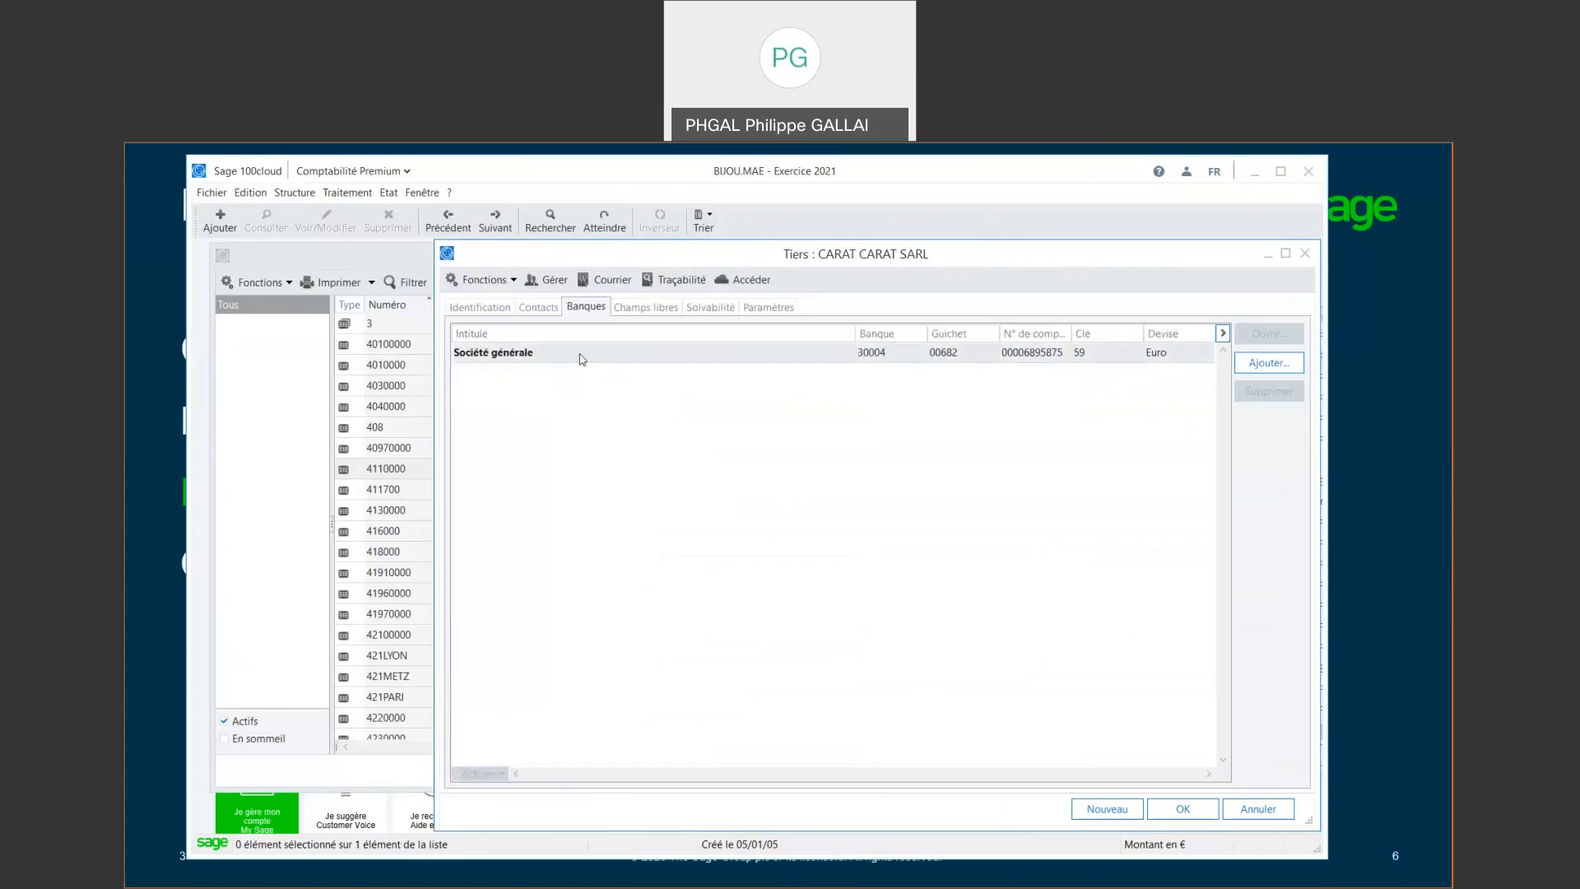
{"action": "double_click", "coordinate": [594, 355]}
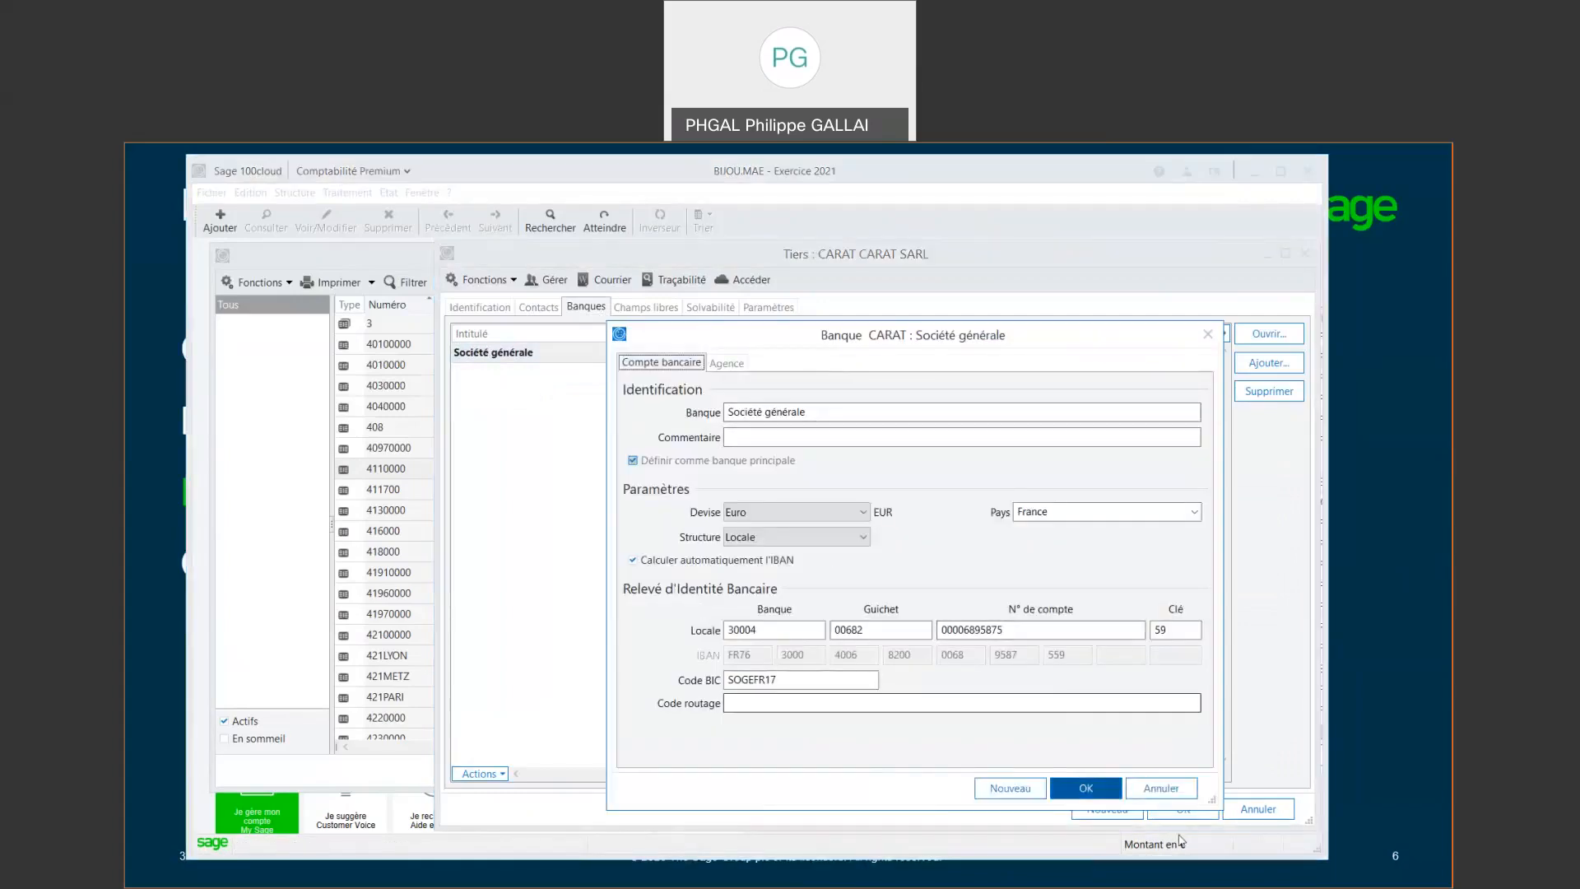
Close the bank details and review the CARAT record's Champs libres, including Bloc-notes and Documents attachés, and its Solvabilité
{"action": "left_click", "coordinate": [1162, 788]}
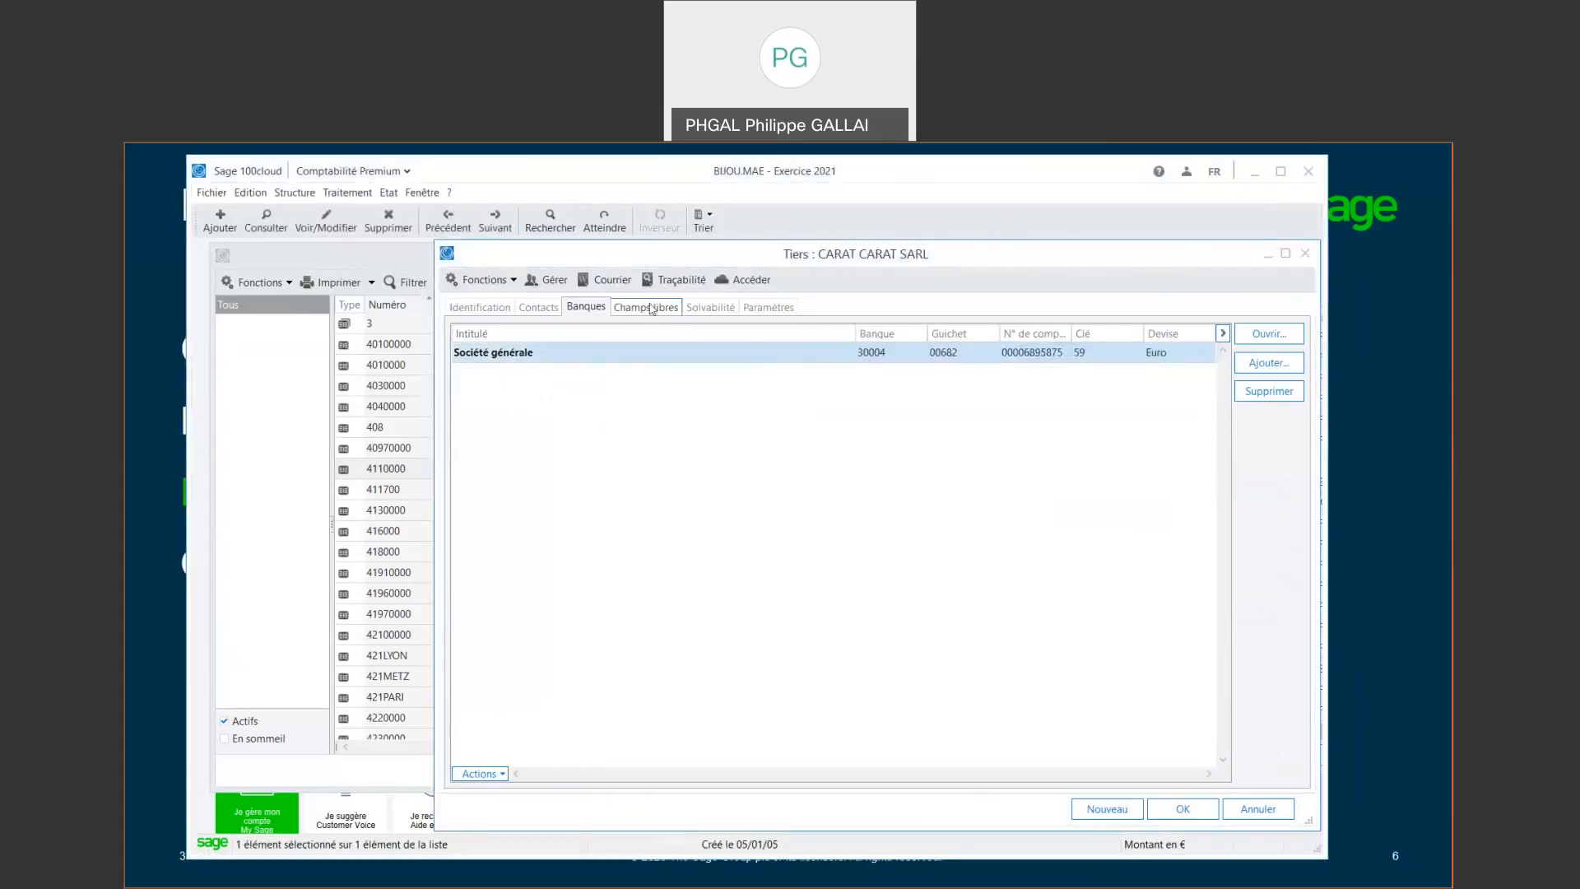
{"action": "left_click", "coordinate": [648, 308]}
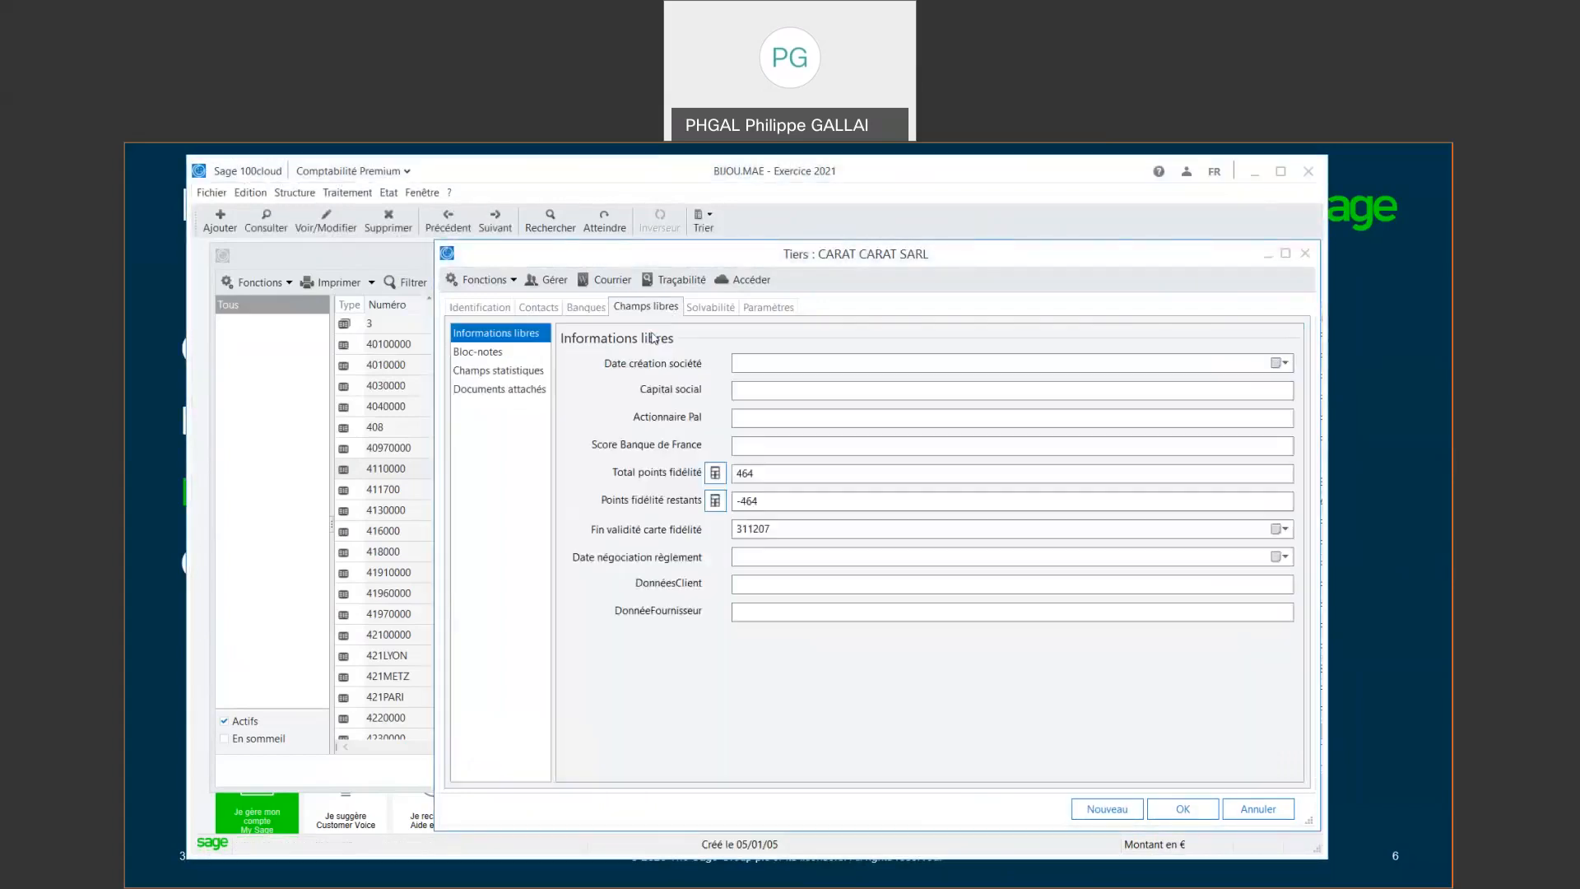
{"action": "left_click", "coordinate": [498, 353]}
{"action": "left_click", "coordinate": [504, 388]}
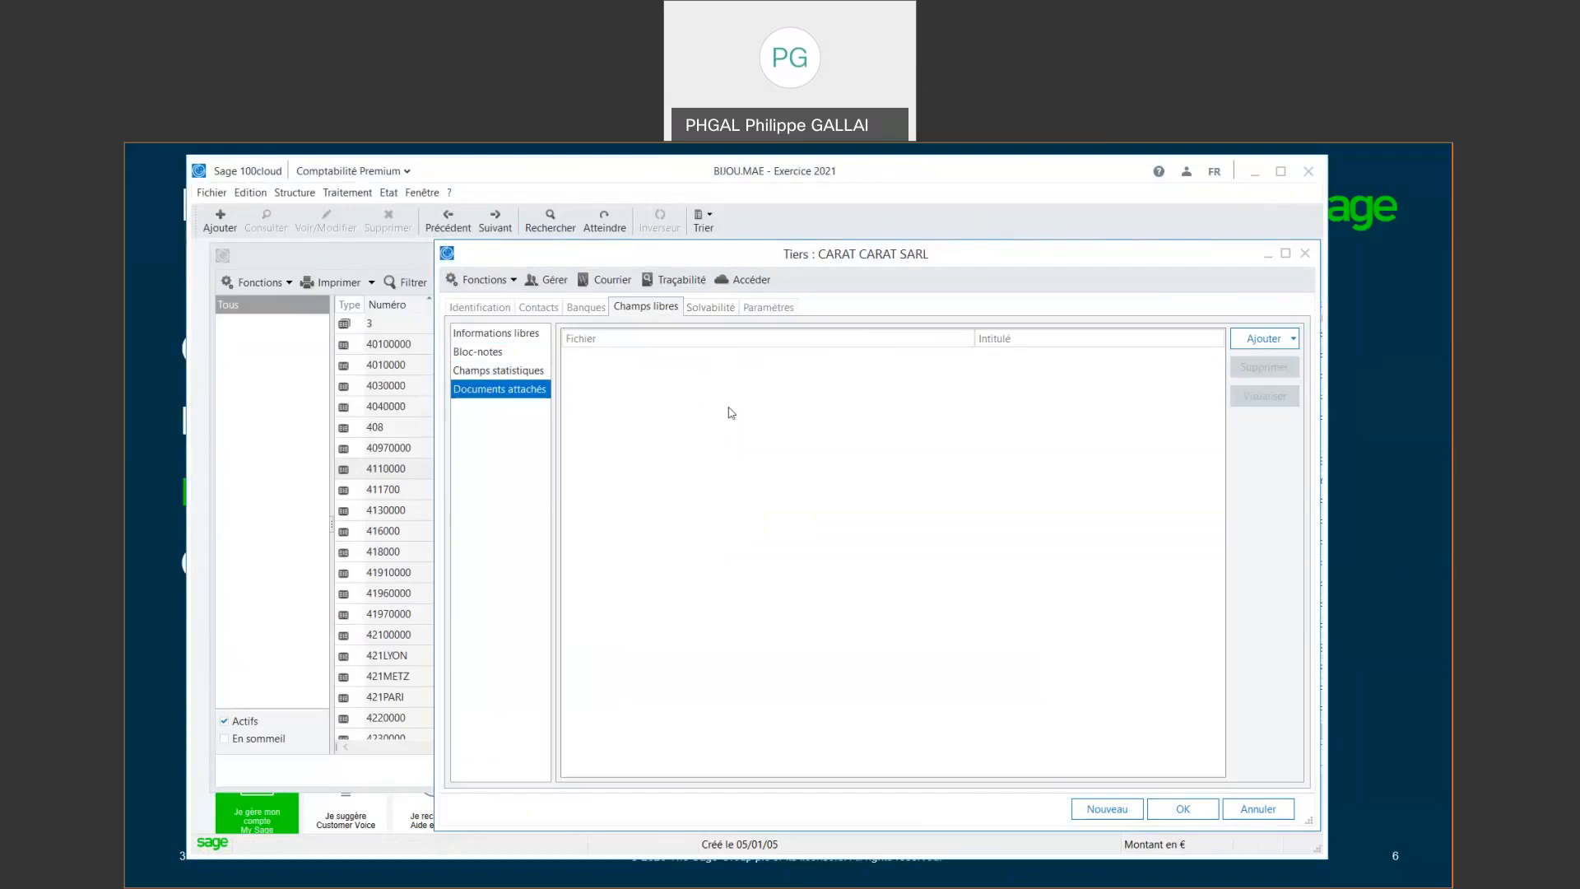
{"action": "left_click", "coordinate": [496, 333]}
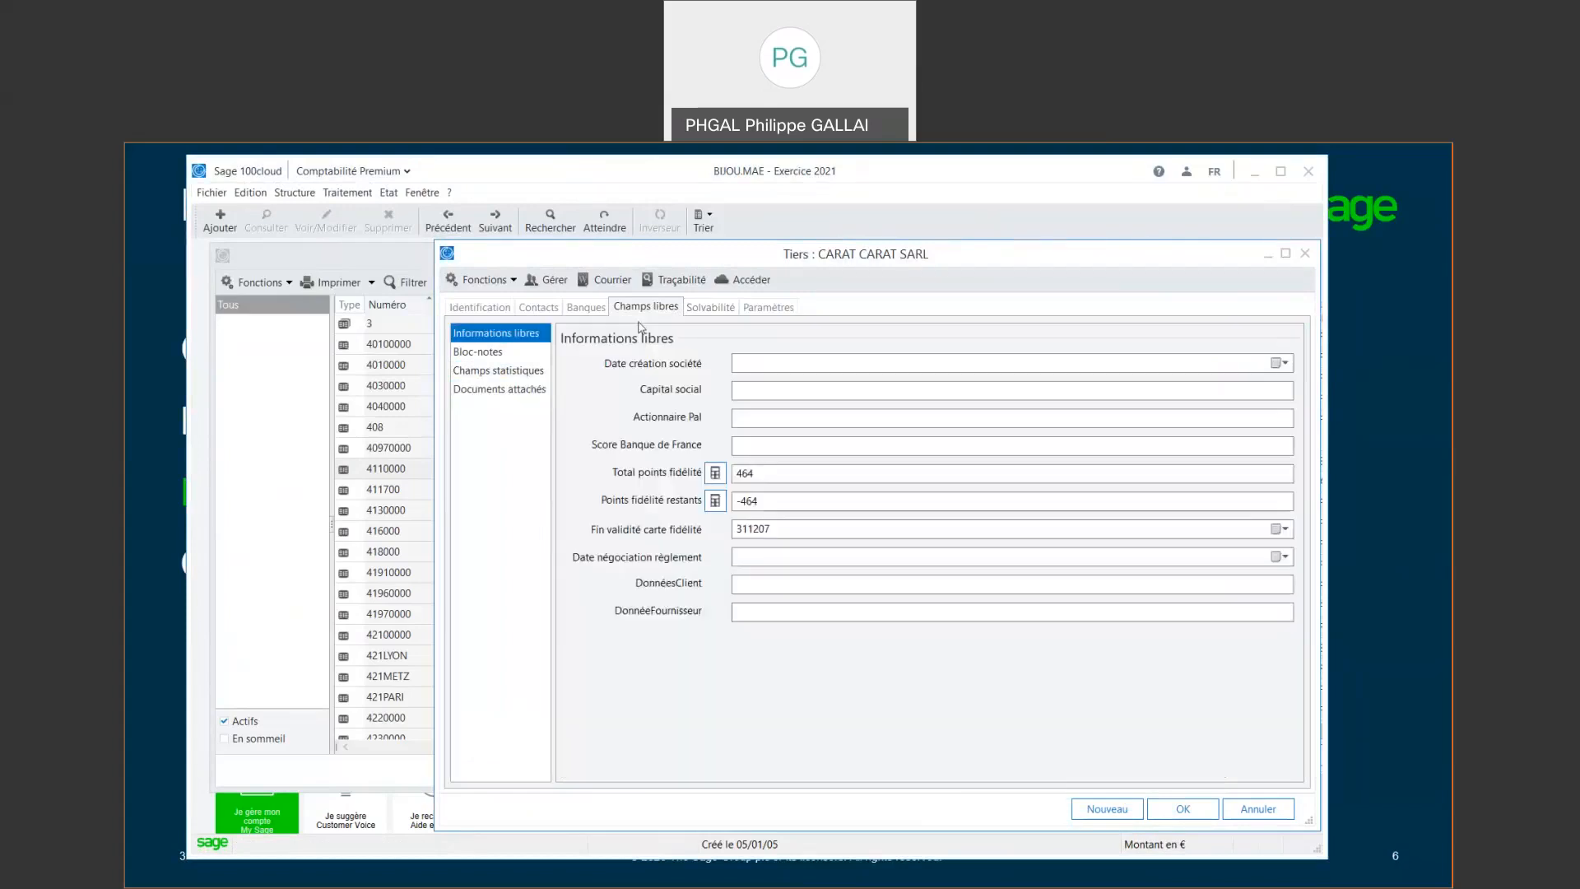
{"action": "left_click", "coordinate": [710, 306]}
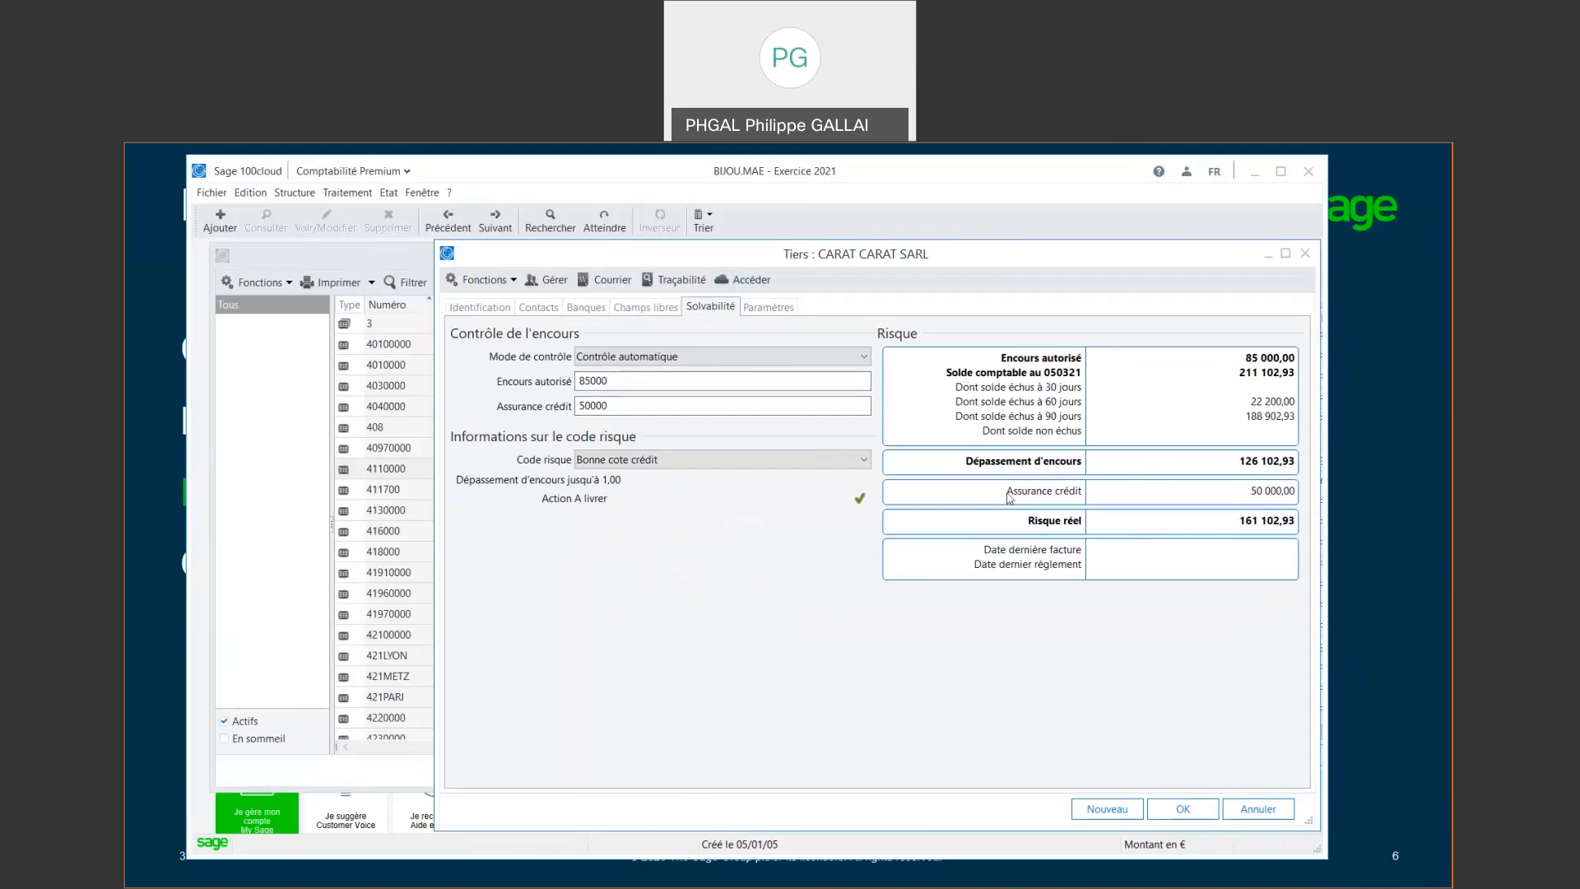
Apply the "Paiement en 3 fois" model to CARAT's Conditions de paiement, replacing the existing payment terms
{"action": "left_click", "coordinate": [784, 307]}
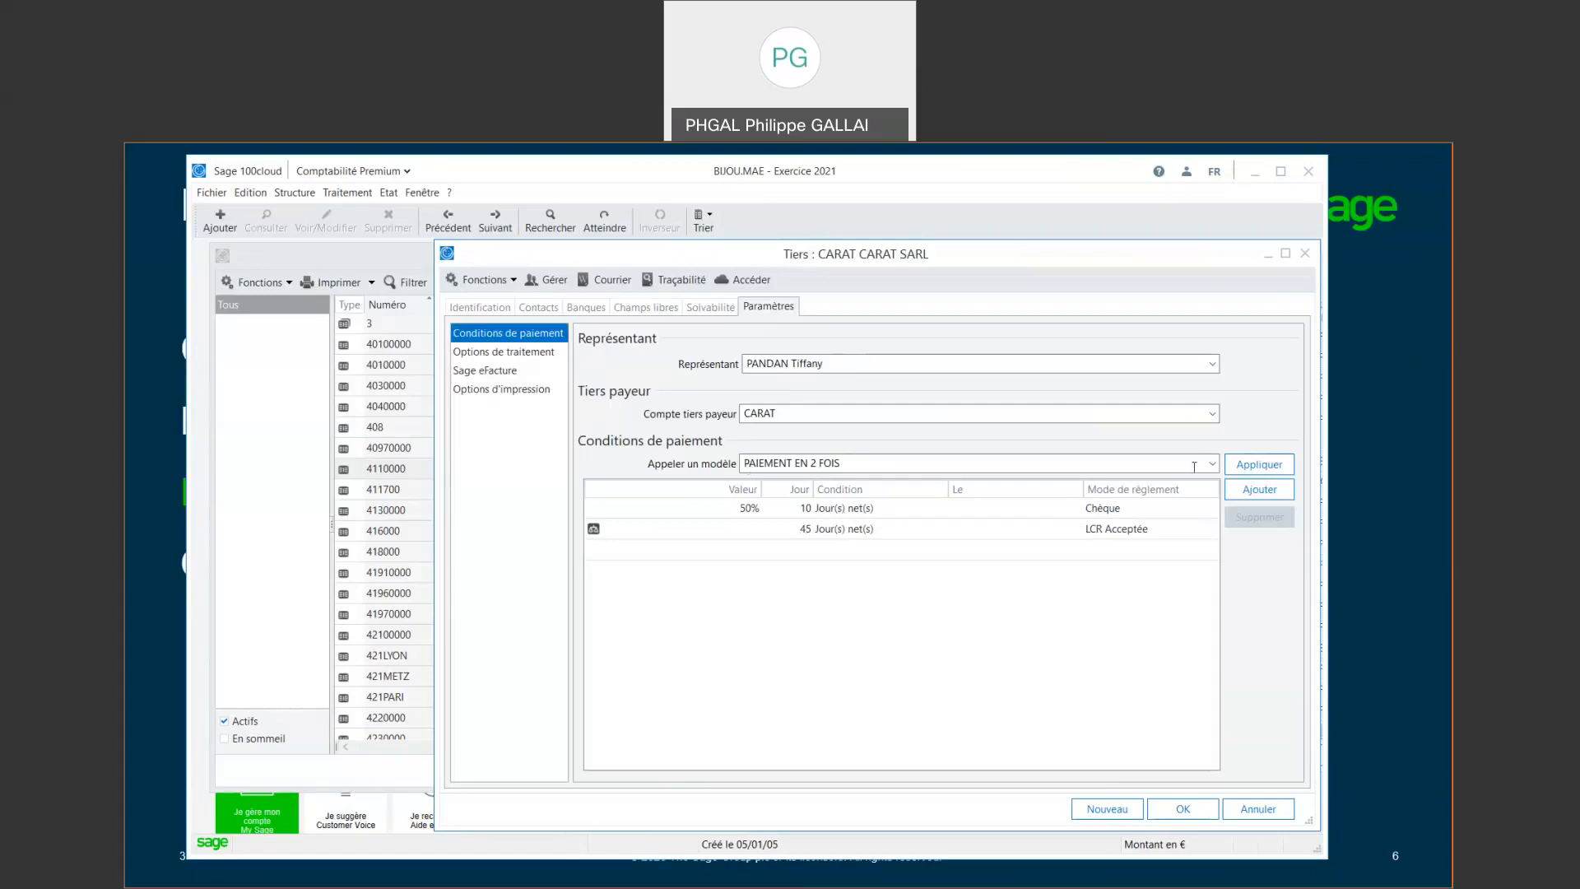
{"action": "left_click", "coordinate": [995, 465]}
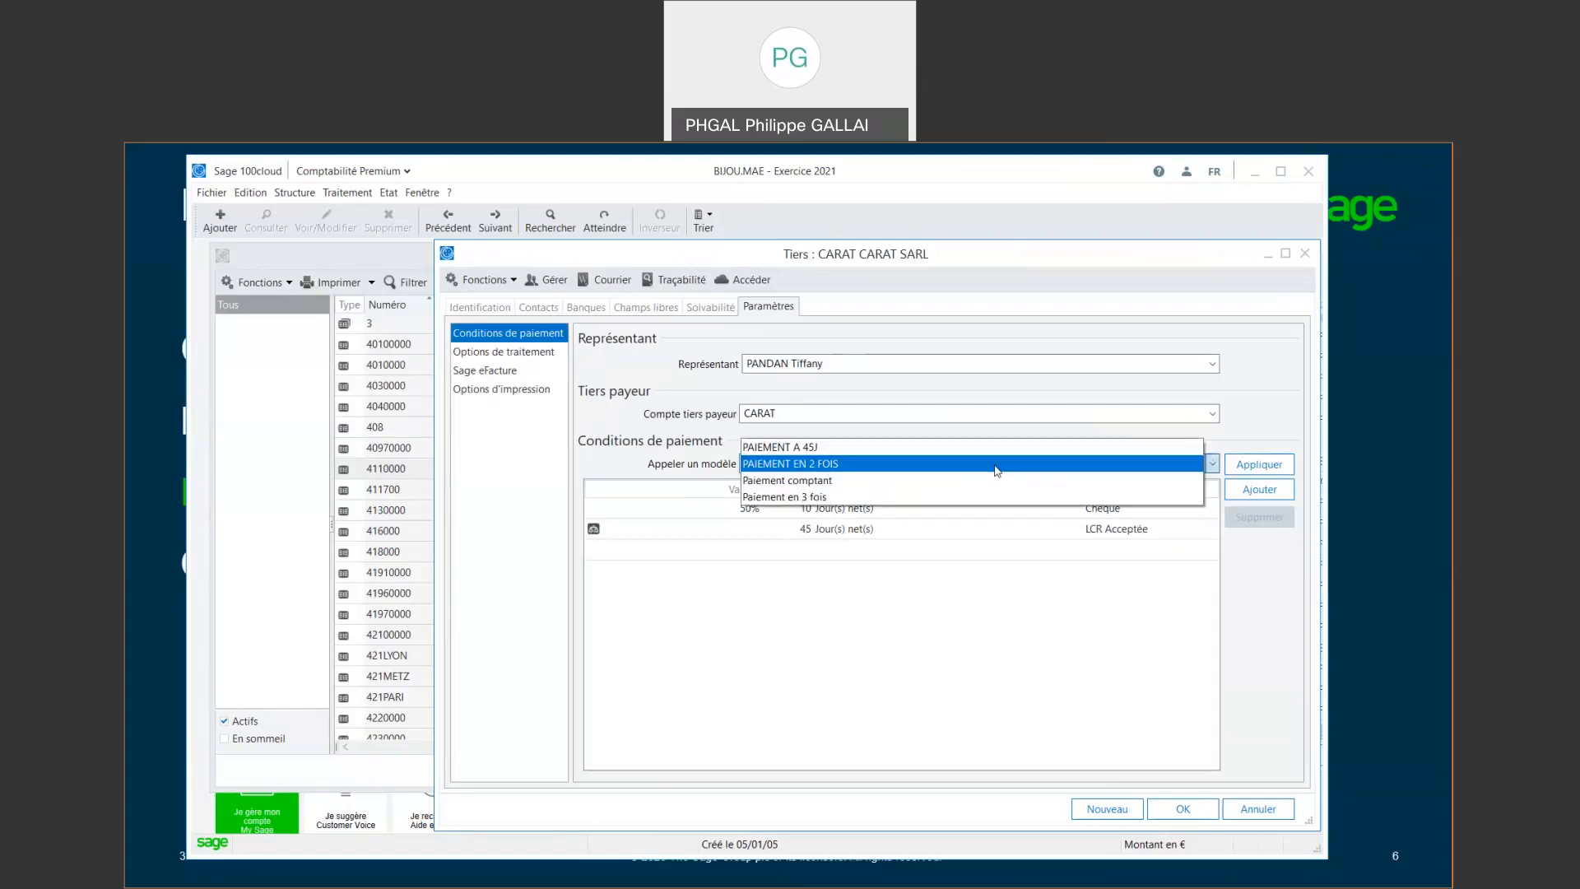
{"action": "left_click", "coordinate": [921, 495]}
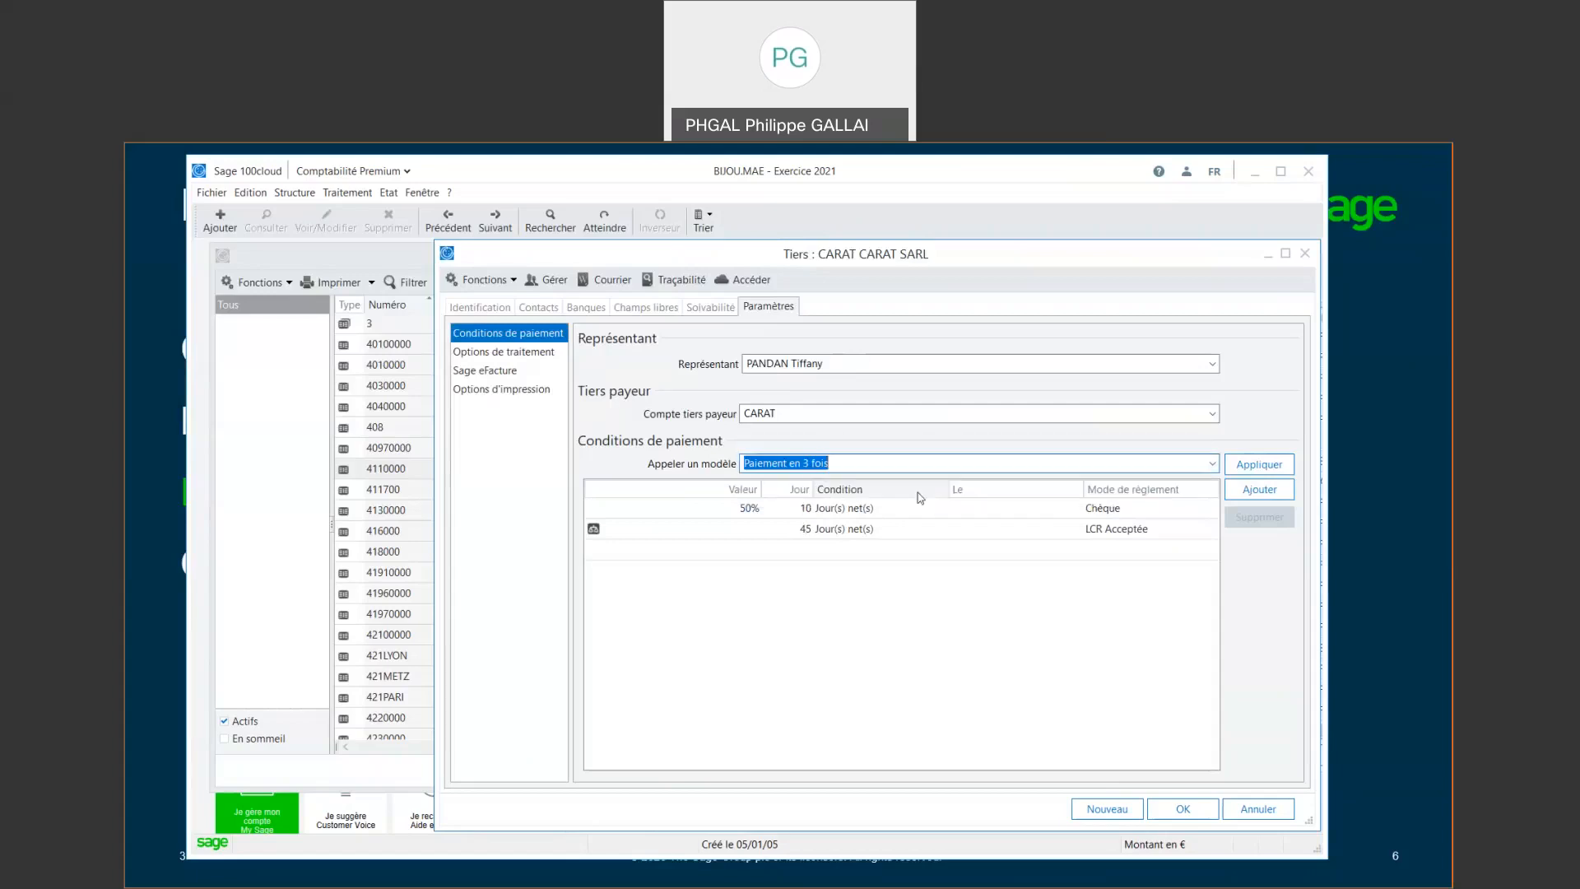
{"action": "left_click", "coordinate": [1280, 468]}
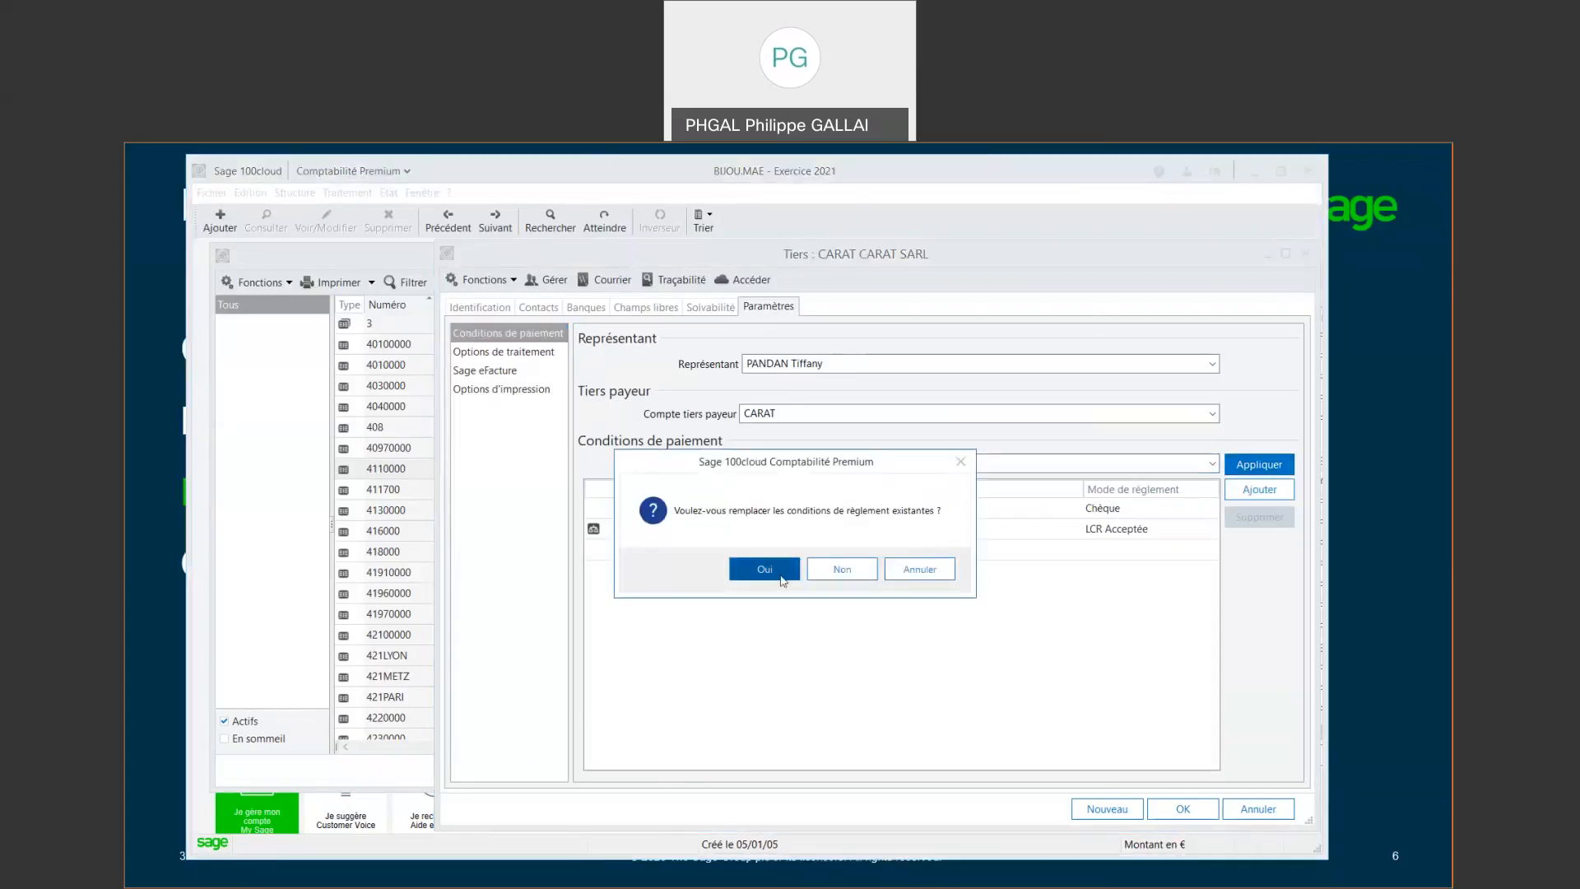
{"action": "left_click", "coordinate": [765, 569]}
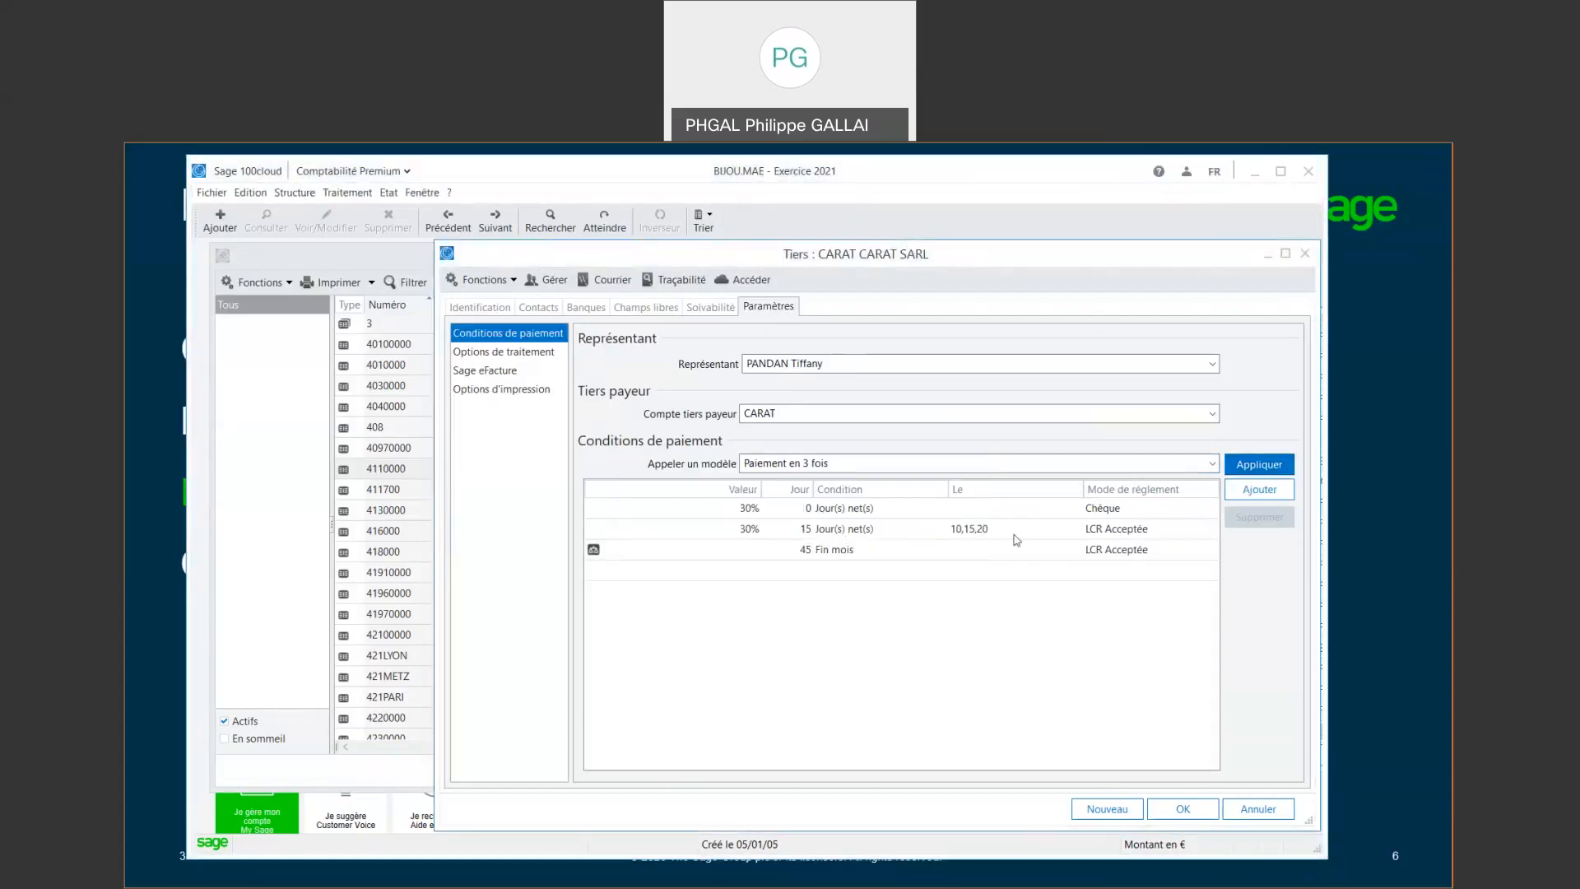
Open the Chèque line of CARAT's payment terms for editing, go to its Valeur and leave the line
{"action": "left_click", "coordinate": [1126, 510]}
{"action": "left_click", "coordinate": [1126, 510]}
{"action": "left_click", "coordinate": [794, 511]}
{"action": "key", "text": "shift+Tab"}
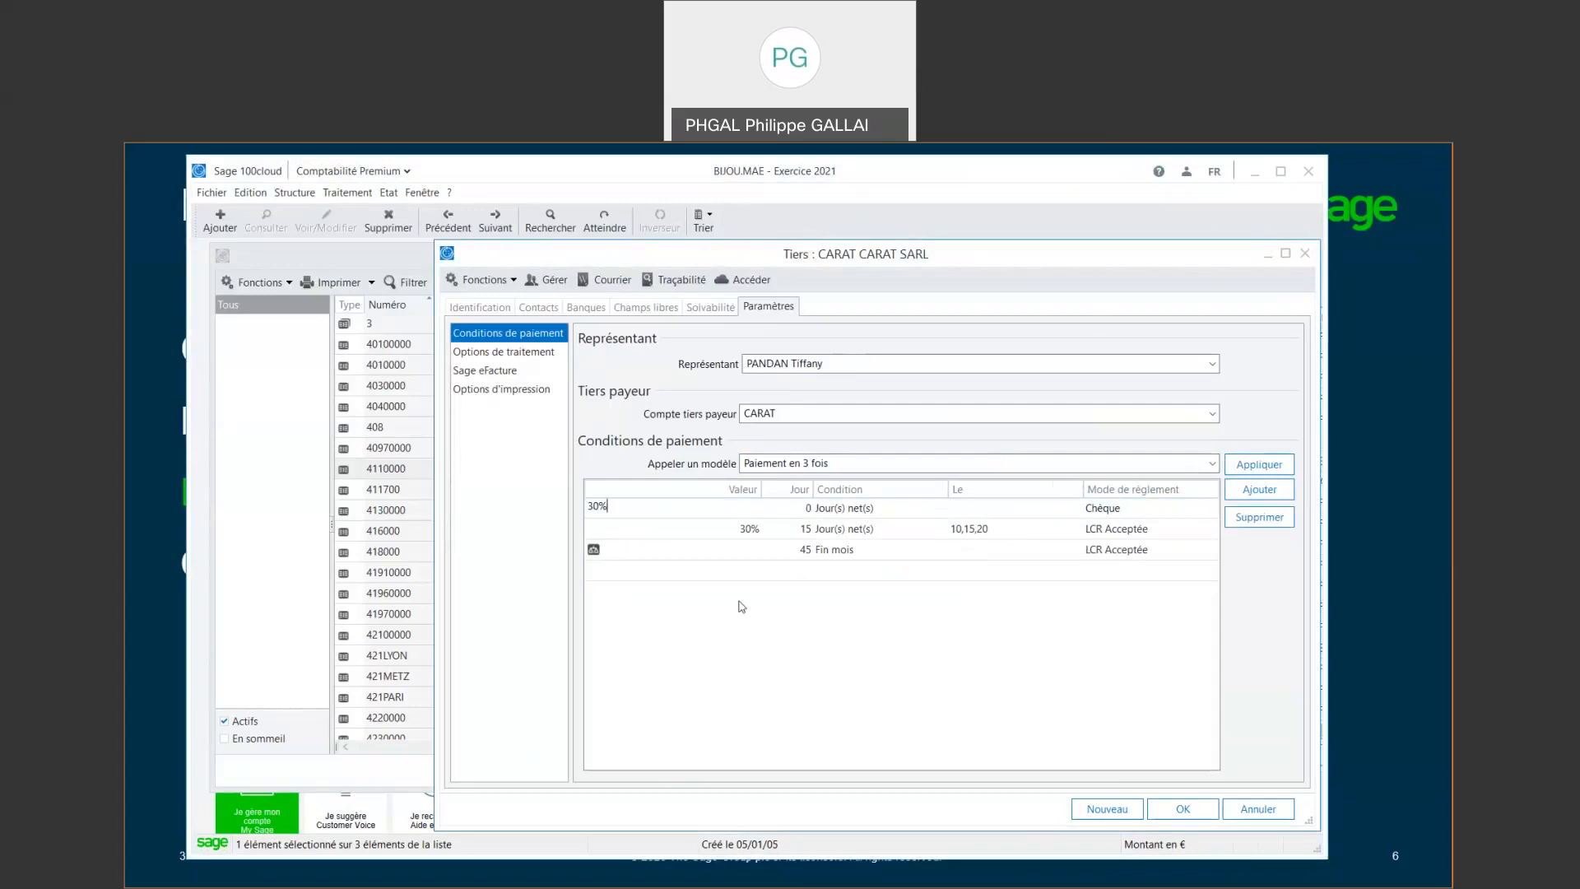
{"action": "key", "text": "Return"}
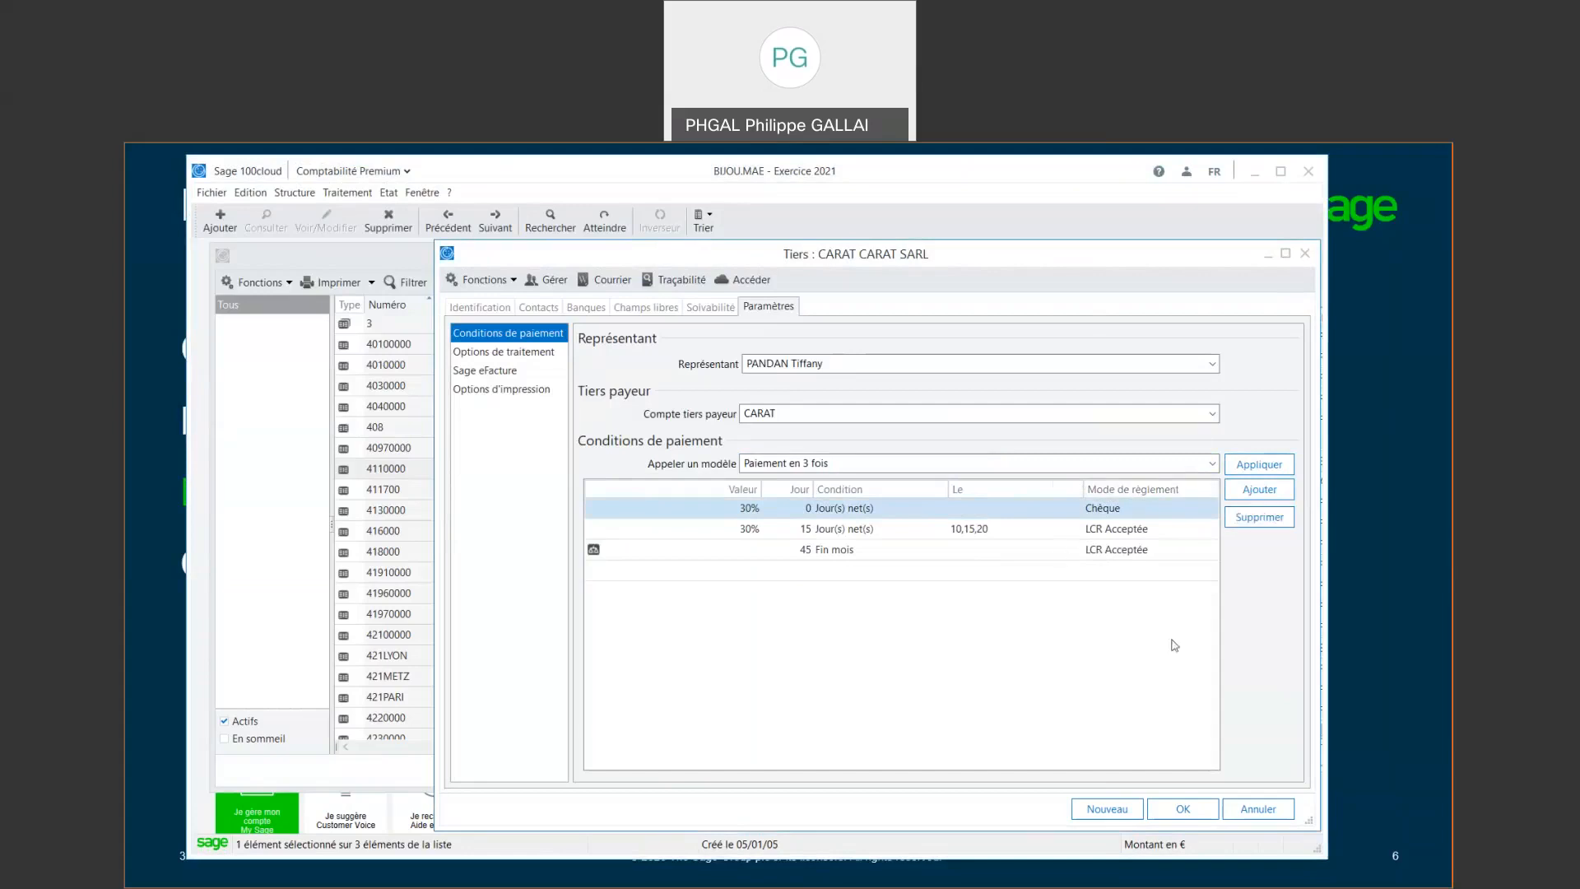
Review CARAT's Options de traitement and Options d'impression, return to Conditions de paiement and save the record
{"action": "left_click", "coordinate": [506, 352]}
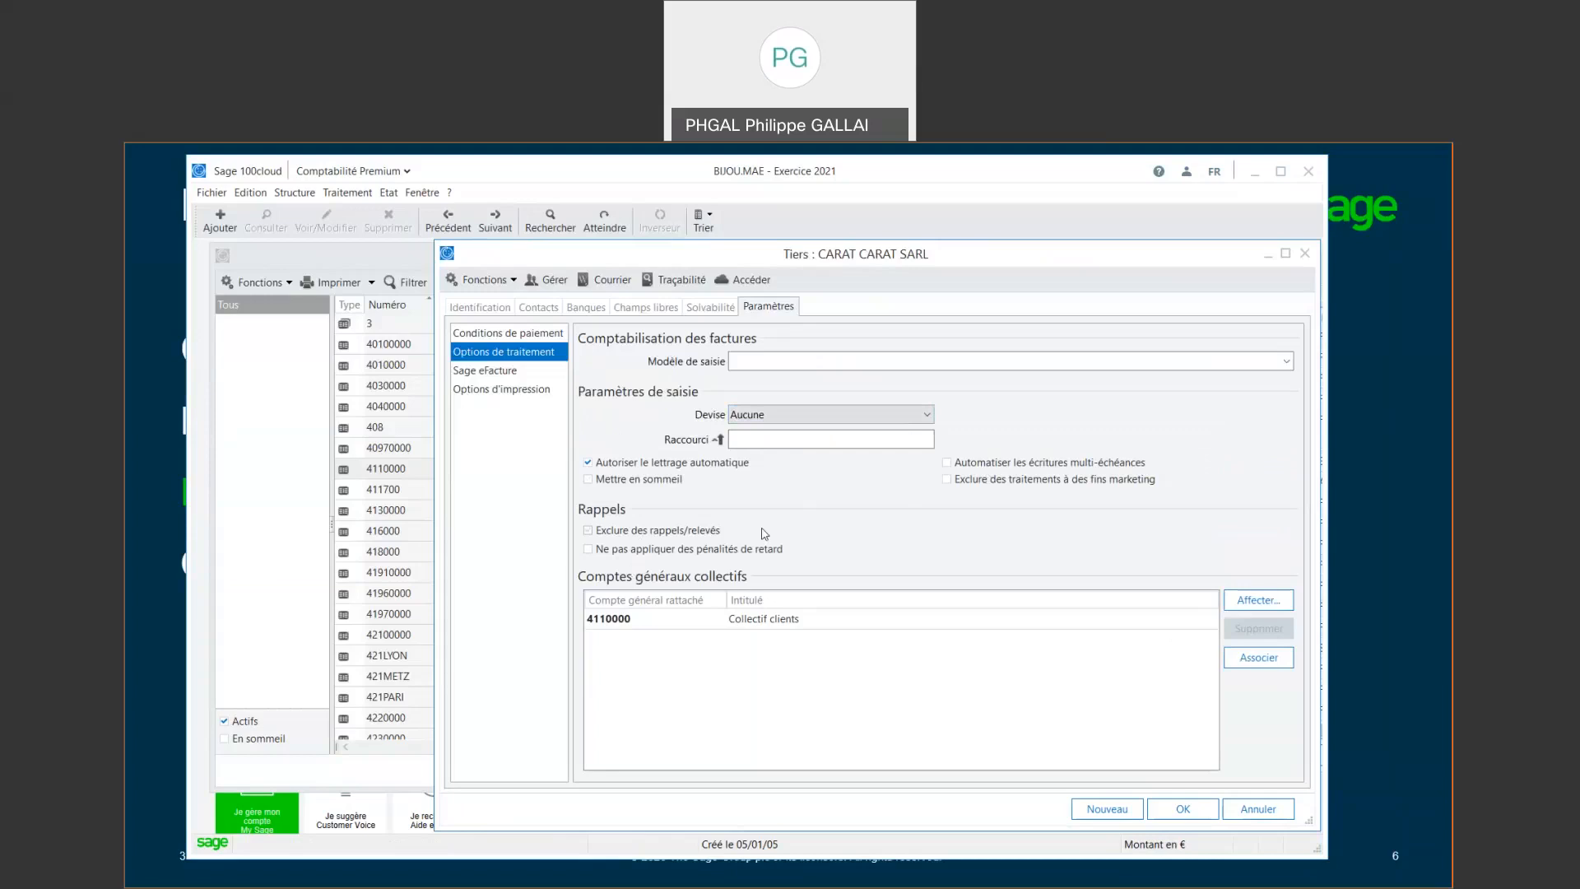
{"action": "left_click", "coordinate": [519, 391]}
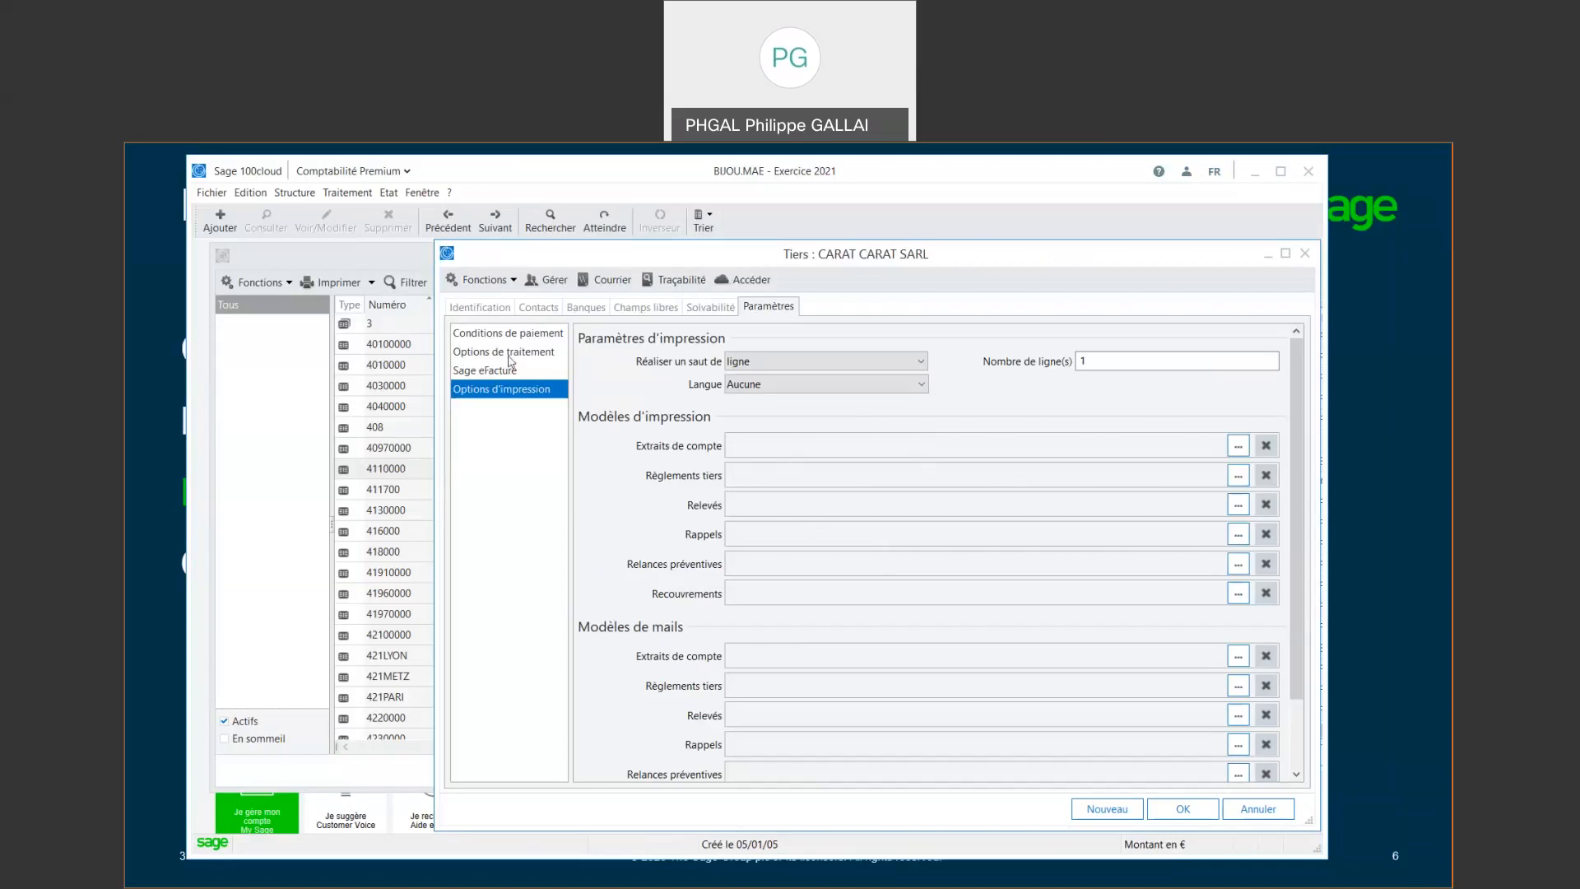
{"action": "left_click", "coordinate": [494, 333]}
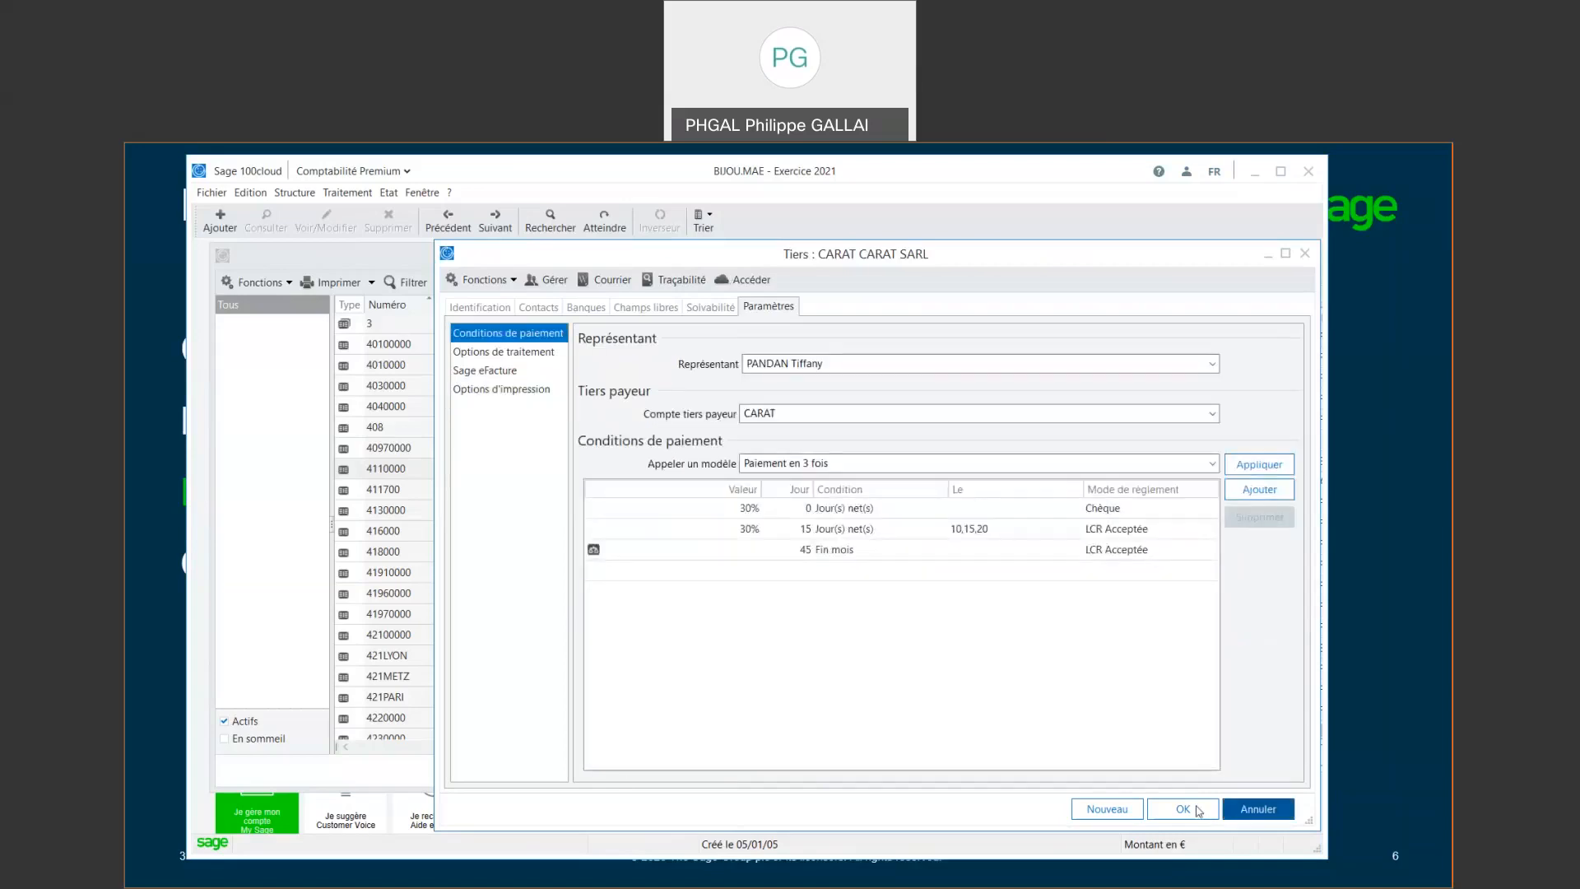
{"action": "left_click", "coordinate": [1183, 808]}
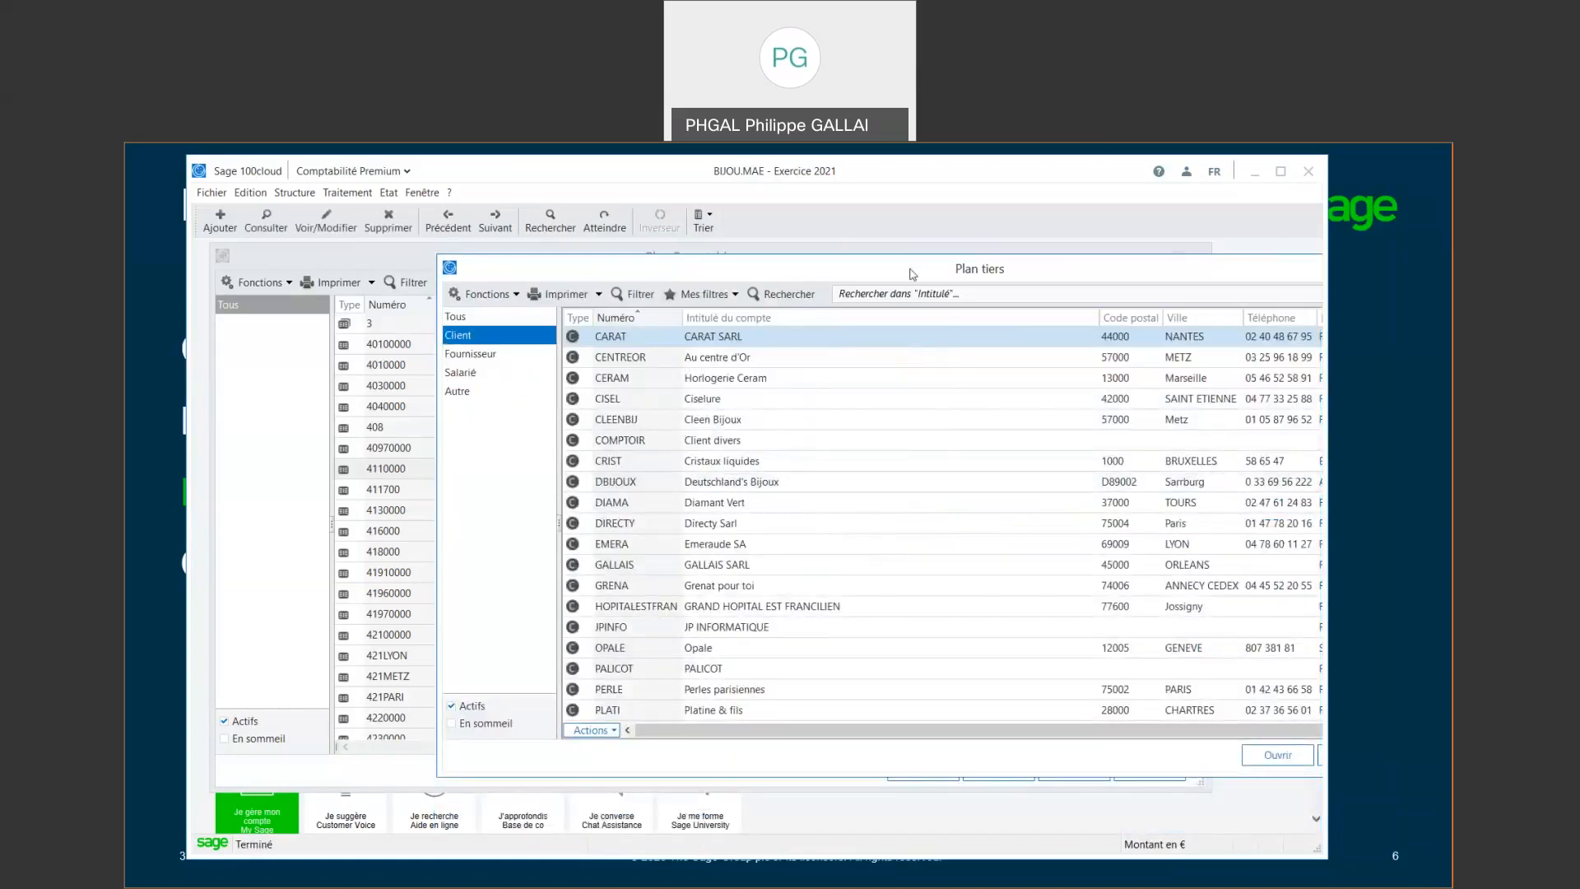
Launch the Balance des tiers report with Type tiers set to Client
{"action": "left_click_drag", "start_coordinate": [710, 269], "coordinate": [512, 301]}
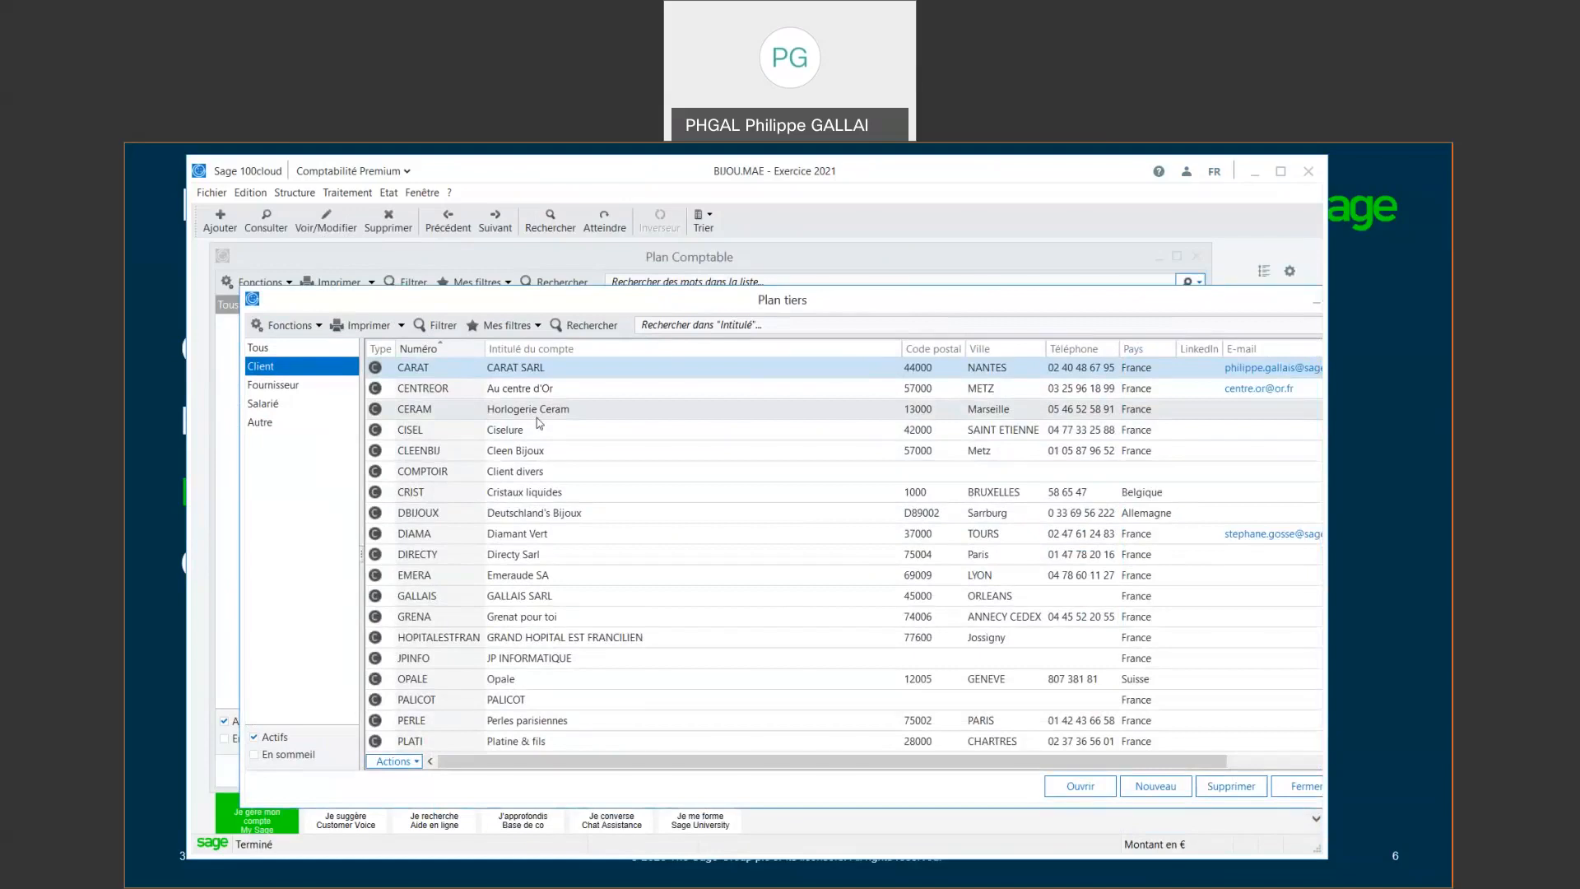
{"action": "left_click", "coordinate": [388, 194]}
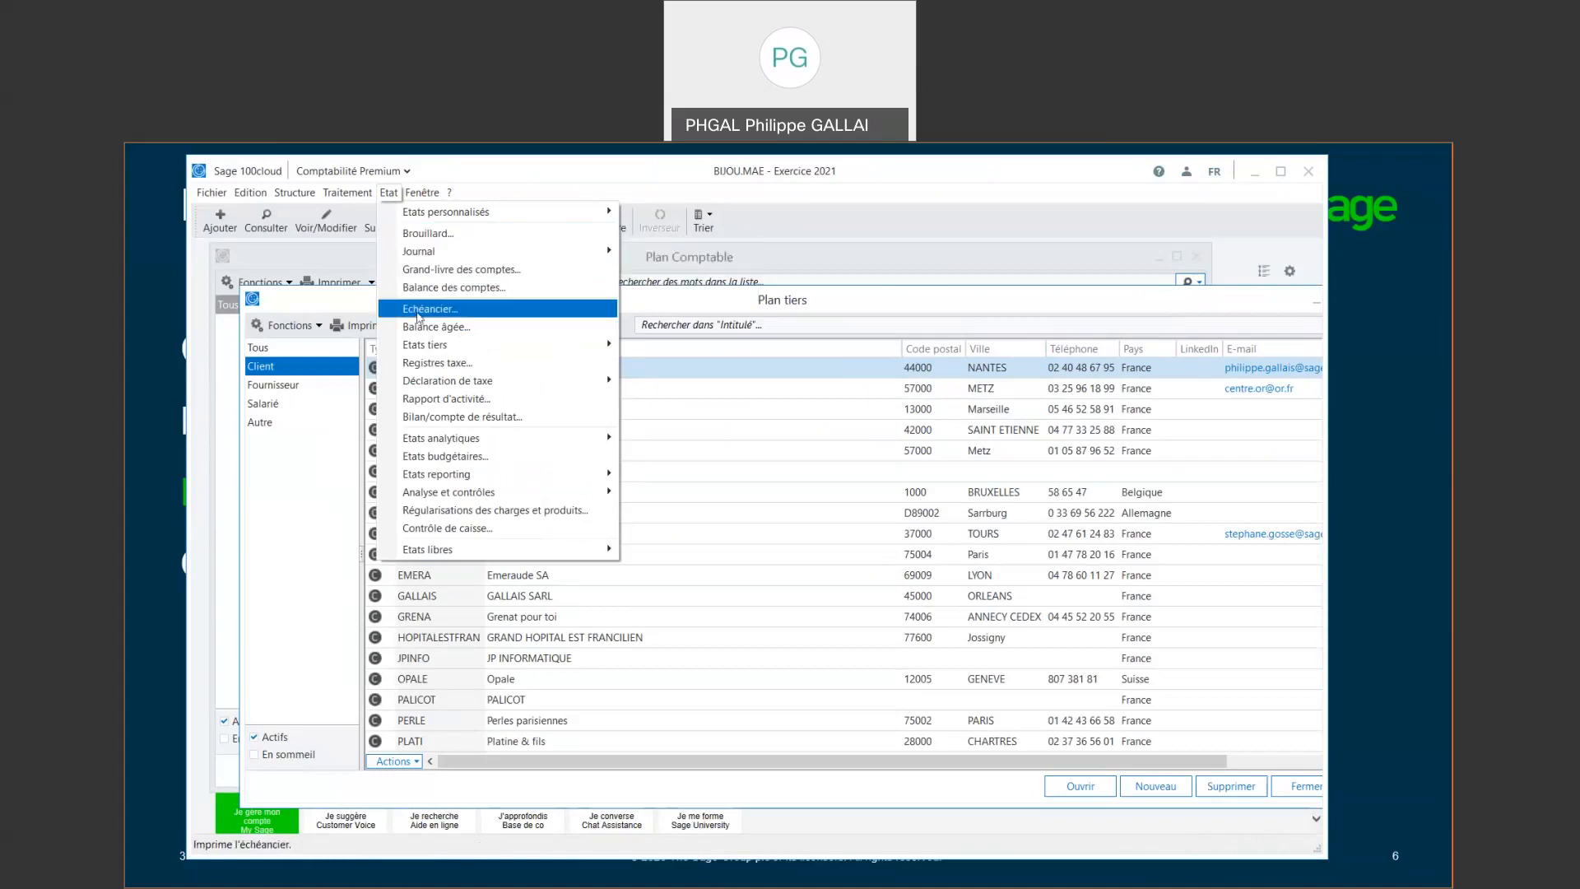
{"action": "mouse_move", "coordinate": [418, 349]}
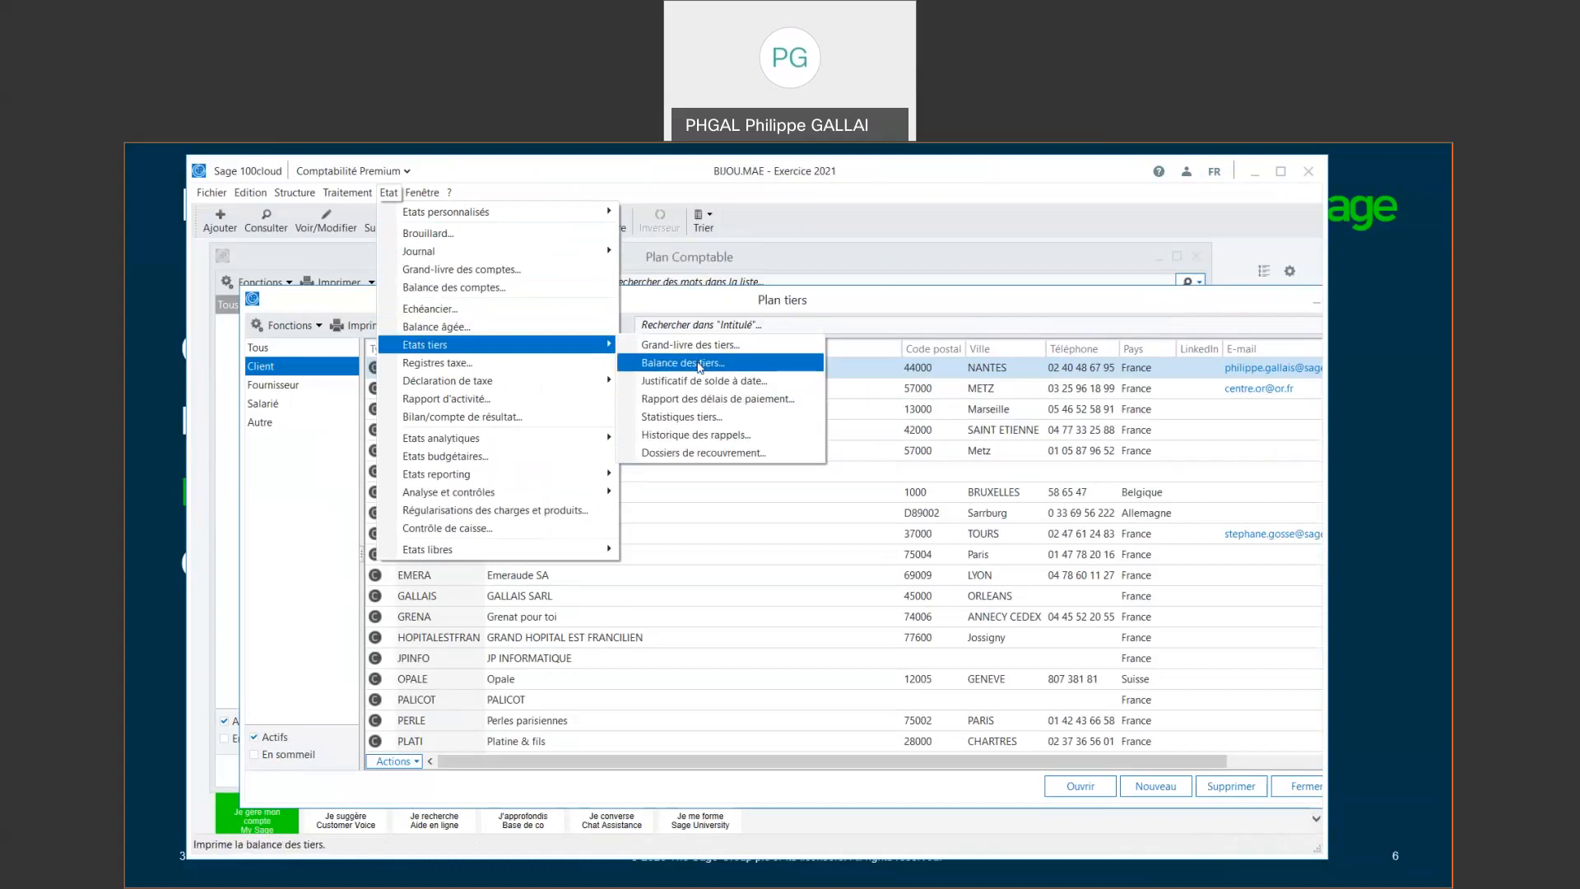
{"action": "left_click", "coordinate": [699, 362]}
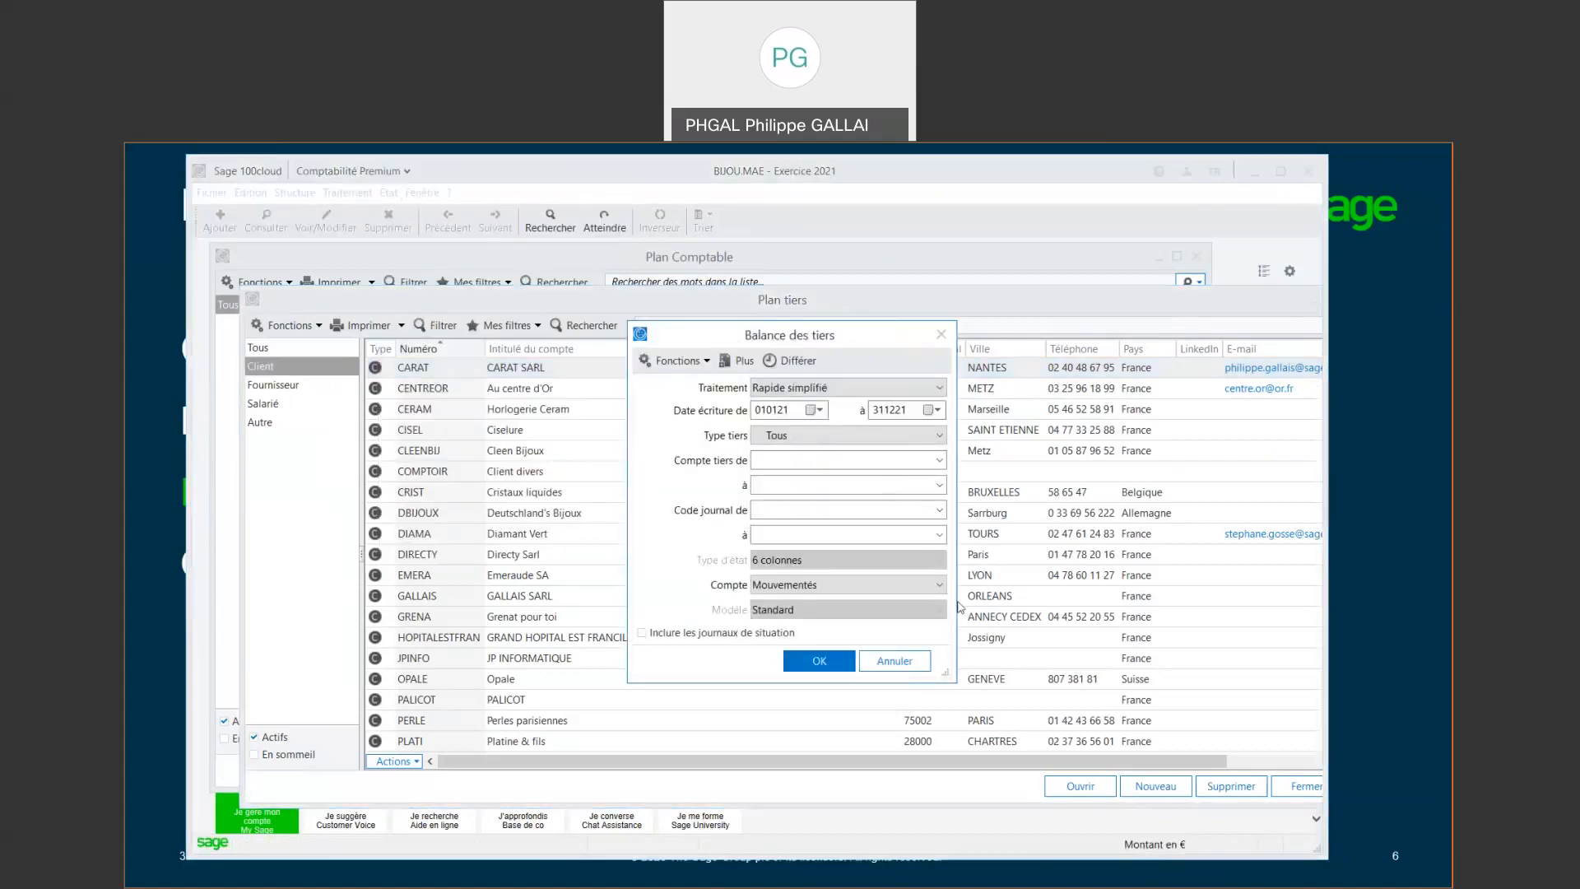
{"action": "left_click", "coordinate": [814, 439]}
{"action": "left_click", "coordinate": [788, 469]}
{"action": "left_click", "coordinate": [788, 460]}
{"action": "key", "text": "Tab"}
{"action": "key", "text": "Tab"}
{"action": "key", "text": "Tab"}
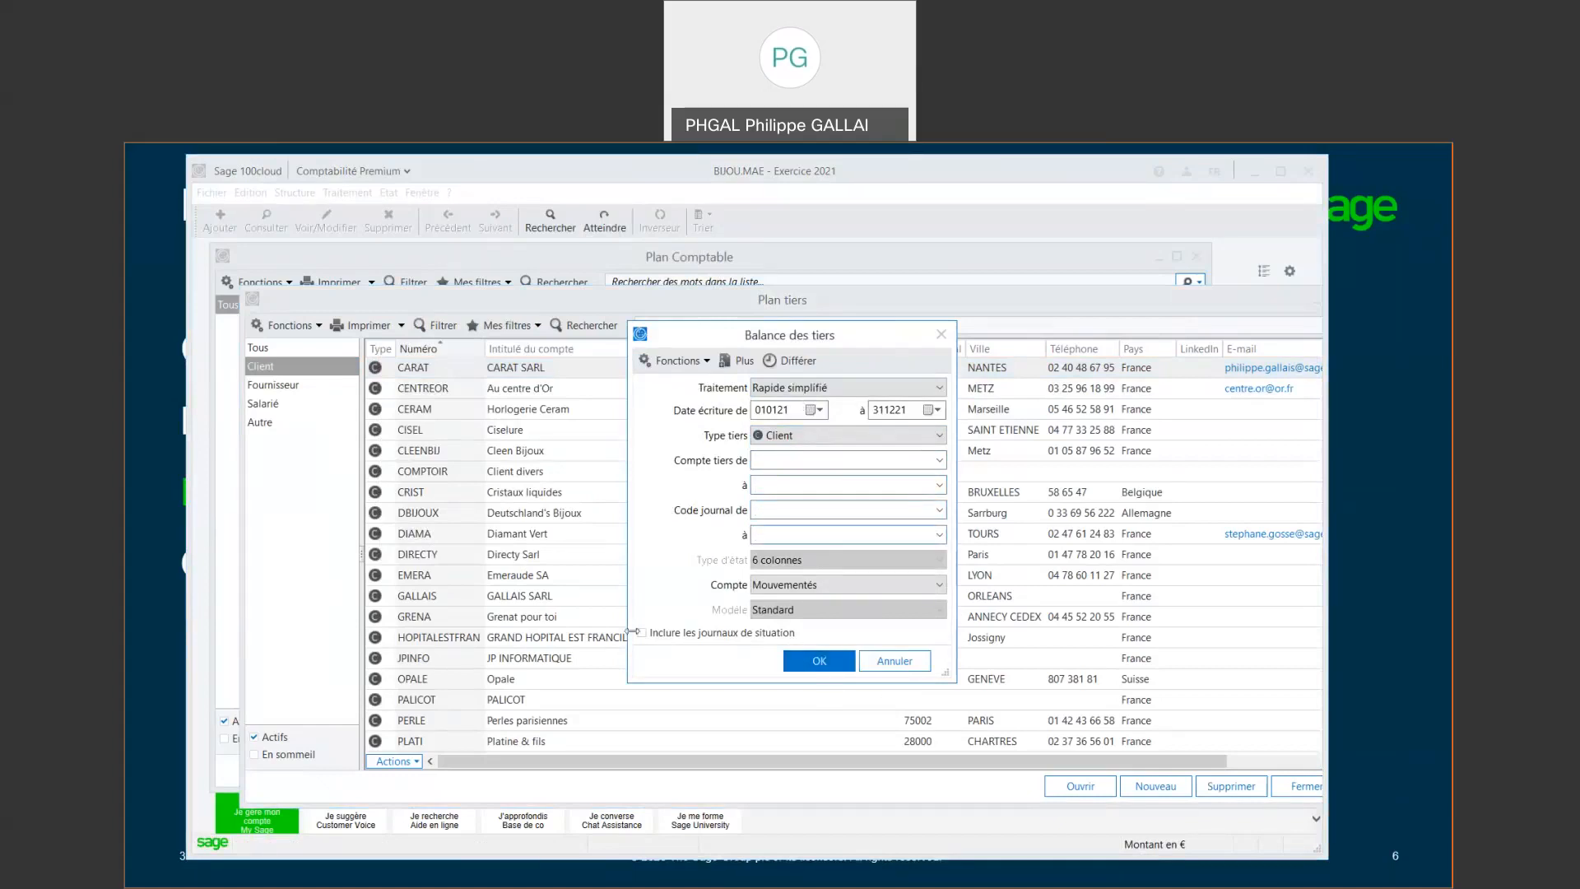
{"action": "left_click", "coordinate": [819, 661]}
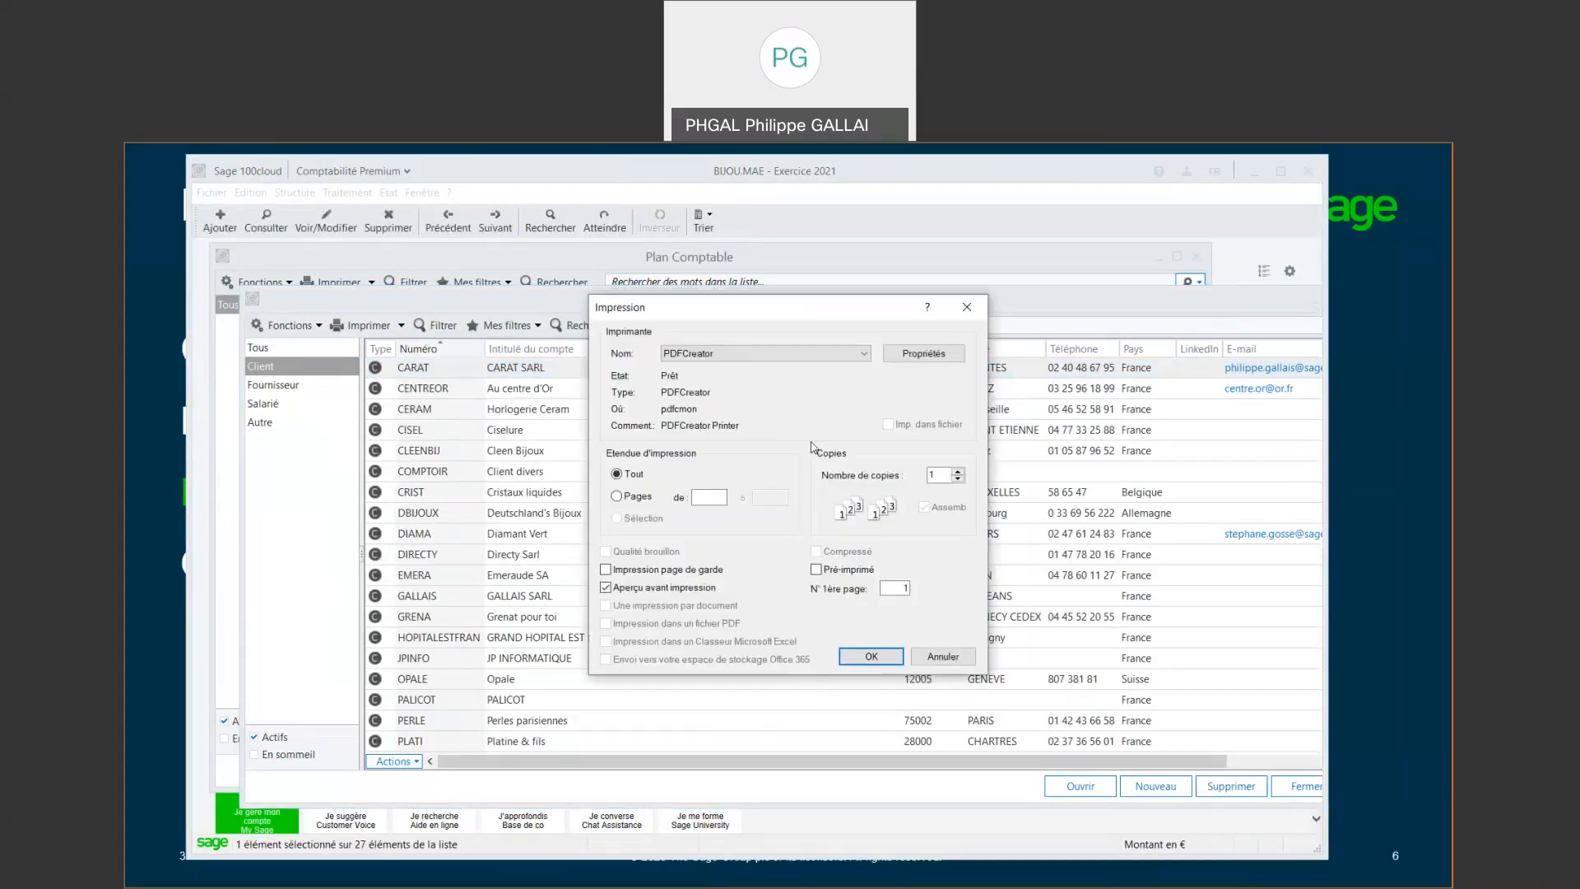
Try the Microsoft Excel workbook output, switch back to Aperçu avant impression and preview the client Balance des tiers
{"action": "left_click", "coordinate": [618, 589]}
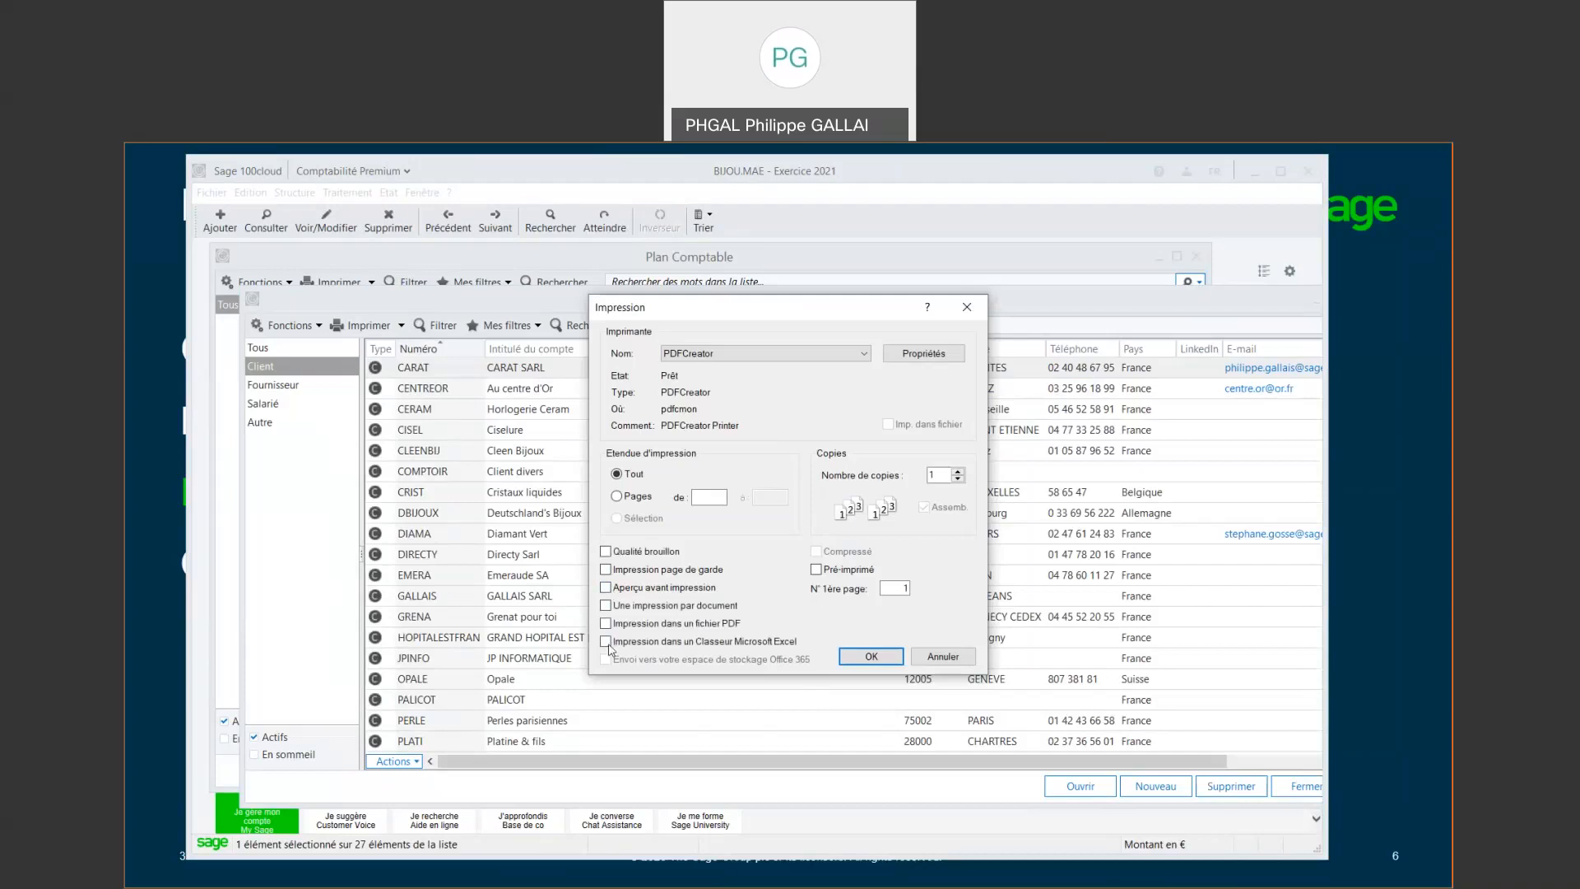
{"action": "left_click", "coordinate": [607, 643]}
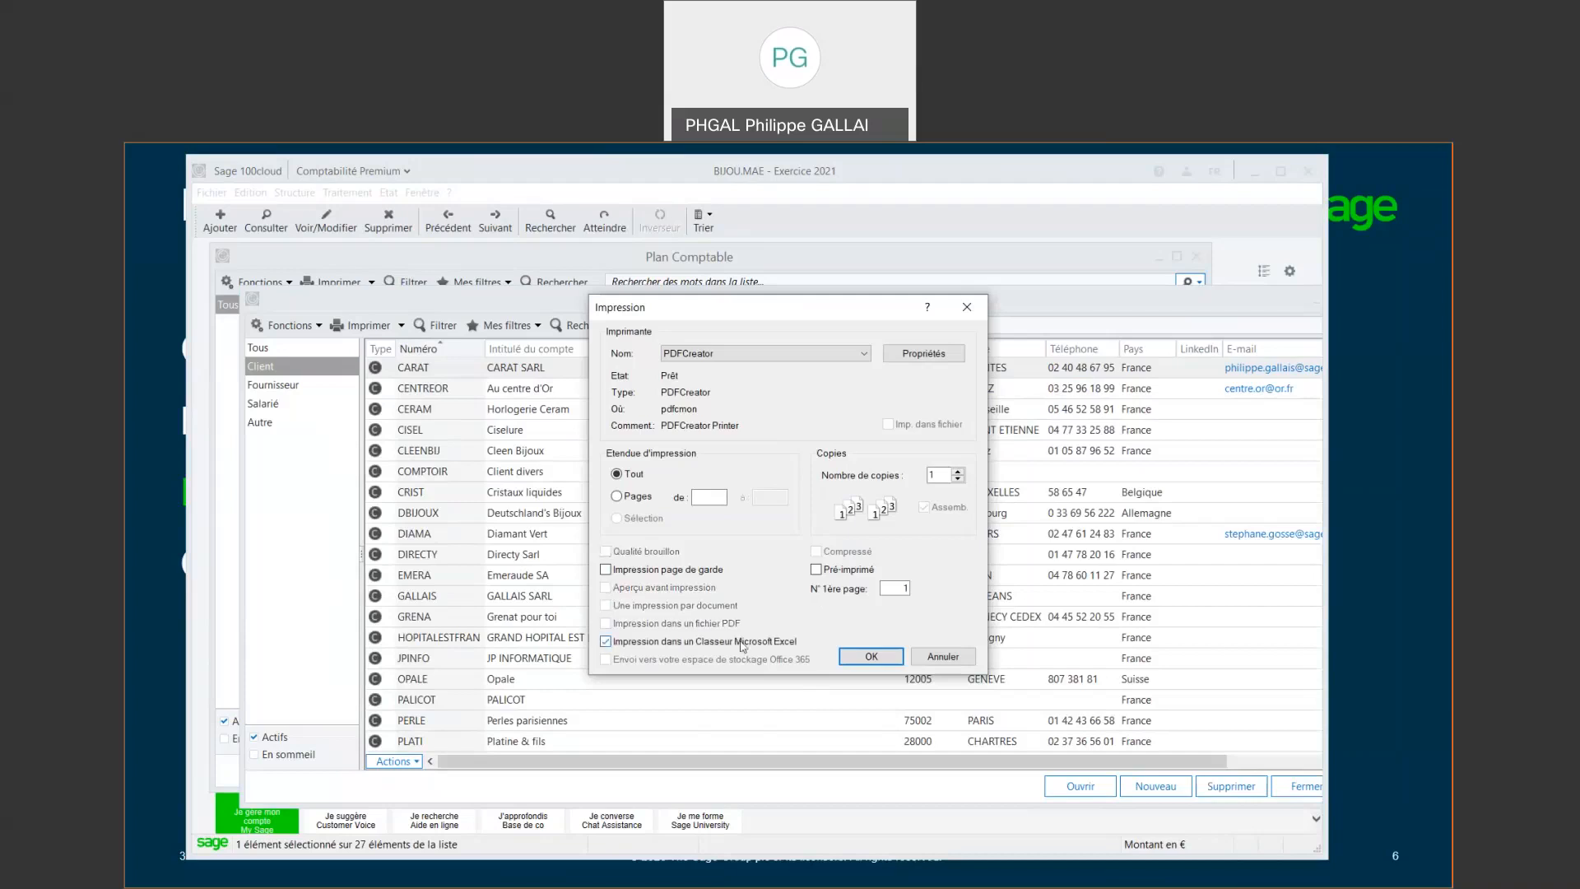
{"action": "left_click", "coordinate": [606, 643]}
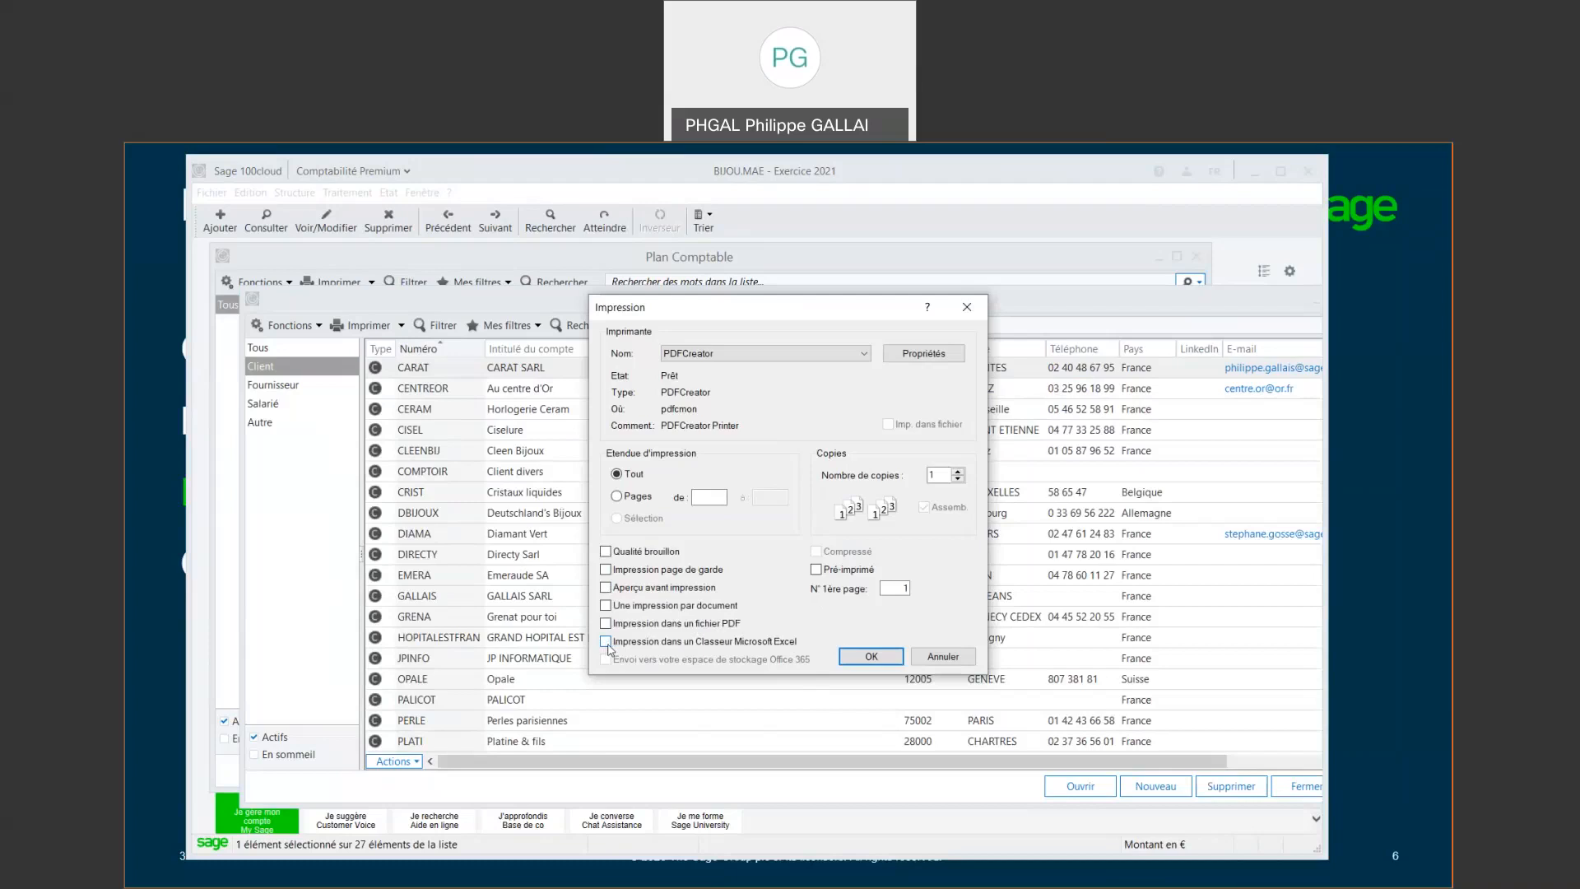
{"action": "left_click", "coordinate": [606, 587]}
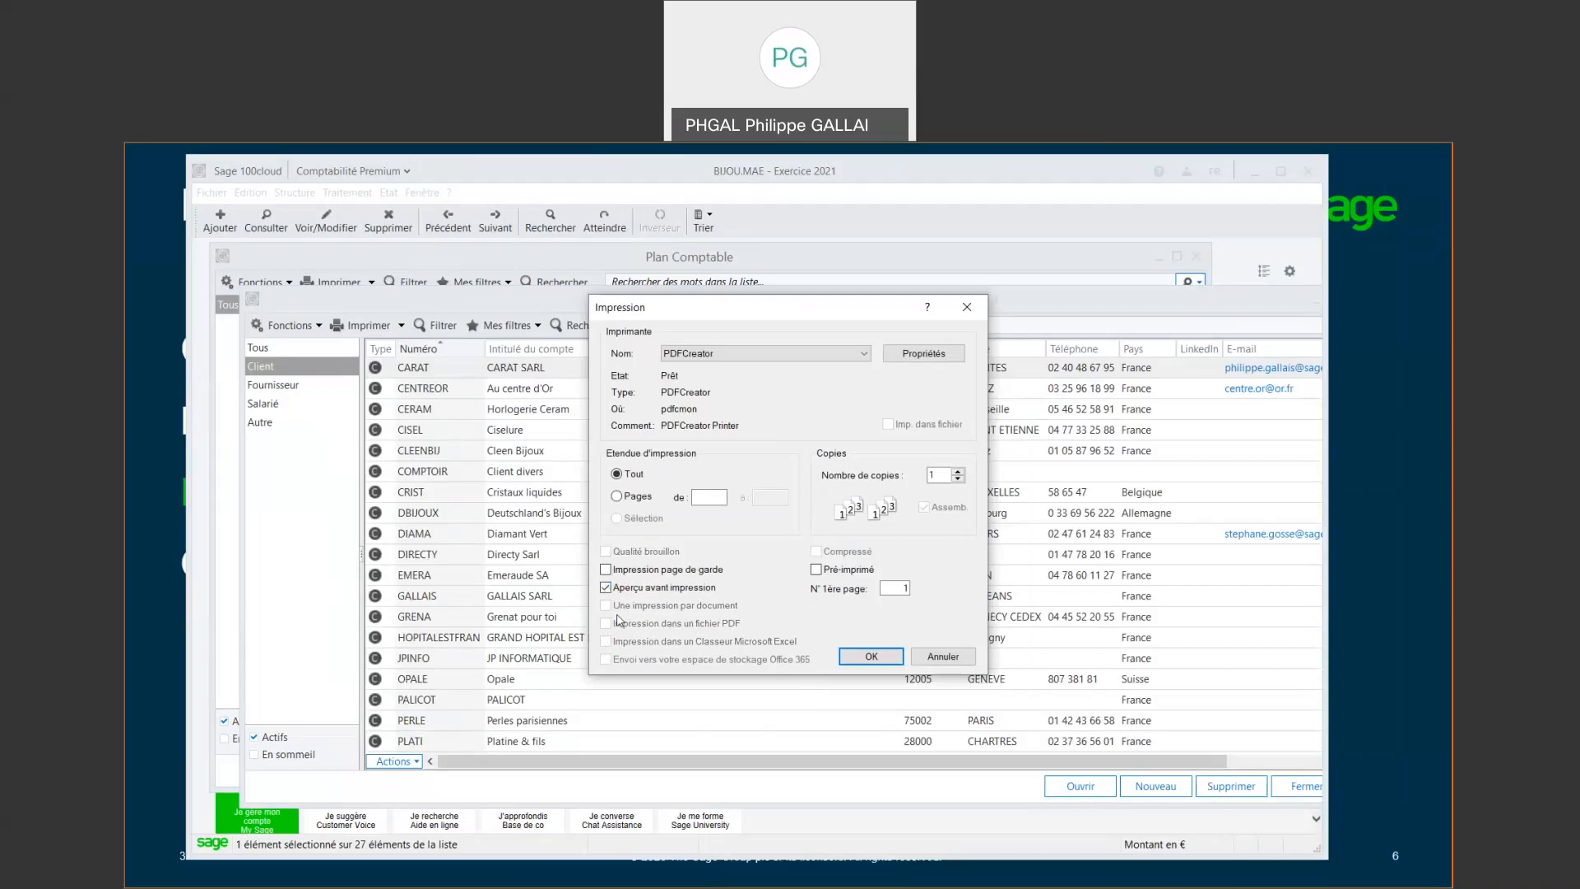
{"action": "left_click", "coordinate": [871, 657]}
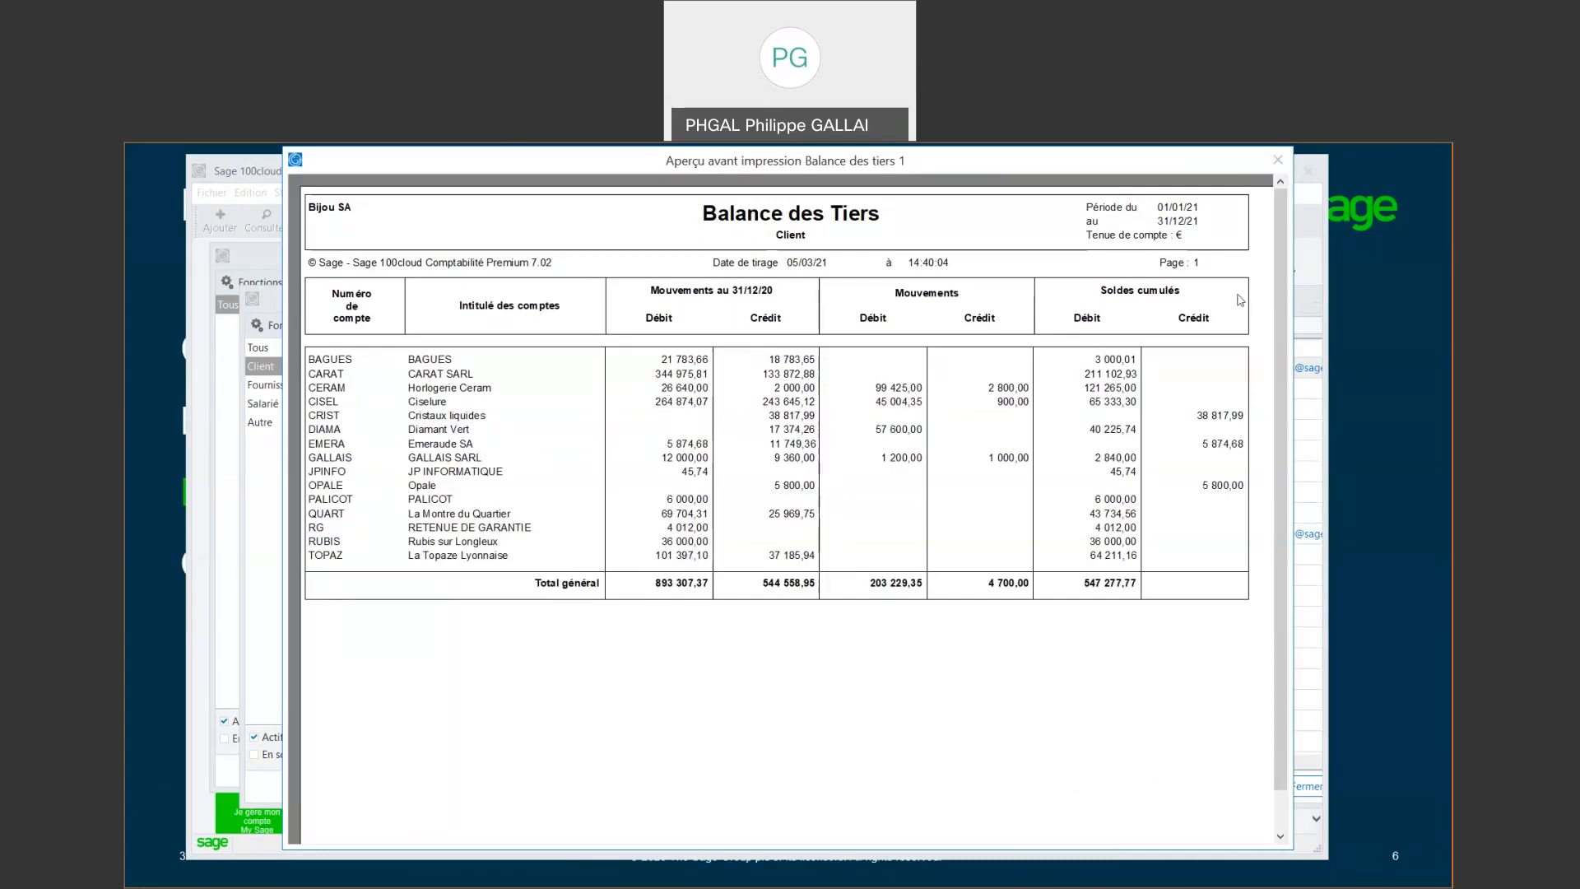
{"action": "left_click", "coordinate": [1278, 161]}
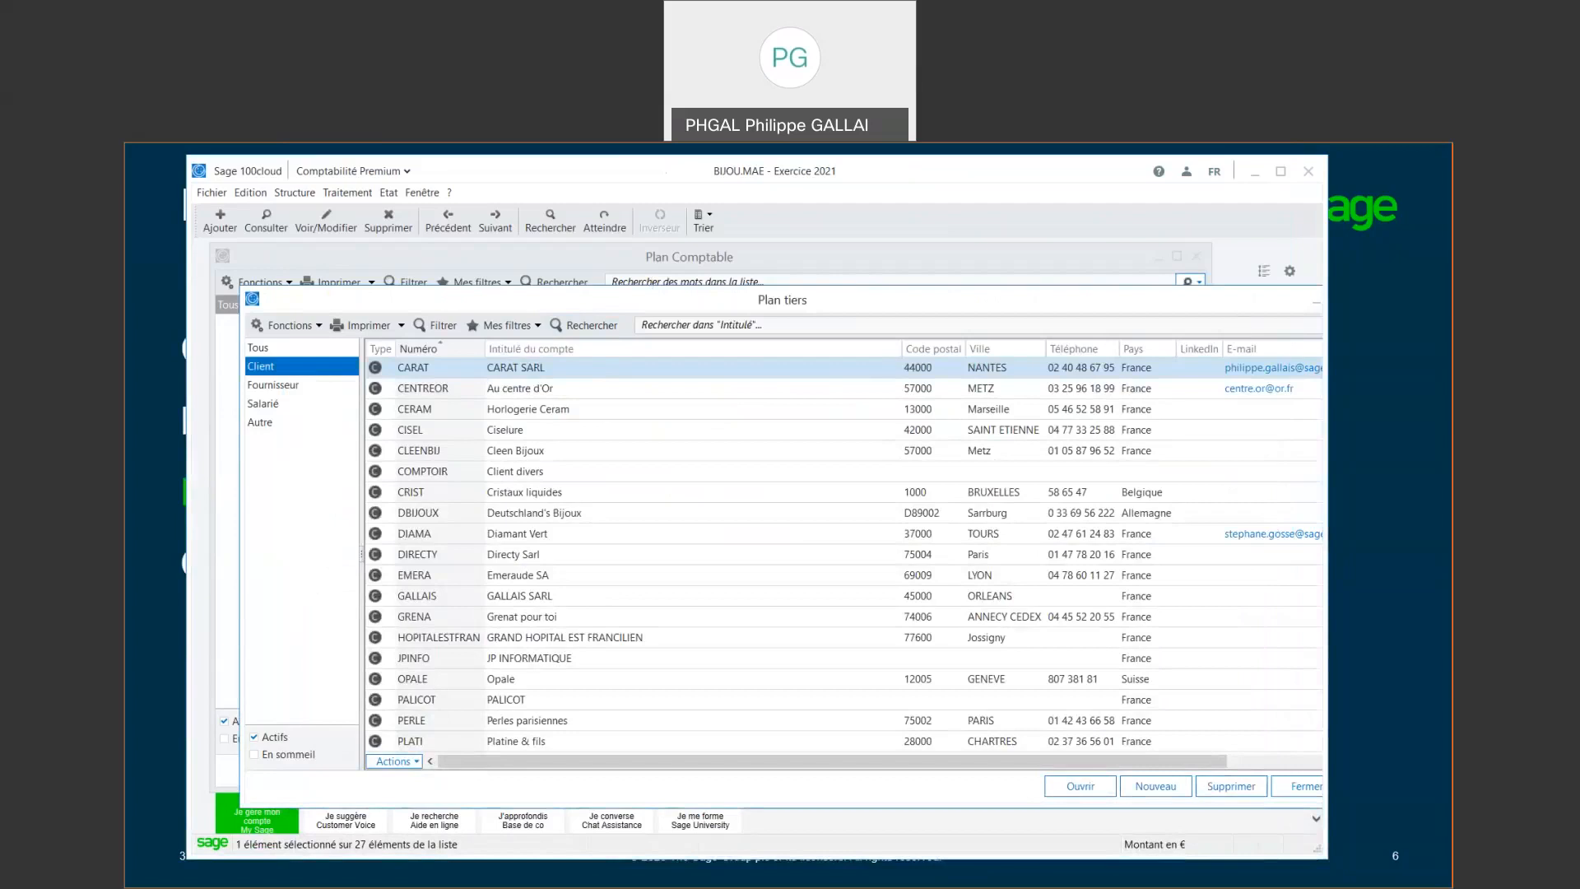
Maximise the main window, close the Plan tiers and open the Taux de taxes list
{"action": "left_click", "coordinate": [1277, 175]}
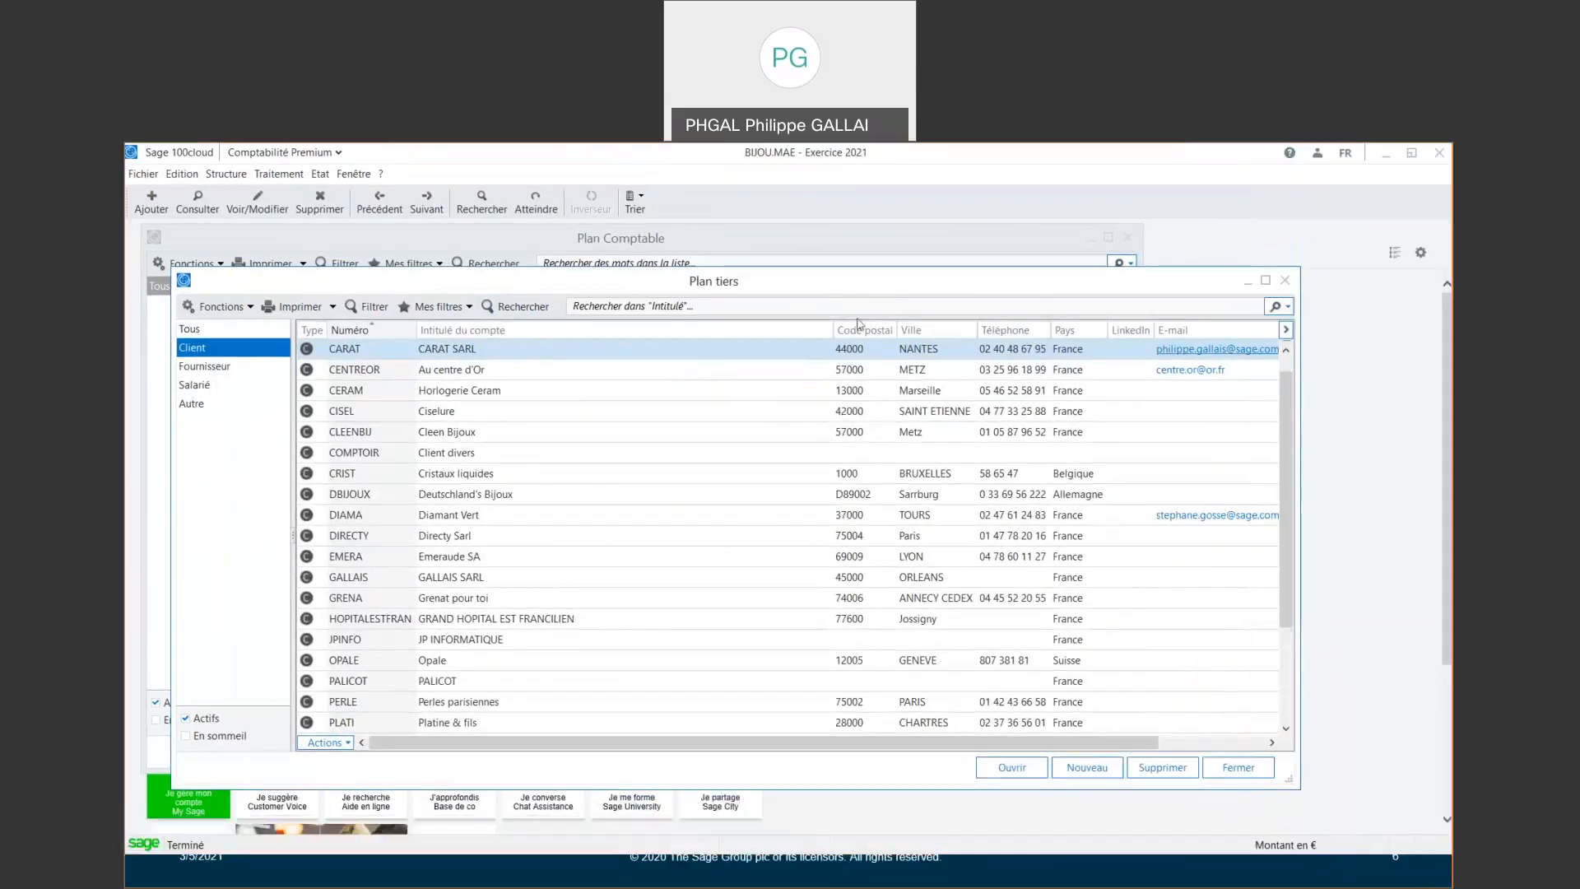
{"action": "left_click", "coordinate": [1285, 282]}
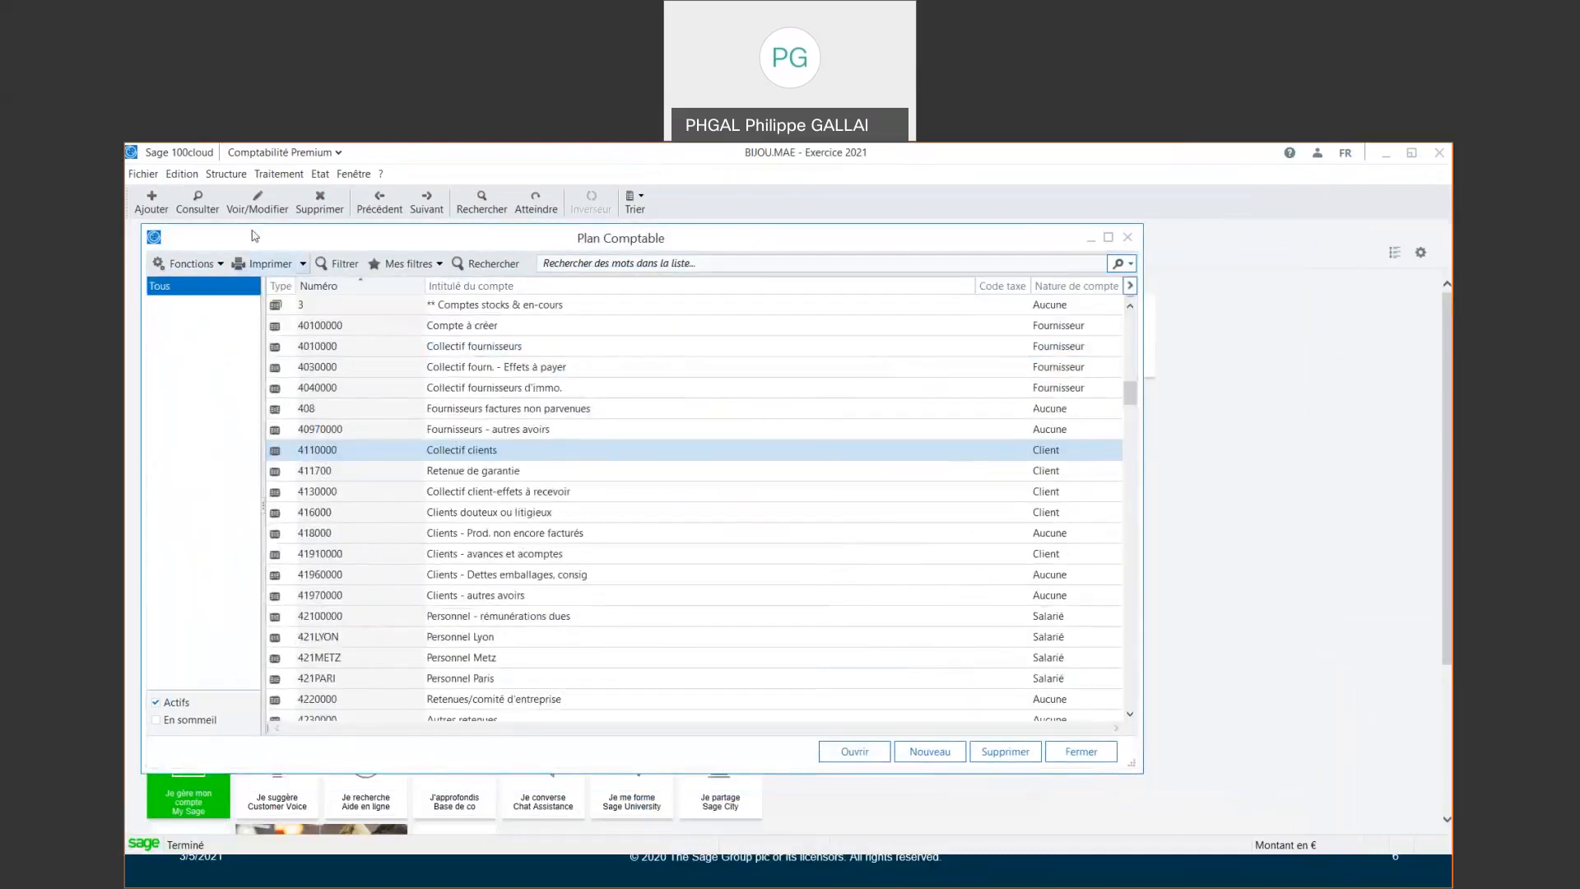
{"action": "left_click", "coordinate": [237, 181]}
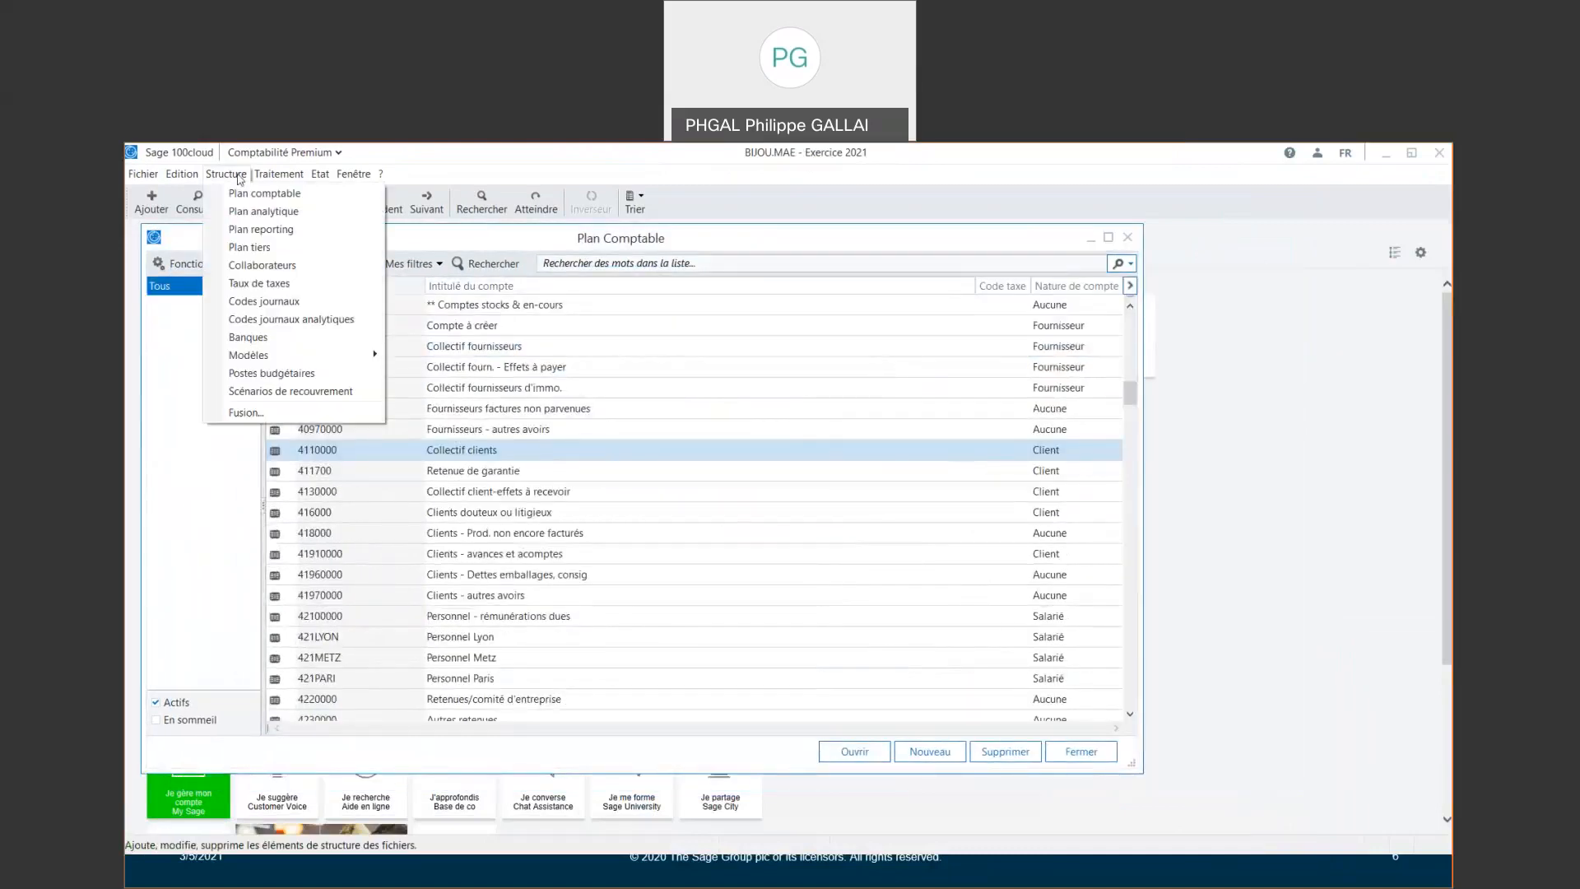
{"action": "left_click", "coordinate": [302, 288]}
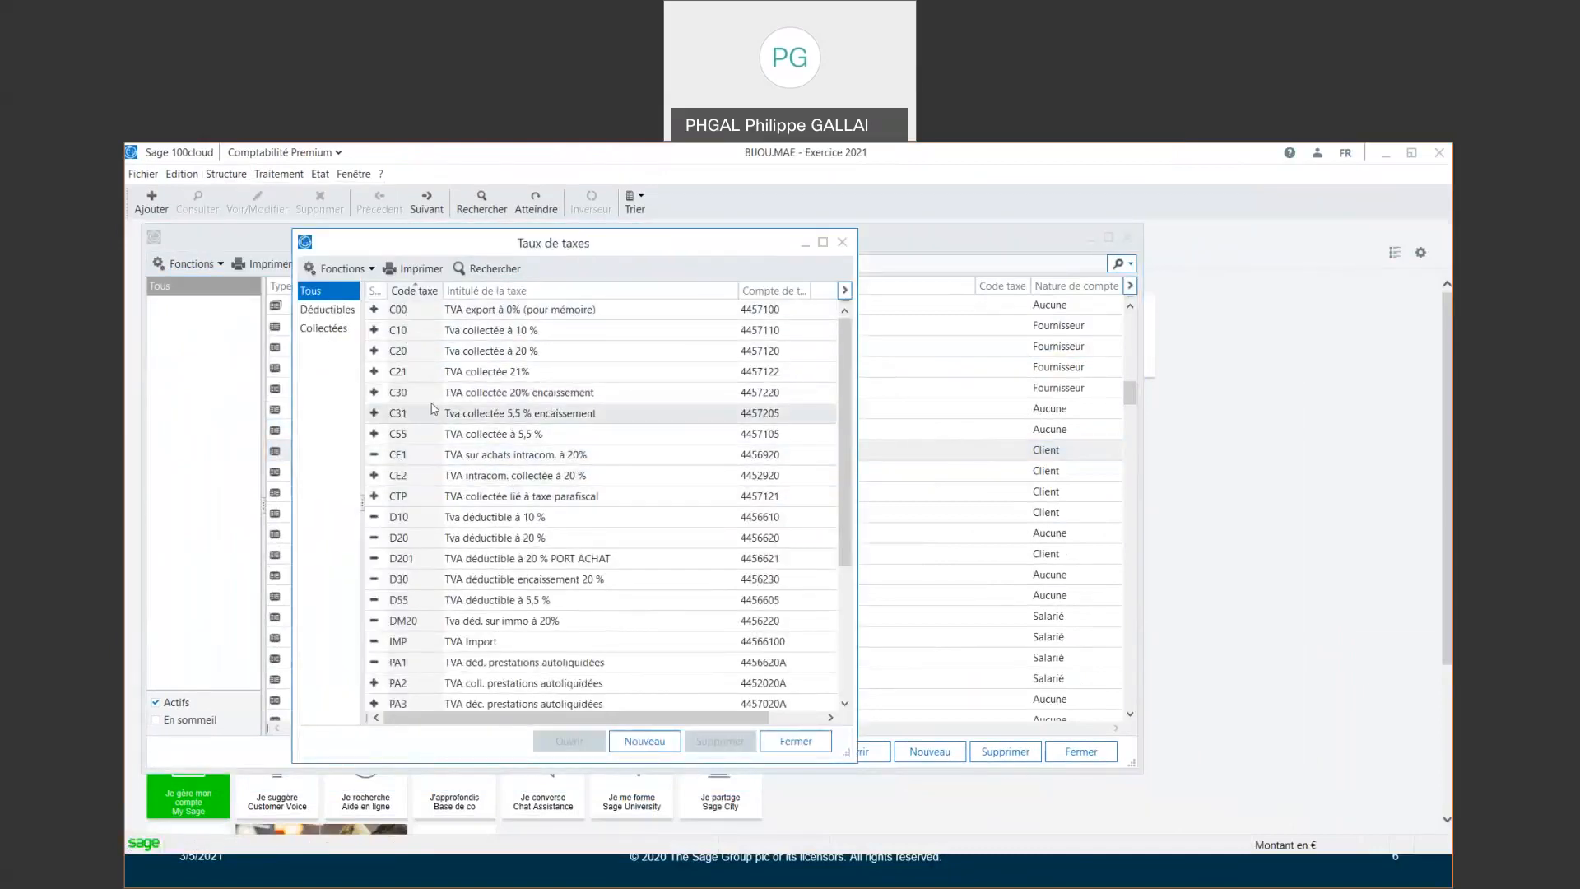
Open tax code C20, check the available Sens options and go to its Compte taxe
{"action": "double_click", "coordinate": [482, 352]}
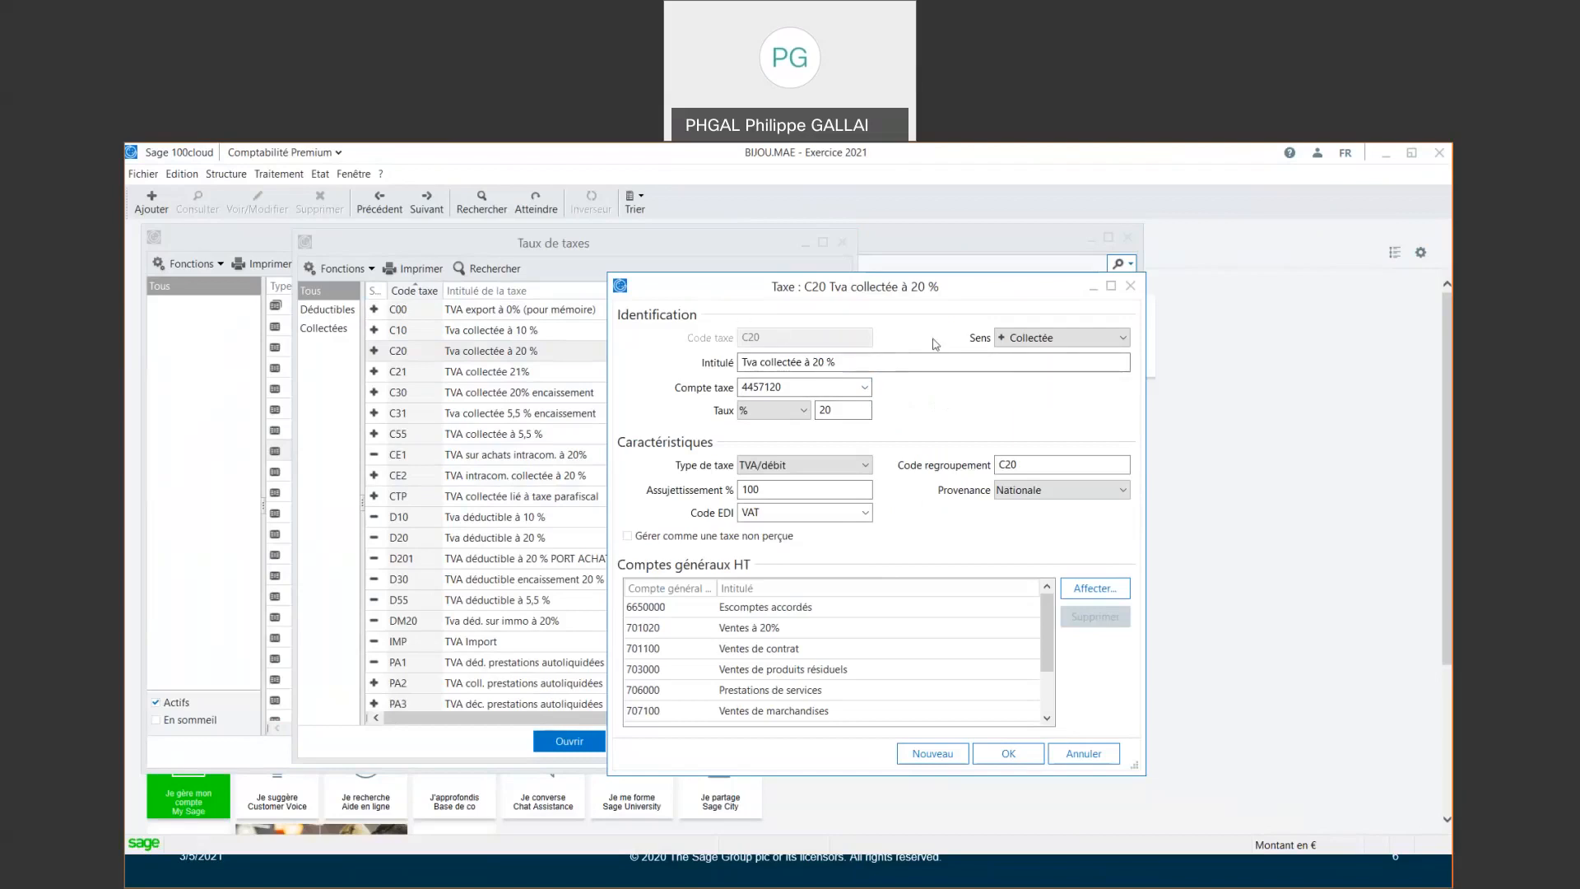
{"action": "left_click", "coordinate": [1034, 340]}
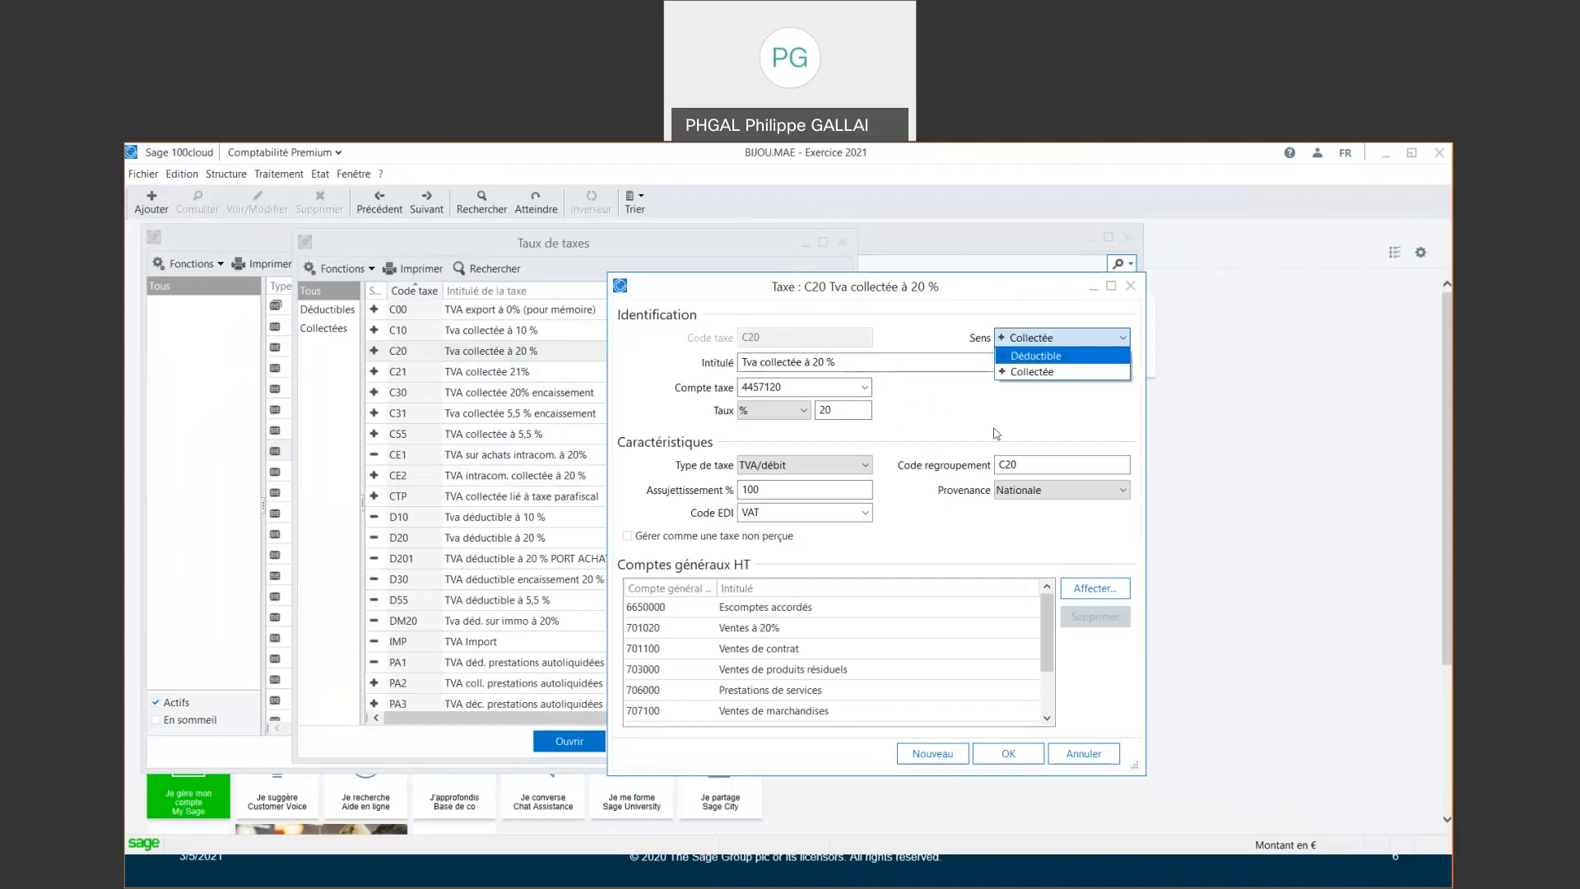
{"action": "left_click", "coordinate": [915, 331]}
{"action": "key", "text": "Tab"}
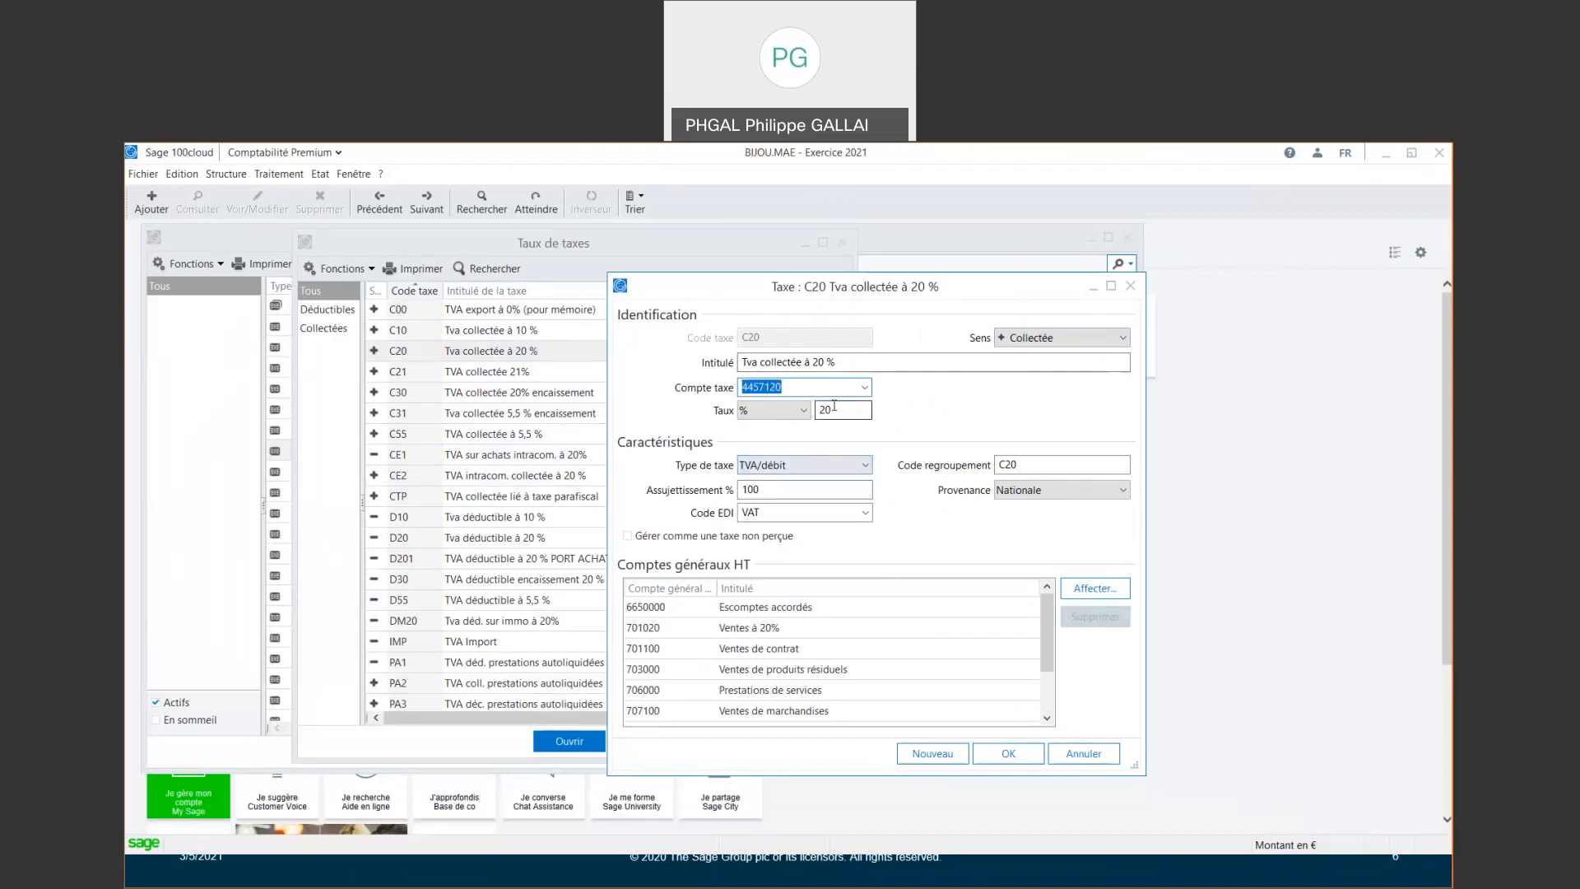
Check the available Taux and Type de taxe options of tax code C20, then cancel it and close the tax rate list
{"action": "left_click", "coordinate": [800, 410]}
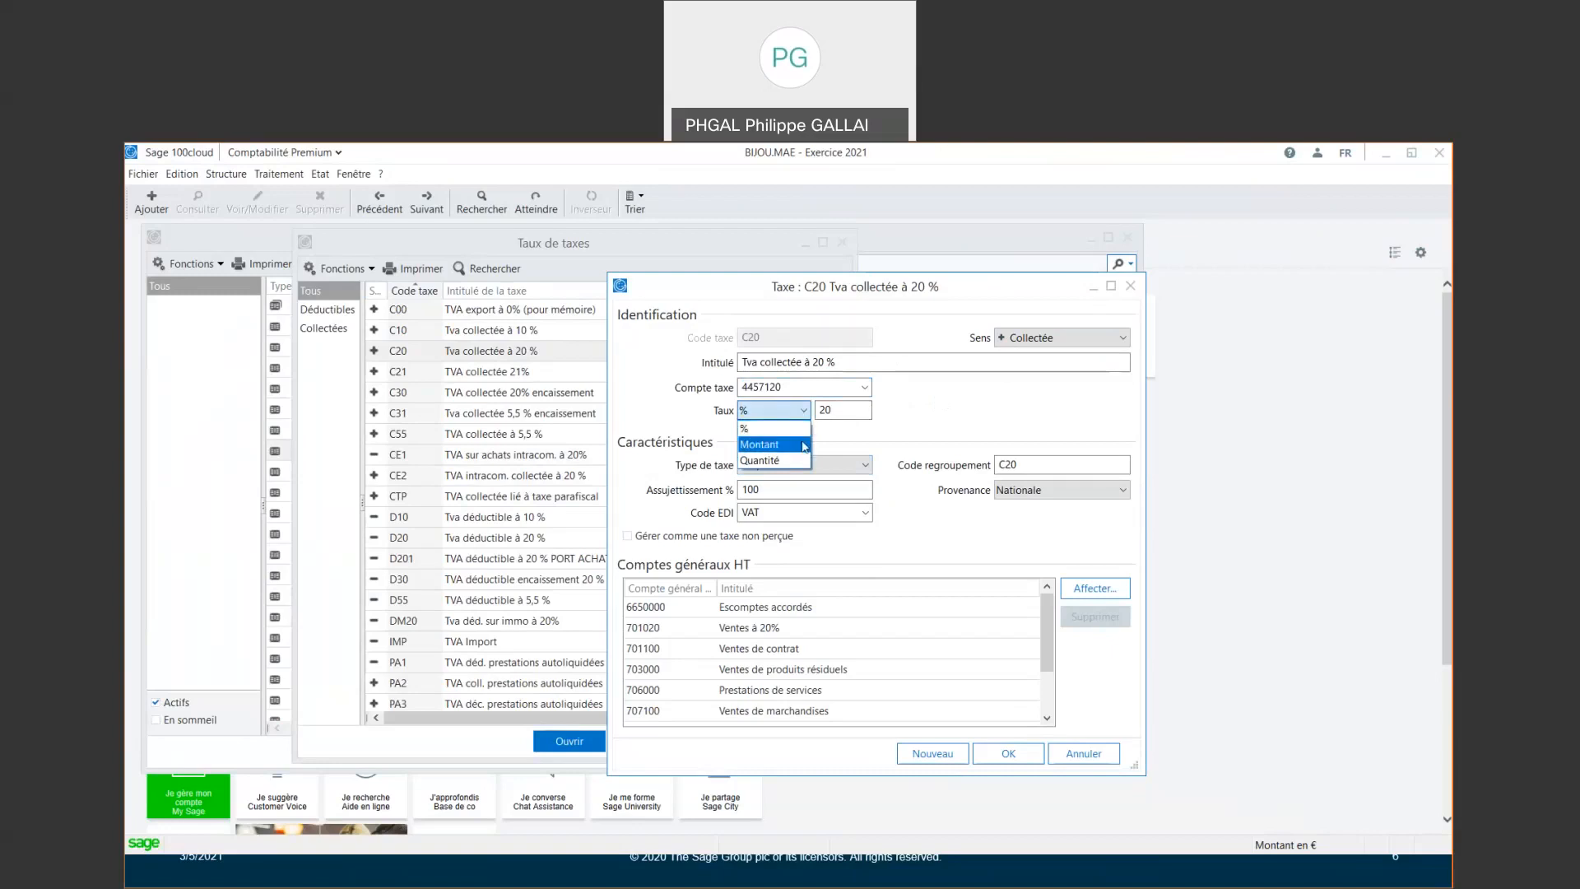
{"action": "left_click", "coordinate": [963, 411]}
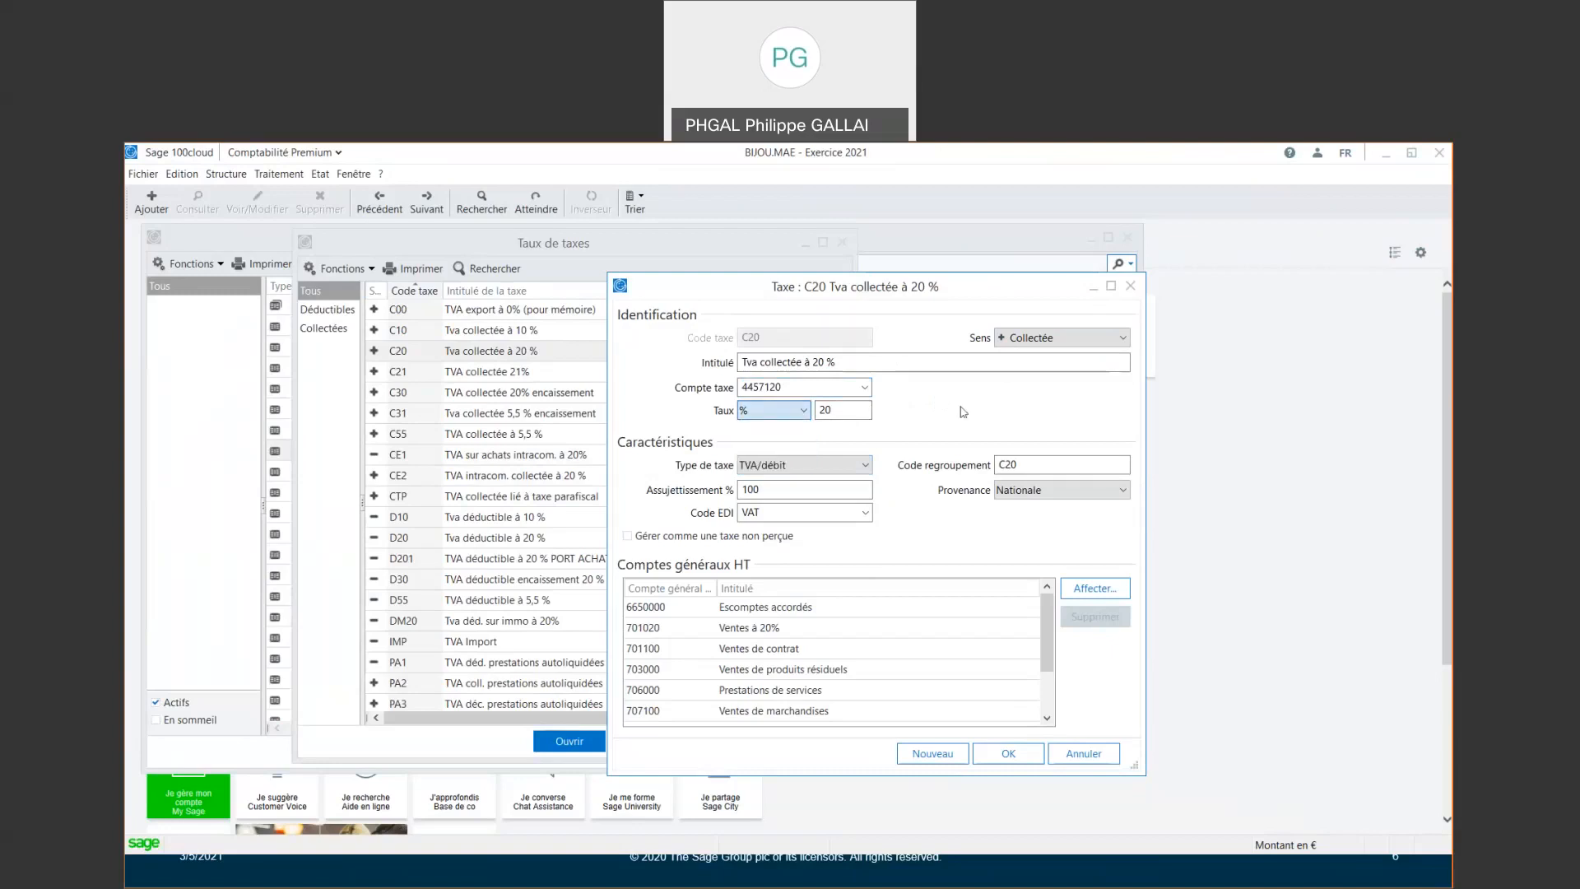
{"action": "left_click", "coordinate": [834, 471]}
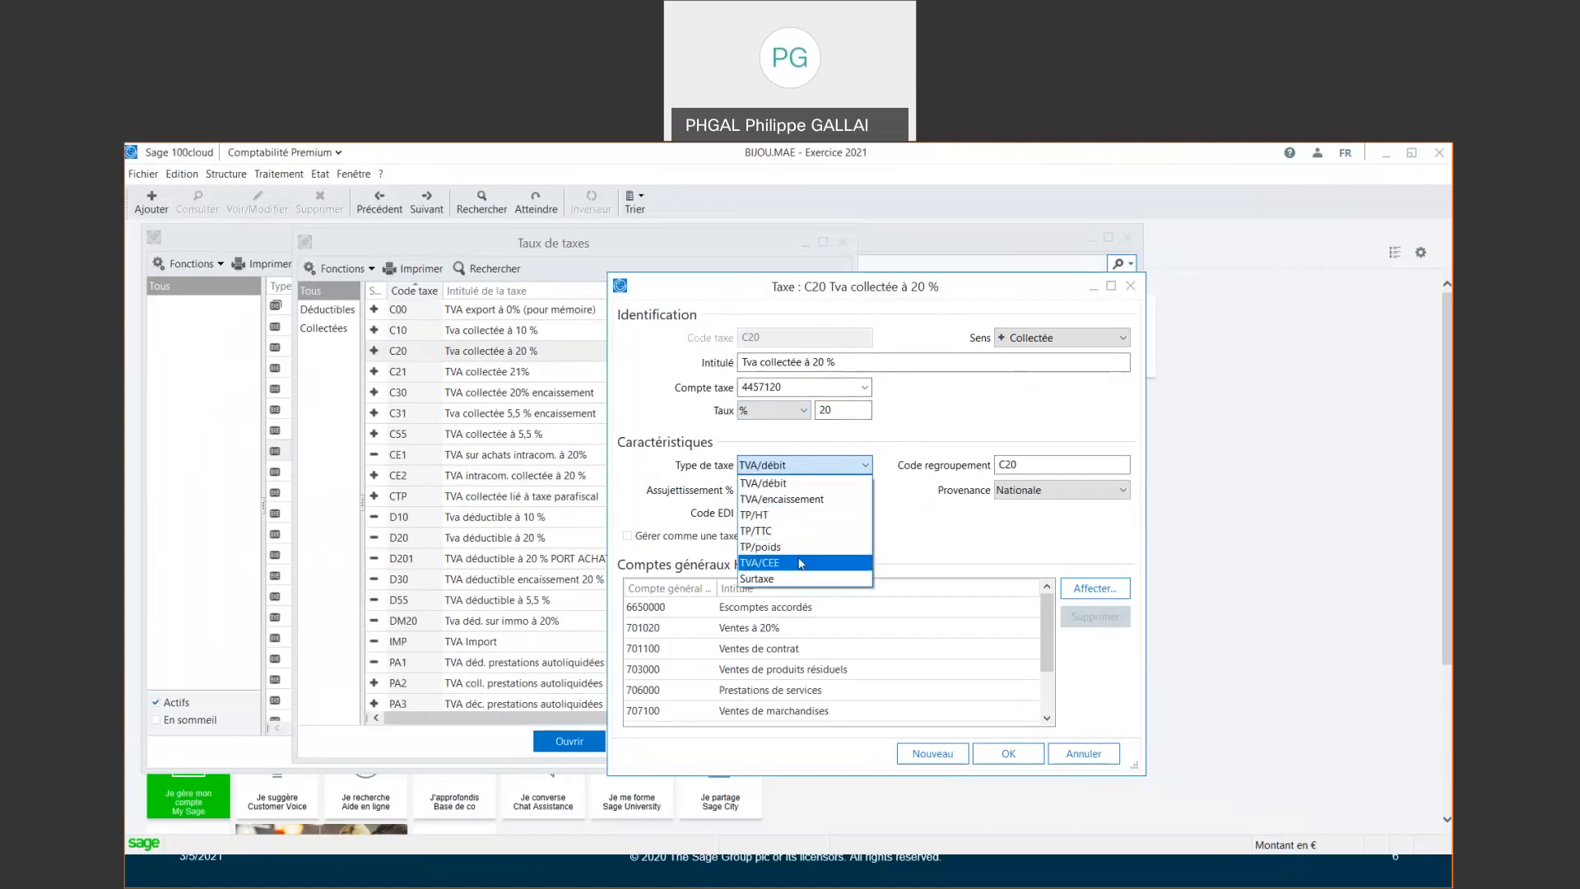
{"action": "left_click", "coordinate": [907, 435]}
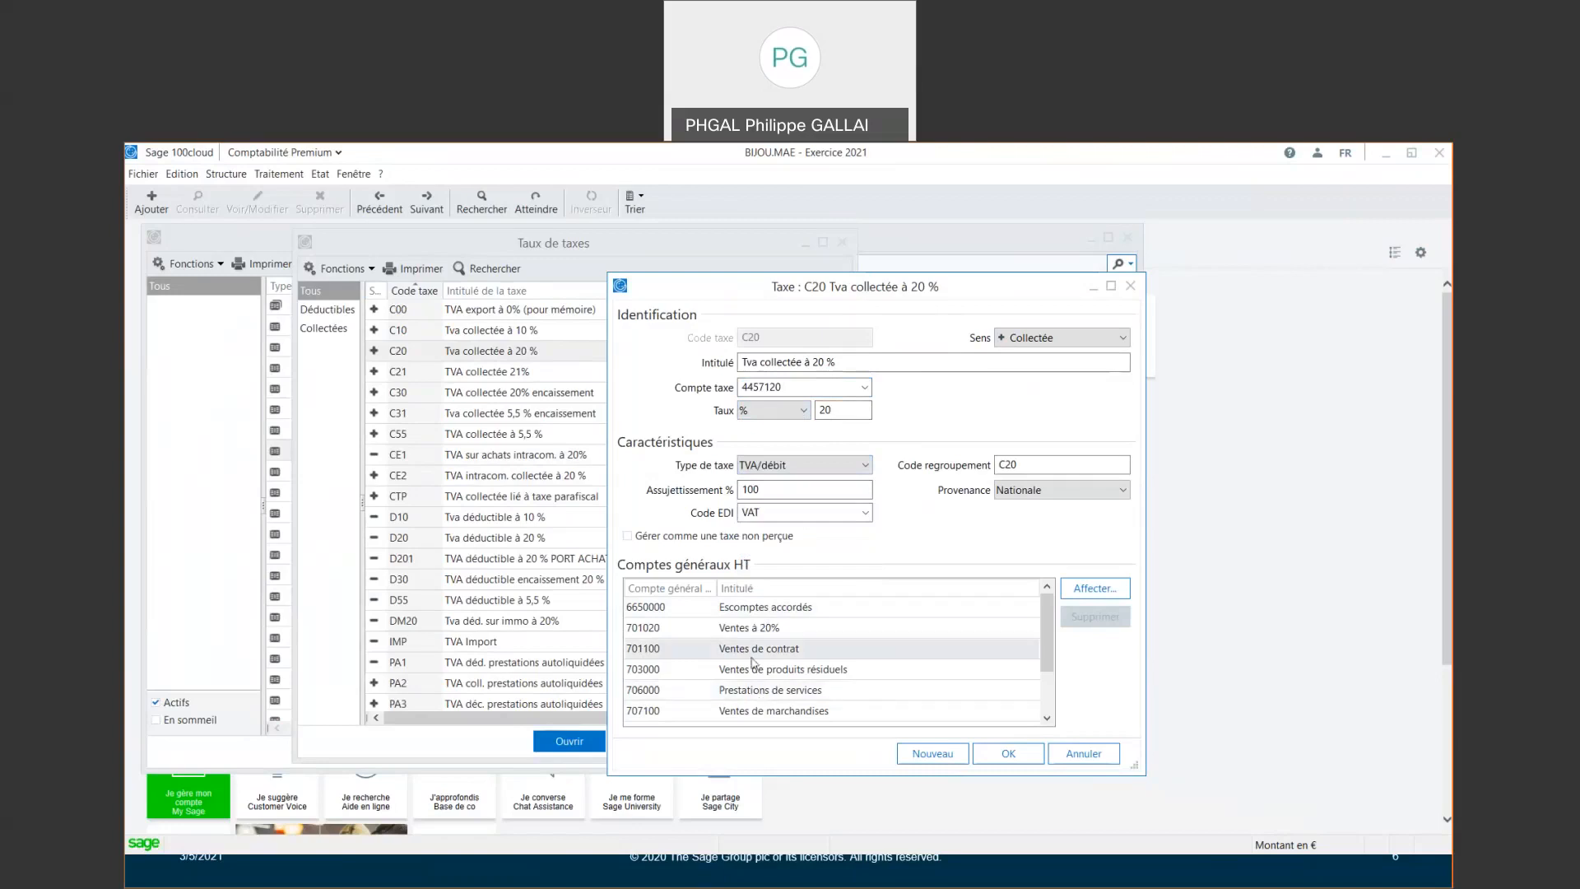
{"action": "left_click", "coordinate": [1085, 753]}
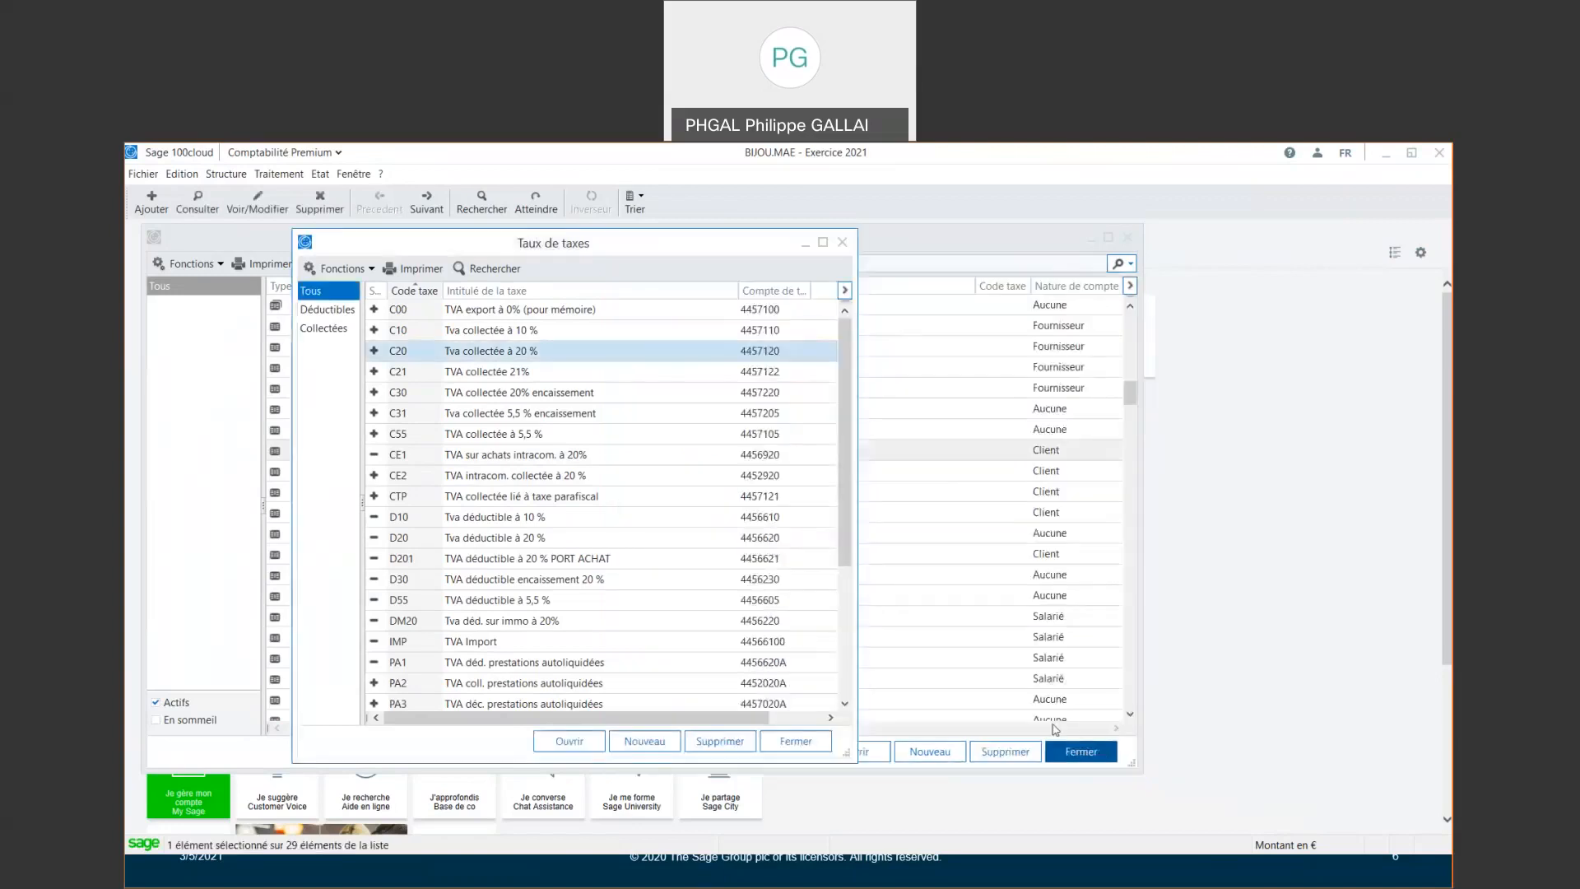
{"action": "left_click", "coordinate": [795, 740]}
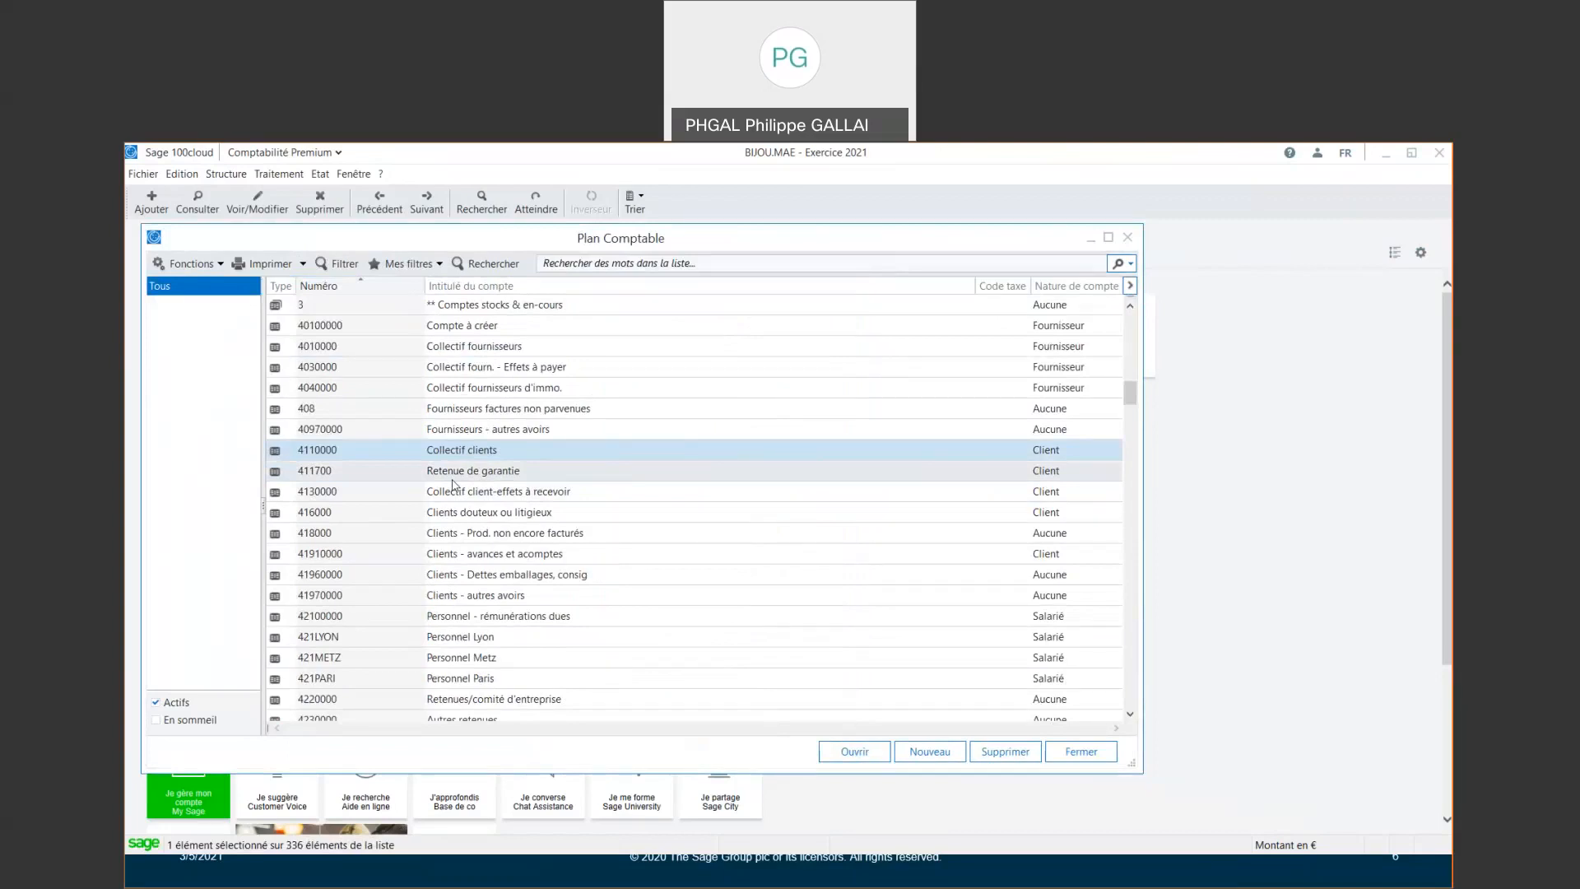
Open account 701020 Ventes à 20% in the Plan Comptable, check its Code taxe rattaché, then cancel and close the Plan Comptable
{"action": "key", "text": "7"}
{"action": "scroll", "coordinate": [431, 520], "scroll_direction": "down", "scroll_amount": 2}
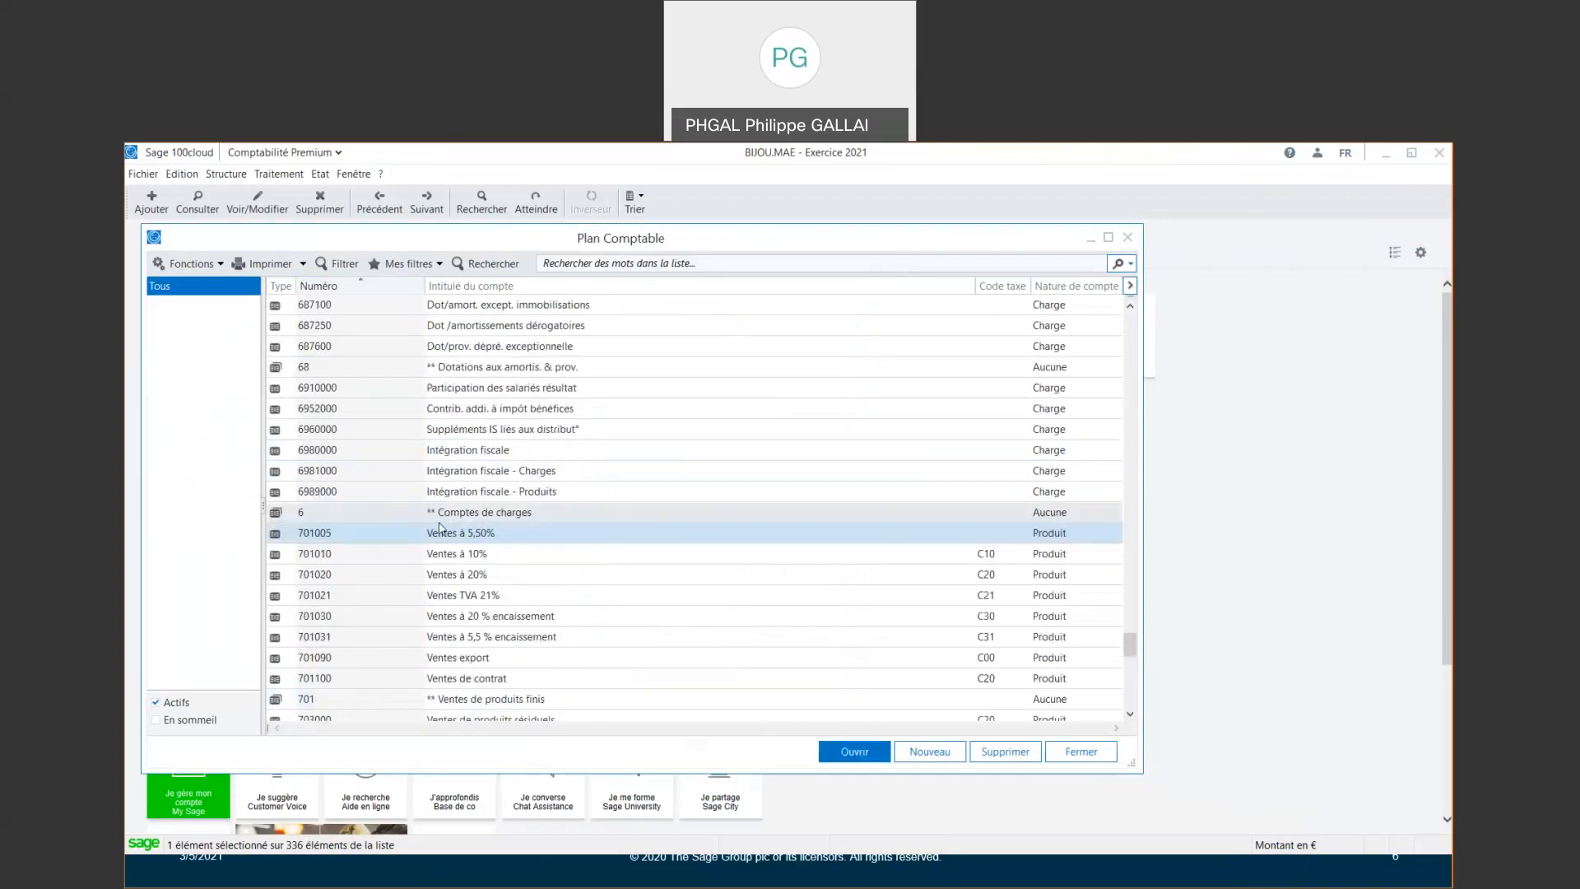
{"action": "double_click", "coordinate": [378, 574]}
{"action": "left_click_drag", "start_coordinate": [770, 604], "coordinate": [732, 604]}
{"action": "left_click", "coordinate": [784, 605]}
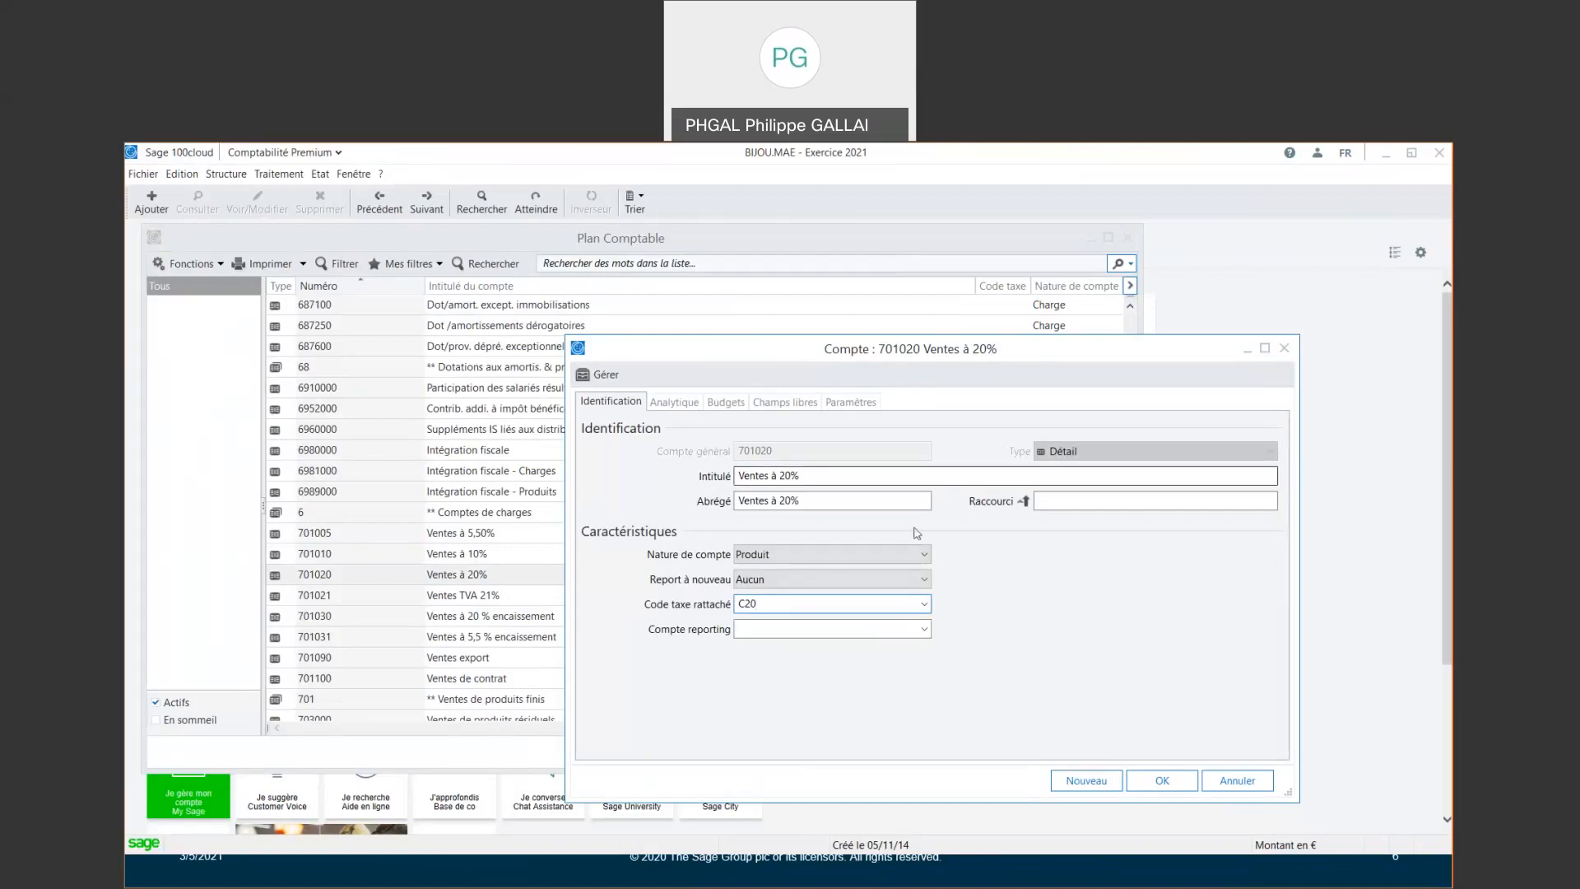
{"action": "left_click_drag", "start_coordinate": [779, 351], "coordinate": [719, 346]}
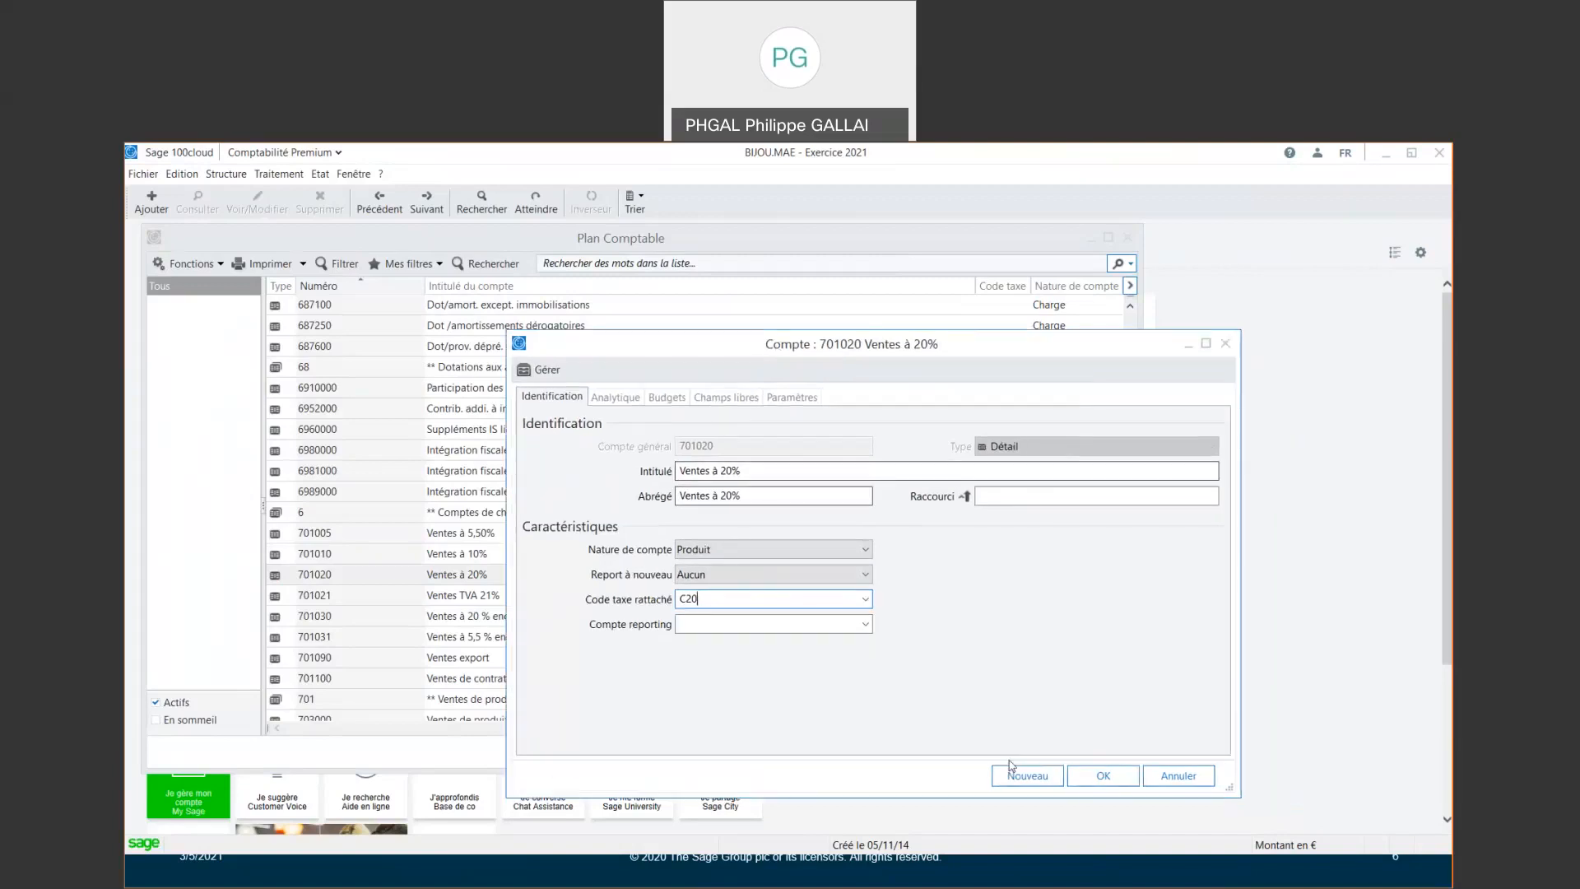
{"action": "left_click", "coordinate": [1191, 777]}
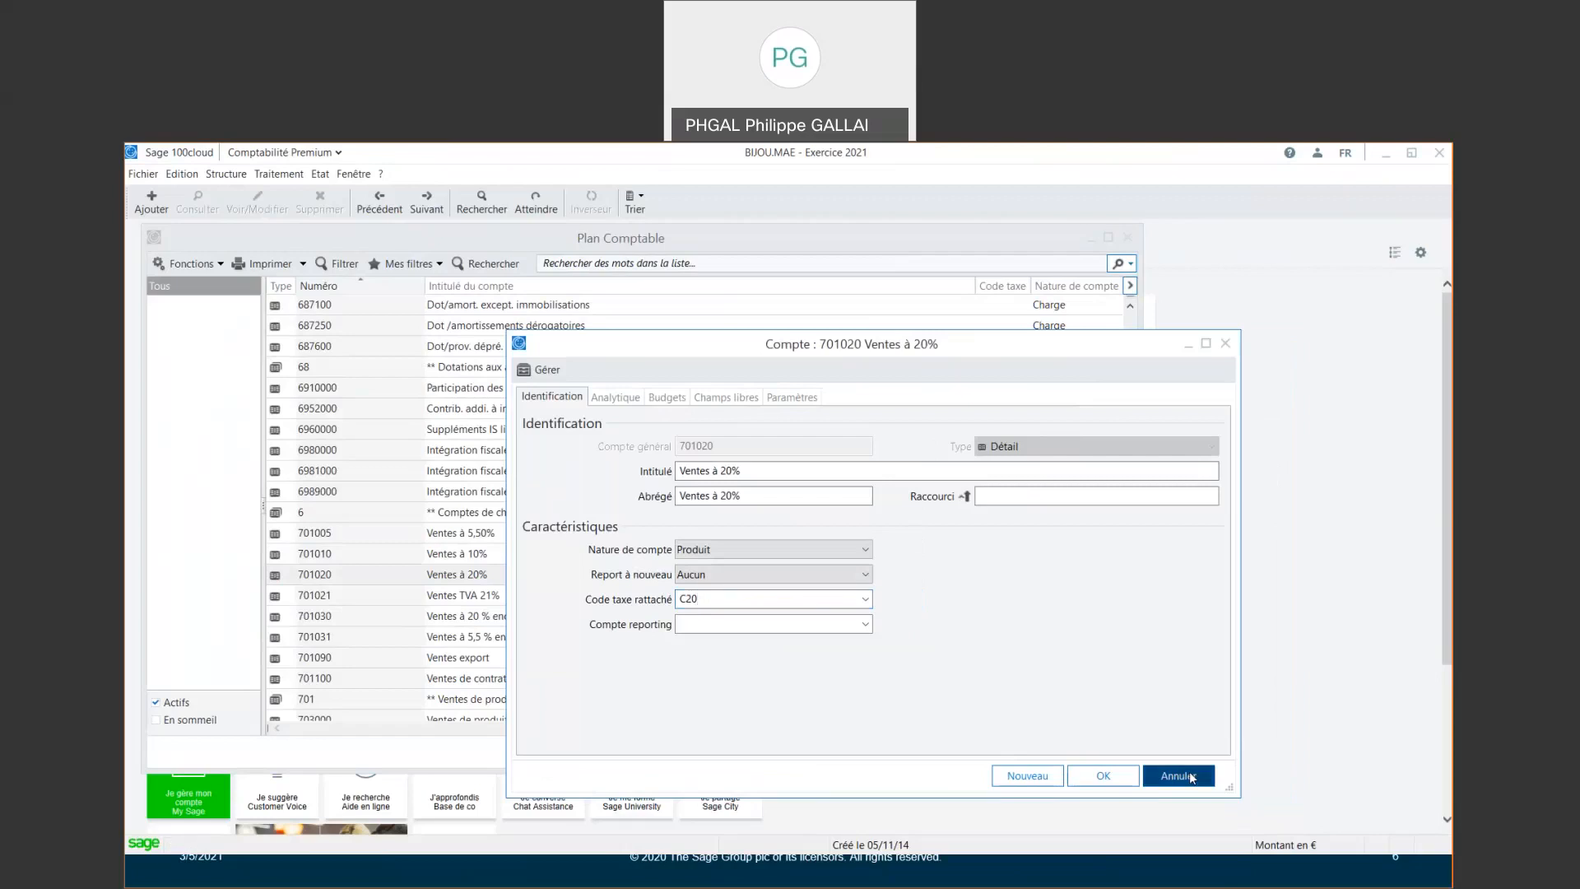
{"action": "left_click", "coordinate": [1083, 751]}
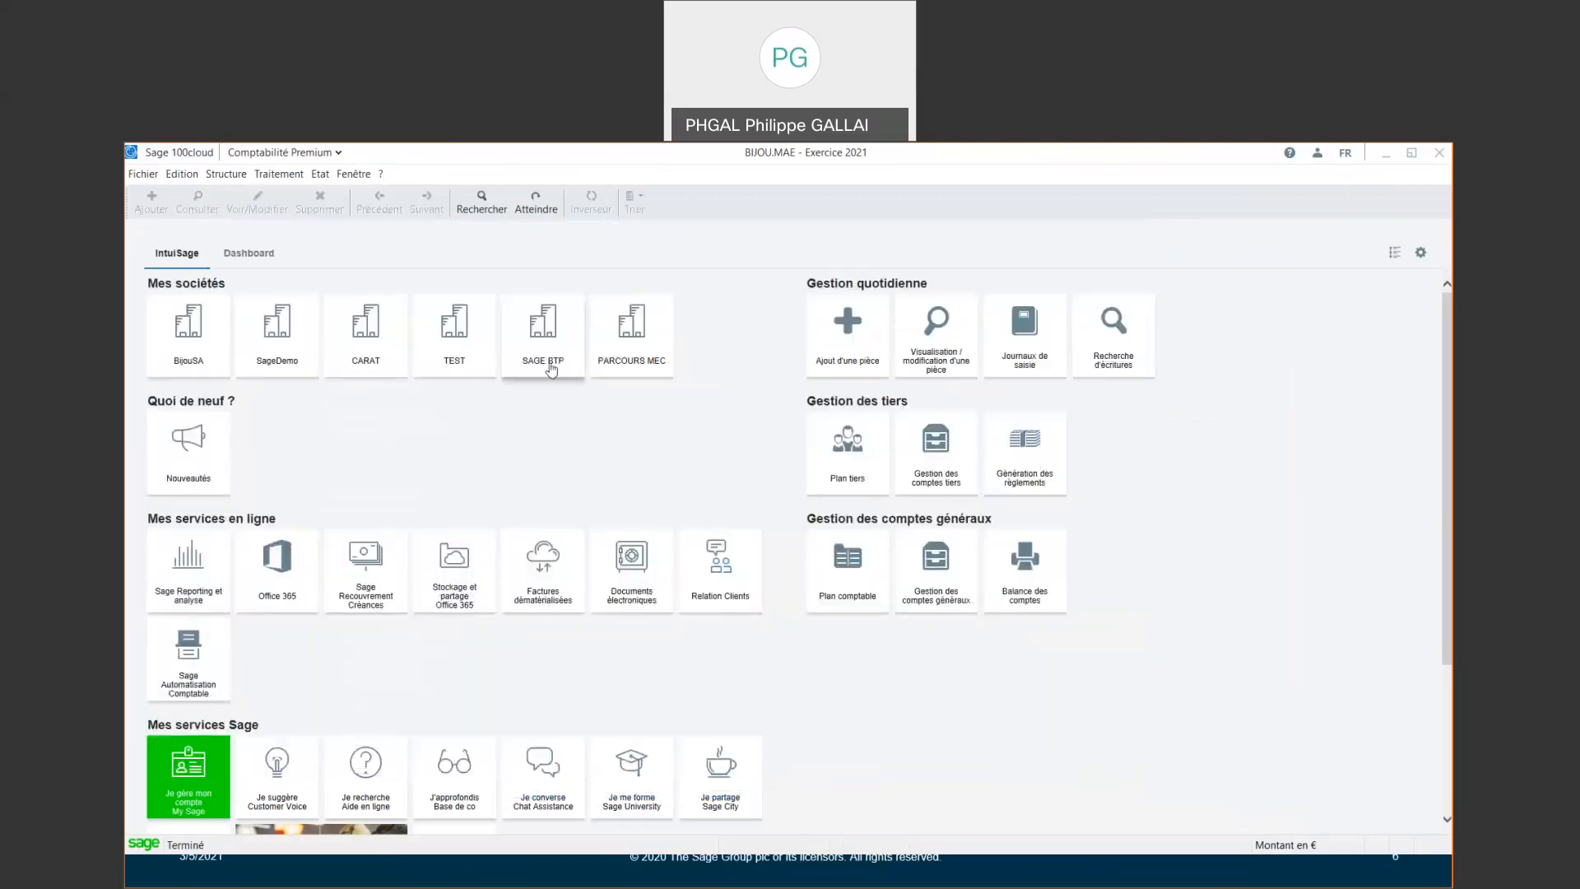
Open the Ventes marchandises journal for févr.21 from the list of open journals (Ouverts) and maximise it
{"action": "left_click", "coordinate": [282, 176]}
{"action": "mouse_move", "coordinate": [238, 176]}
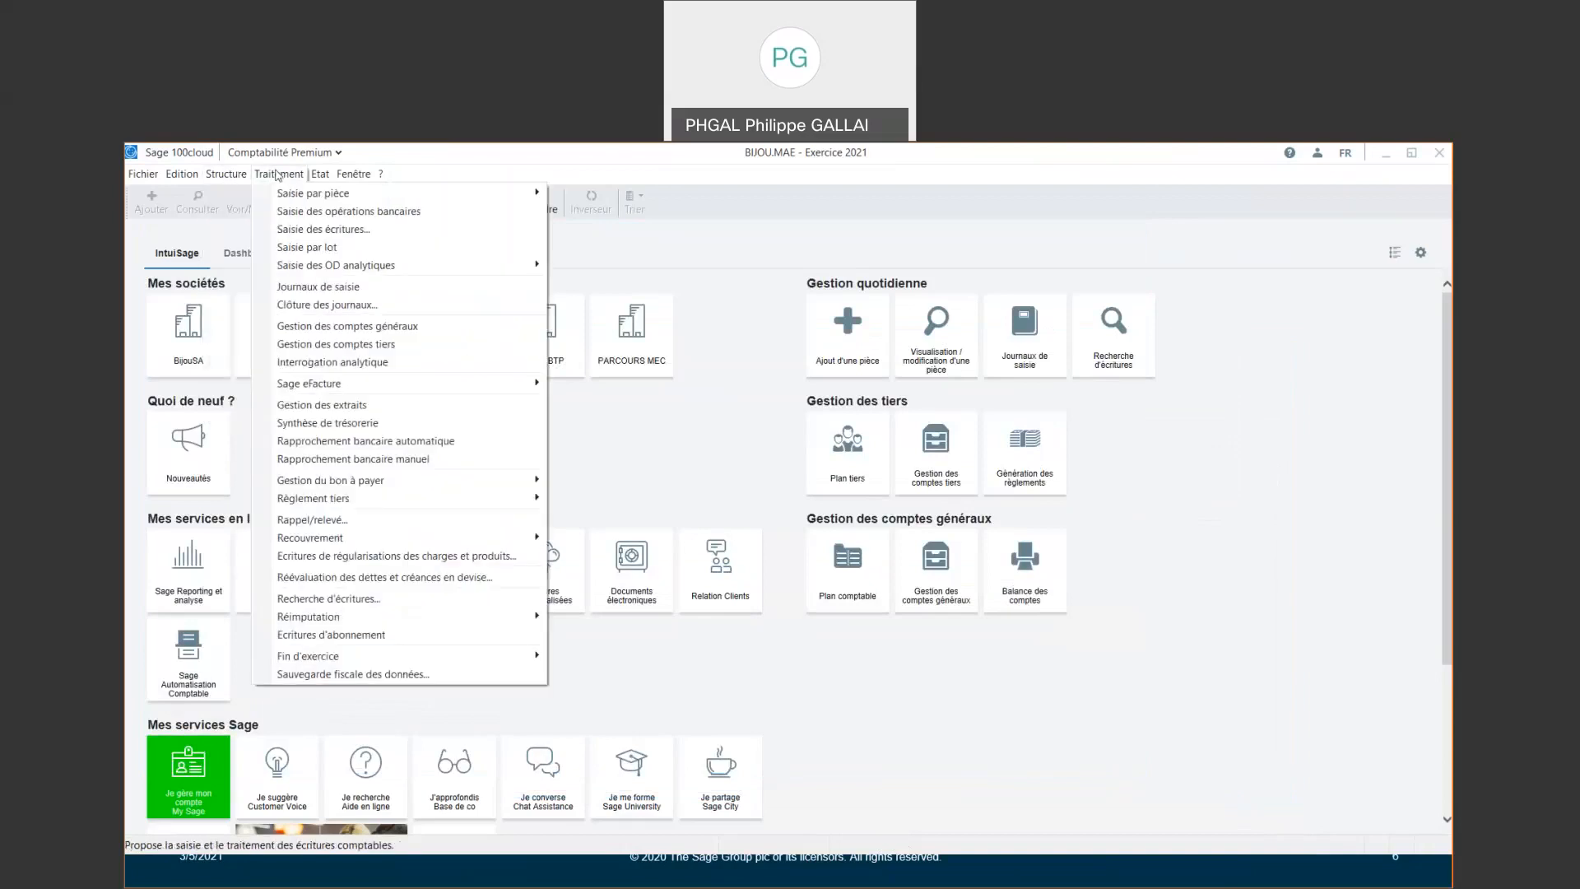
{"action": "left_click", "coordinate": [278, 175]}
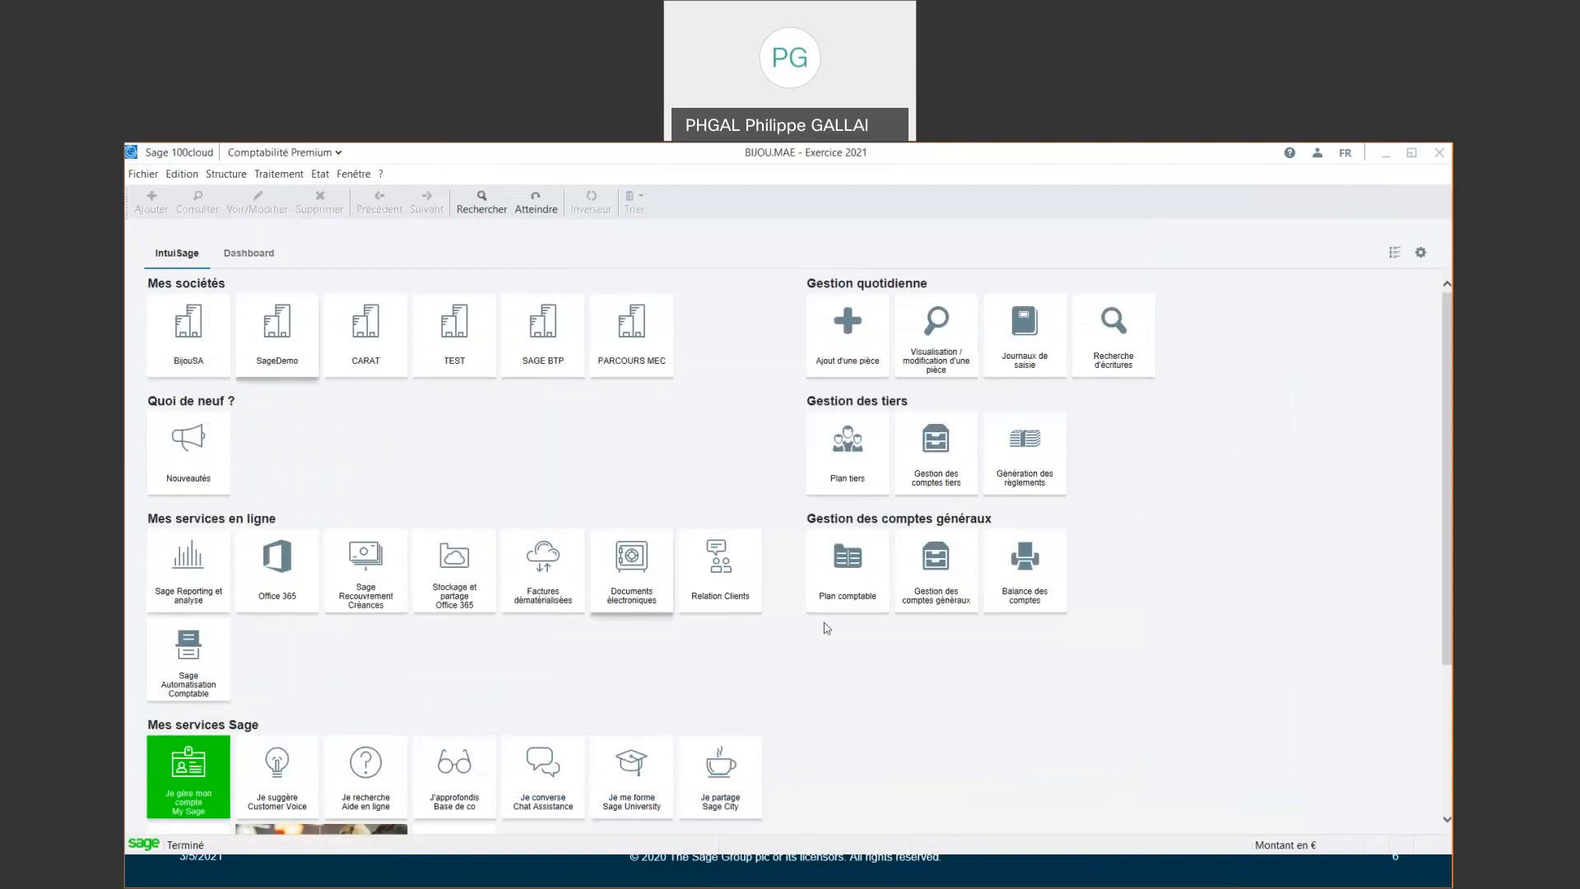
{"action": "left_click", "coordinate": [1033, 335]}
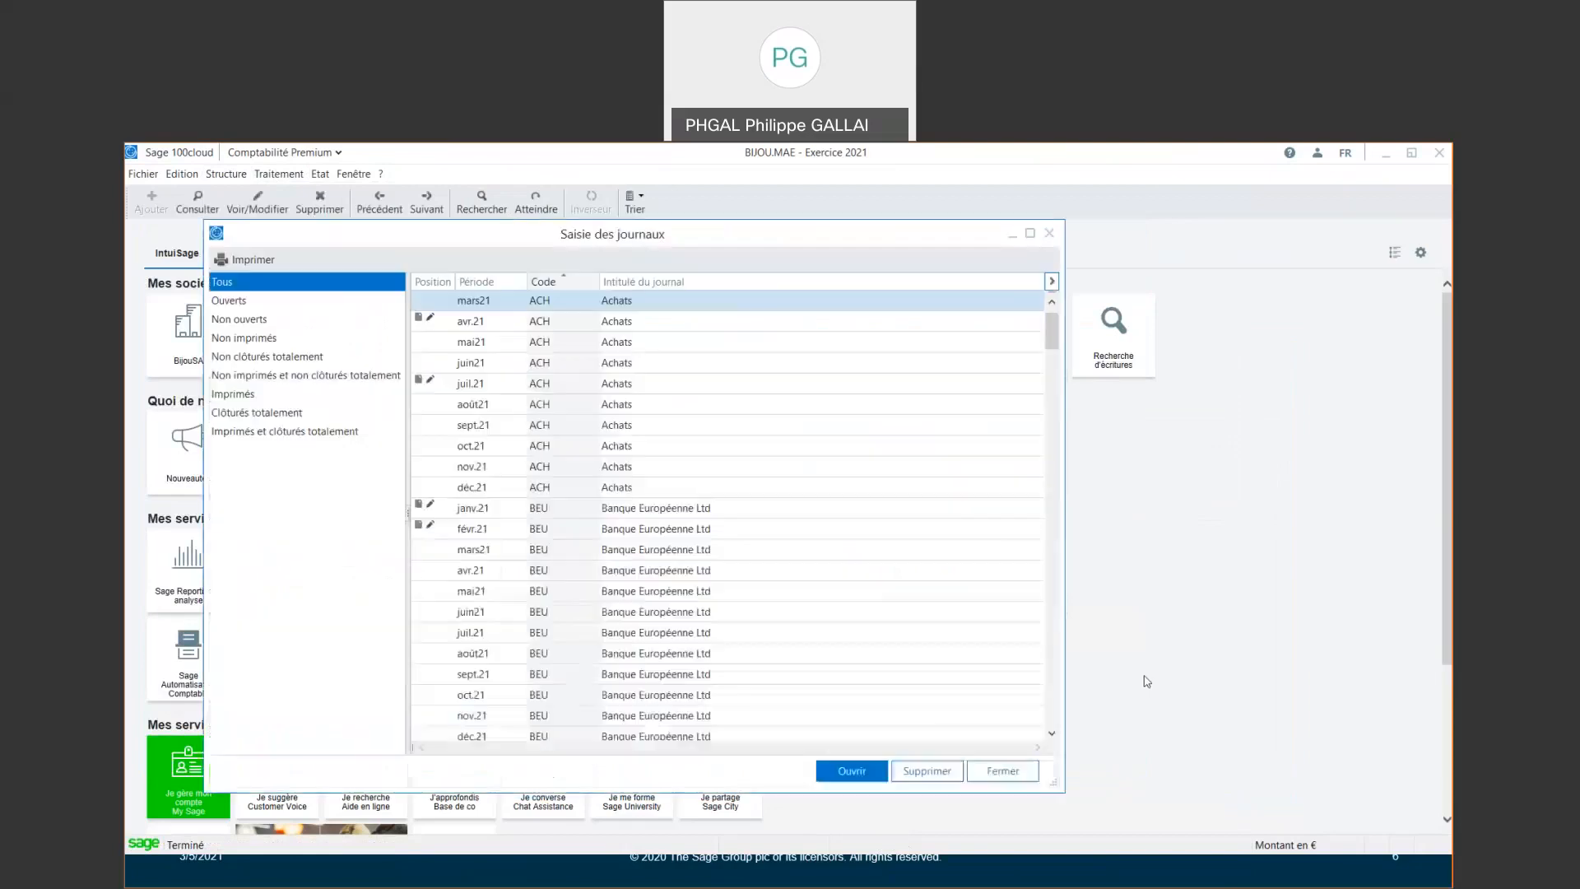
{"action": "left_click", "coordinate": [255, 302]}
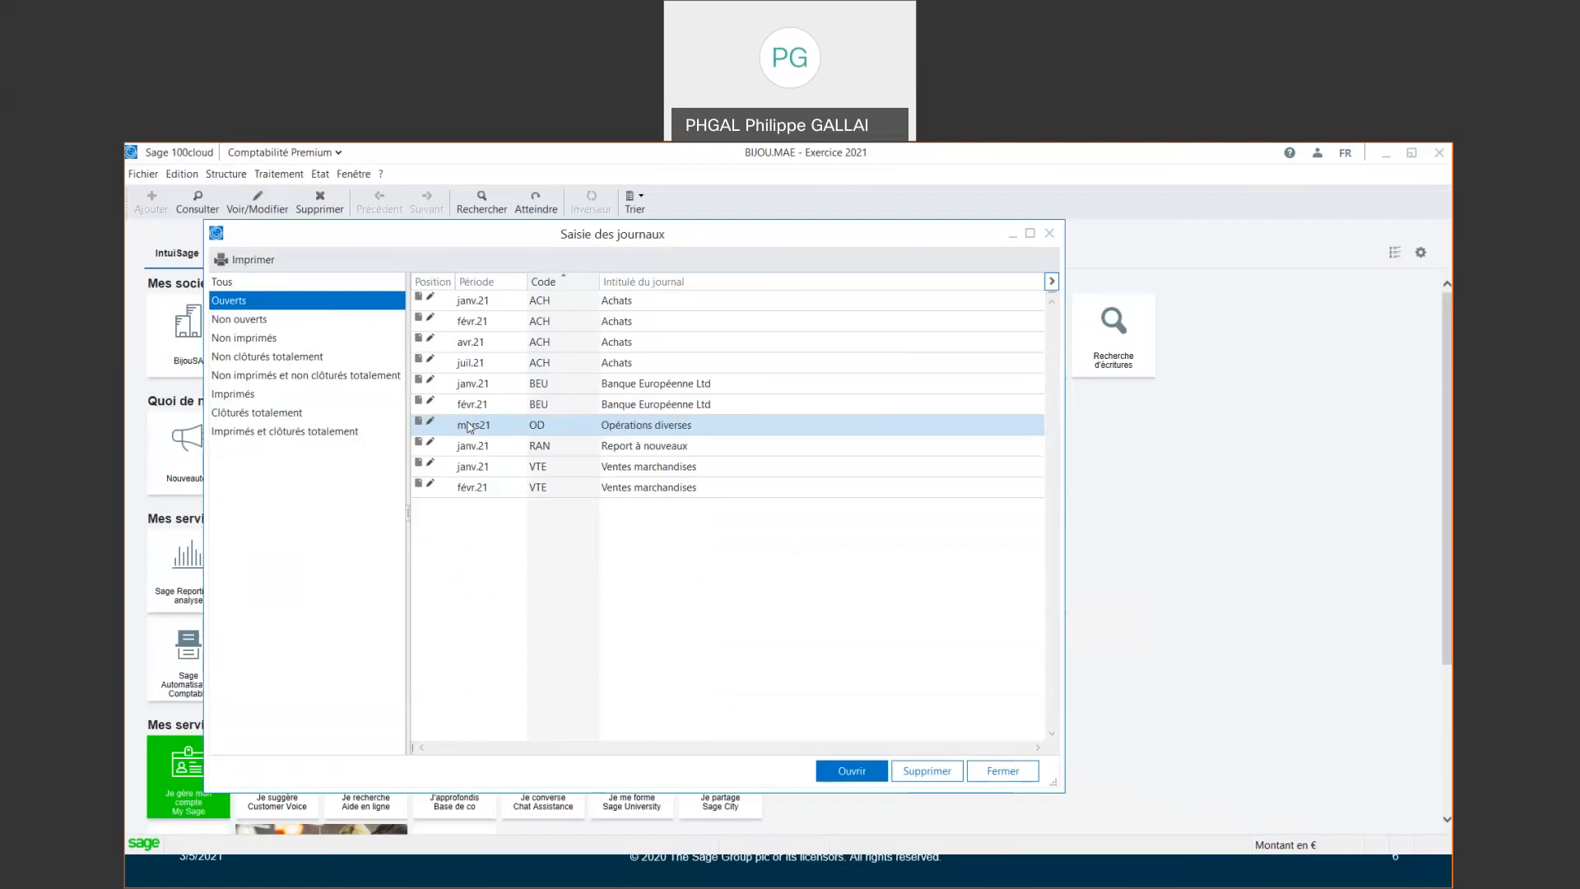
{"action": "double_click", "coordinate": [544, 492]}
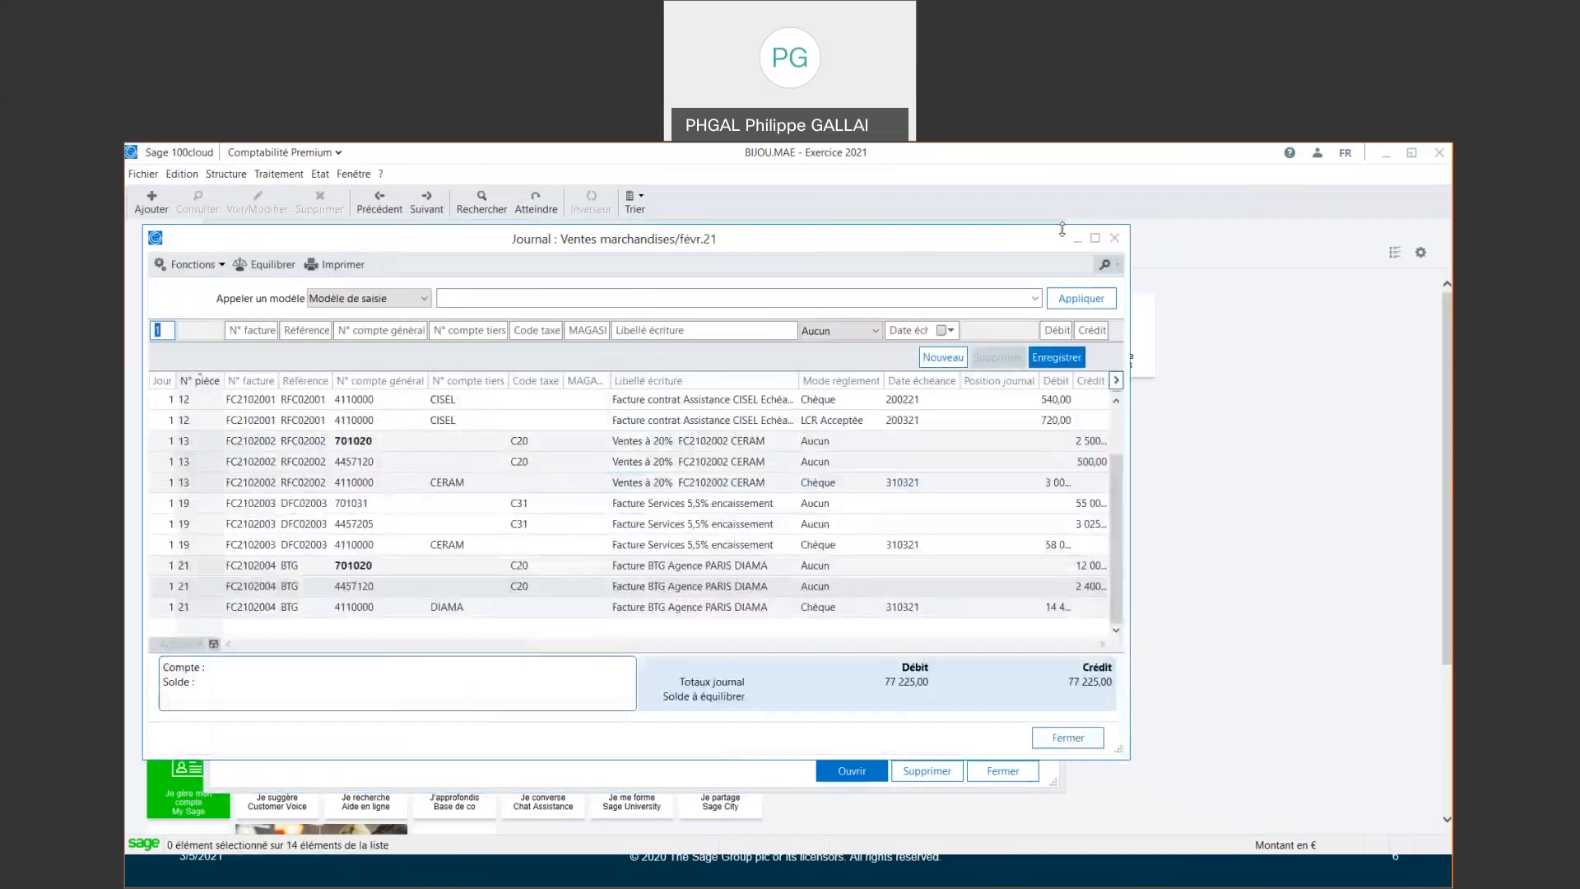
{"action": "left_click", "coordinate": [1097, 239]}
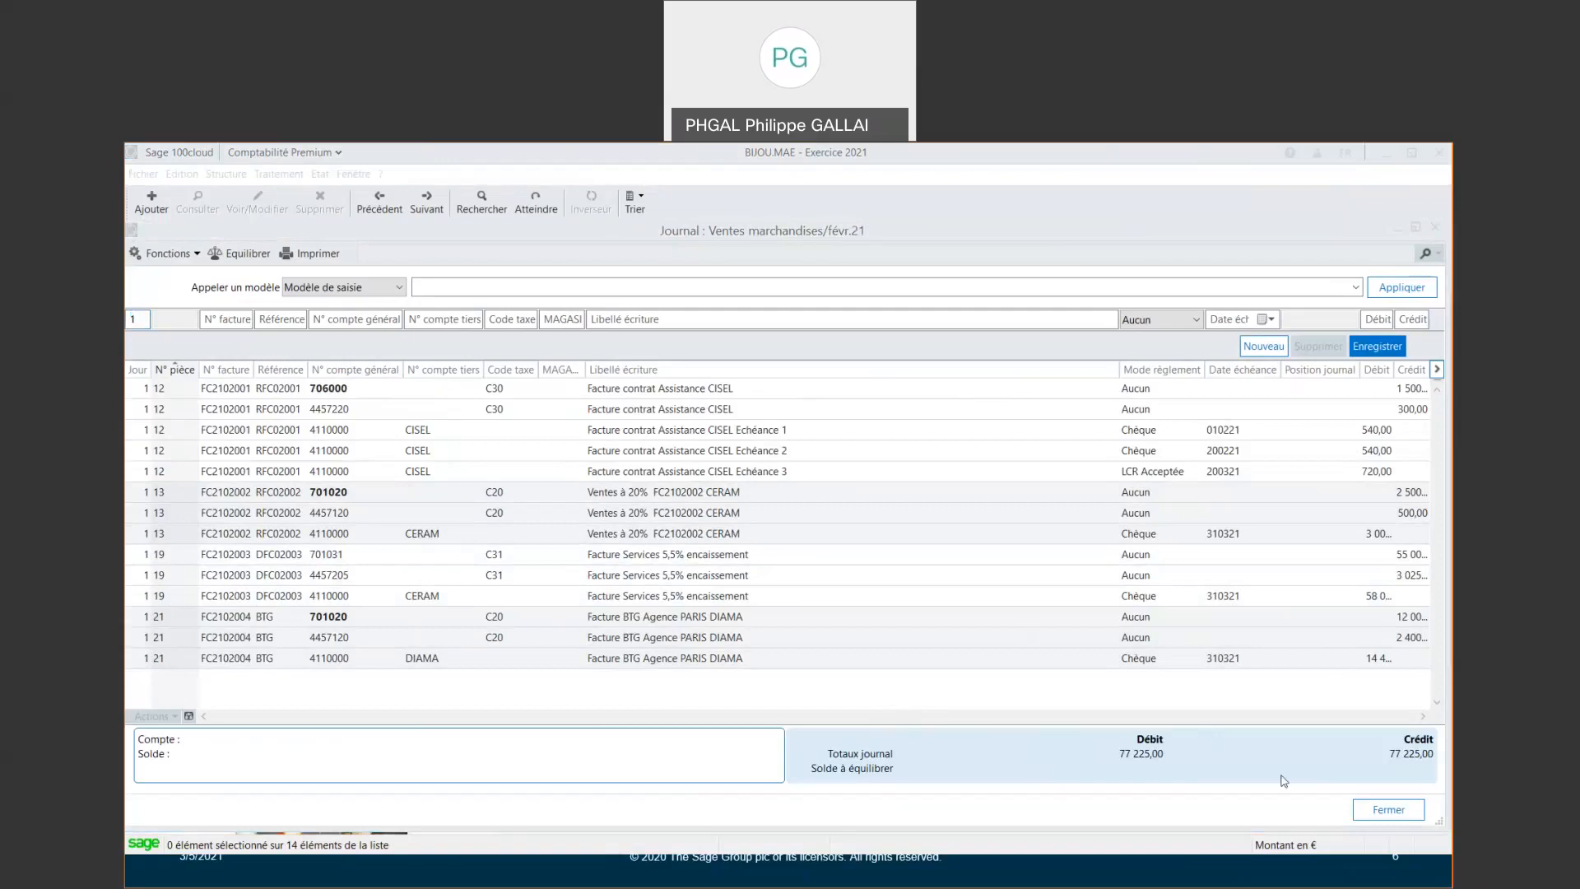
Examine the lines of the existing sales invoices in the journal, including pieces 21, 19, 12 and 13
{"action": "left_click", "coordinate": [693, 623]}
{"action": "left_click", "coordinate": [693, 630]}
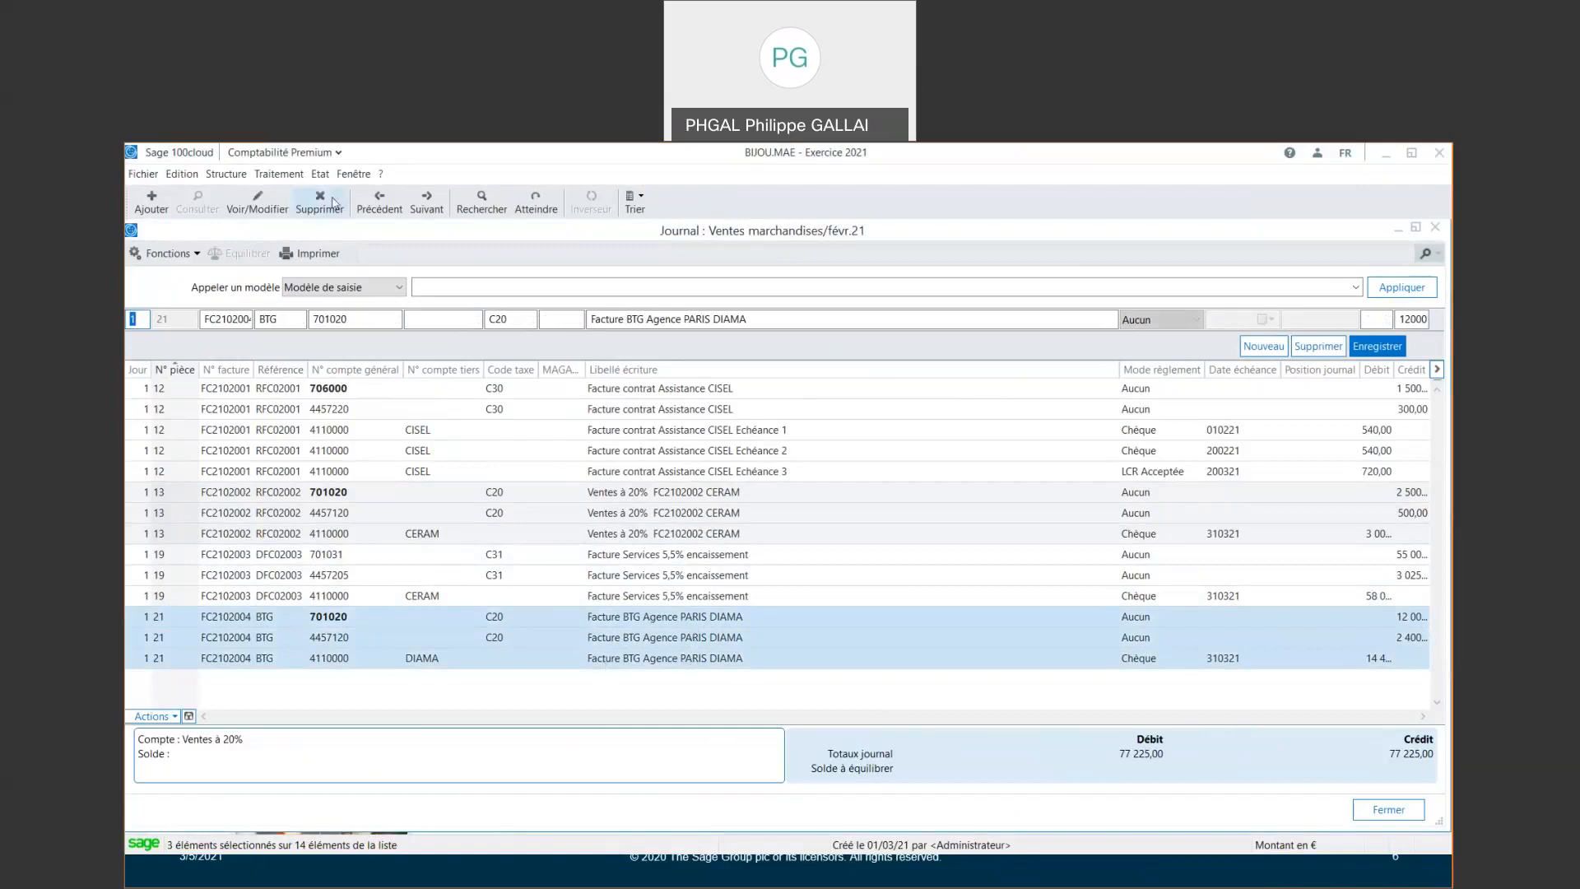
{"action": "left_click", "coordinate": [783, 597]}
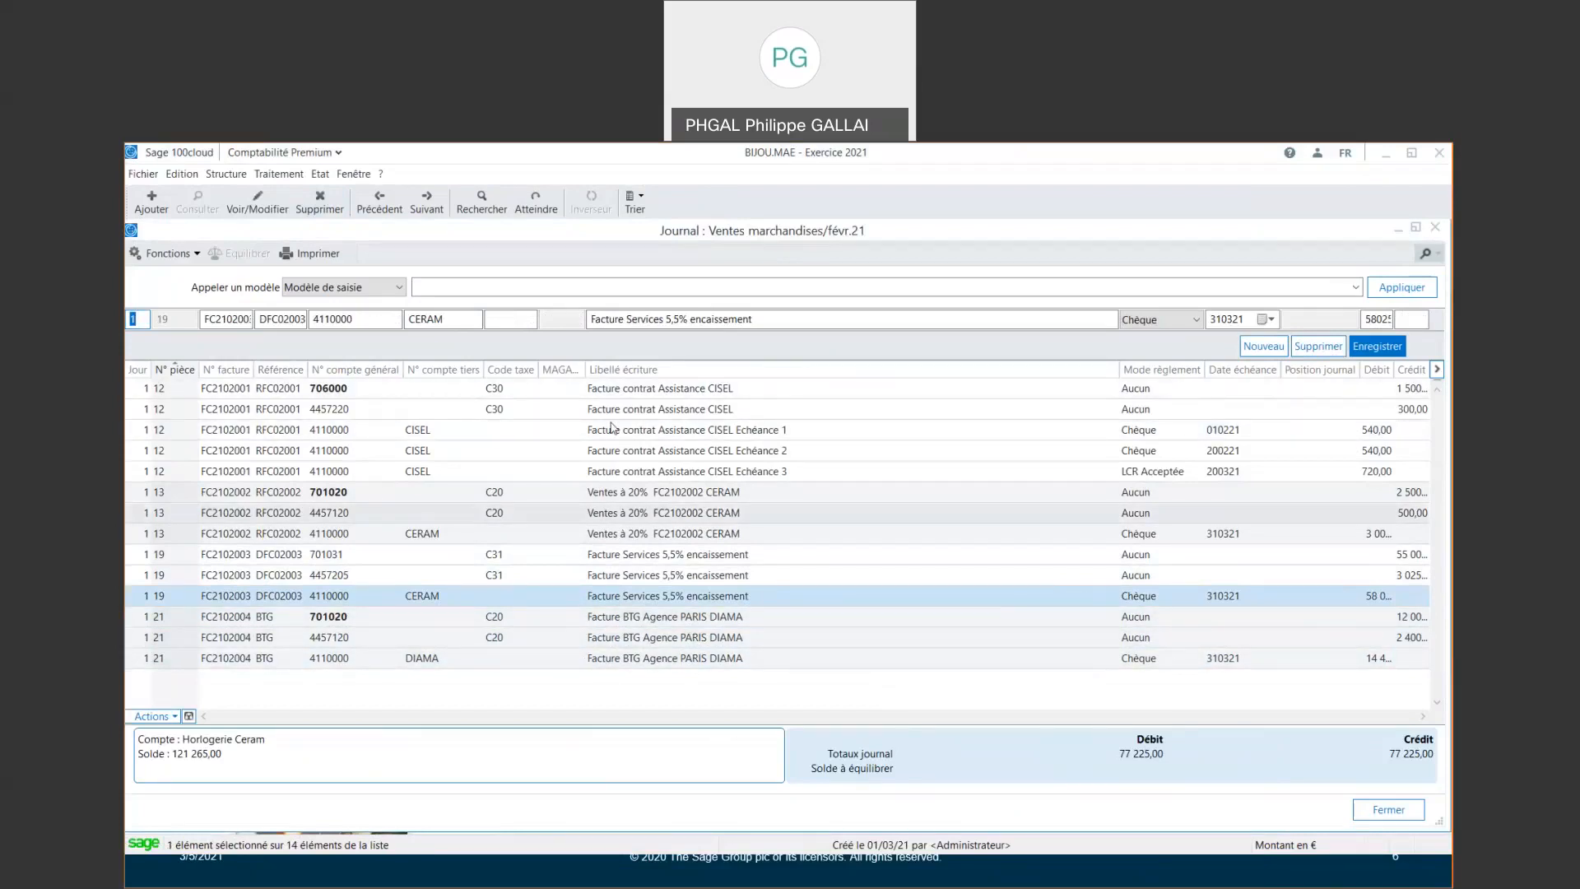
{"action": "left_click", "coordinate": [620, 450]}
{"action": "left_click", "coordinate": [613, 512]}
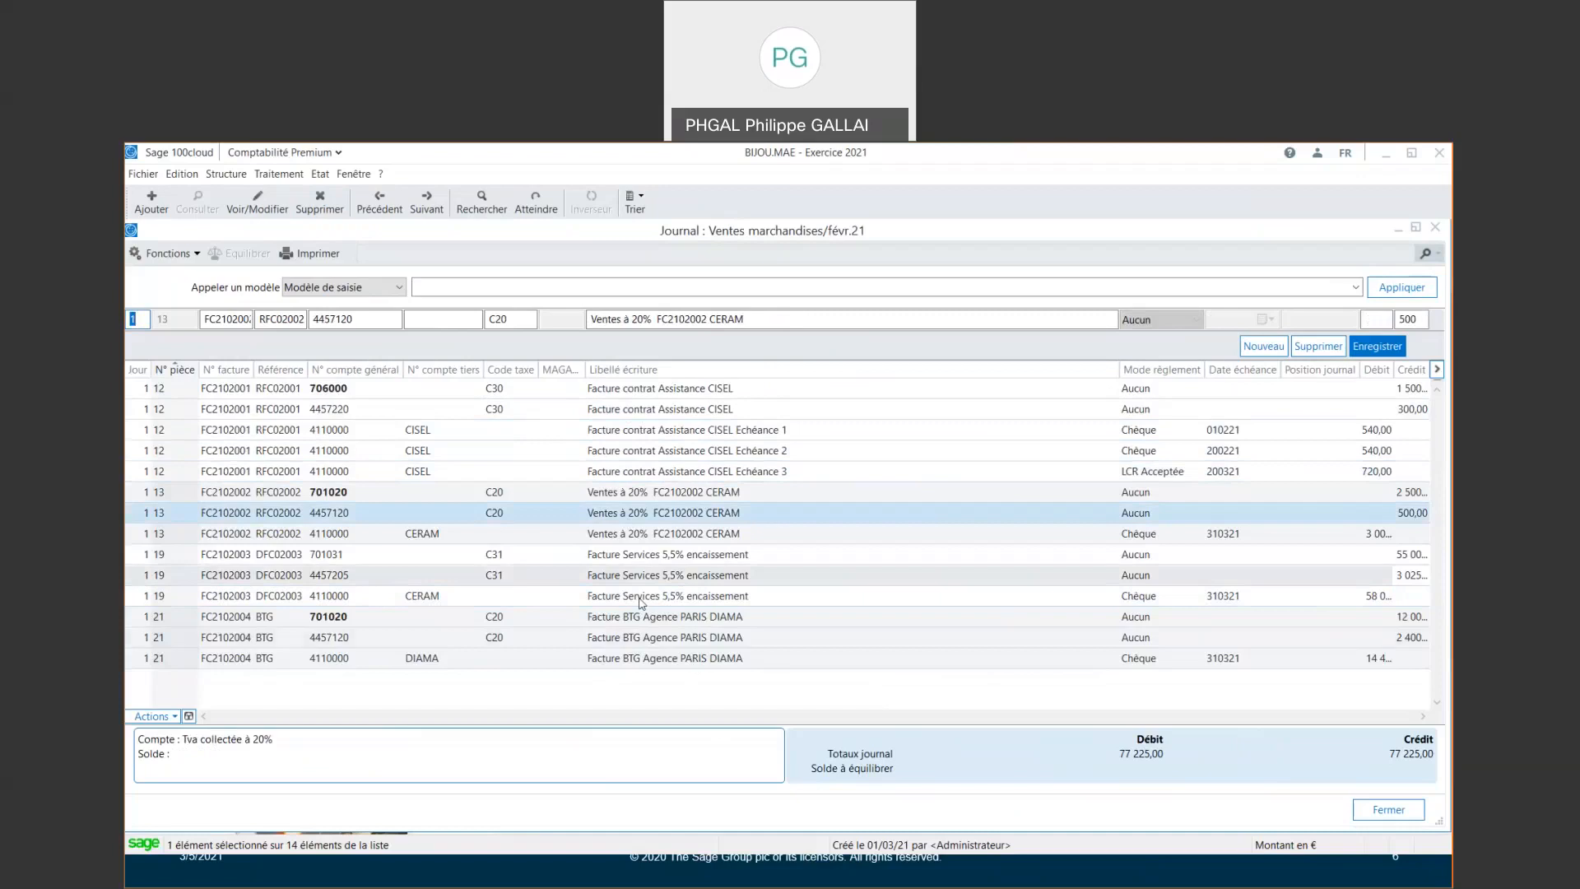
{"action": "left_click", "coordinate": [275, 321]}
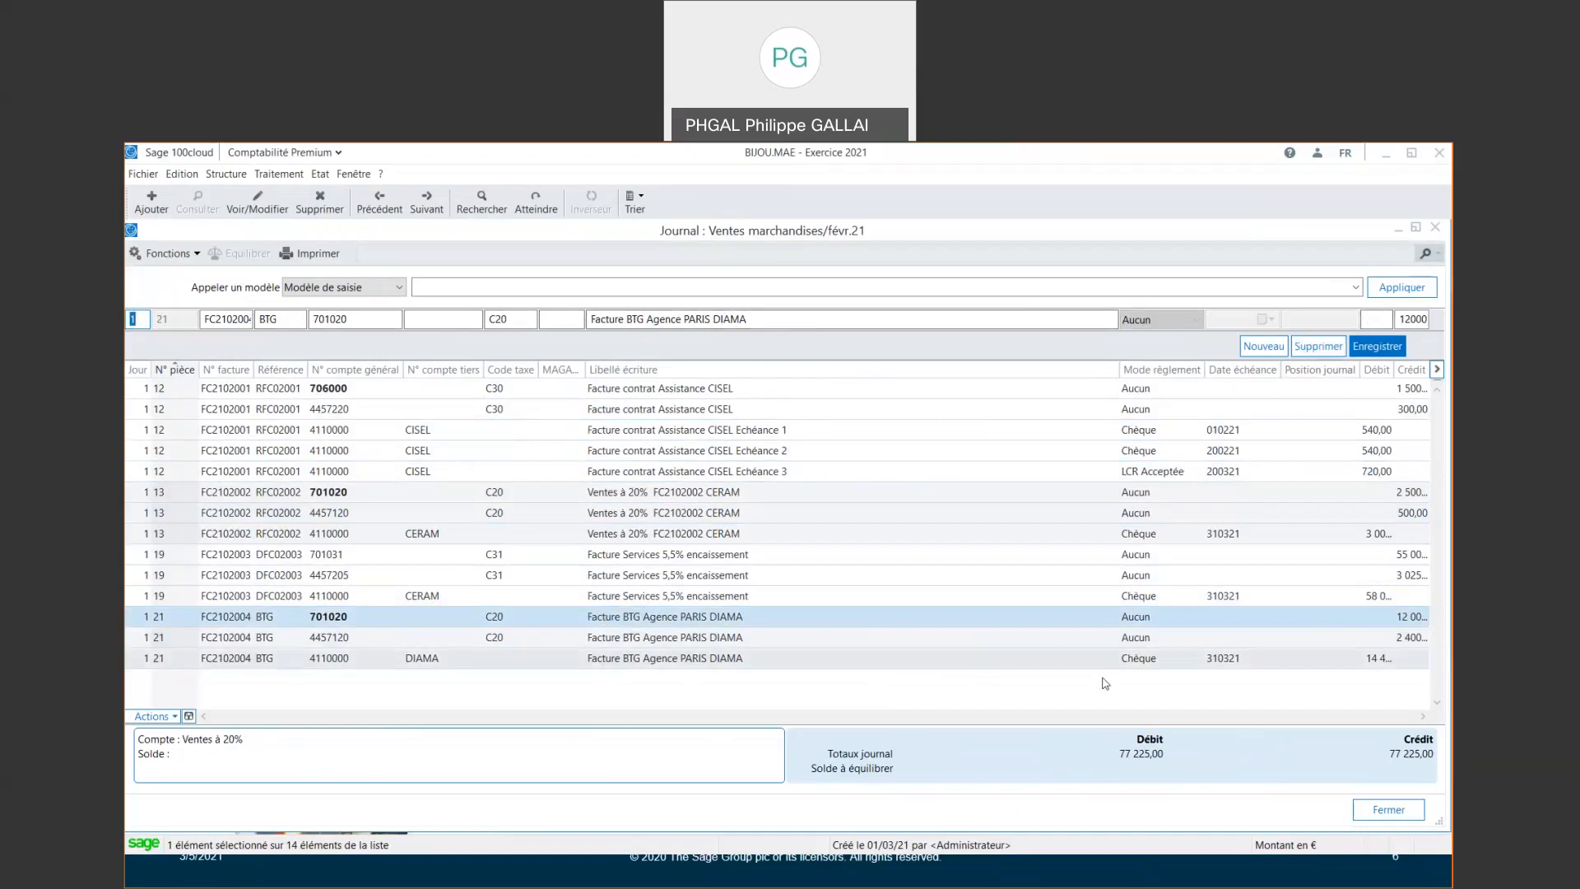
Check the Mode règlement options and the Date échéance on piece 21's DIAMA customer line, then validate the line unchanged
{"action": "left_click", "coordinate": [1139, 664]}
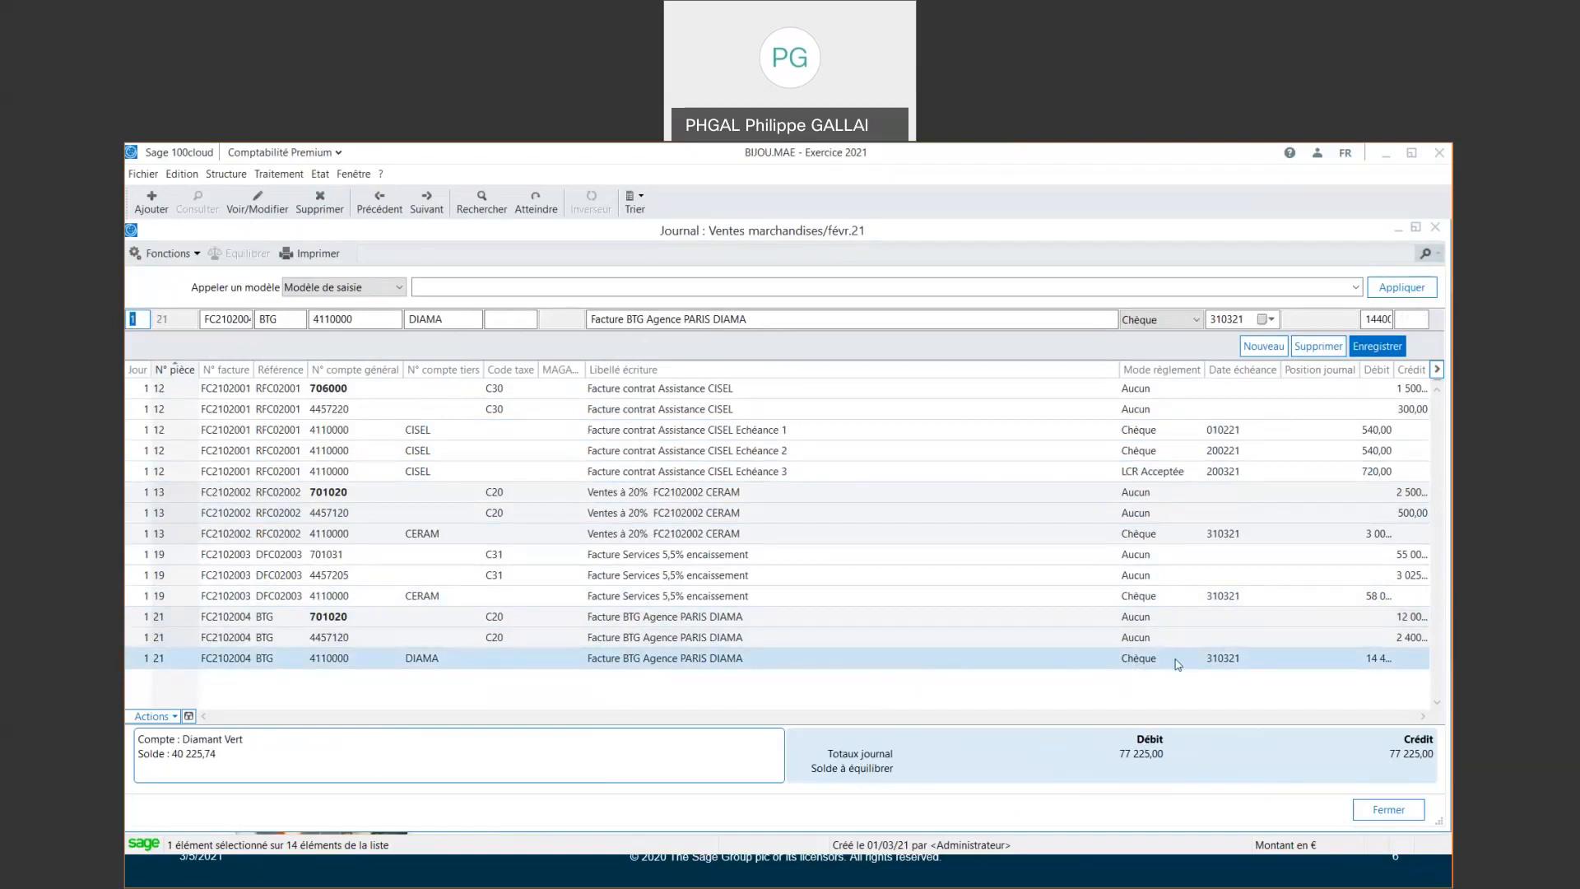
{"action": "left_click", "coordinate": [1175, 326]}
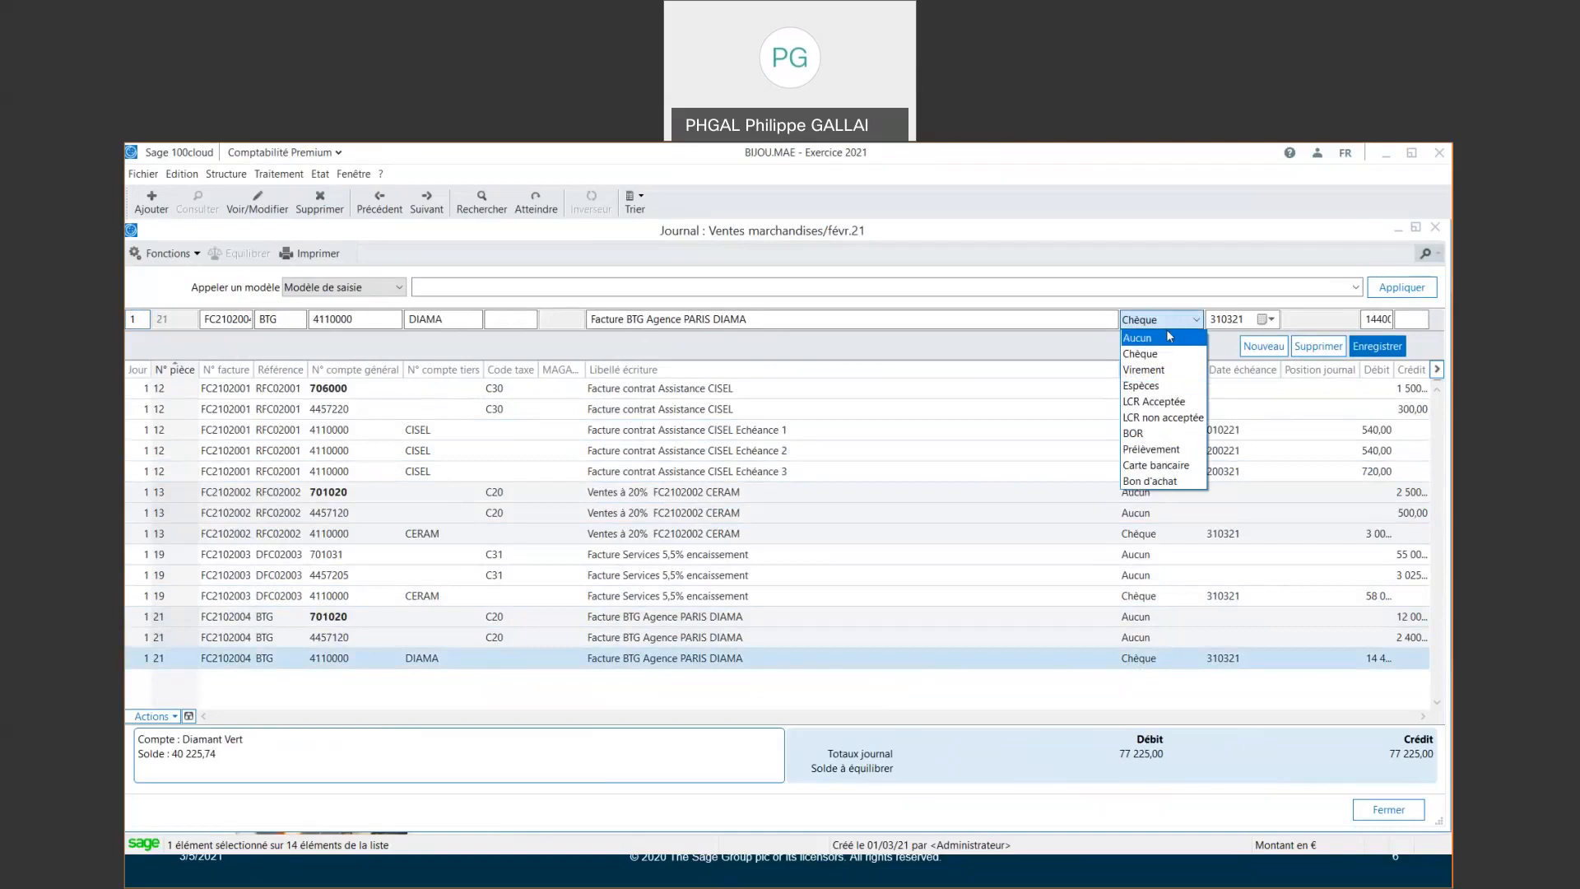
{"action": "left_click", "coordinate": [1038, 354]}
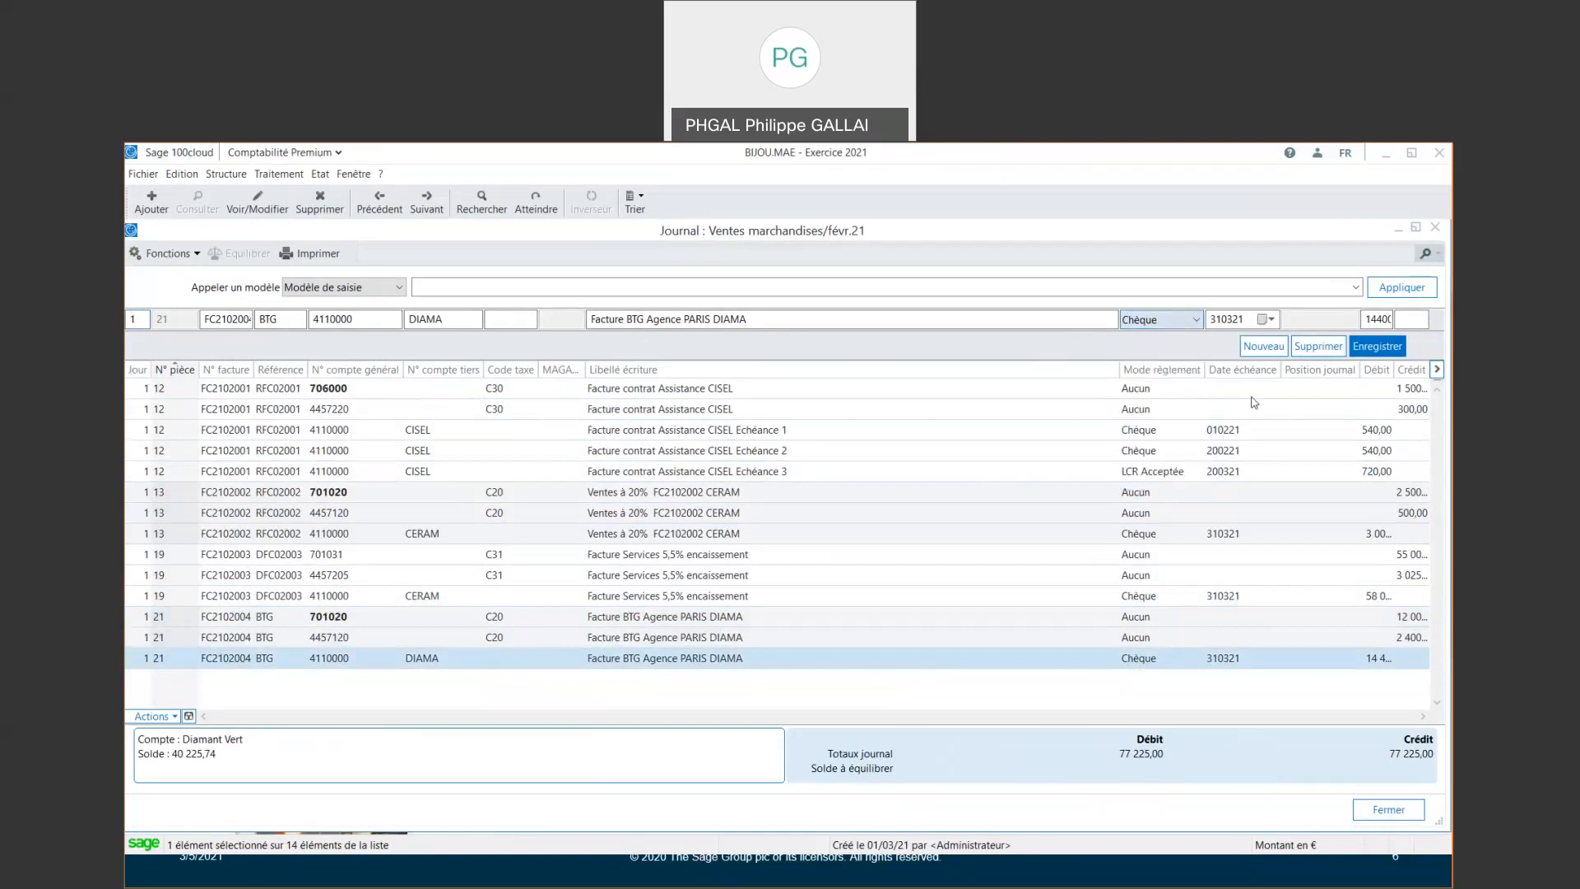
{"action": "left_click", "coordinate": [1272, 320]}
{"action": "left_click", "coordinate": [1273, 319]}
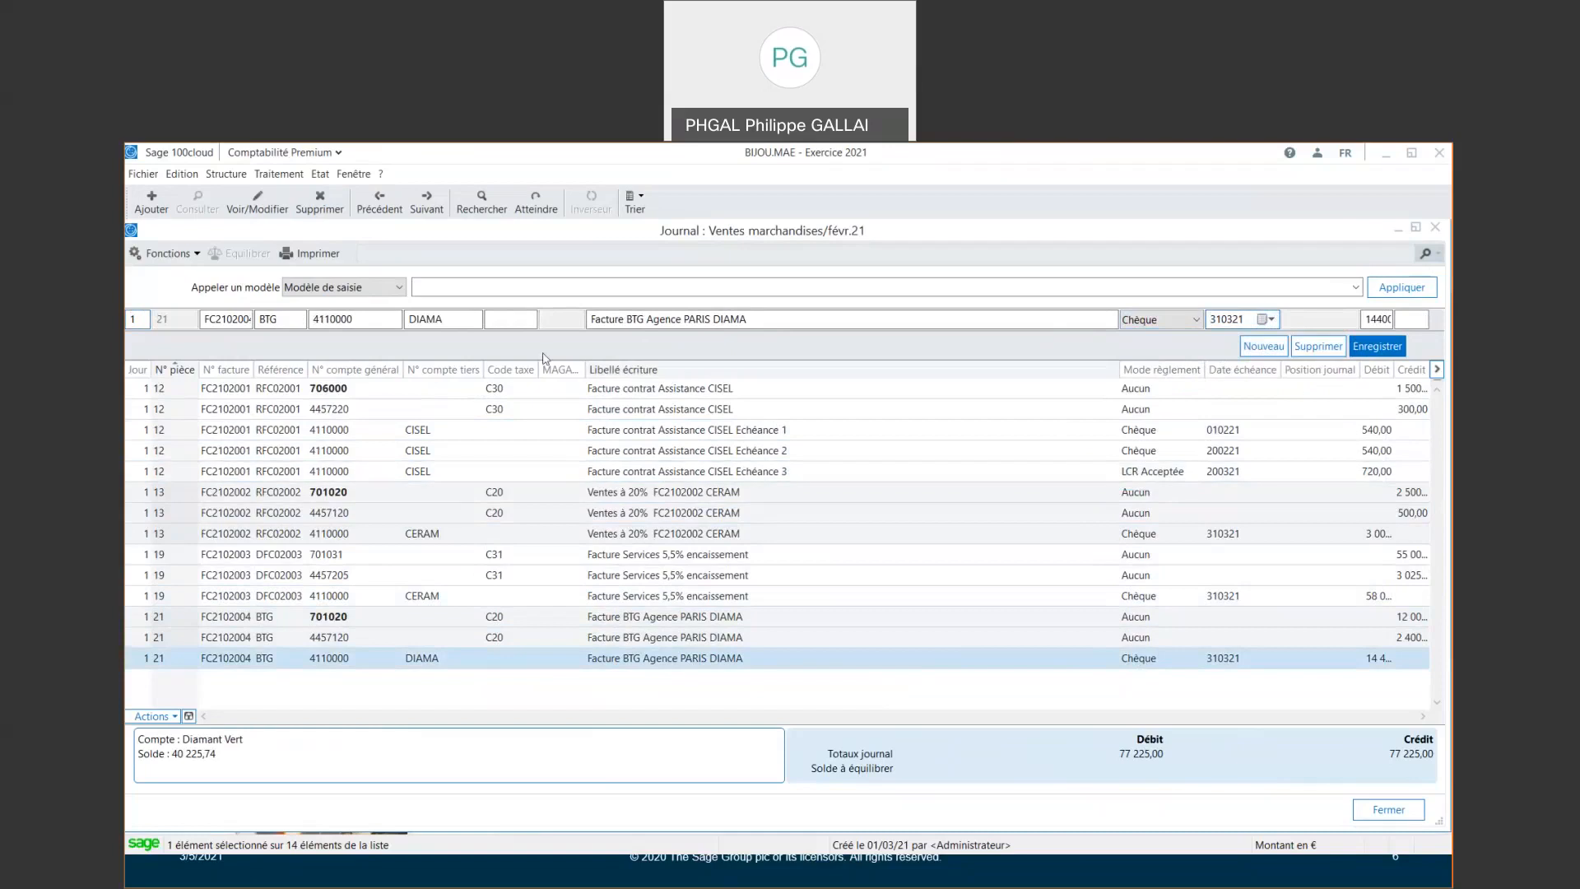
{"action": "key", "text": "Return"}
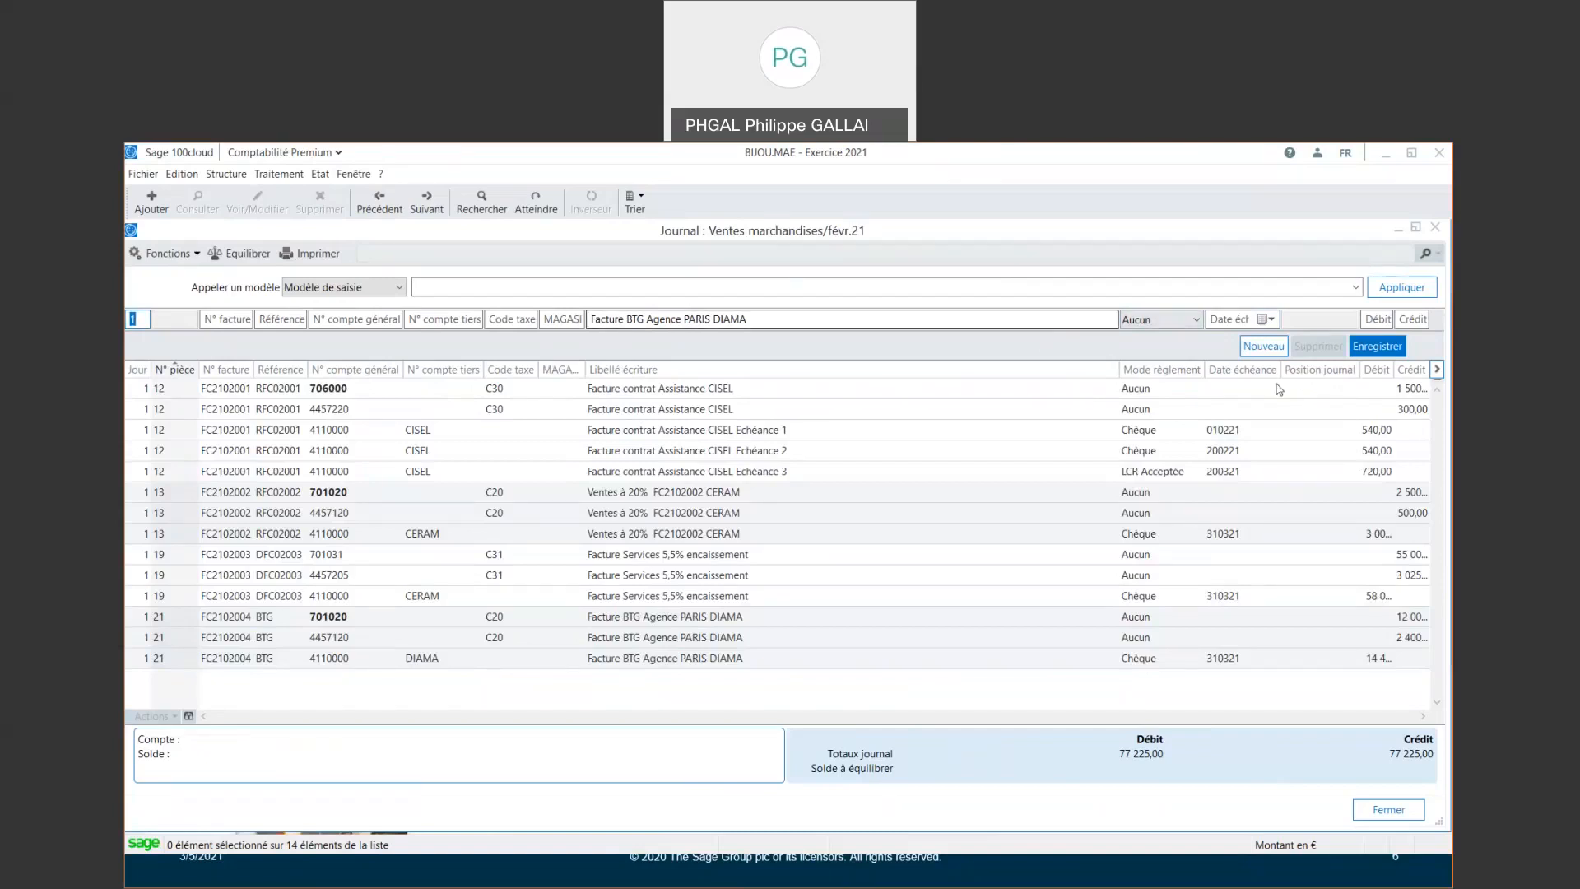
View the available and selected columns in the journal's list customisation, then close it
{"action": "mouse_move", "coordinate": [1251, 377]}
{"action": "left_mouse_down"}
{"action": "mouse_move", "coordinate": [1127, 366]}
{"action": "mouse_move", "coordinate": [1243, 362]}
{"action": "left_mouse_up"}
{"action": "left_click", "coordinate": [1437, 370]}
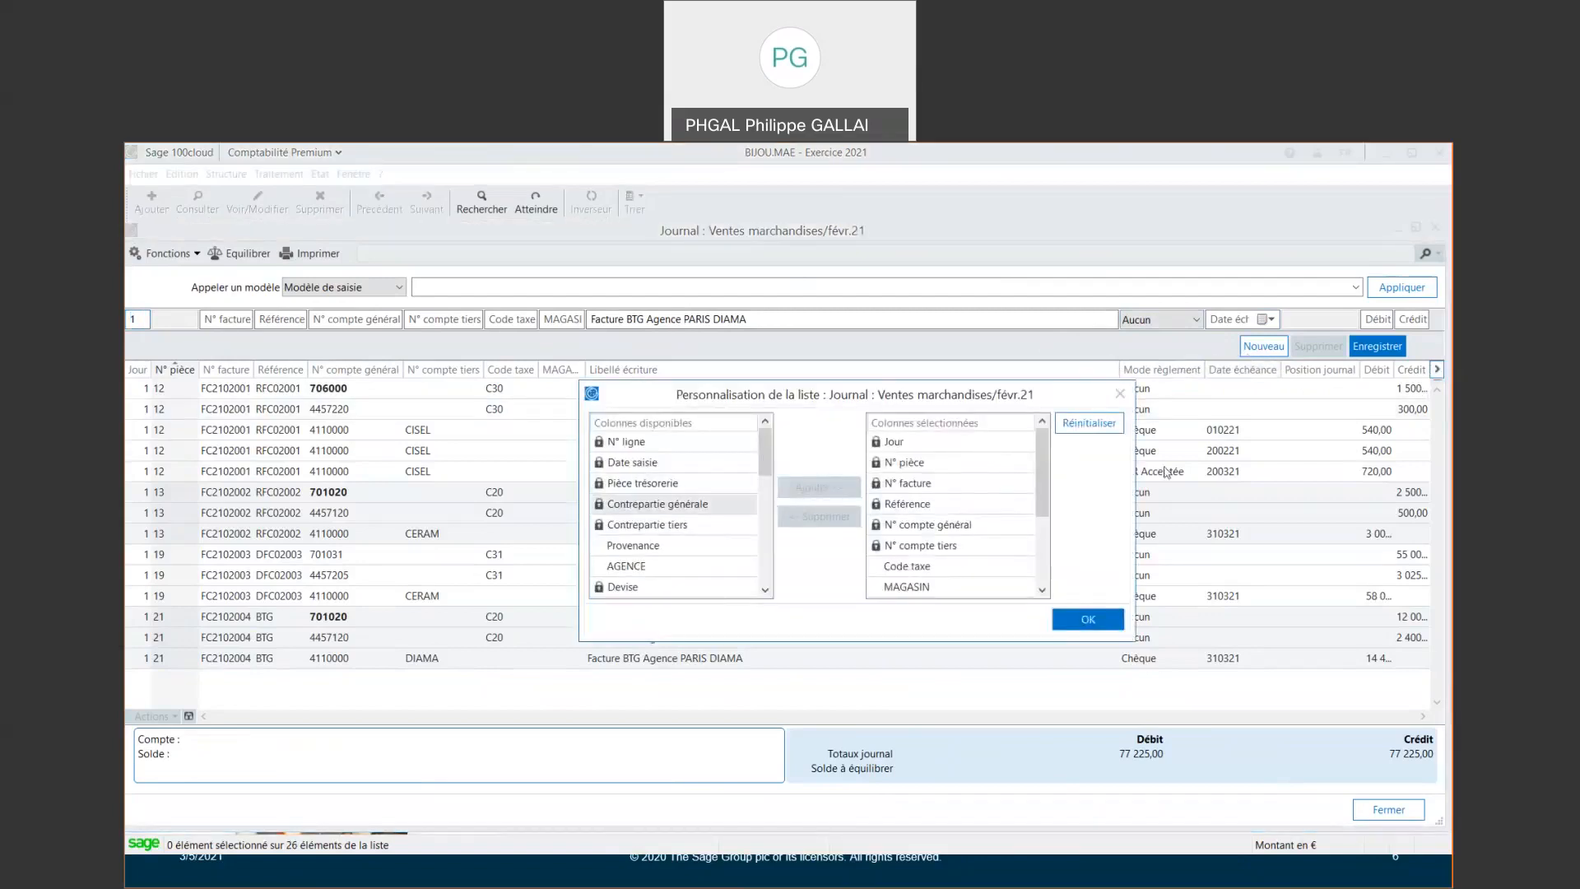
{"action": "left_click", "coordinate": [1119, 399]}
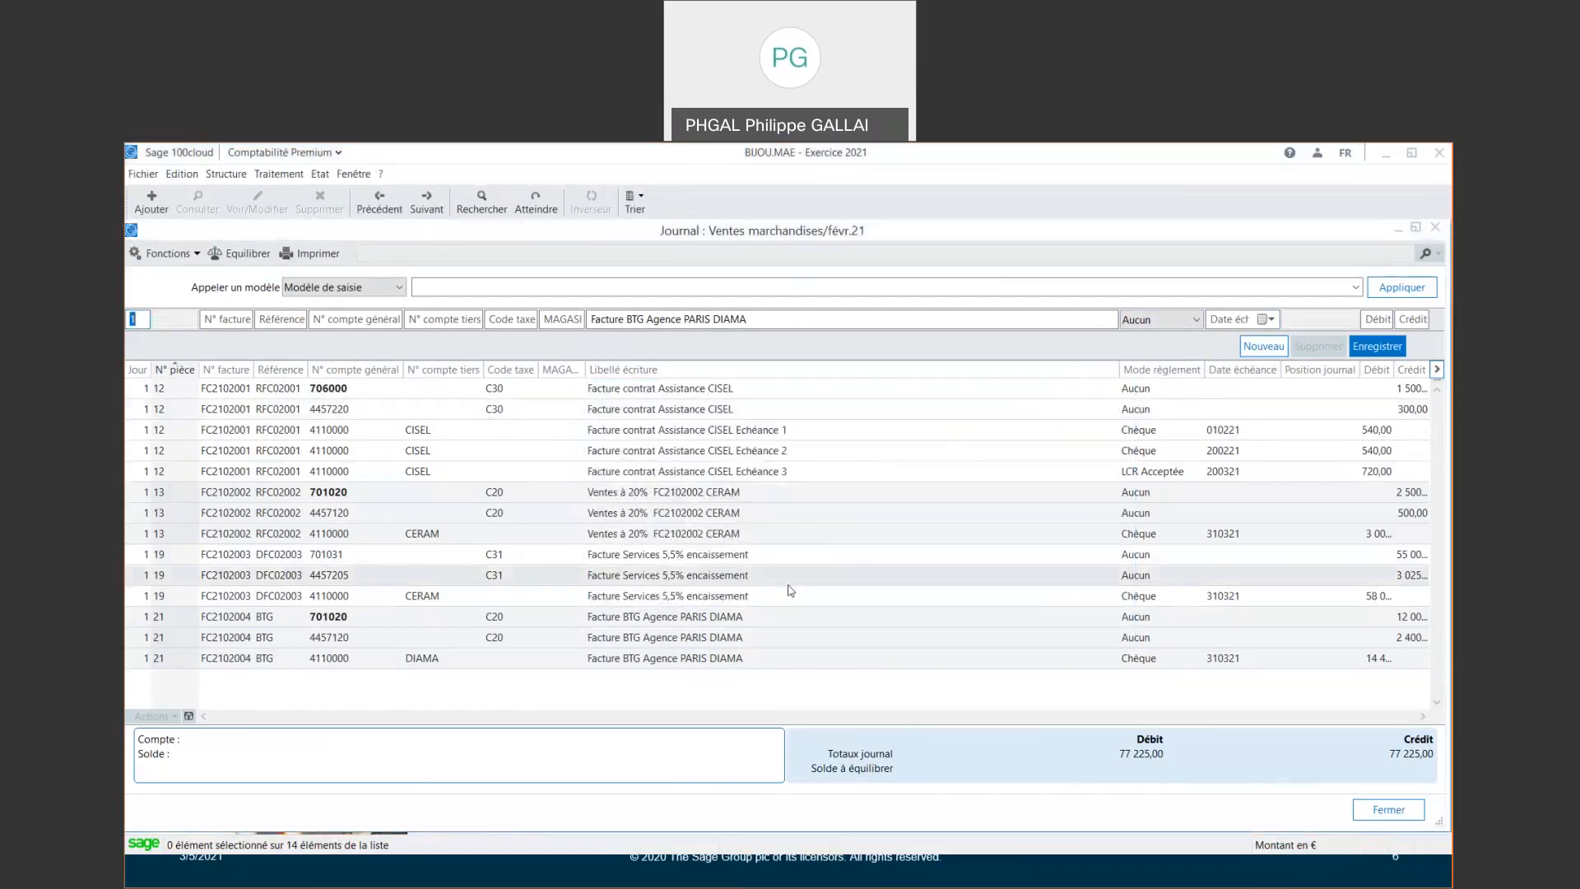
Begin a new journal line with N° facture 55, Référence 55 and general account 701020 Ventes à 20%
{"action": "key", "text": "Tab"}
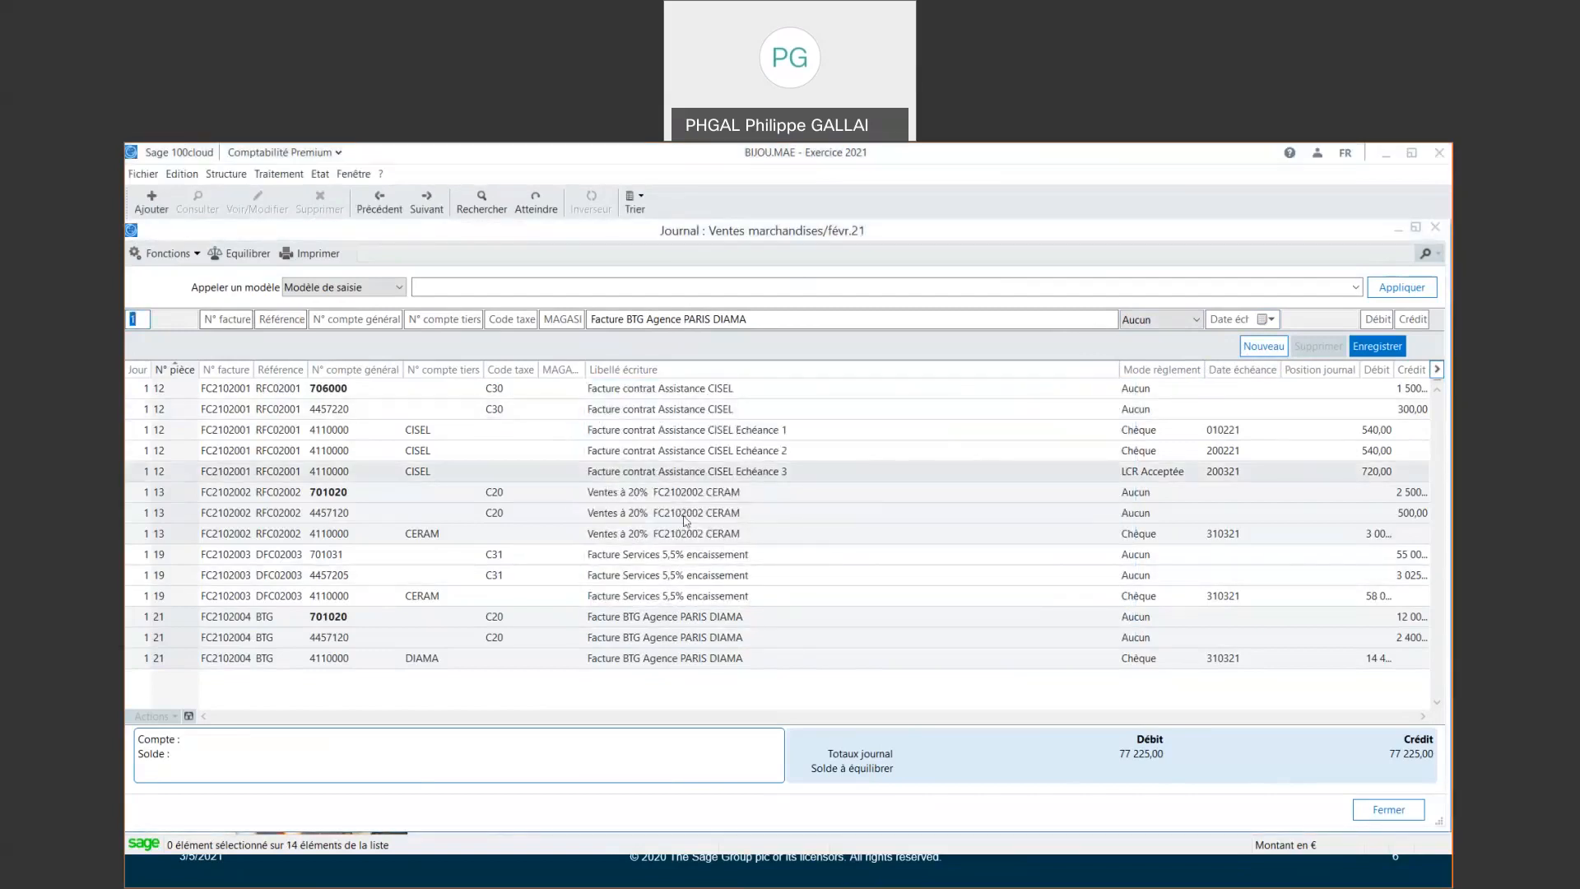
{"action": "type", "text": "55"}
{"action": "key", "text": "Tab"}
{"action": "key", "text": "Tab"}
{"action": "type", "text": "7"}
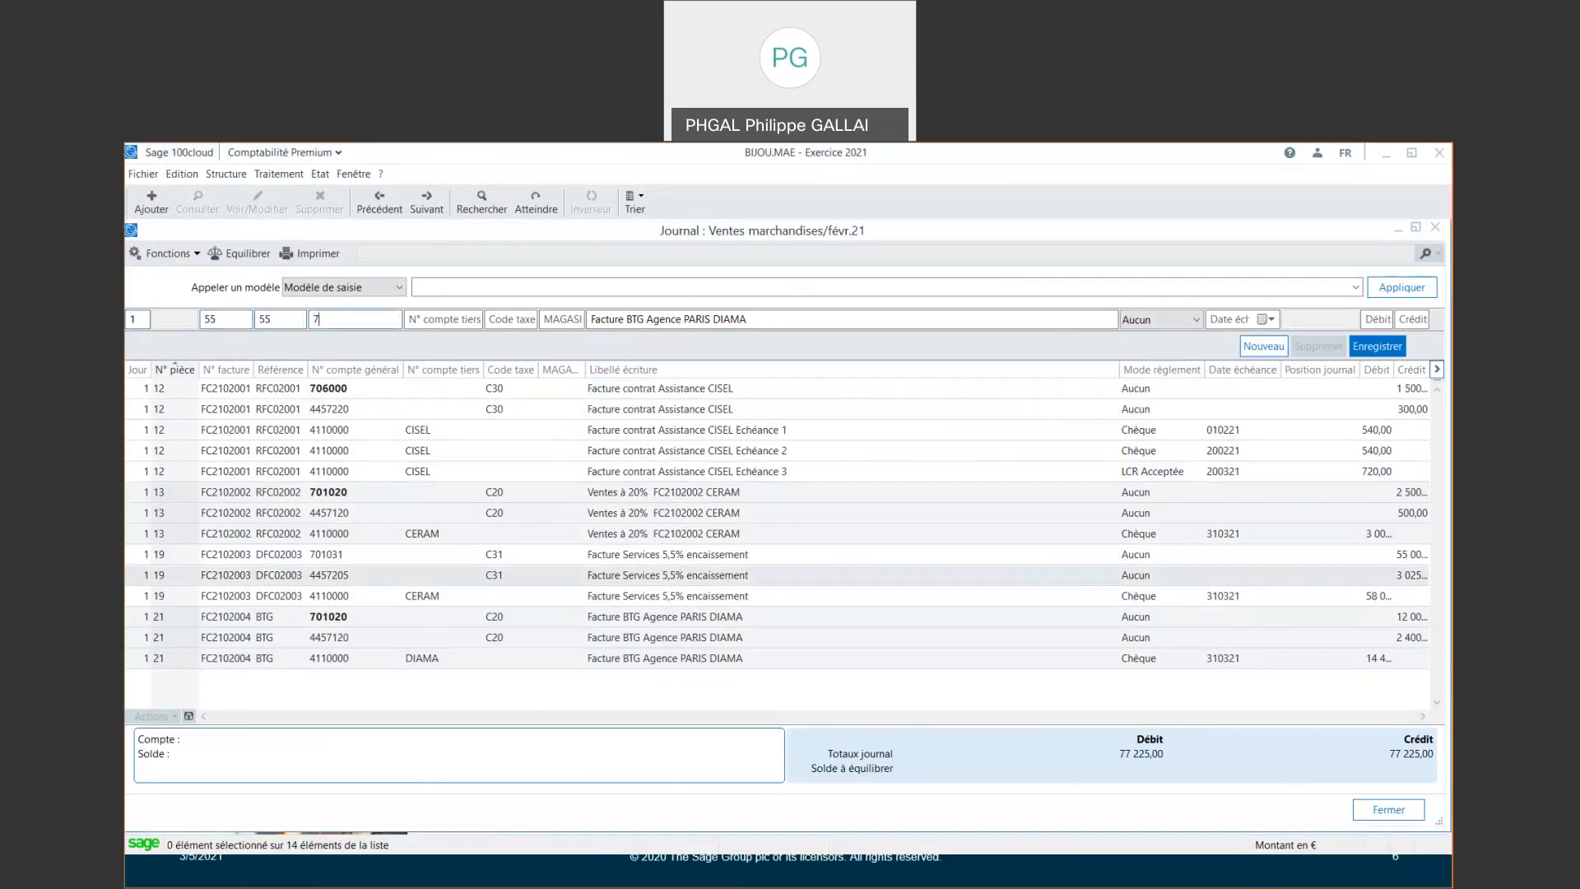
{"action": "type", "text": "01"}
{"action": "key", "text": "Tab"}
{"action": "key", "text": "Down"}
{"action": "key", "text": "Down"}
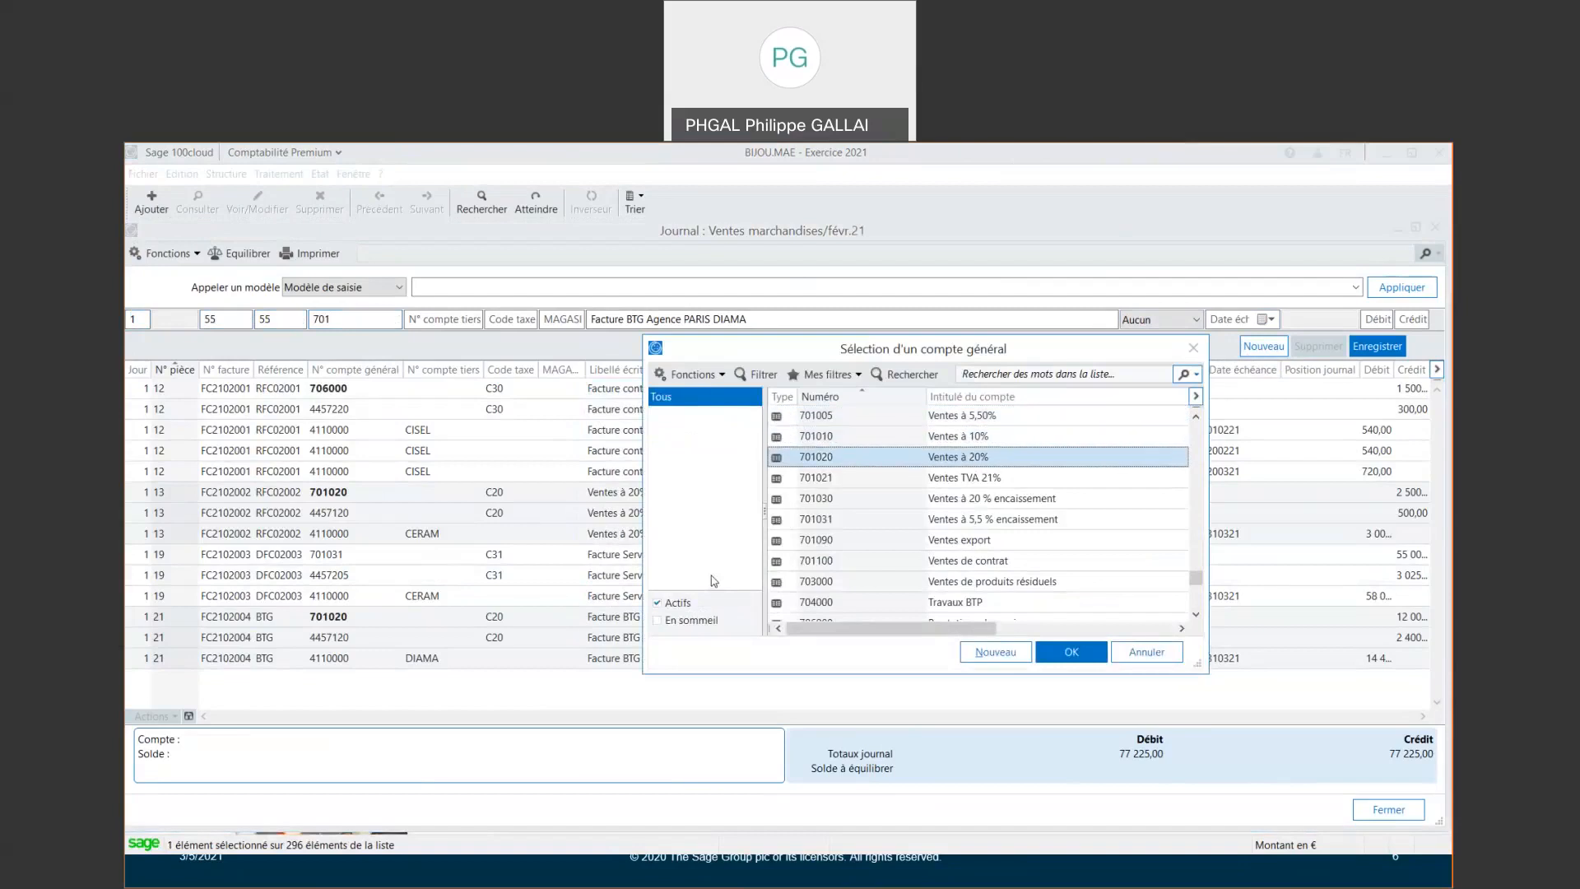
{"action": "key", "text": "Return"}
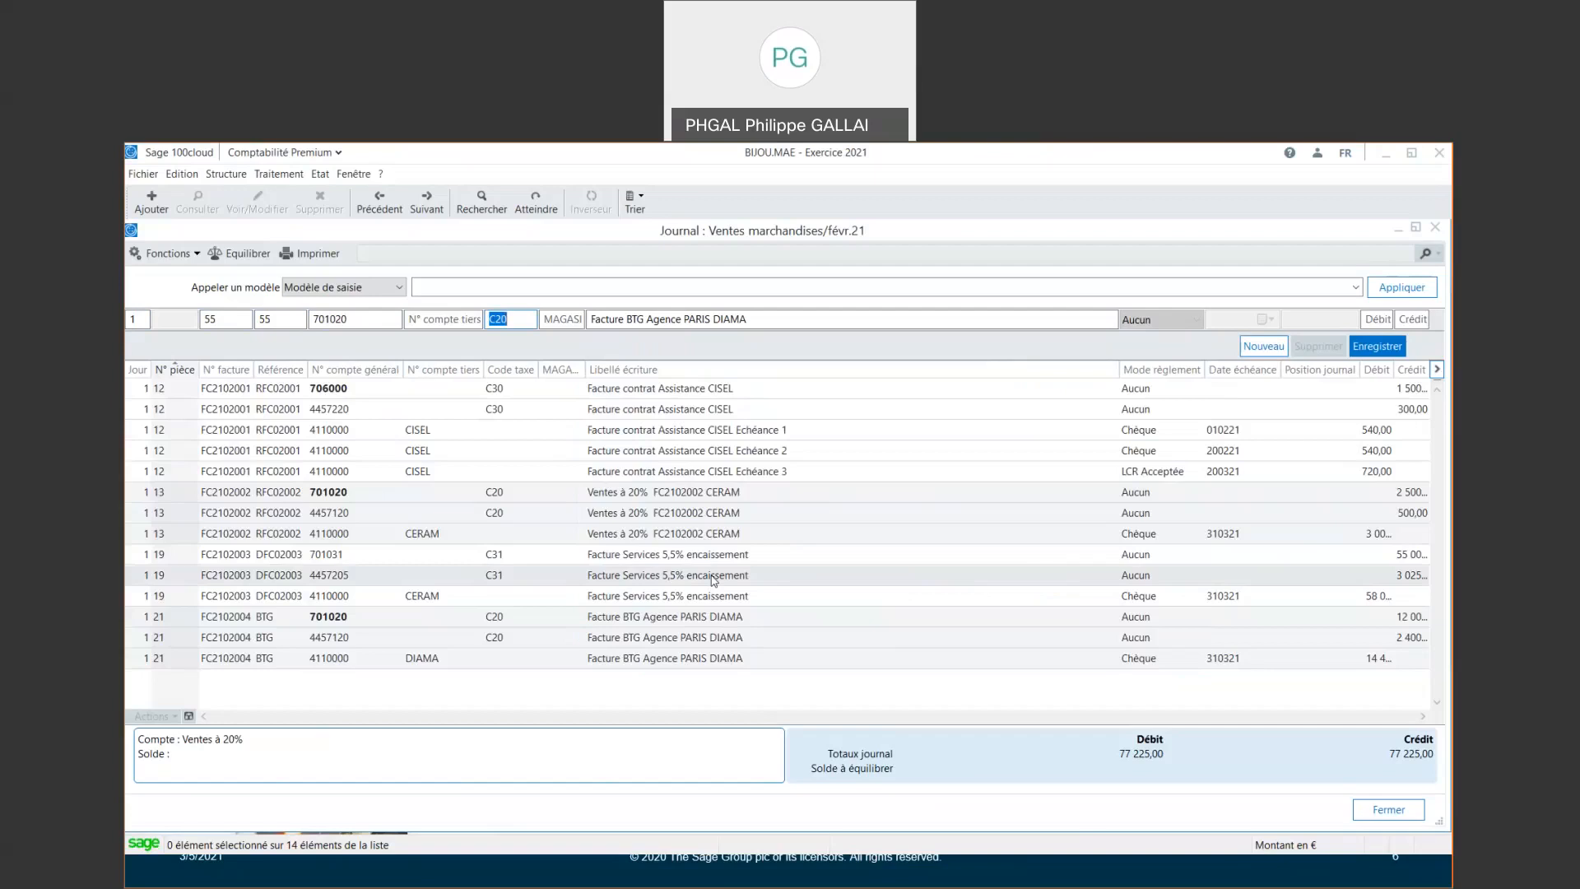
Keep tax code C20 on the new line, assign it to MAGASIN section TOULOUSE and go to its Libellé écriture
{"action": "key", "text": "Tab"}
{"action": "key", "text": "Tab"}
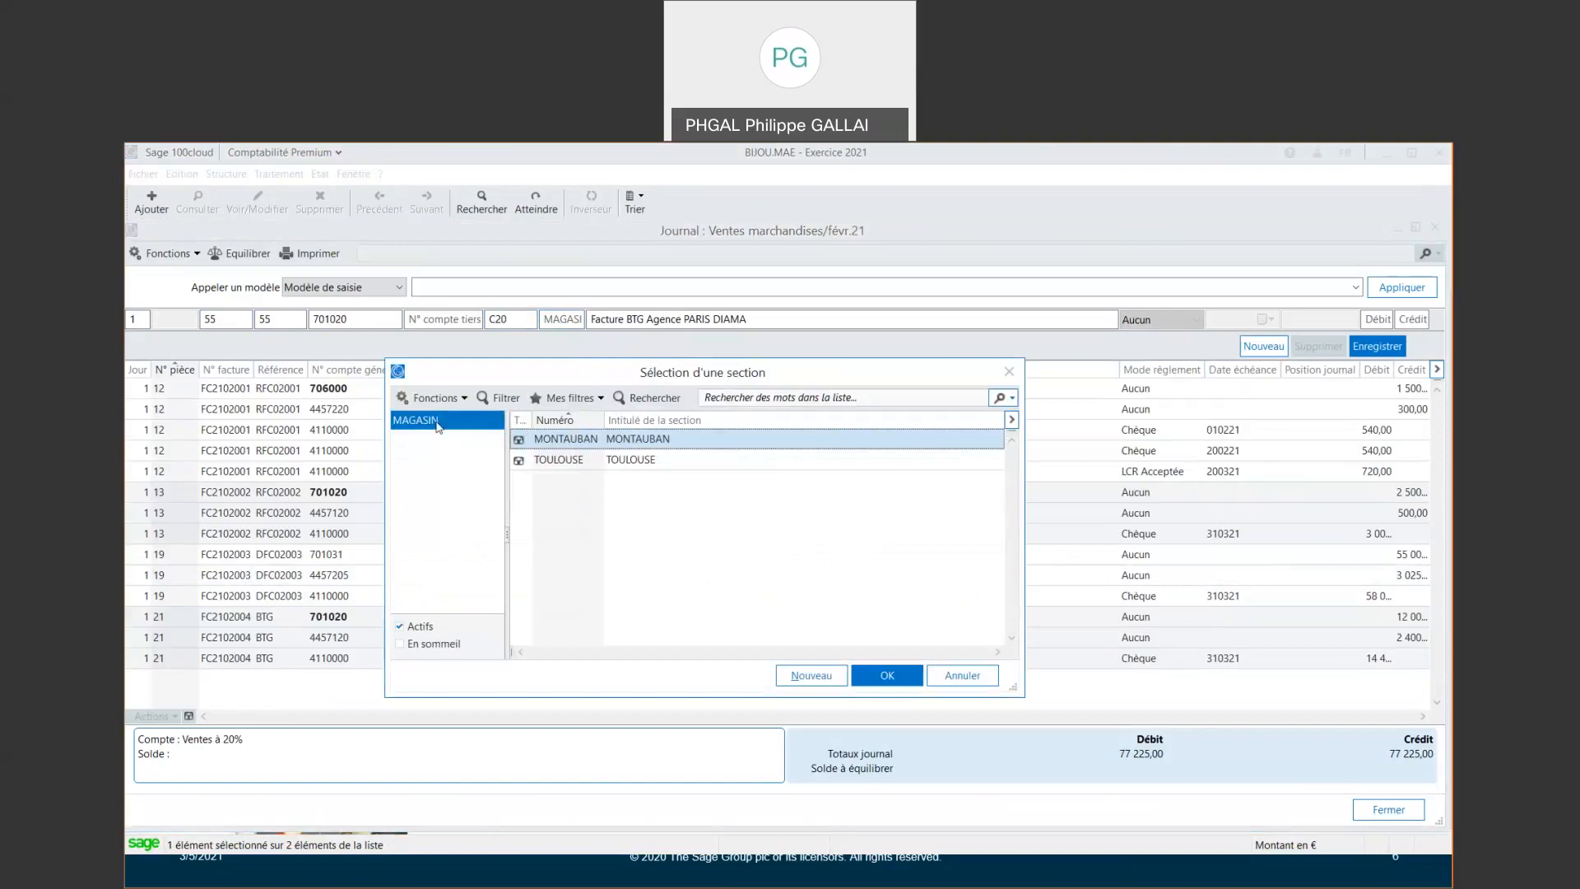
{"action": "double_click", "coordinate": [635, 463]}
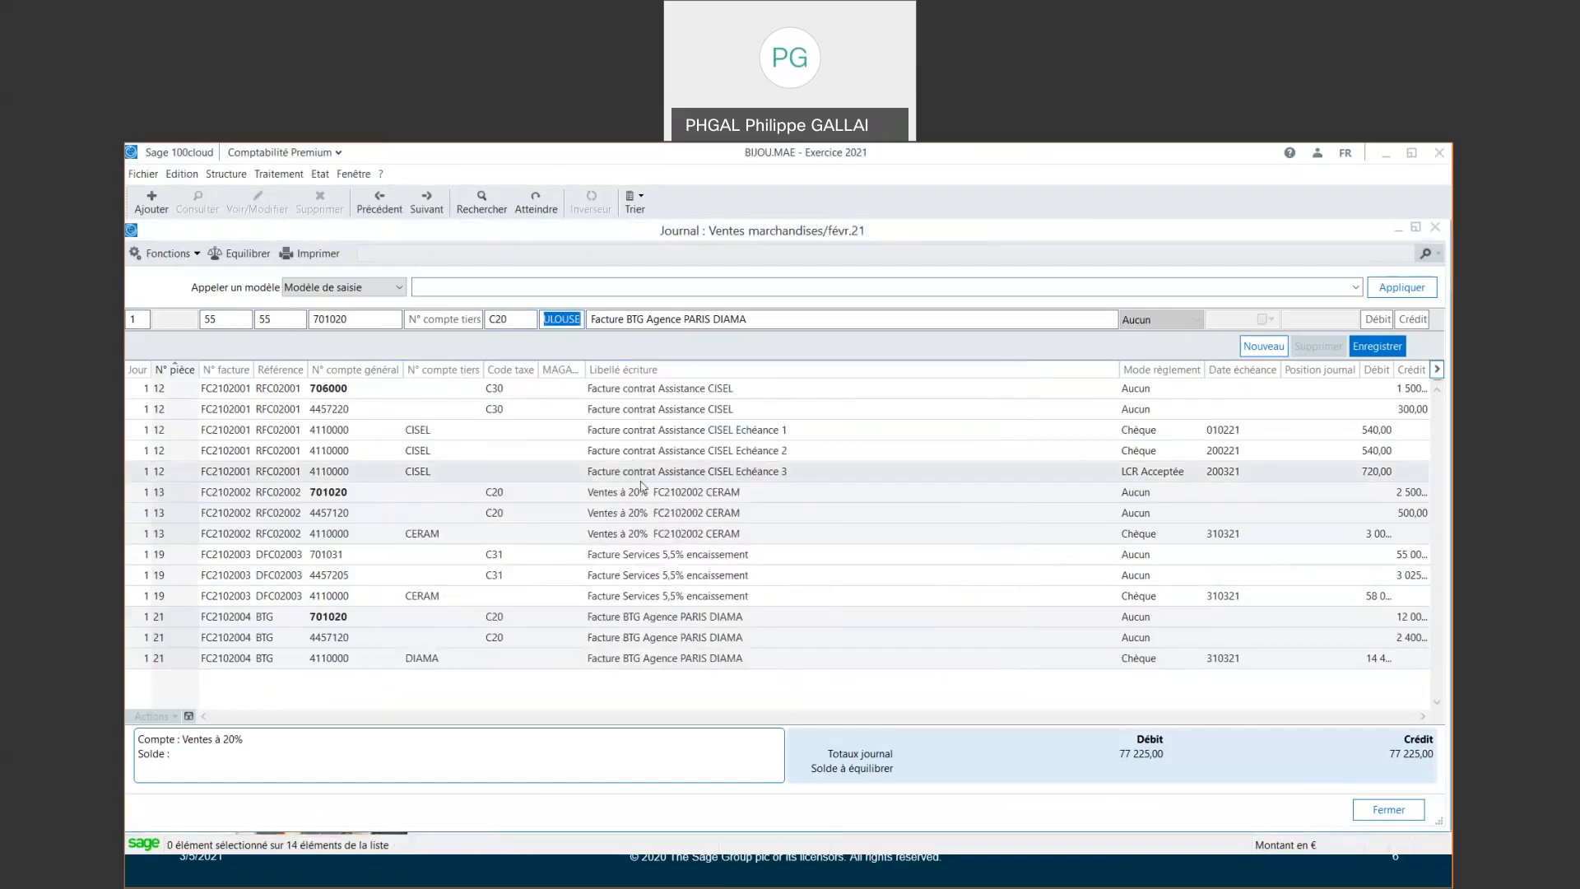
{"action": "key", "text": "Tab"}
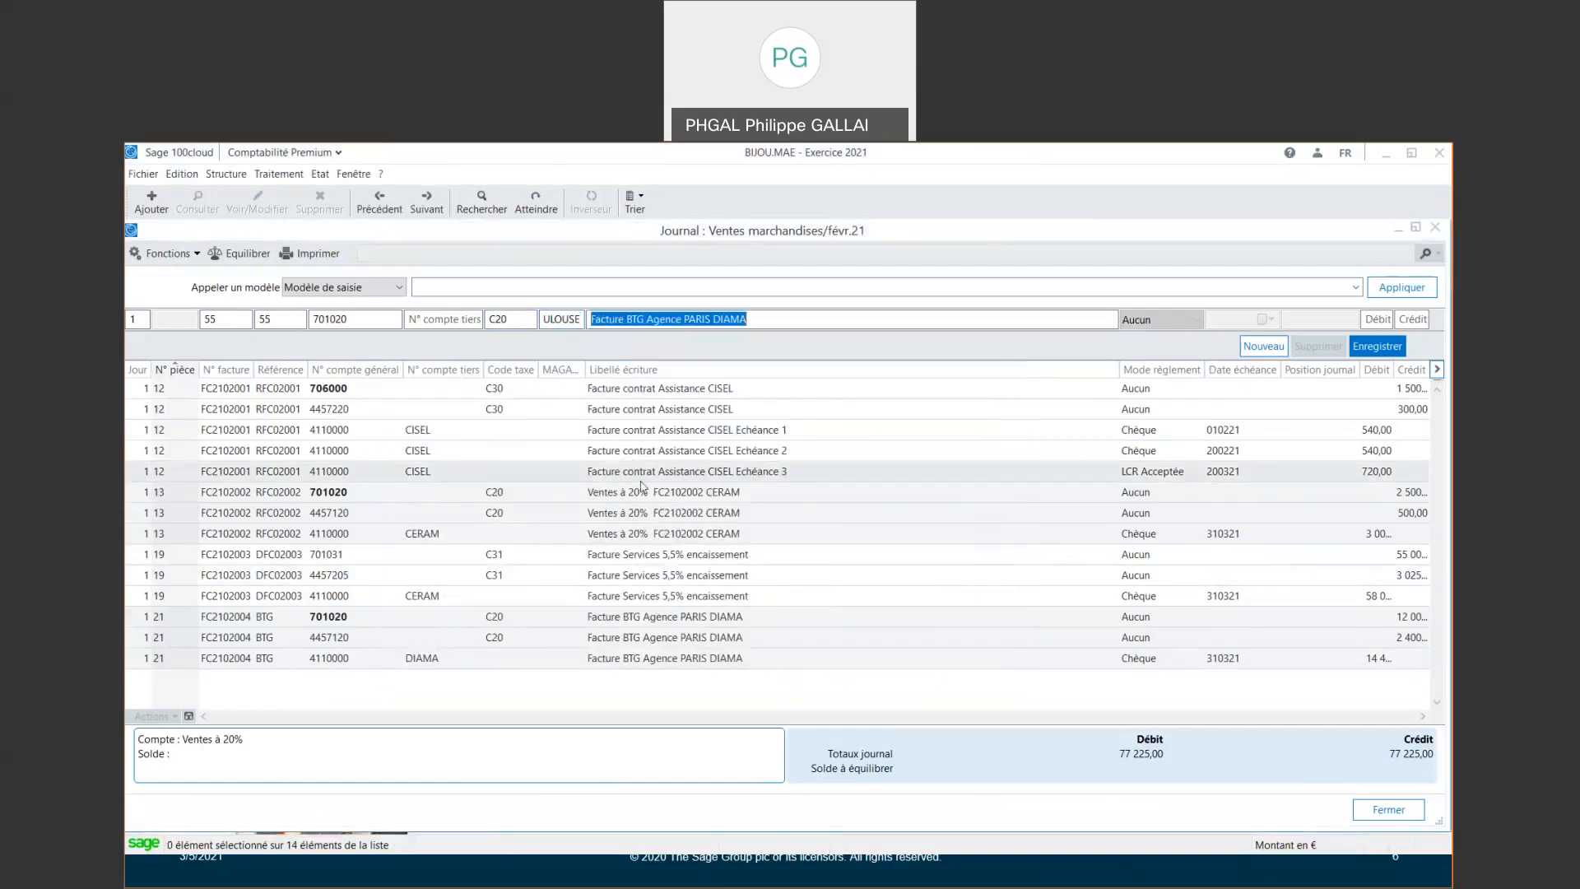
Change the line's Libellé écriture to Facture BTG Agence PARIS CISEL, set its credit to 35000 and record it
{"action": "left_click", "coordinate": [767, 320]}
{"action": "key", "text": "BackSpace"}
{"action": "key", "text": "BackSpace"}
{"action": "key", "text": "BackSpace"}
{"action": "key", "text": "BackSpace"}
{"action": "key", "text": "BackSpace"}
{"action": "type", "text": "CISEL"}
{"action": "key", "text": "Tab"}
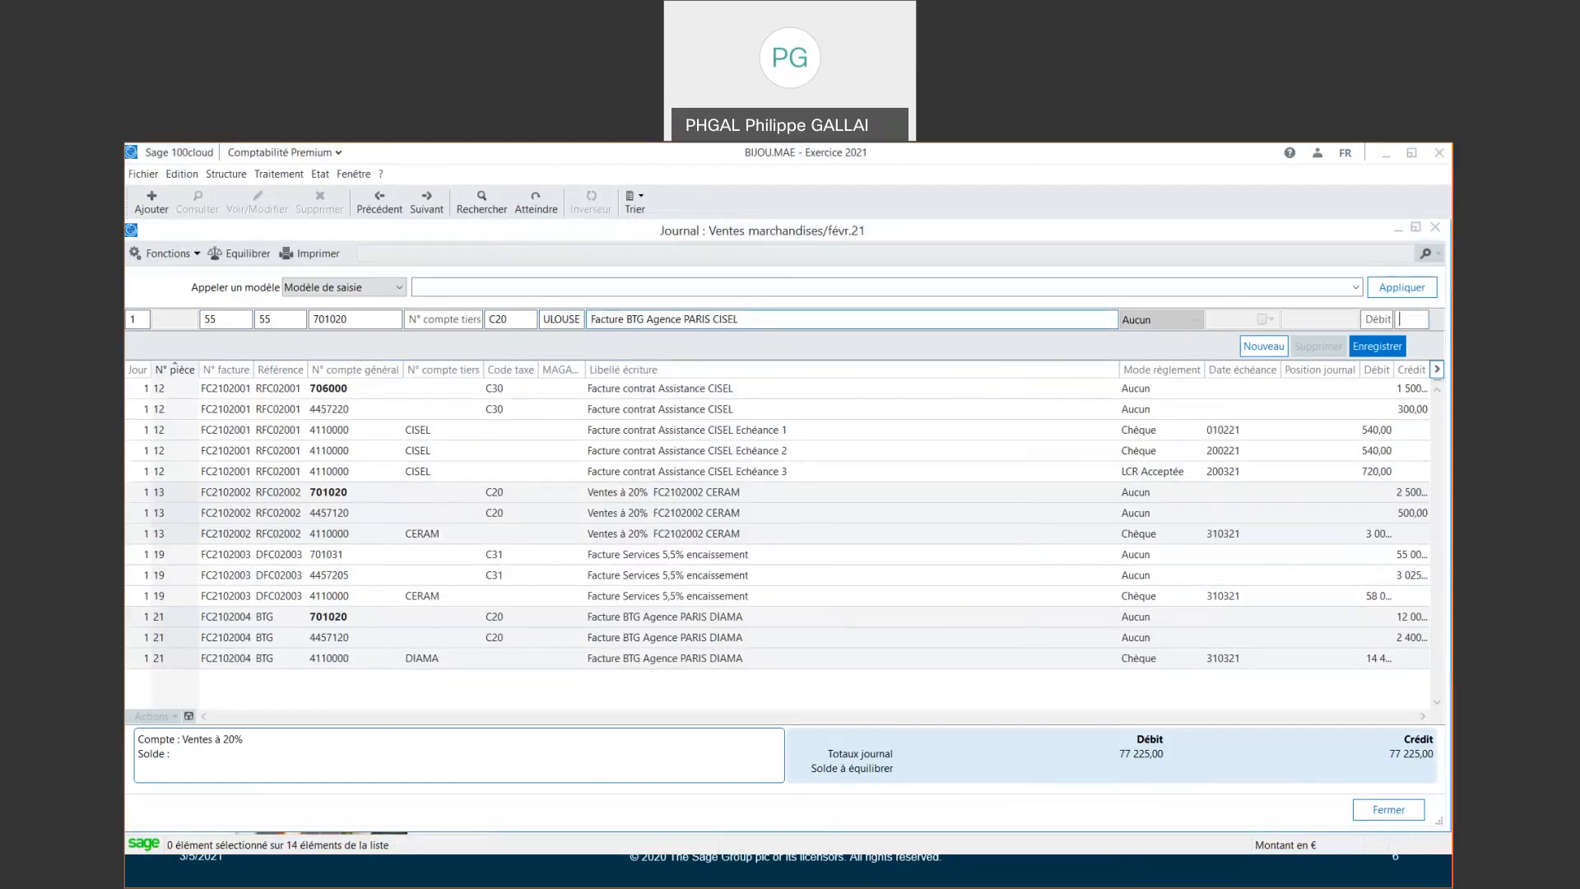
{"action": "type", "text": "35000"}
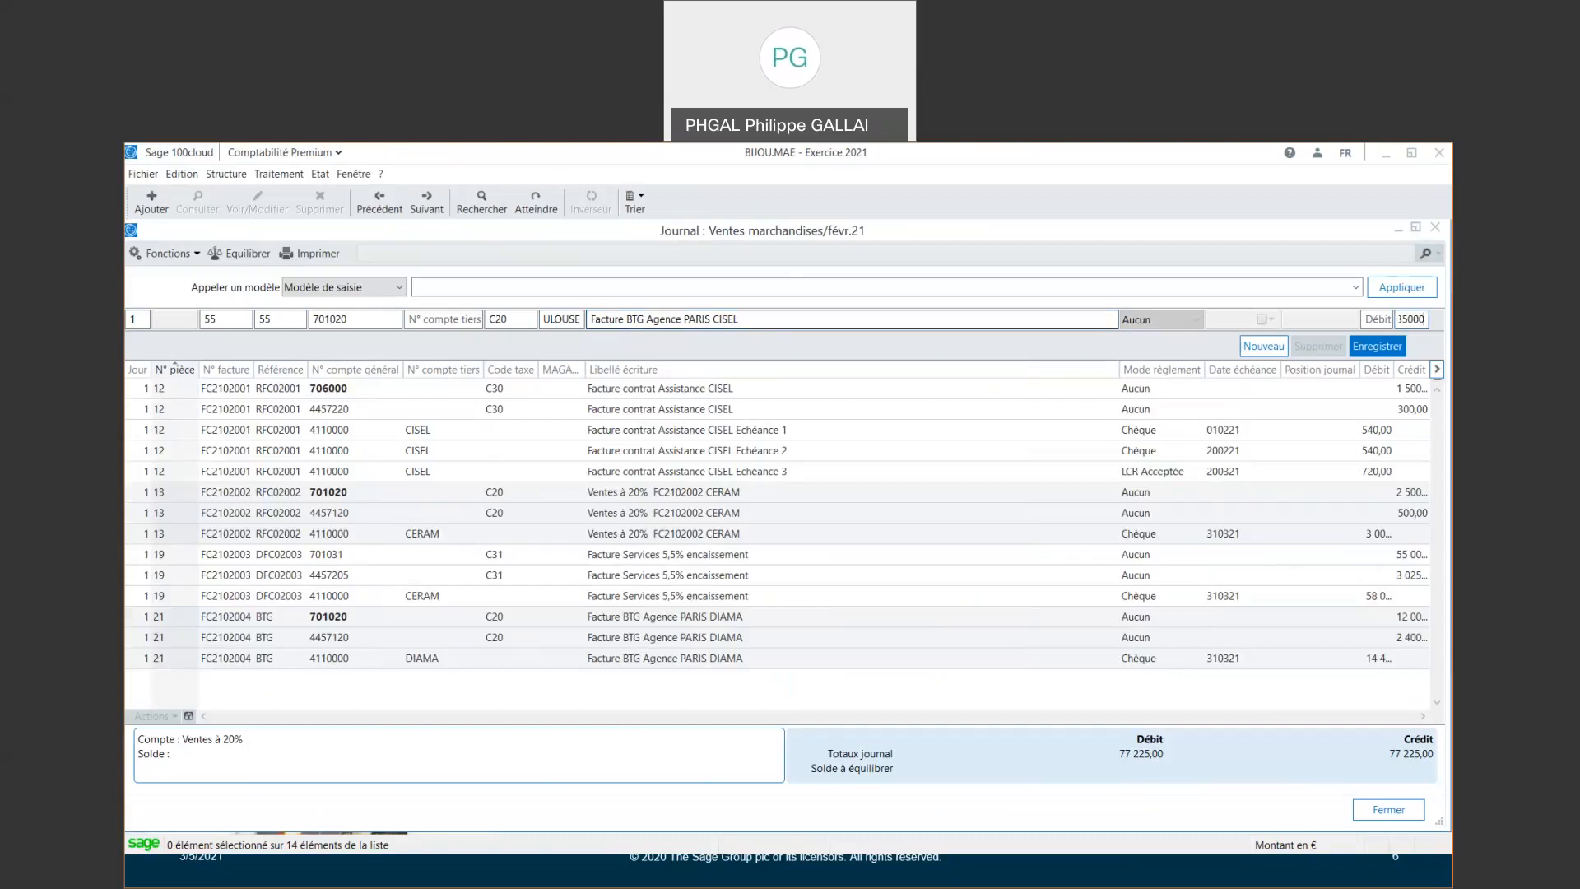
{"action": "key", "text": "Return"}
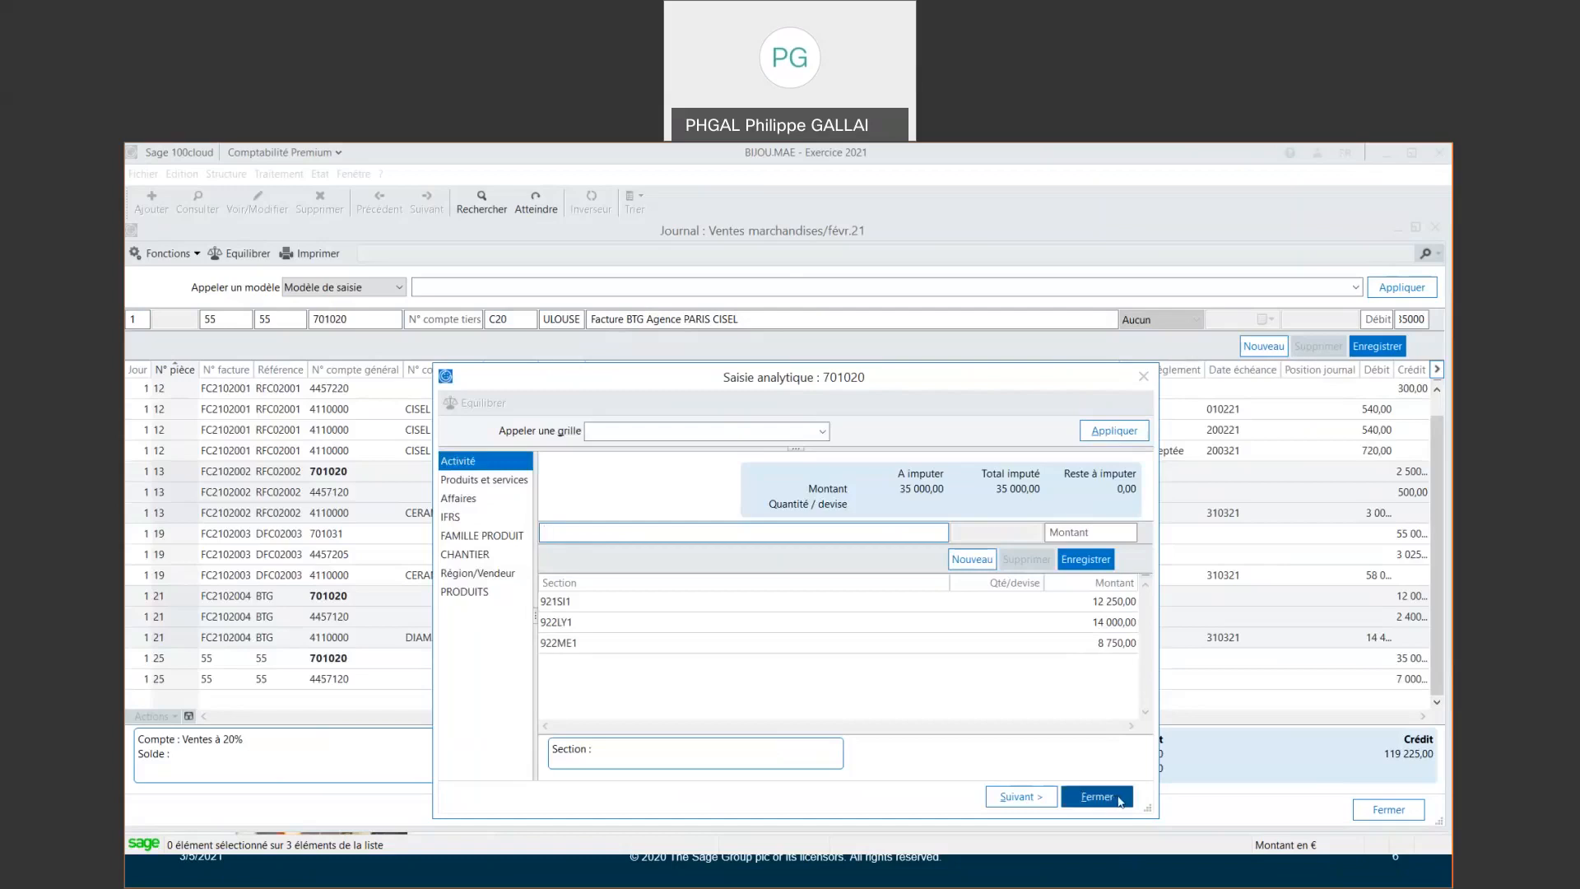
Check section 922ME1 under Activité in the analytical entry, then allocate the full amount to CHANTIER section MATOU and close the entry
{"action": "left_click", "coordinate": [1104, 644]}
{"action": "left_click_drag", "start_coordinate": [1088, 533], "coordinate": [1047, 534]}
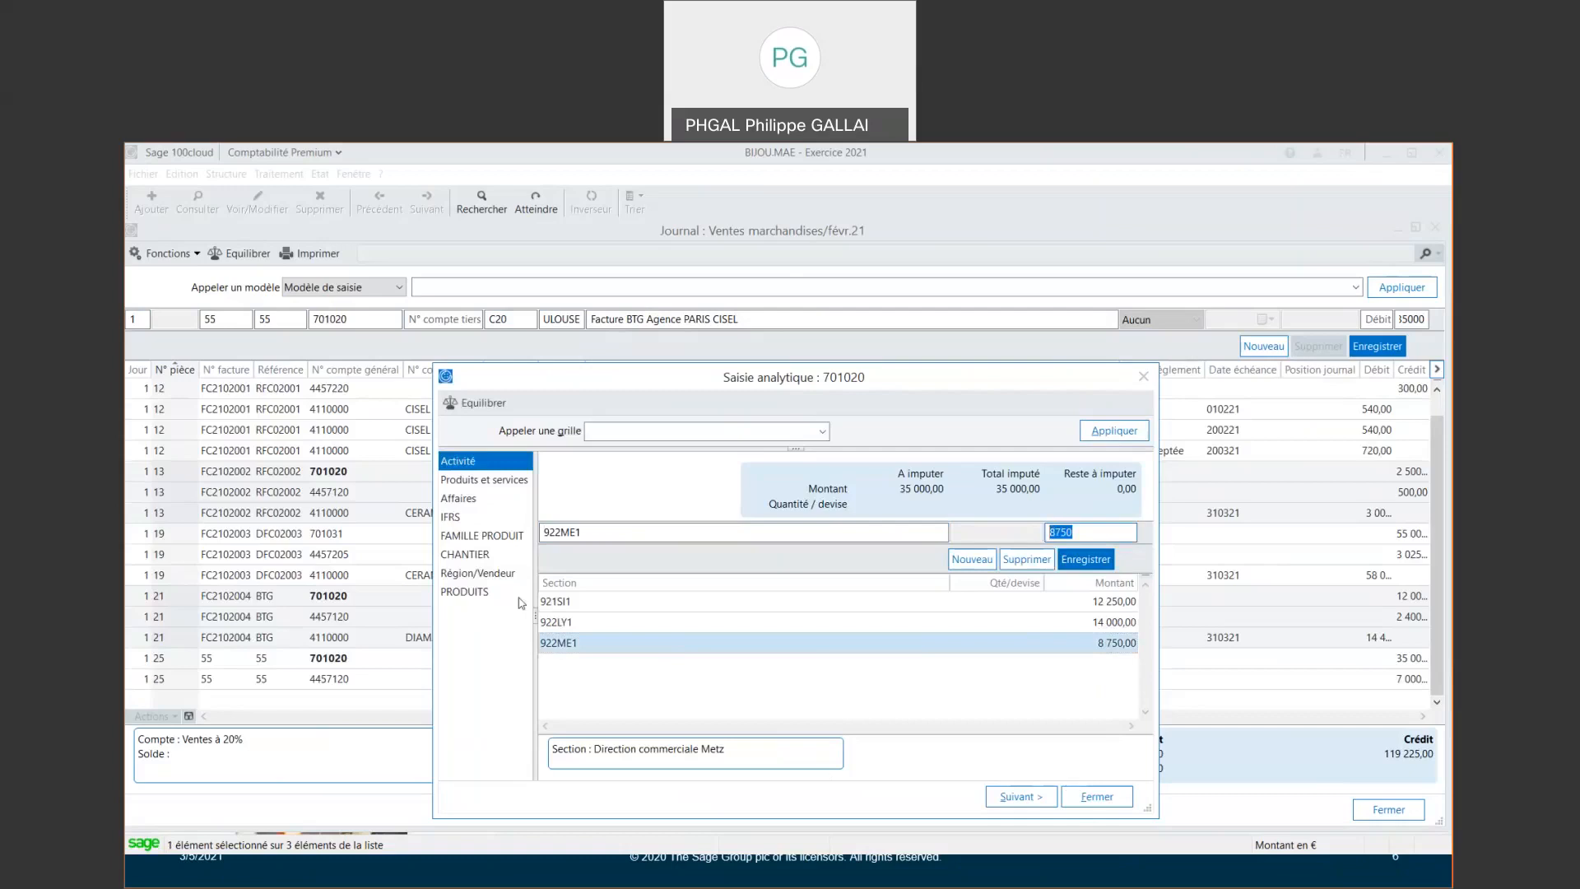
{"action": "left_click", "coordinate": [485, 554]}
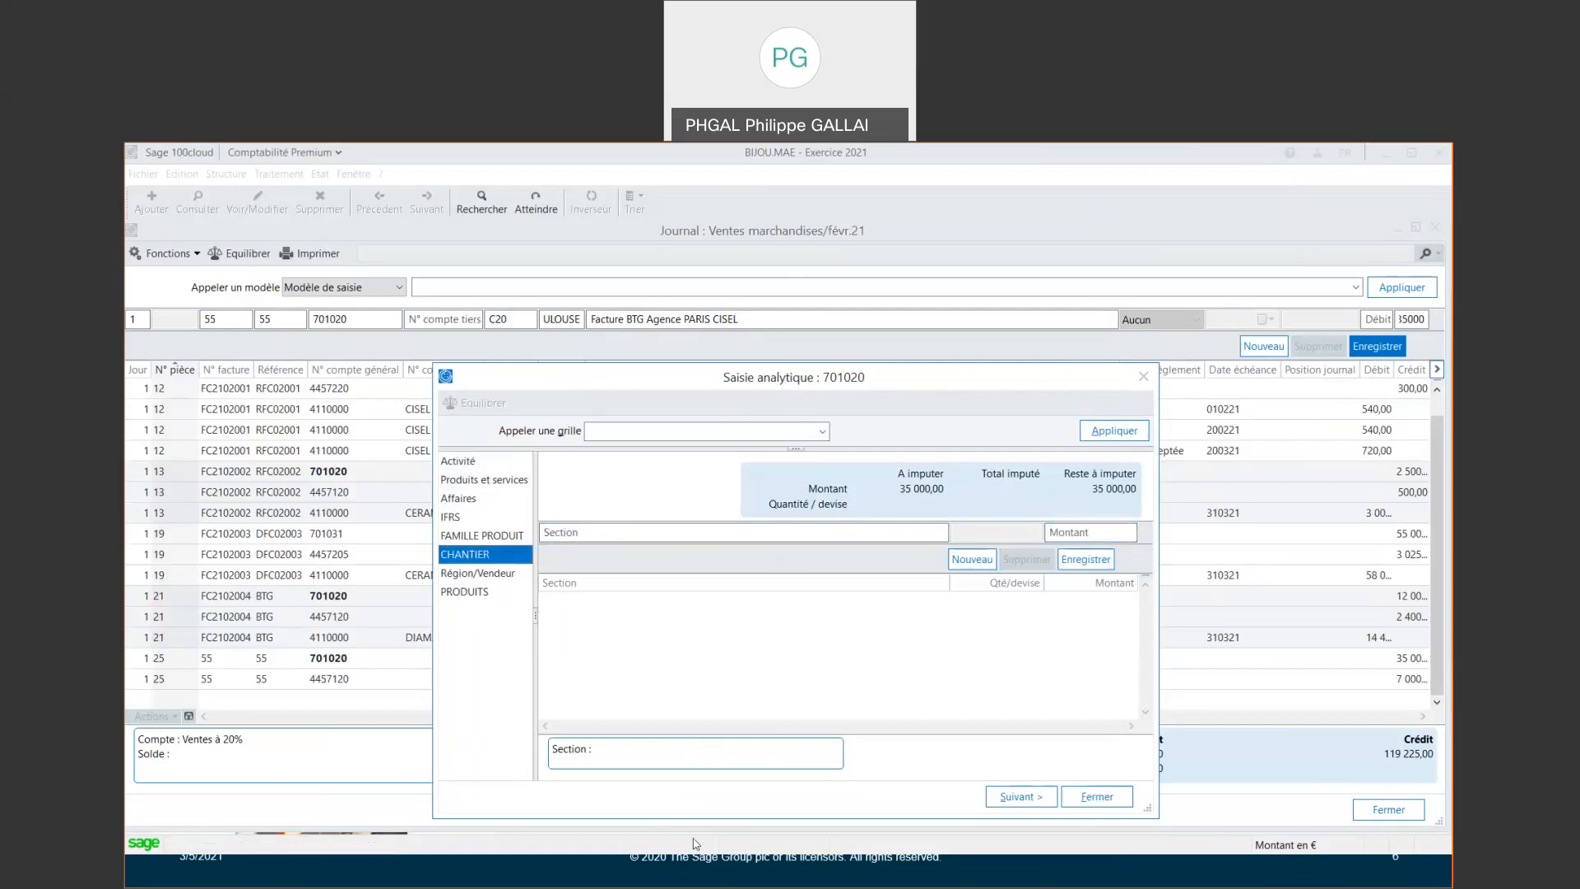
{"action": "left_click", "coordinate": [597, 533]}
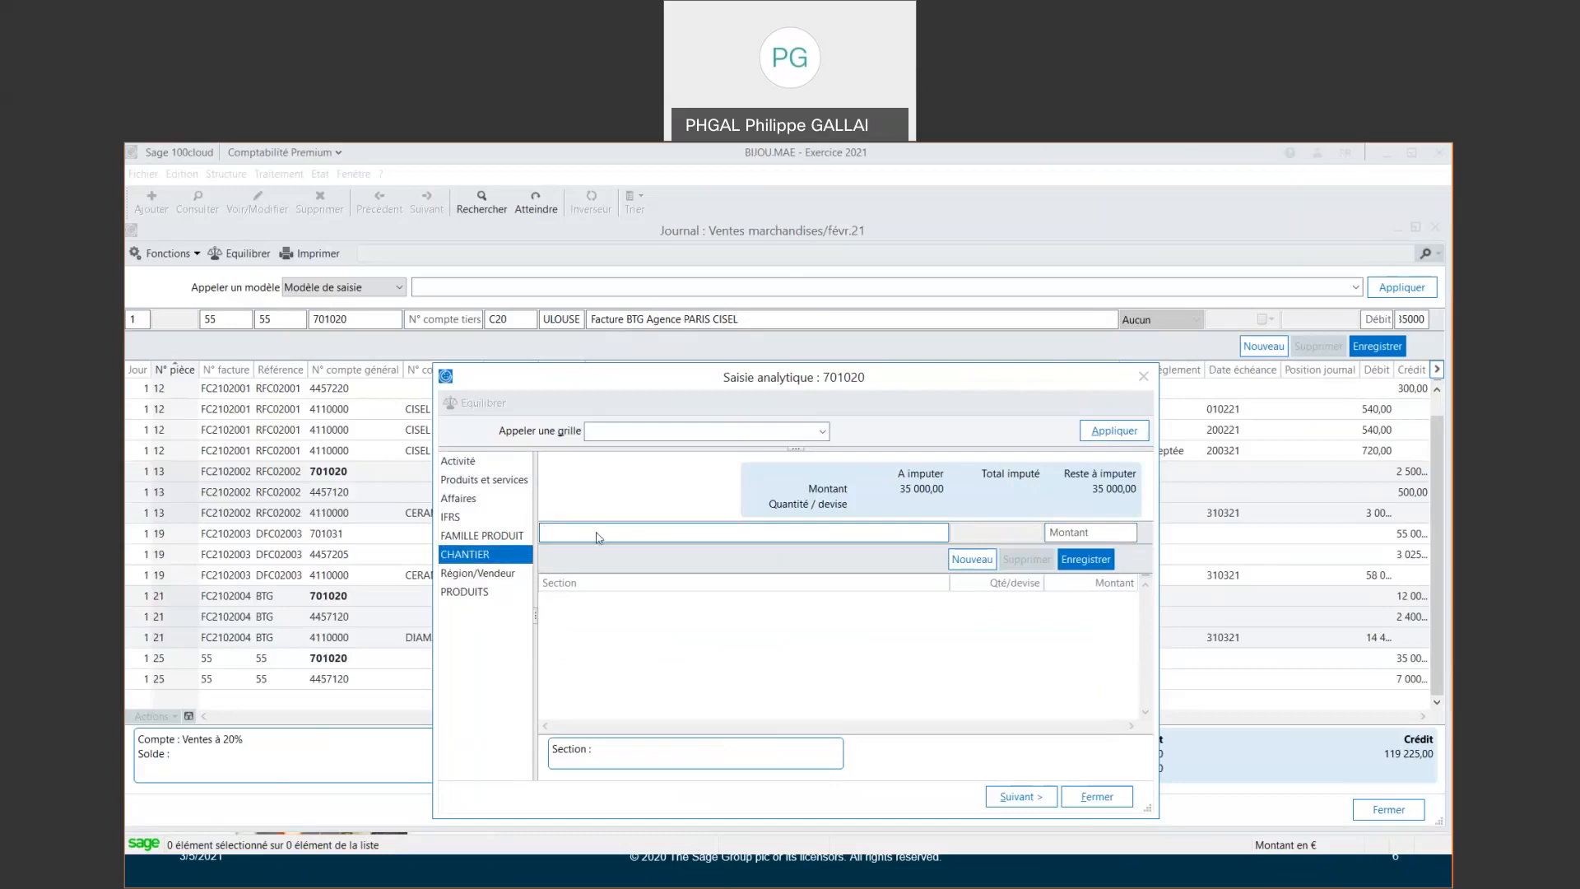
{"action": "double_click", "coordinate": [597, 533]}
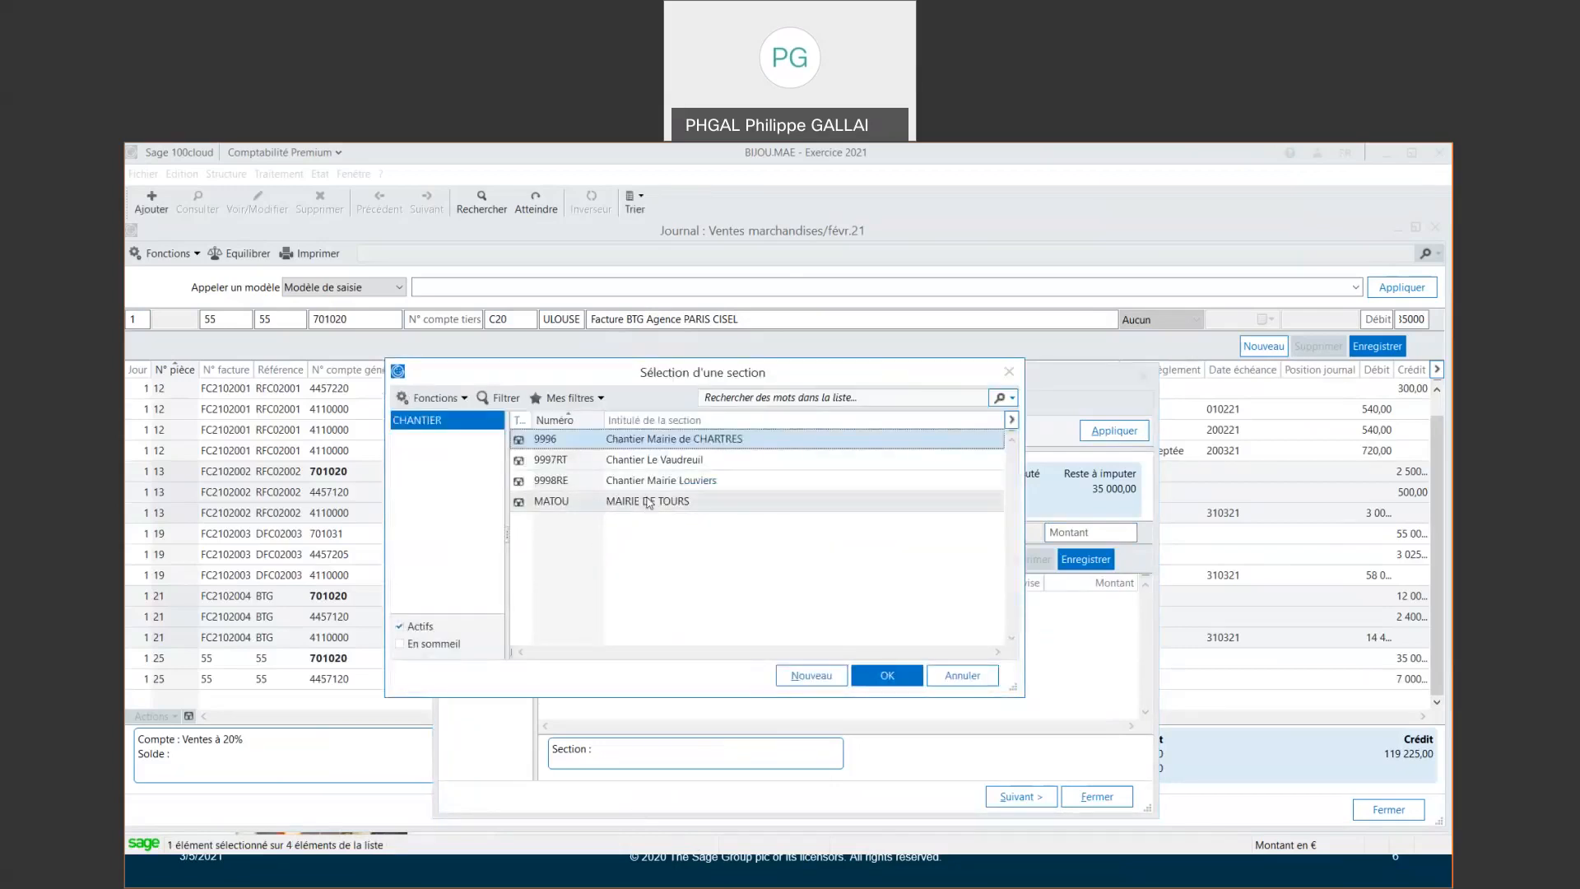
{"action": "double_click", "coordinate": [646, 503]}
{"action": "key", "text": "Tab"}
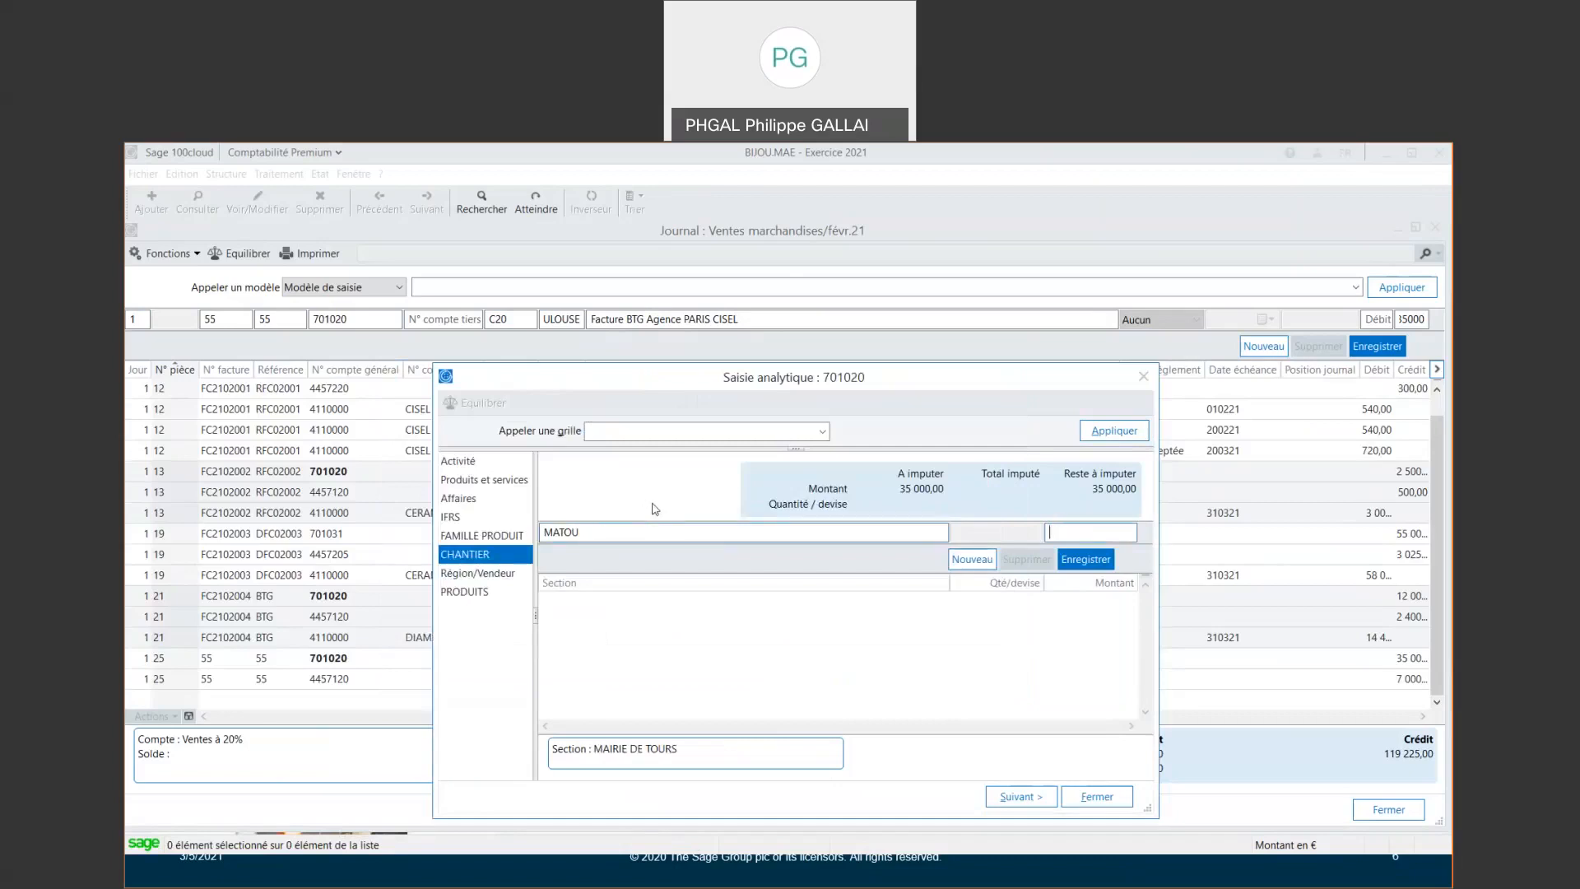
{"action": "left_click", "coordinate": [1086, 559]}
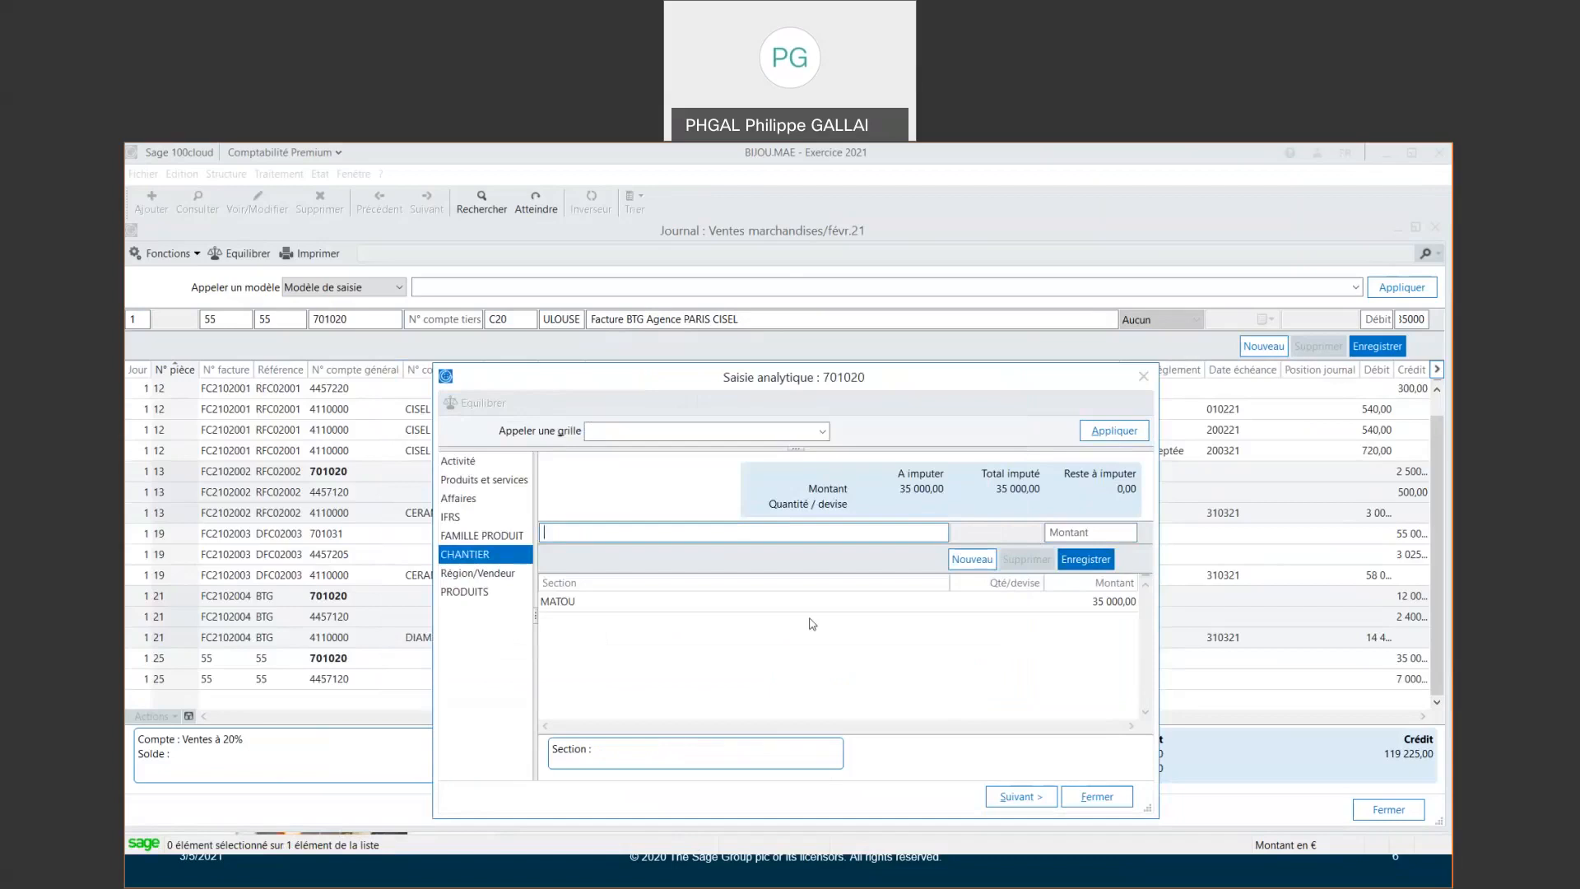
{"action": "left_click", "coordinate": [1099, 798]}
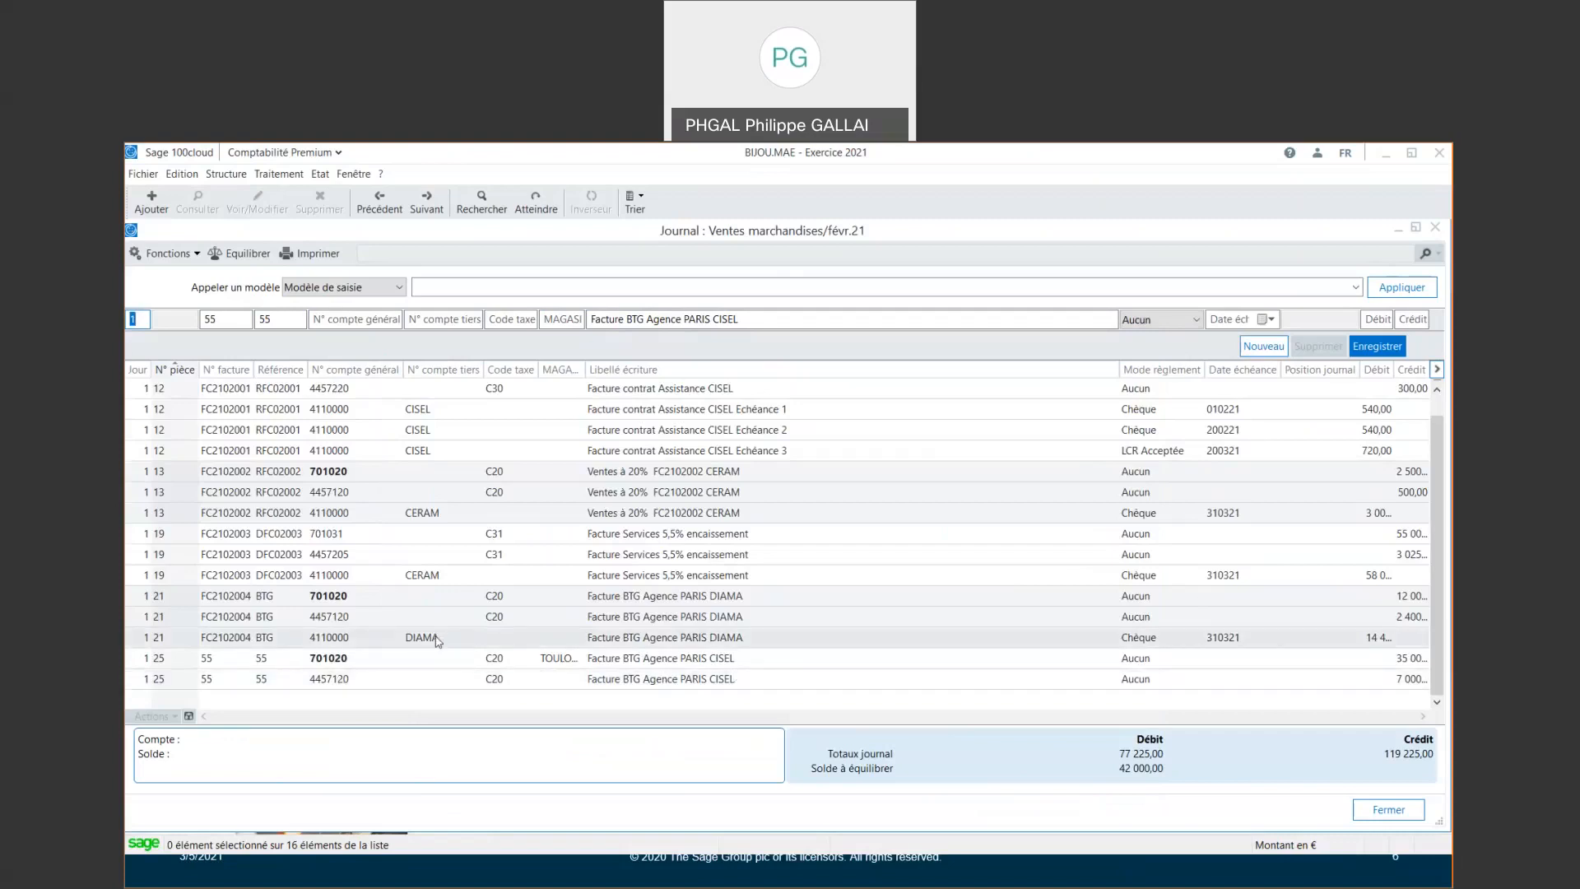
Add the balancing customer line for invoice 55 with third party CISEL and a debit of 42000, and record it
{"action": "key", "text": "Tab"}
{"action": "key", "text": "Tab"}
{"action": "key", "text": "Tab"}
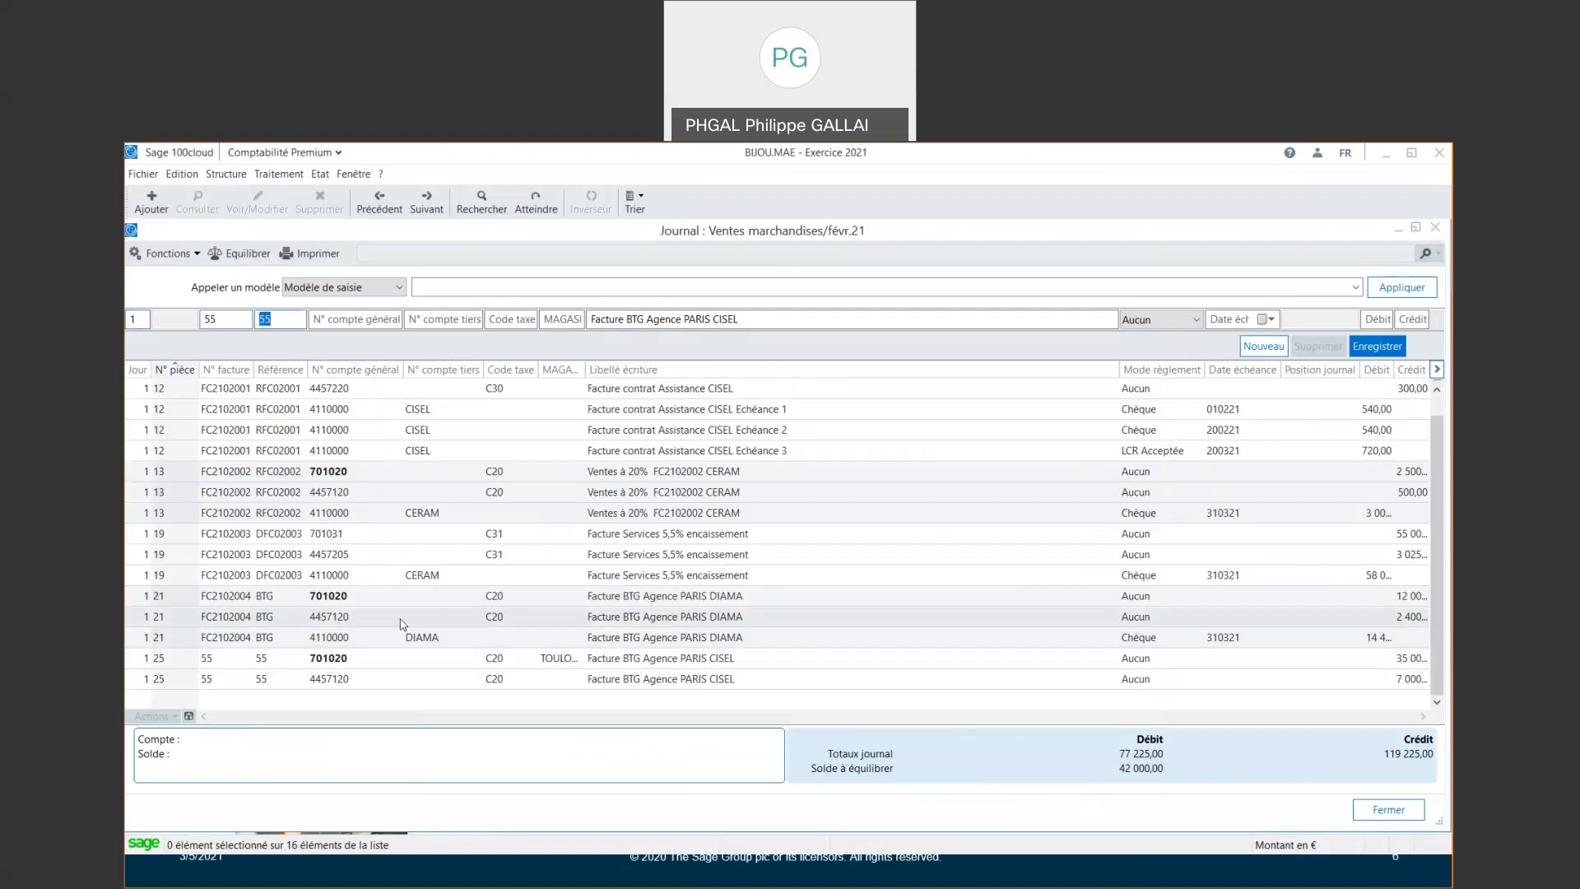
{"action": "key", "text": "Tab"}
{"action": "type", "text": "CISE"}
{"action": "key", "text": "Tab"}
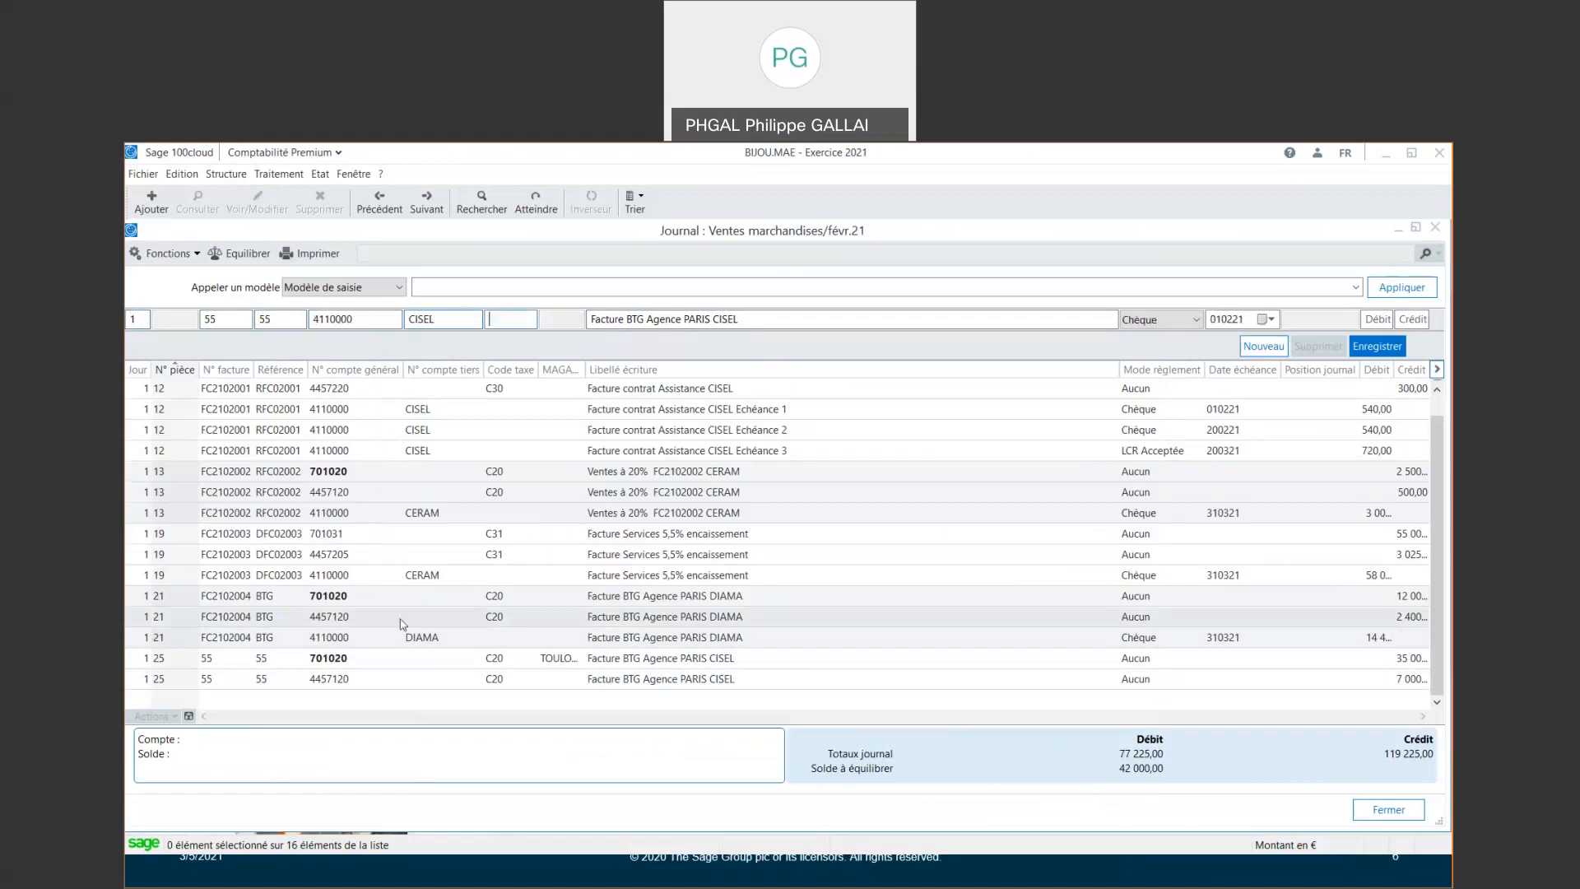
{"action": "key", "text": "Tab"}
{"action": "key", "text": "Tab"}
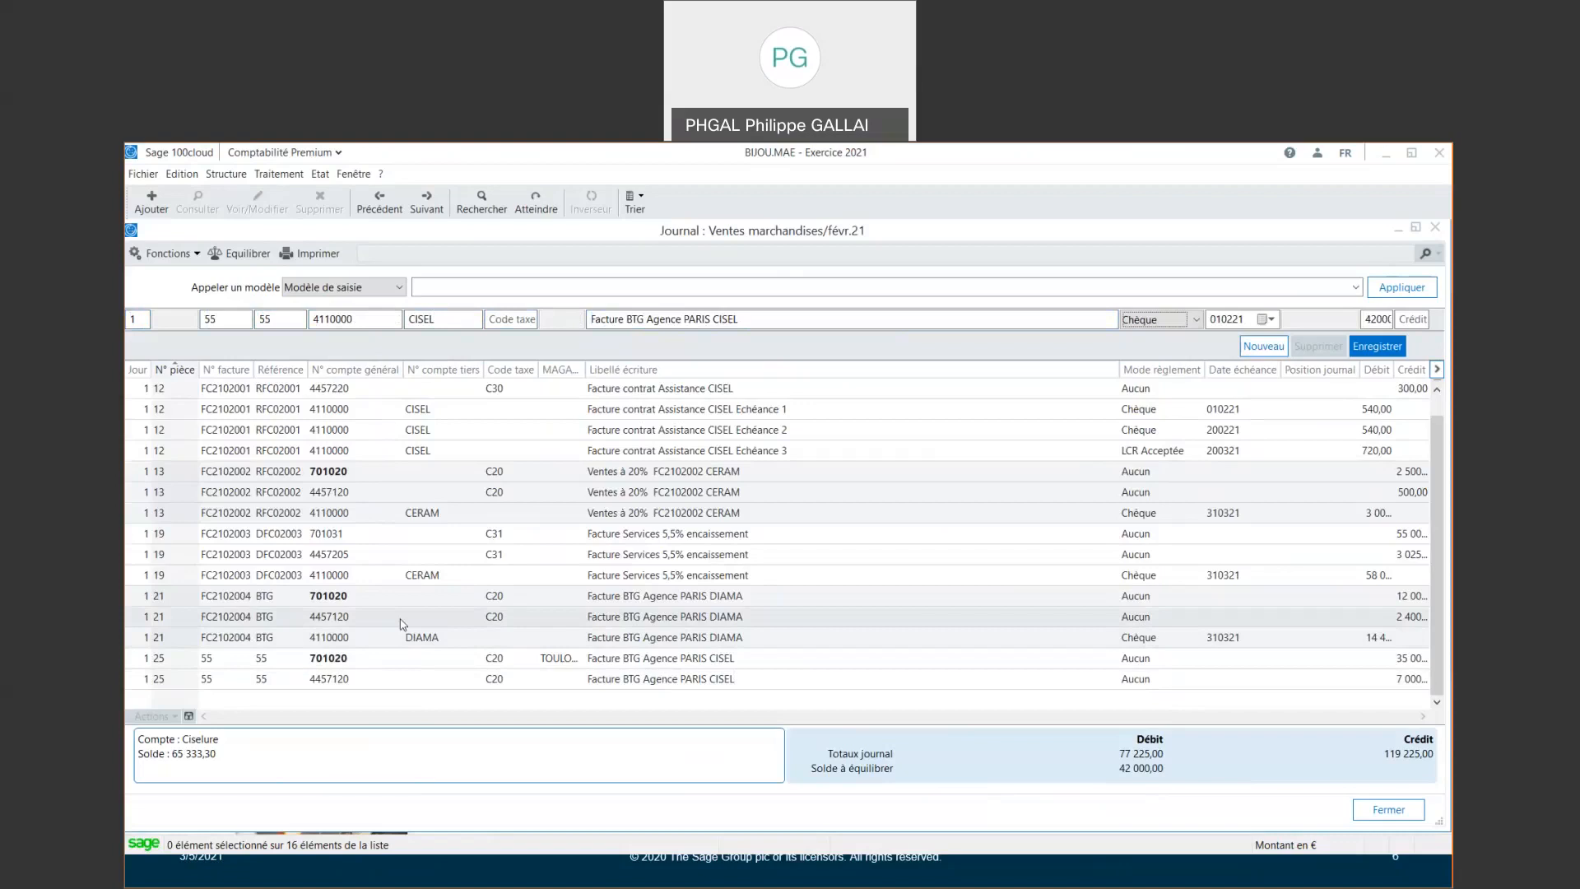
{"action": "key", "text": "Return"}
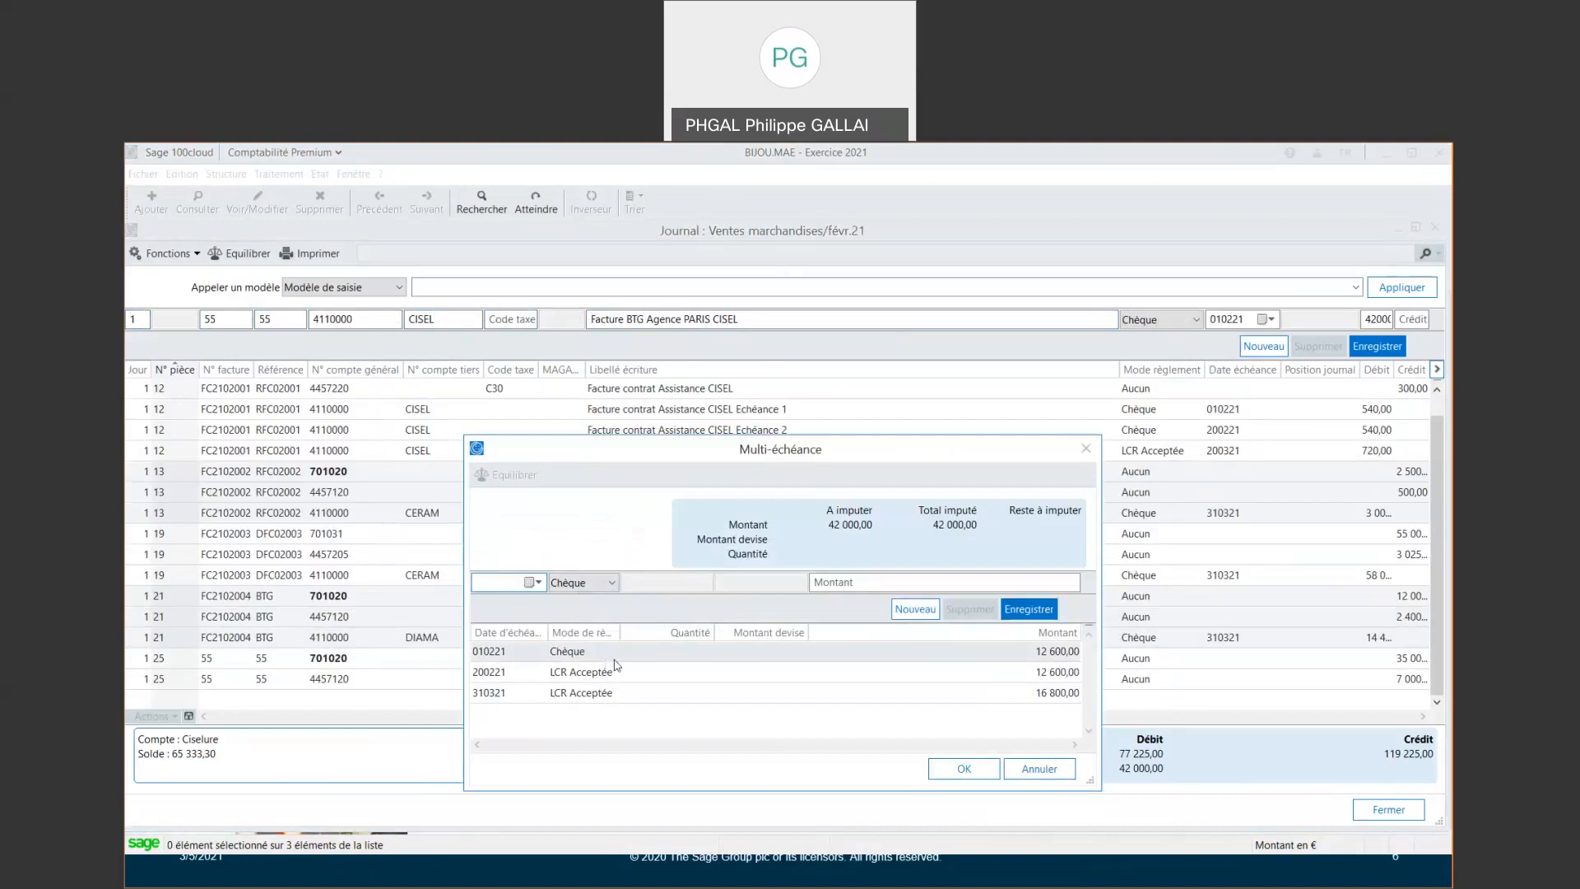
Review the due dates and payment methods of the CISEL multi-échéance split and accept them unchanged
{"action": "left_click", "coordinate": [586, 657]}
{"action": "left_click", "coordinate": [586, 675]}
{"action": "left_click", "coordinate": [594, 652]}
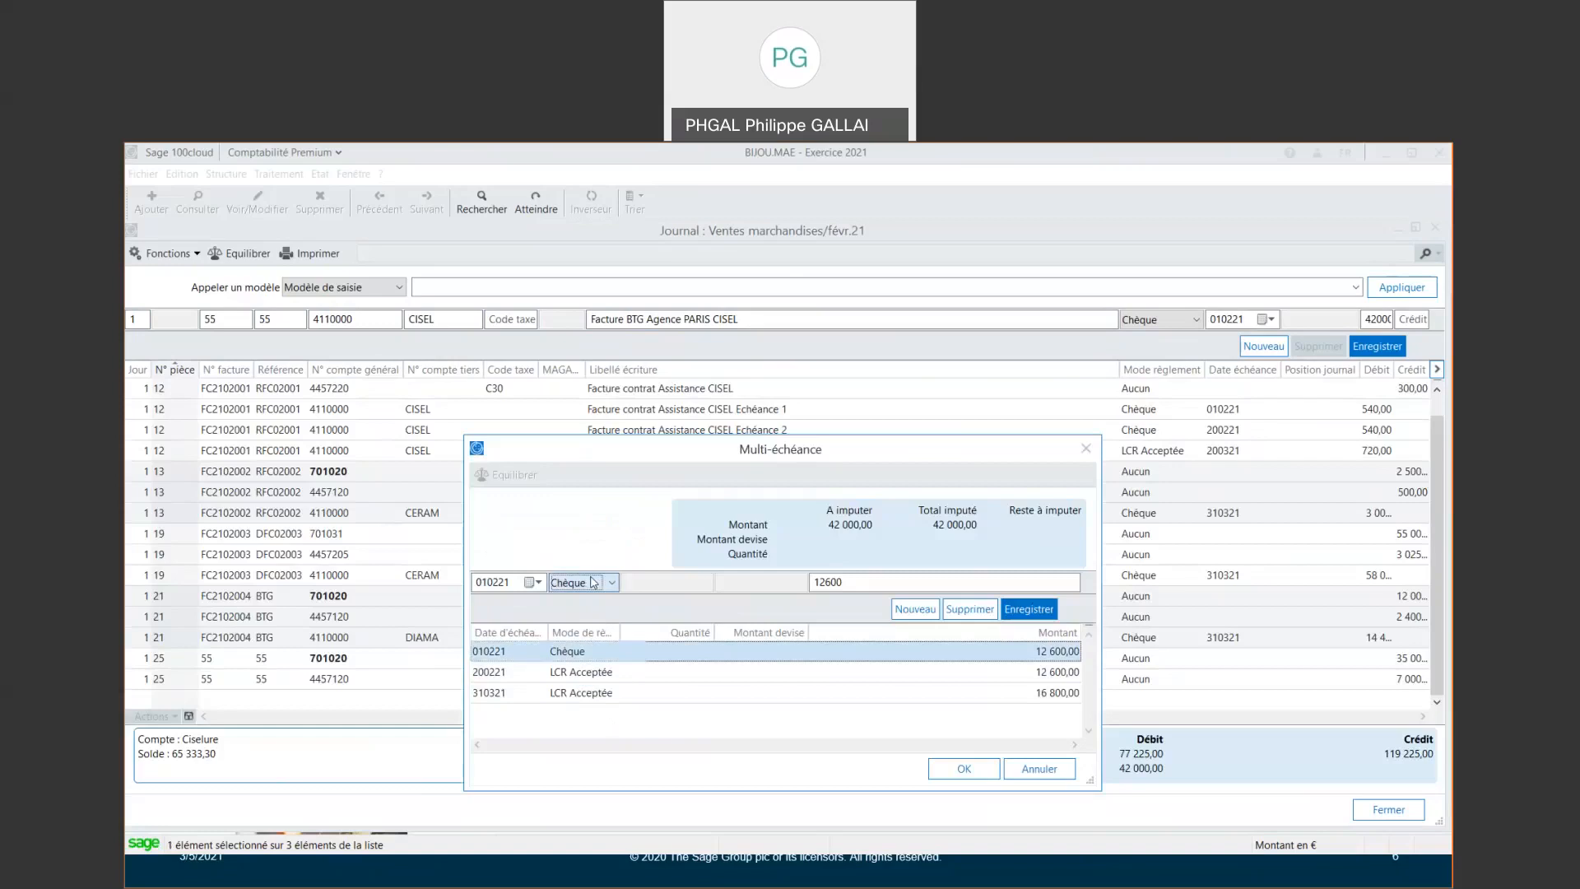
{"action": "left_click", "coordinate": [971, 770]}
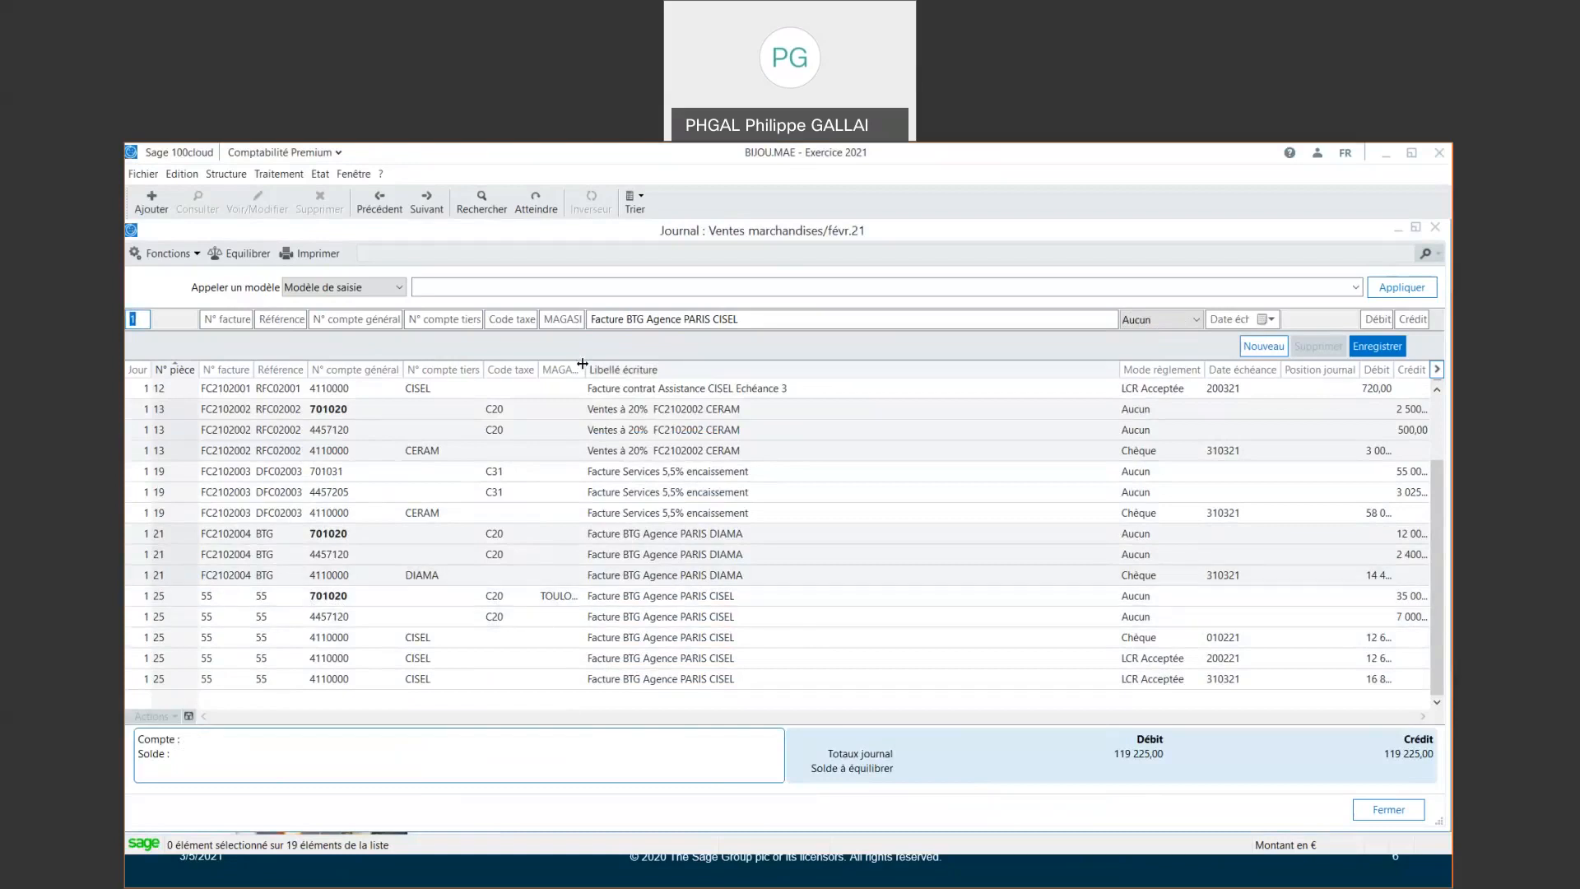
Widen the journal's MAGASIN column just enough to show TOULOUSE in full
{"action": "left_click_drag", "start_coordinate": [585, 369], "coordinate": [637, 369]}
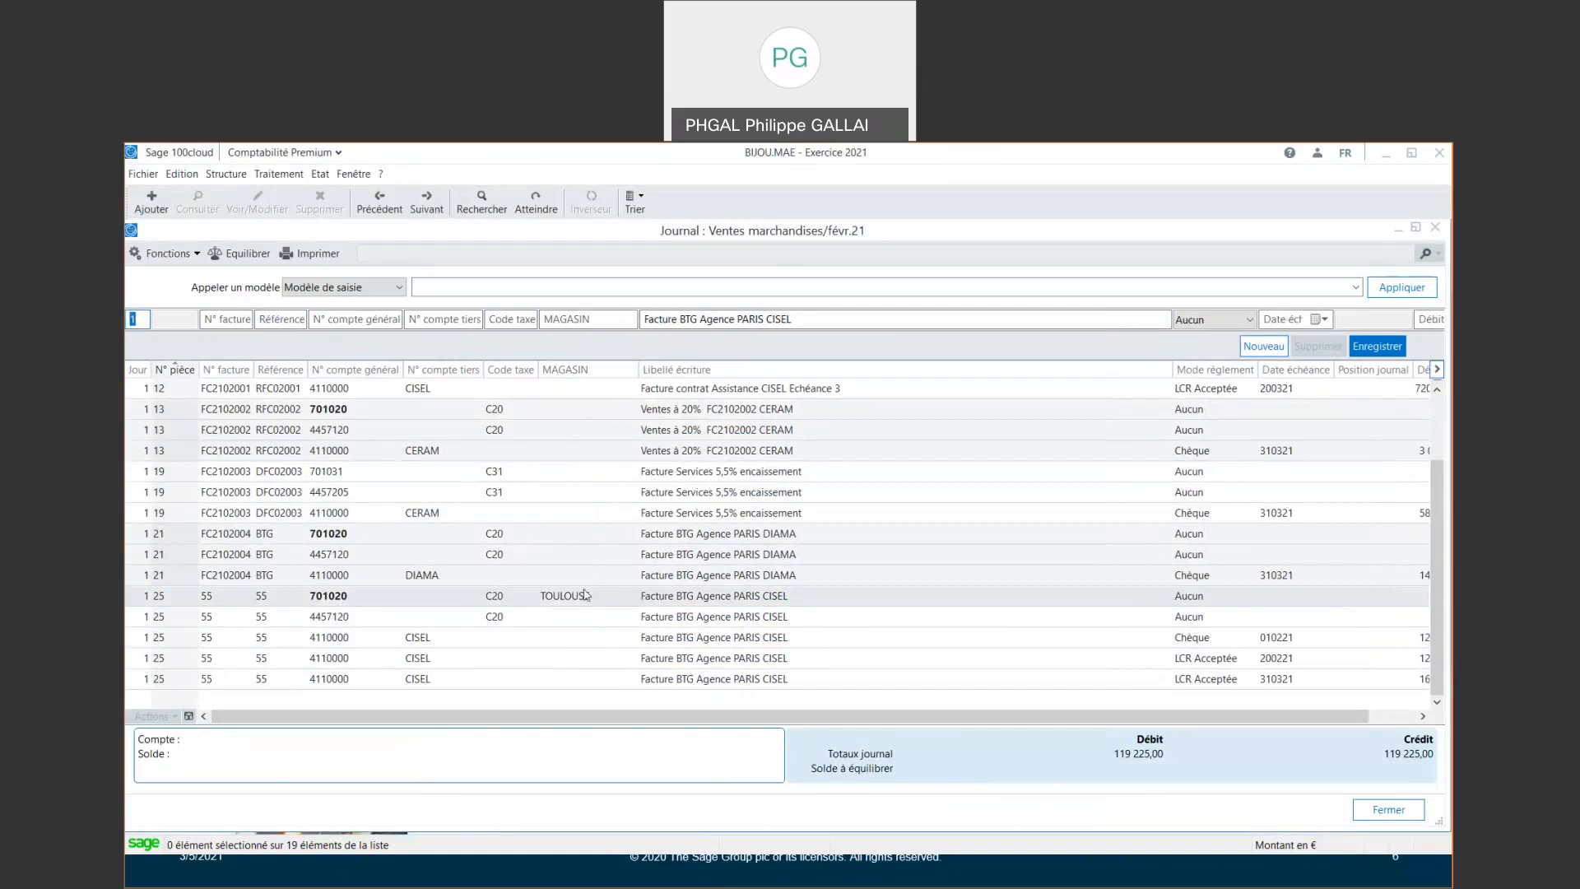
{"action": "left_click_drag", "start_coordinate": [639, 367], "coordinate": [605, 367]}
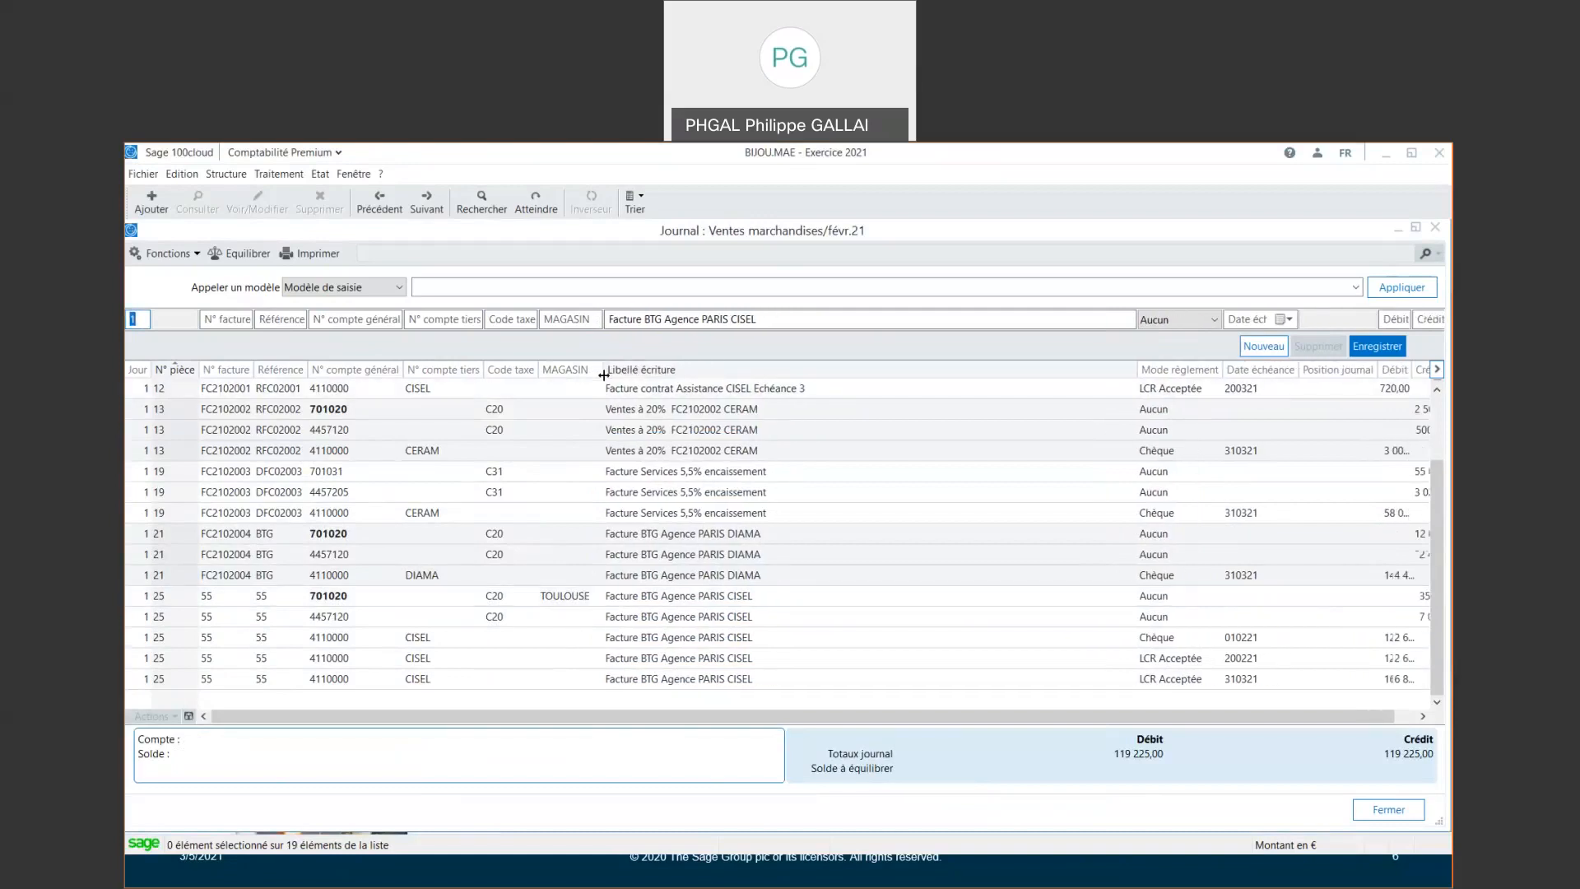
Reopen the analytical entry of piece 25's 701020 line, look through each plan from Activité to PRODUITS, and close it
{"action": "left_click", "coordinate": [347, 589]}
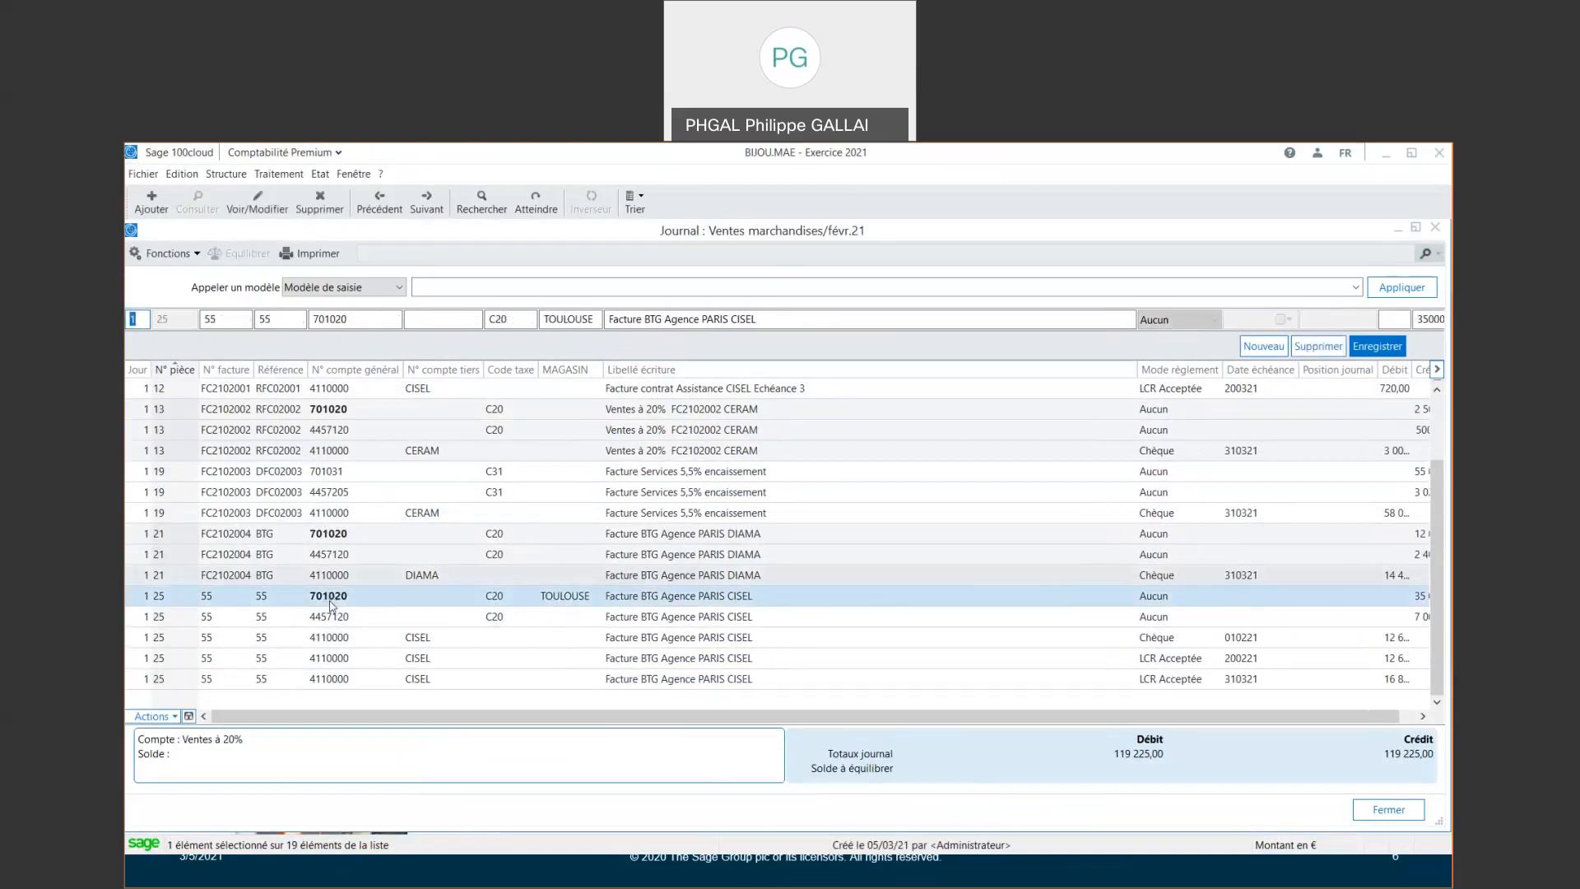
{"action": "left_click", "coordinate": [189, 716]}
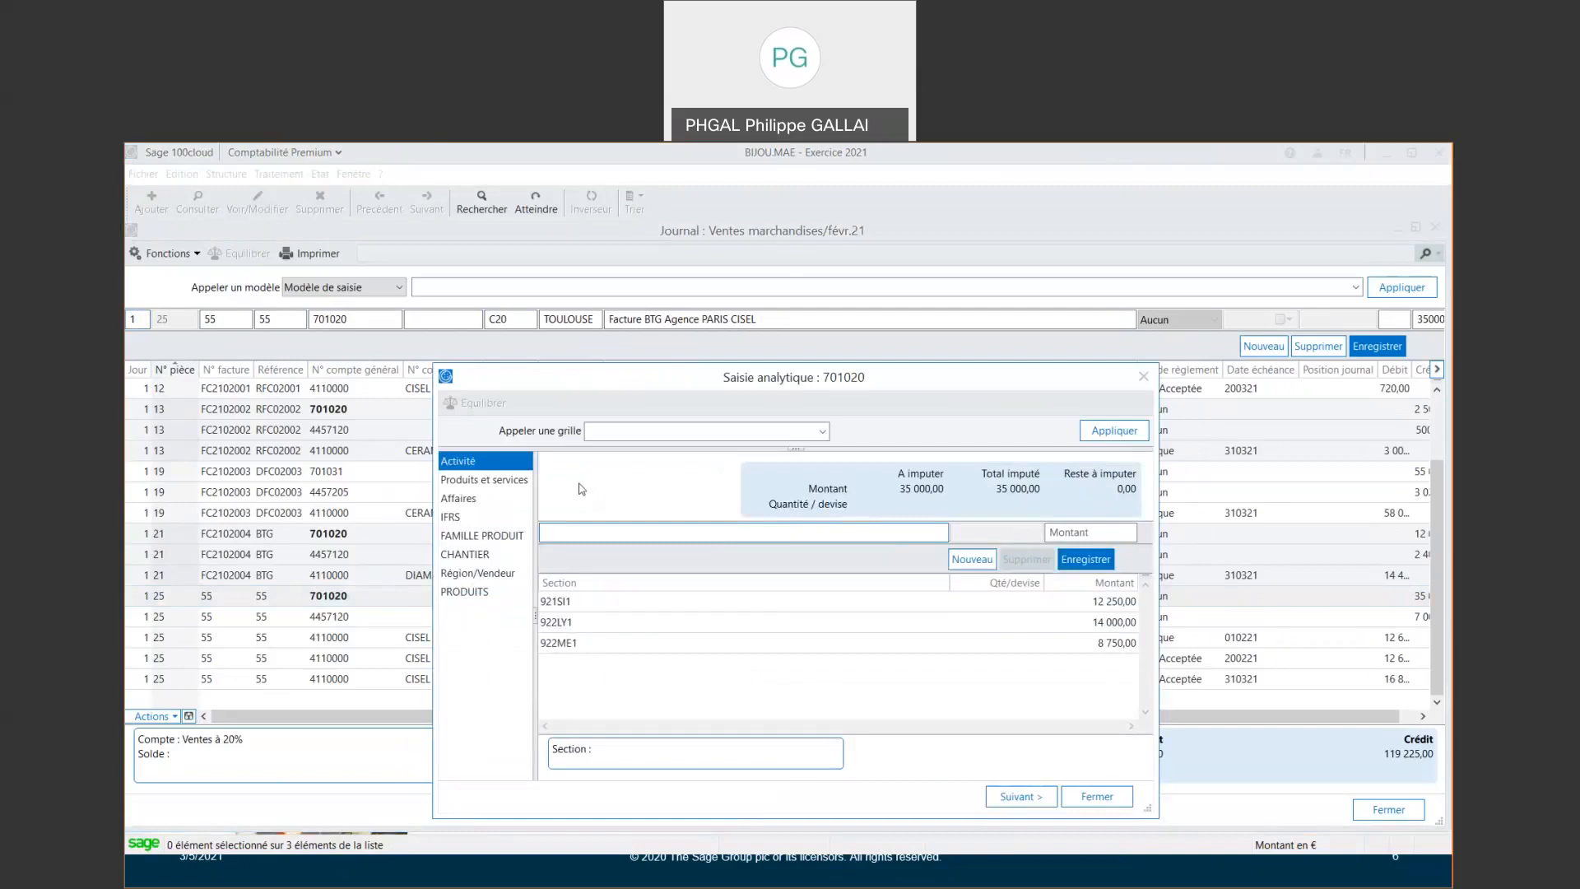
{"action": "left_click", "coordinate": [461, 480]}
{"action": "left_click", "coordinate": [466, 498]}
{"action": "left_click", "coordinate": [461, 517]}
{"action": "left_click", "coordinate": [469, 536]}
{"action": "left_click", "coordinate": [466, 553]}
{"action": "left_click", "coordinate": [475, 575]}
{"action": "left_click", "coordinate": [468, 592]}
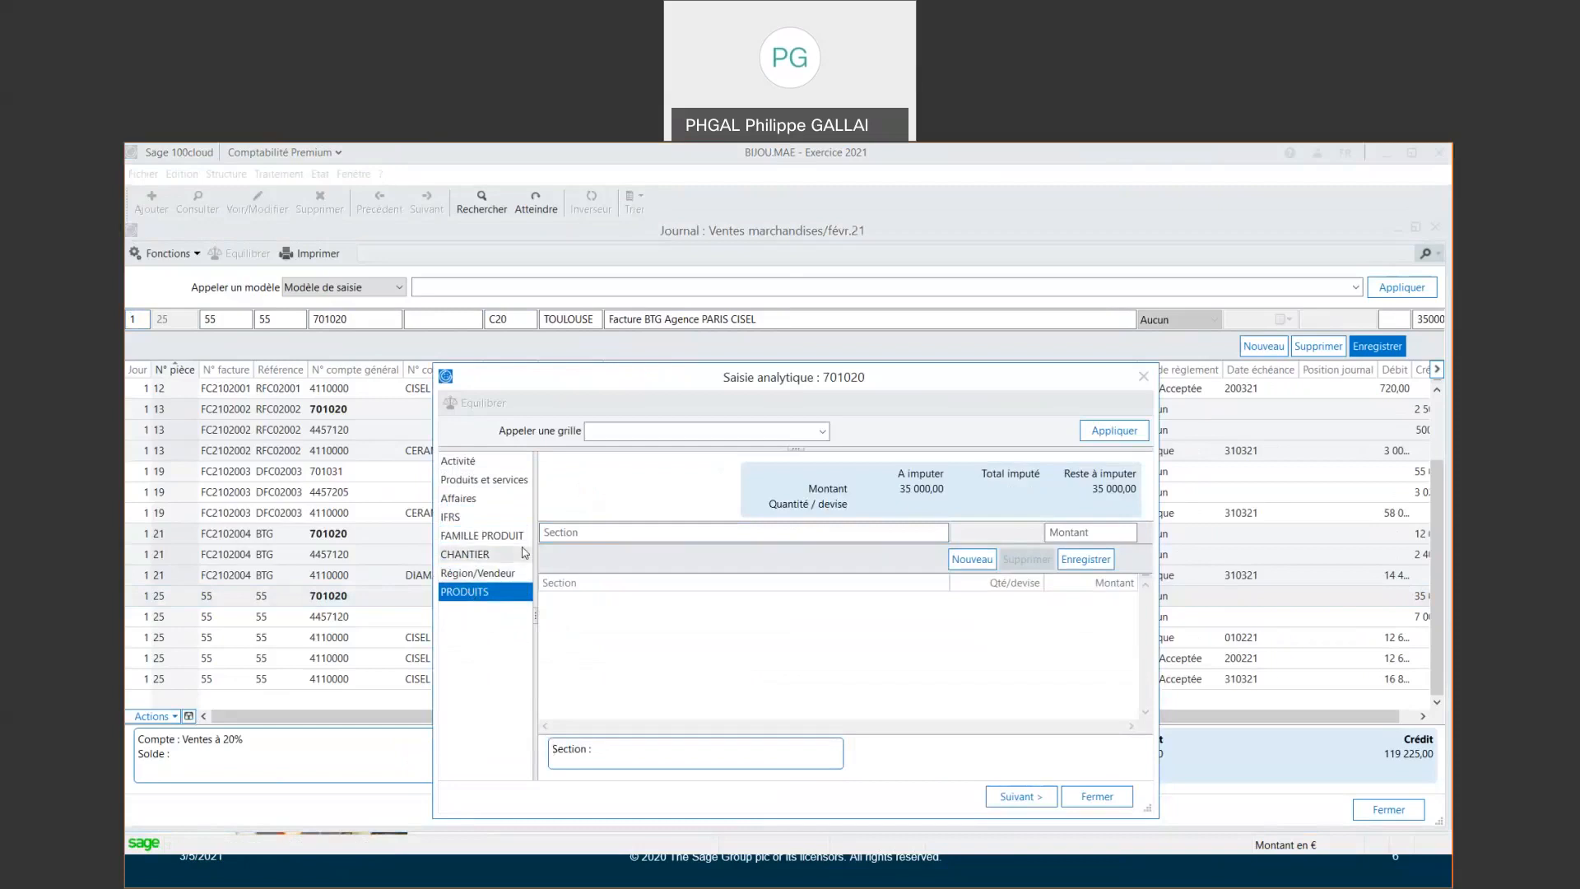
{"action": "left_click", "coordinate": [1108, 803]}
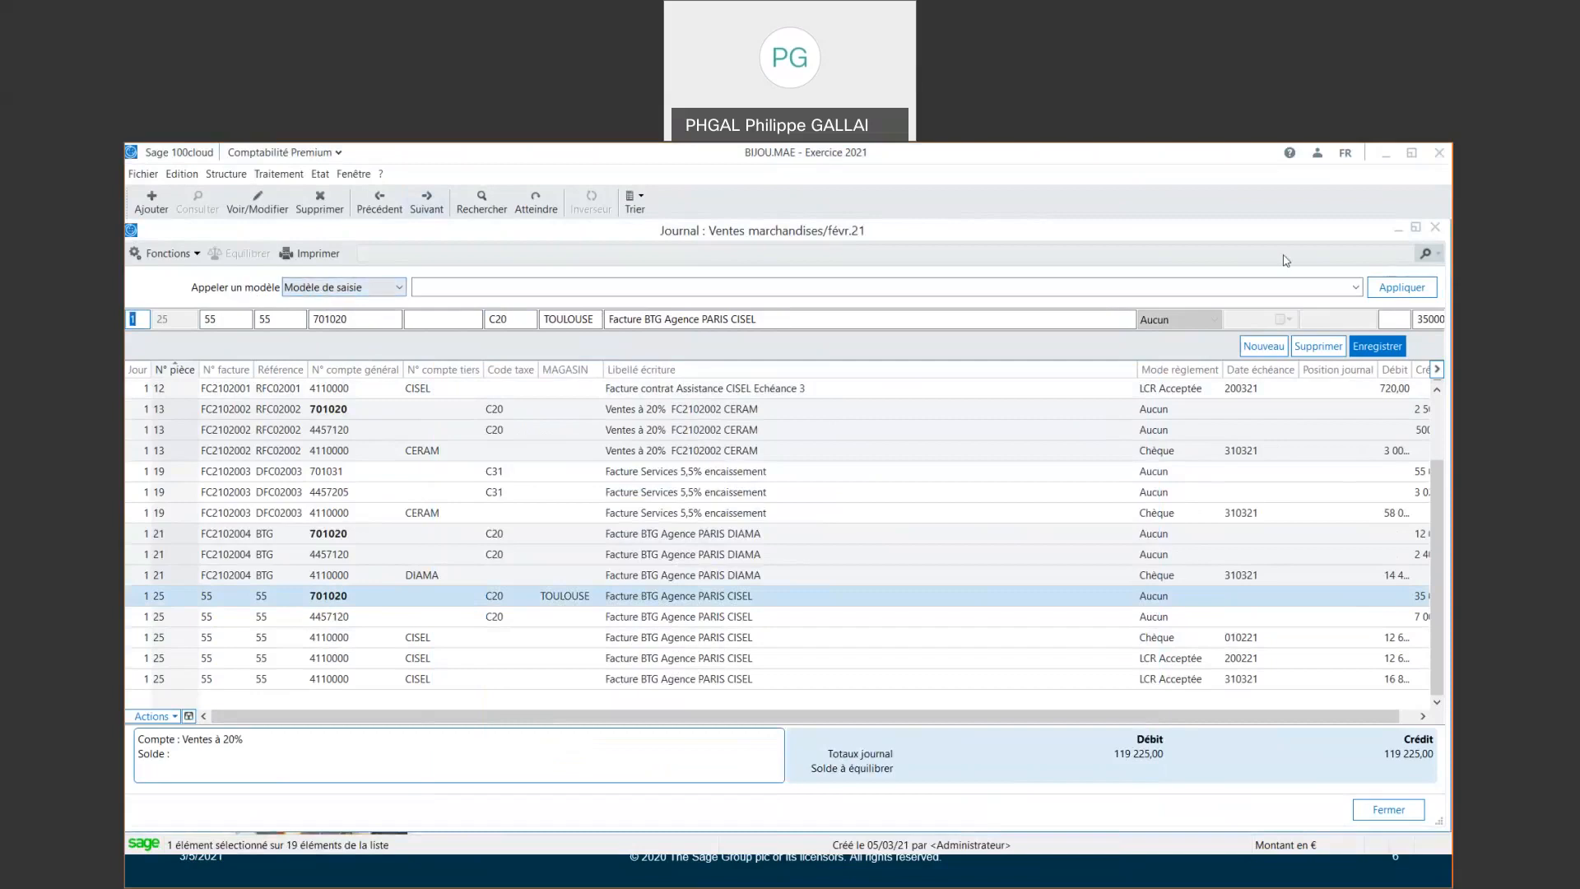
Apply the entry model Vente produits to view its preset account lines, then leave it without recording anything
{"action": "left_click", "coordinate": [1355, 290]}
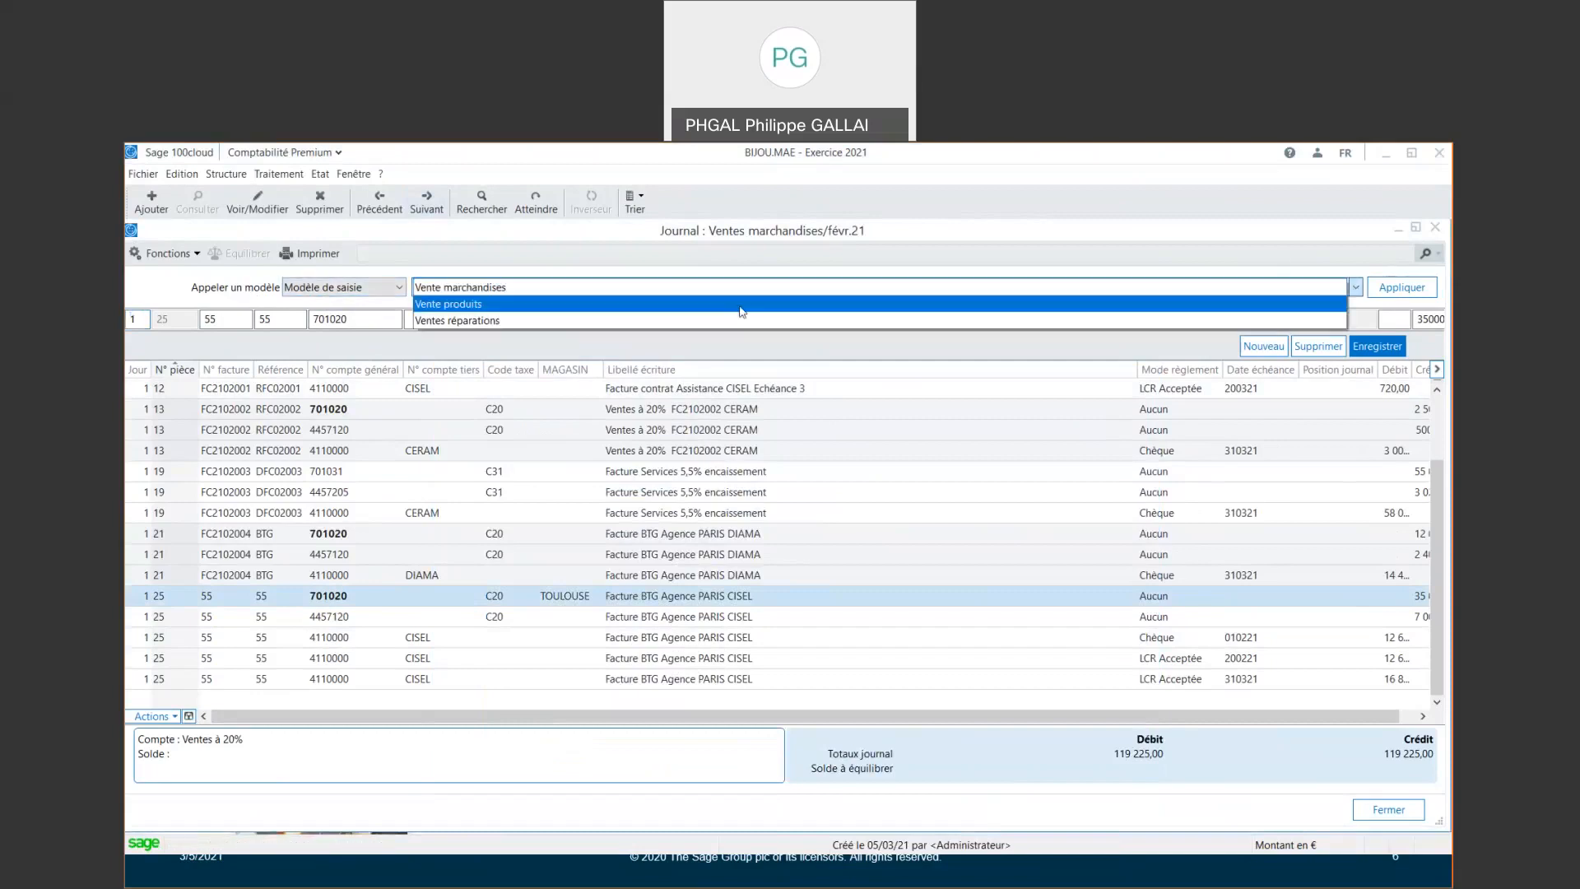
{"action": "left_click", "coordinate": [742, 316]}
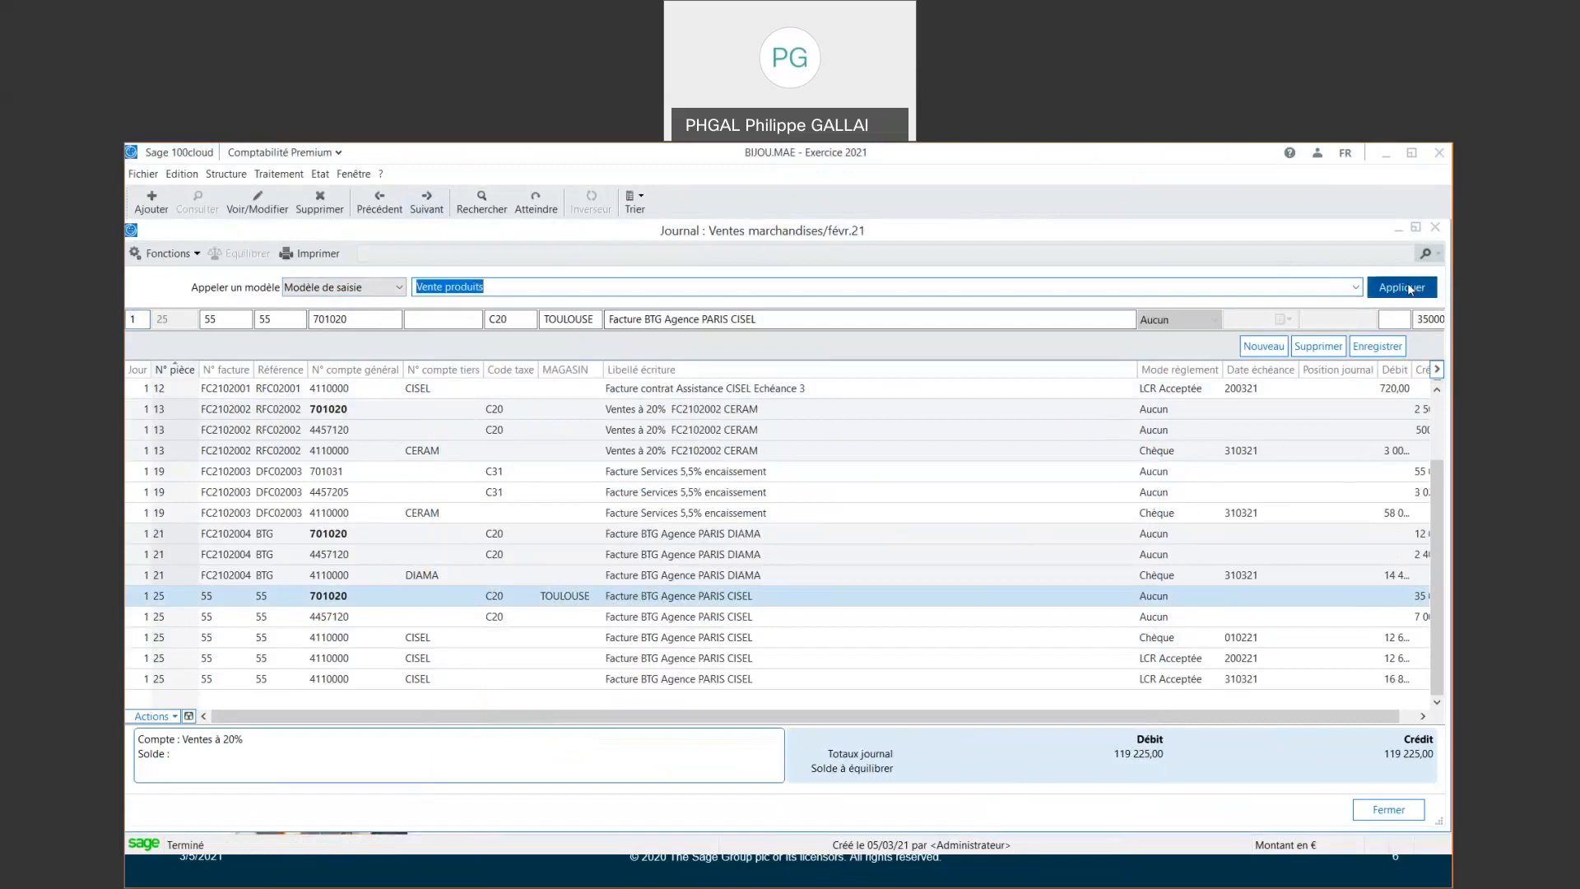
{"action": "key", "text": "Return"}
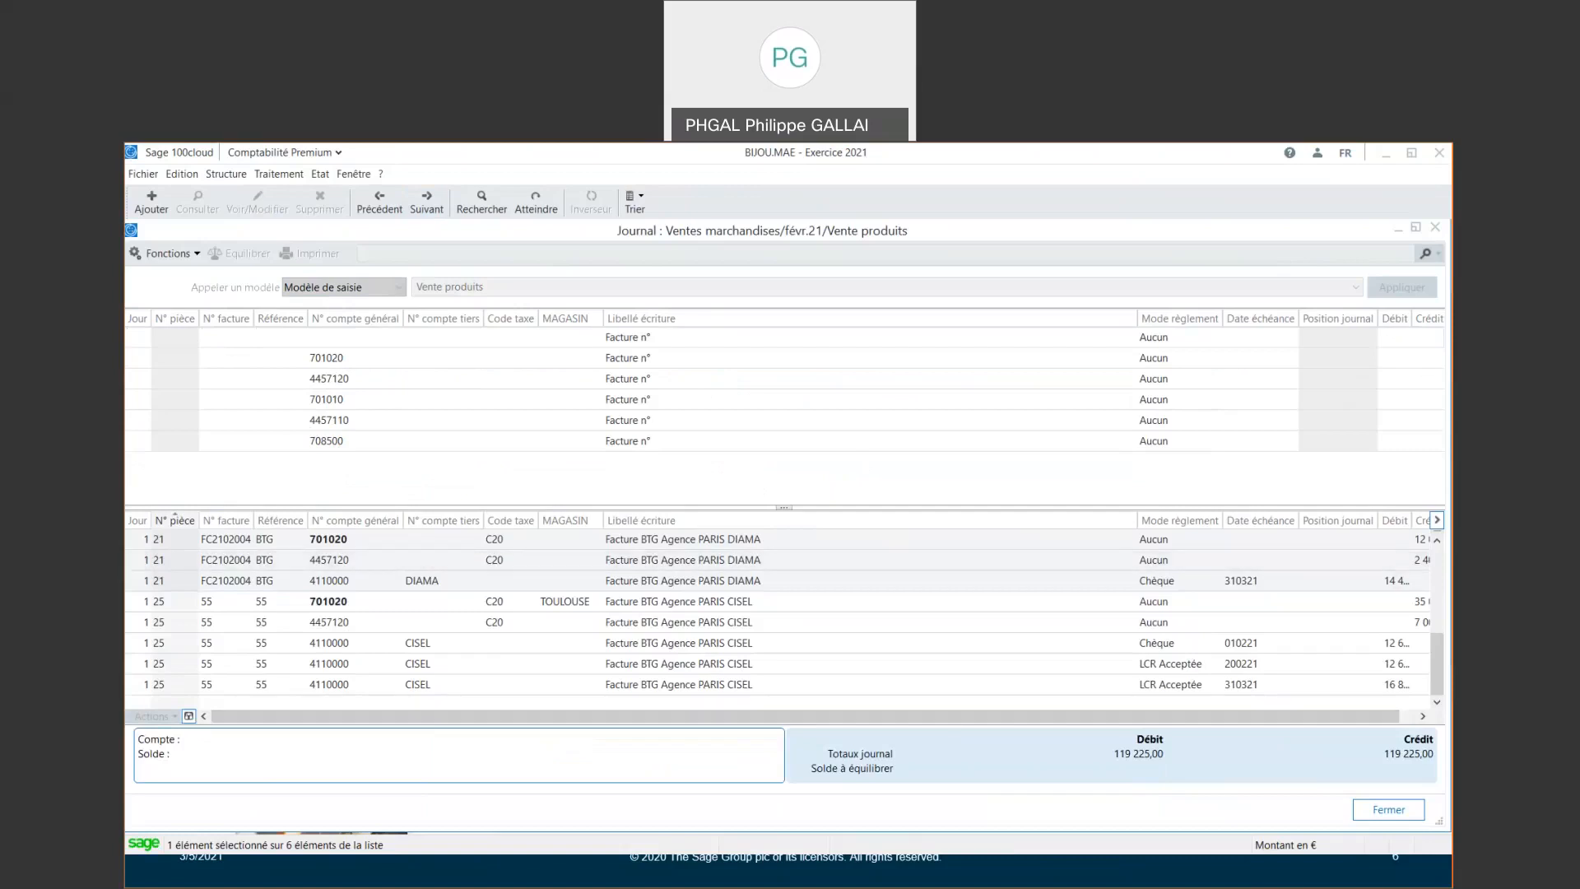
{"action": "key", "text": "Escape"}
{"action": "key", "text": "Escape"}
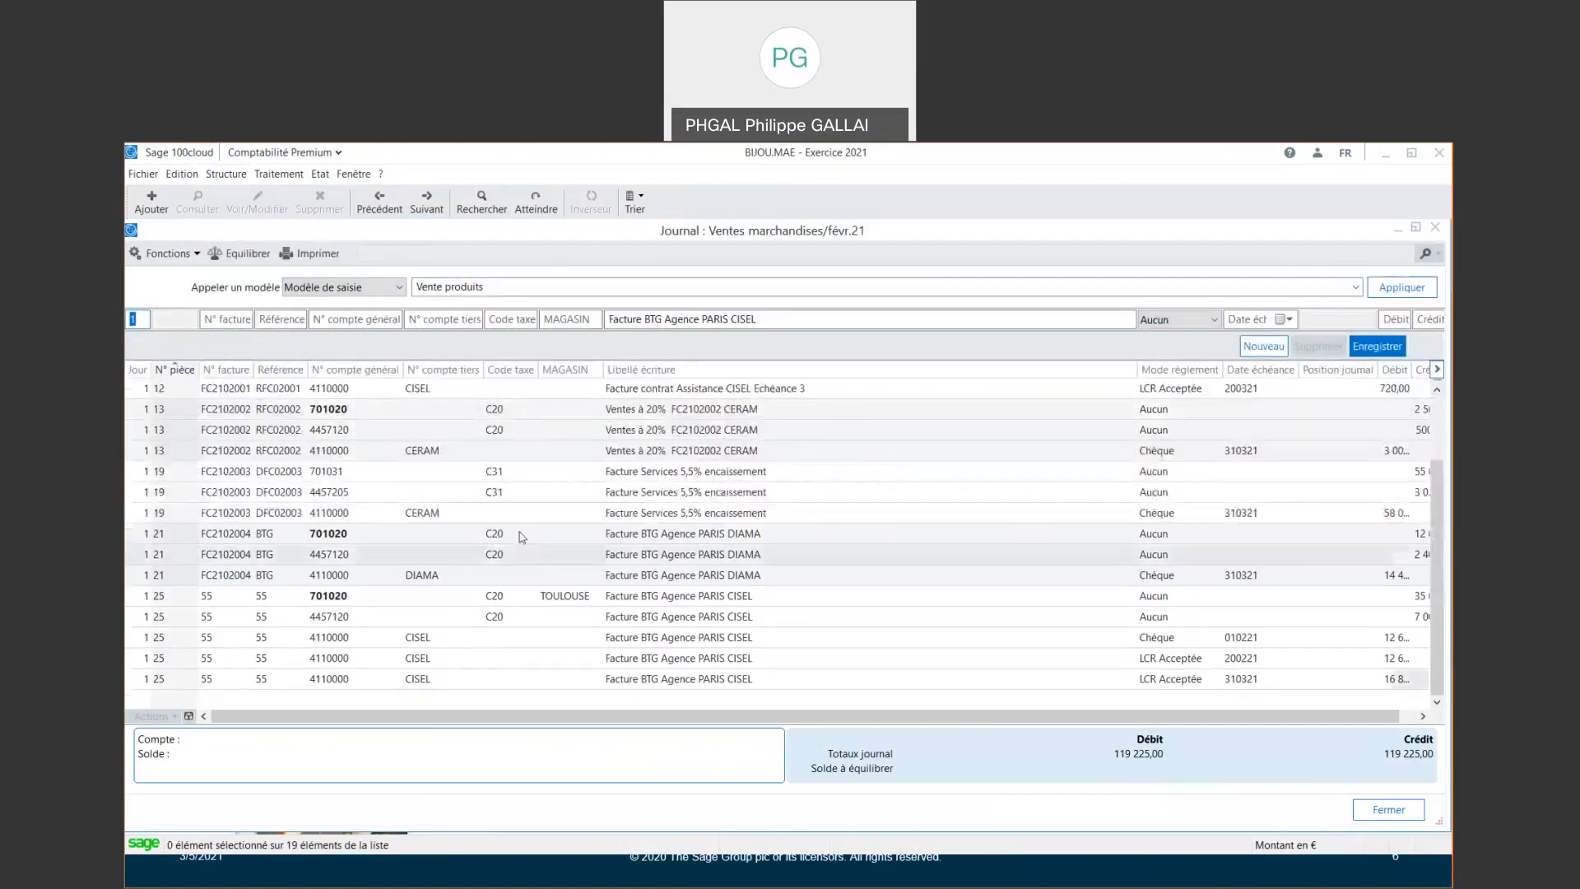
Open the Ajout d'une pièce form to view its header and detail fields, then cancel it
{"action": "left_click", "coordinate": [294, 176]}
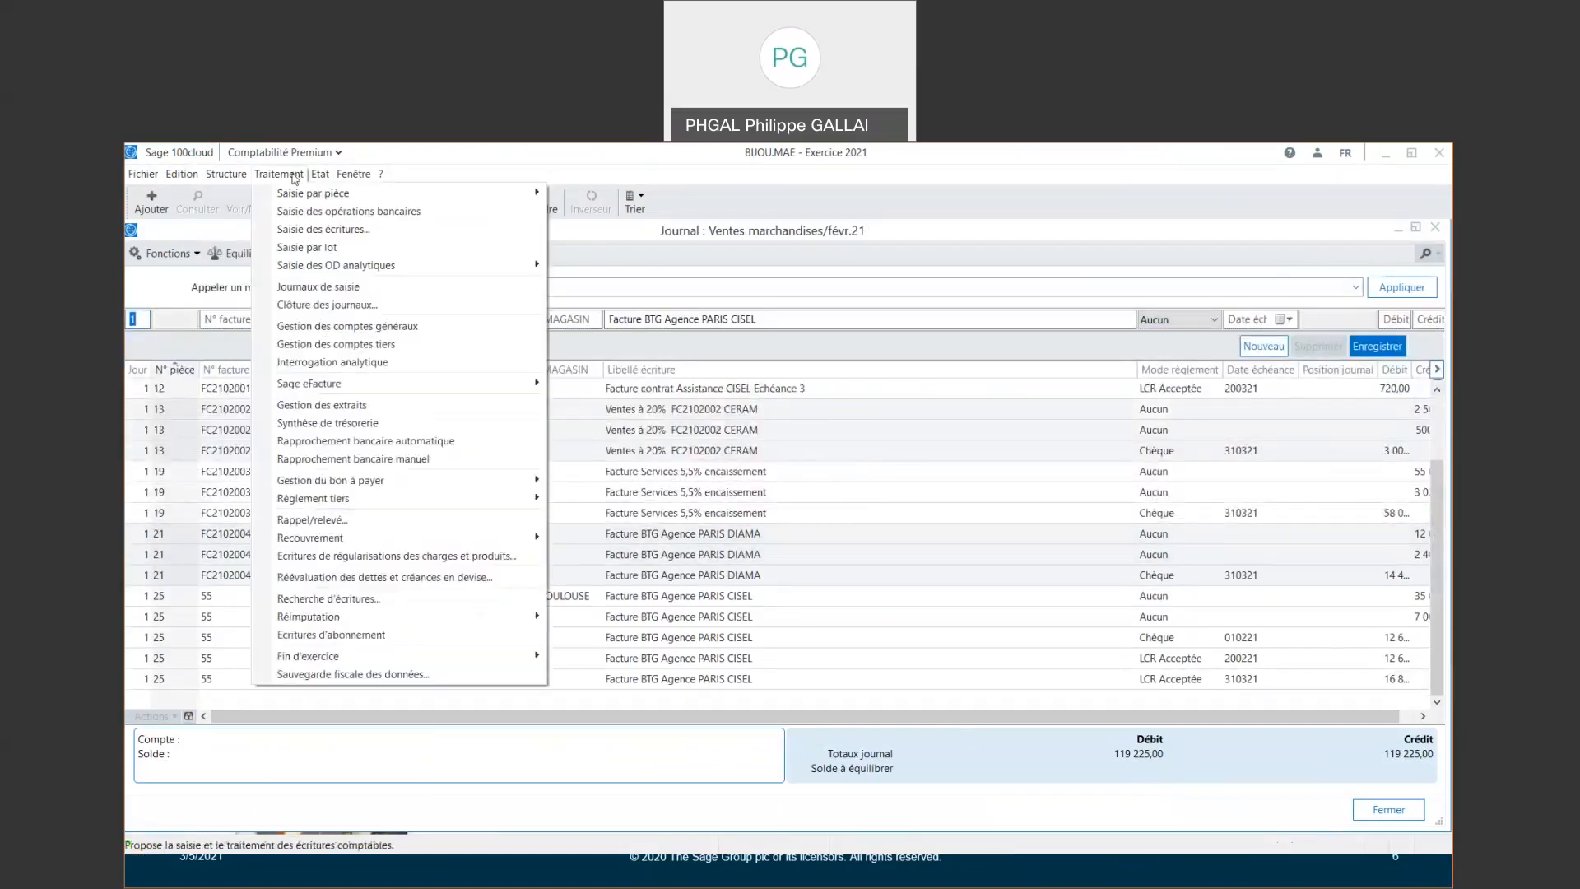
{"action": "mouse_move", "coordinate": [308, 194]}
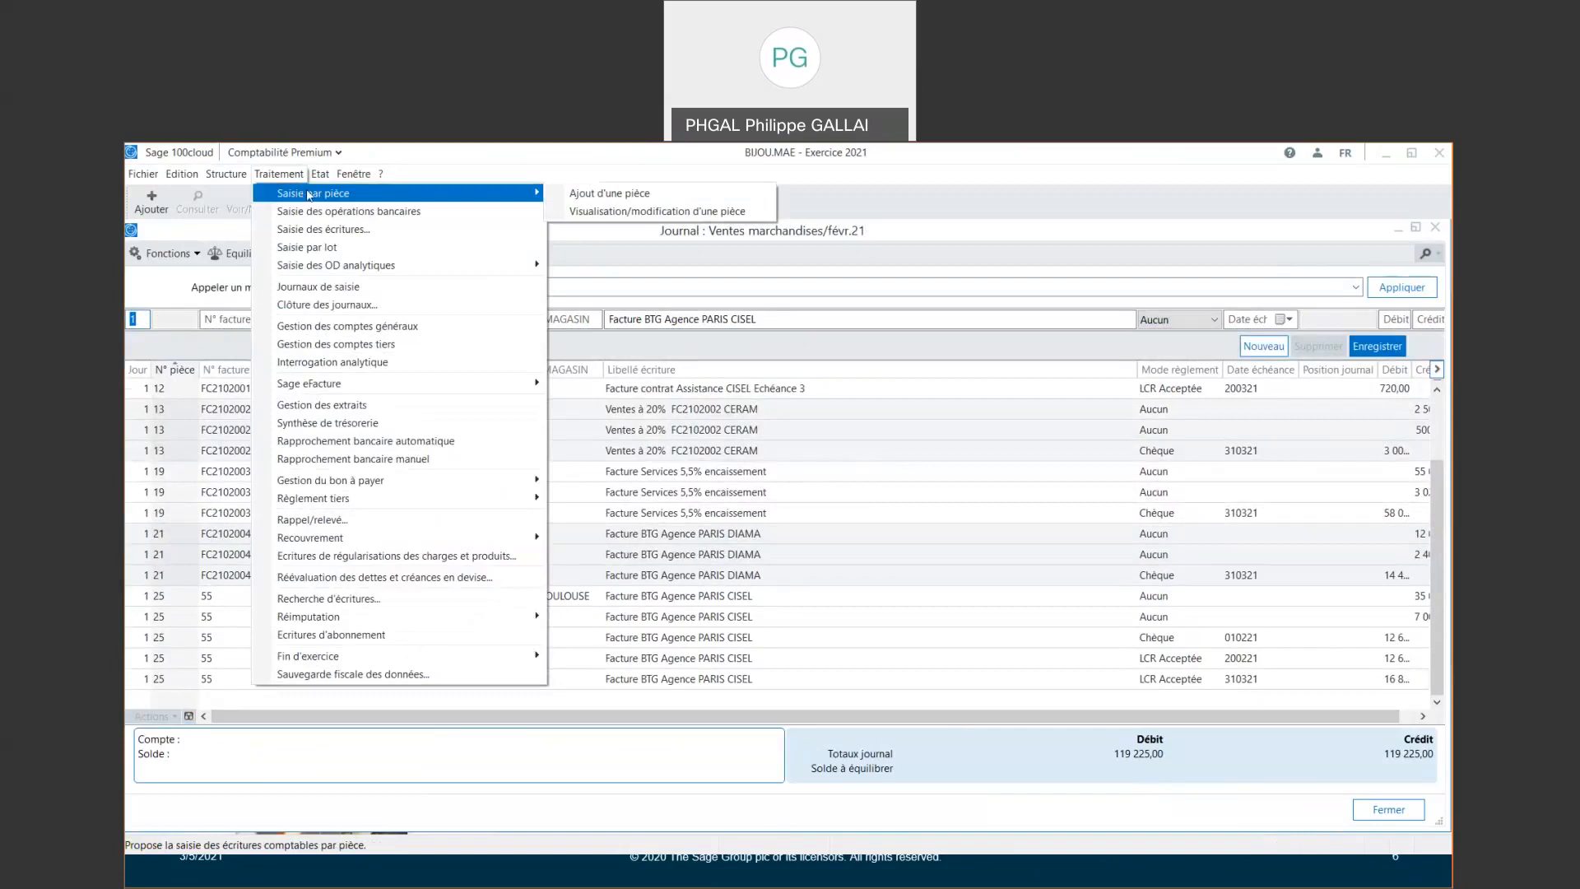
{"action": "left_click", "coordinate": [603, 196]}
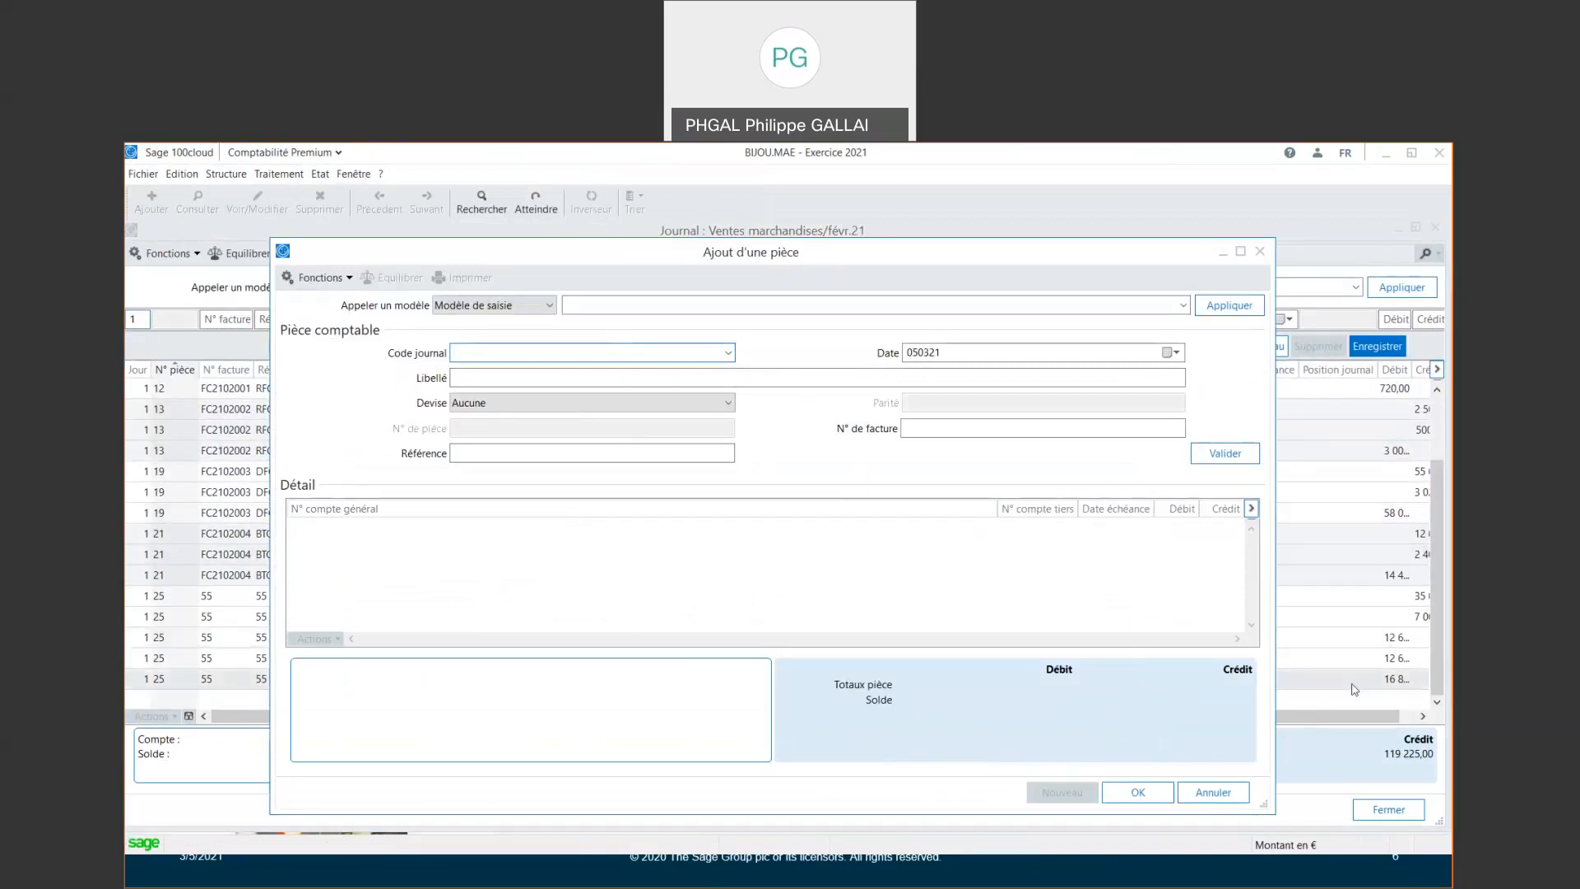
{"action": "left_click", "coordinate": [1207, 794]}
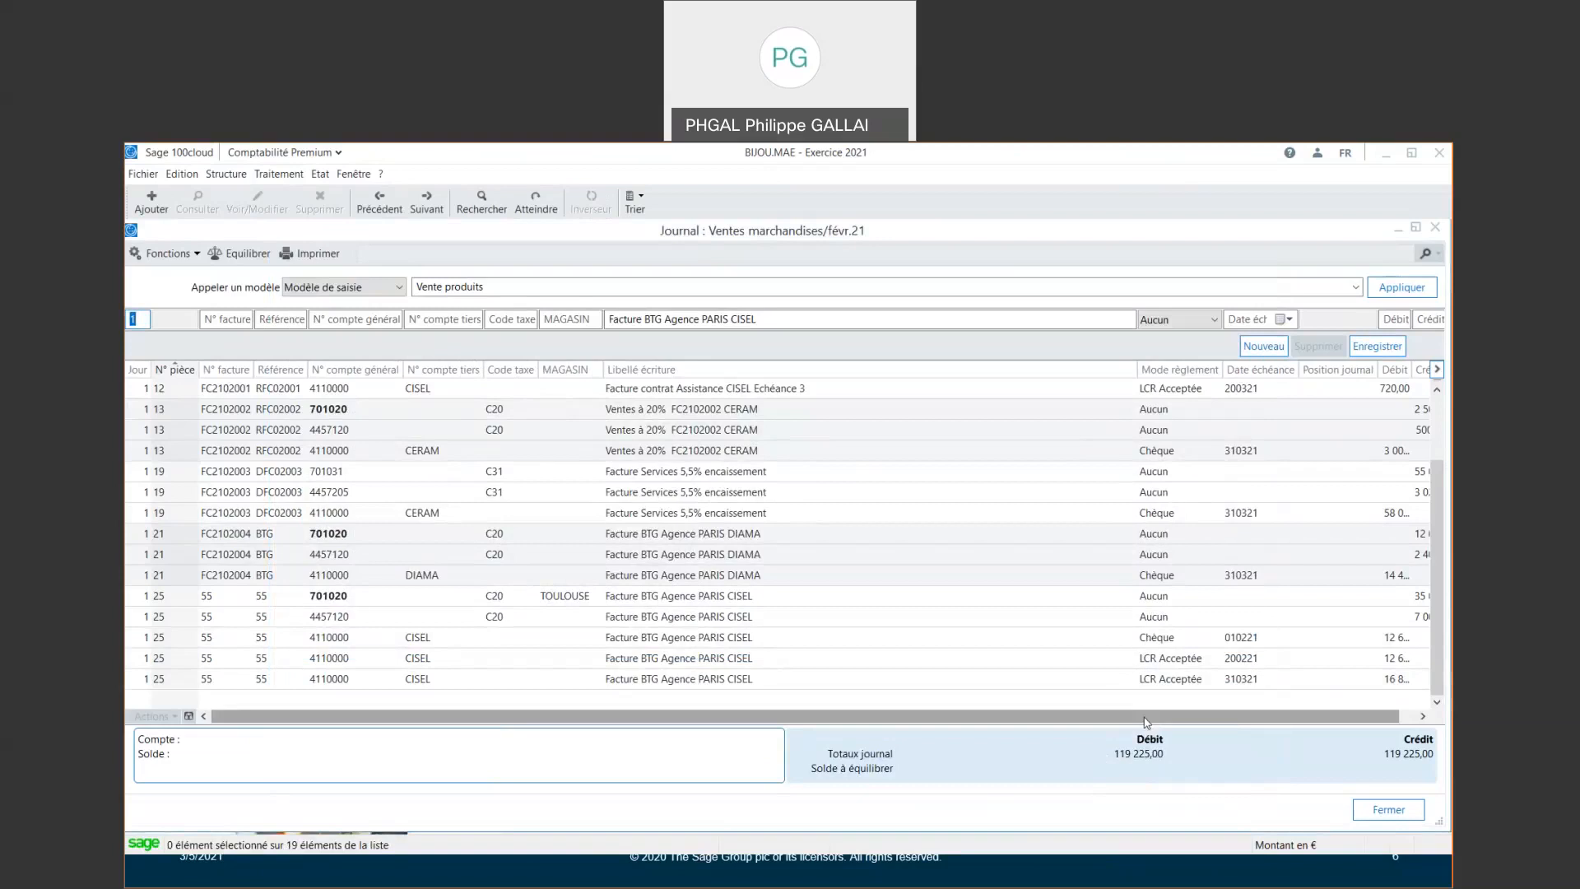
Query account 701020 from piece 25's sales line, compare its lettered and unlettered entries, and select the invoice 99 entry
{"action": "left_click", "coordinate": [677, 597]}
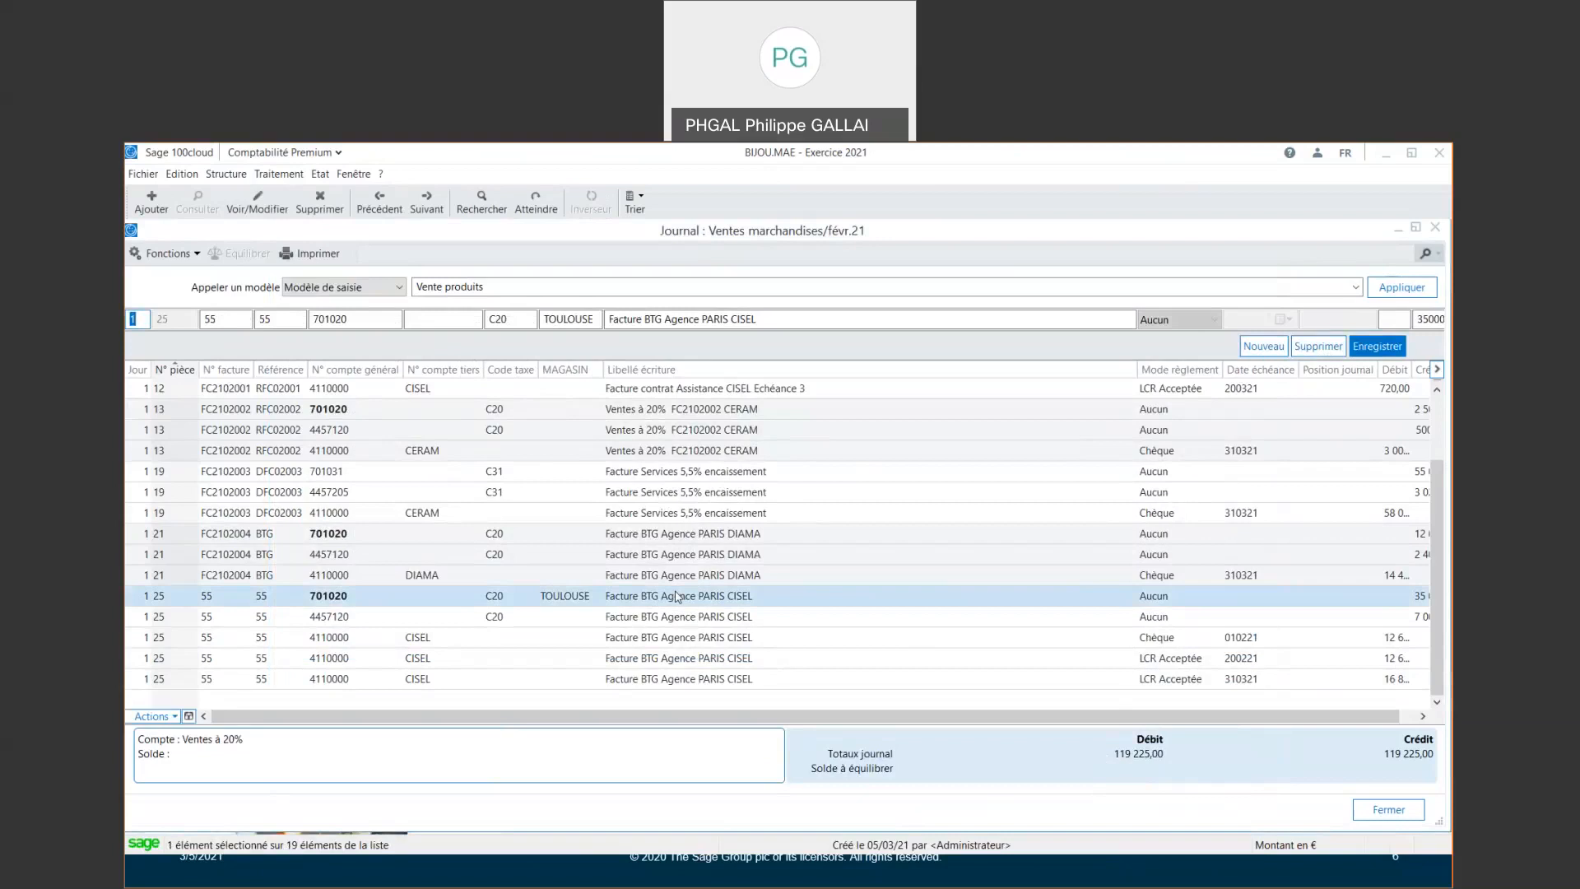
{"action": "double_click", "coordinate": [575, 596]}
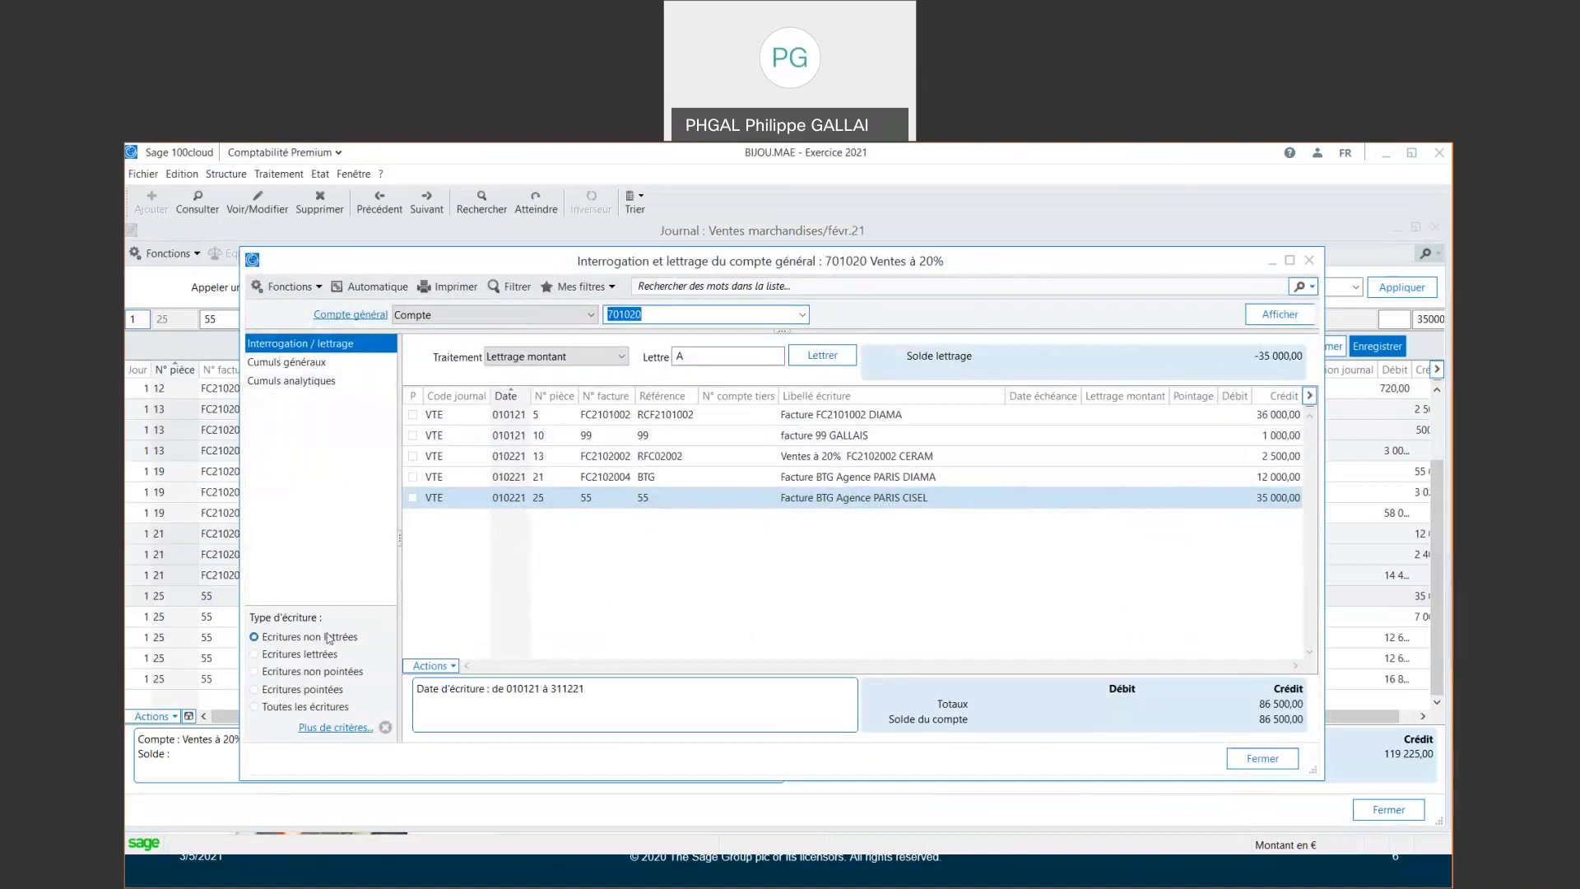
{"action": "left_click", "coordinate": [288, 654]}
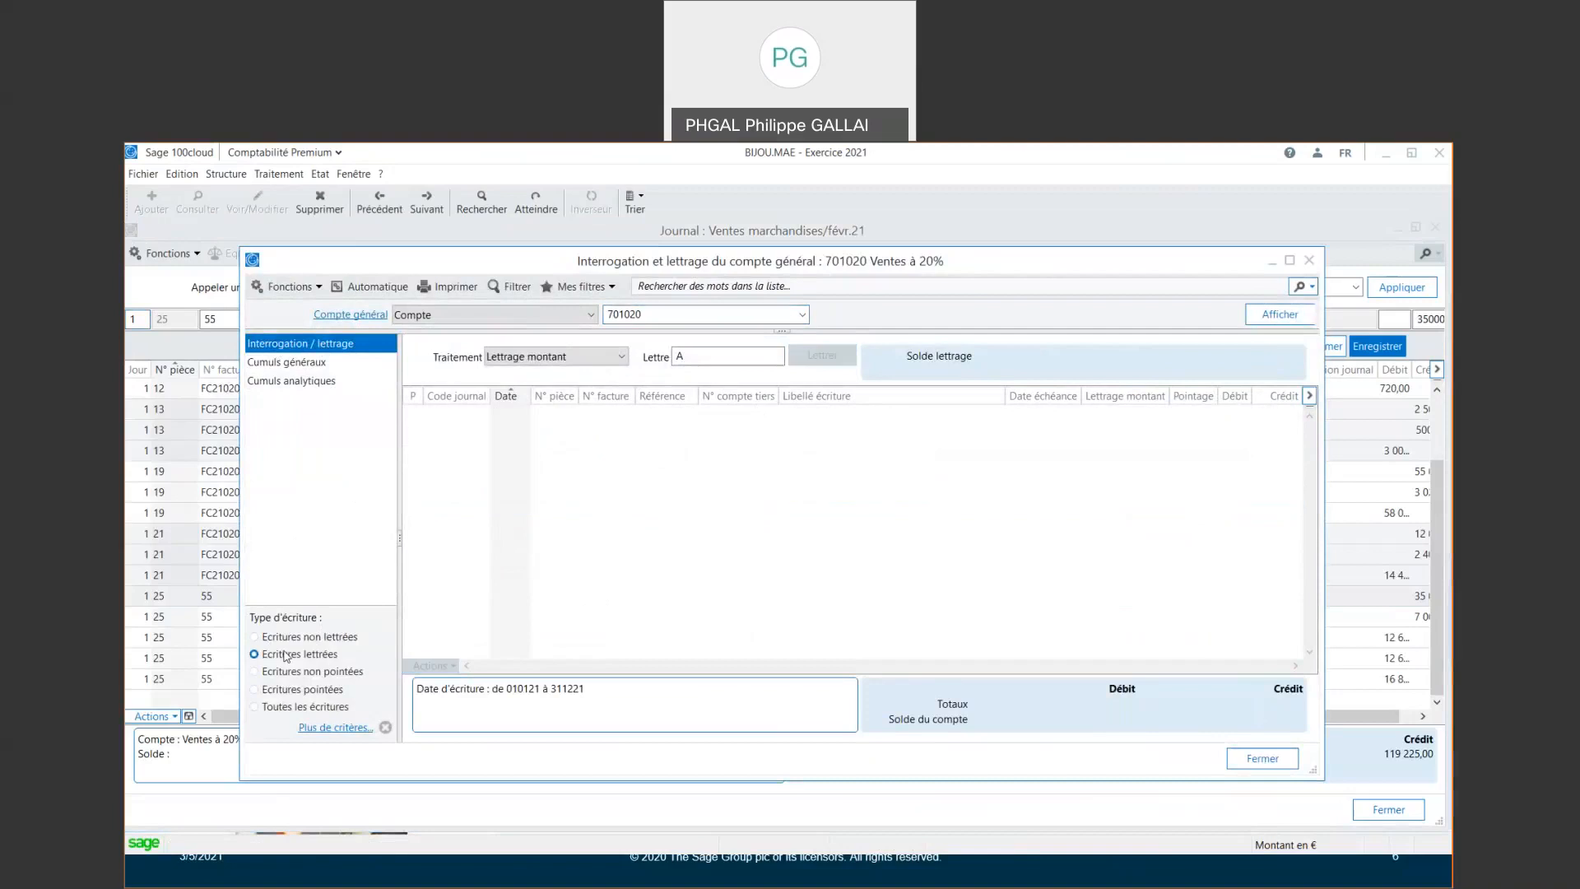
{"action": "left_click", "coordinate": [294, 641]}
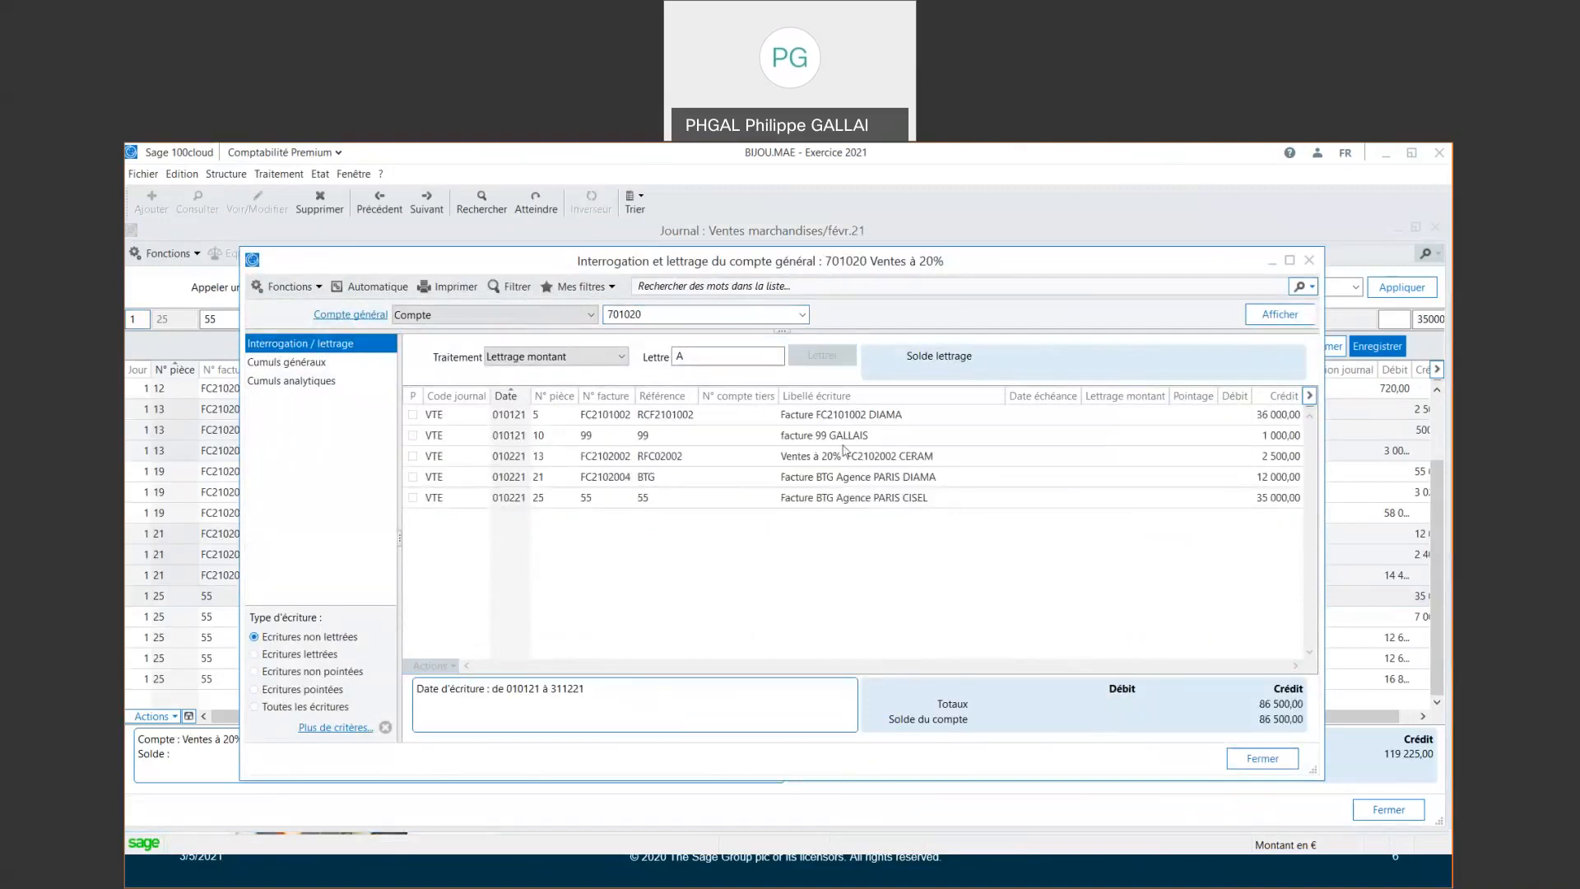
{"action": "left_click", "coordinate": [613, 436]}
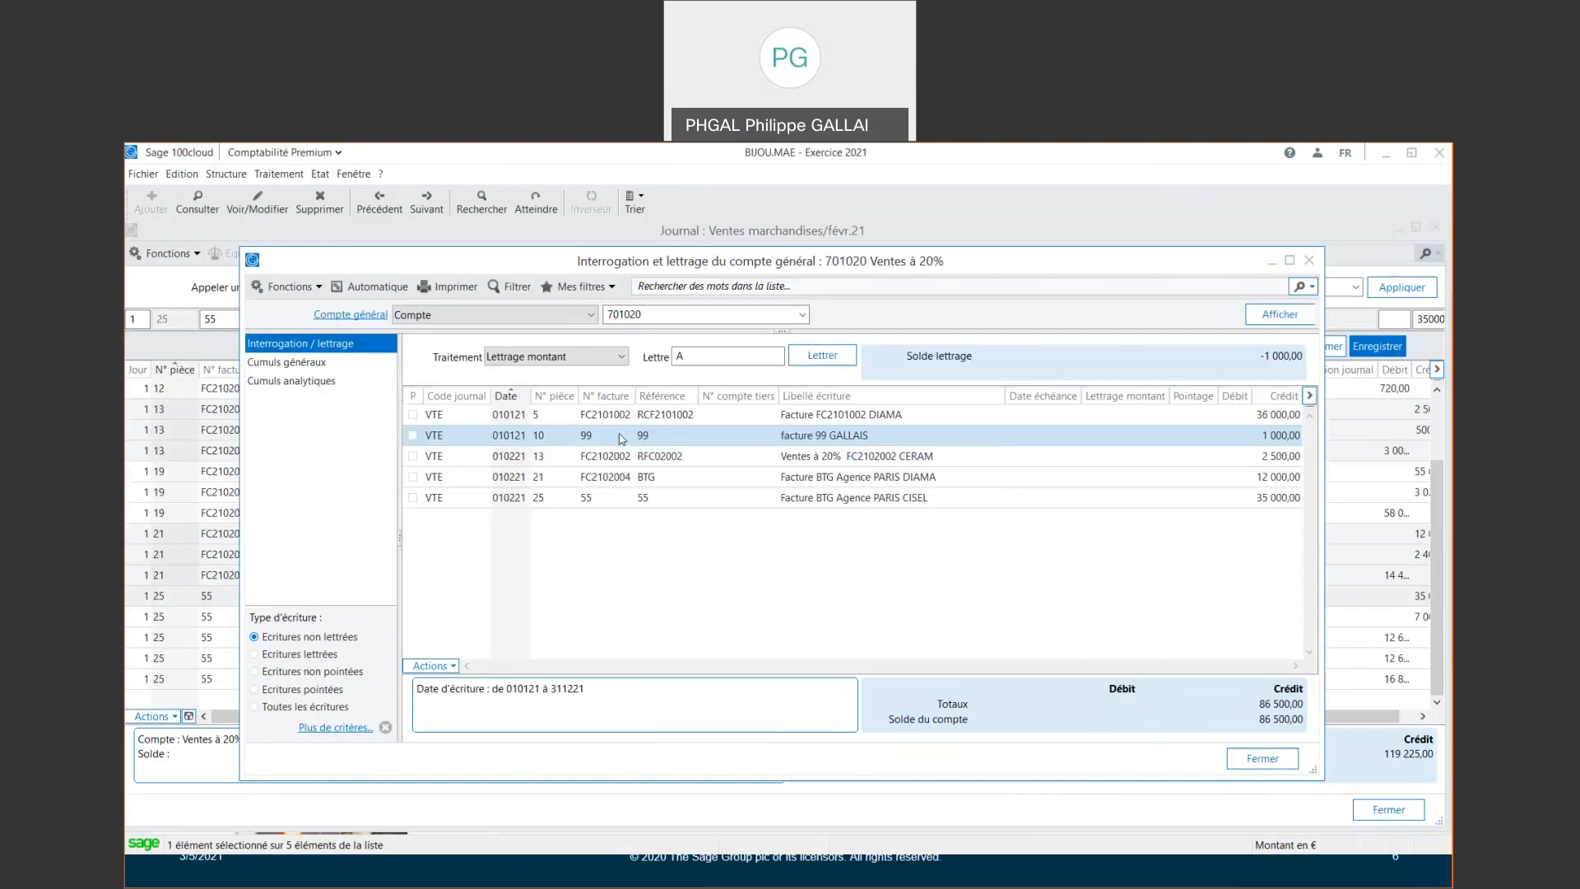
View account 701020's general monthly totals and its analytical totals per section, then return to the entry query
{"action": "left_click", "coordinate": [329, 363]}
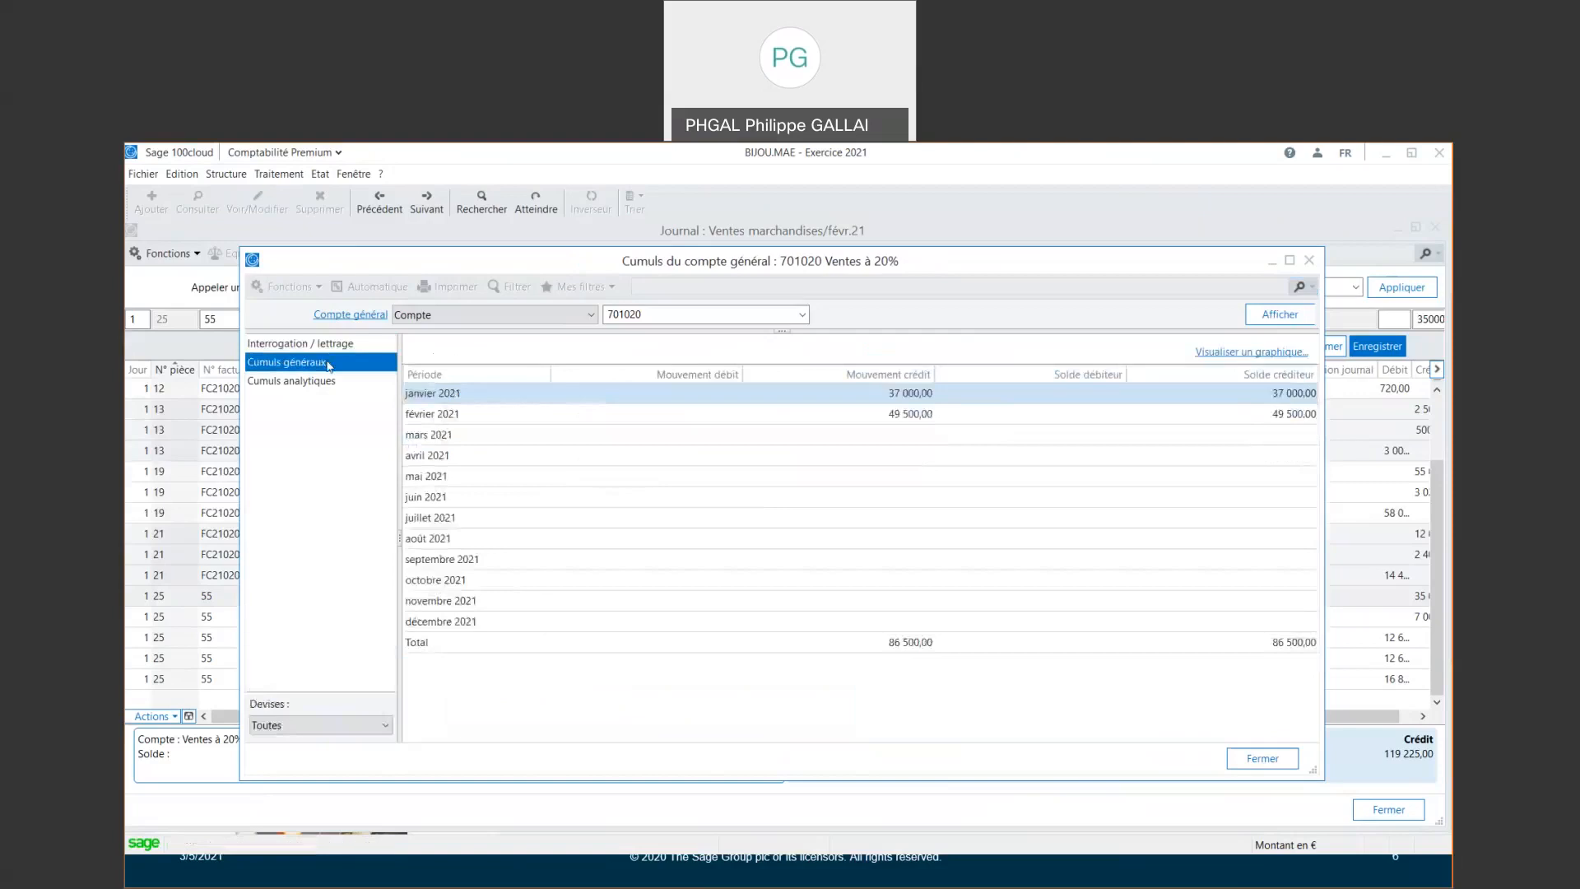
{"action": "left_click", "coordinate": [322, 383]}
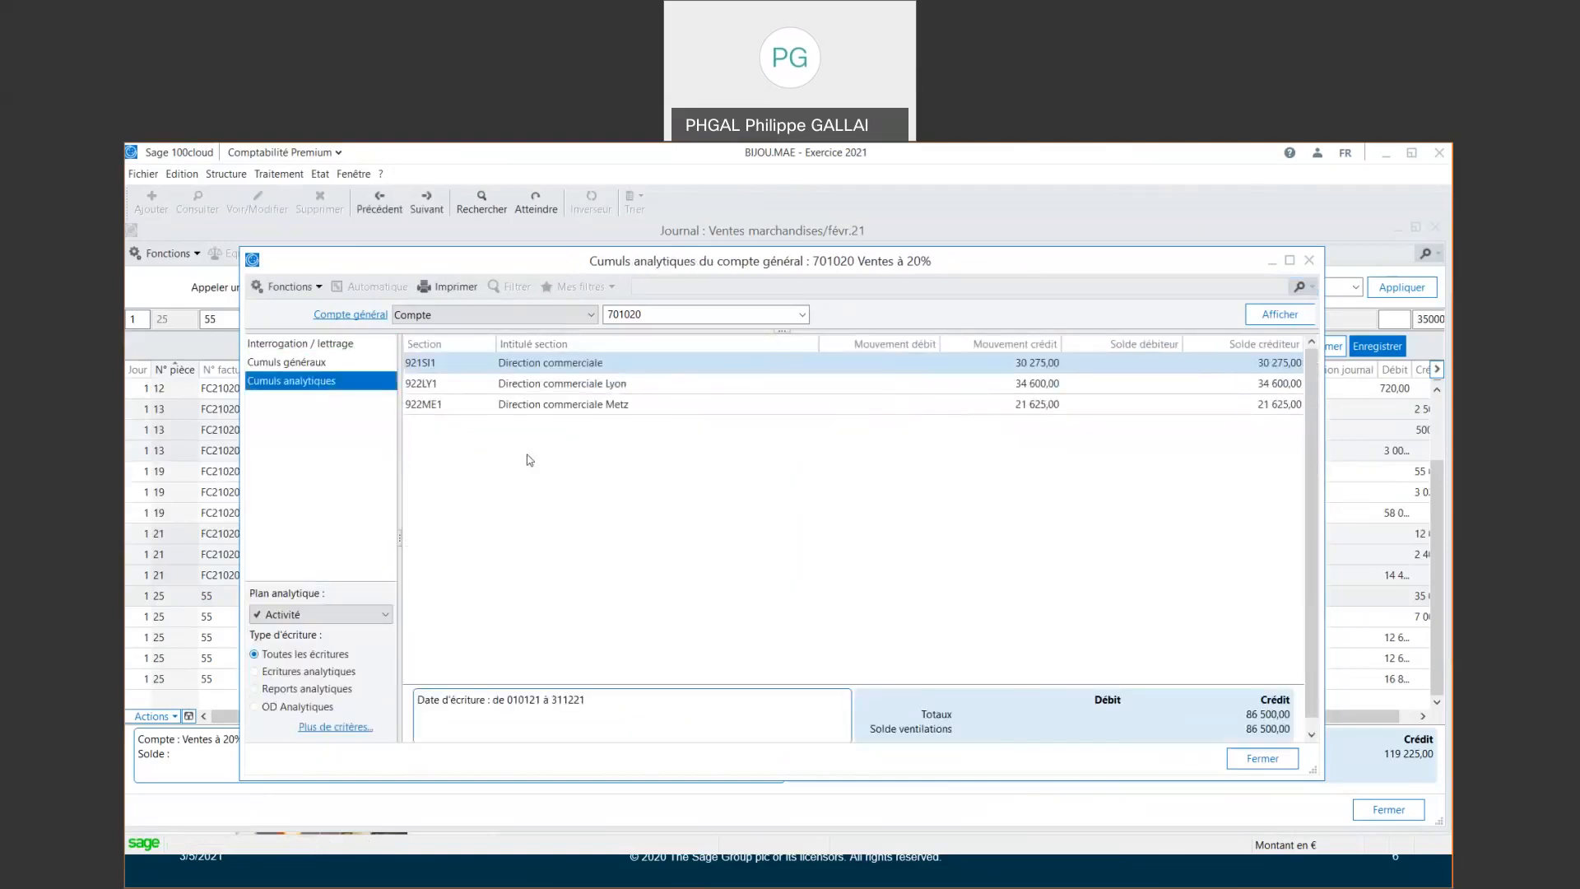
{"action": "left_click", "coordinate": [350, 353]}
Preview the extract of account 701020's unlettered entries with the Extrait Général Base.bma model, then close the preview and the account query
{"action": "left_click", "coordinate": [449, 286]}
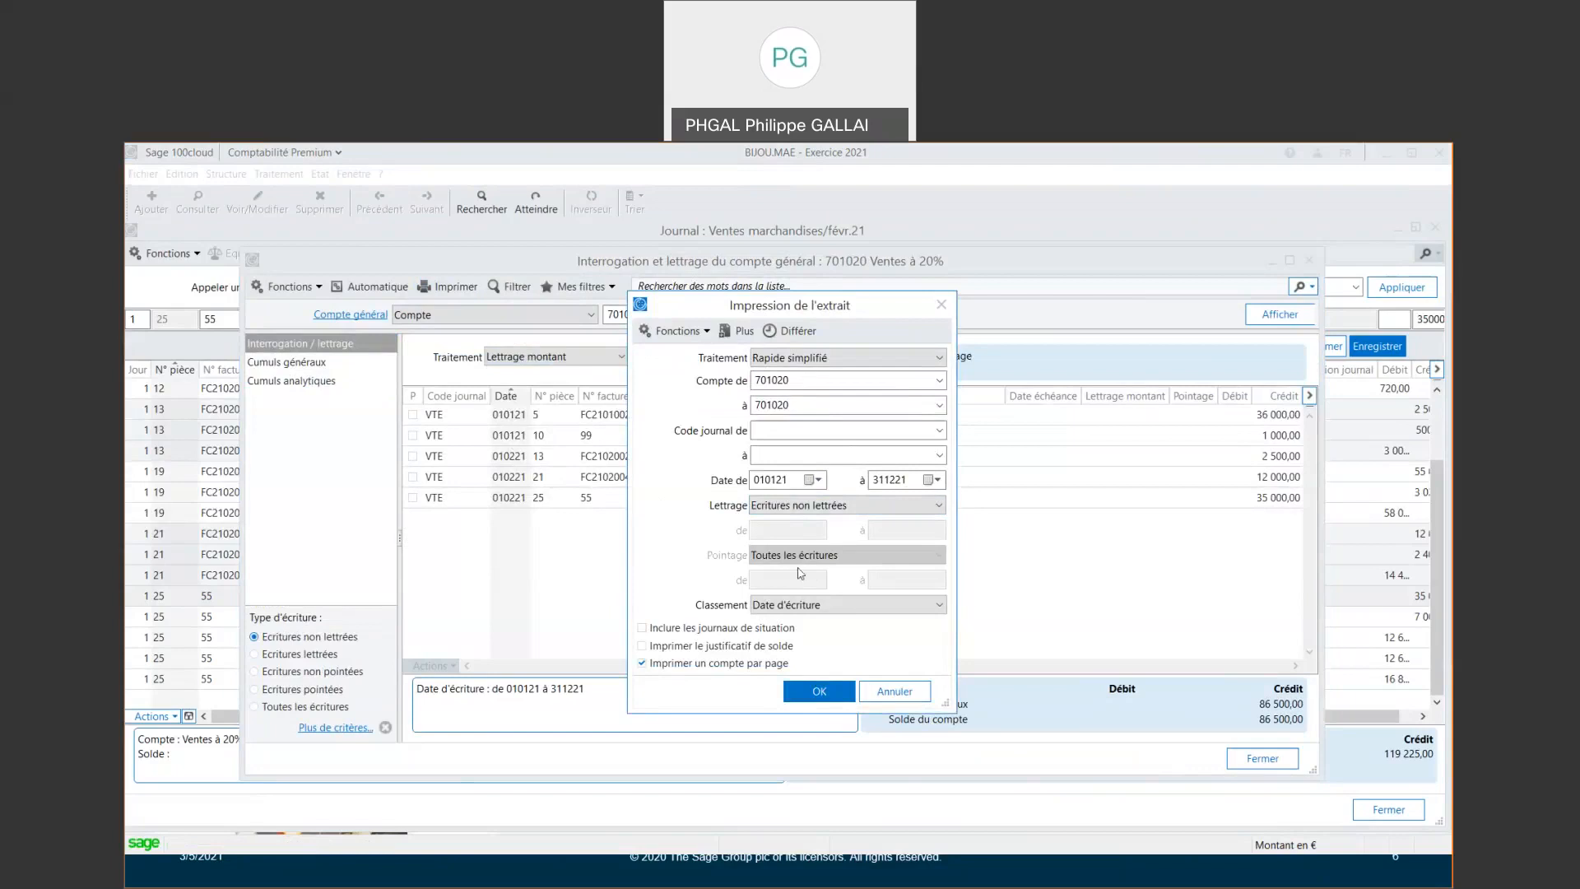
{"action": "left_click", "coordinate": [788, 506]}
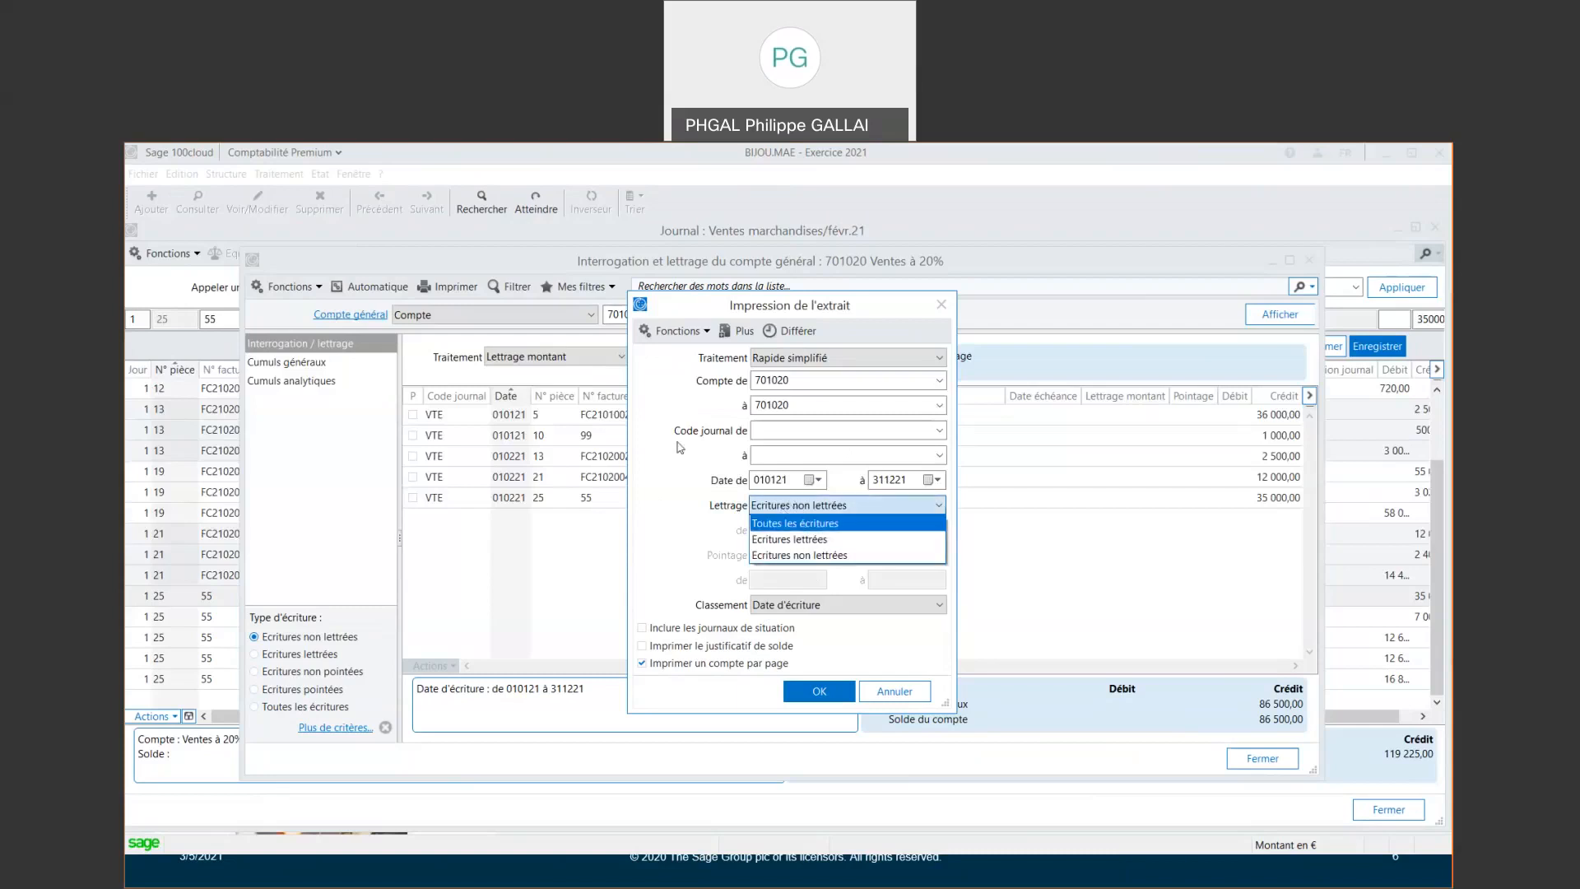
{"action": "left_click", "coordinate": [698, 516]}
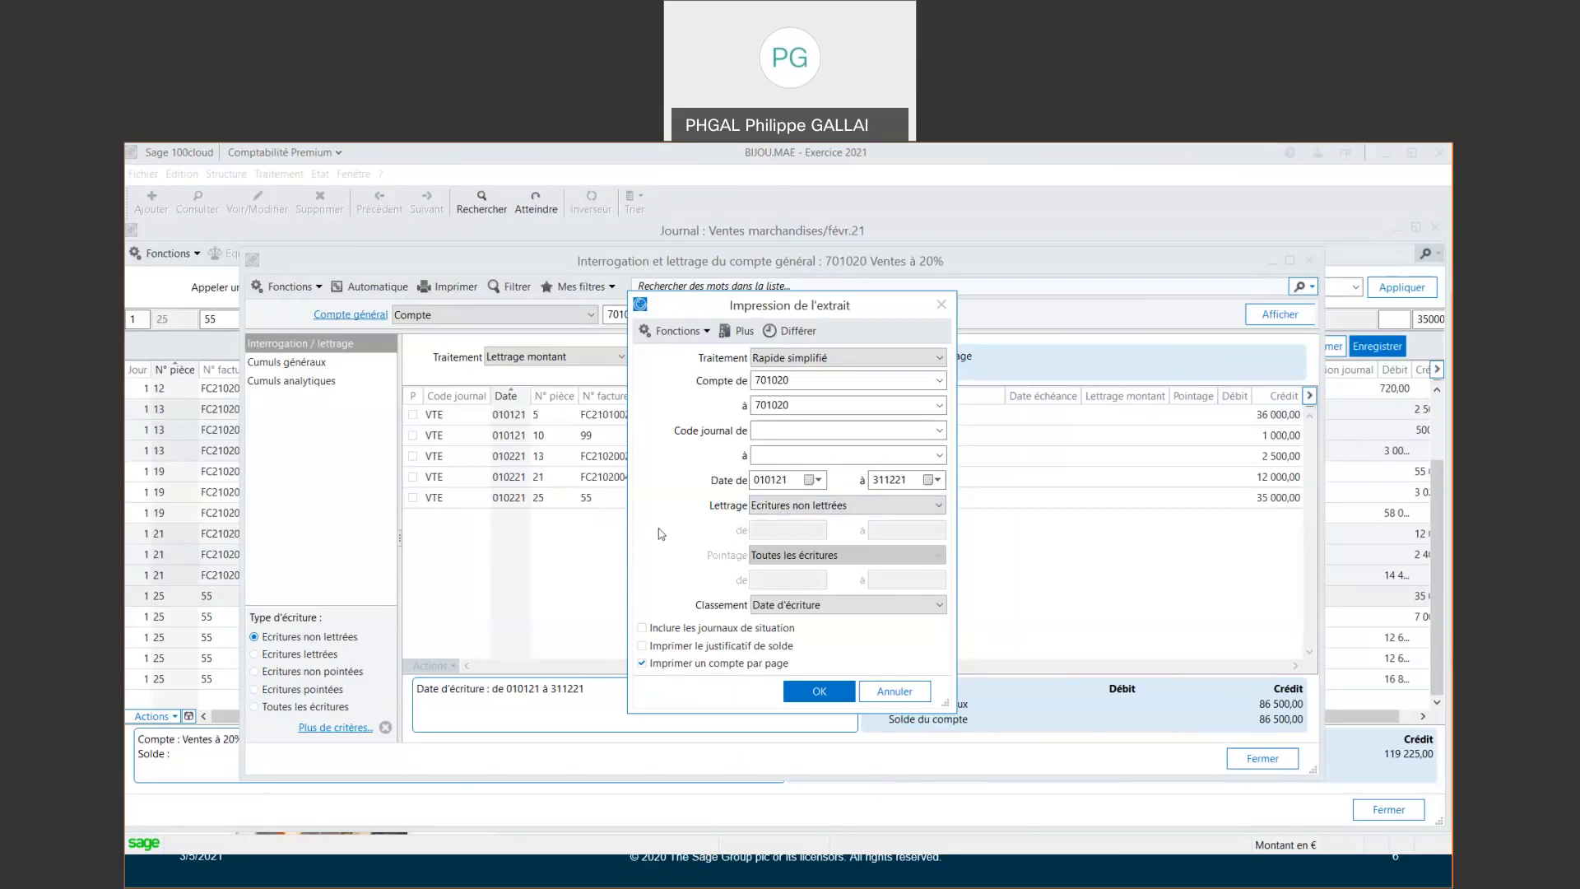
{"action": "left_click", "coordinate": [844, 693]}
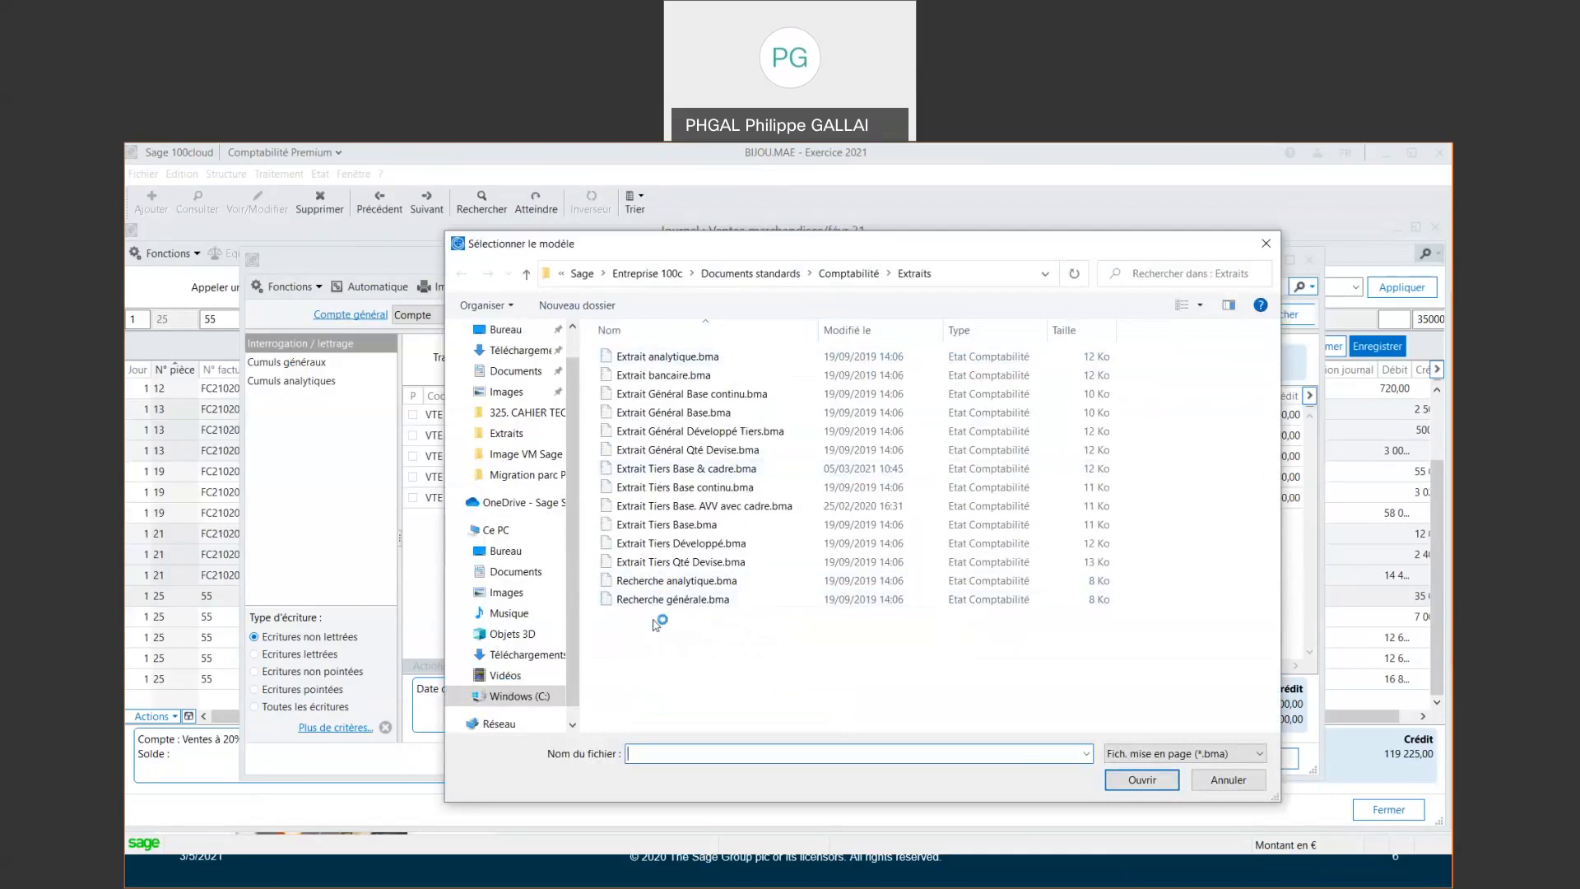
{"action": "left_click", "coordinate": [652, 415]}
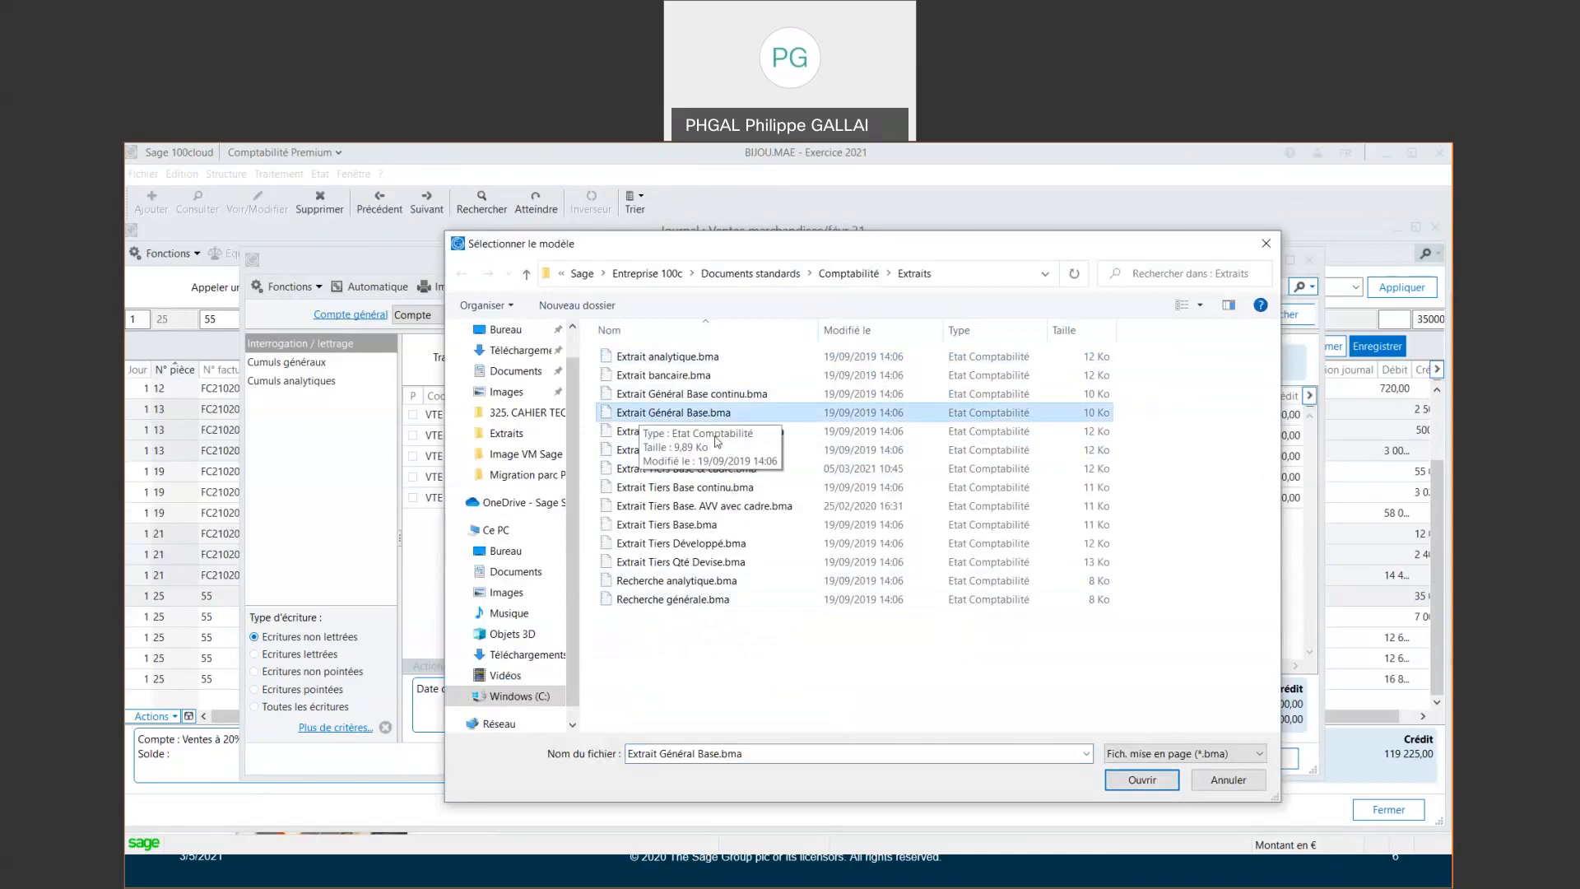
{"action": "left_click", "coordinate": [1142, 779]}
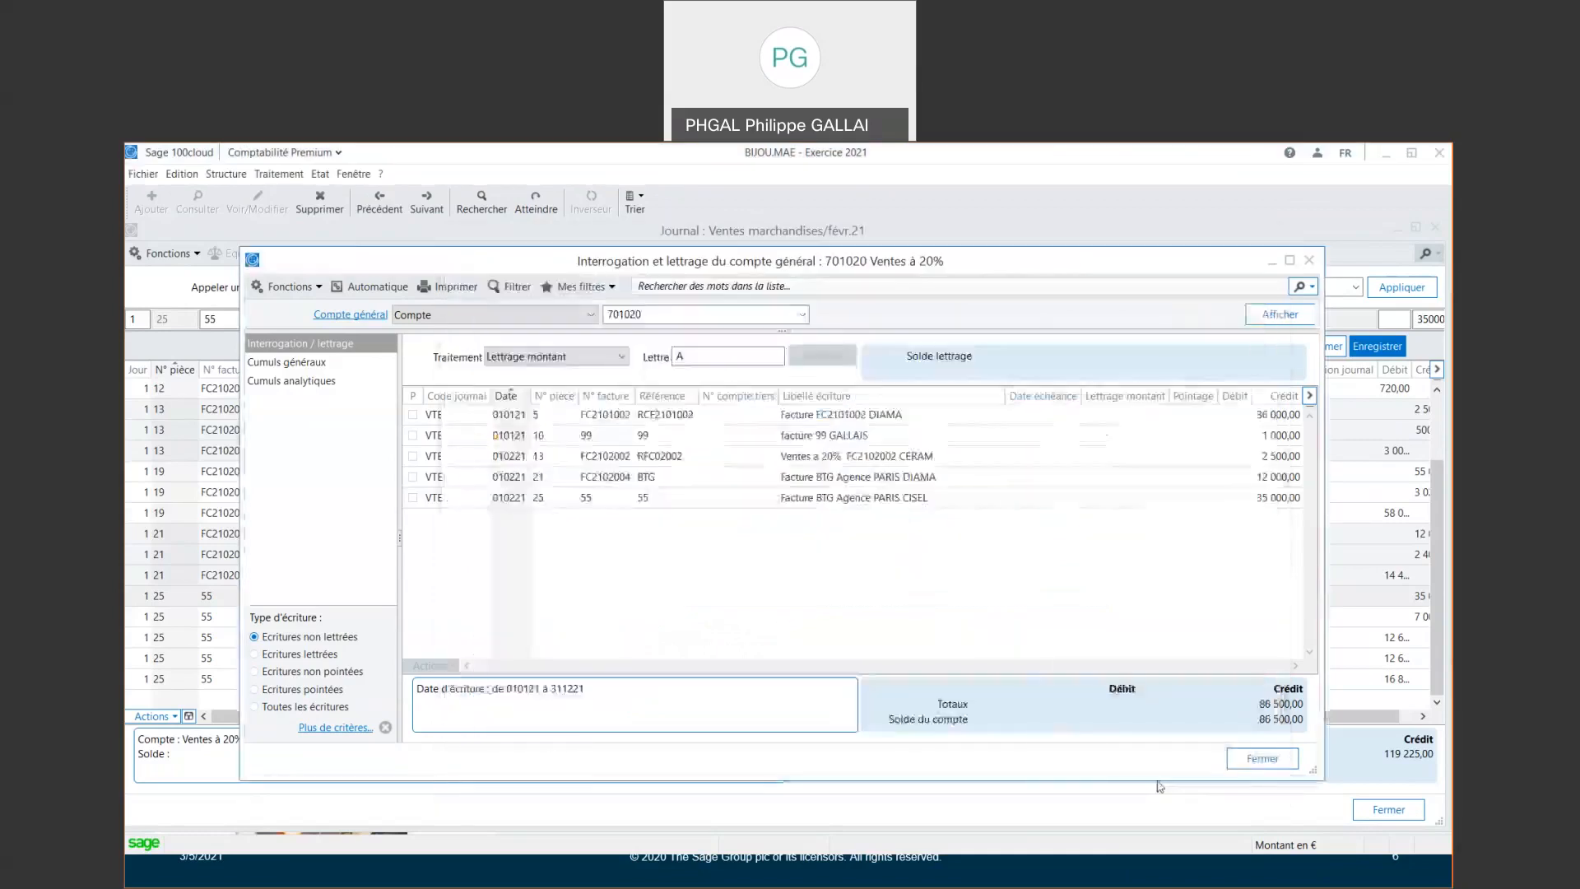
{"action": "left_click", "coordinate": [871, 656]}
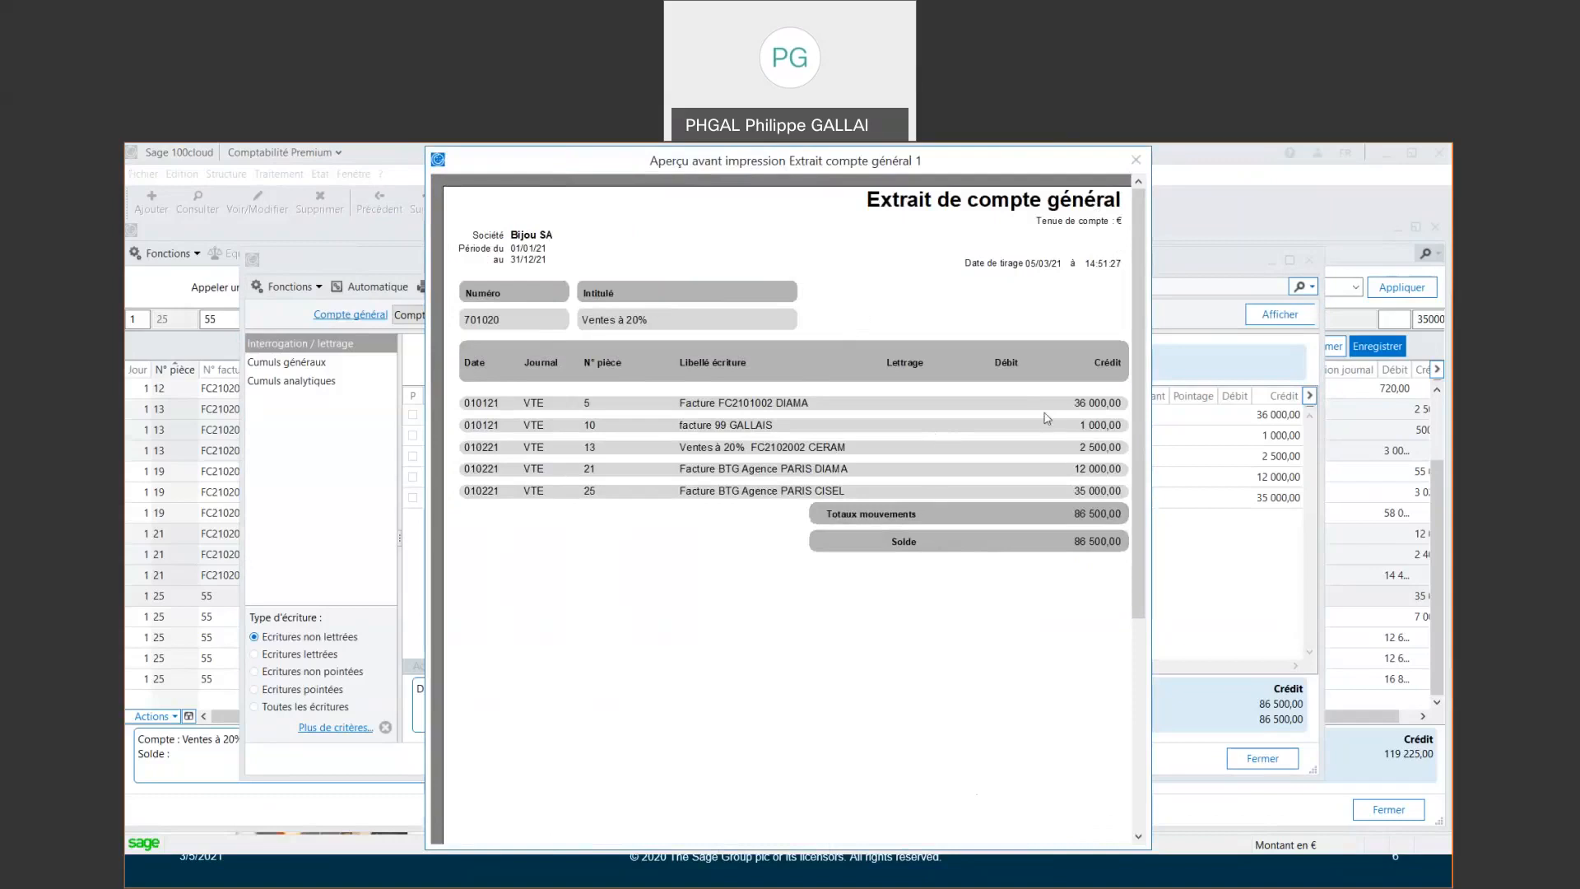
{"action": "left_click", "coordinate": [1137, 161]}
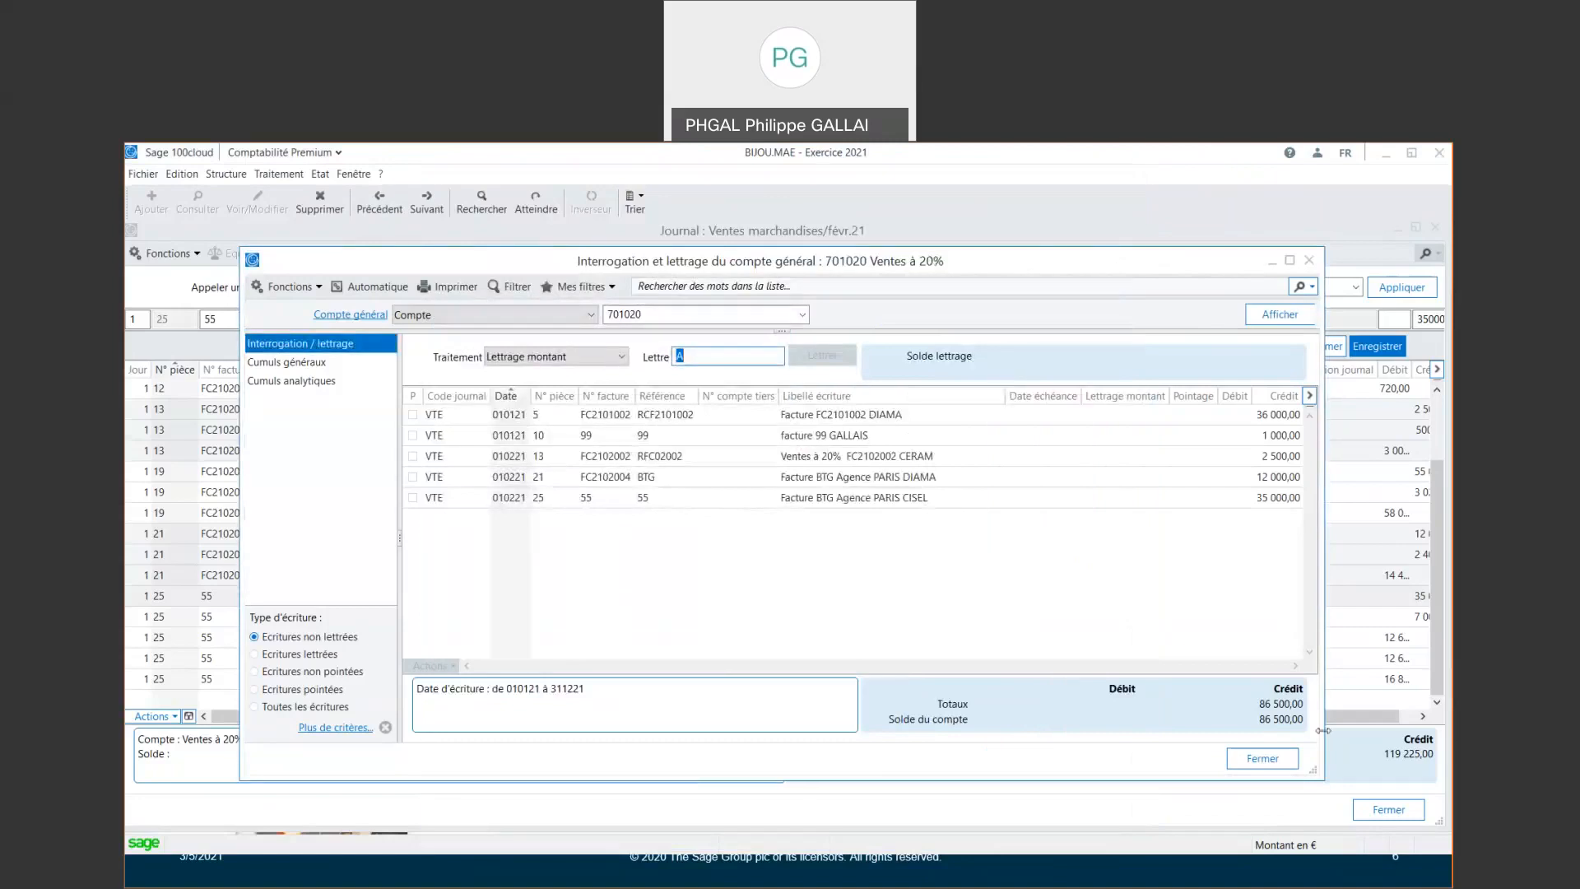
{"action": "left_click", "coordinate": [1262, 758]}
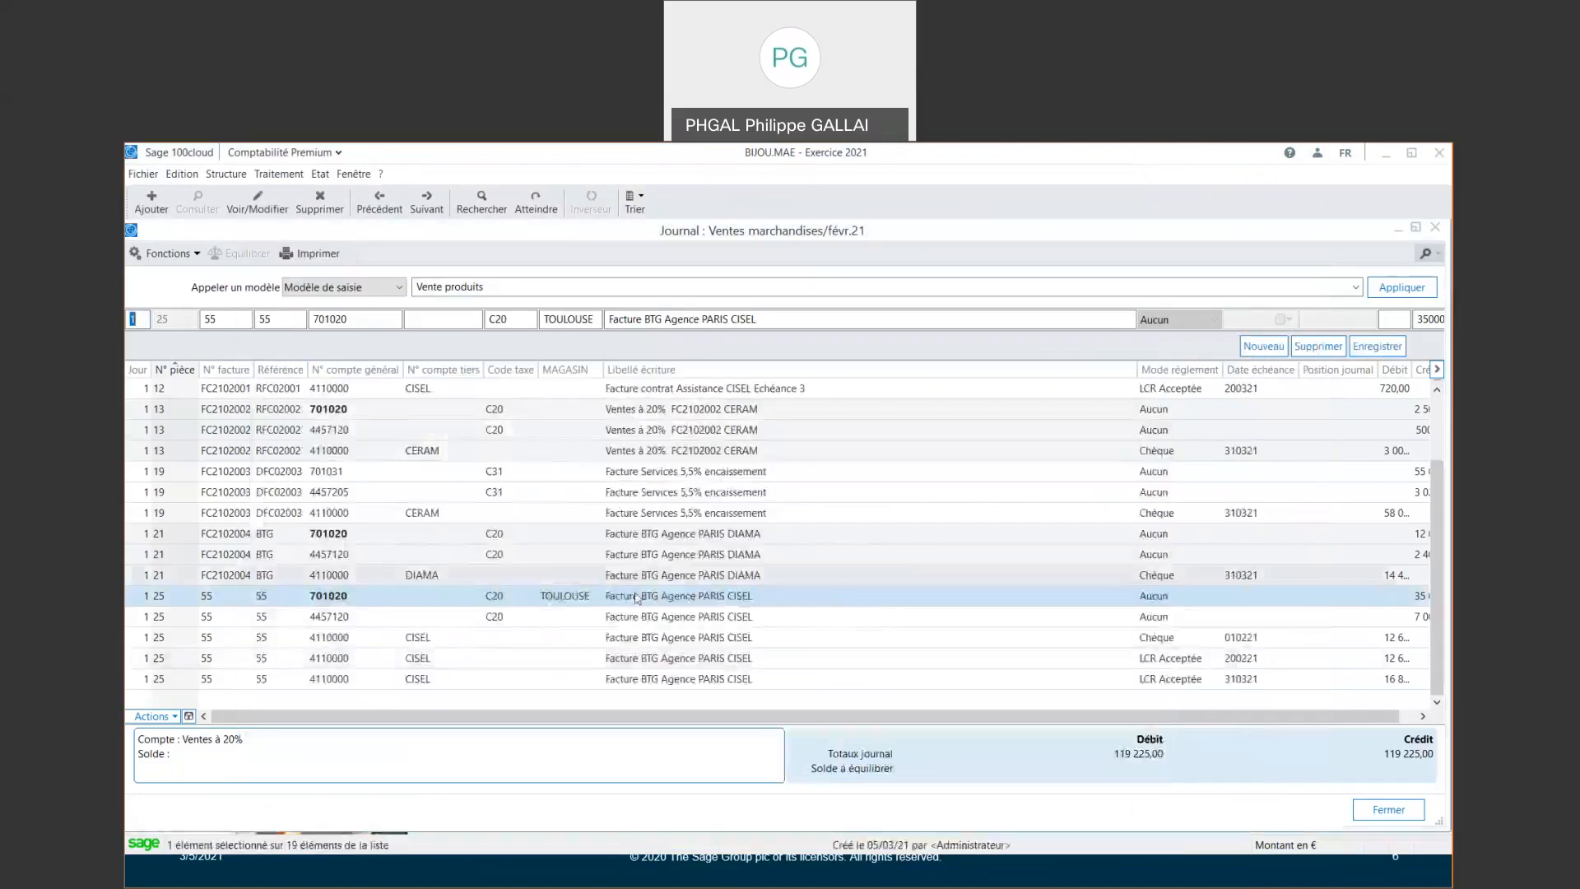
Query client account CISEL from piece 25's Chèque instalment line and compare its lettered and unlettered entries
{"action": "left_click", "coordinate": [410, 643]}
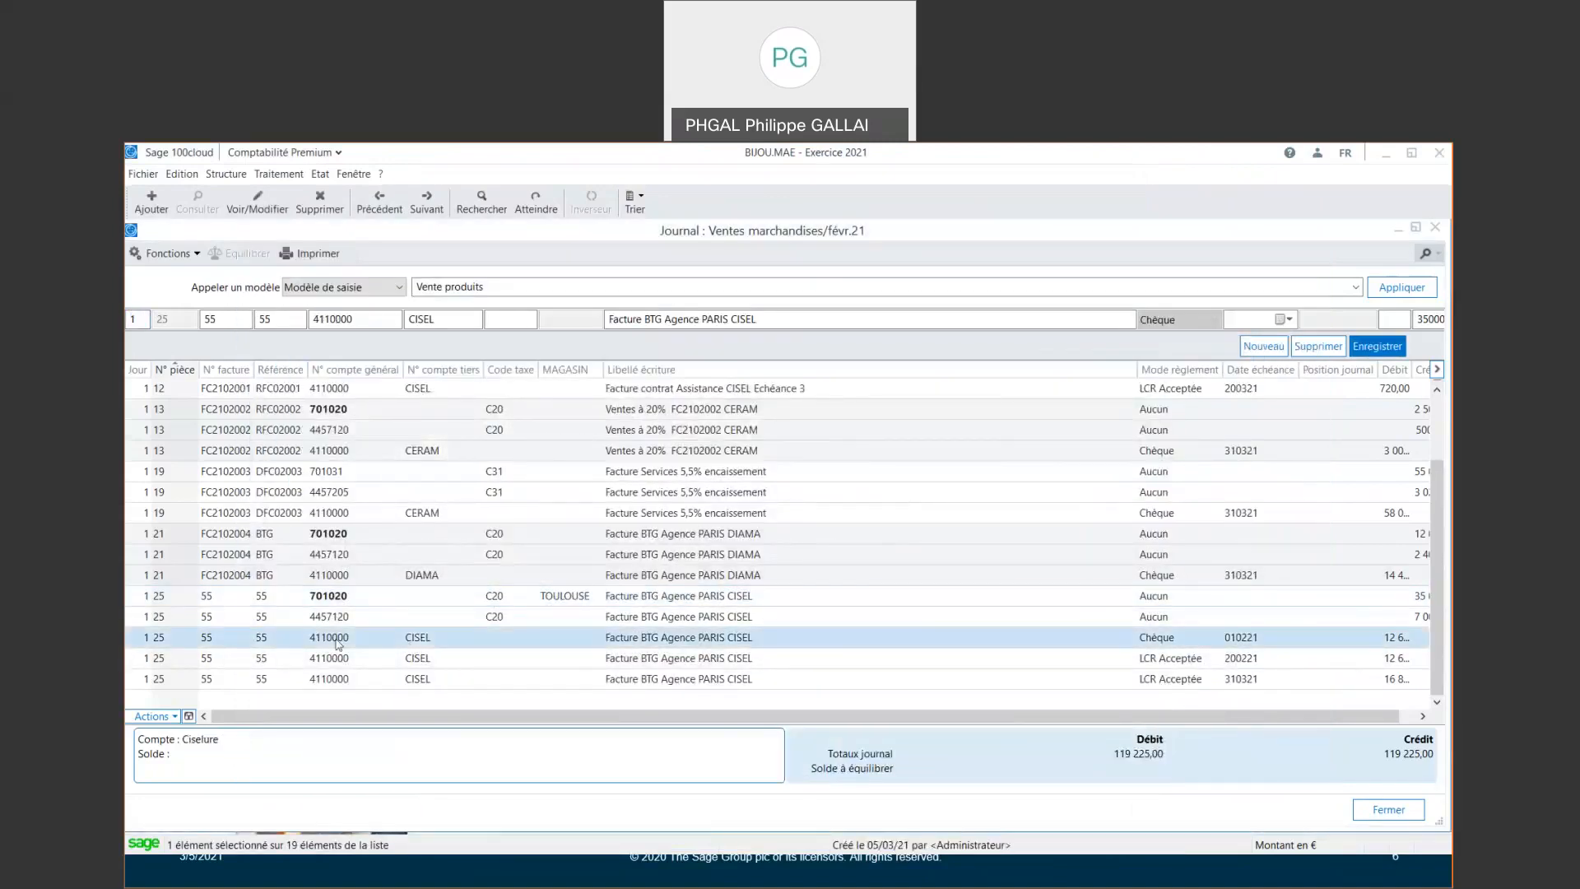
{"action": "double_click", "coordinate": [473, 639]}
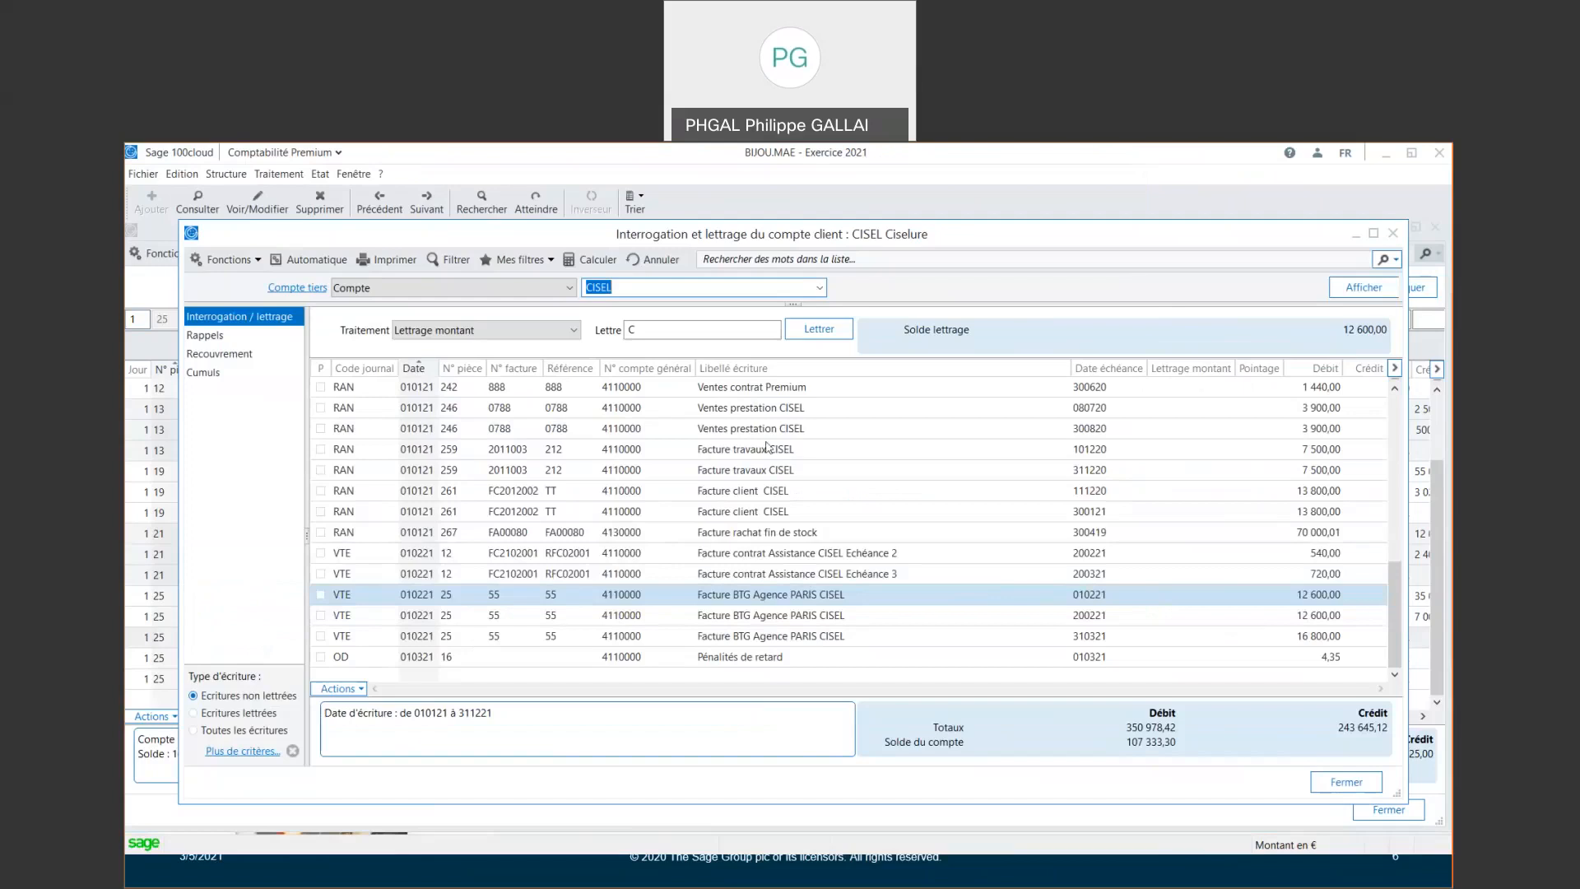
{"action": "left_click", "coordinate": [224, 713]}
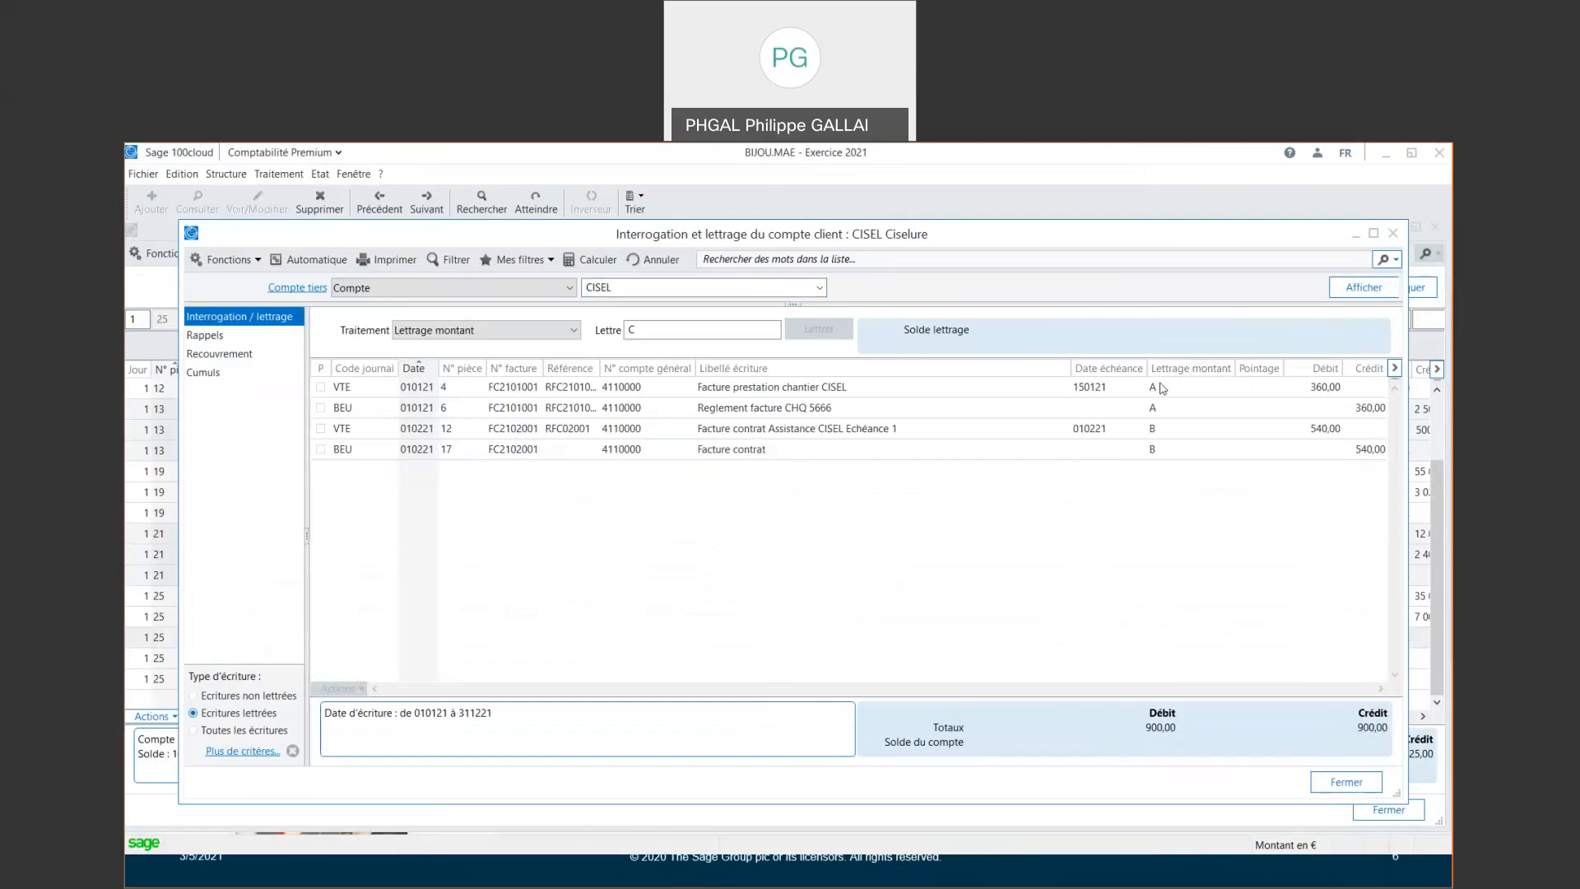
{"action": "left_click", "coordinate": [238, 698]}
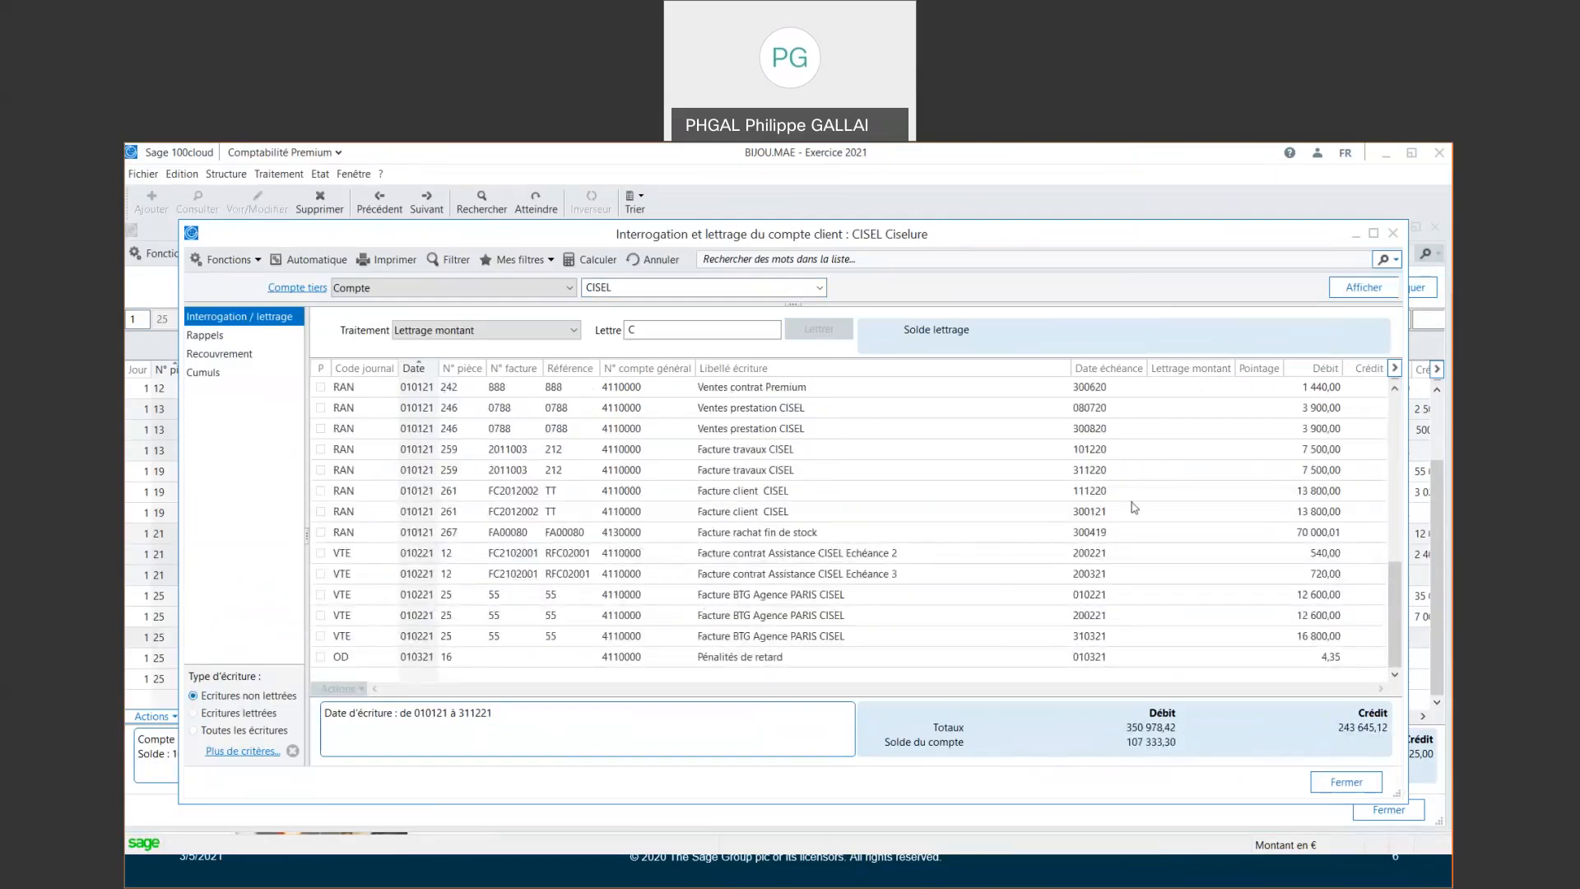
{"action": "scroll", "coordinate": [1131, 502], "scroll_direction": "up", "scroll_amount": 4}
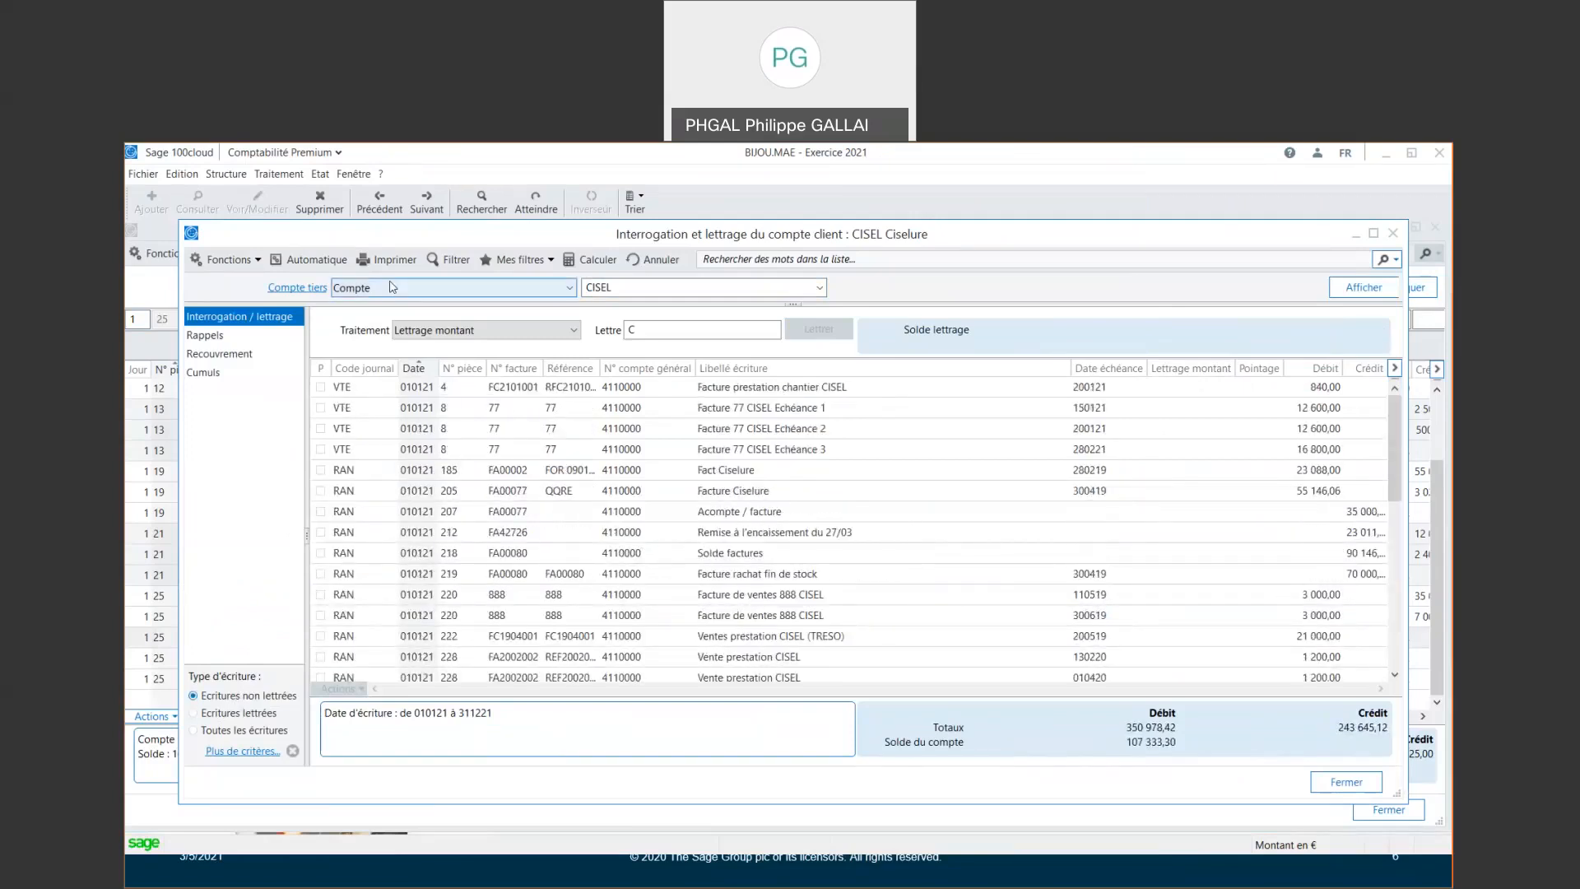
{"action": "scroll", "coordinate": [981, 494], "scroll_direction": "down", "scroll_amount": 8}
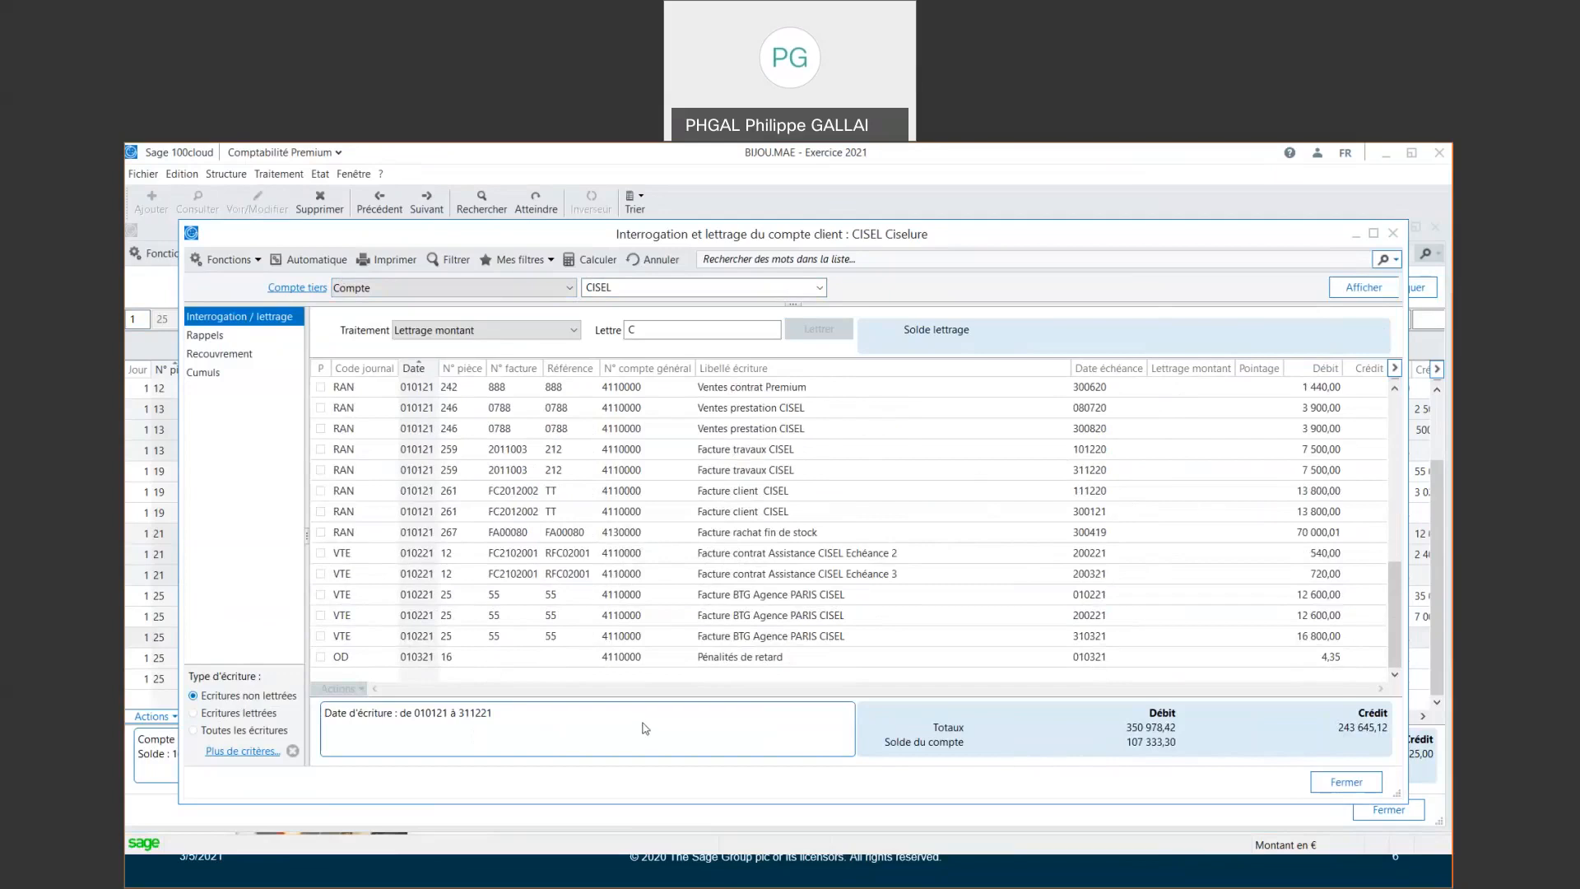
Try the all-entries filter on CISEL's query, return to unlettered entries, and view the additional selection criteria without applying any
{"action": "left_click", "coordinate": [221, 730]}
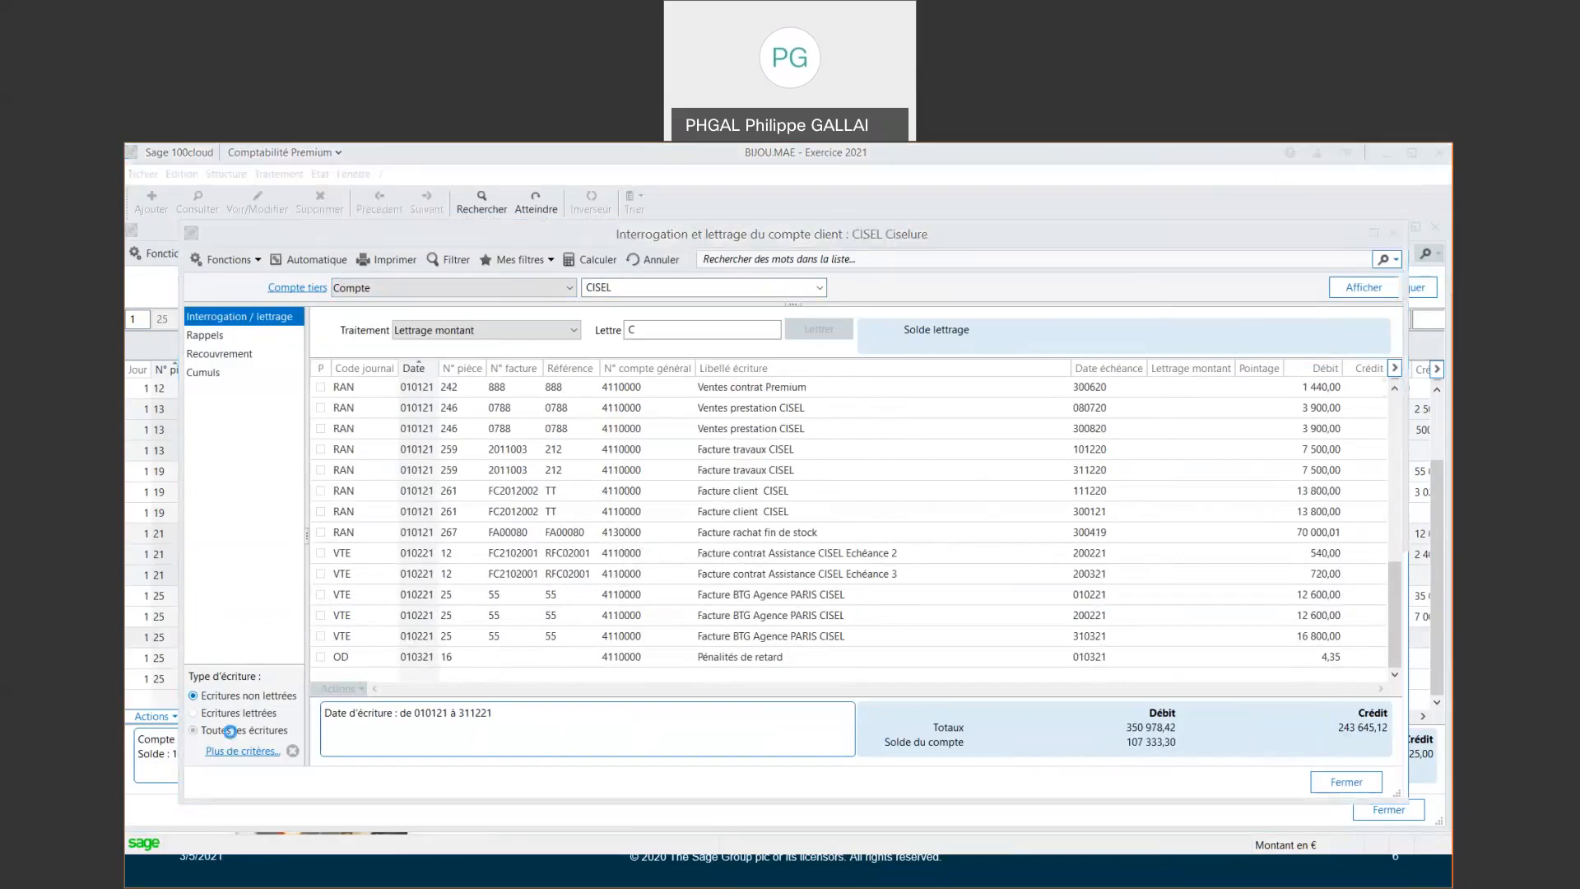
{"action": "left_click", "coordinate": [235, 700]}
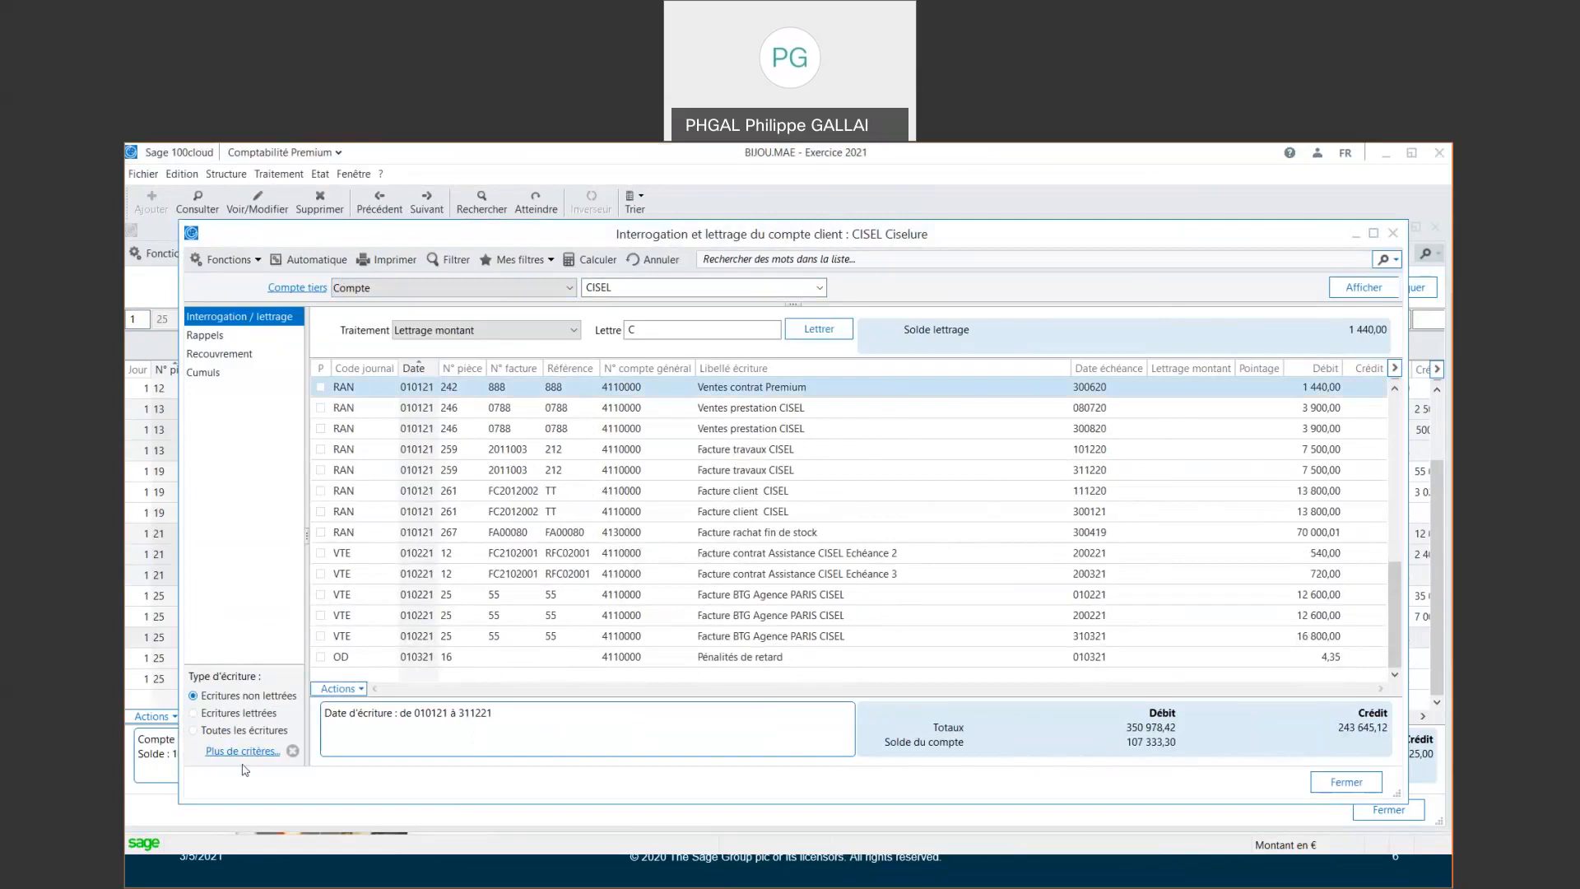
{"action": "left_click", "coordinate": [247, 751]}
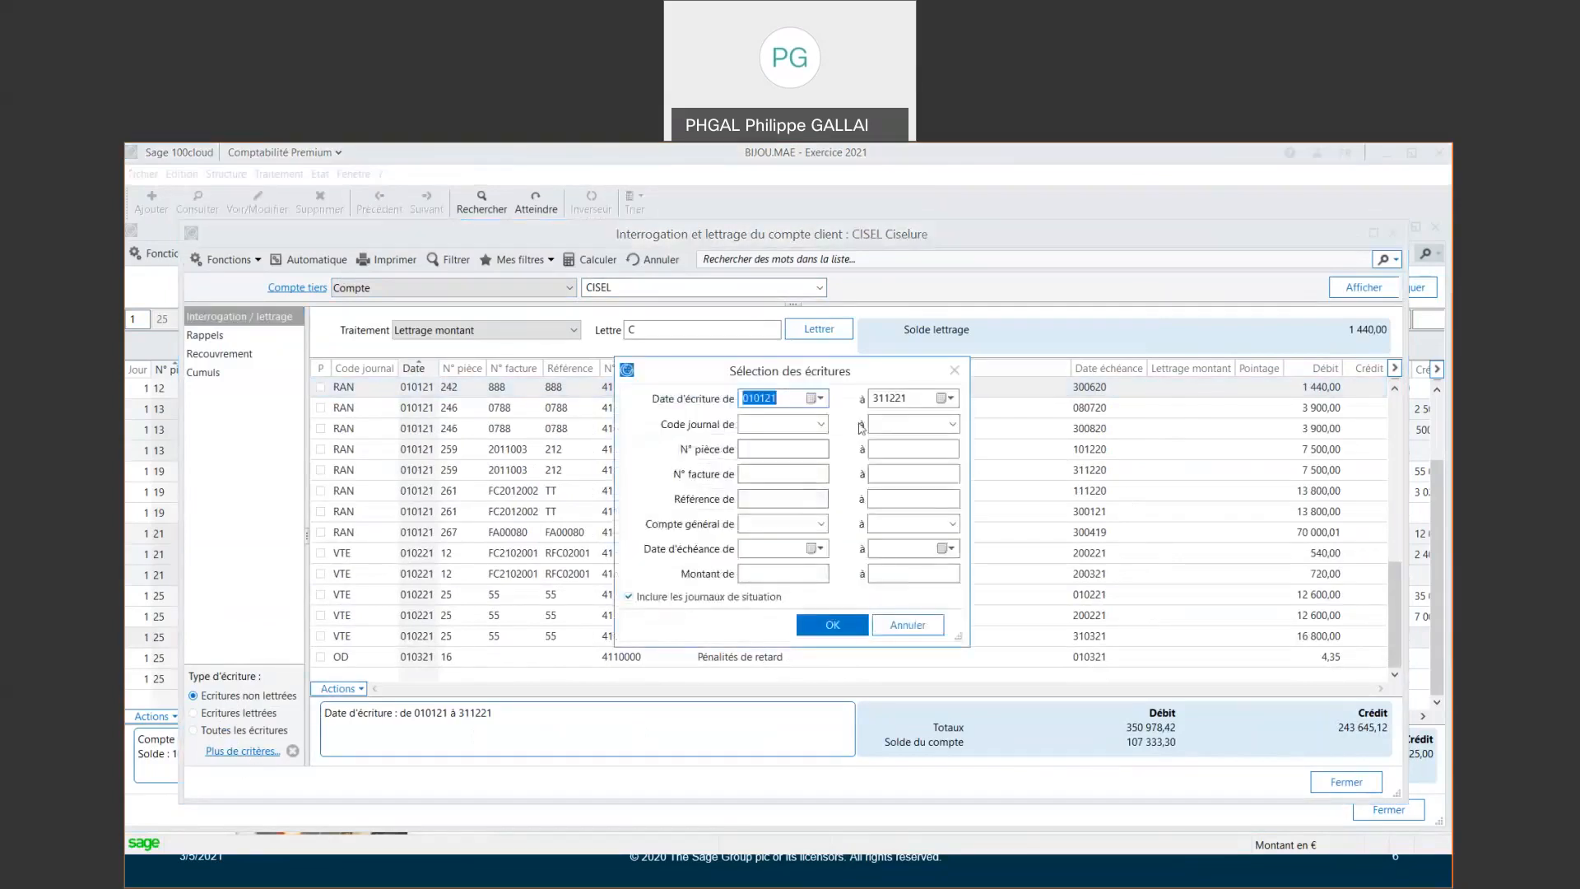
{"action": "left_click", "coordinate": [945, 625]}
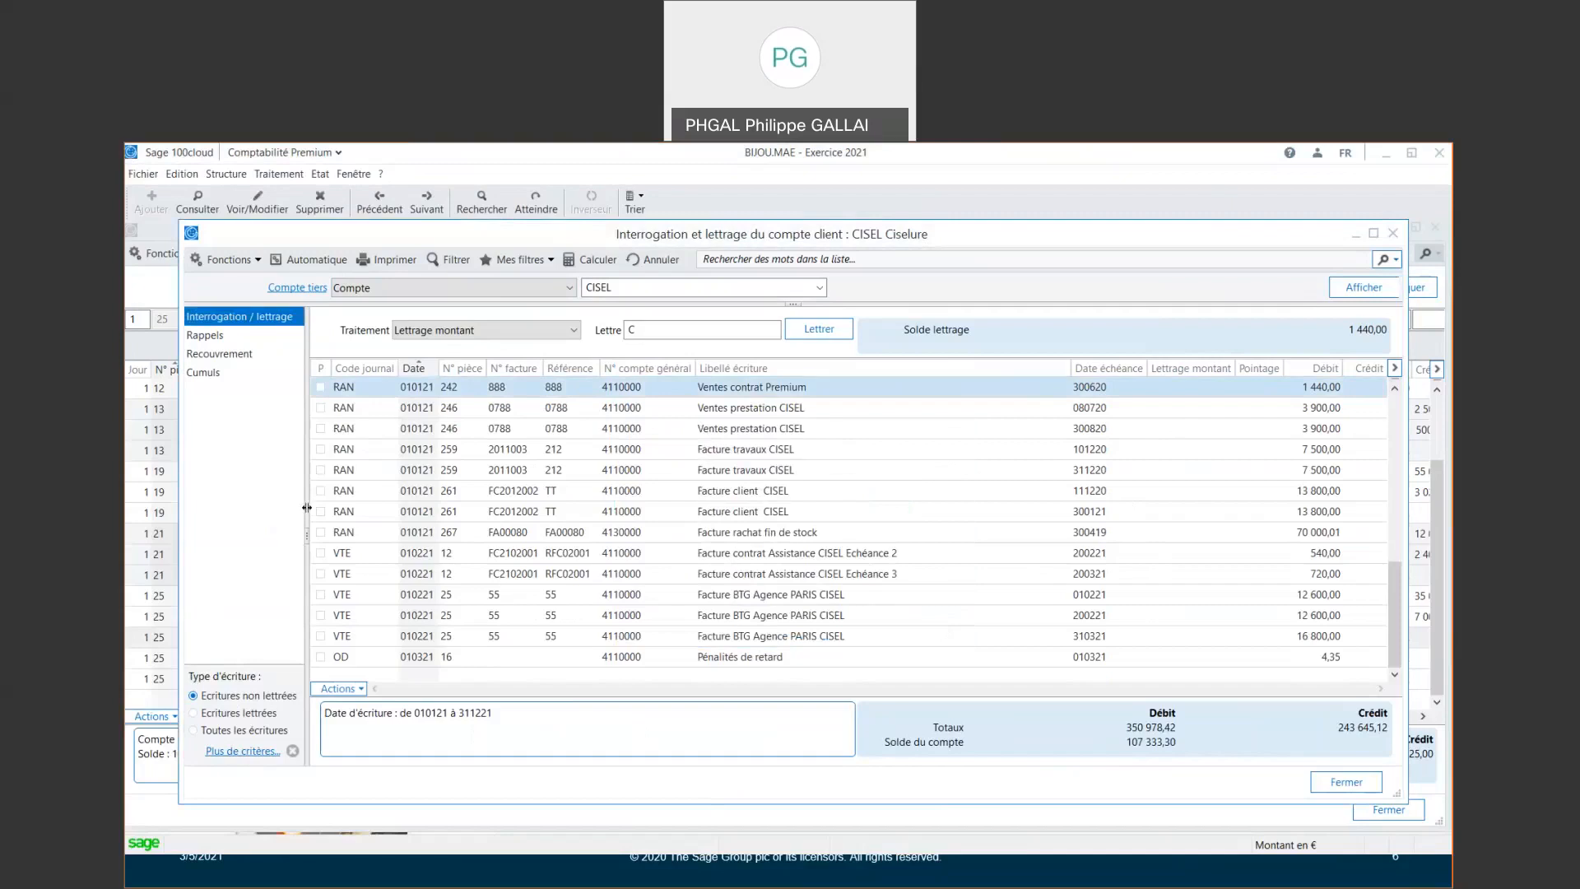
View CISEL's reminders, then examine the minimum reminder balance and reminder periods in the company's Rappel / Recouvrement settings
{"action": "left_click", "coordinate": [240, 336]}
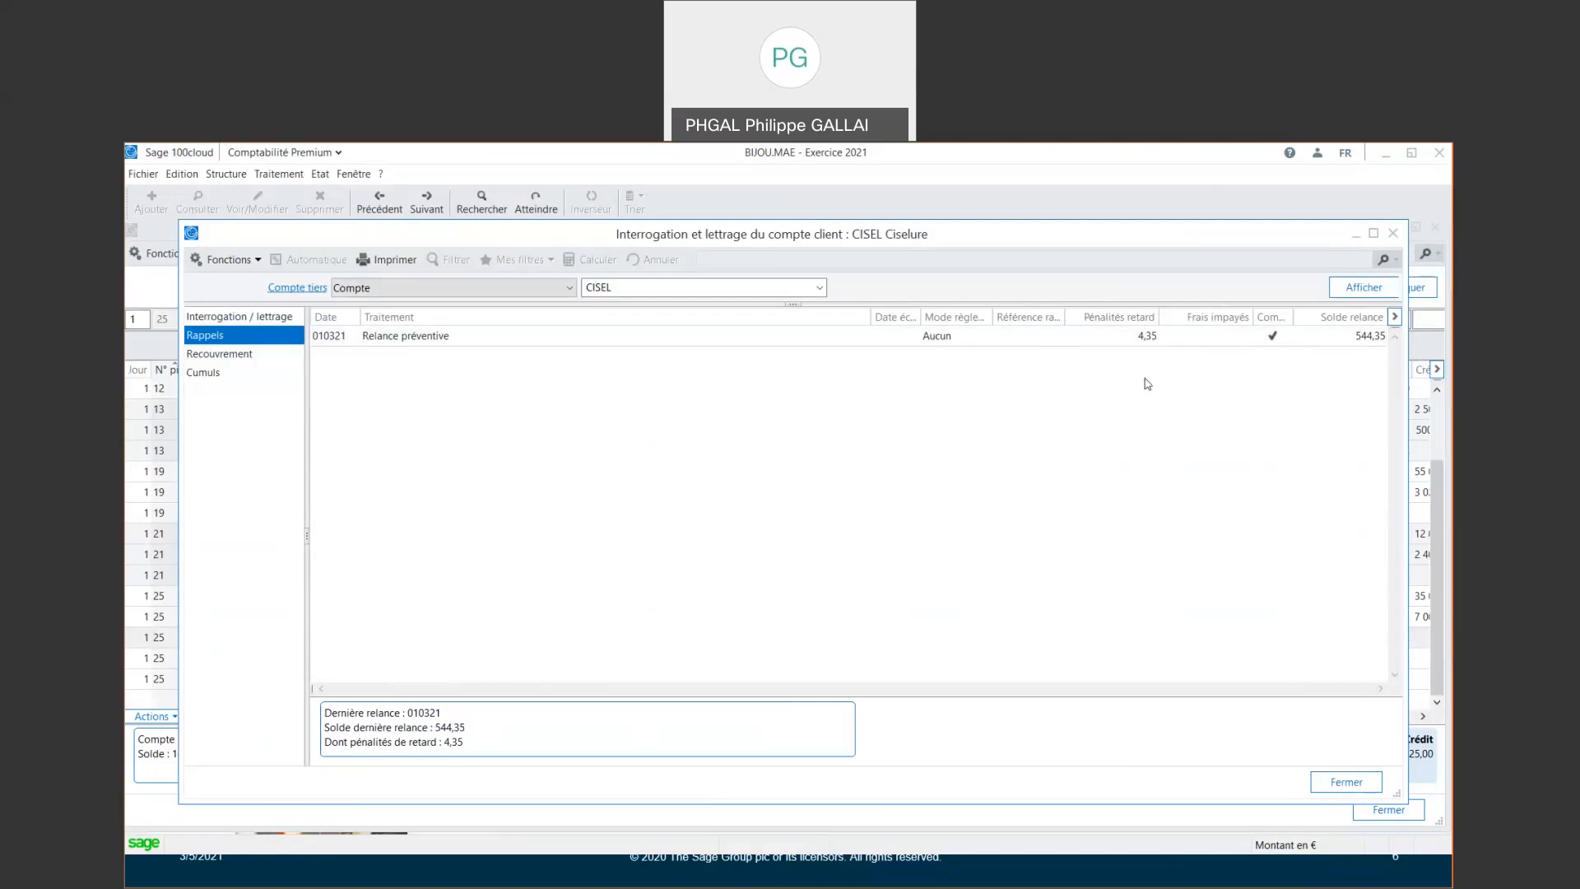
{"action": "left_click", "coordinate": [143, 174]}
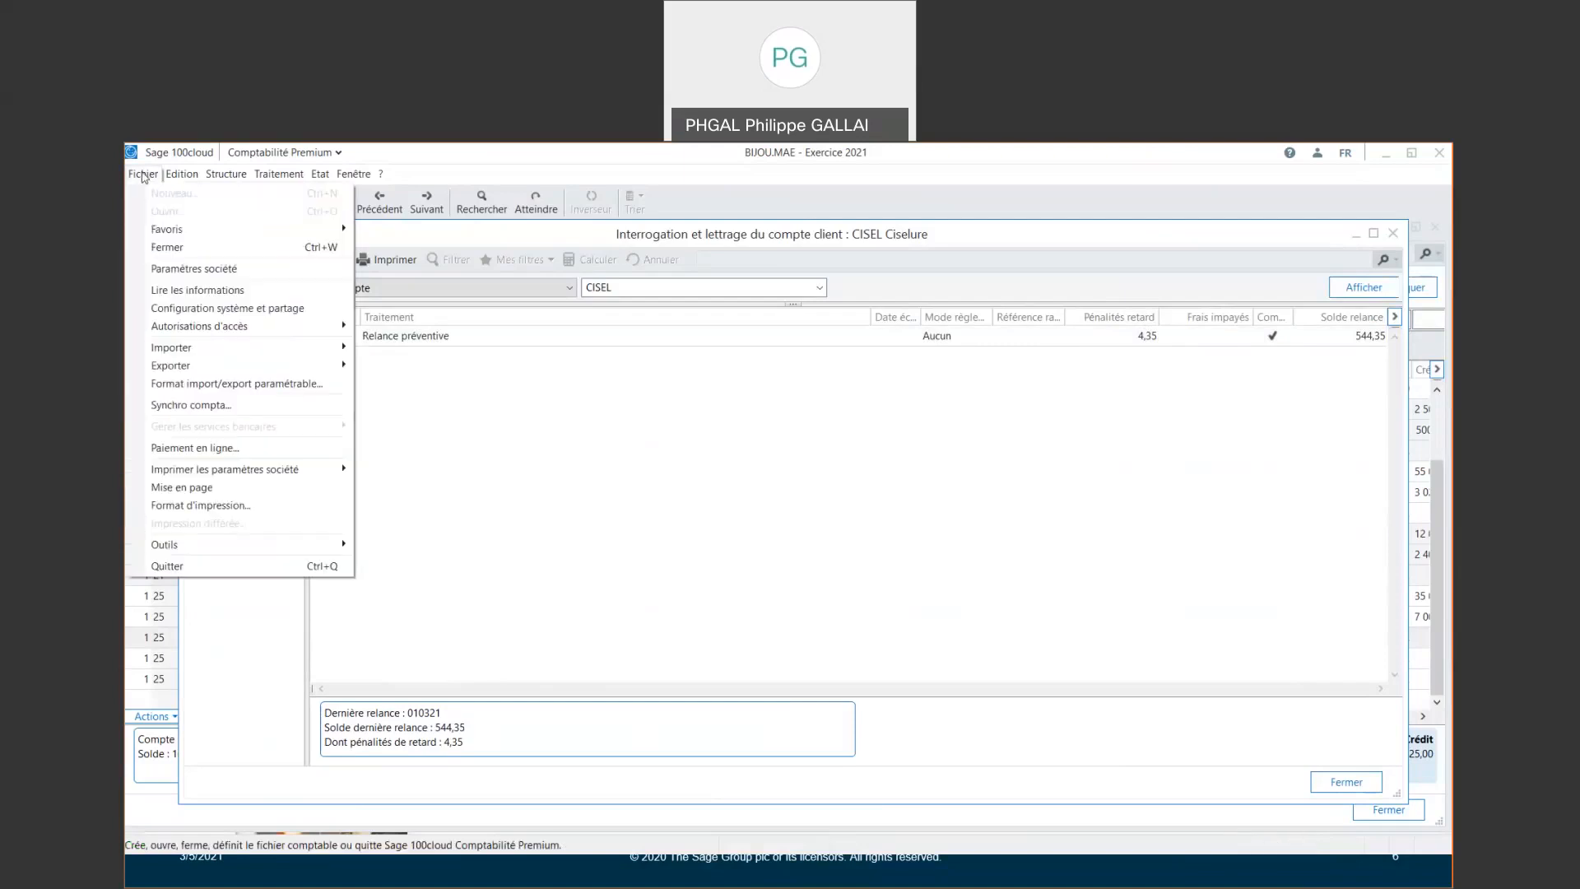
{"action": "left_click", "coordinate": [164, 269]}
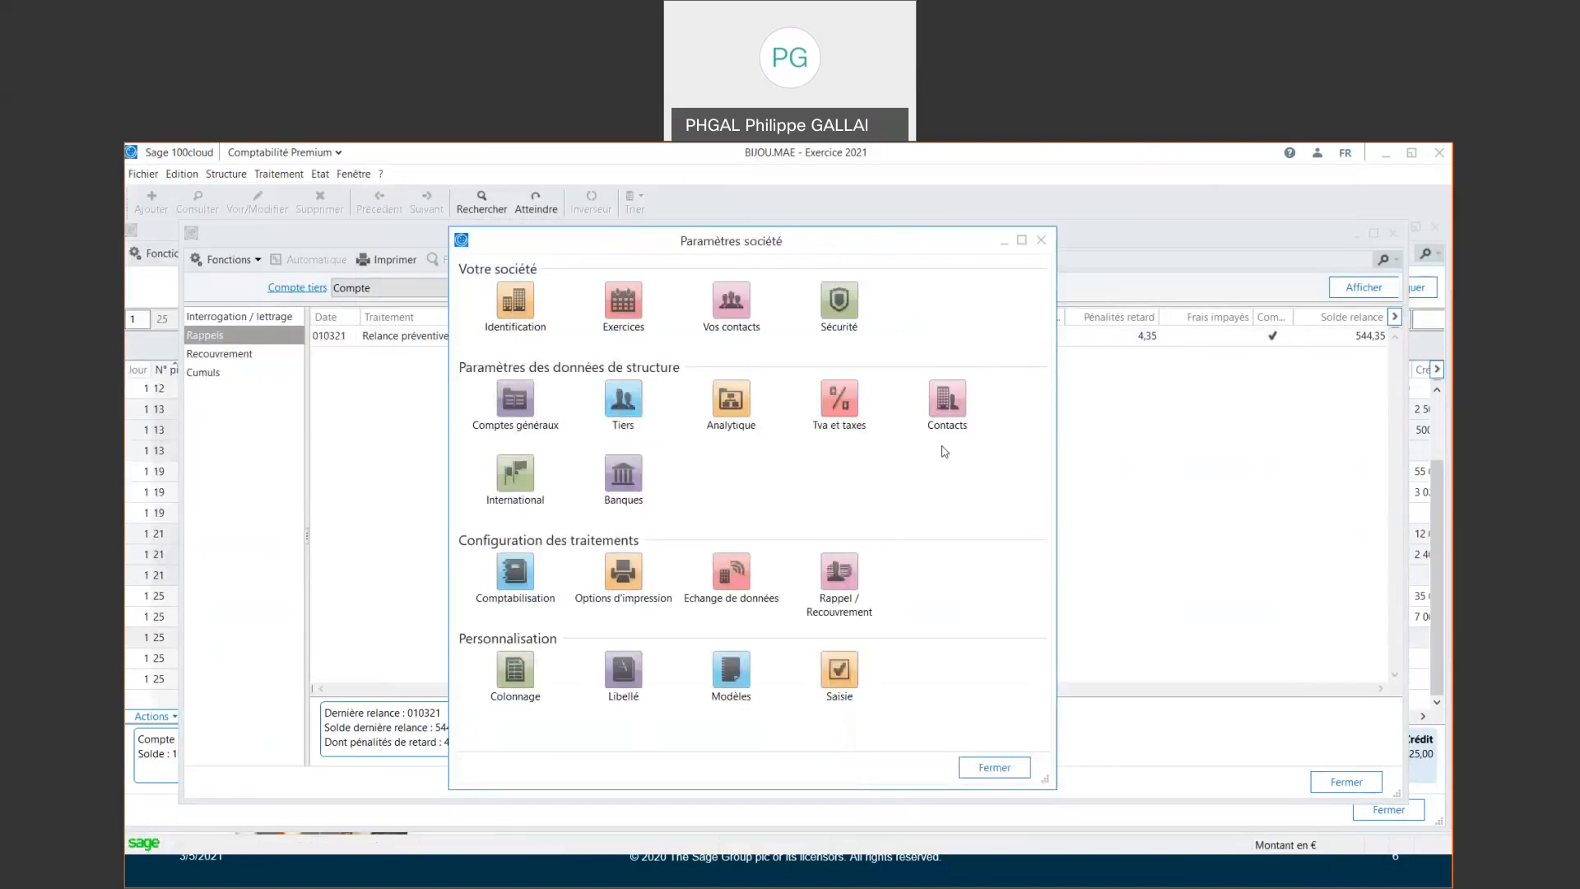
{"action": "left_click", "coordinate": [841, 574]}
{"action": "left_click_drag", "start_coordinate": [617, 354], "coordinate": [587, 356]}
{"action": "left_click", "coordinate": [644, 355]}
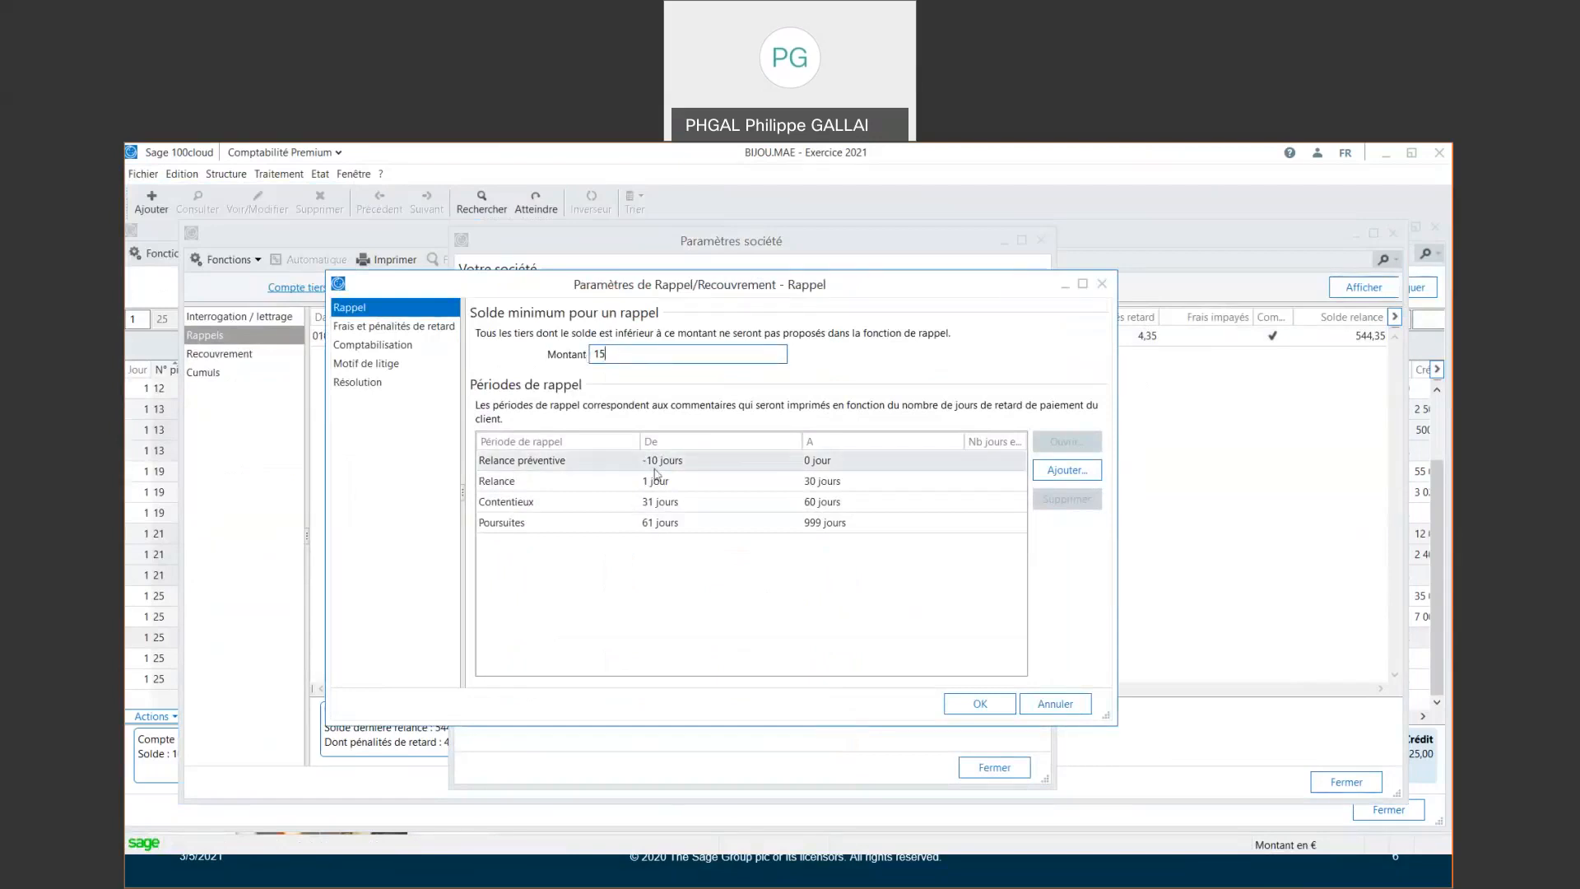
{"action": "left_click", "coordinate": [549, 482]}
{"action": "left_click", "coordinate": [554, 525]}
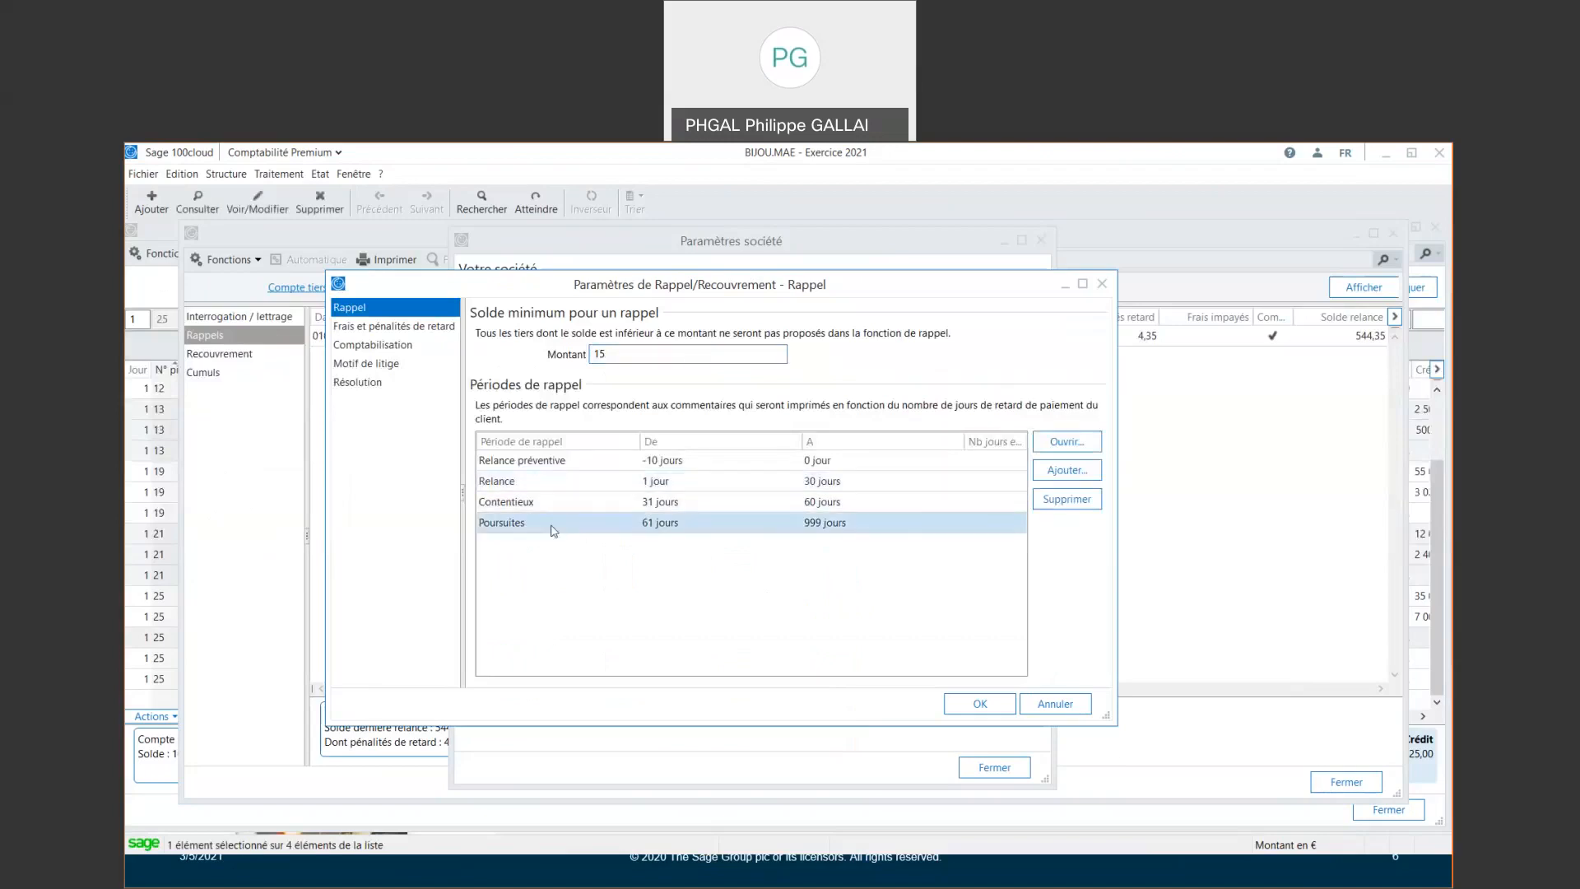
{"action": "left_click", "coordinate": [659, 483]}
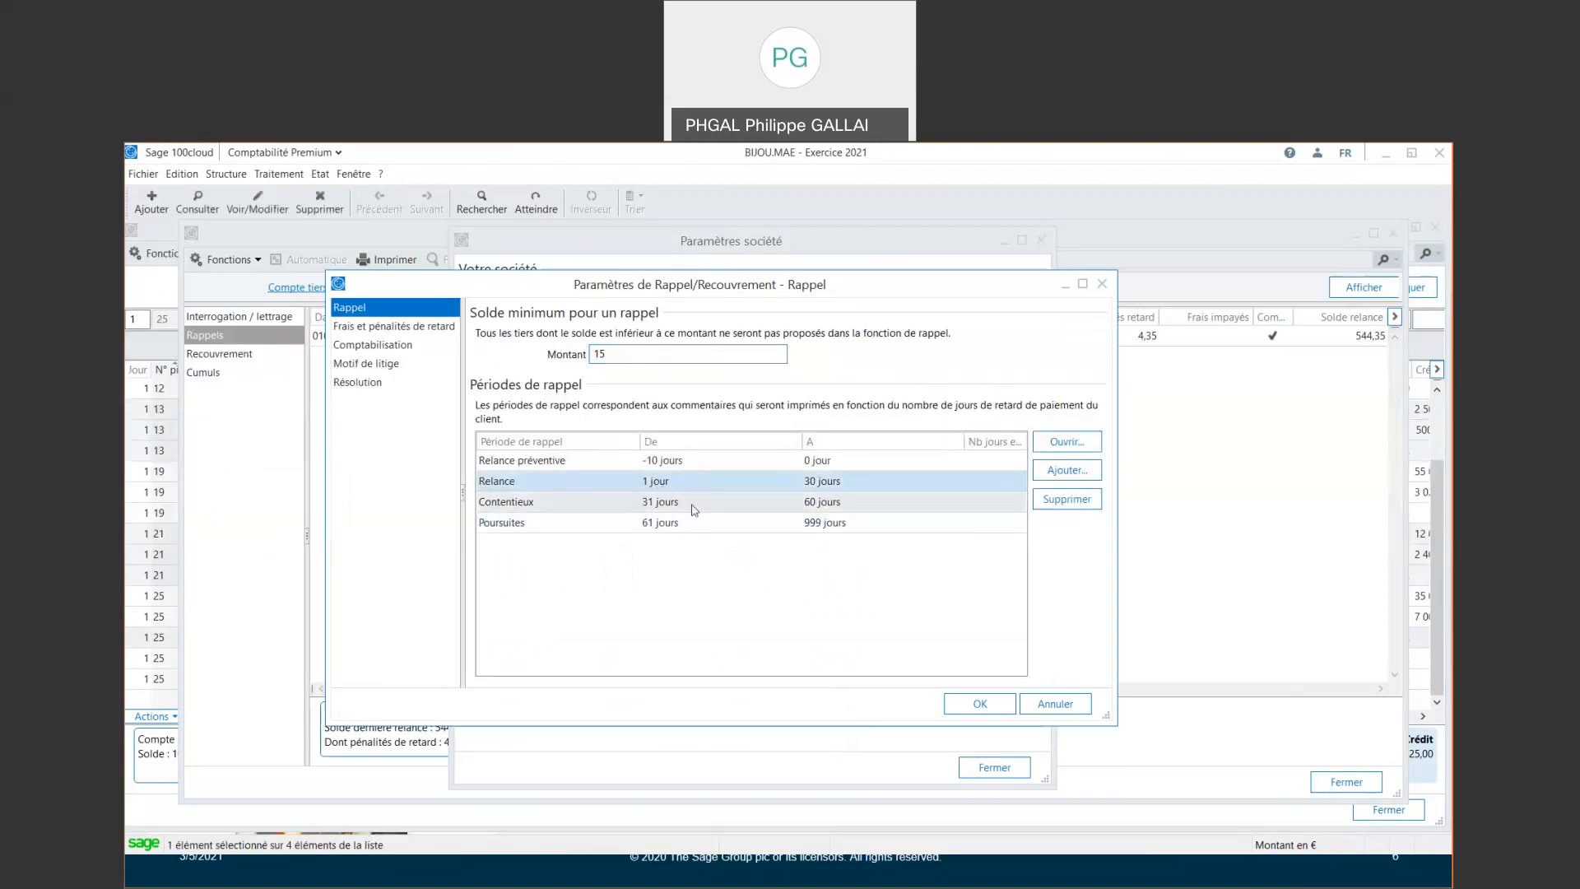
Examine the late-payment penalty rate and unpaid-invoice fee settings, then leave the company settings without changes
{"action": "left_click", "coordinate": [391, 327]}
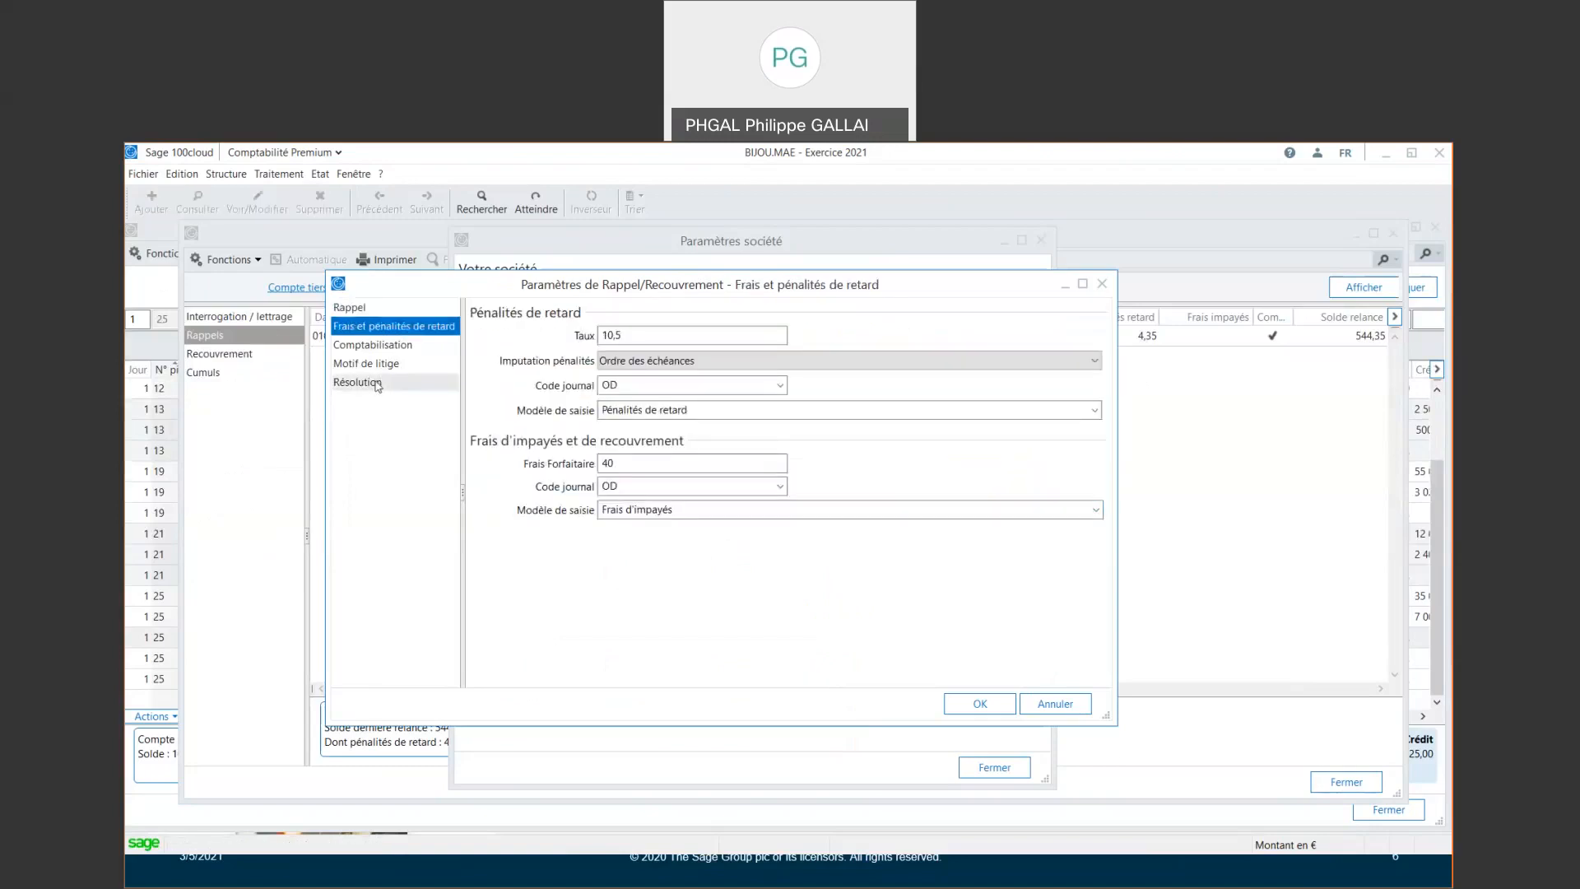
{"action": "left_click", "coordinate": [605, 334]}
{"action": "double_click", "coordinate": [605, 333]}
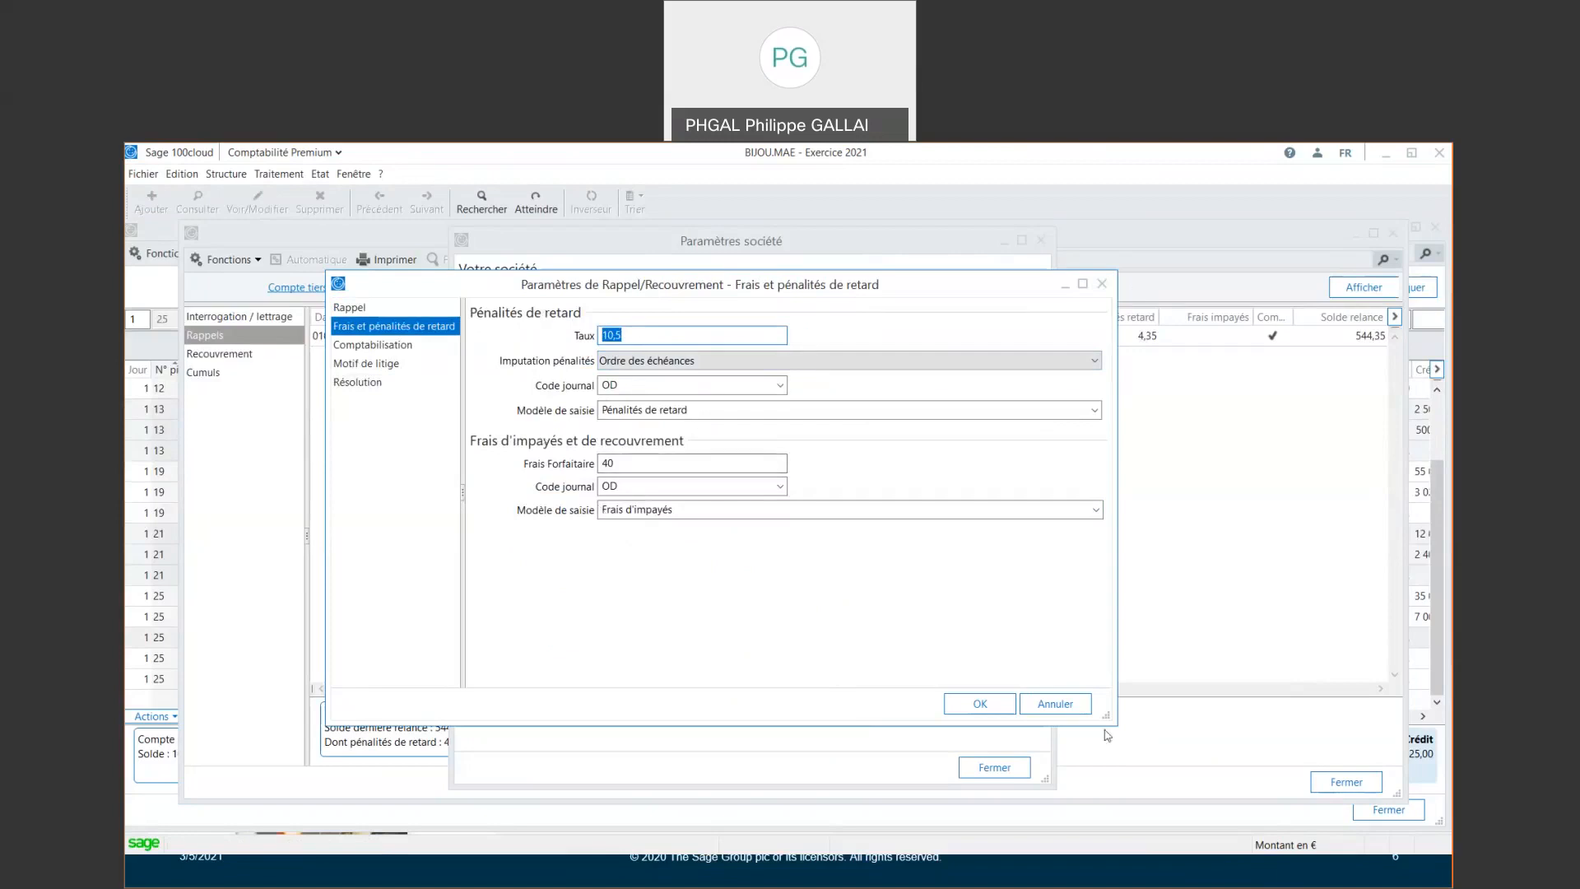
{"action": "left_click", "coordinate": [1084, 704]}
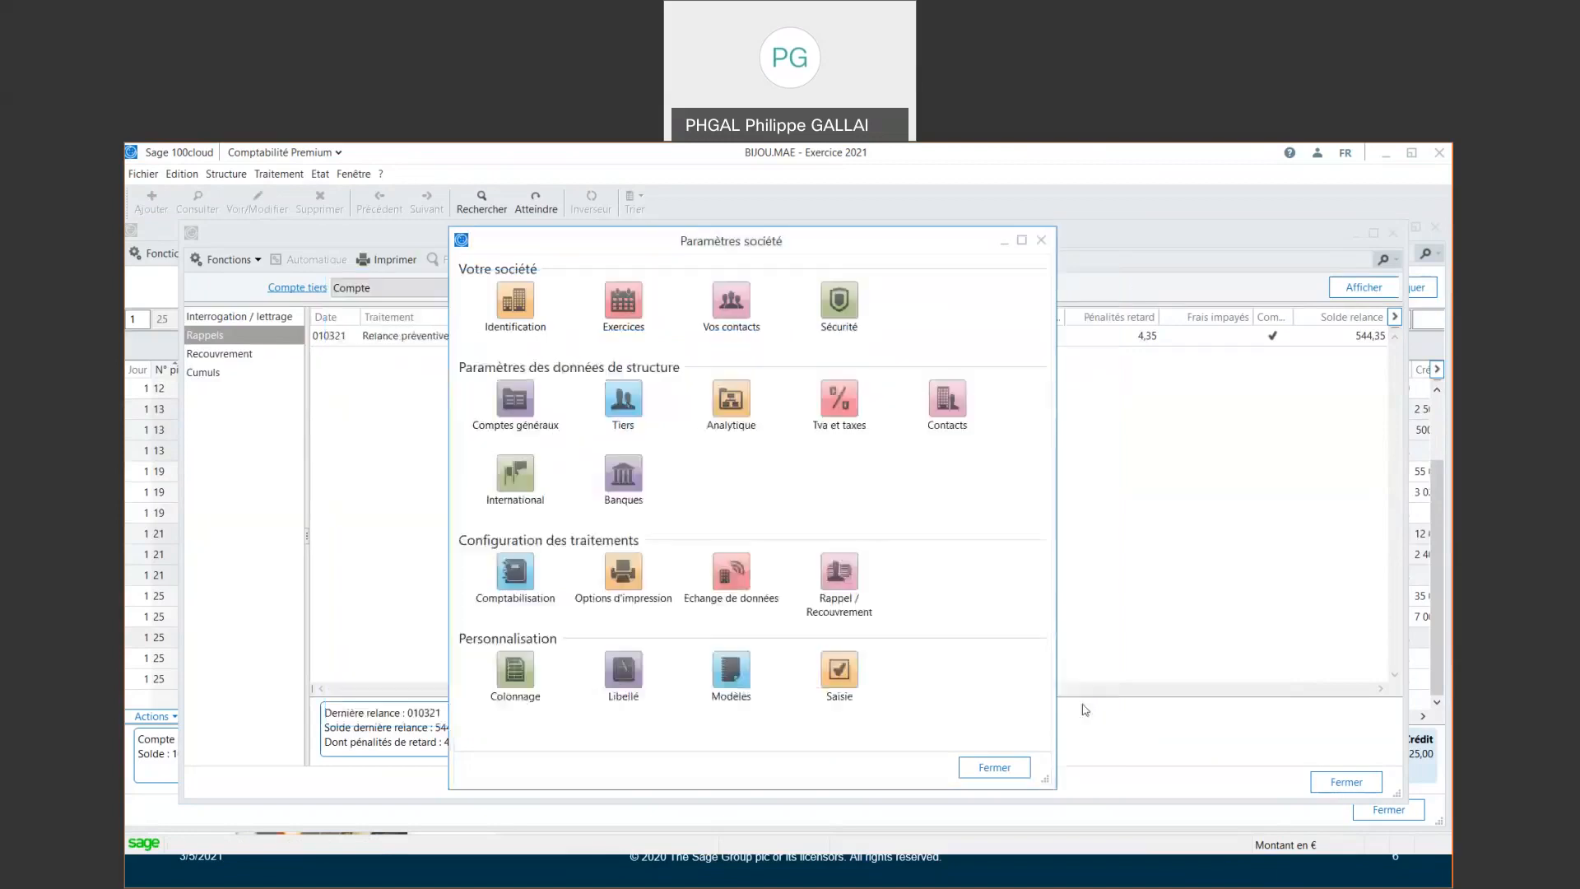
{"action": "left_click", "coordinate": [994, 767]}
Browse the recovery files from CISEL back to client CARAT, open CARAT's recovery file, and select its accounting entry due 010419
{"action": "left_click", "coordinate": [257, 354]}
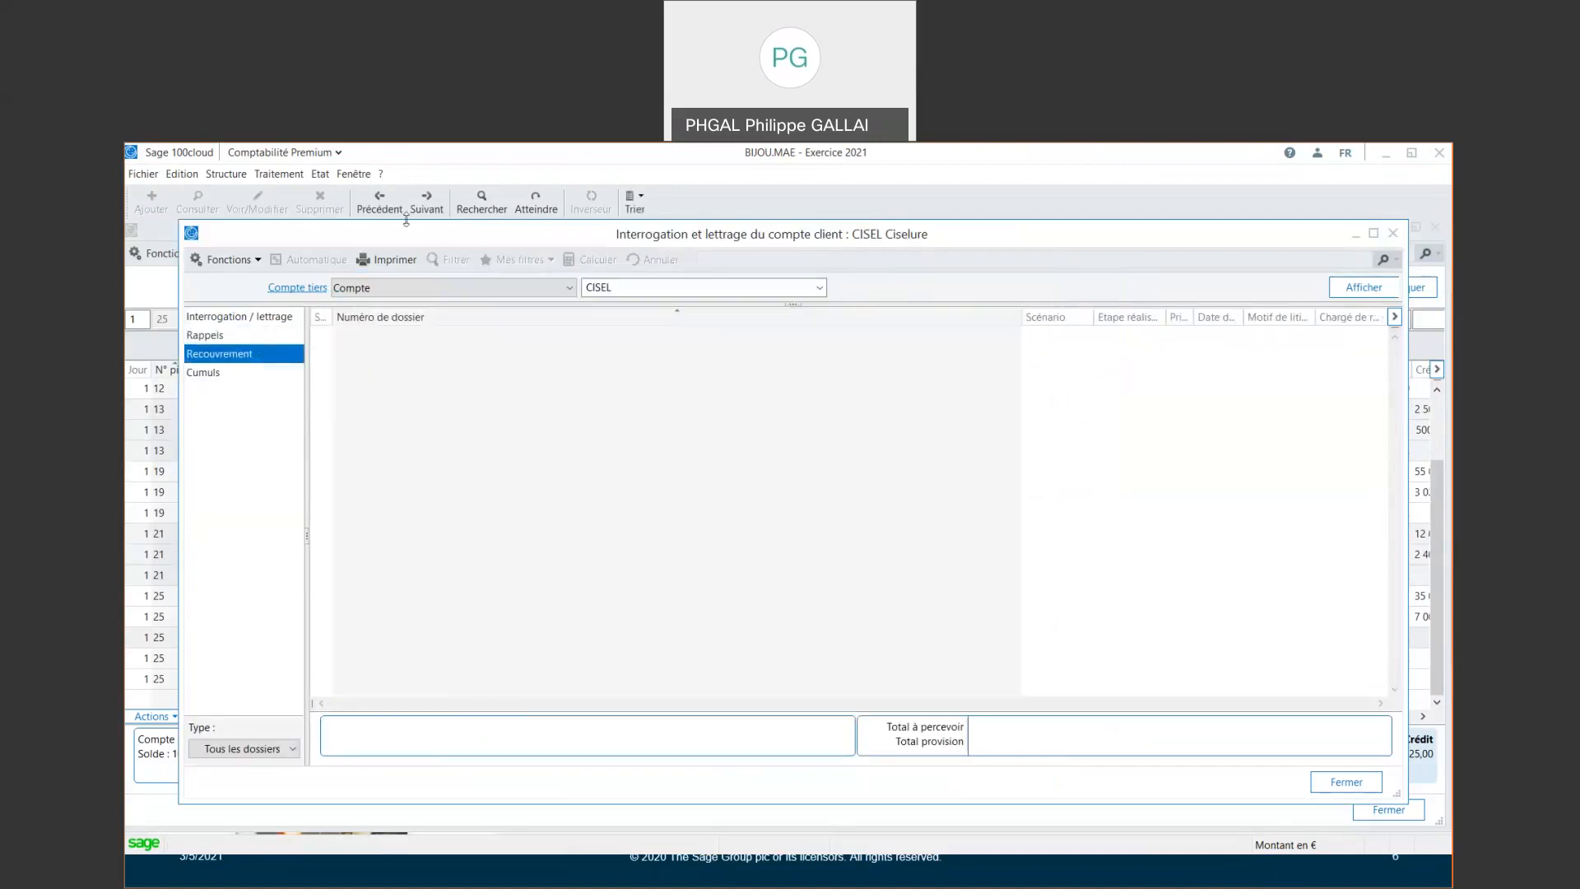
{"action": "left_click", "coordinate": [381, 204]}
{"action": "left_click", "coordinate": [381, 204]}
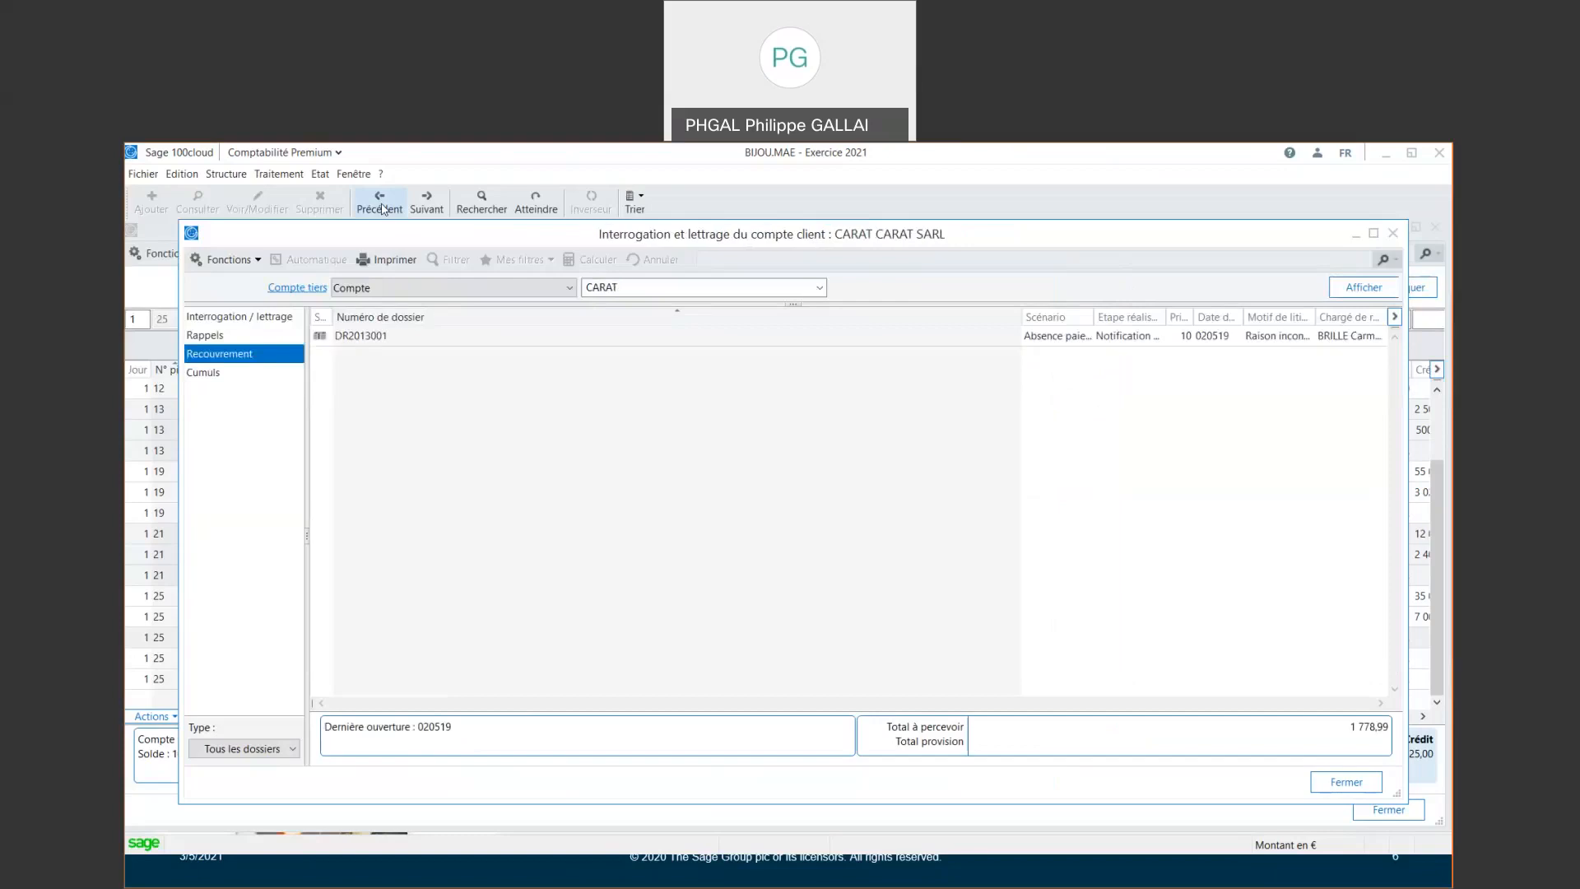
{"action": "left_click", "coordinate": [367, 338]}
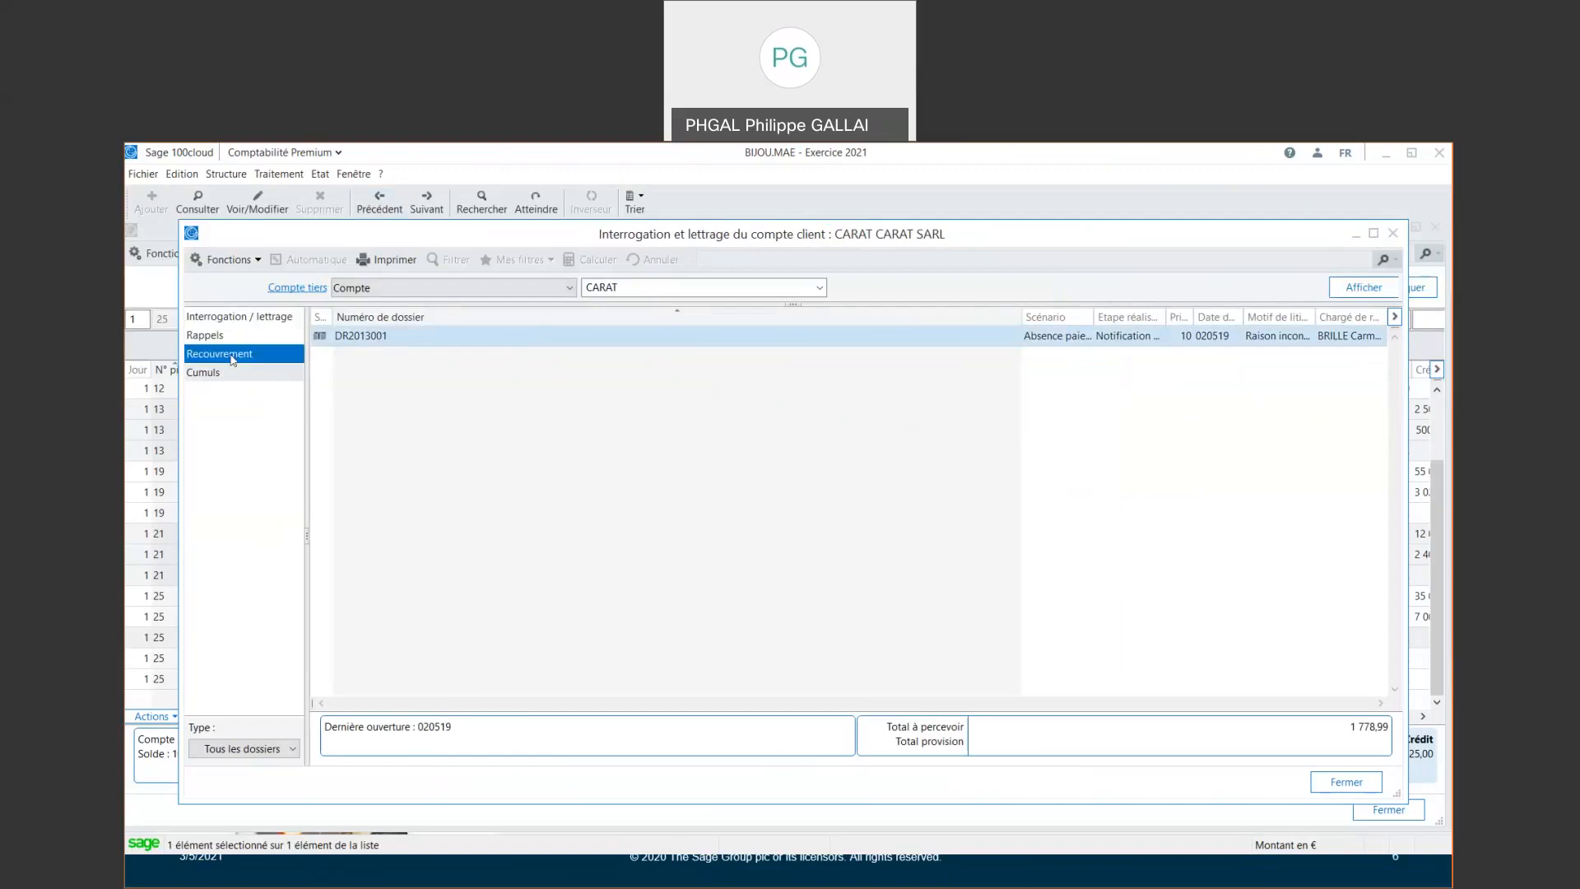
{"action": "double_click", "coordinate": [594, 336]}
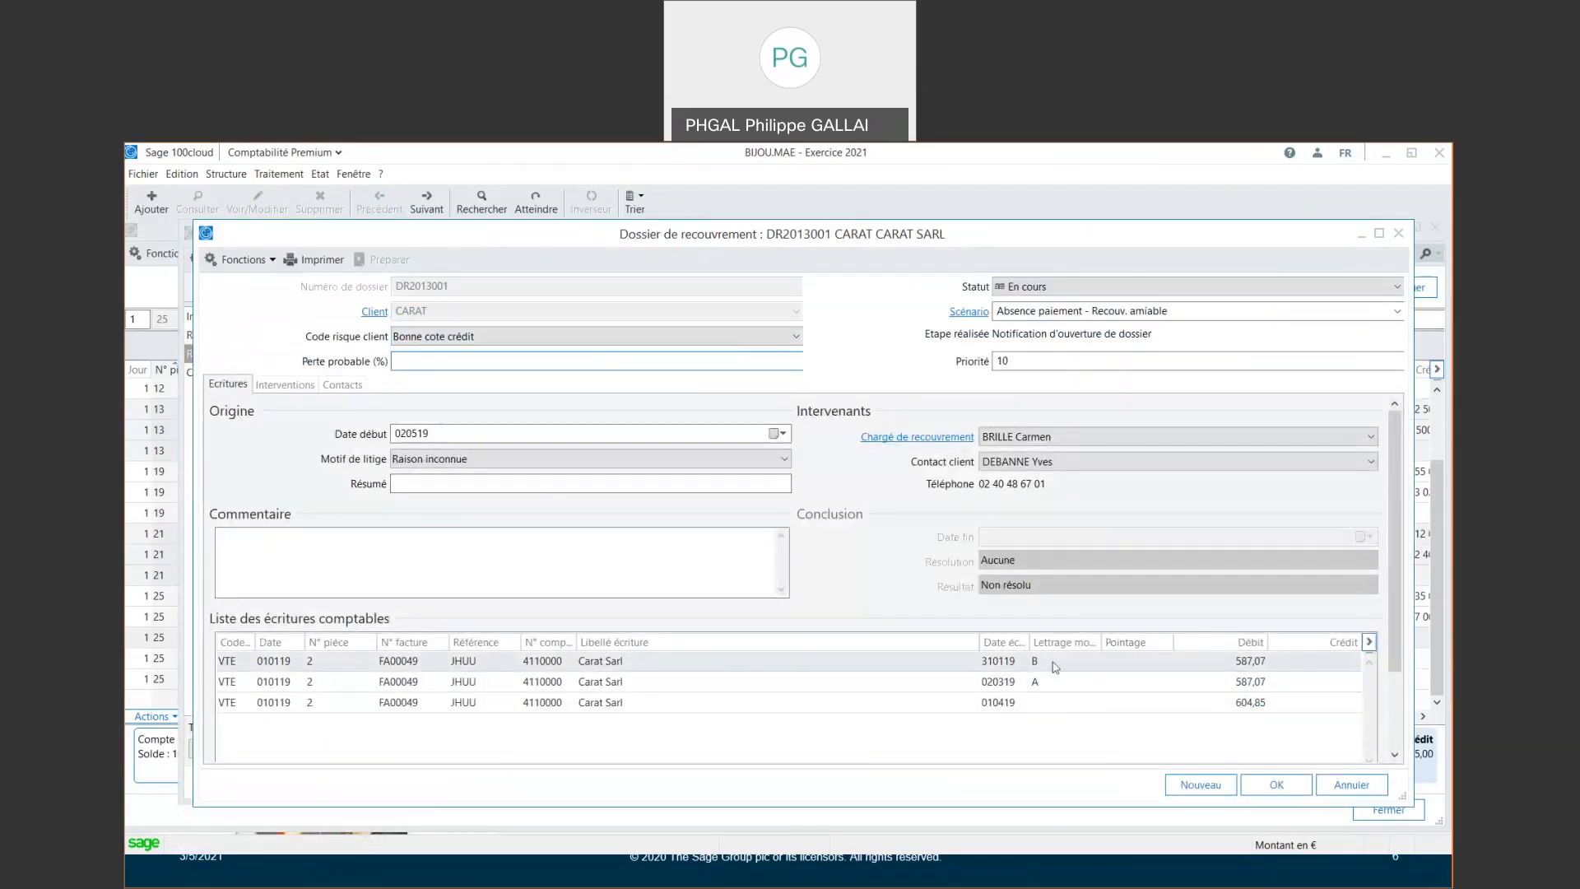
{"action": "left_click", "coordinate": [1047, 702]}
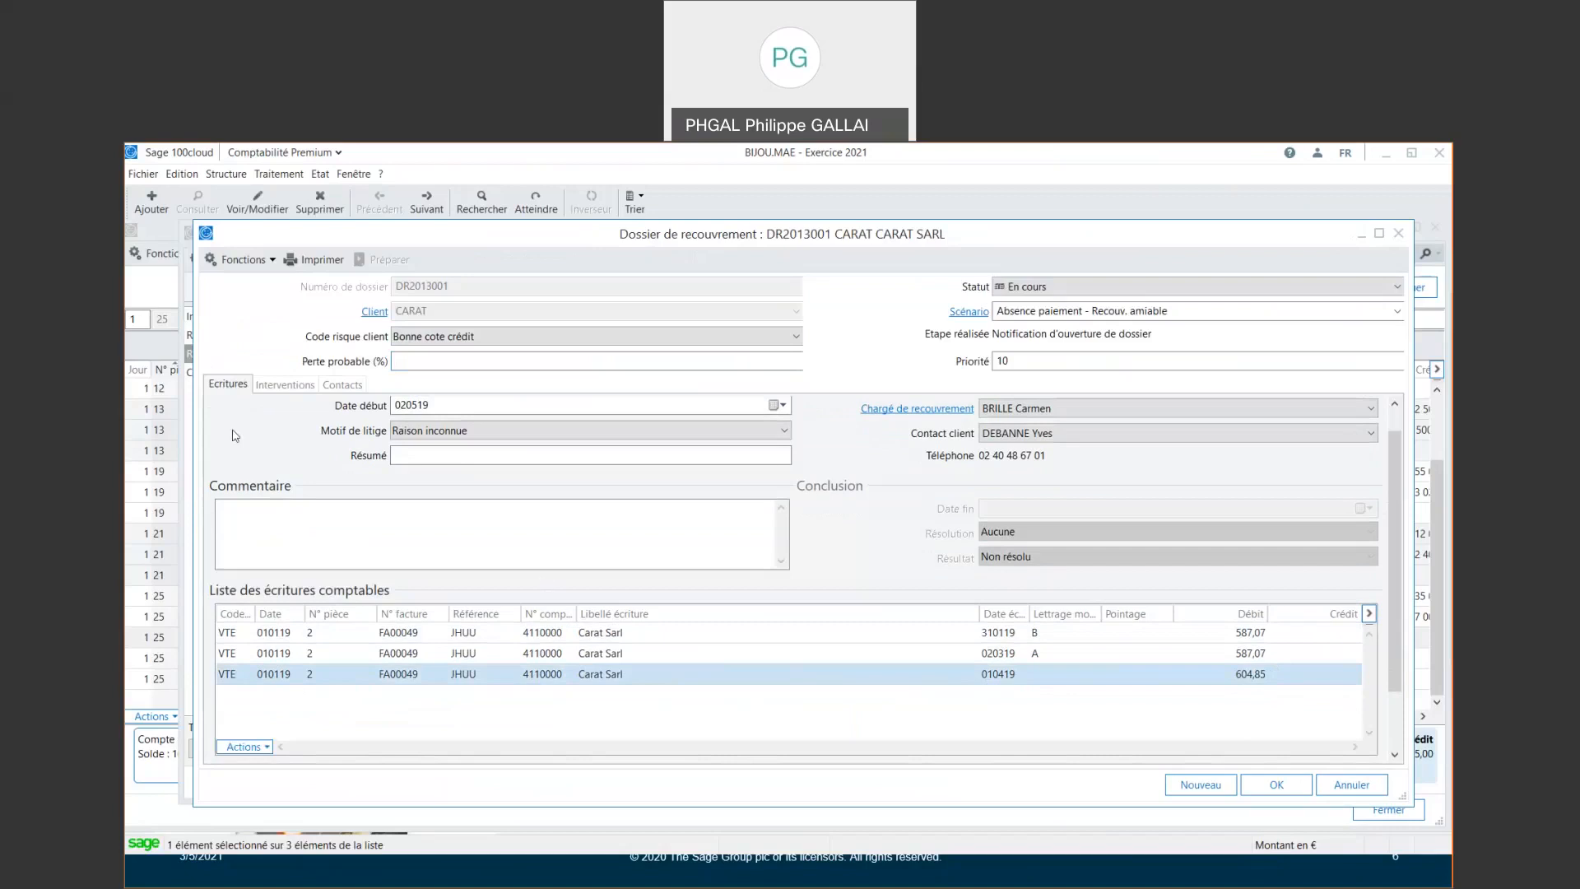
Examine the interventions in CARAT's recovery file, select the Envoi 1ère relance intervention dated 170320, and close the file without changes
{"action": "left_click", "coordinate": [294, 387]}
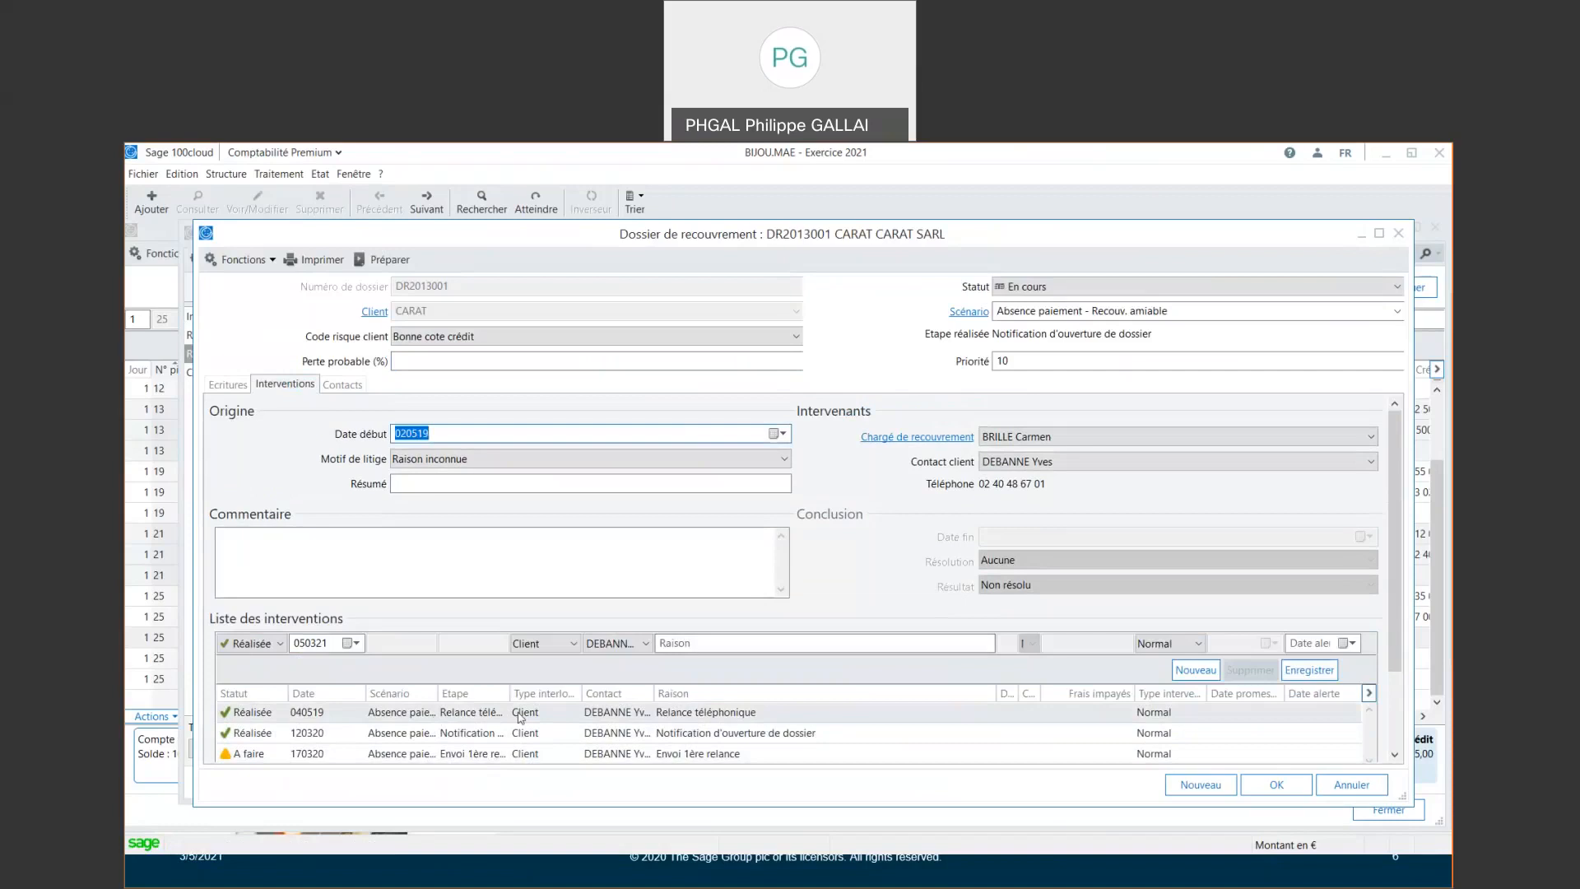
{"action": "left_click", "coordinate": [741, 753]}
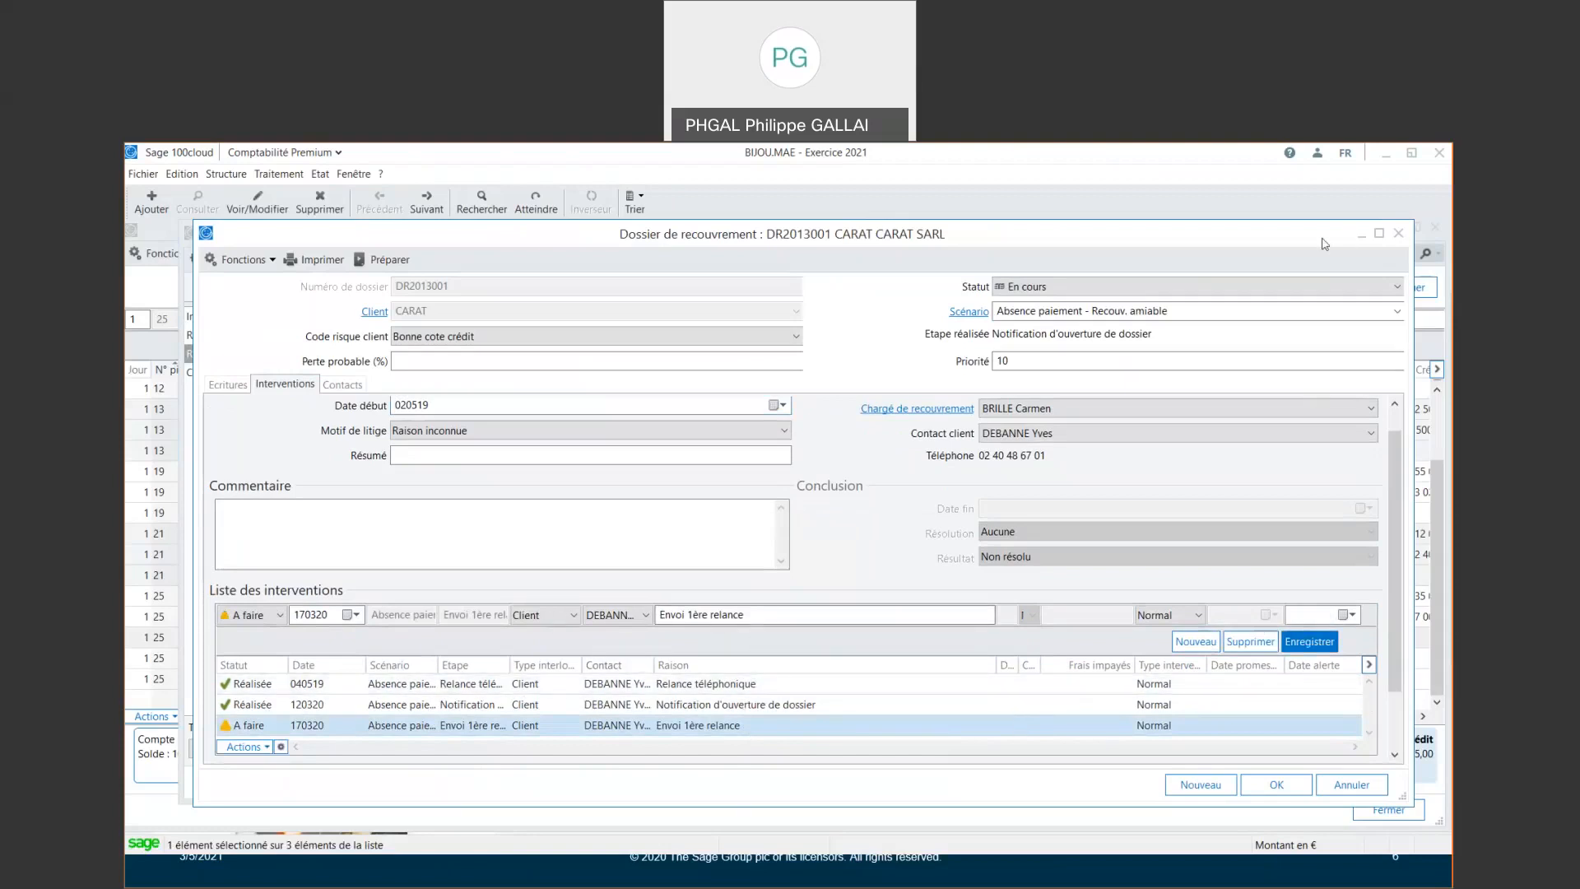
{"action": "left_click", "coordinate": [711, 445]}
{"action": "left_click", "coordinate": [1400, 235]}
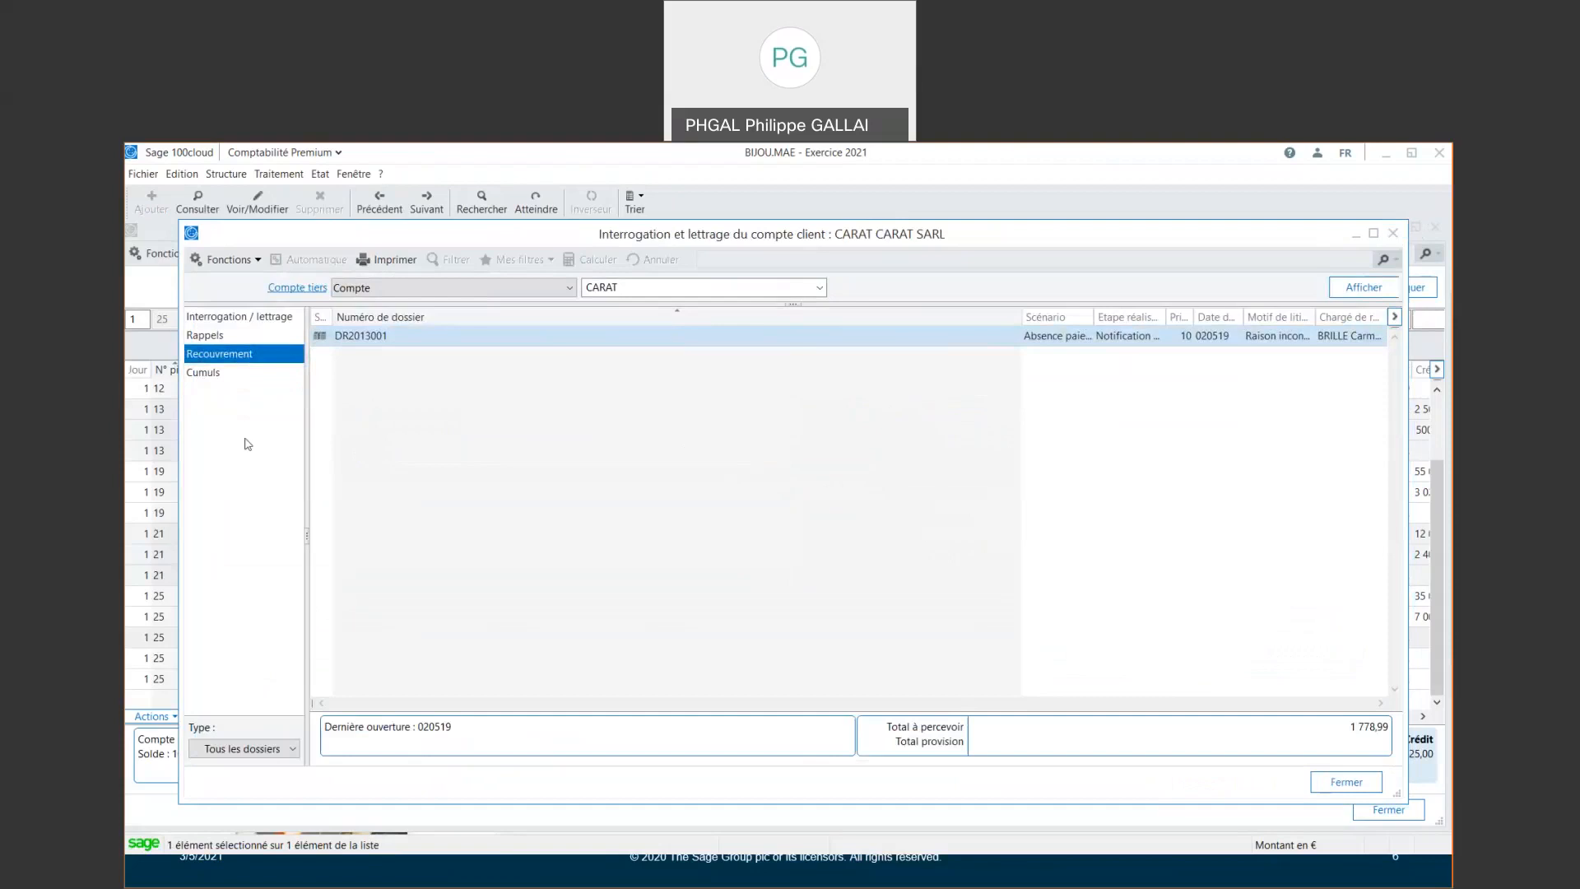
View CARAT's cumulative balances by period, then close the account query and the Ventes marchandises journal for February 2021
{"action": "left_click", "coordinate": [227, 376]}
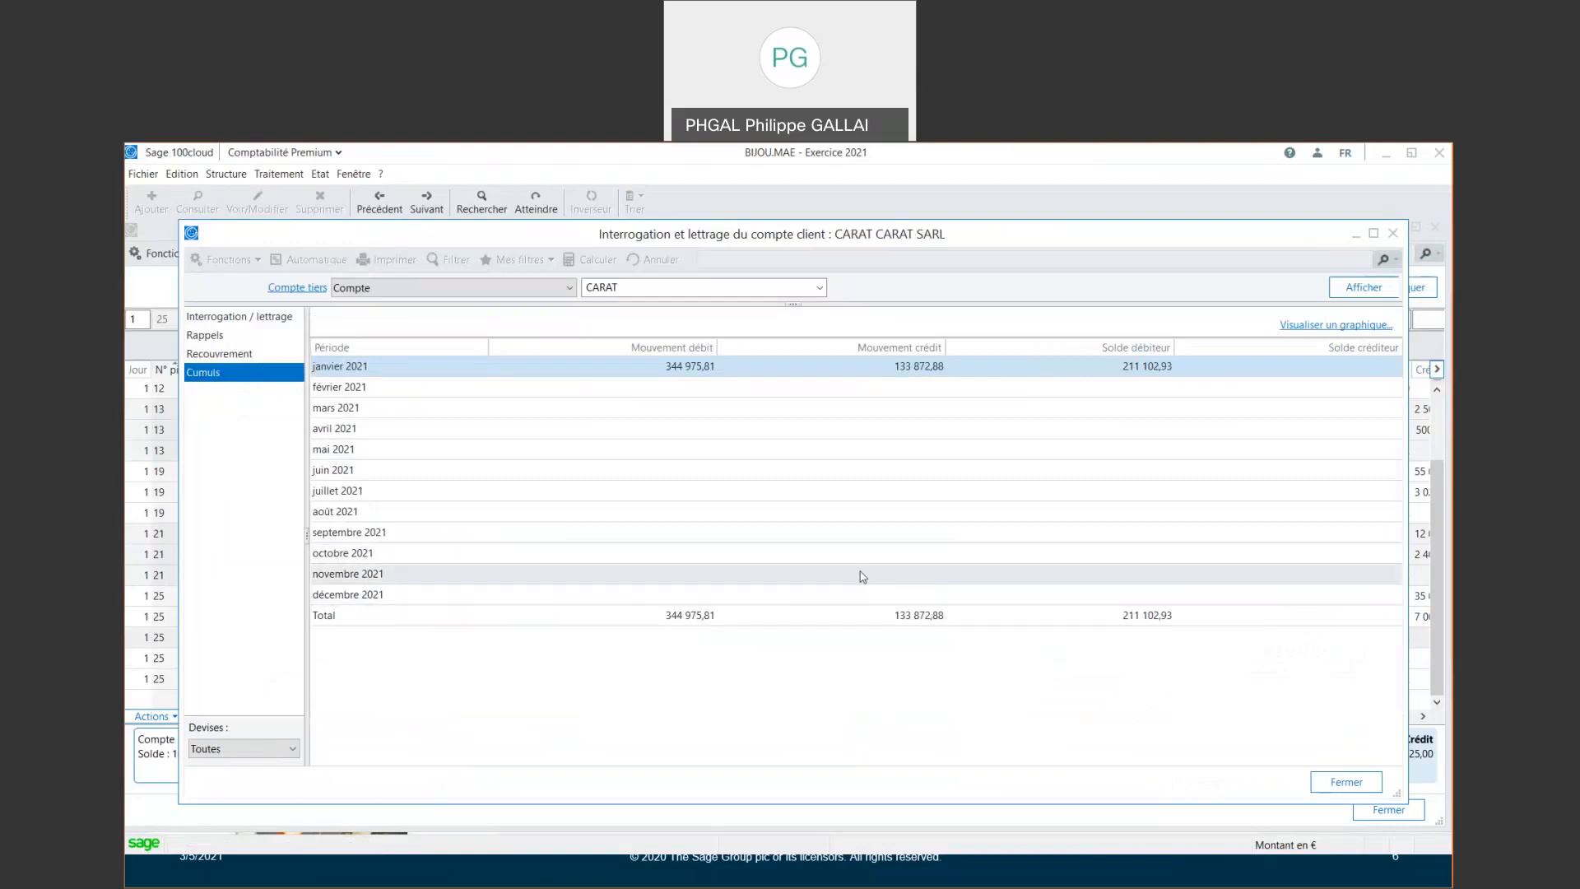
{"action": "left_click", "coordinate": [1395, 234]}
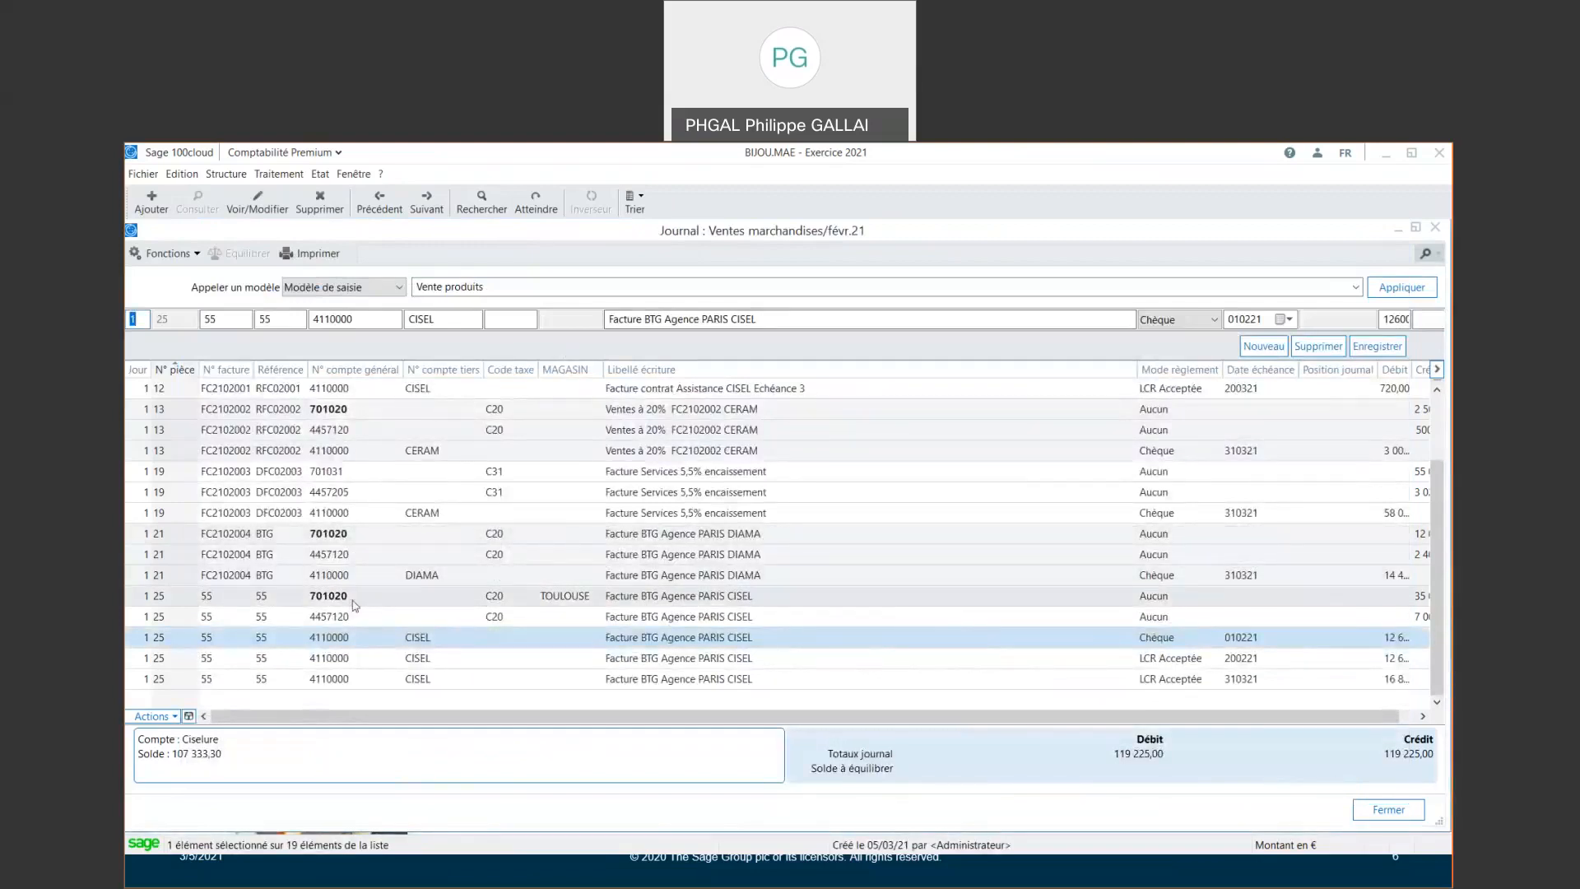
{"action": "left_click", "coordinate": [1377, 810]}
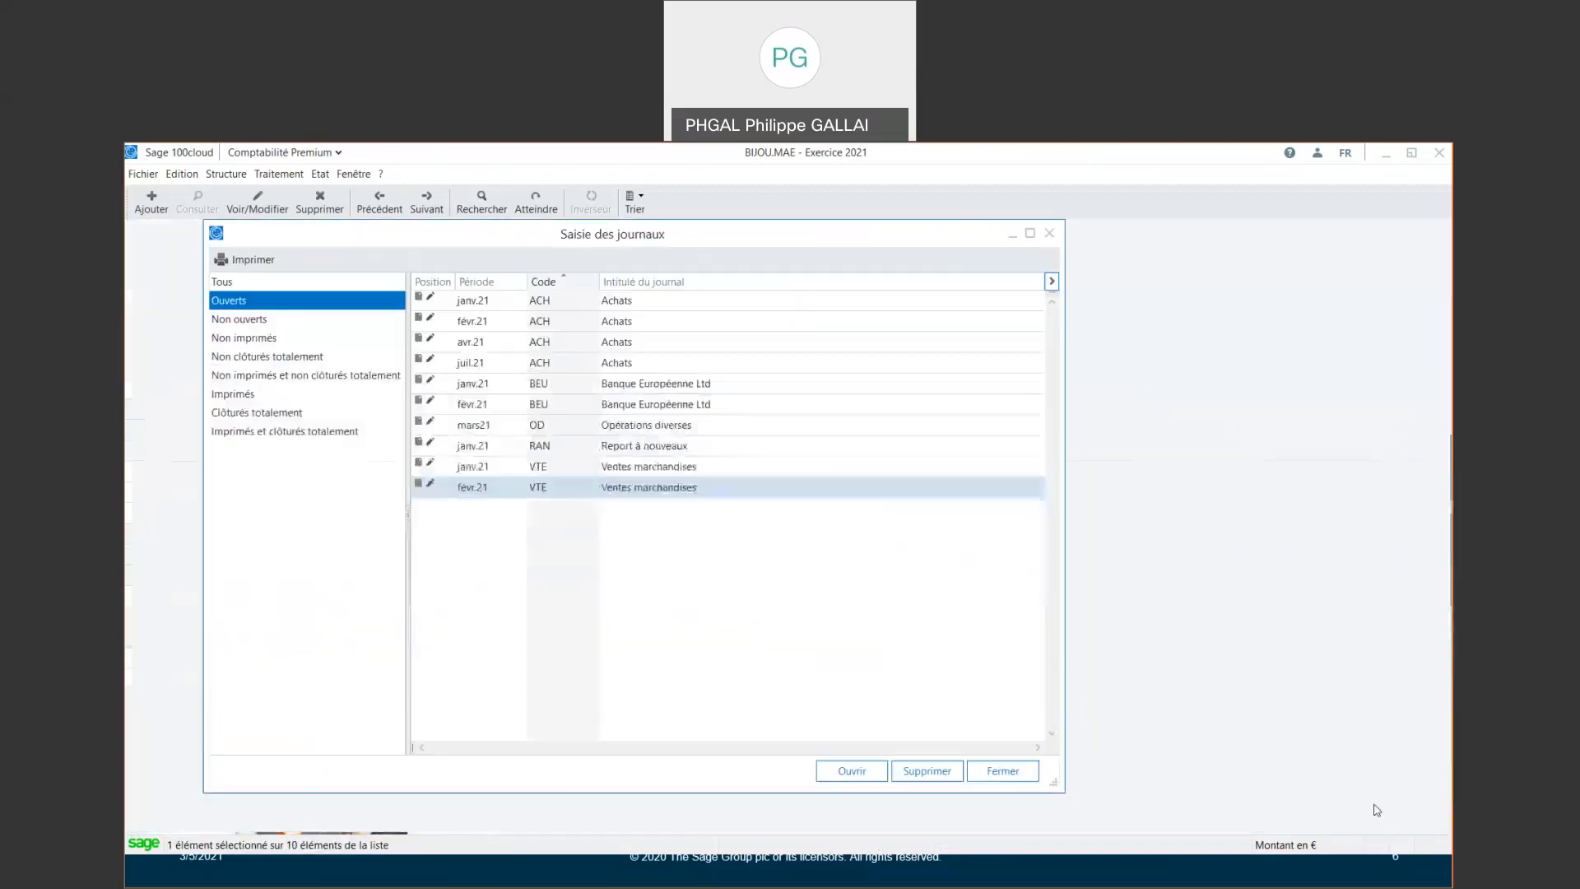
Switch the interface to Mode personnalisé and display the Gestion des comptes commands
{"action": "left_click", "coordinate": [352, 174]}
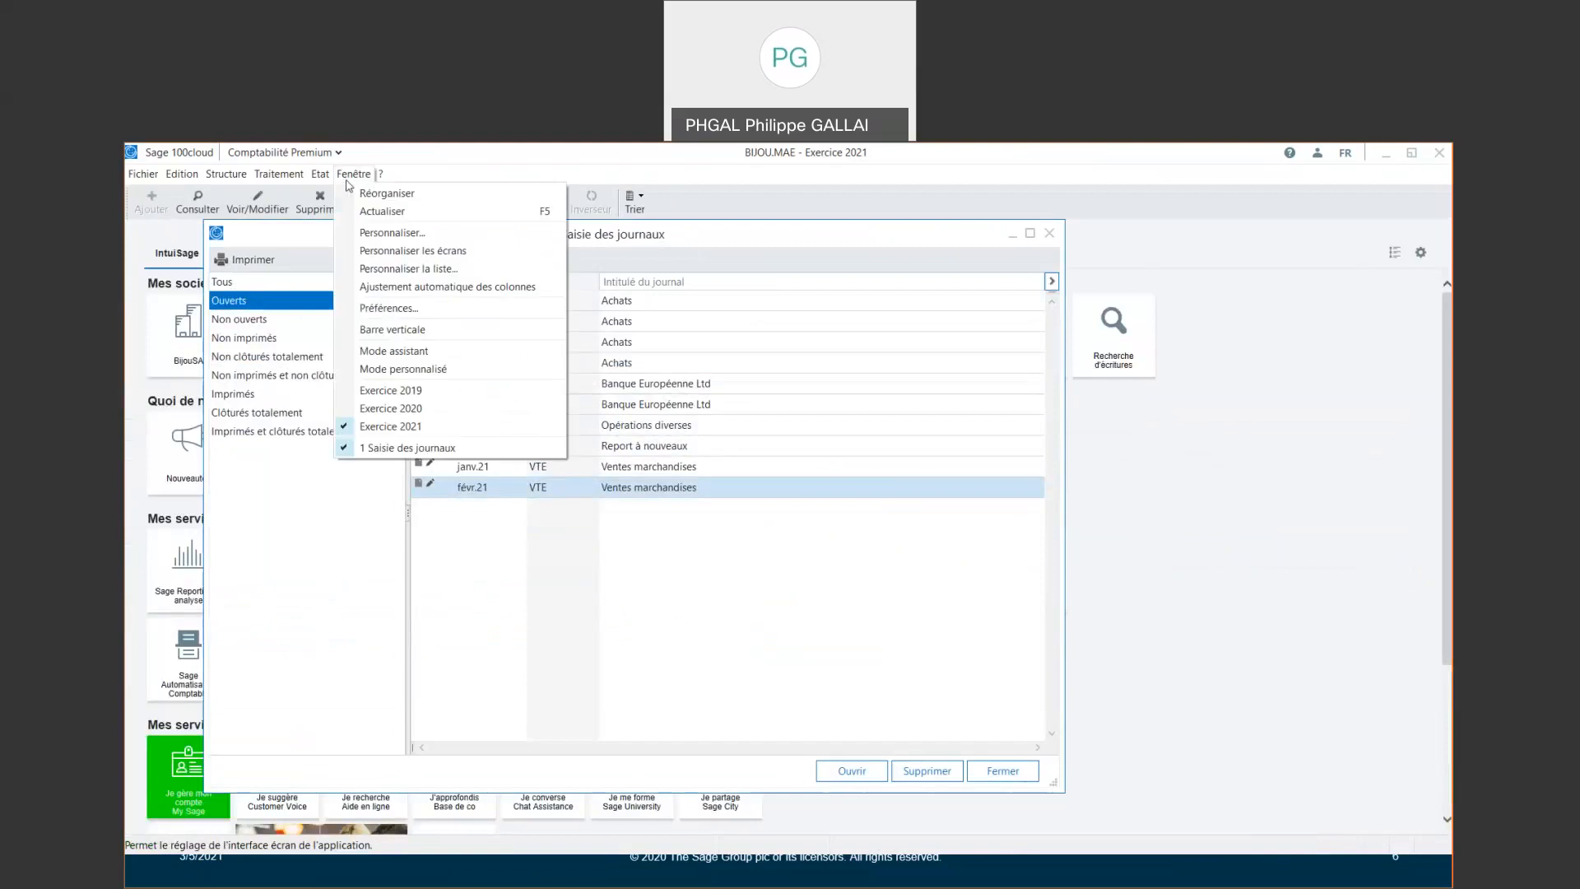
{"action": "left_click", "coordinate": [375, 370]}
{"action": "left_click", "coordinate": [357, 176]}
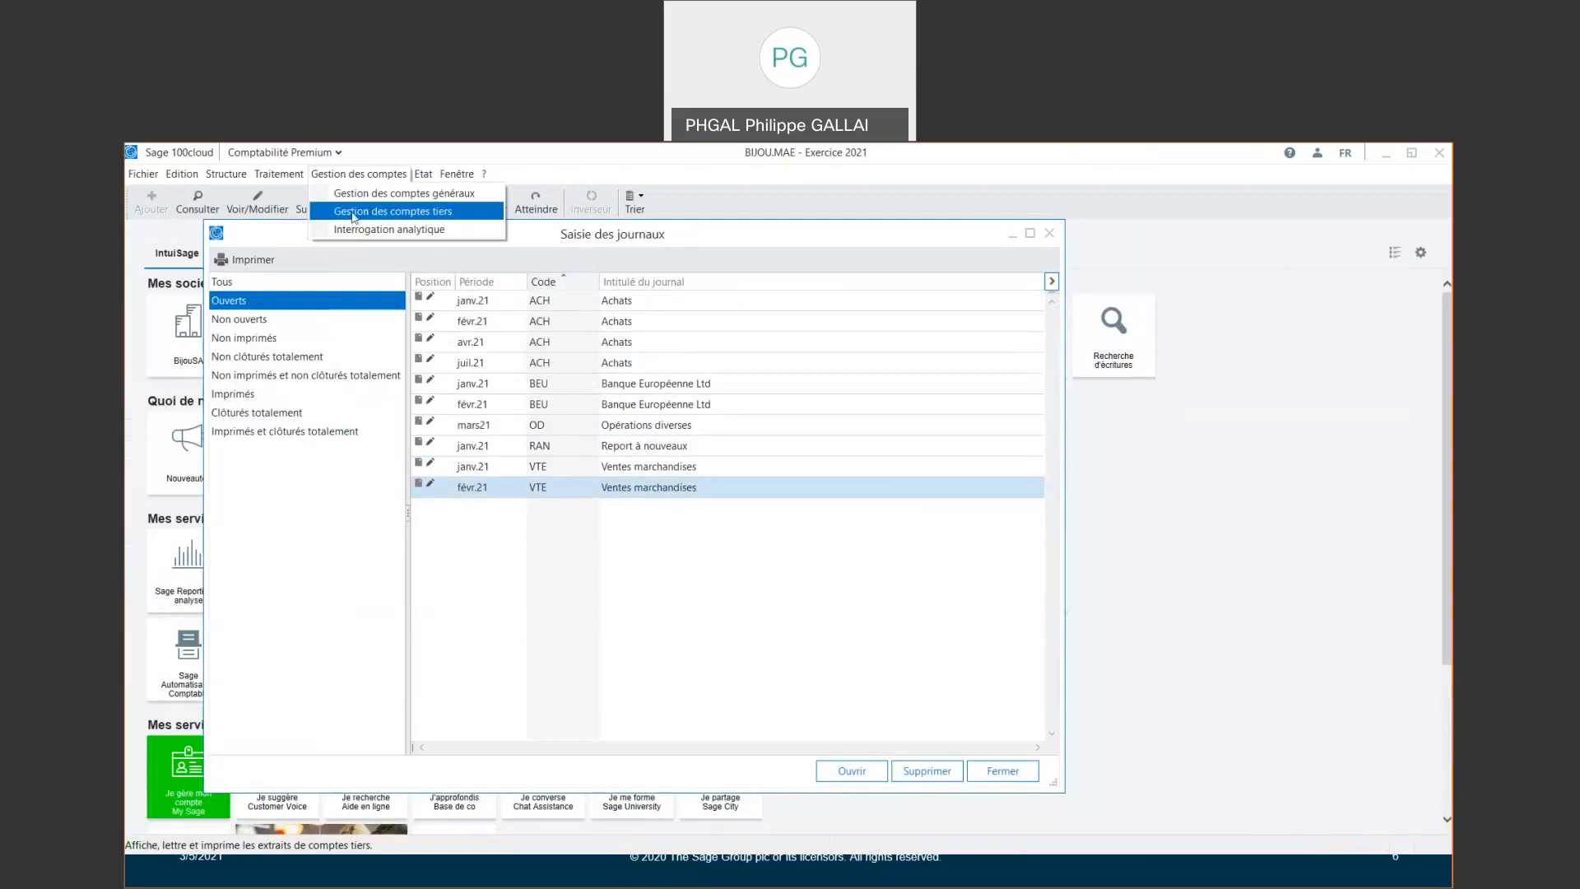
Examine the unlettered entries of client CISEL in the third-party account management, and close the account windows
{"action": "left_click", "coordinate": [354, 211]}
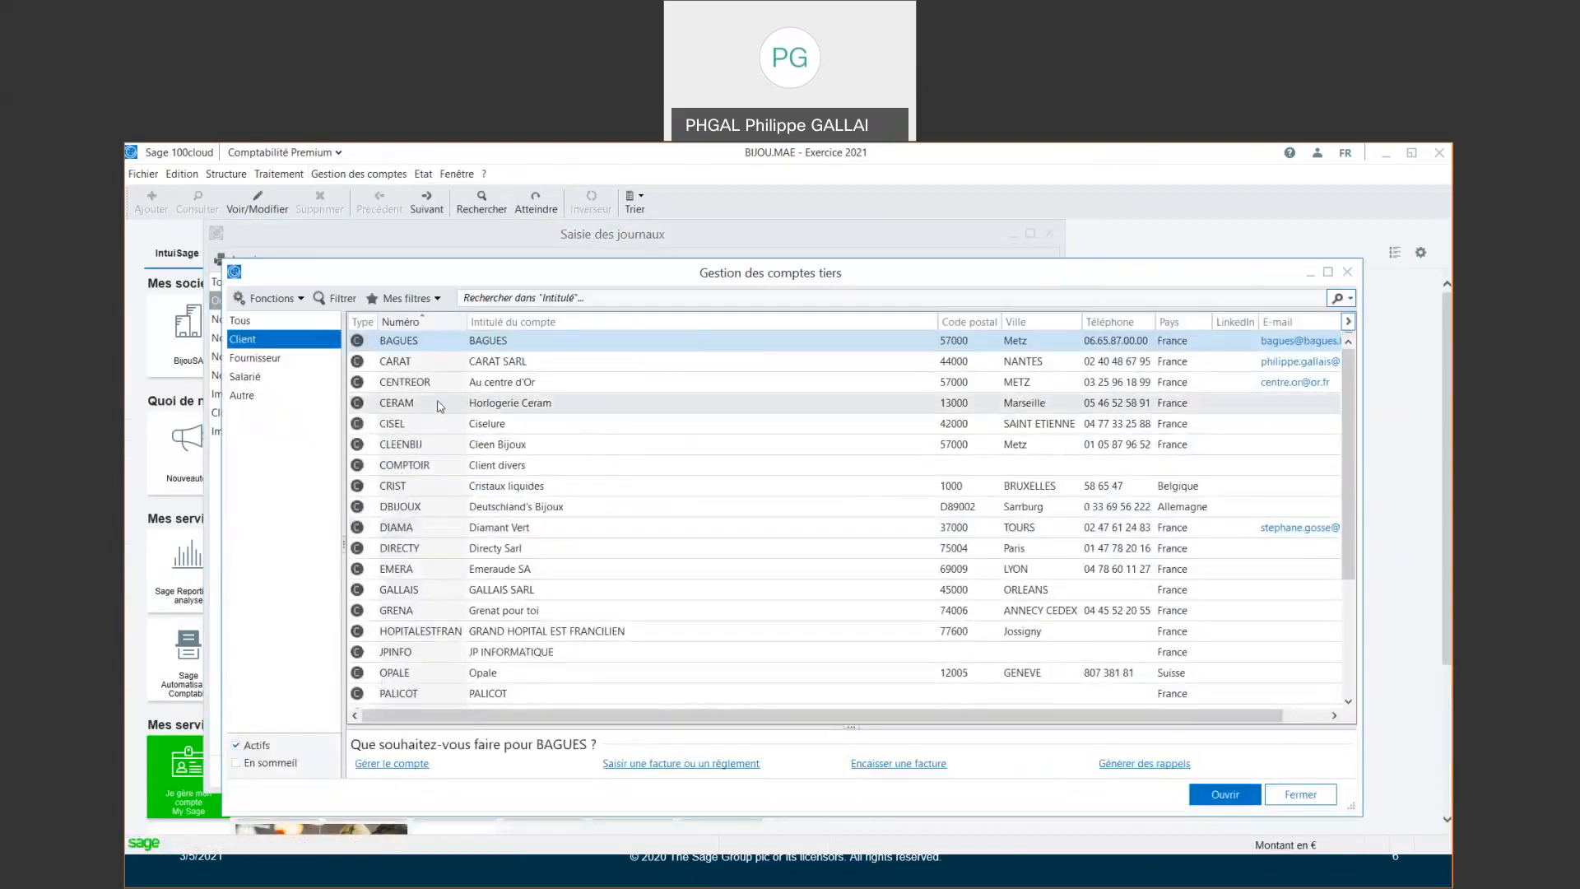
{"action": "left_click", "coordinate": [432, 422]}
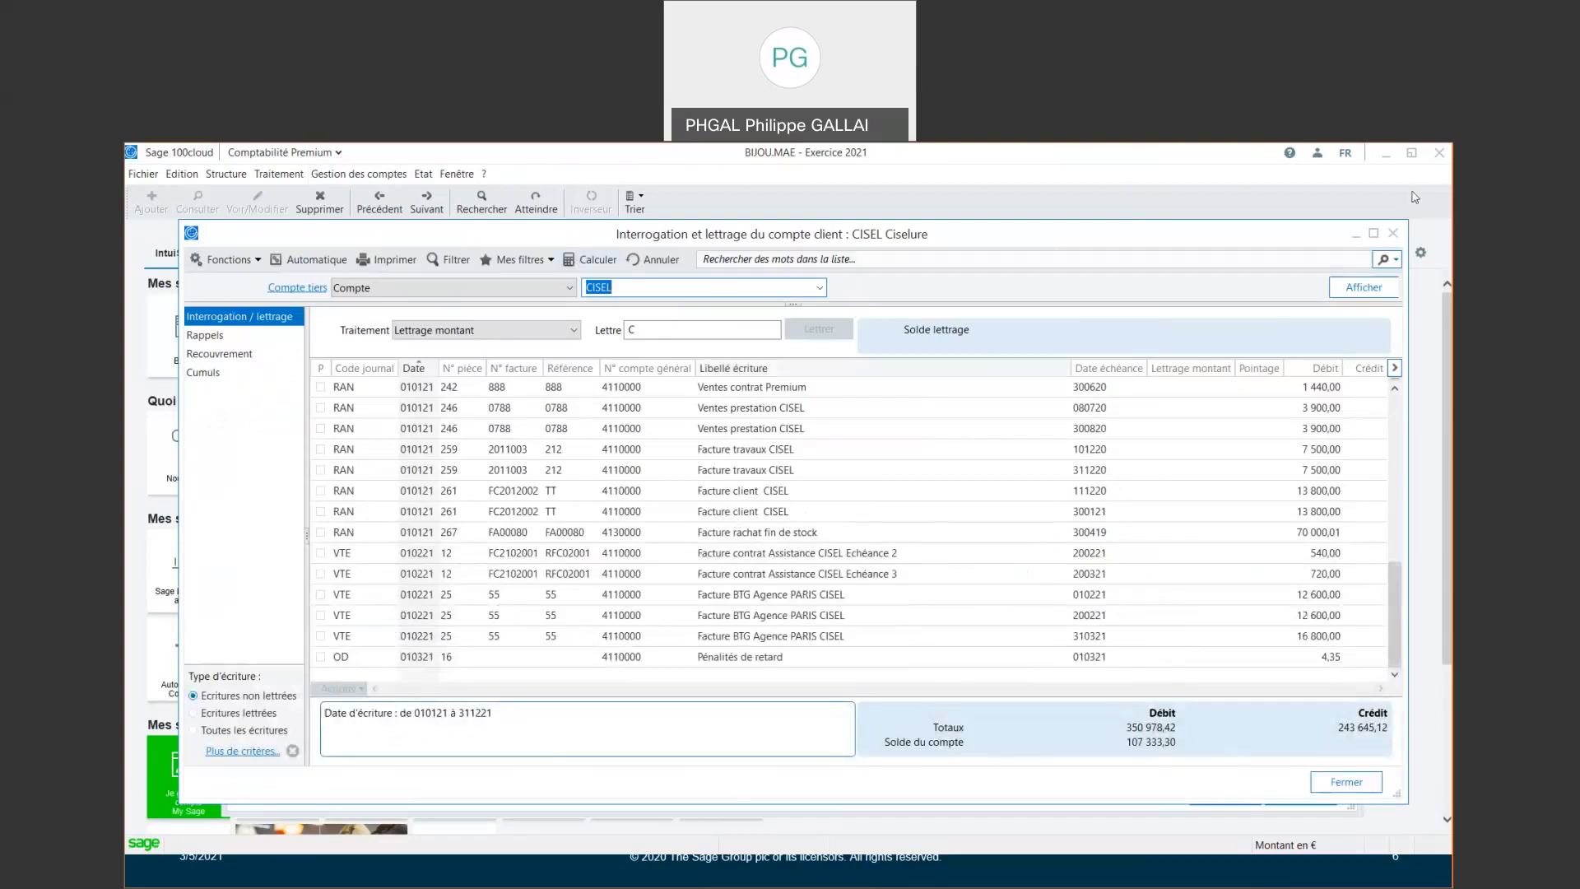
{"action": "left_click", "coordinate": [1396, 236]}
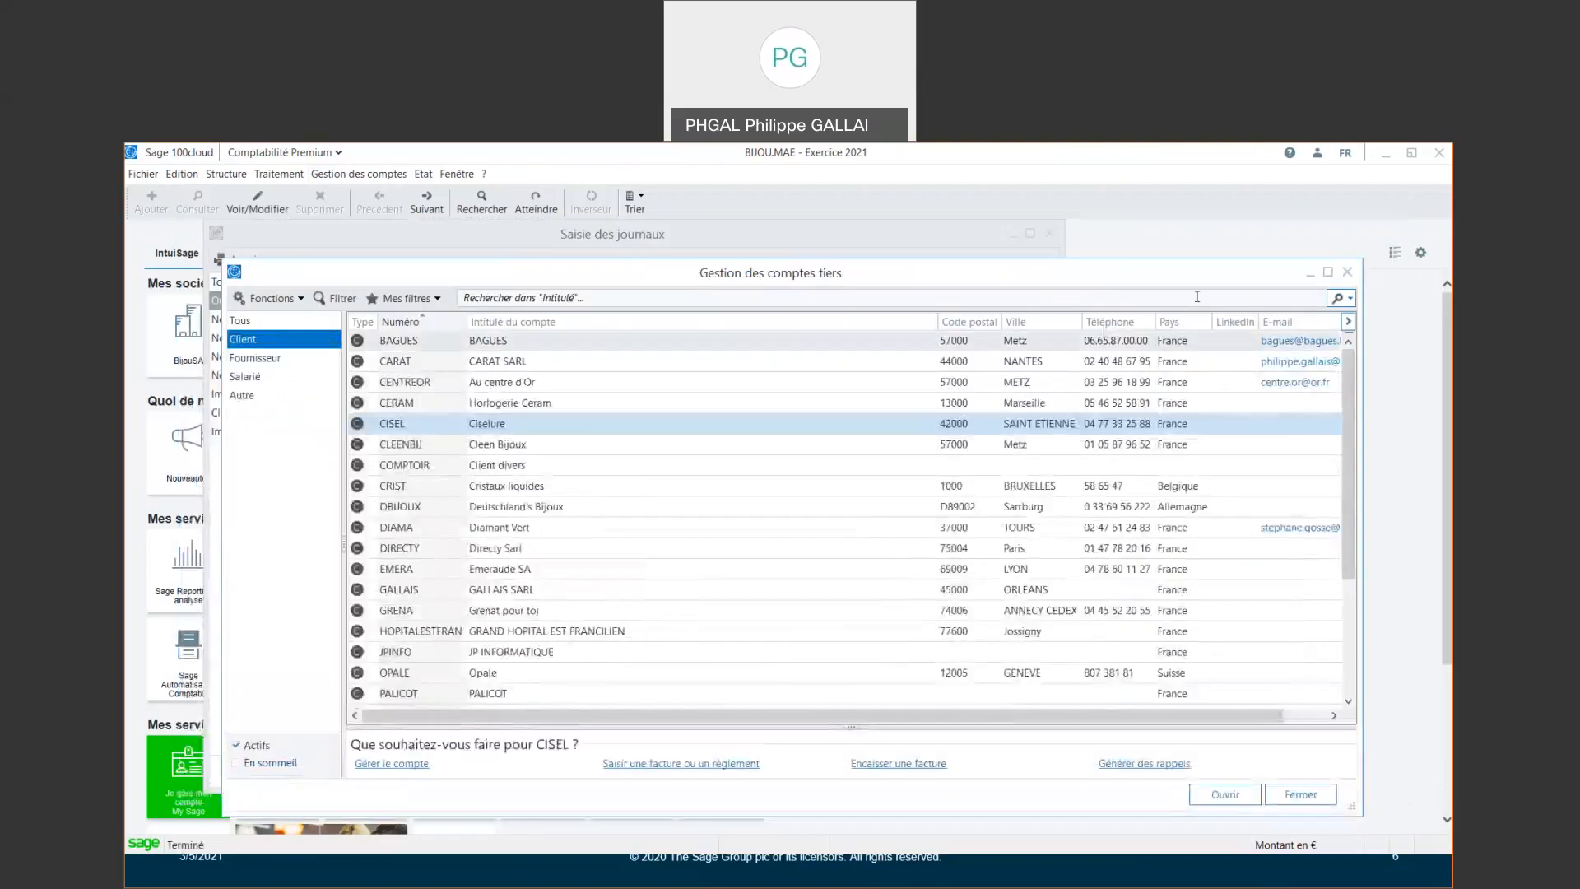
{"action": "left_click", "coordinate": [1348, 273]}
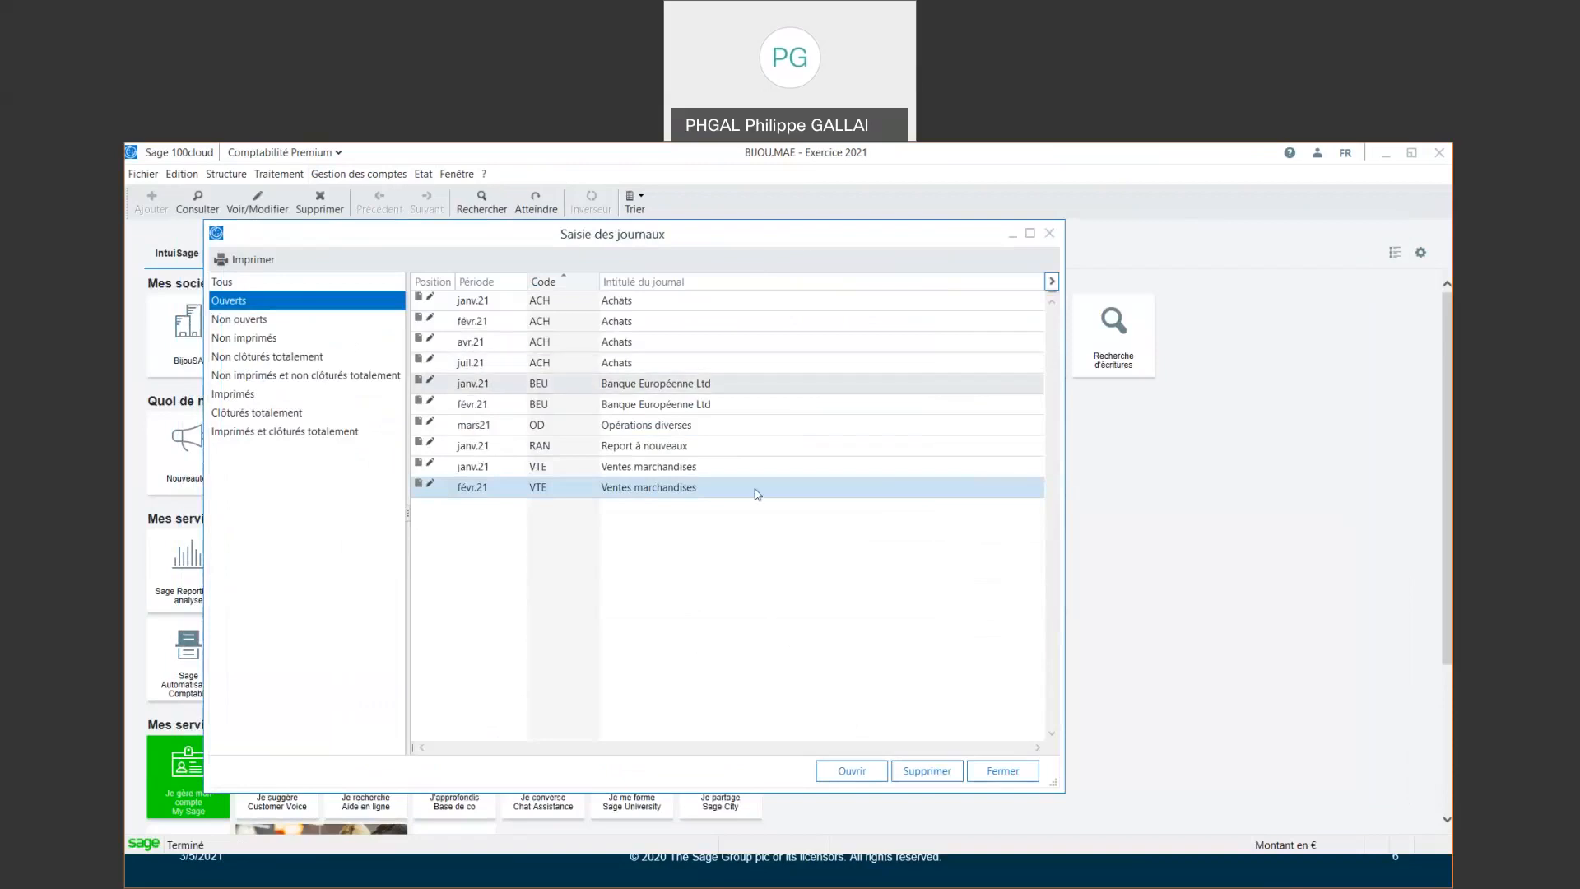
Open the February 2021 sales journal (VTE) and select all five lines of piece 25, the Facture BTG Agence PARIS CISEL
{"action": "double_click", "coordinate": [704, 488]}
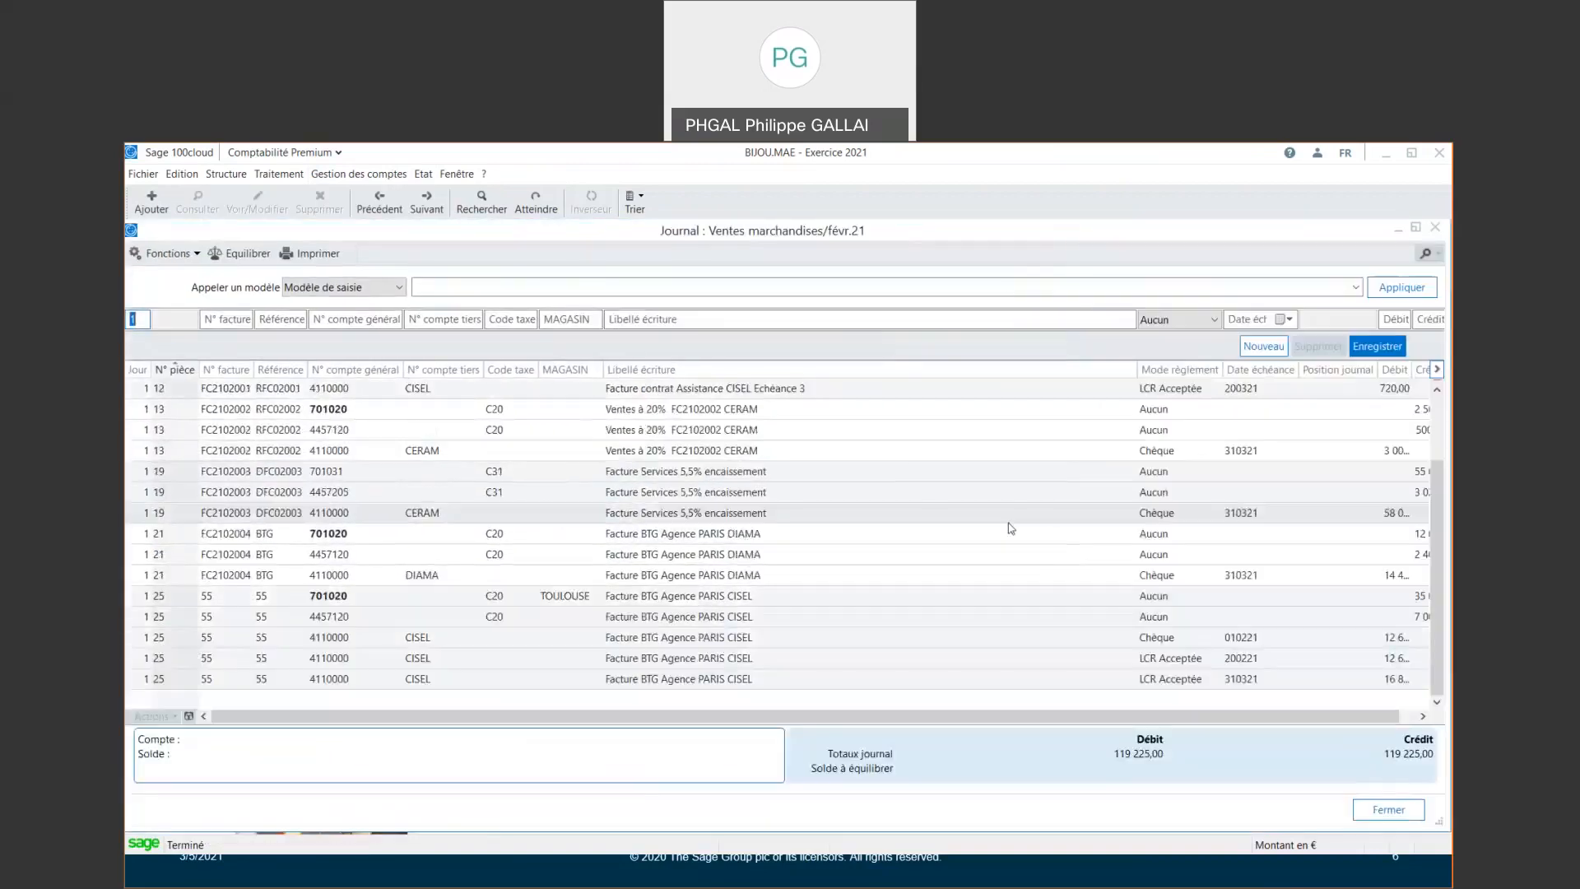
{"action": "left_click", "coordinate": [377, 601]}
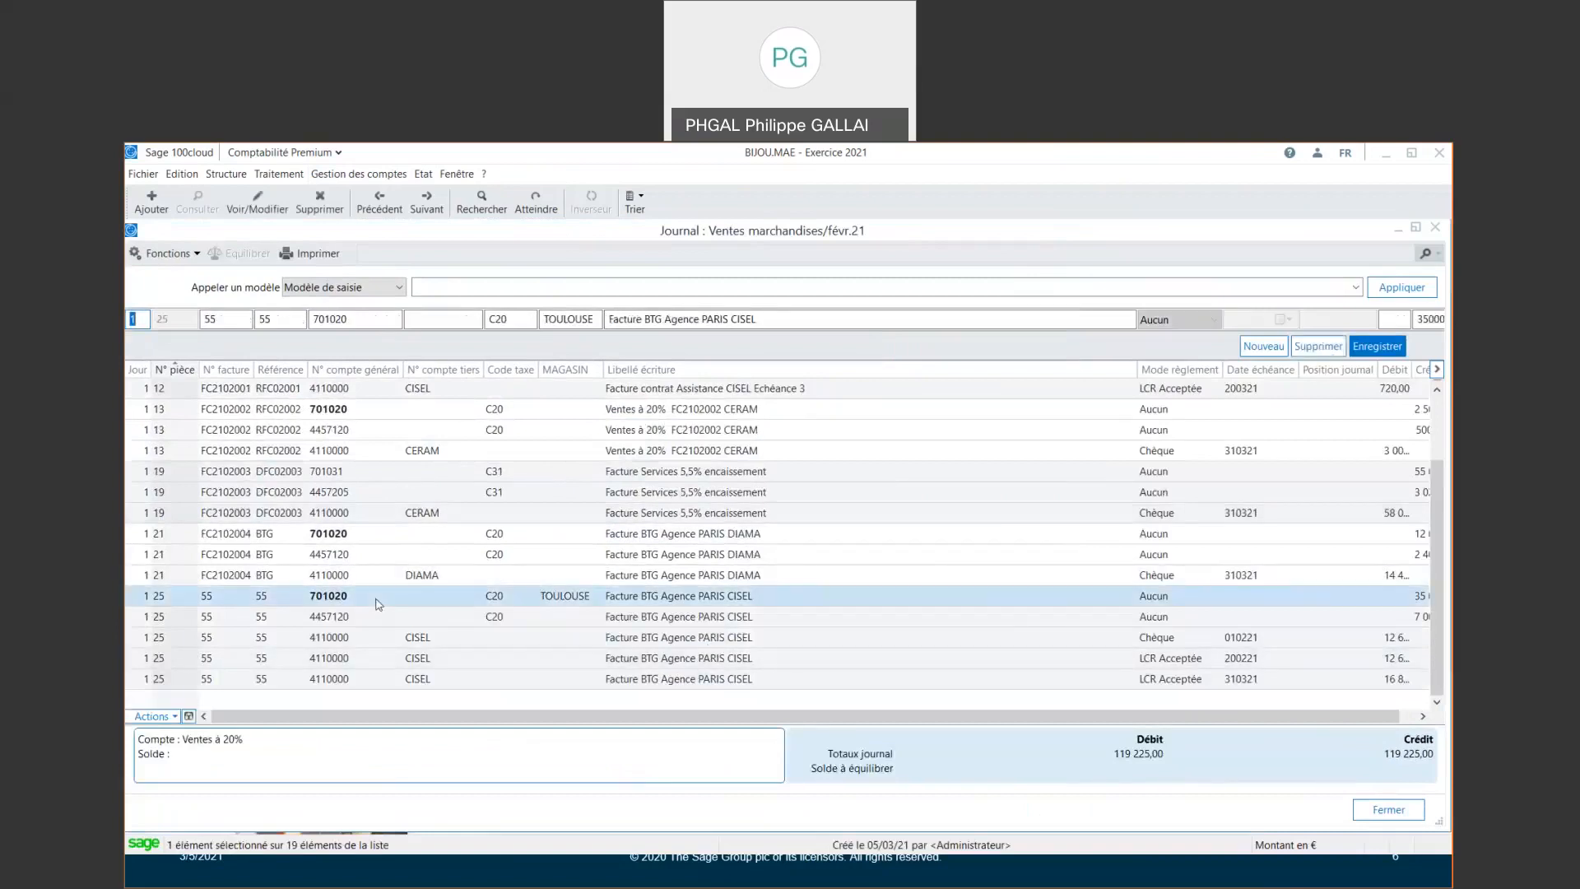
{"action": "left_click", "coordinate": [379, 684], "text": "shift"}
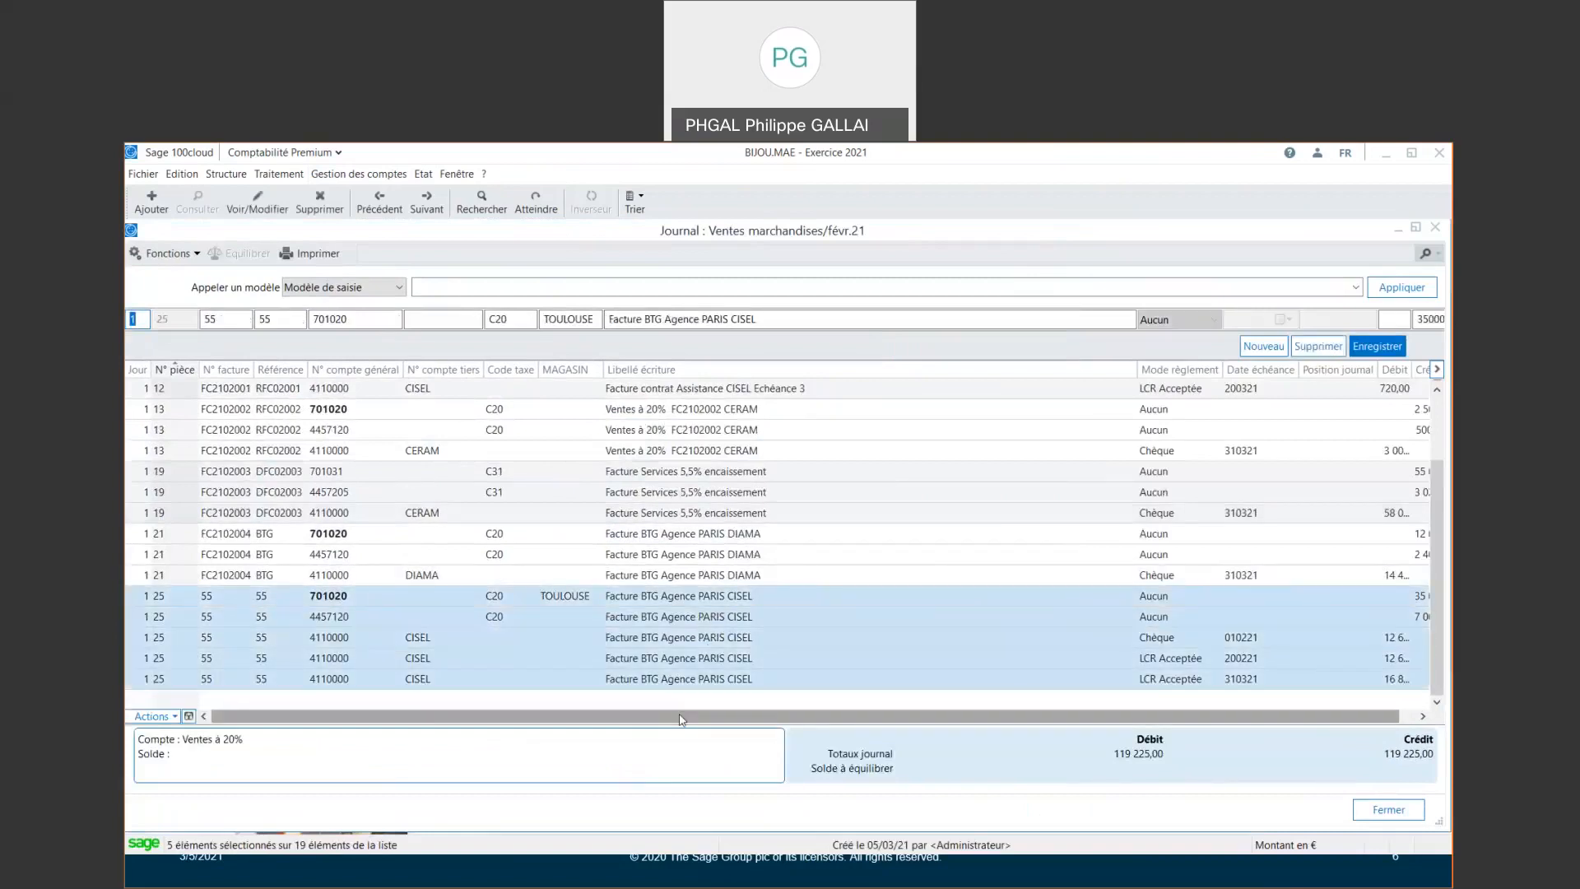
View the entry-template creation form for the selected lines of piece 25, and leave it without creating a template
{"action": "right_click", "coordinate": [843, 619]}
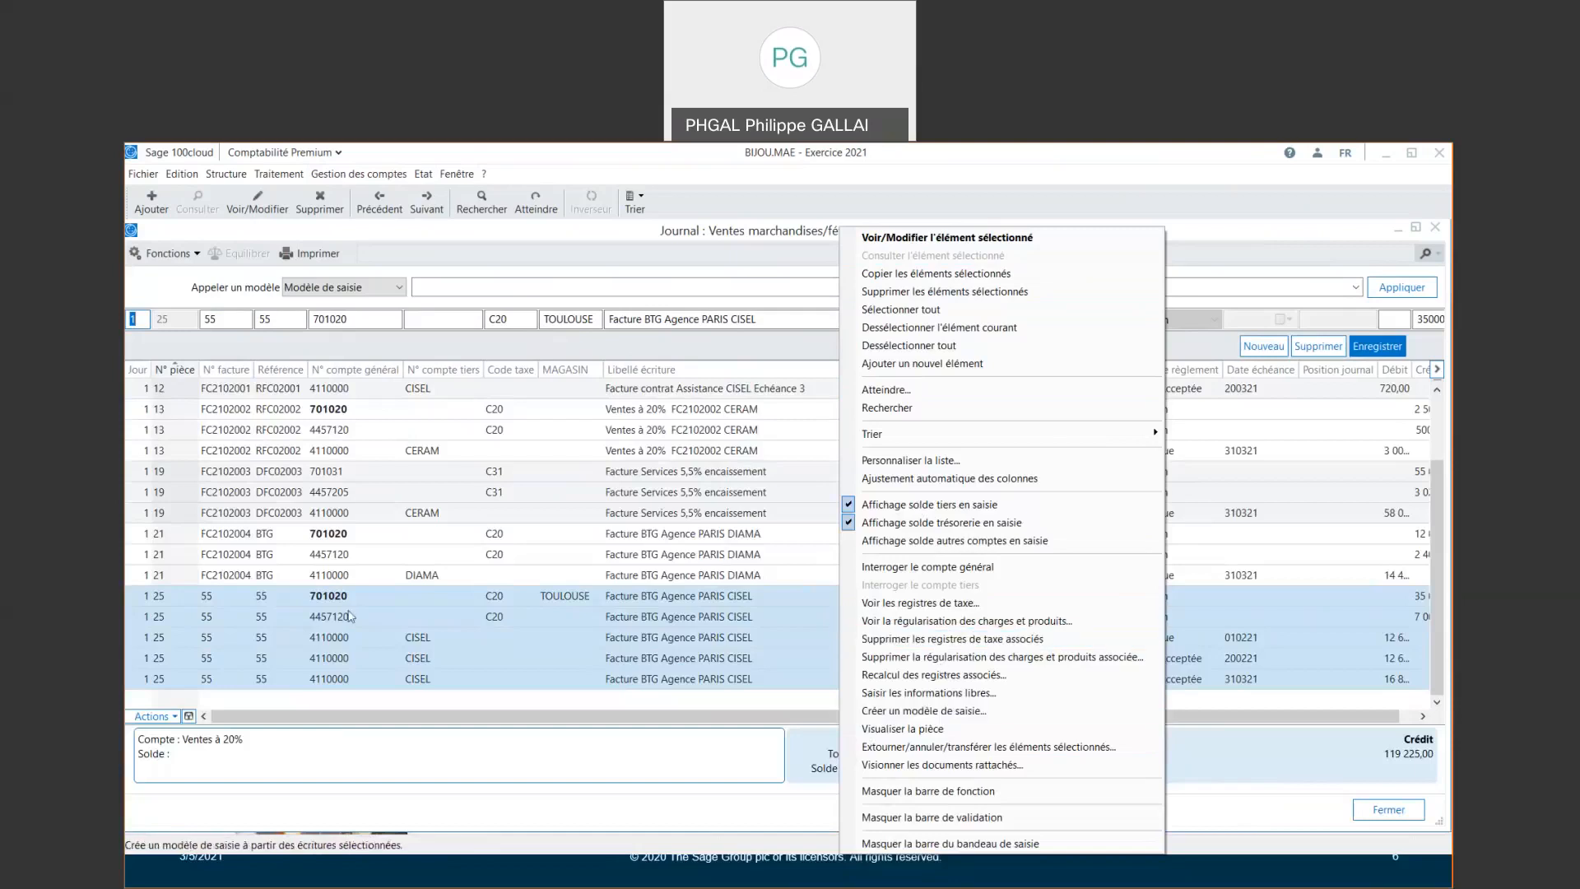
{"action": "left_click", "coordinate": [917, 711]}
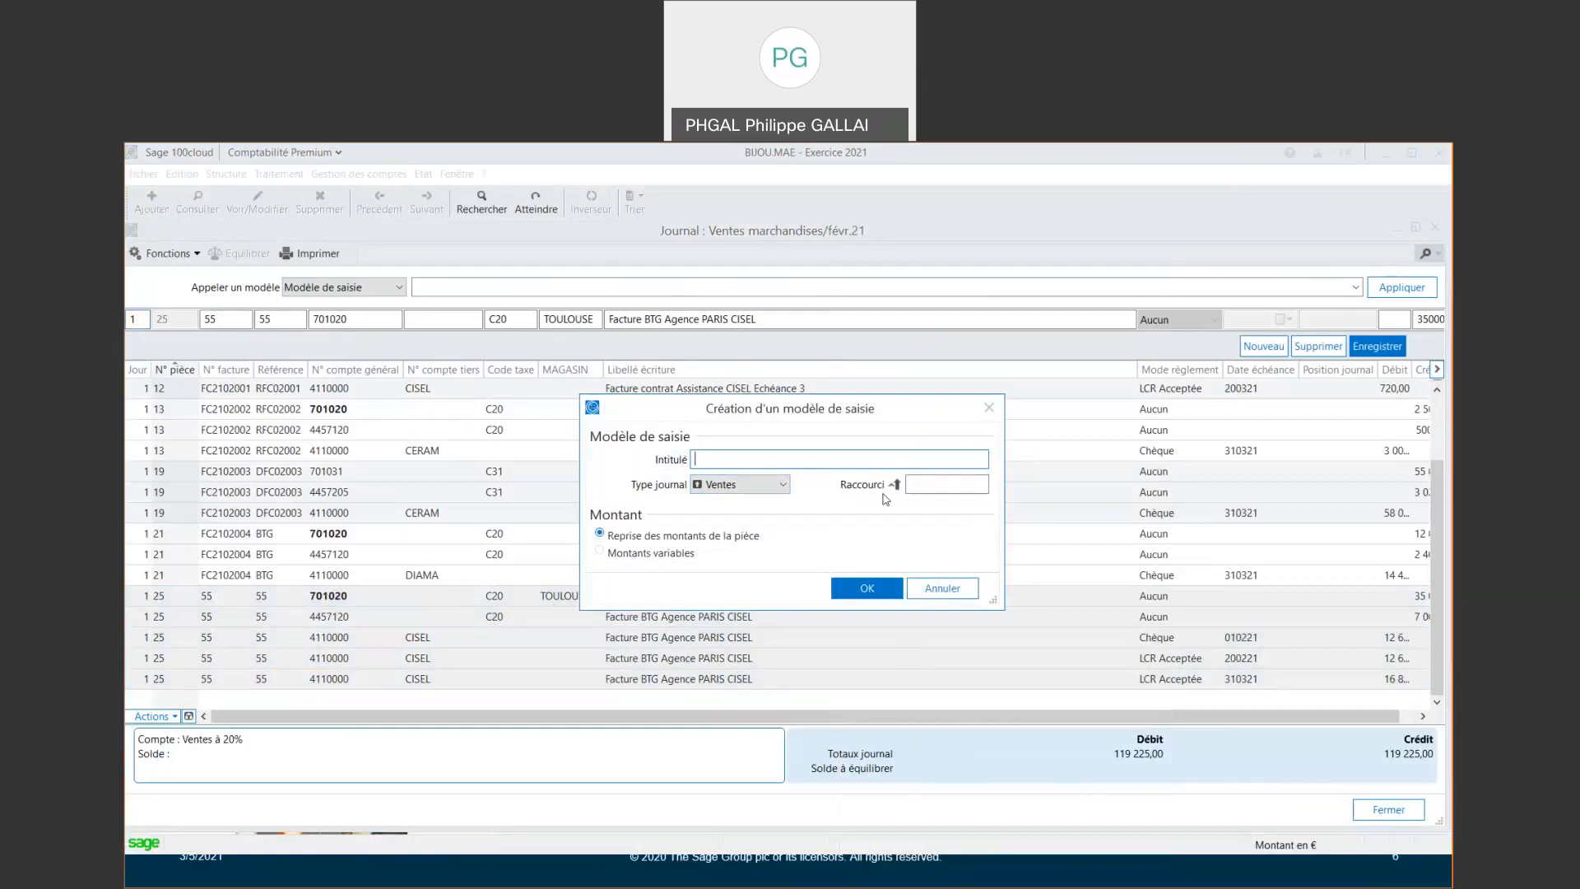
{"action": "left_click", "coordinate": [944, 588]}
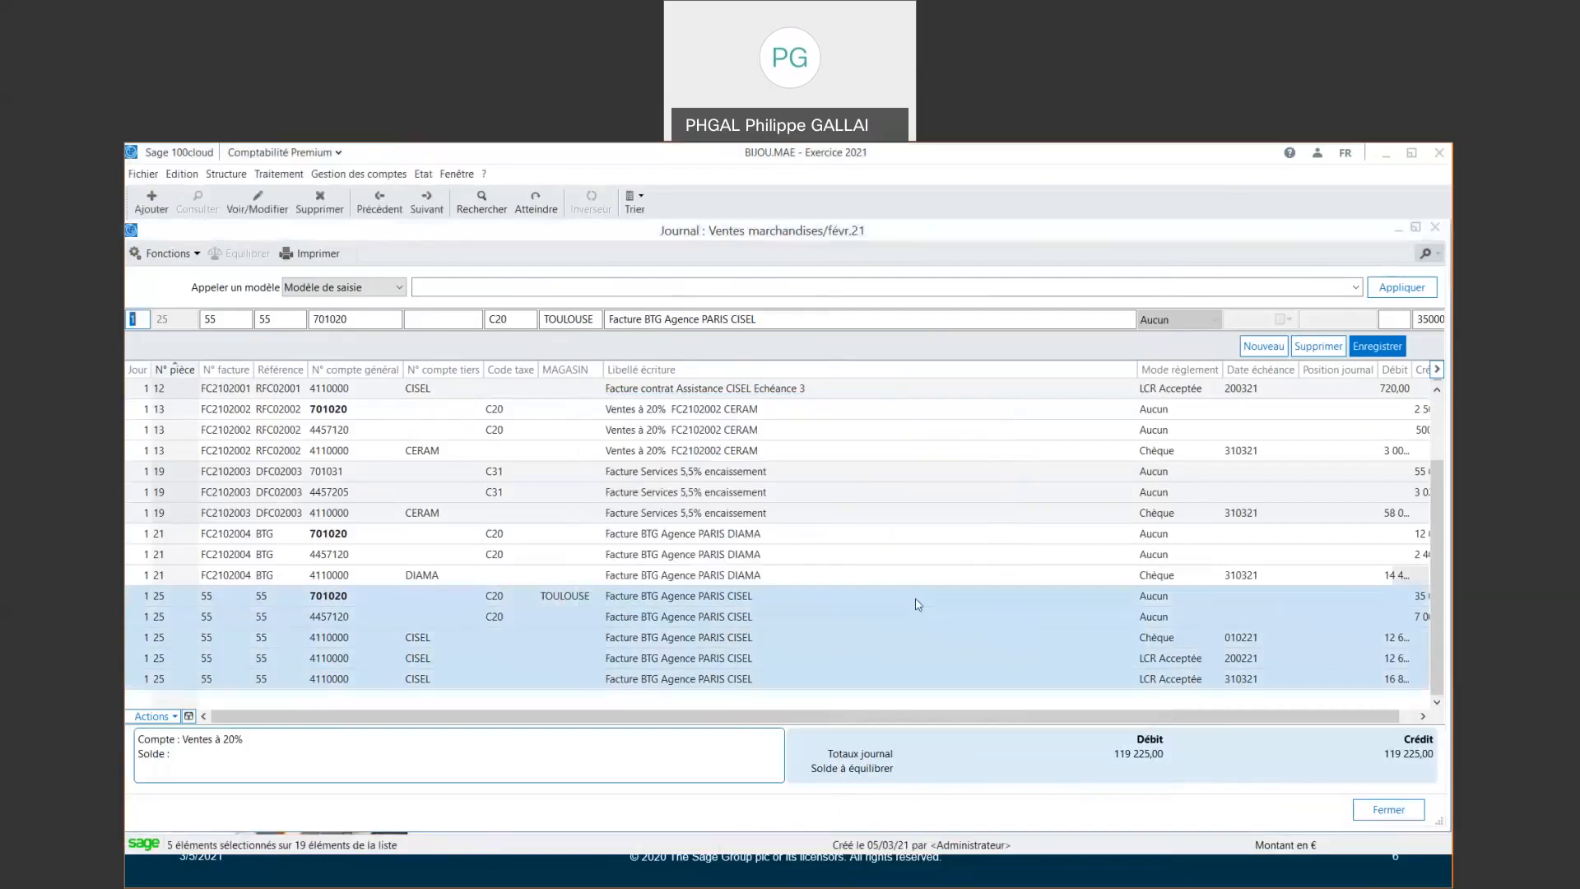
Examine the cancellation, reversal and transfer-to-another-journal options for the selected entries, and leave without applying any
{"action": "right_click", "coordinate": [796, 611]}
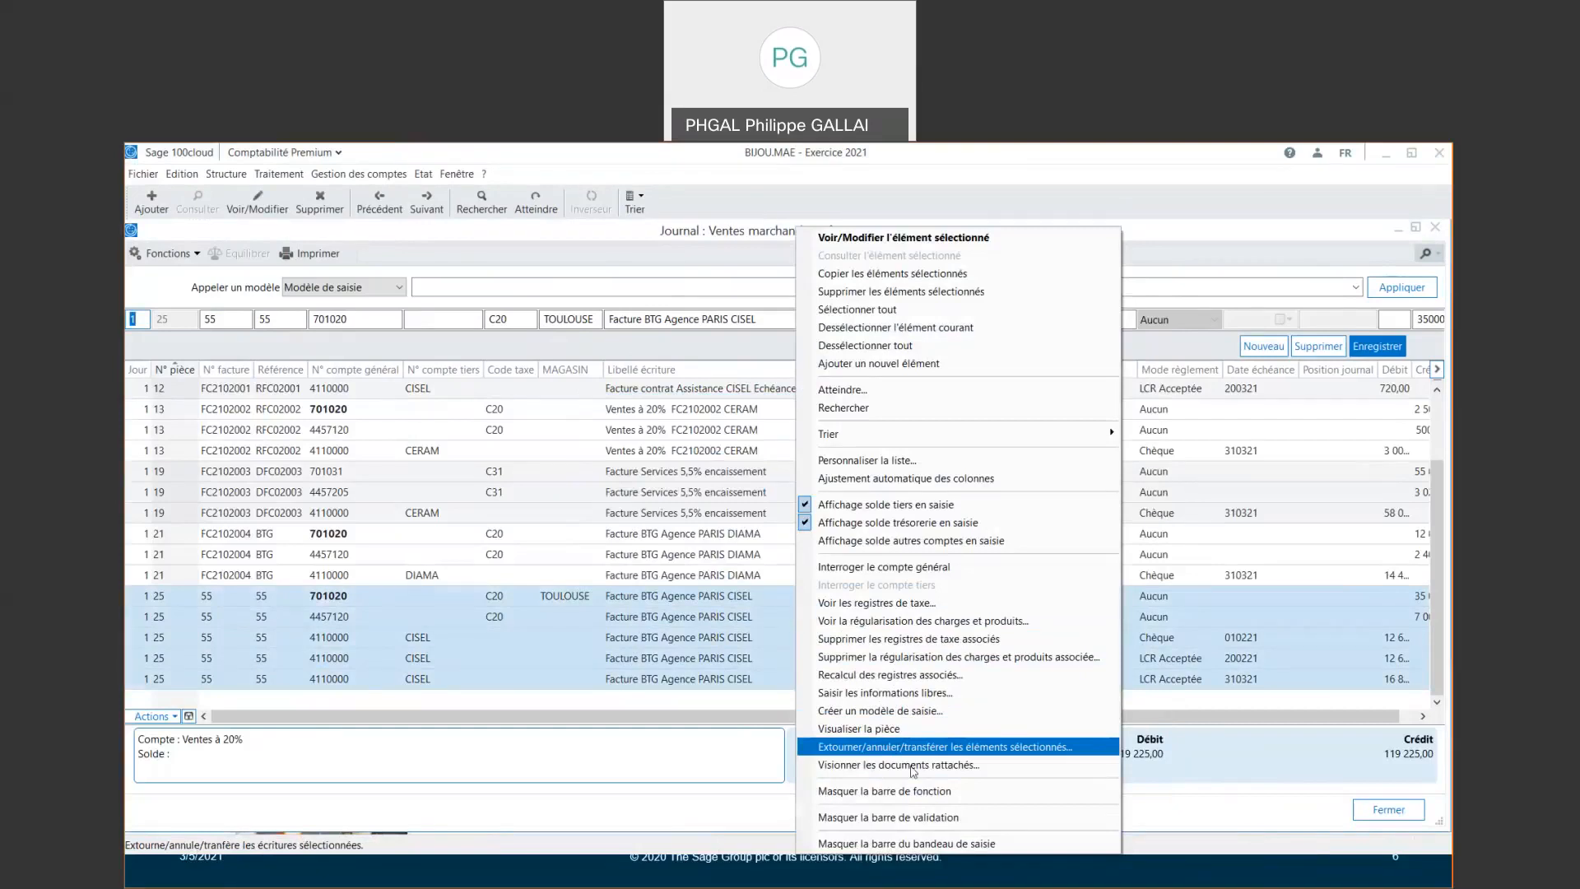
{"action": "left_click", "coordinate": [910, 748]}
{"action": "left_click", "coordinate": [586, 406]}
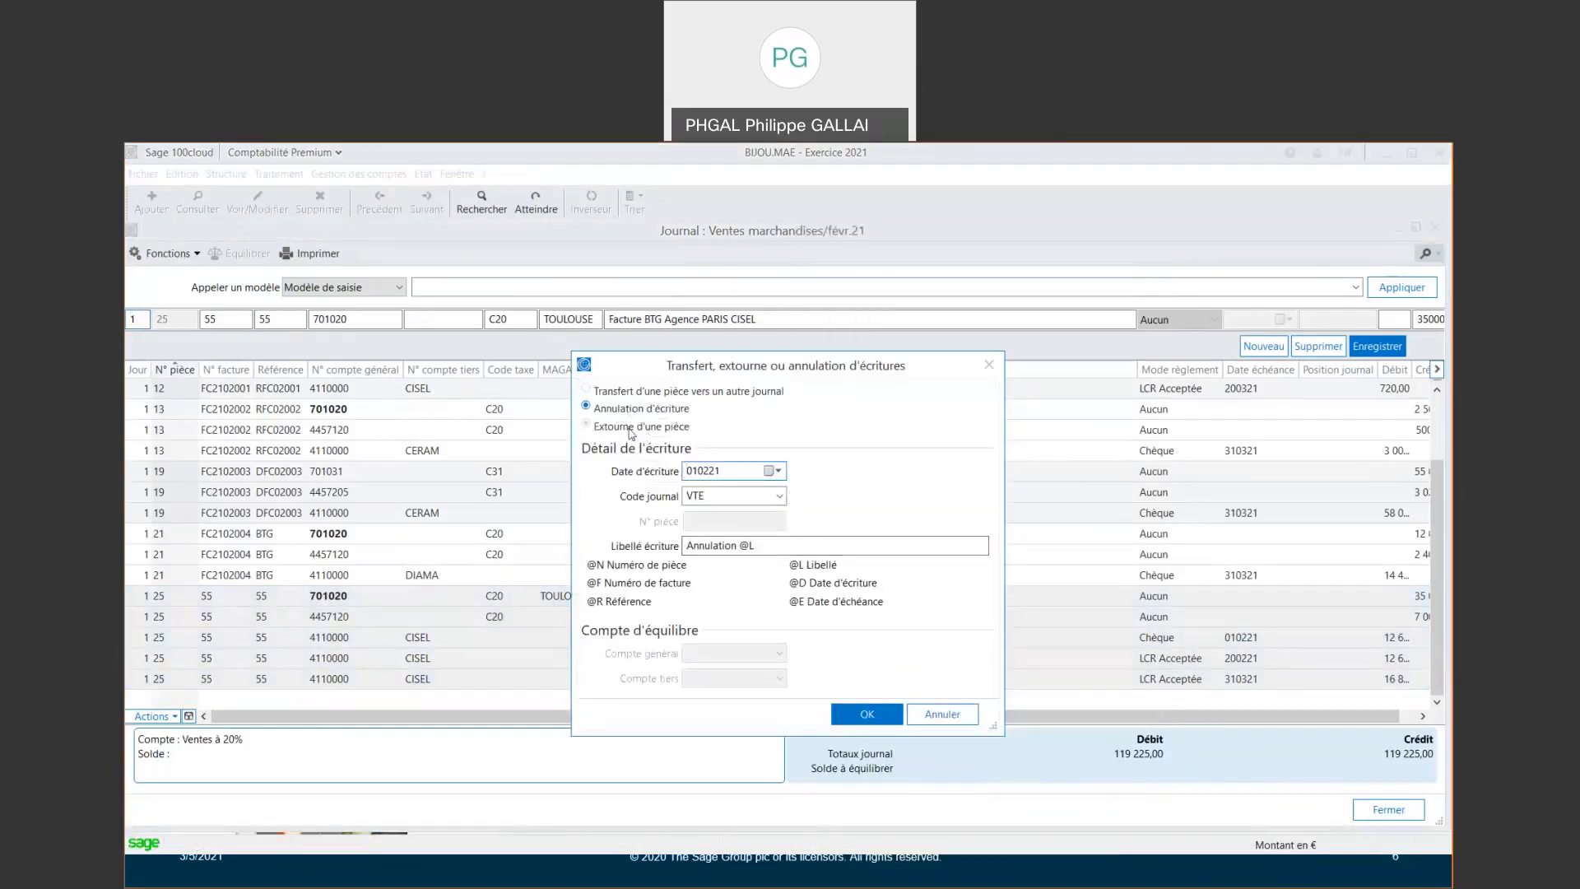
{"action": "left_click", "coordinate": [631, 428]}
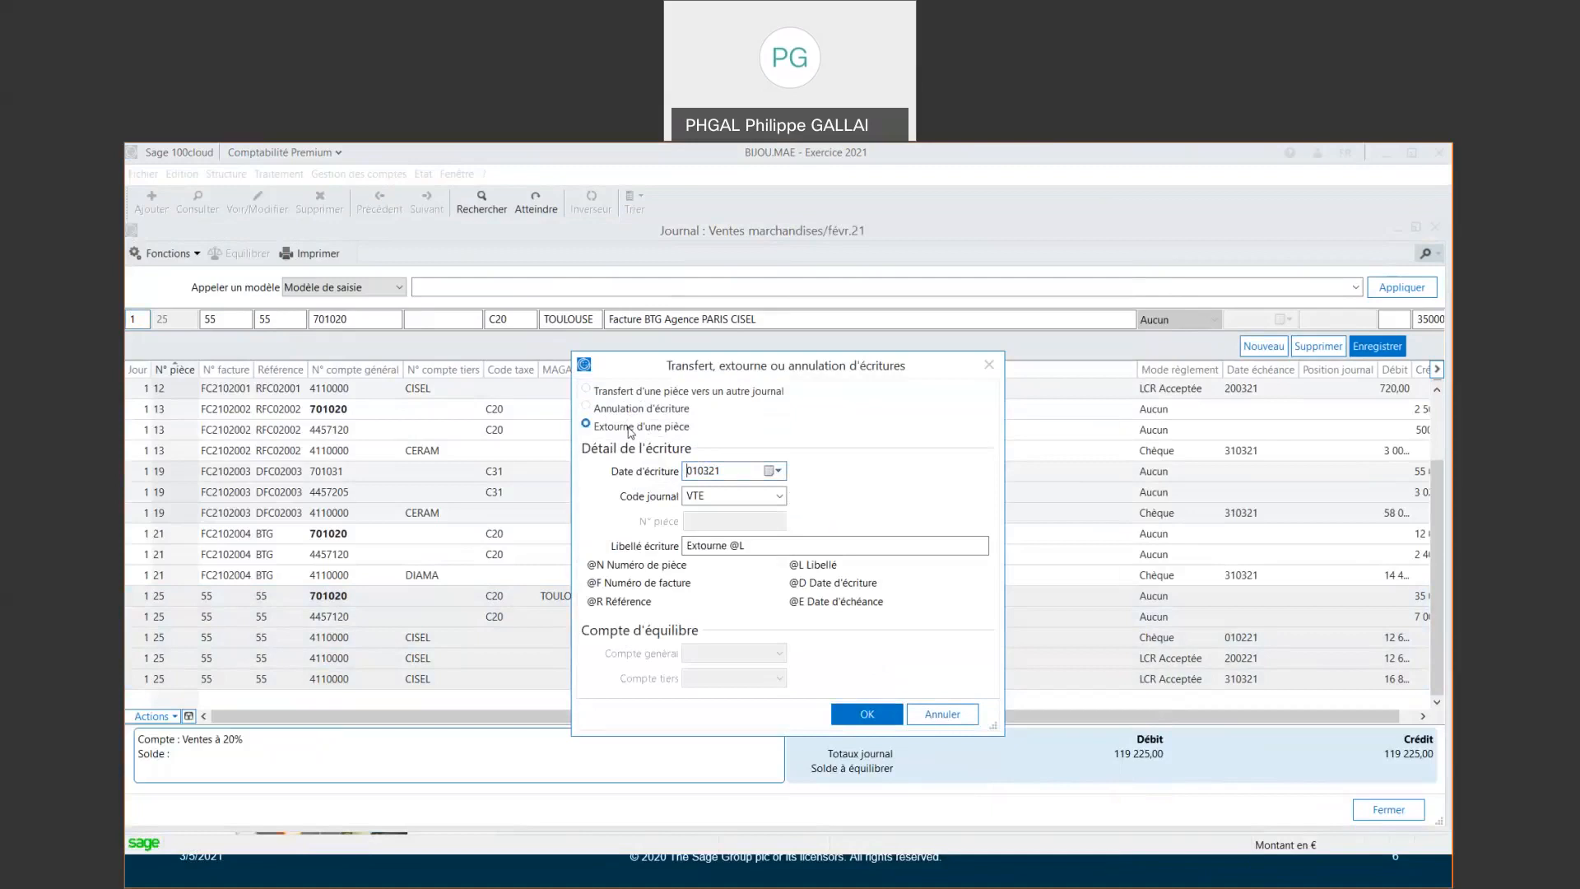
{"action": "left_click", "coordinate": [630, 393]}
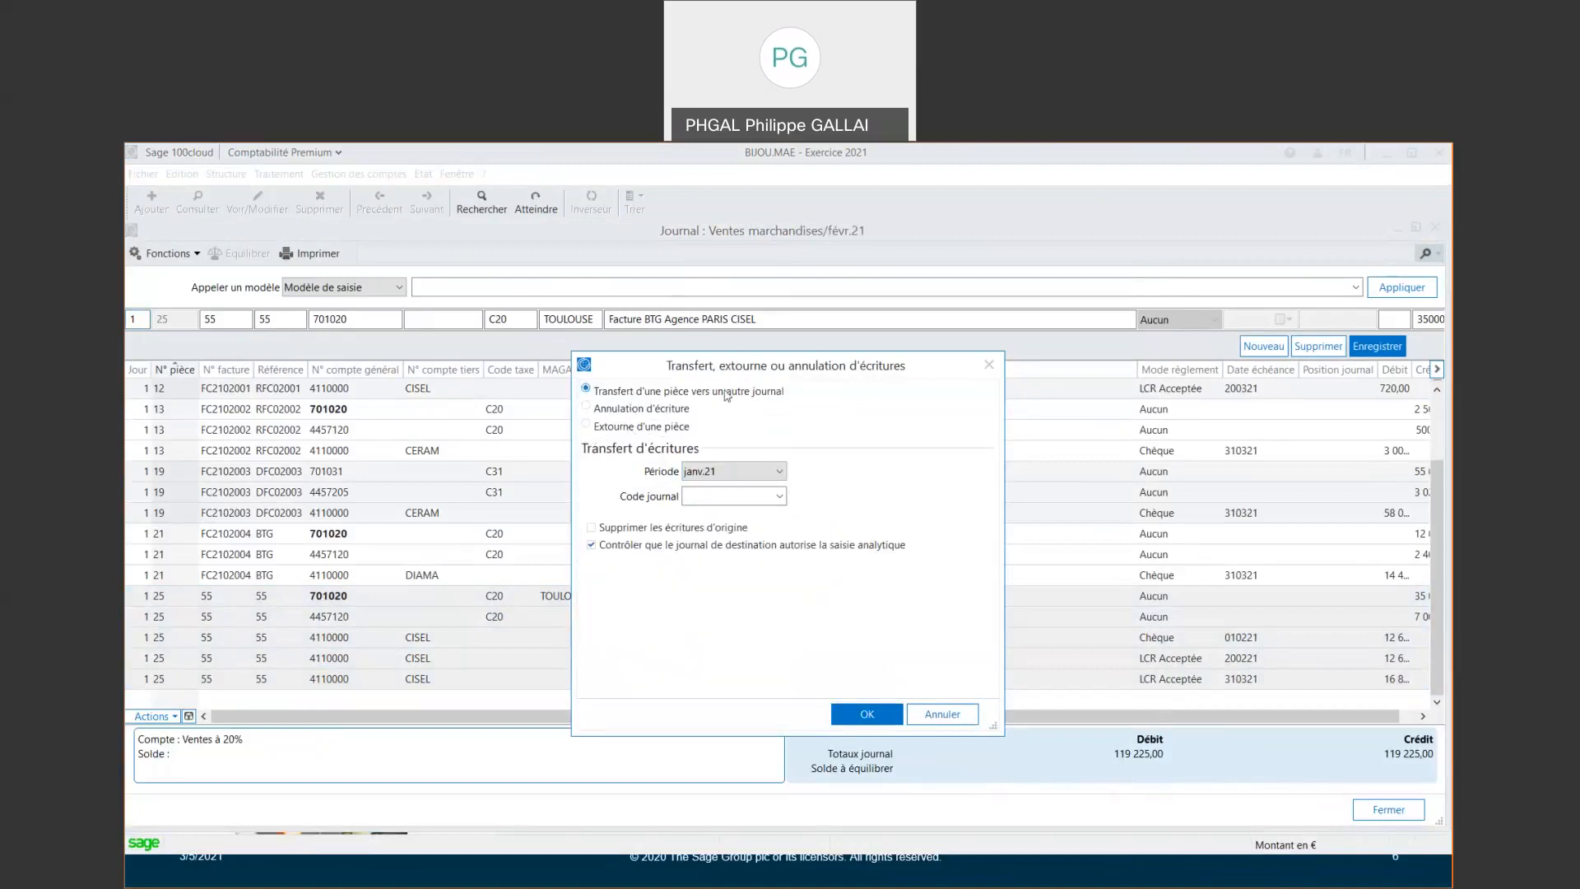
{"action": "left_click", "coordinate": [778, 496]}
{"action": "left_click", "coordinate": [836, 454]}
{"action": "left_click", "coordinate": [970, 718]}
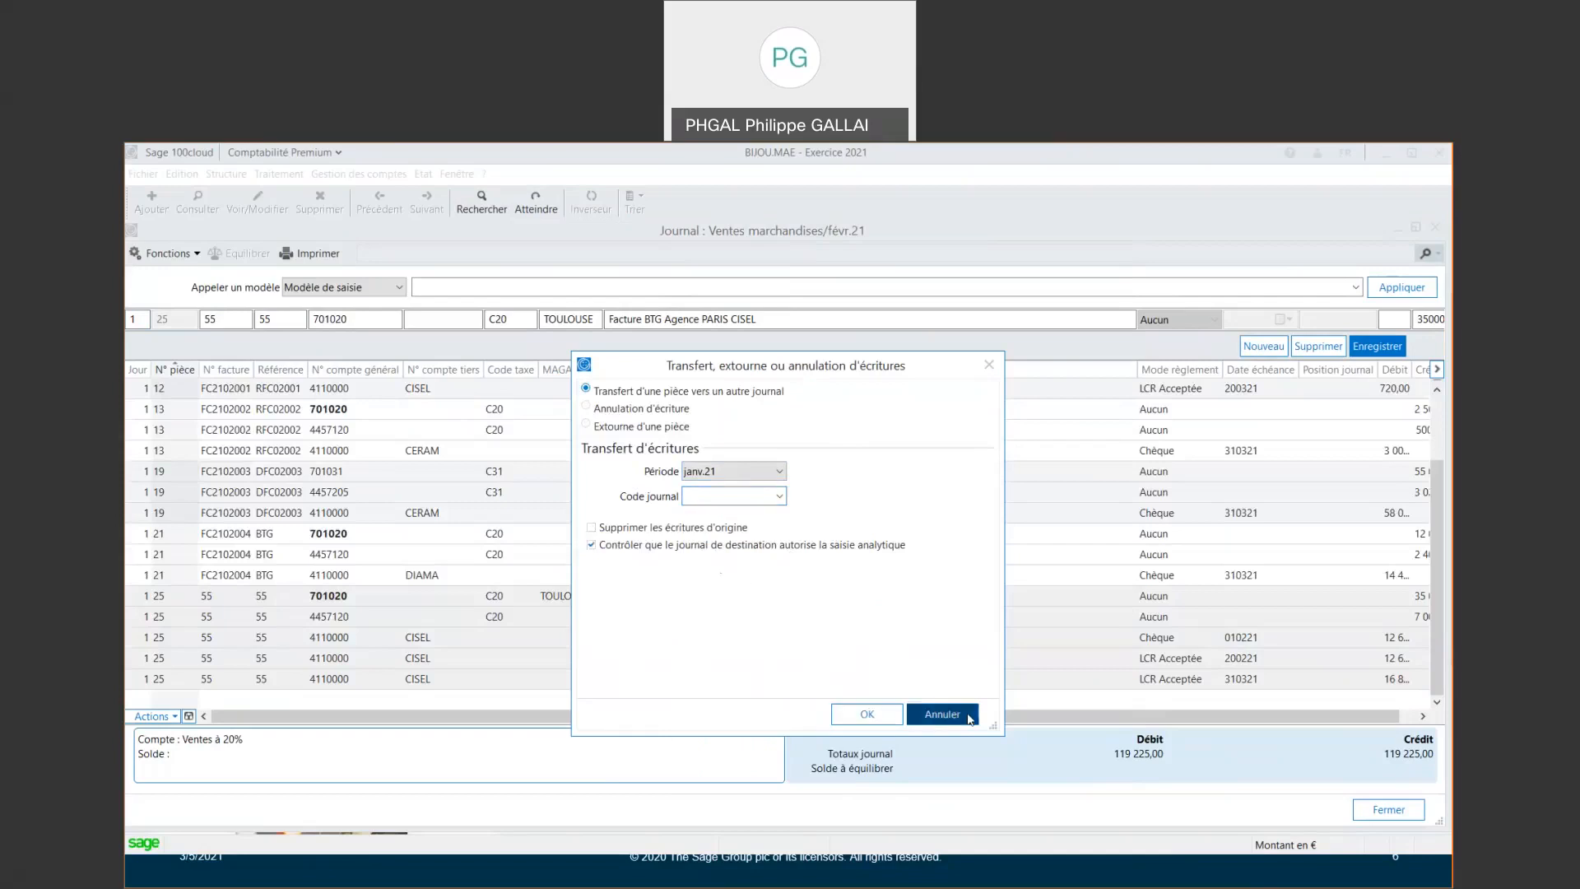
View the tax register of piece 25 from its 701020 line, check the available register types, and leave it unsaved
{"action": "right_click", "coordinate": [780, 619]}
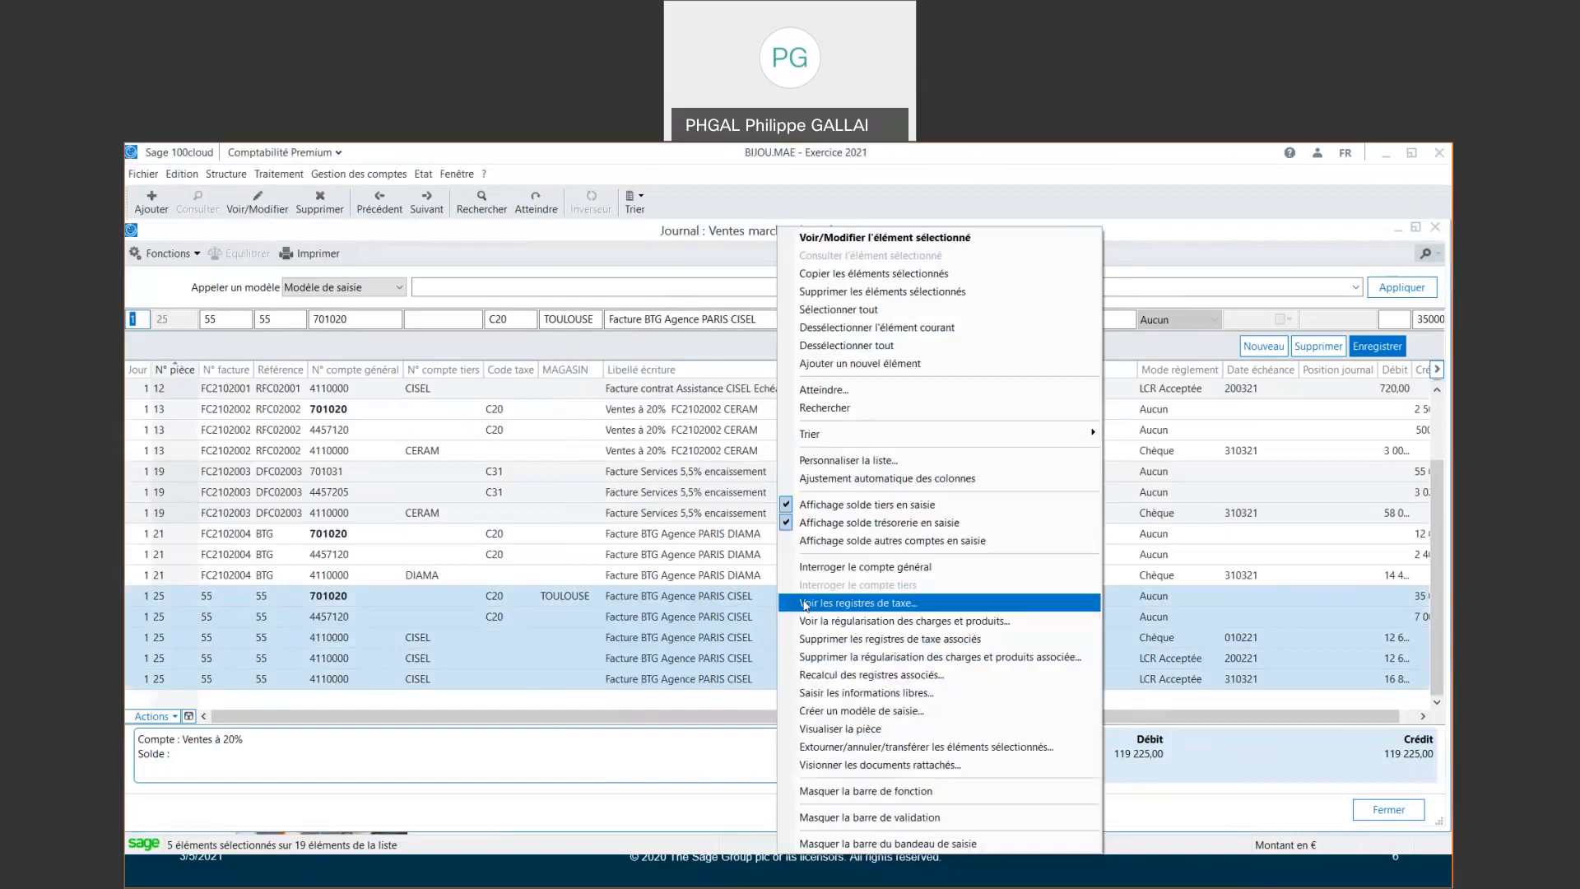
{"action": "left_click", "coordinate": [622, 597]}
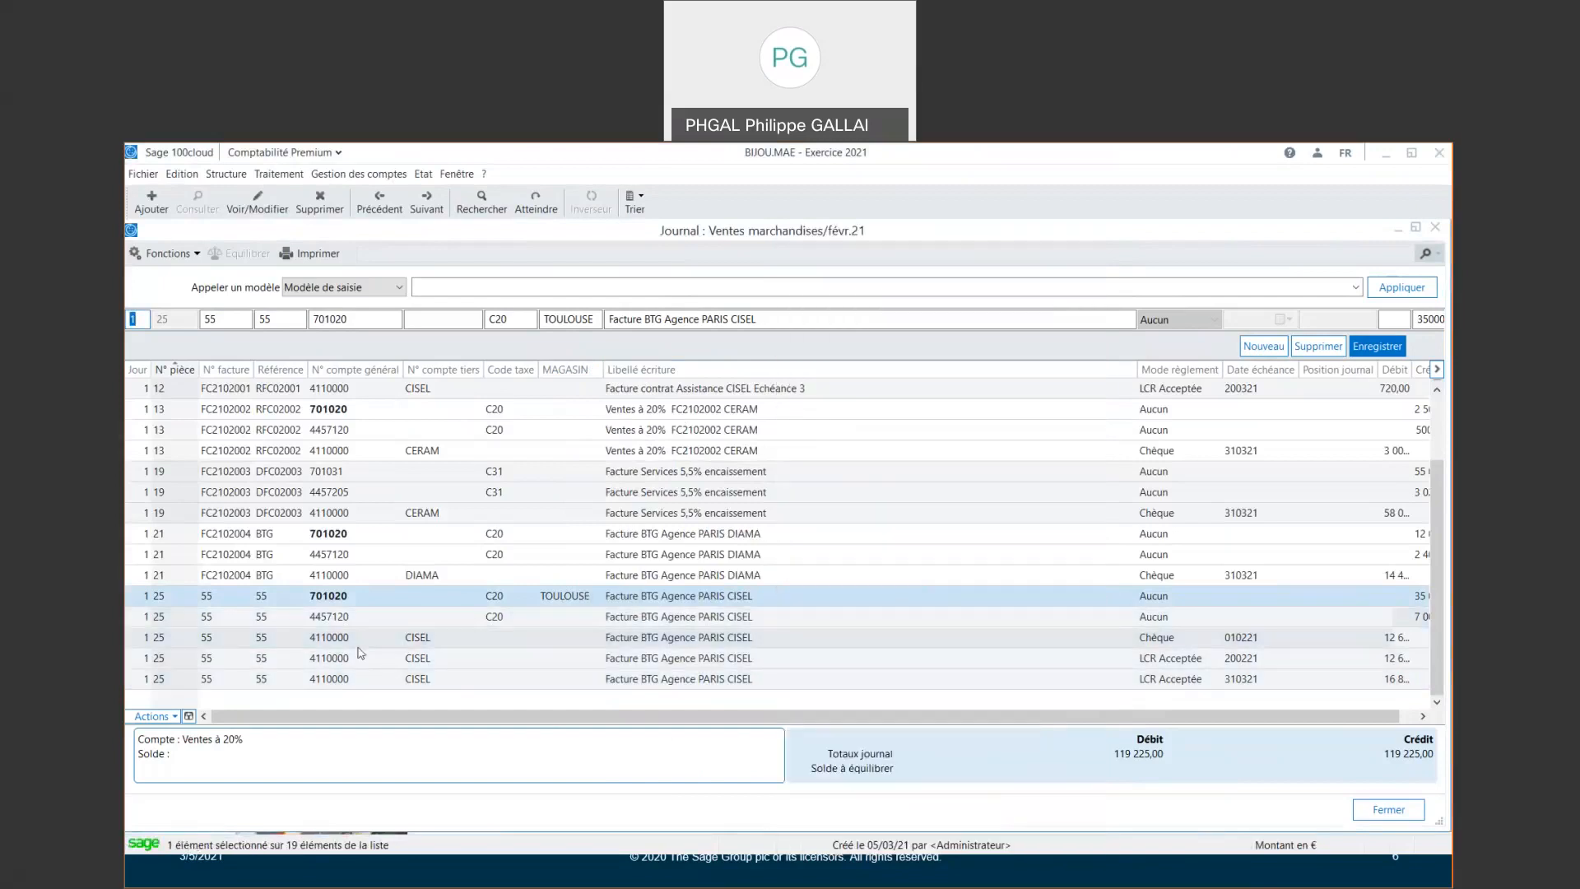
{"action": "left_click", "coordinate": [152, 716]}
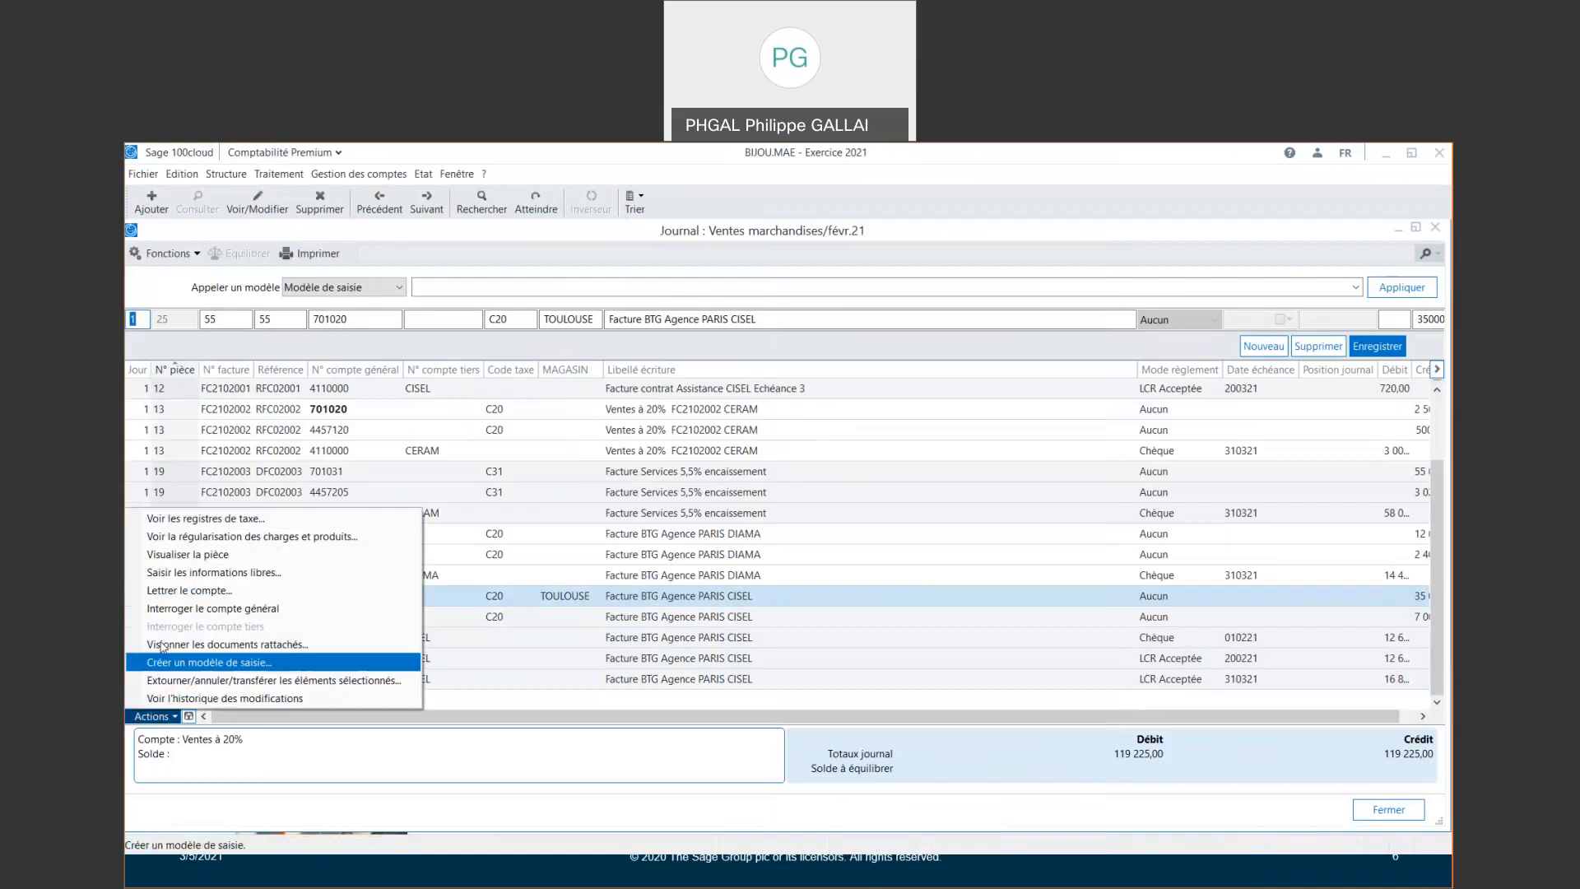
{"action": "left_click", "coordinate": [184, 520]}
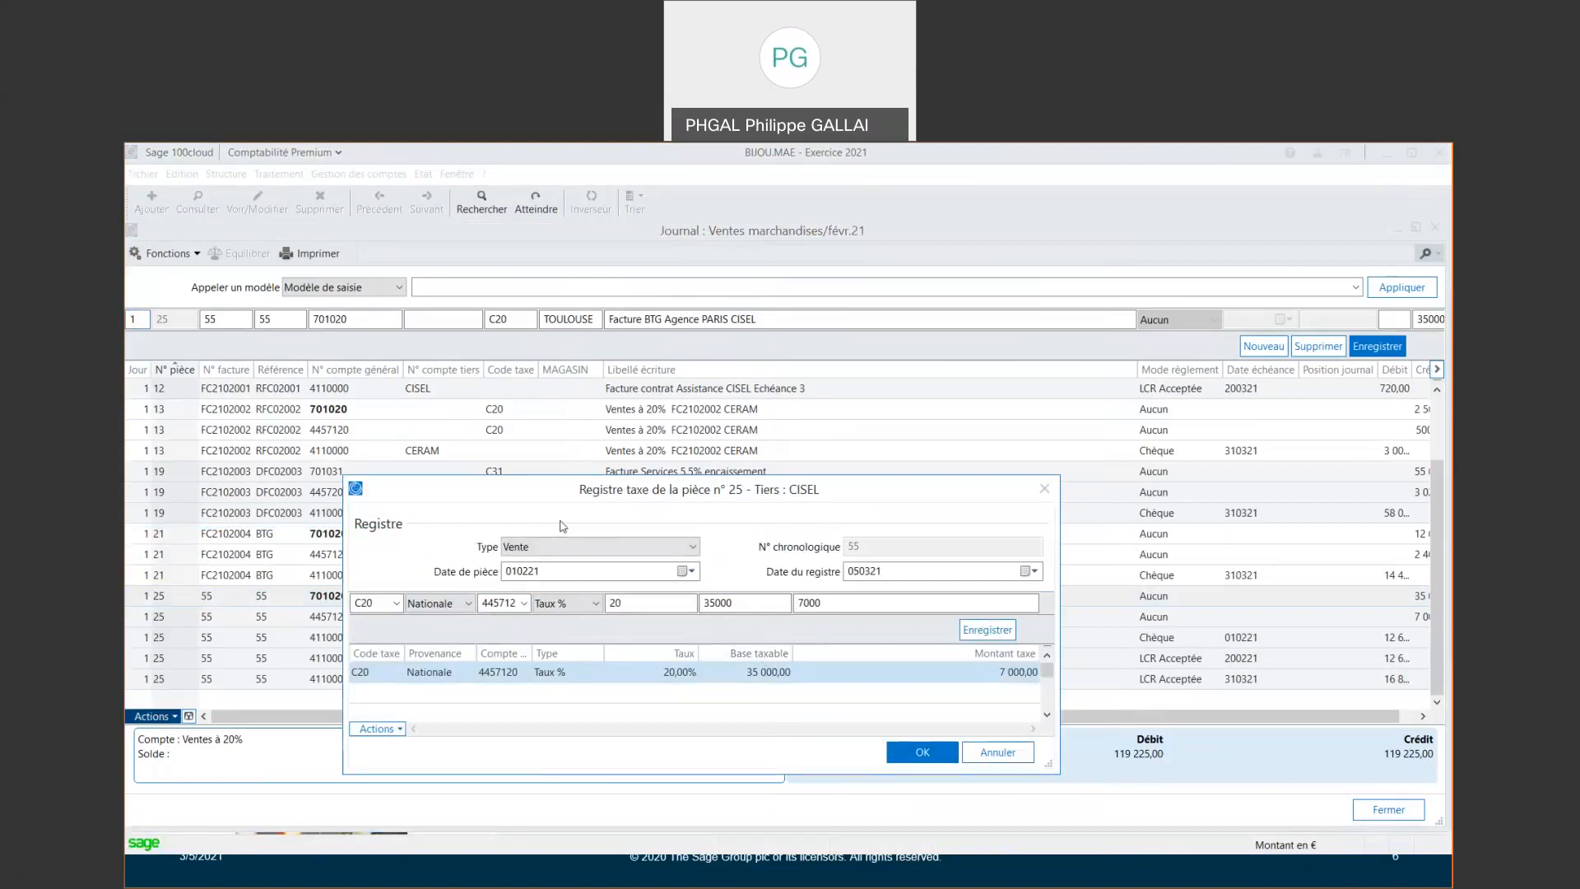
{"action": "left_click_drag", "start_coordinate": [498, 490], "coordinate": [548, 427]}
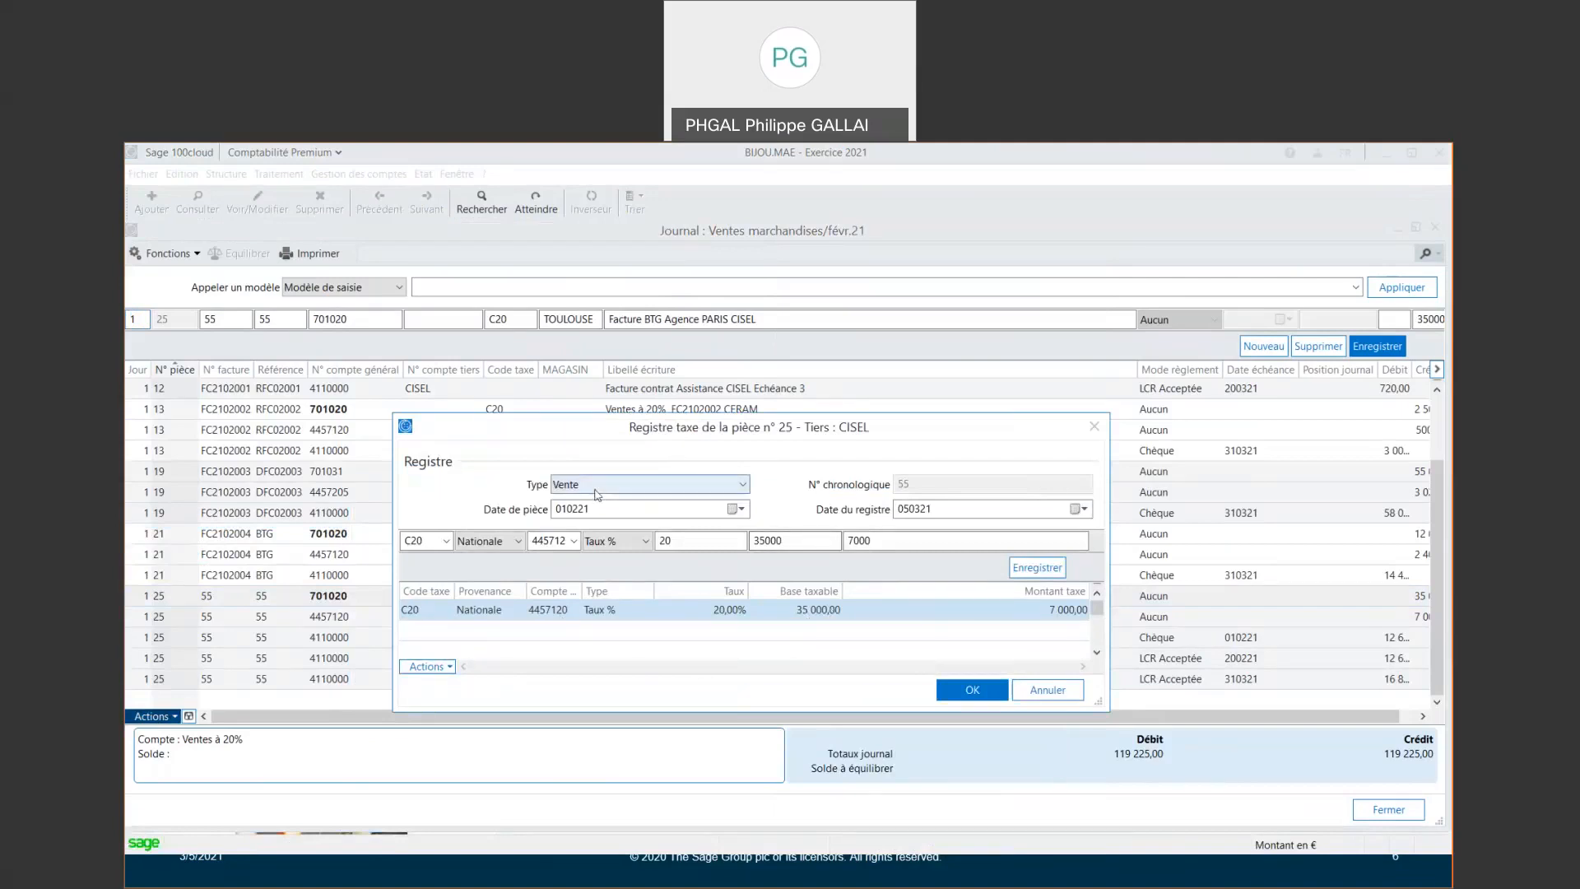
{"action": "left_click", "coordinate": [653, 489]}
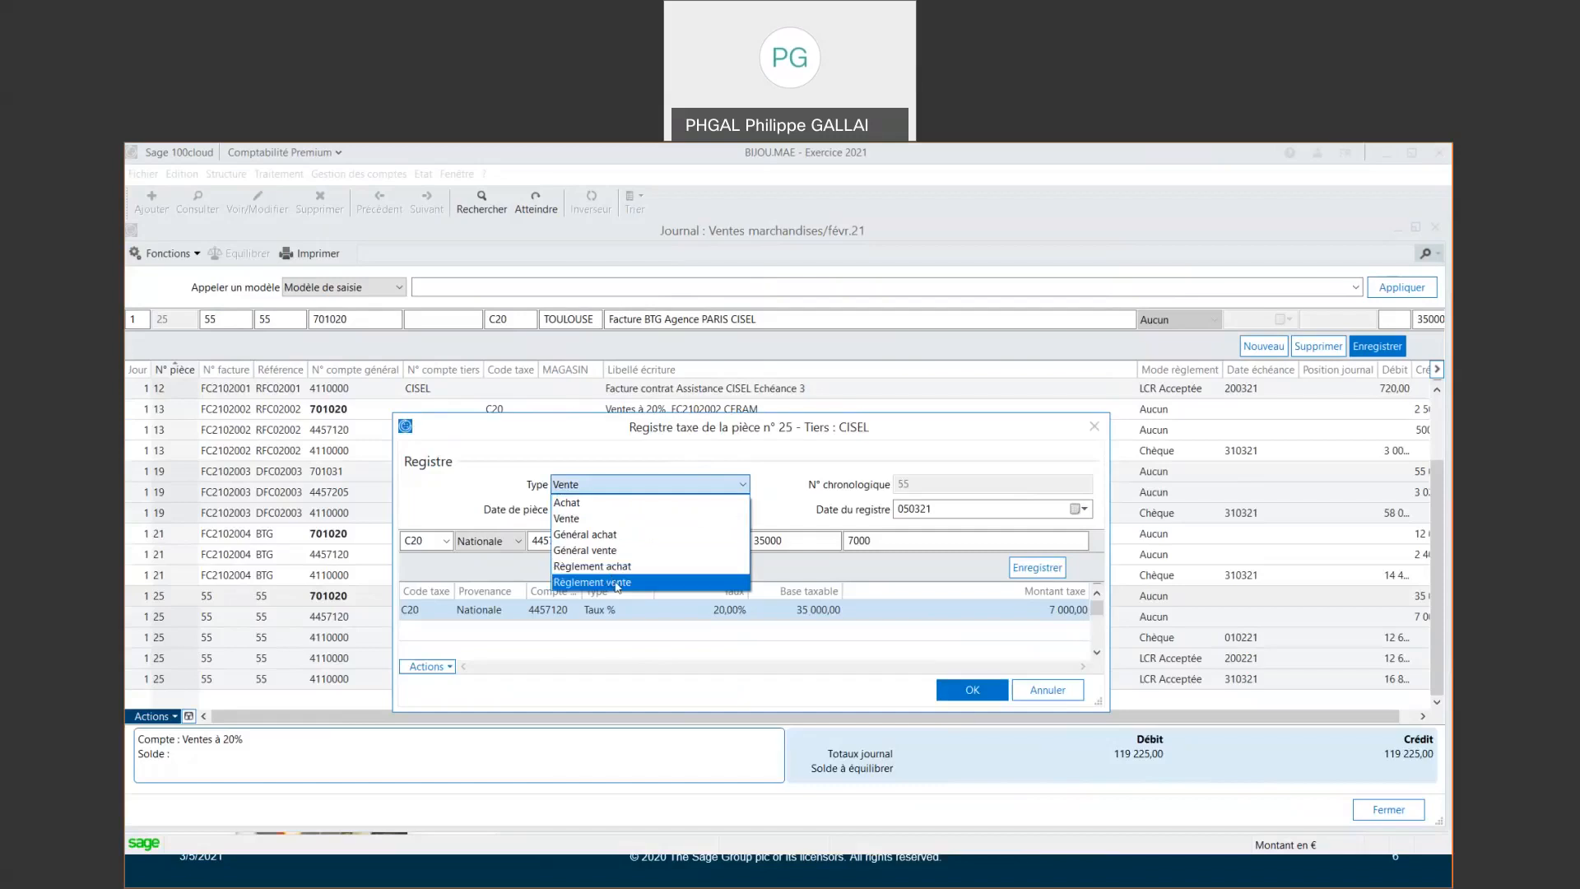
{"action": "left_click", "coordinate": [609, 449]}
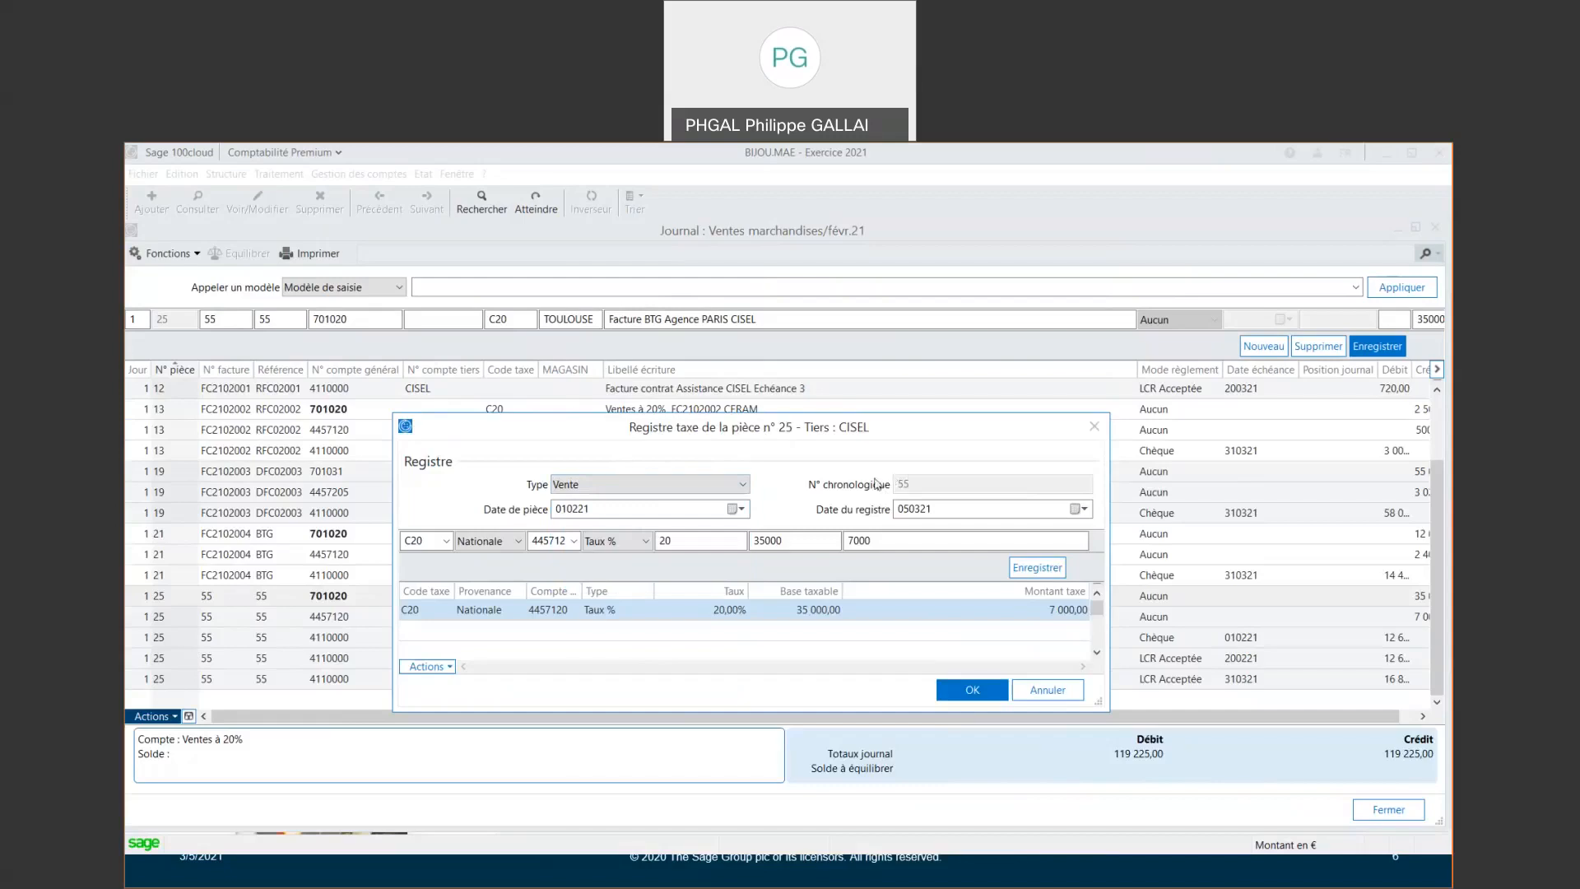
{"action": "left_click", "coordinate": [1071, 697]}
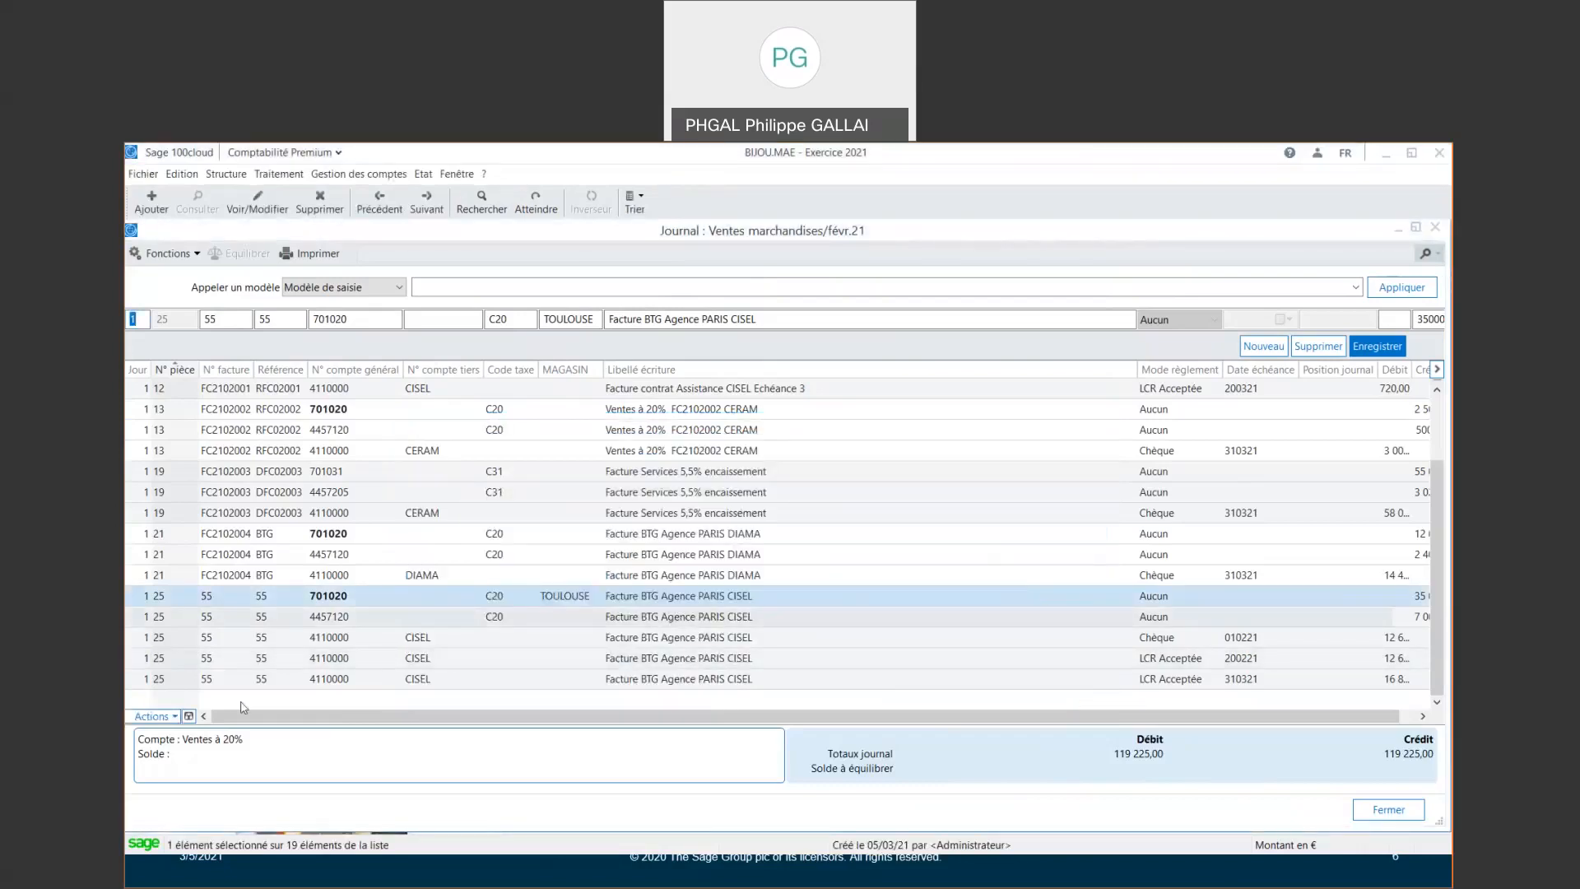
View the charges and revenue adjustment form for the 701020 line of piece 25, and cancel out of it
{"action": "left_click", "coordinate": [173, 717]}
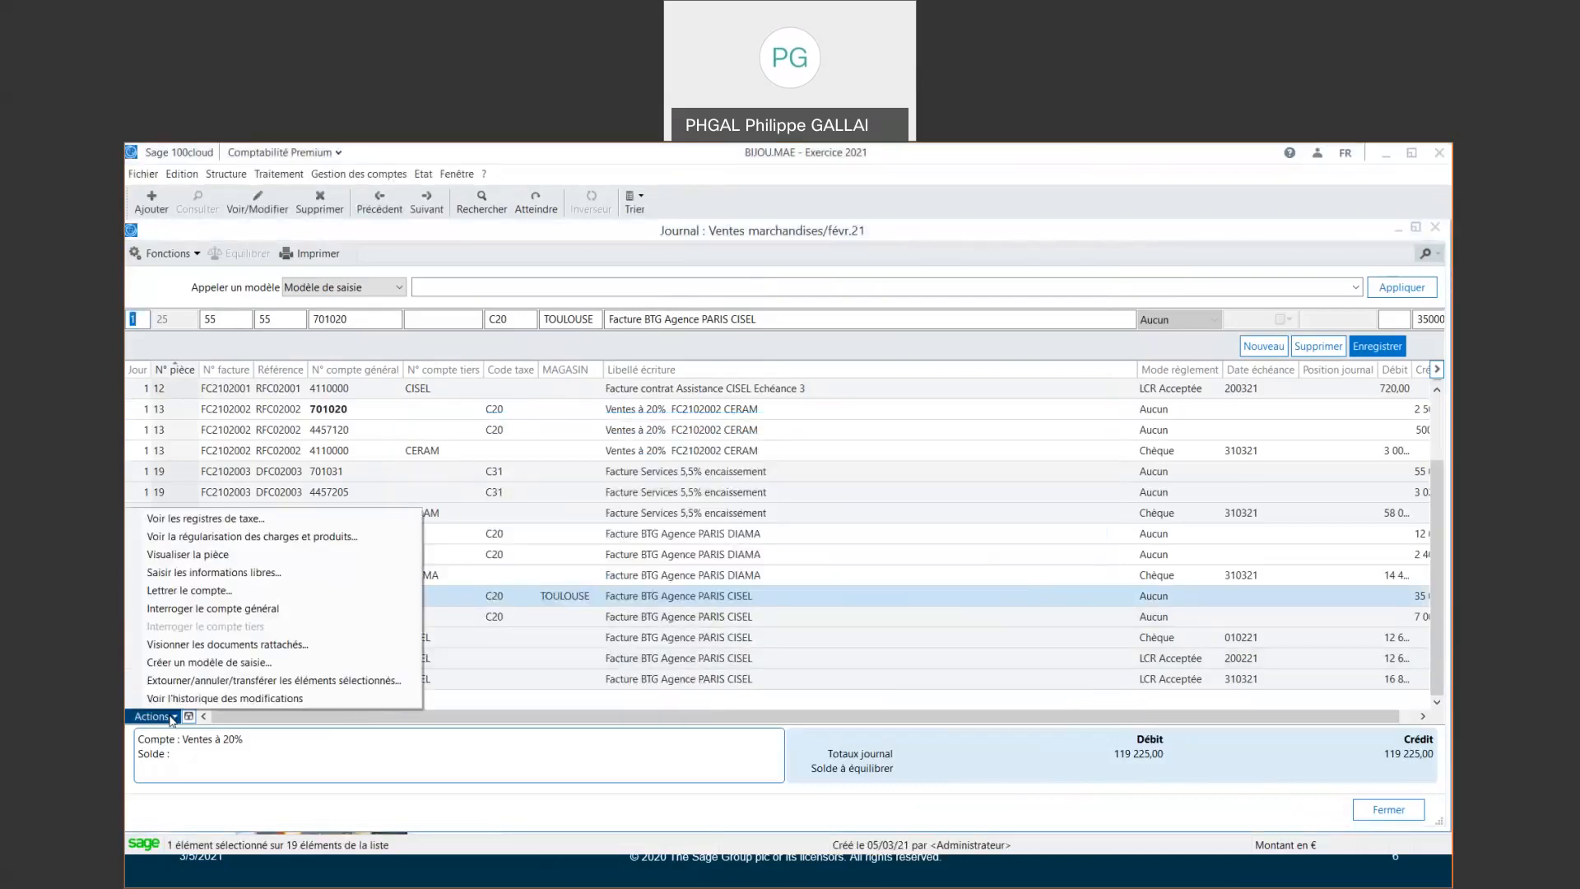
{"action": "left_click", "coordinate": [224, 536]}
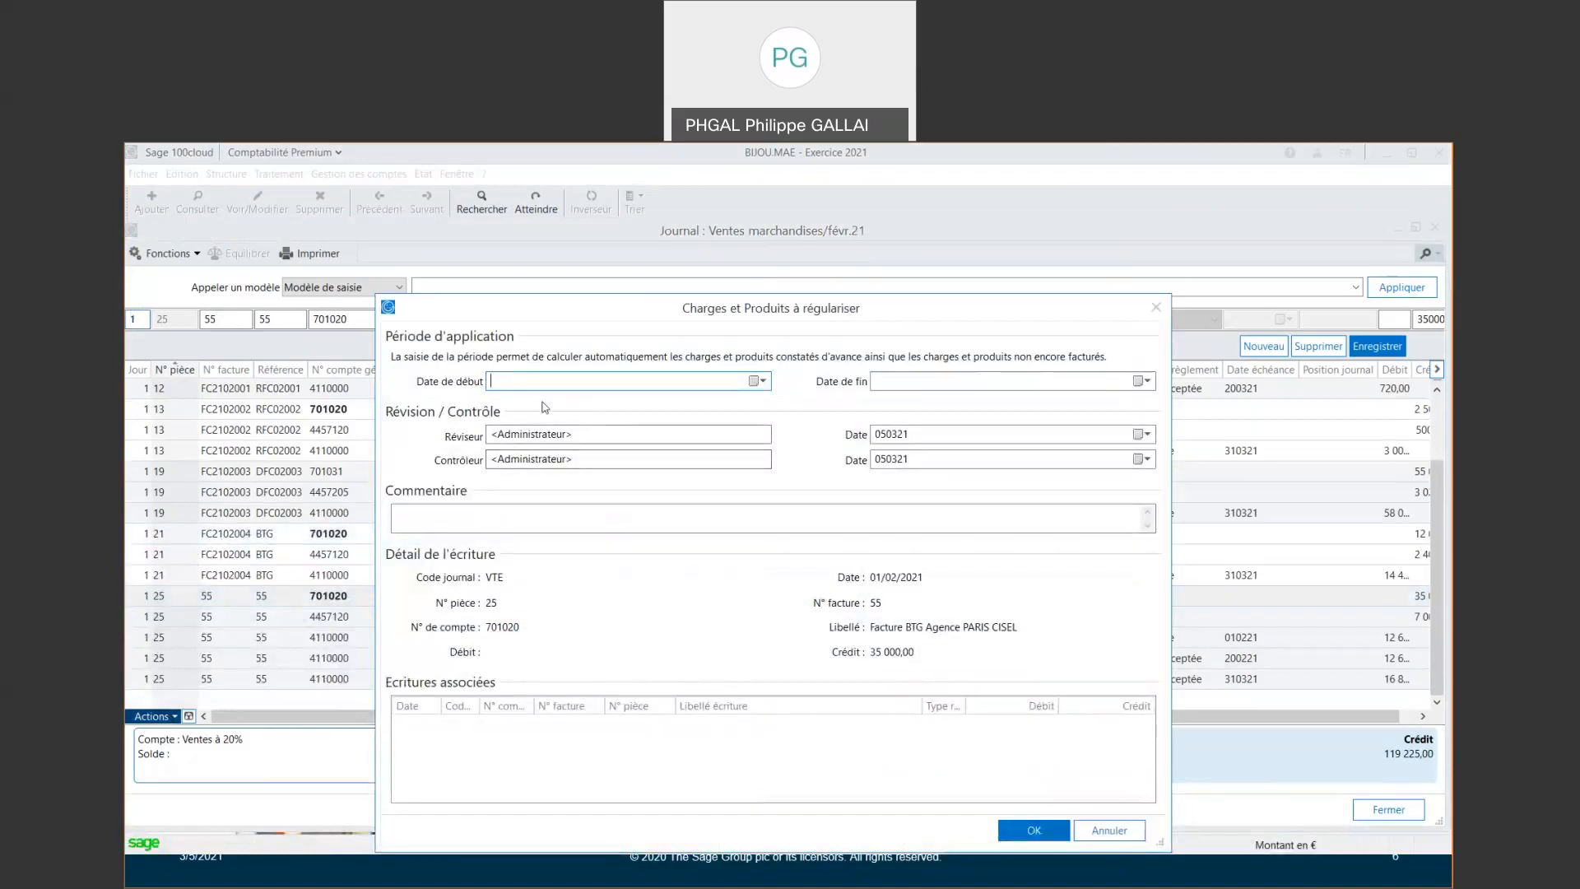
{"action": "left_click", "coordinate": [527, 380]}
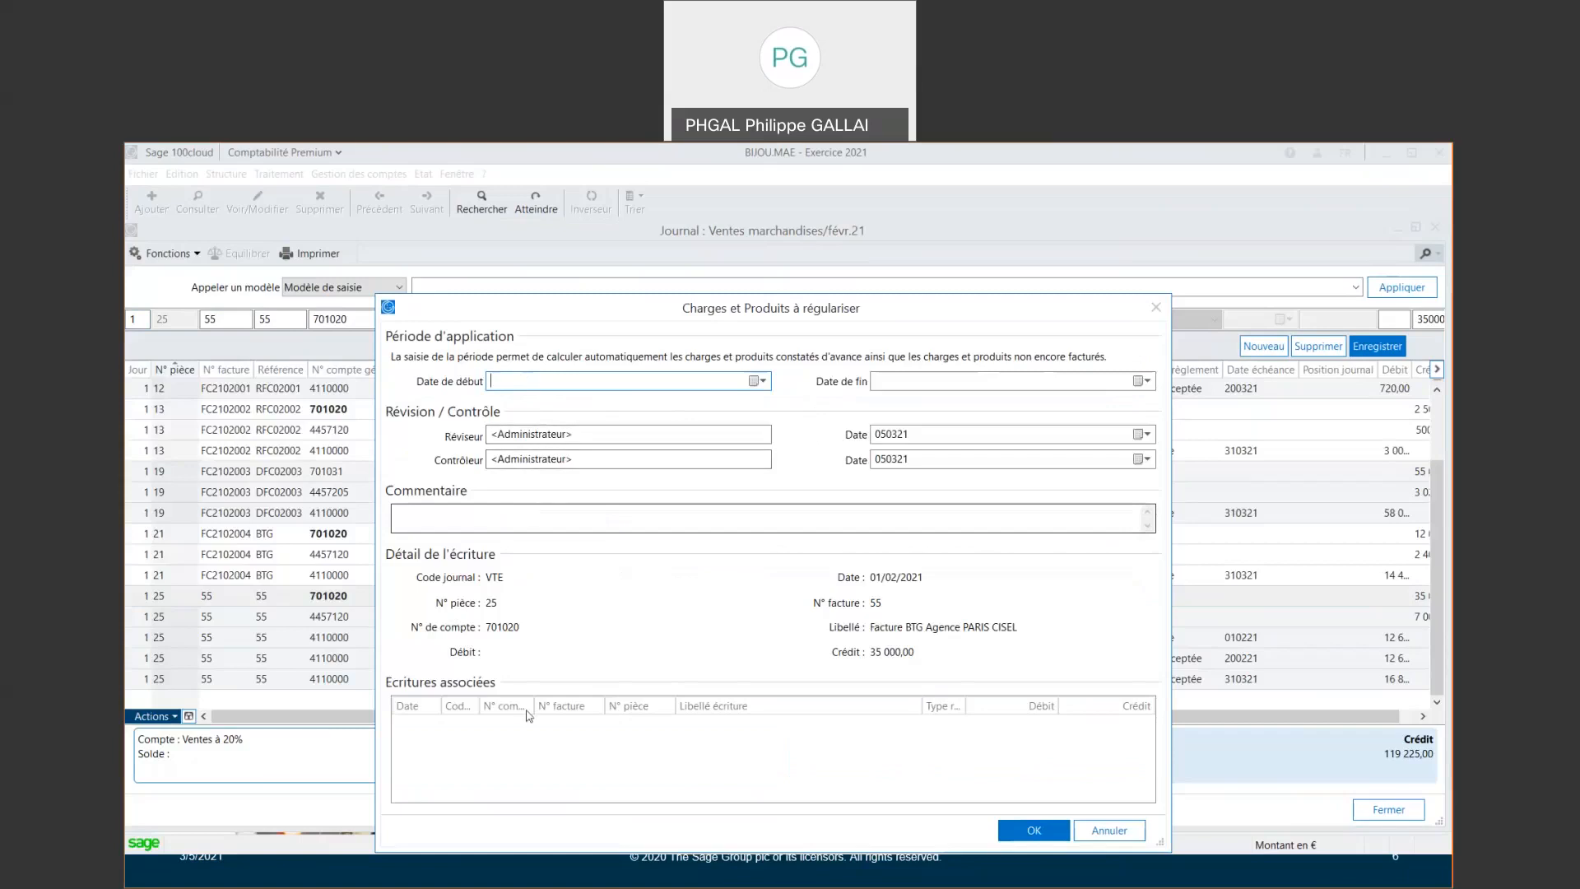
{"action": "left_click", "coordinate": [1109, 830]}
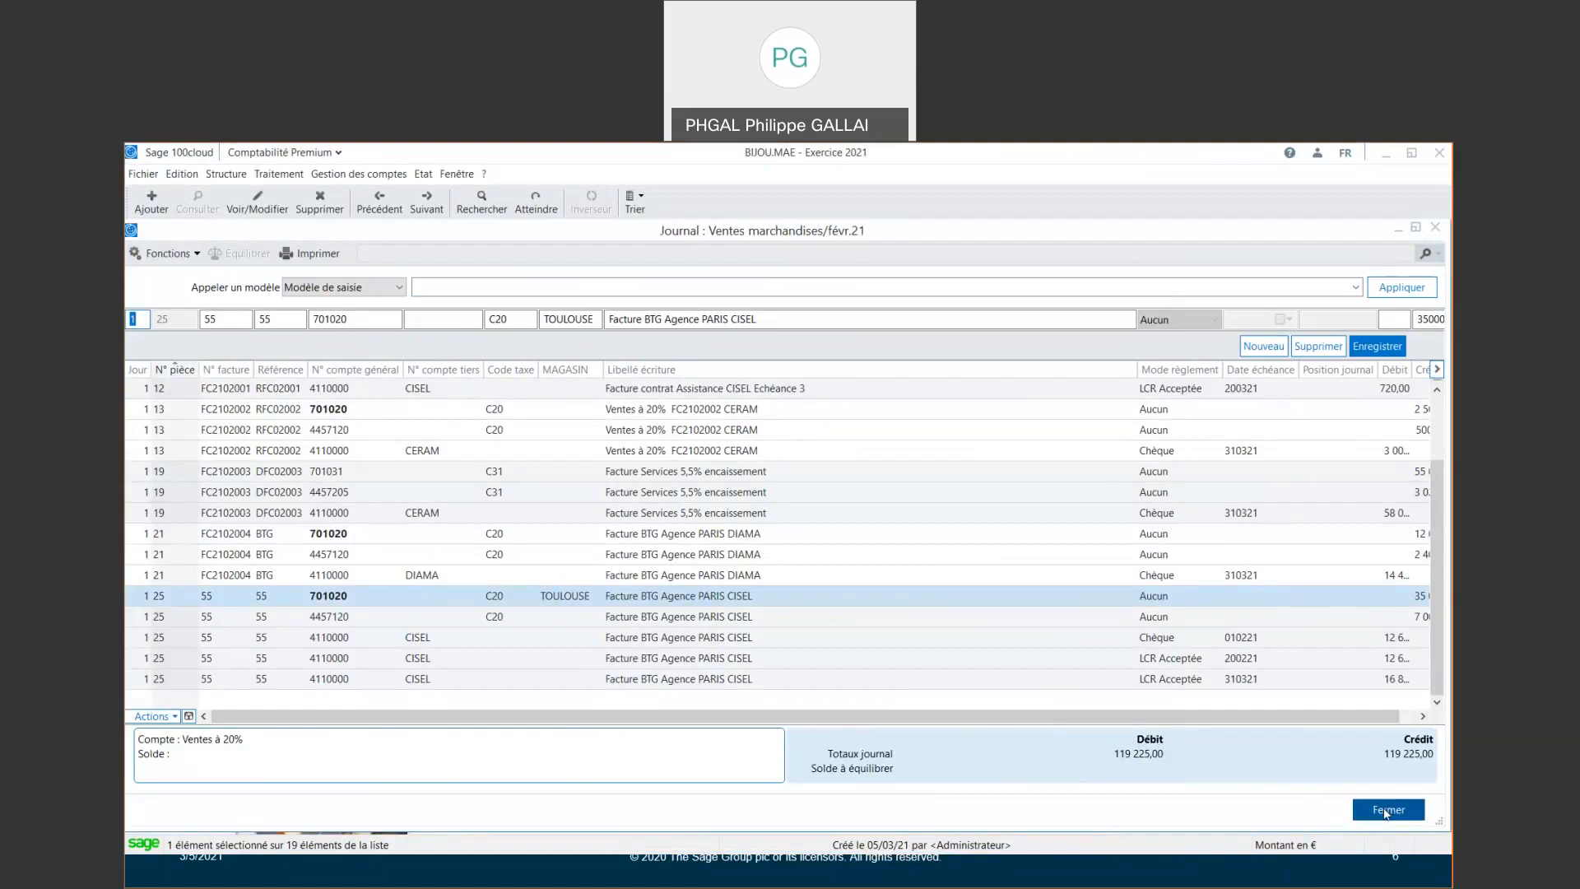
Close the February sales journal and the journal list, and open the analytical plan
{"action": "left_click", "coordinate": [1388, 810]}
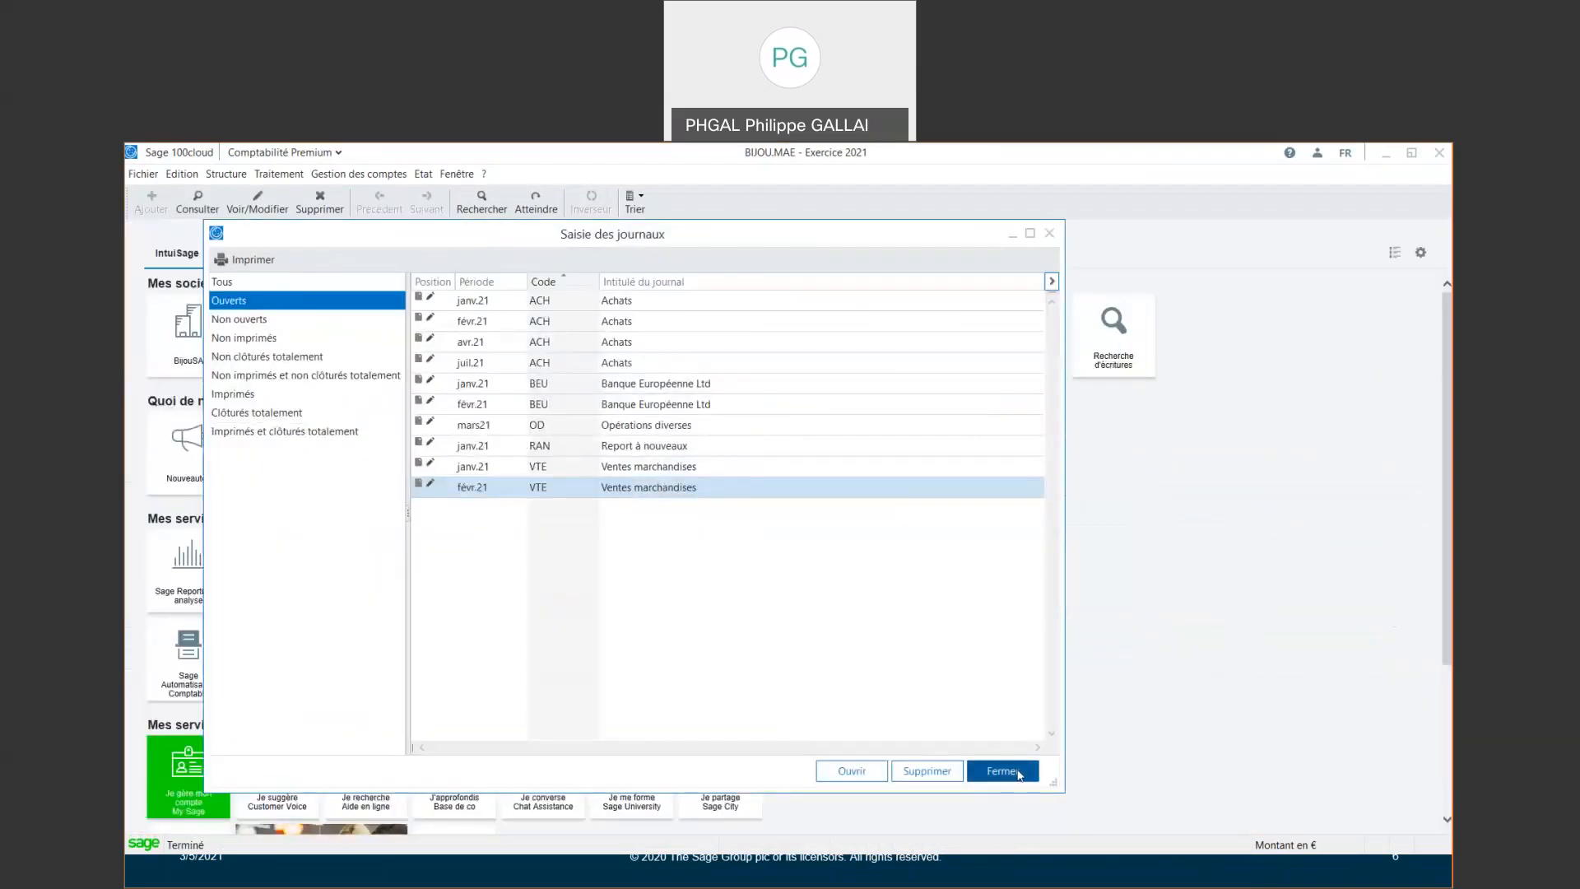
{"action": "left_click", "coordinate": [1003, 772]}
{"action": "left_click", "coordinate": [225, 174]}
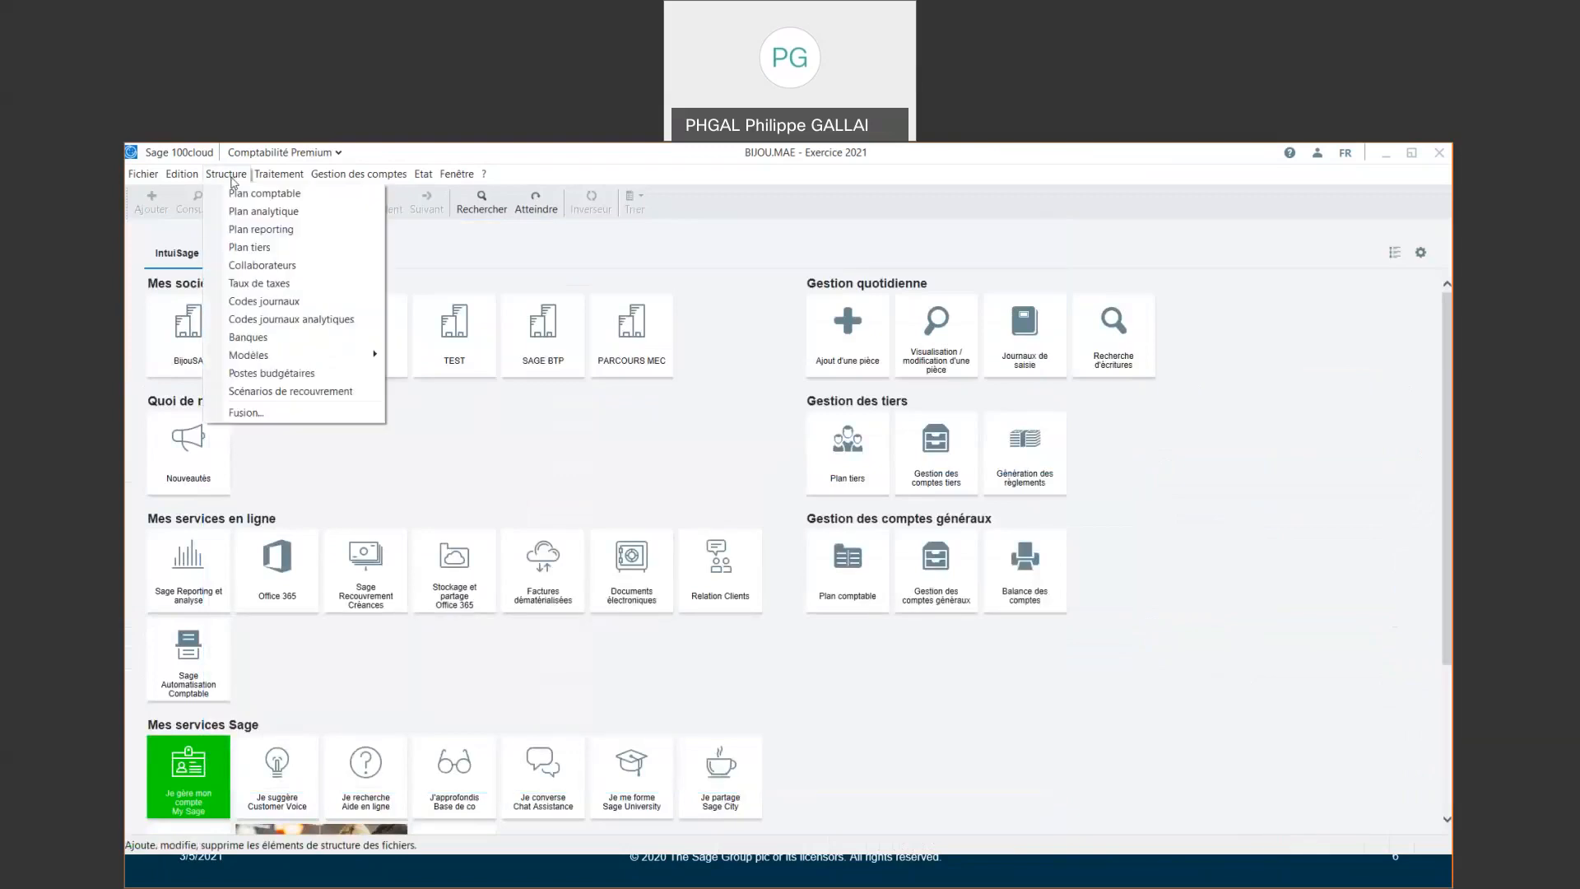
{"action": "left_click", "coordinate": [262, 213]}
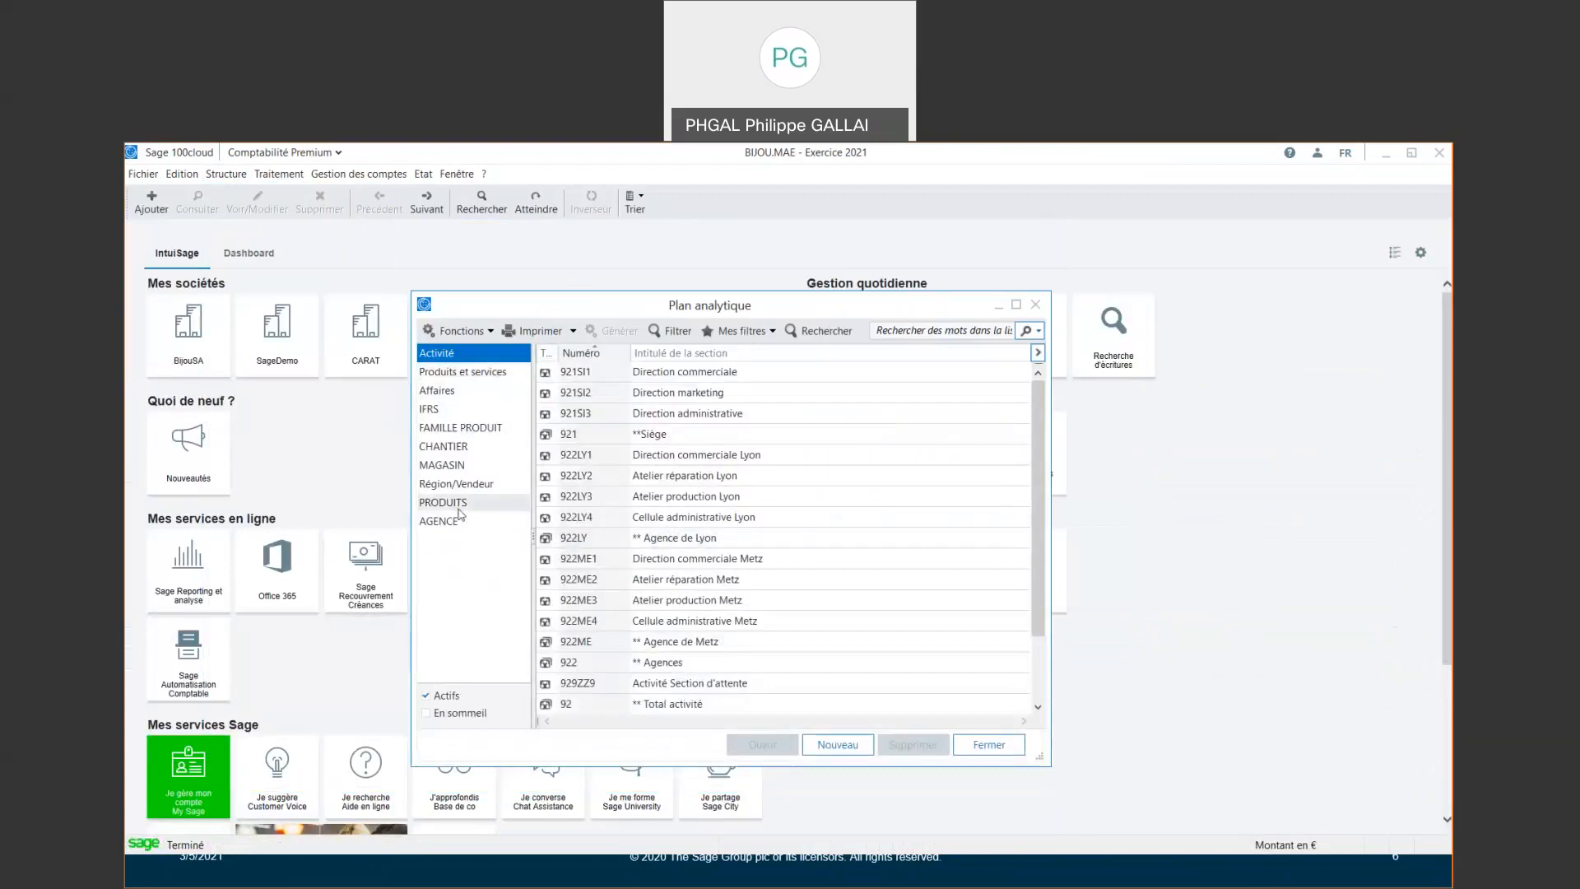
Examine the analytical sections of the plans from FAMILLE PRODUIT and CHANTIER through MAGASIN, Région/Vendeur and PRODUITS to AGENCE
{"action": "left_click", "coordinate": [443, 410]}
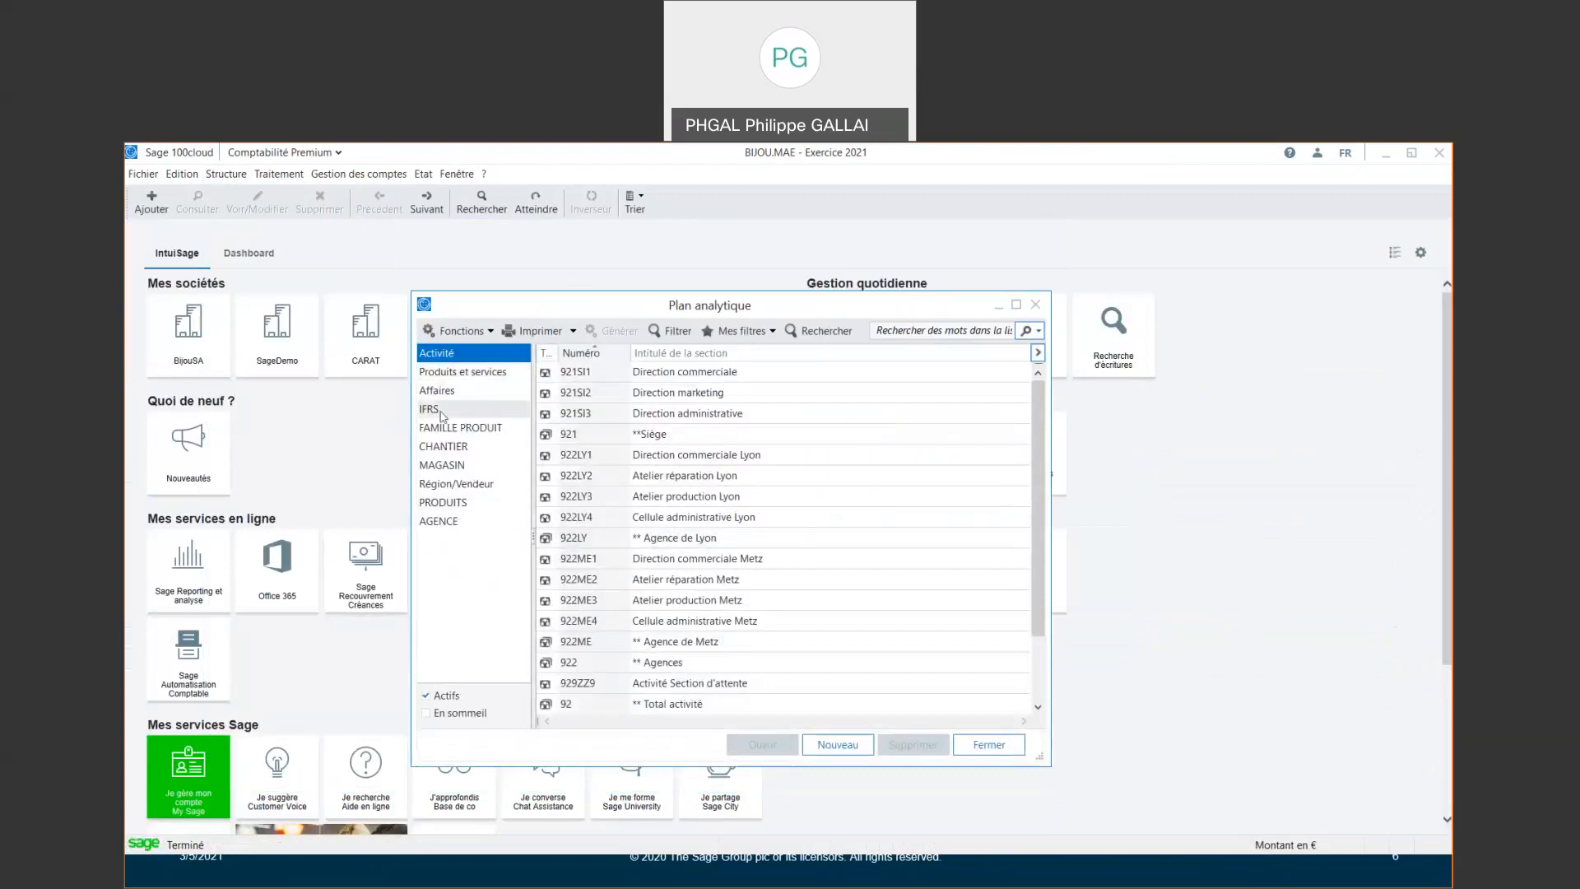
{"action": "left_click", "coordinate": [443, 426]}
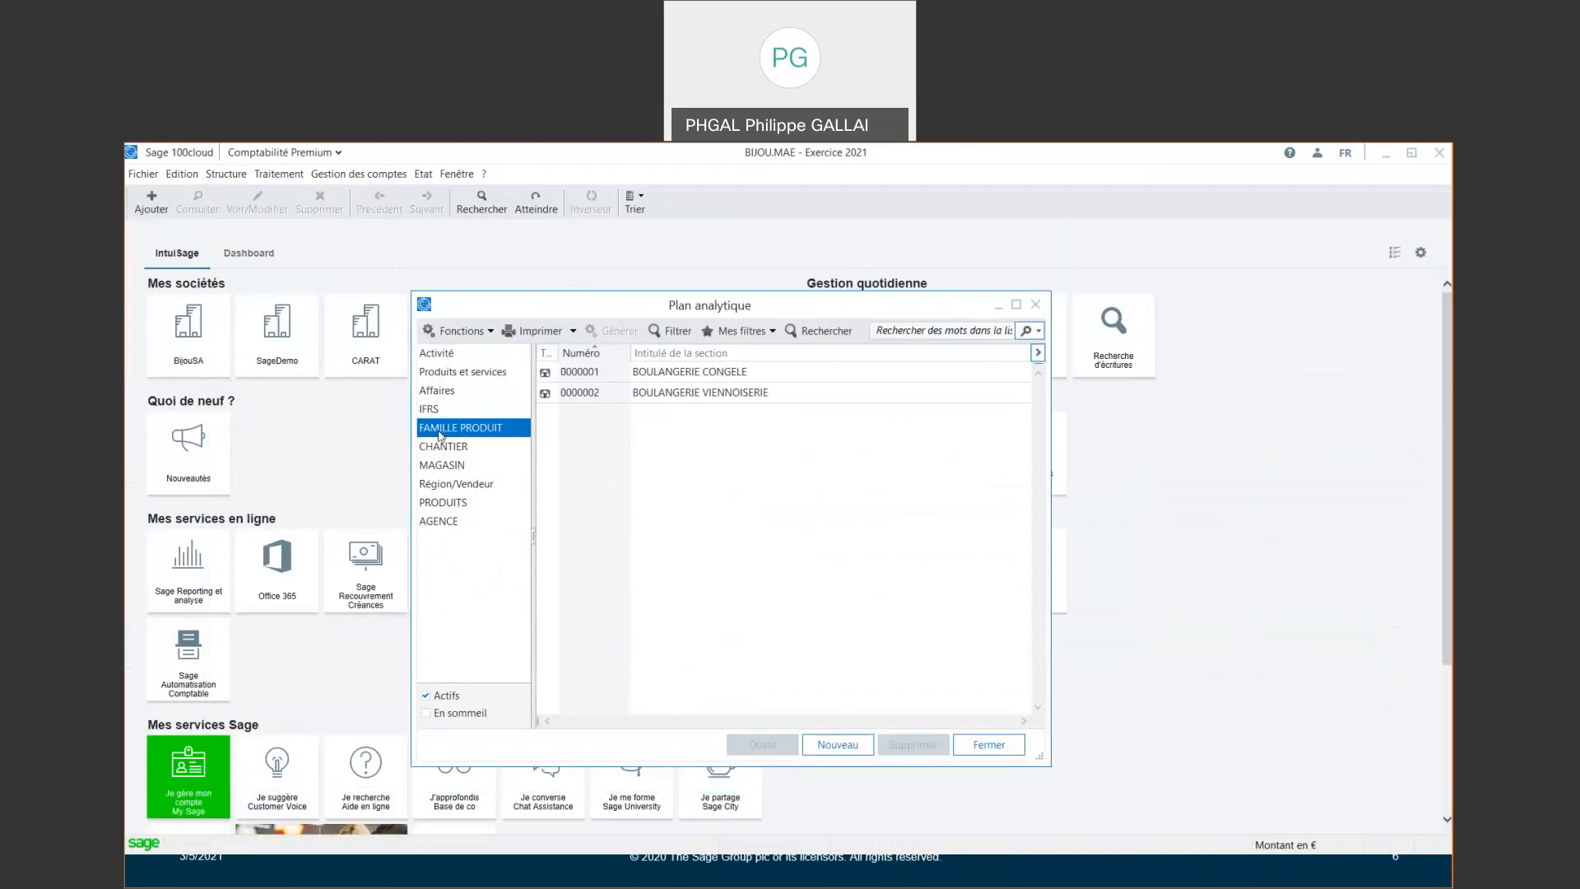
{"action": "left_click", "coordinate": [445, 448]}
{"action": "left_click", "coordinate": [449, 465]}
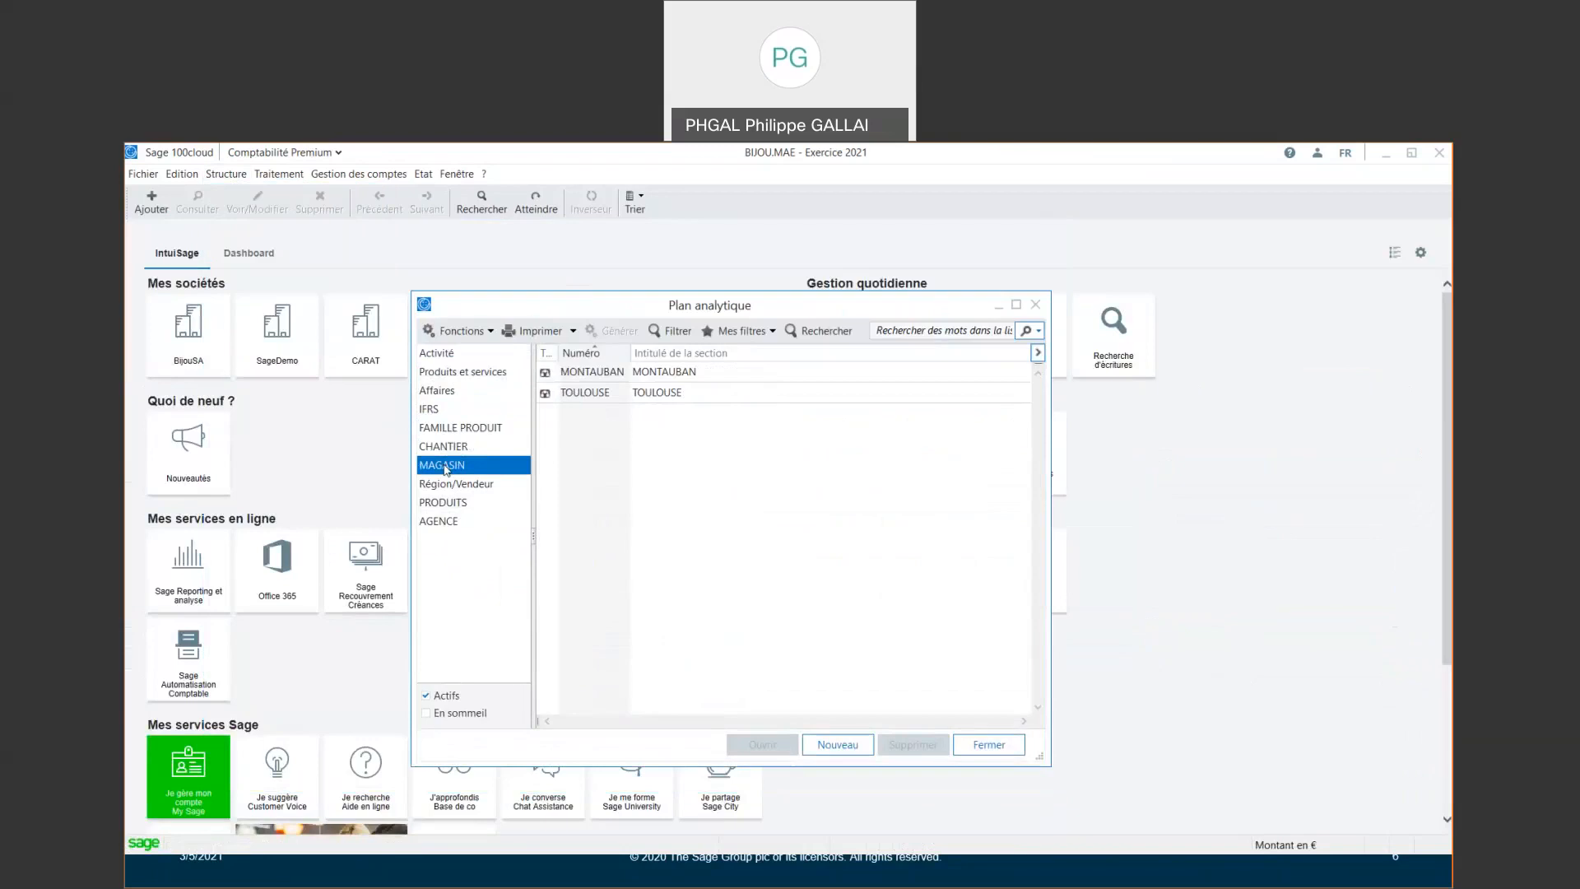
{"action": "left_click", "coordinate": [490, 486]}
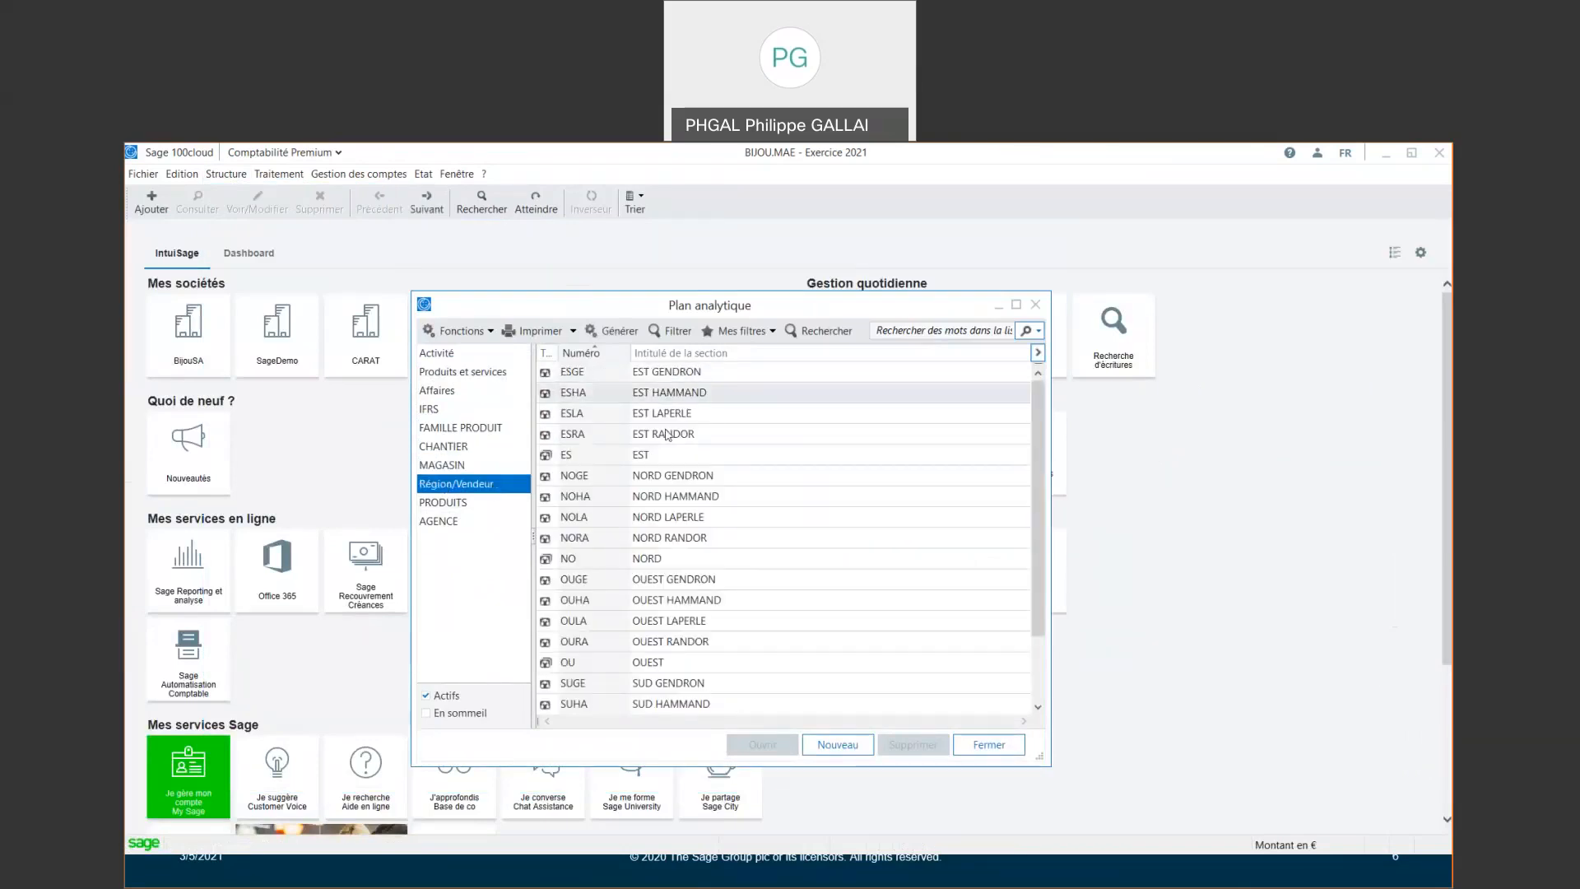
{"action": "left_click", "coordinate": [457, 505]}
{"action": "left_click", "coordinate": [458, 521]}
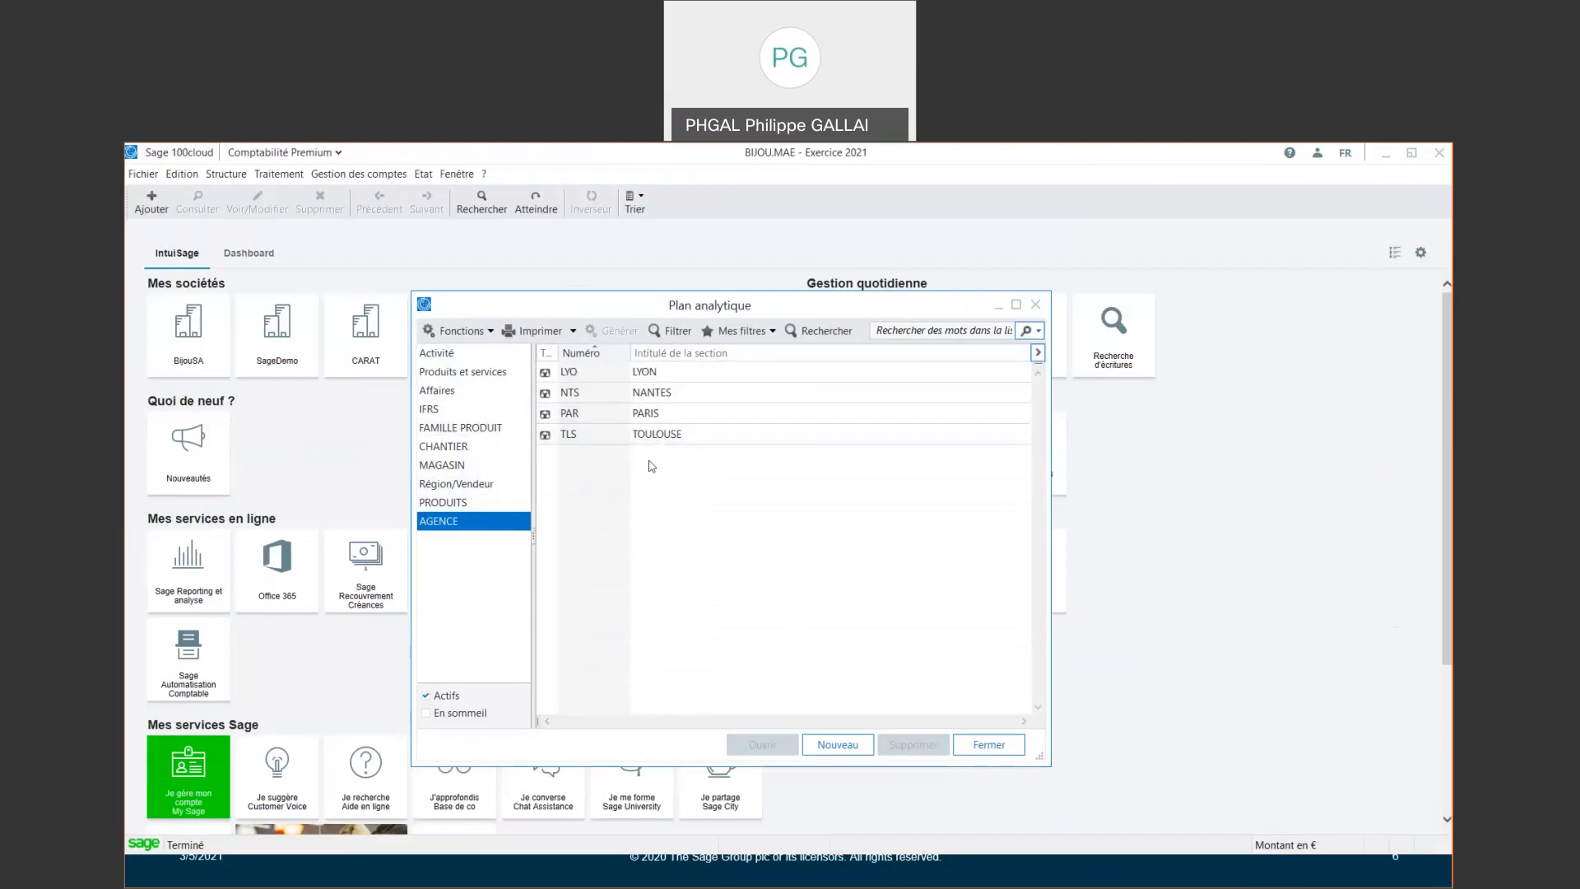
Close the analytical plan and open the analytical inquiry of section MATOU MAIRIE DE TOURS in the CHANTIER plan
{"action": "left_click", "coordinate": [992, 744]}
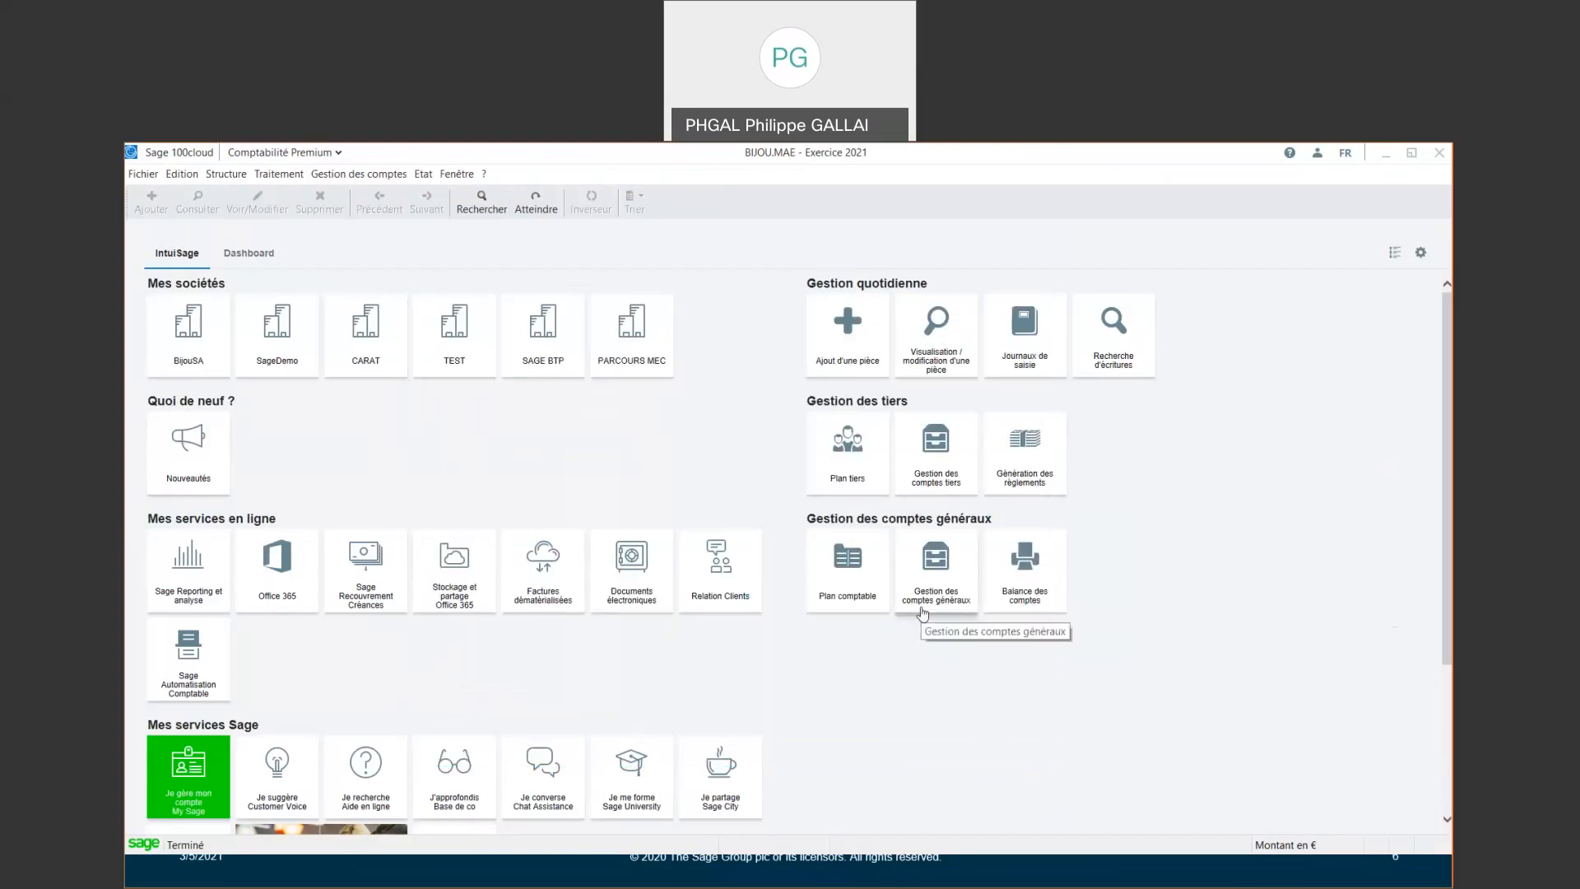
{"action": "left_click", "coordinate": [280, 175]}
{"action": "mouse_move", "coordinate": [359, 174]}
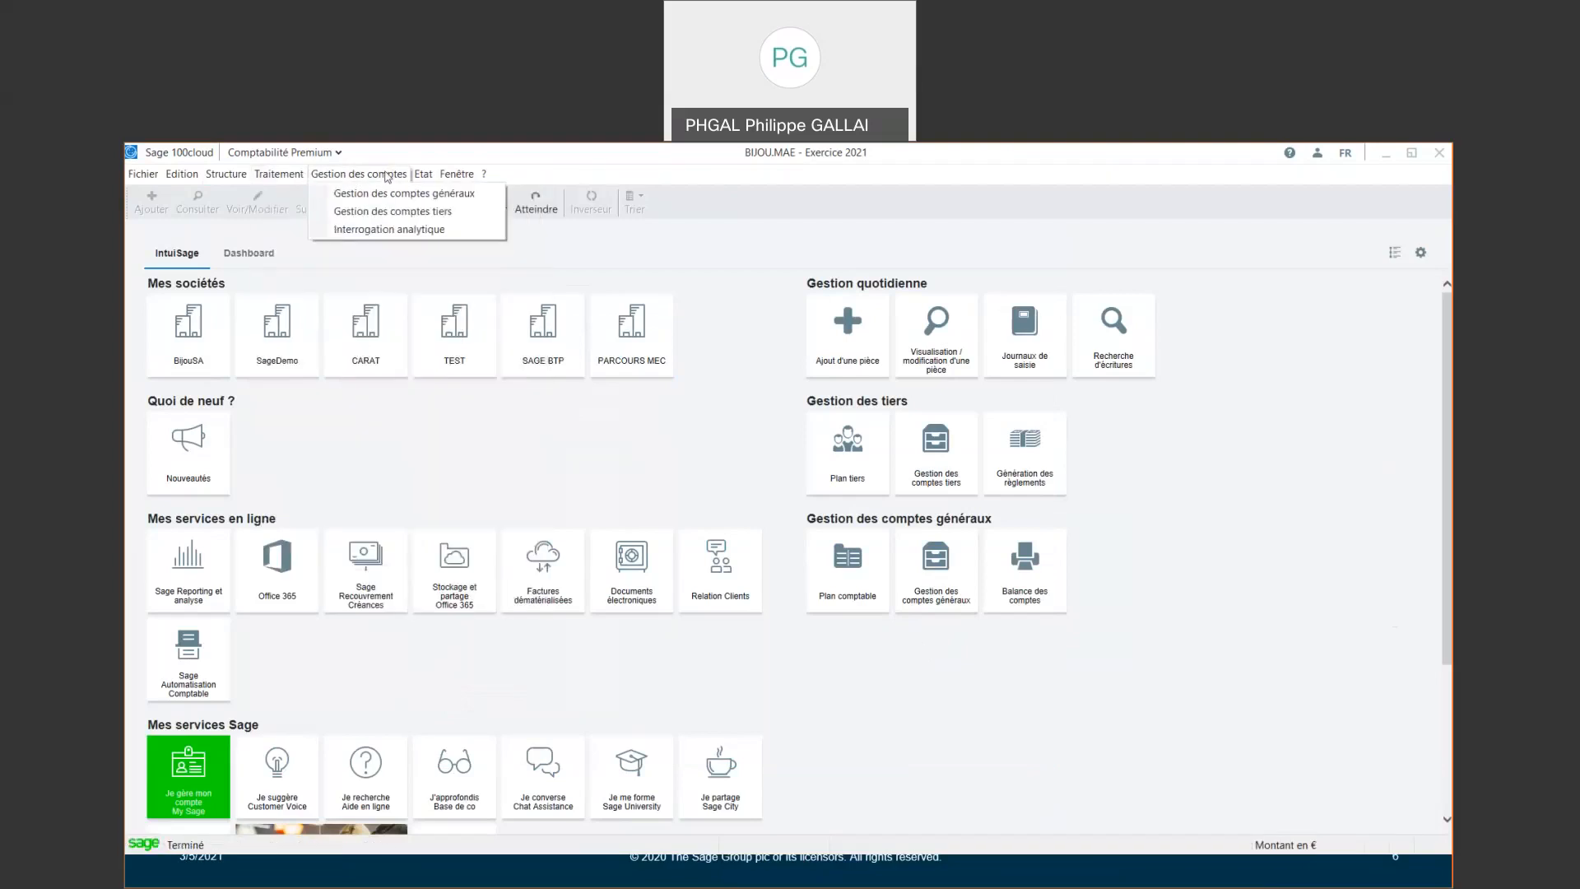
{"action": "left_click", "coordinate": [385, 231]}
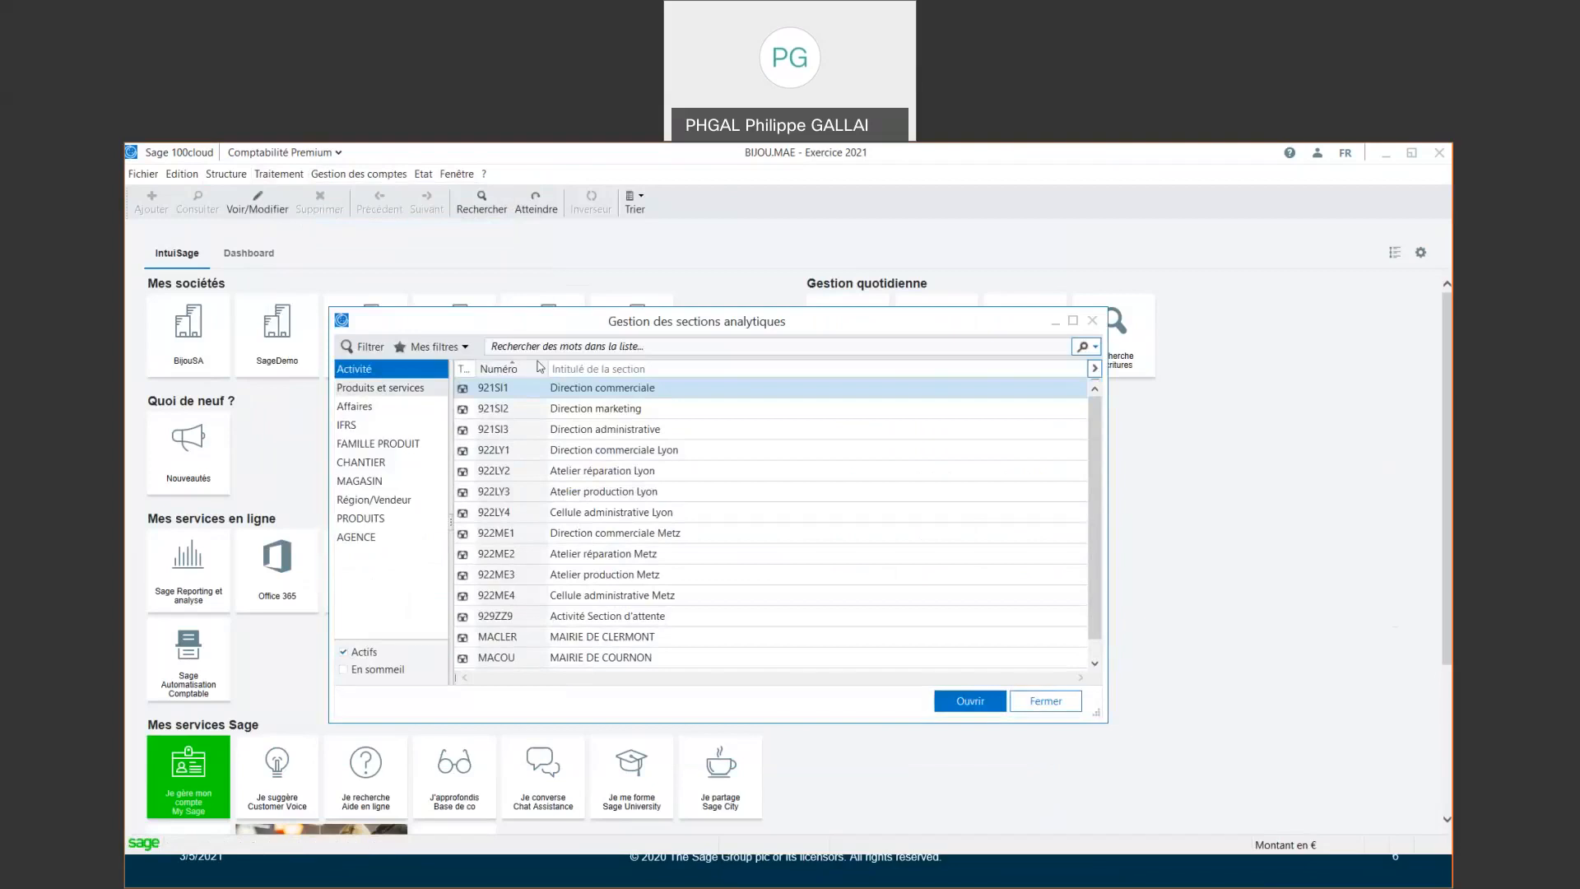
{"action": "left_click", "coordinate": [362, 462]}
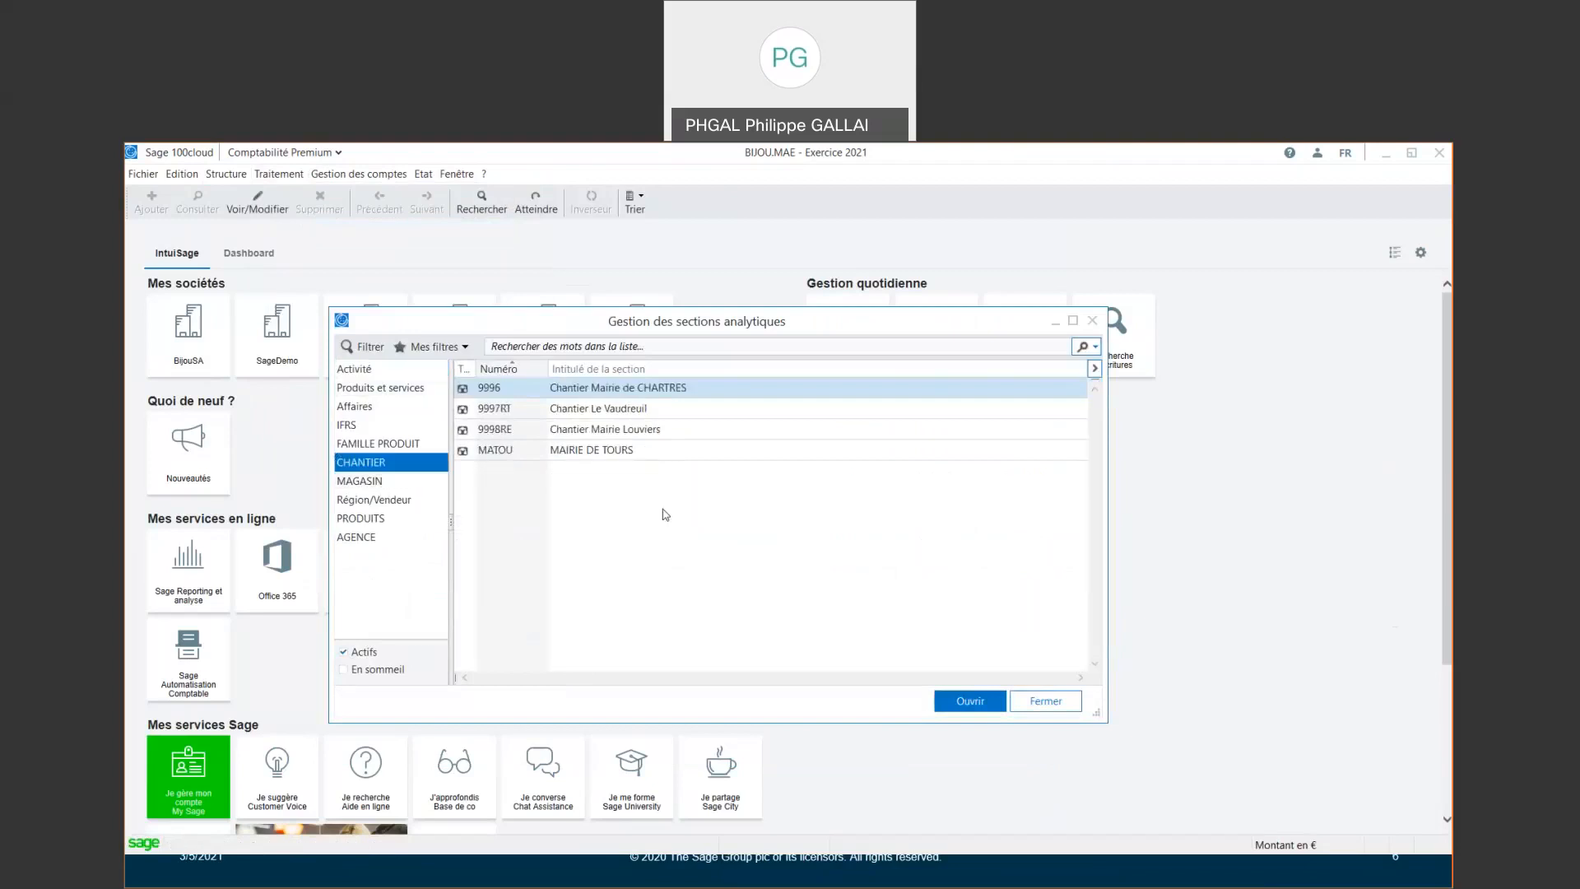
{"action": "left_click", "coordinate": [587, 450]}
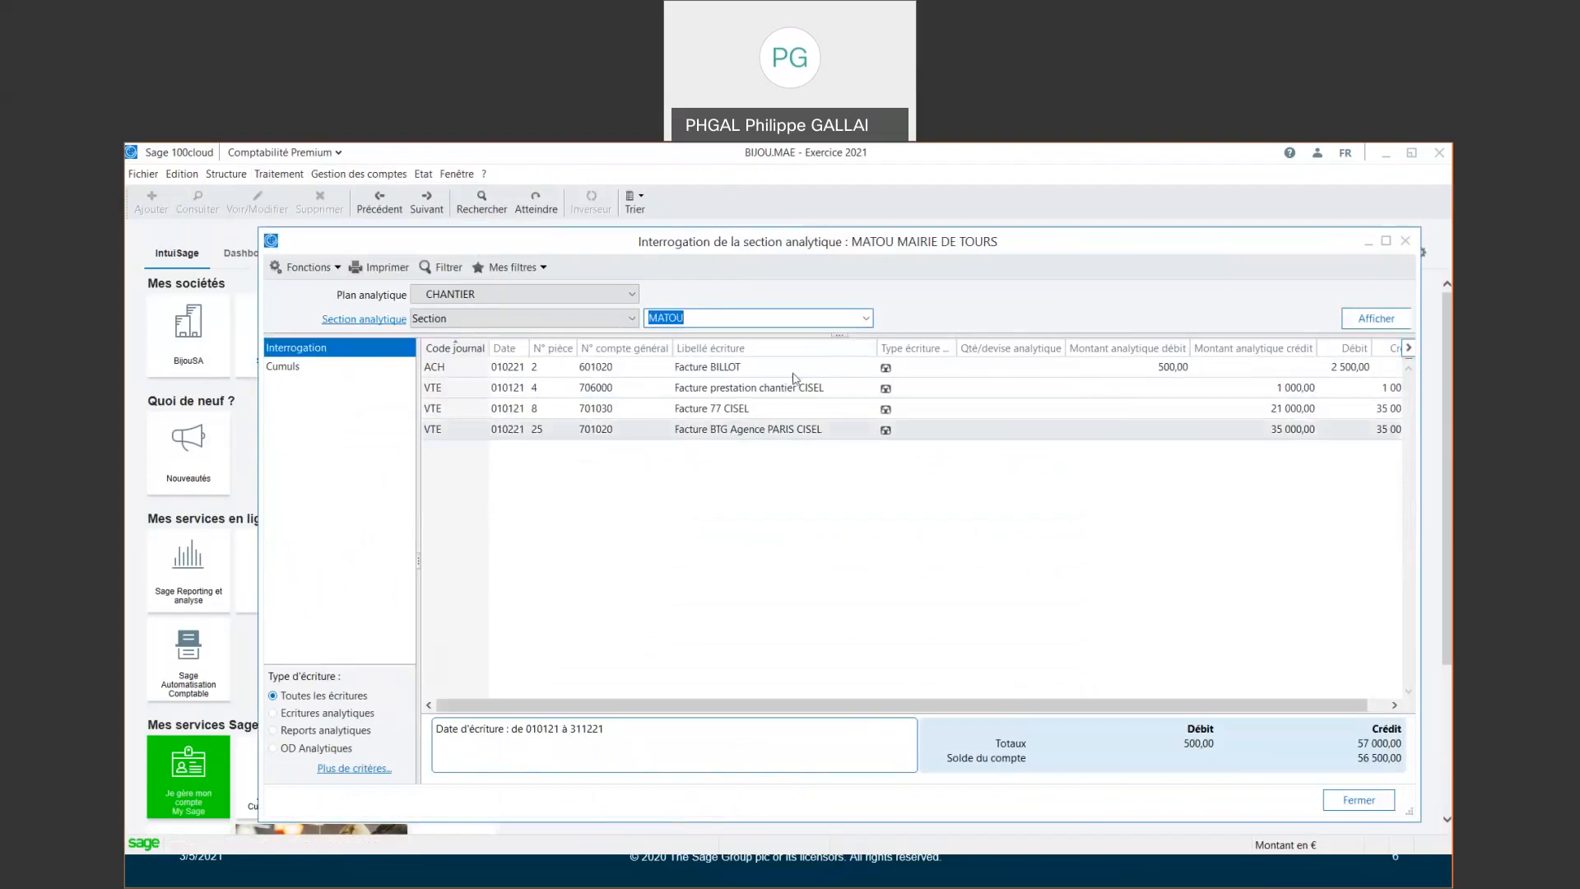
Preview the analytical extract of section MATOU with the Extrait analytique.bma model, and close the preview and the inquiry
{"action": "left_click", "coordinate": [379, 266]}
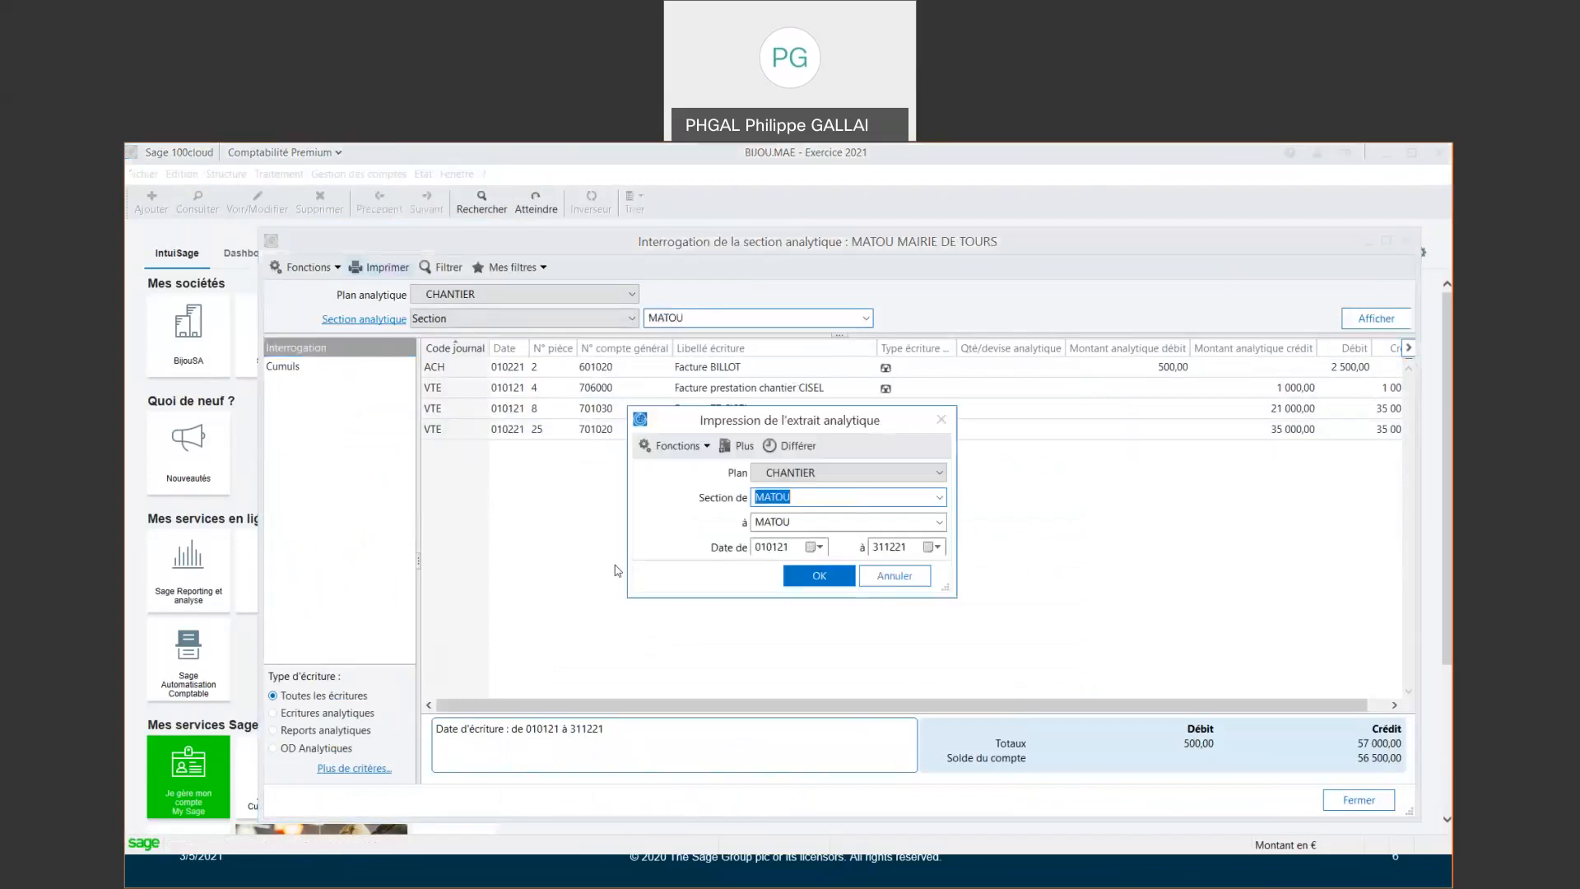
{"action": "left_click", "coordinate": [847, 581]}
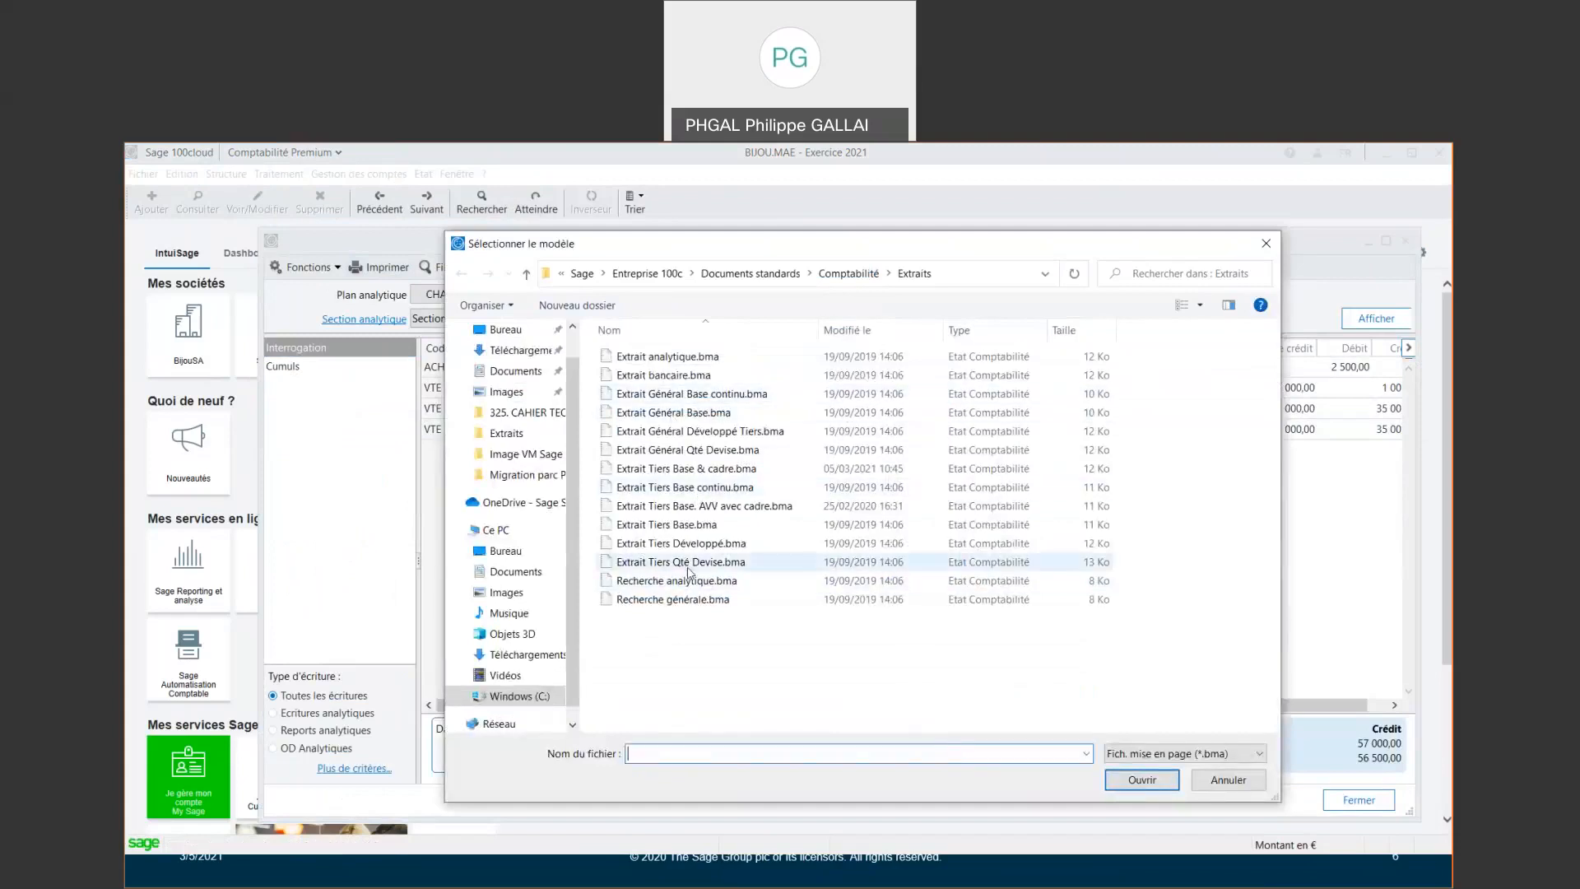
{"action": "left_click", "coordinate": [668, 356]}
{"action": "left_click", "coordinate": [1170, 781]}
{"action": "left_click", "coordinate": [877, 661]}
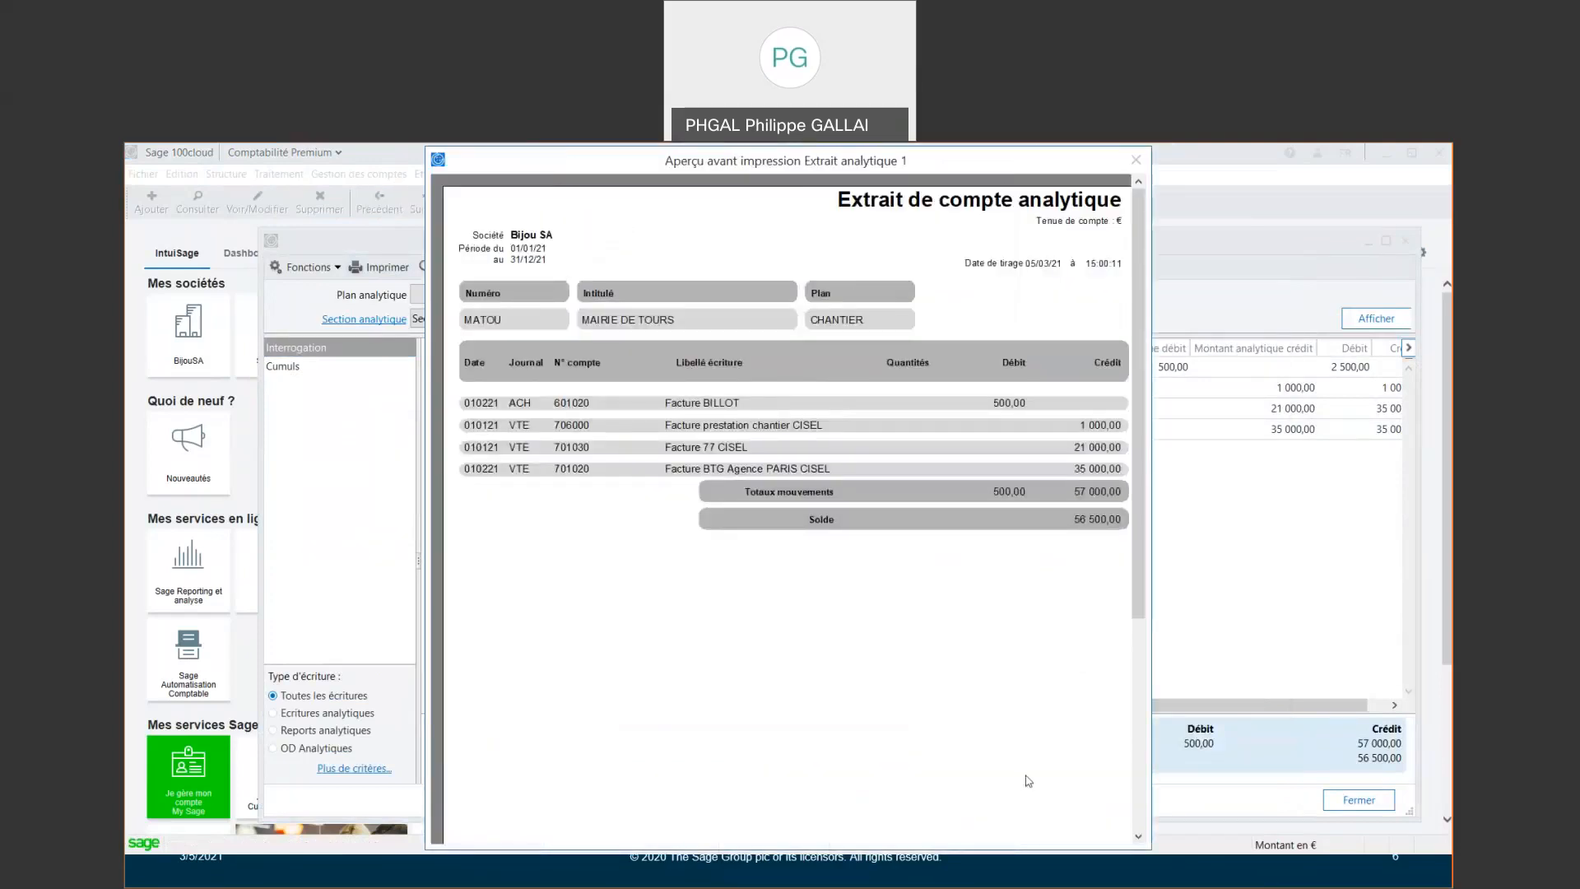
{"action": "left_click", "coordinate": [1136, 161]}
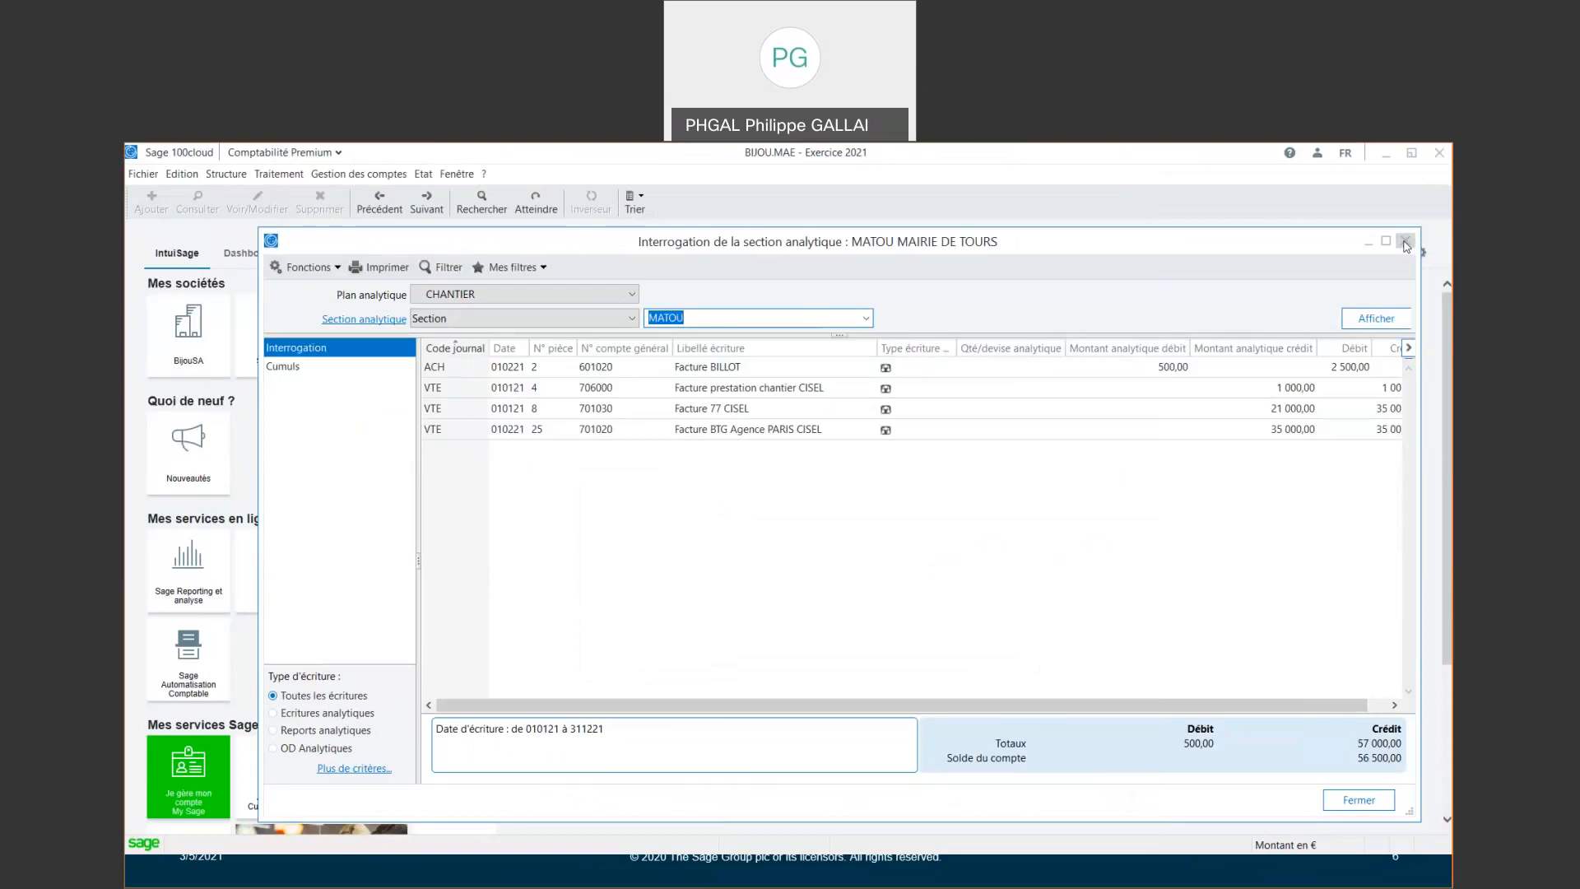
{"action": "left_click", "coordinate": [1406, 243]}
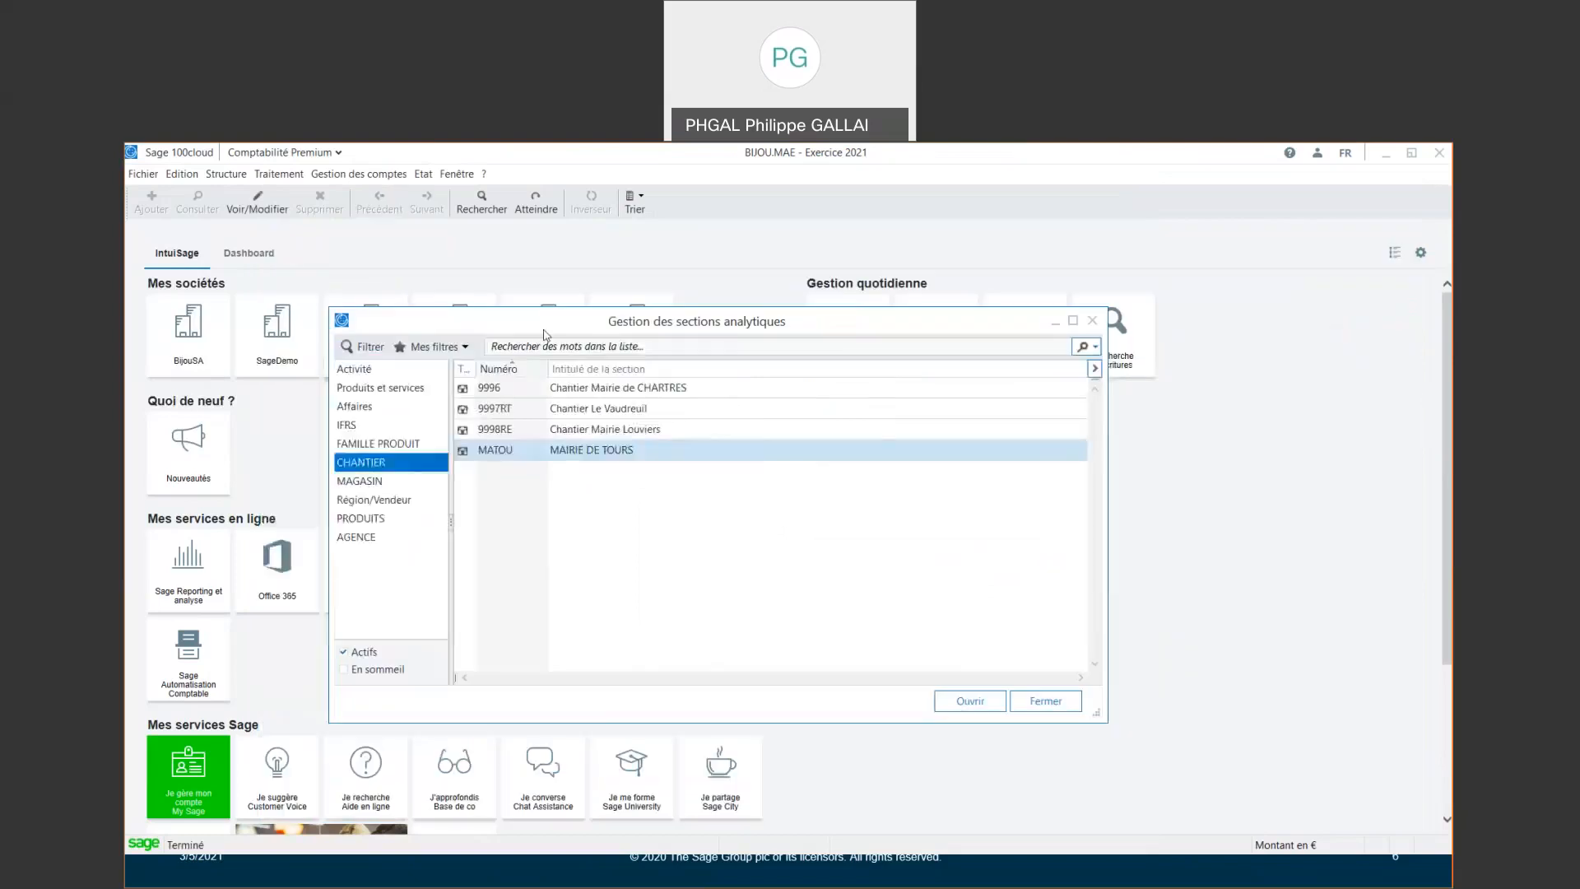
Generate a print preview of the analytical balance for the CHANTIER plan
{"action": "left_click", "coordinate": [426, 174]}
{"action": "mouse_move", "coordinate": [465, 425]}
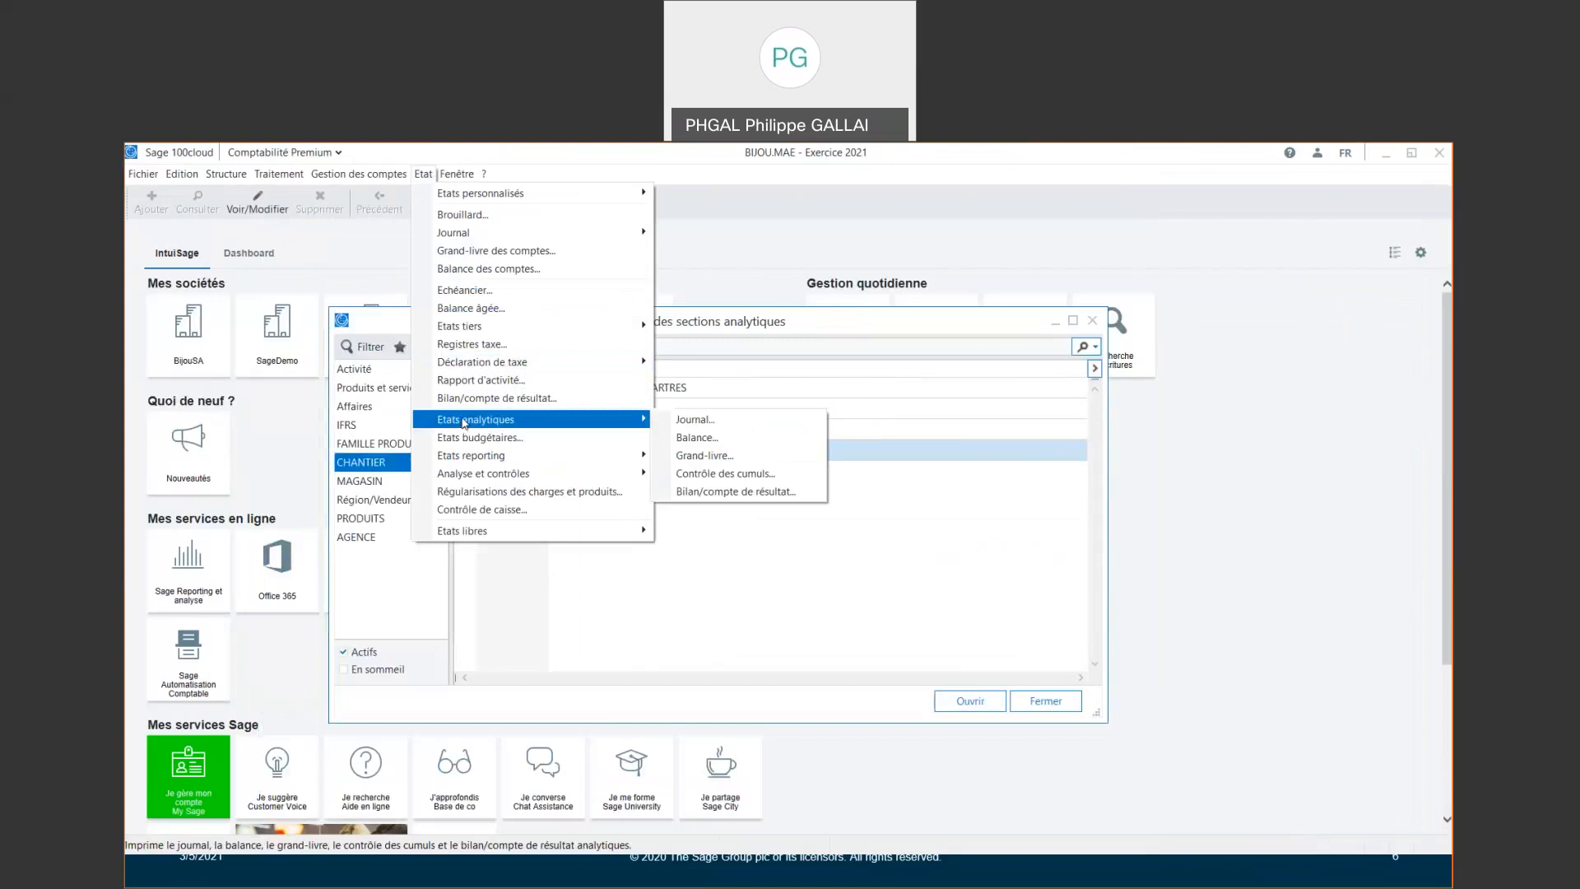
{"action": "mouse_move", "coordinate": [475, 331]}
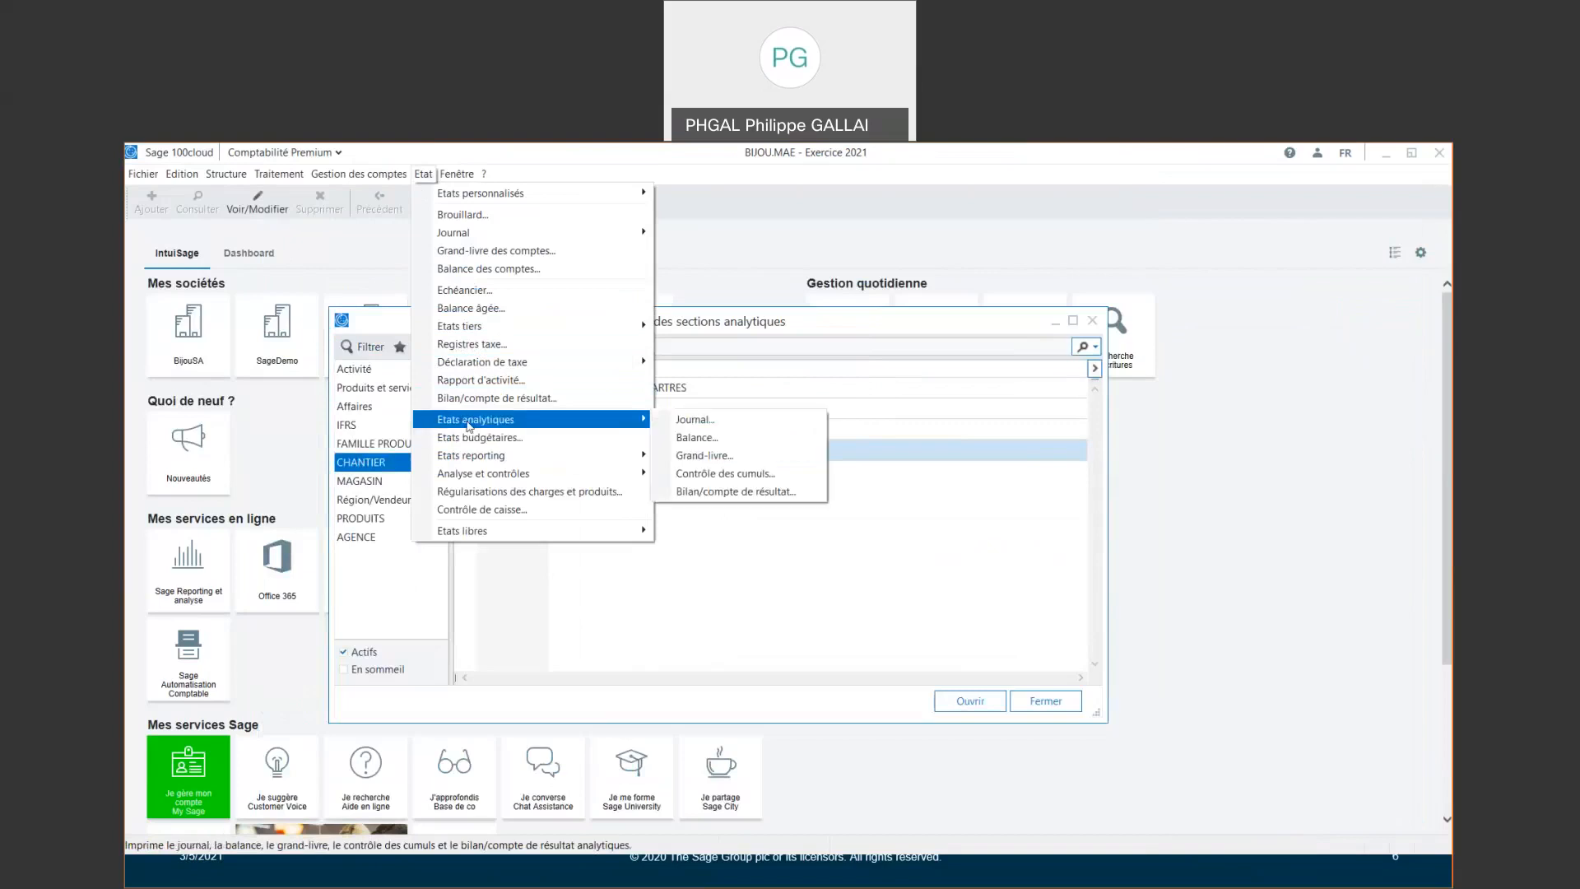
{"action": "left_click", "coordinate": [705, 442]}
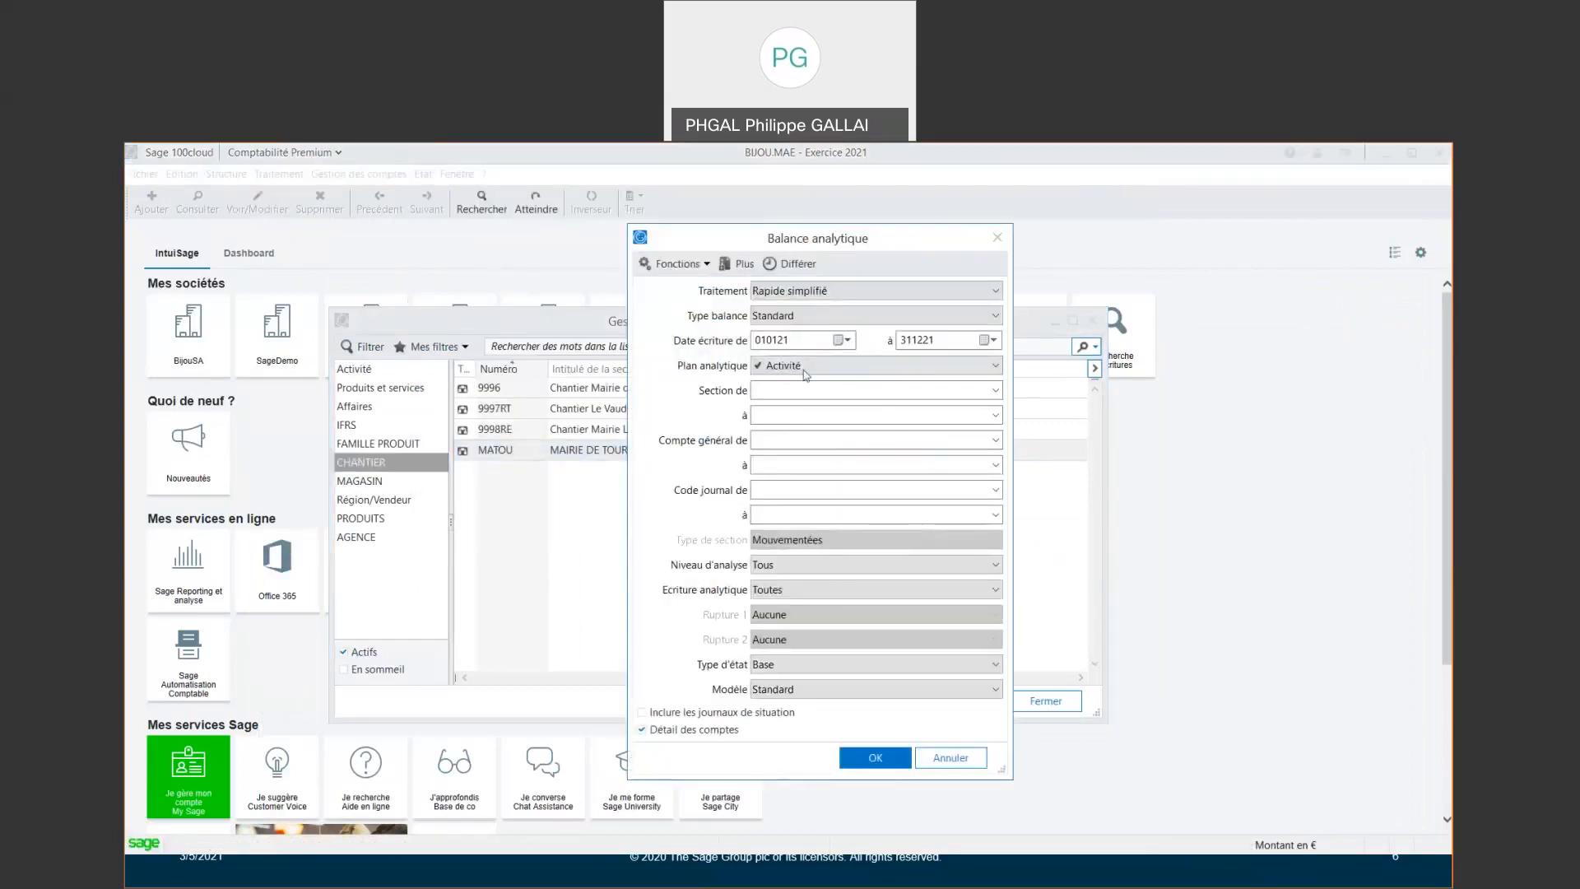
{"action": "left_click", "coordinate": [805, 372]}
{"action": "left_click", "coordinate": [795, 463]}
{"action": "left_click", "coordinate": [877, 758]}
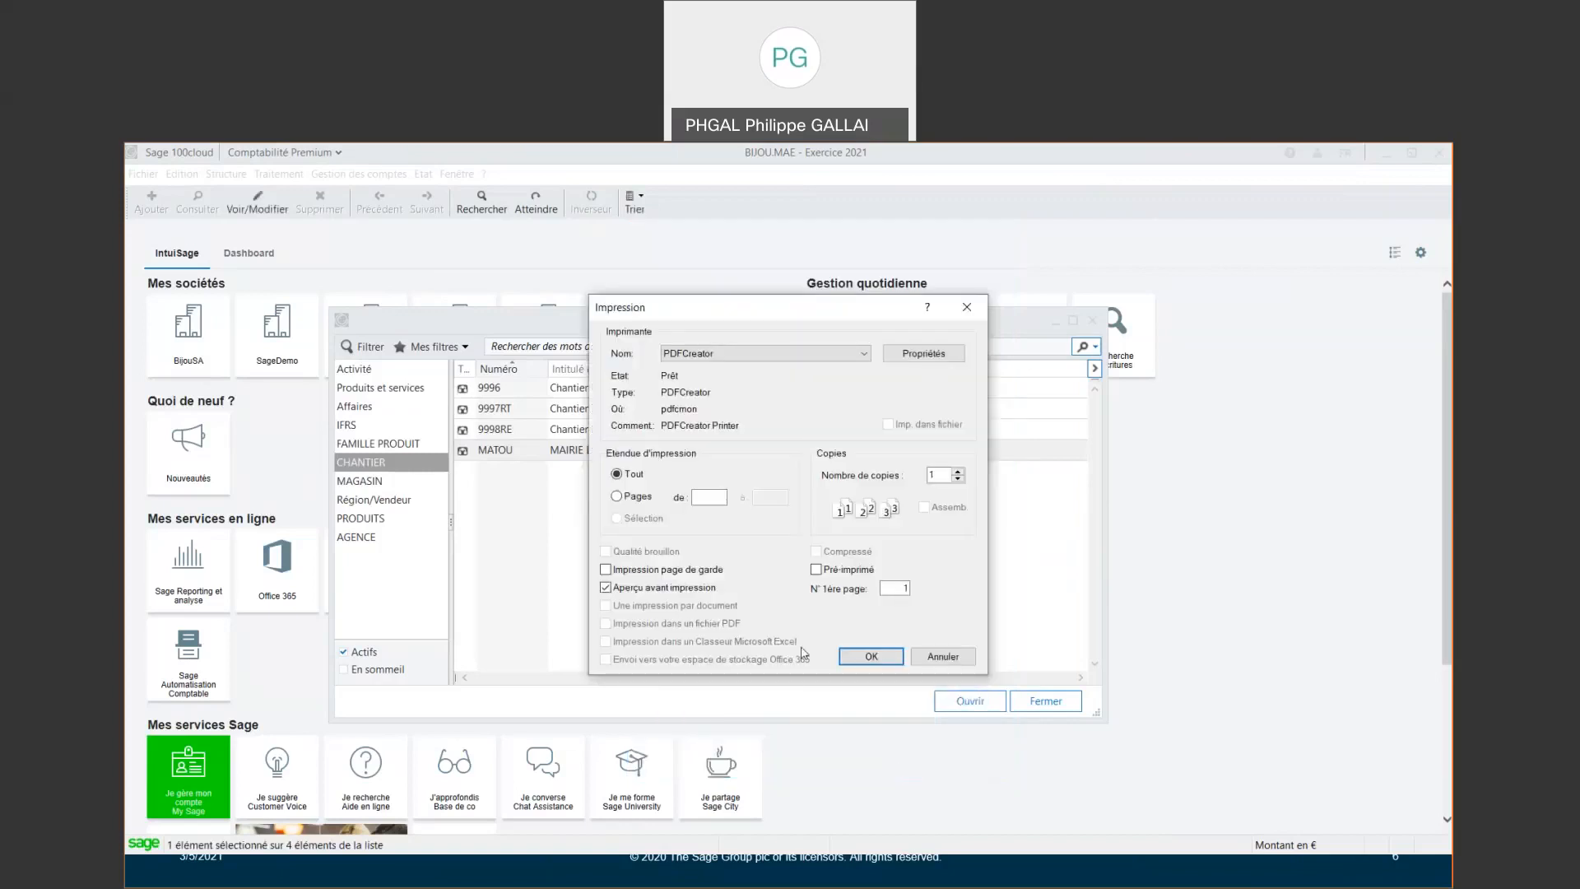
{"action": "left_click", "coordinate": [871, 656]}
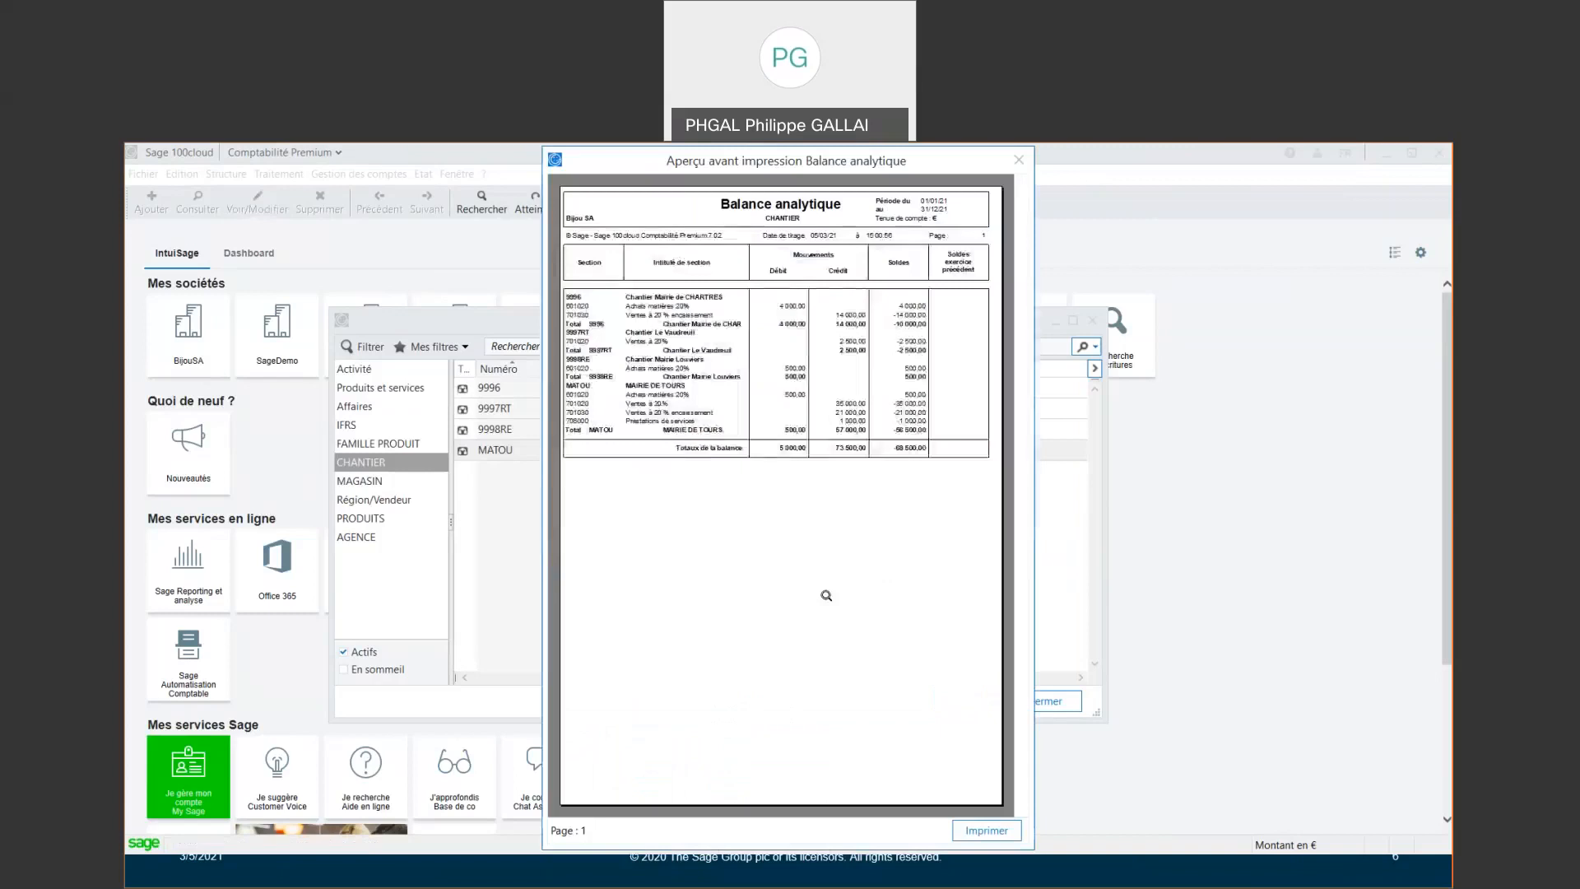
Enlarge the analytical balance to read its section totals, and close the preview and the analytical section list
{"action": "left_click", "coordinate": [733, 381]}
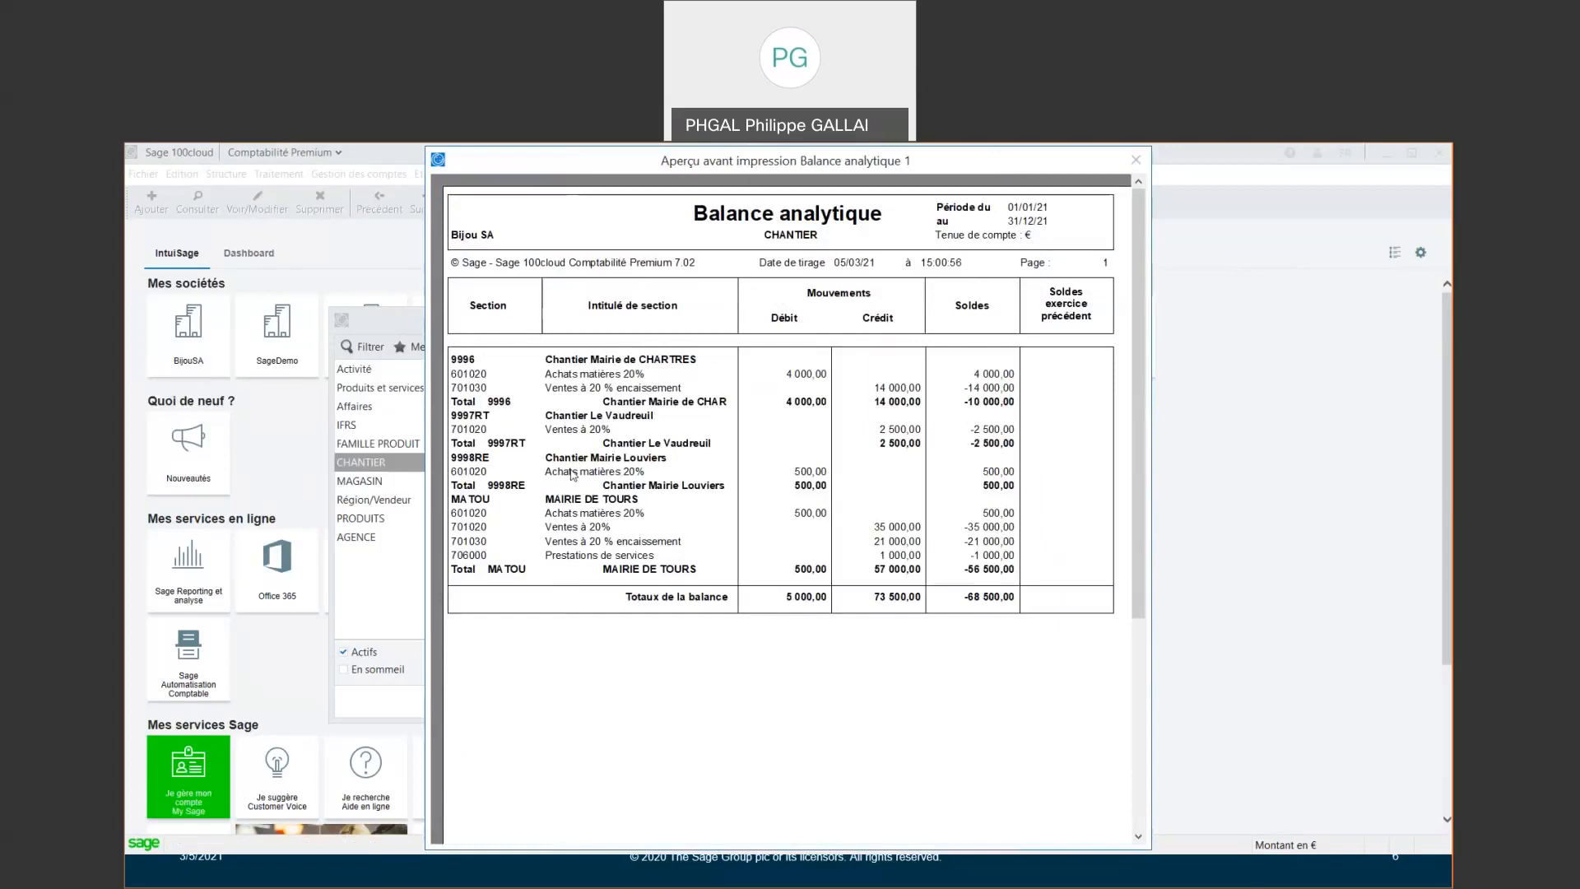
{"action": "left_click", "coordinate": [1135, 160]}
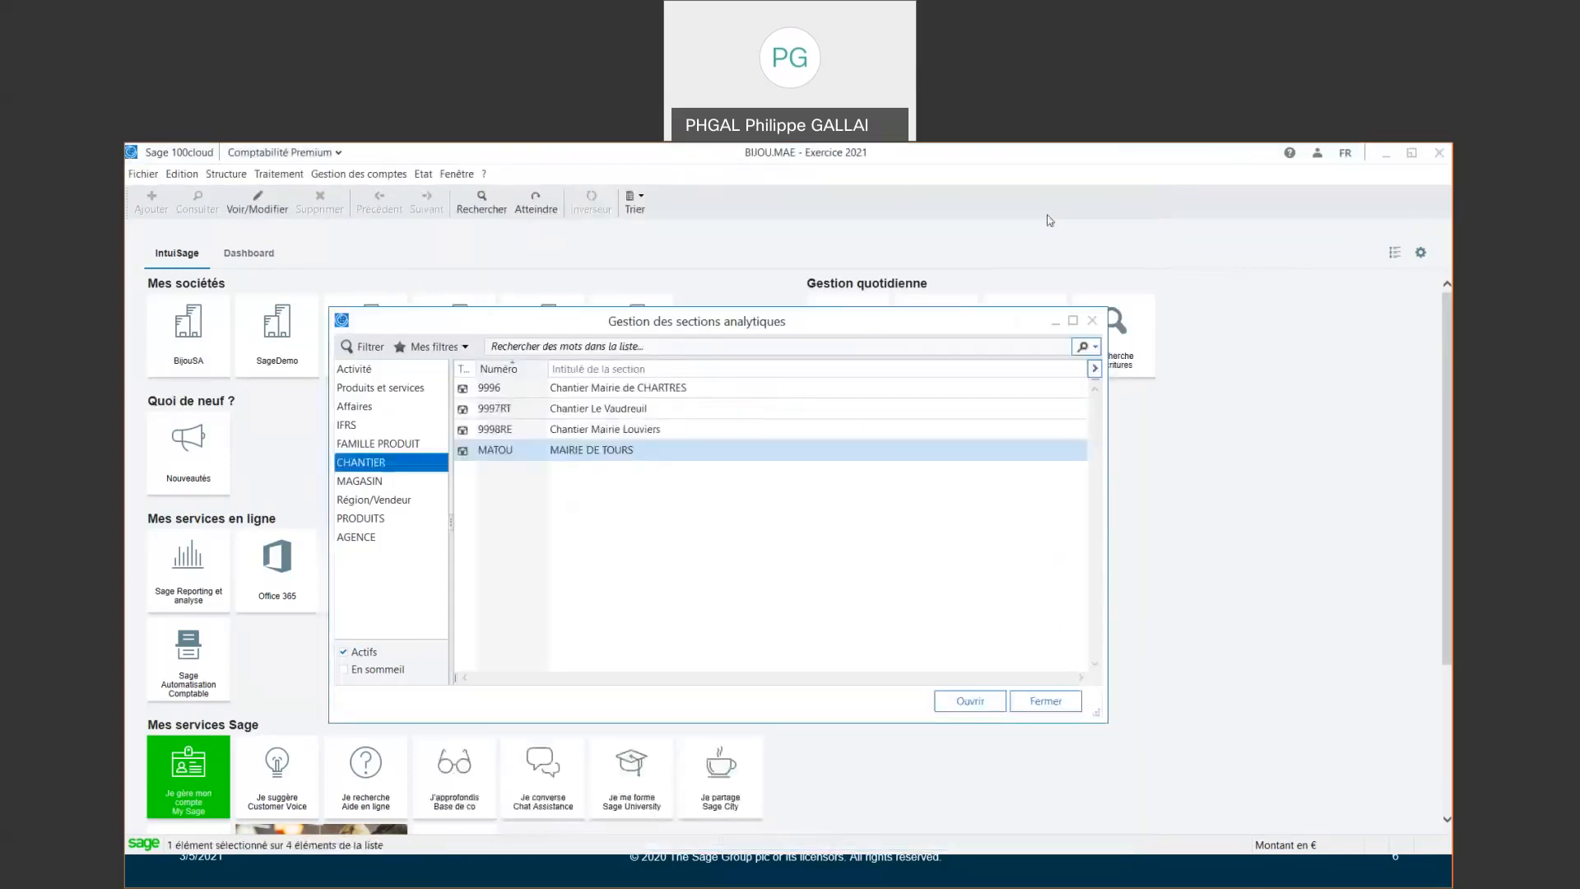
{"action": "left_click", "coordinate": [1092, 320]}
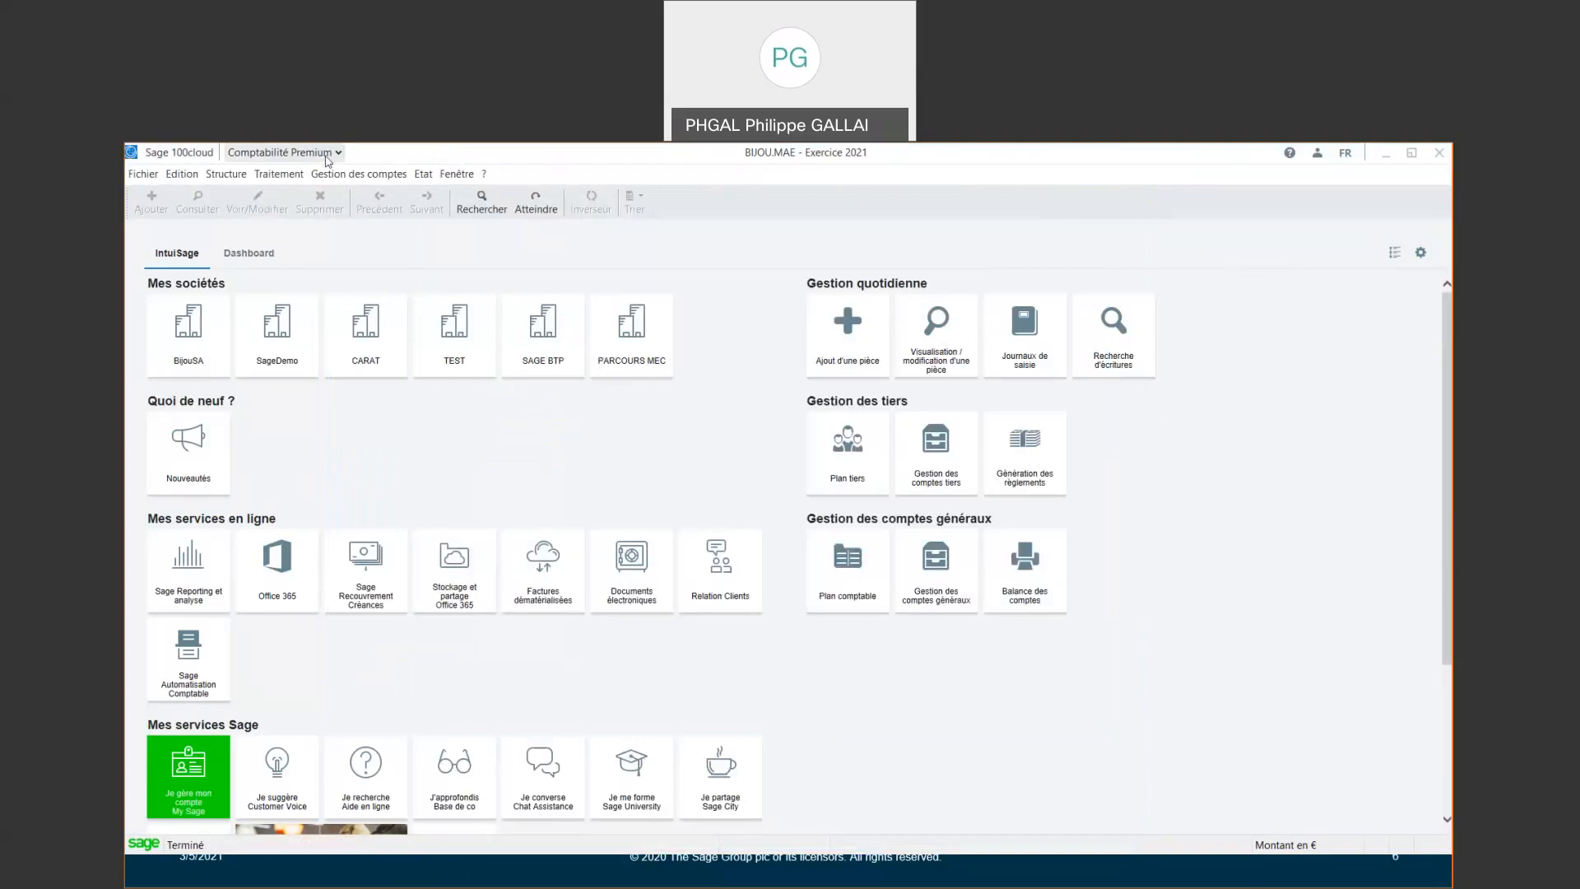
Open the reminder/statement processing, view the Relance préventive option, dismiss the calendar alerts, and select Rappel
{"action": "left_click", "coordinate": [278, 174]}
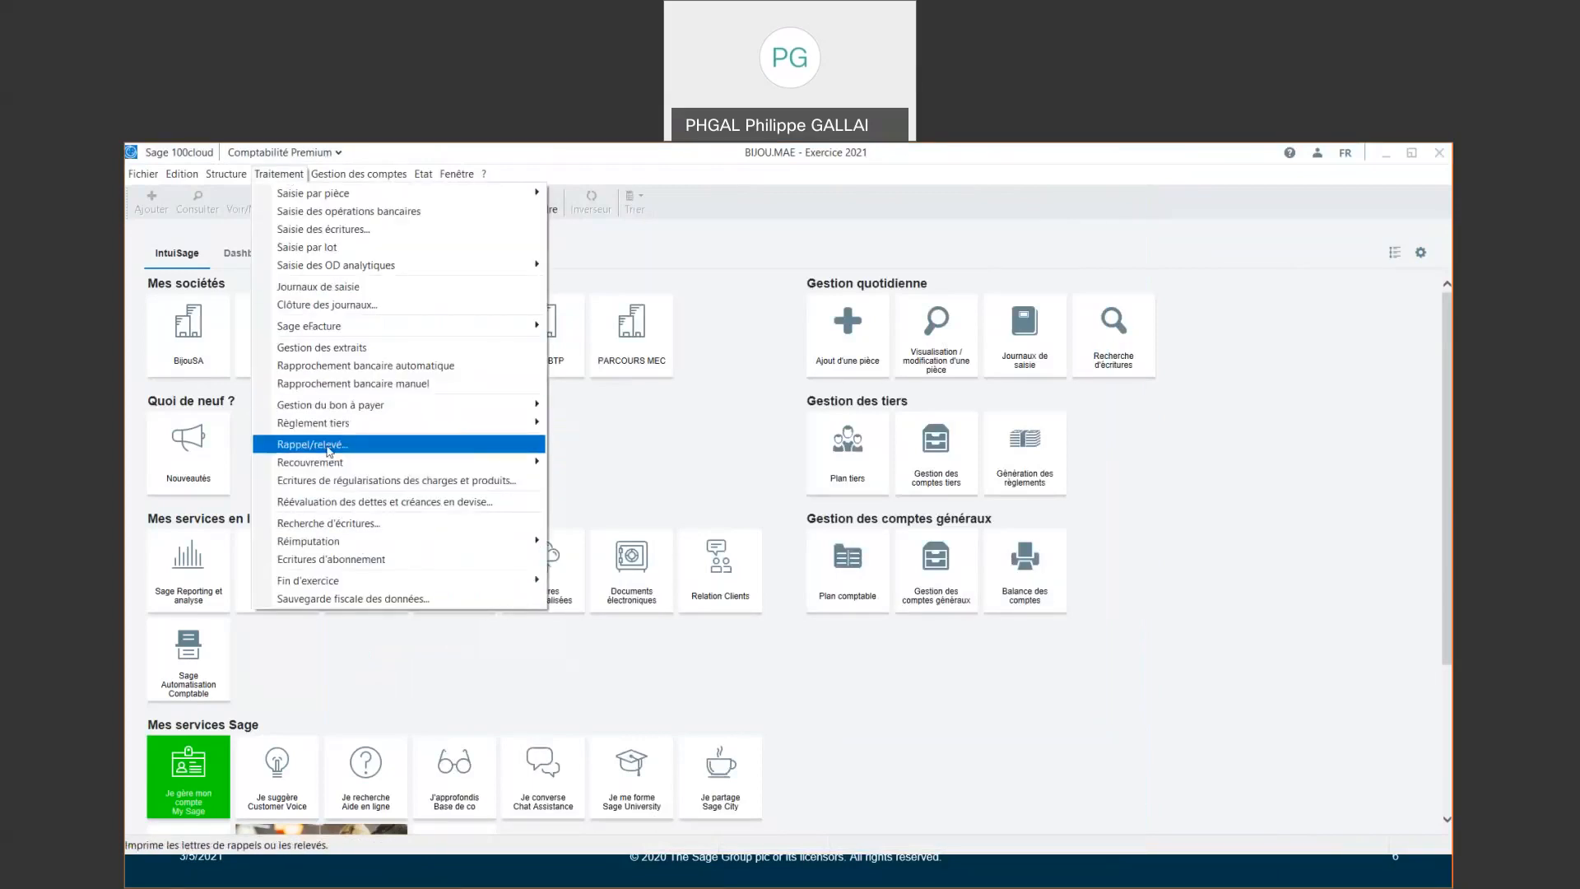
{"action": "left_click", "coordinate": [330, 446]}
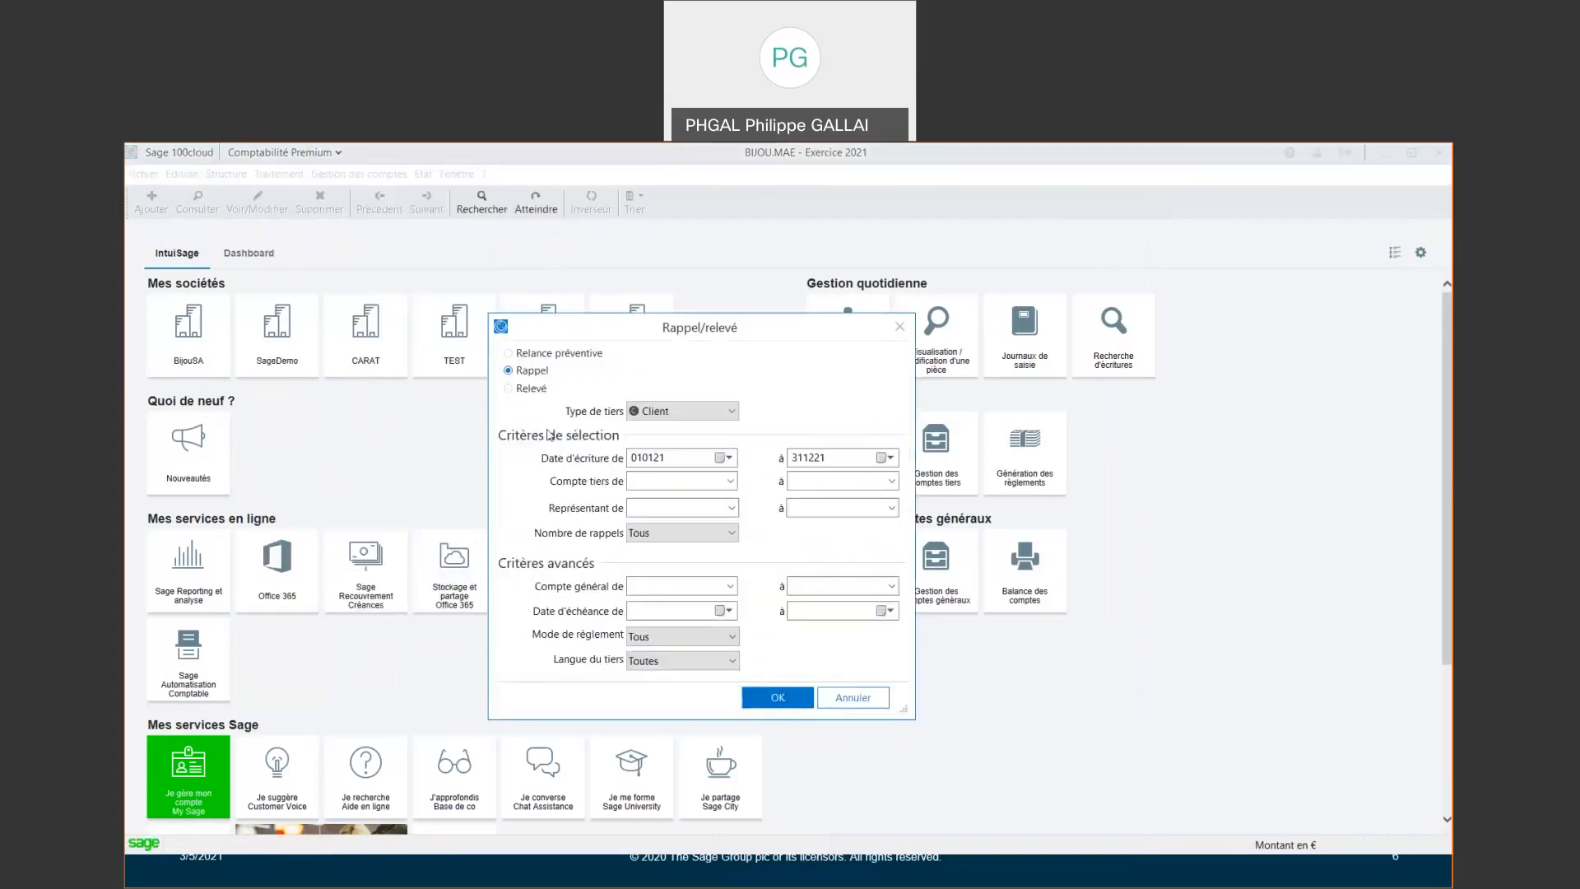
{"action": "left_click", "coordinate": [525, 353]}
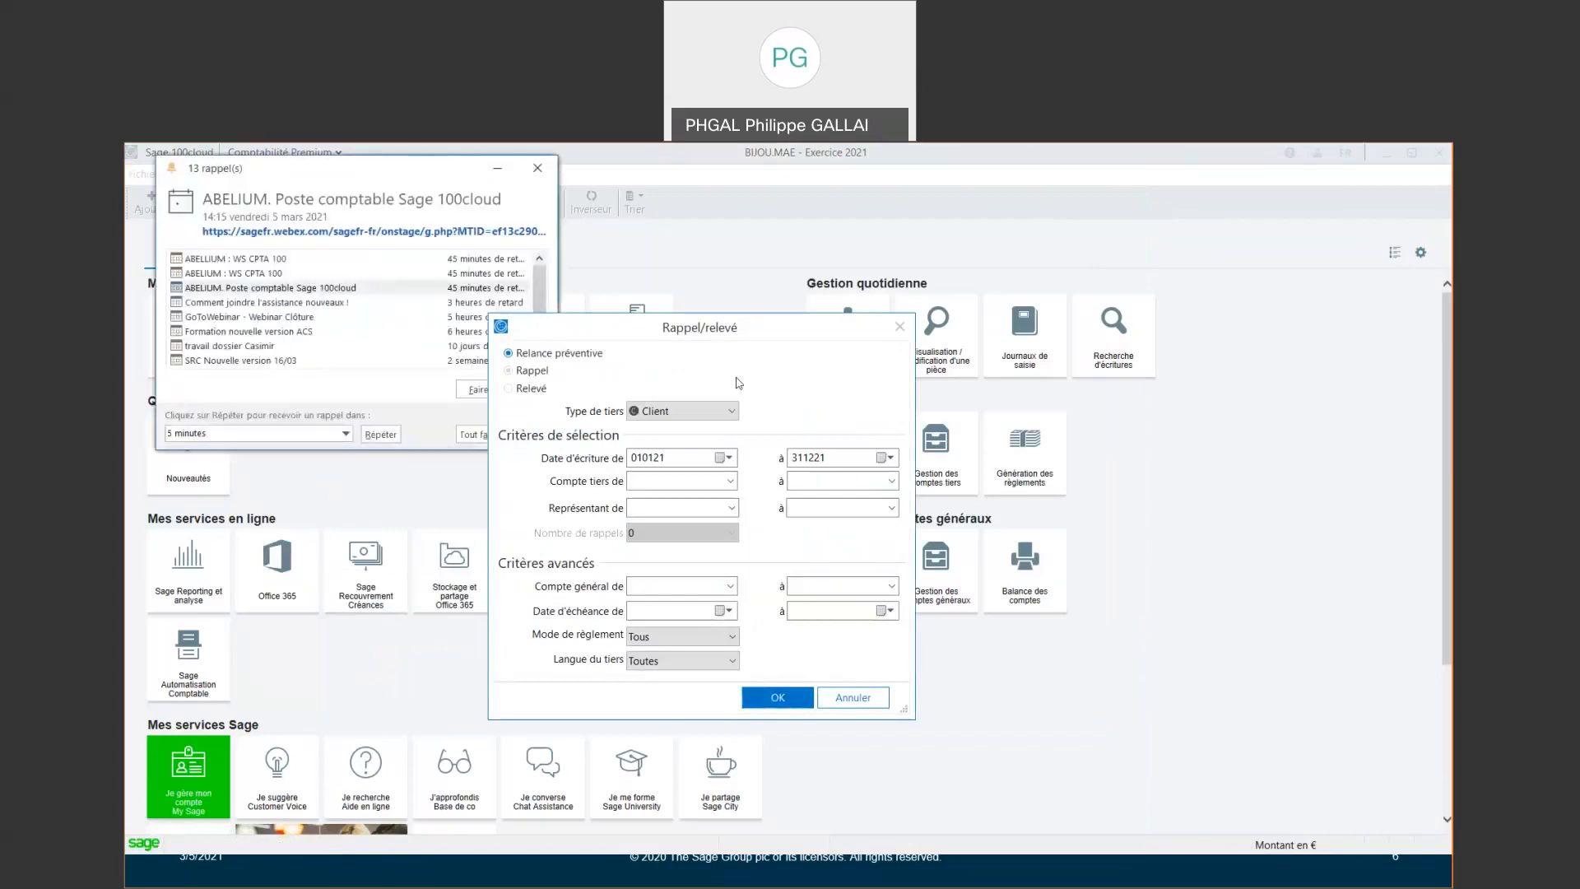
{"action": "left_click", "coordinate": [537, 171]}
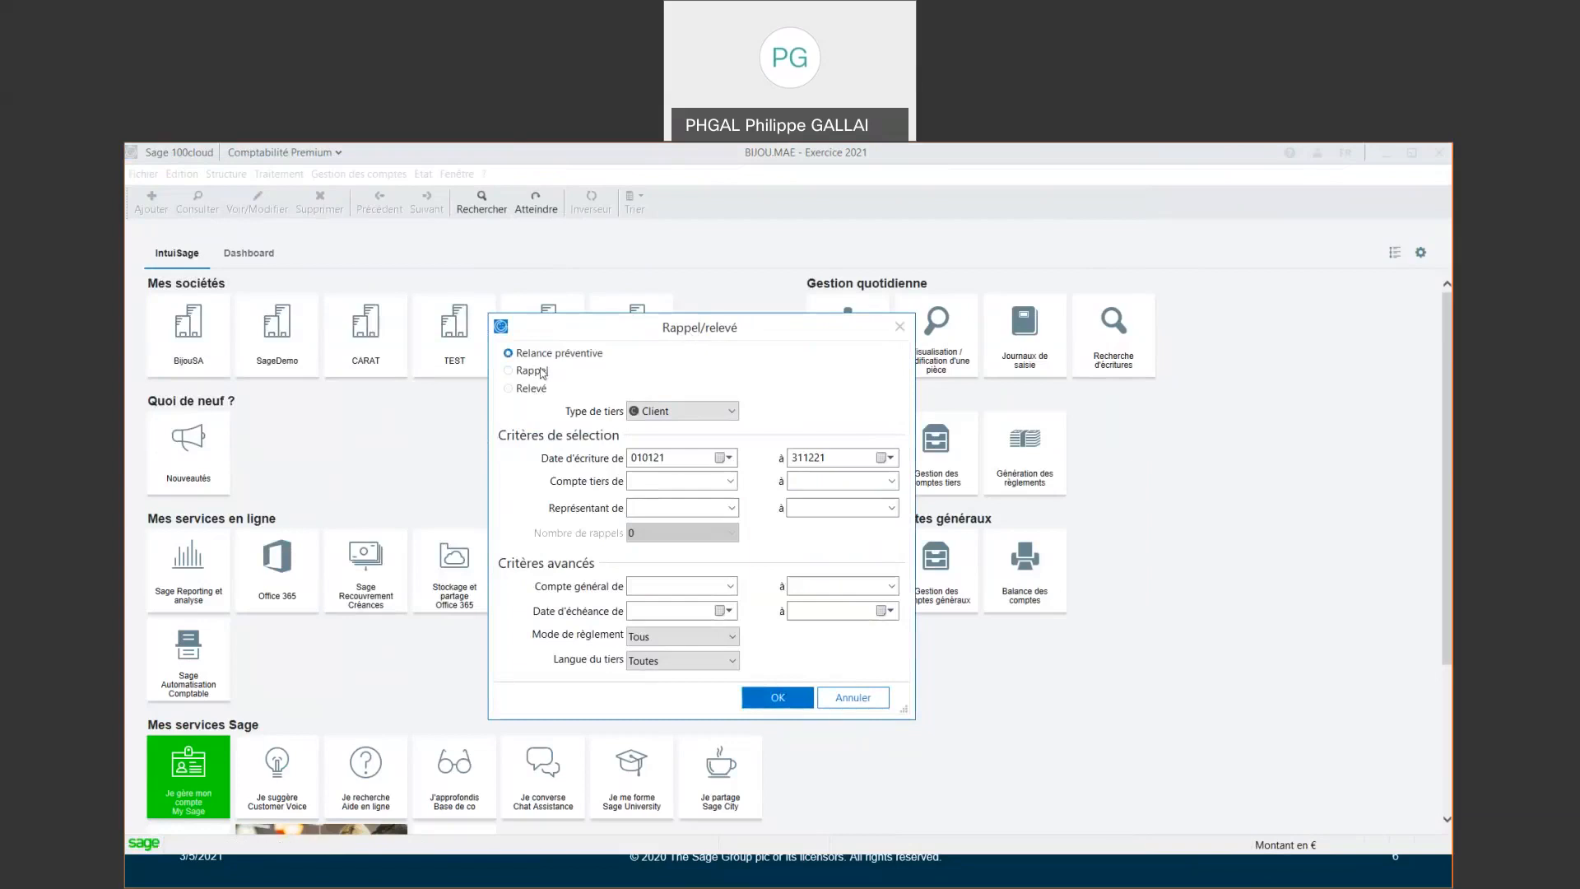
{"action": "left_click", "coordinate": [509, 371]}
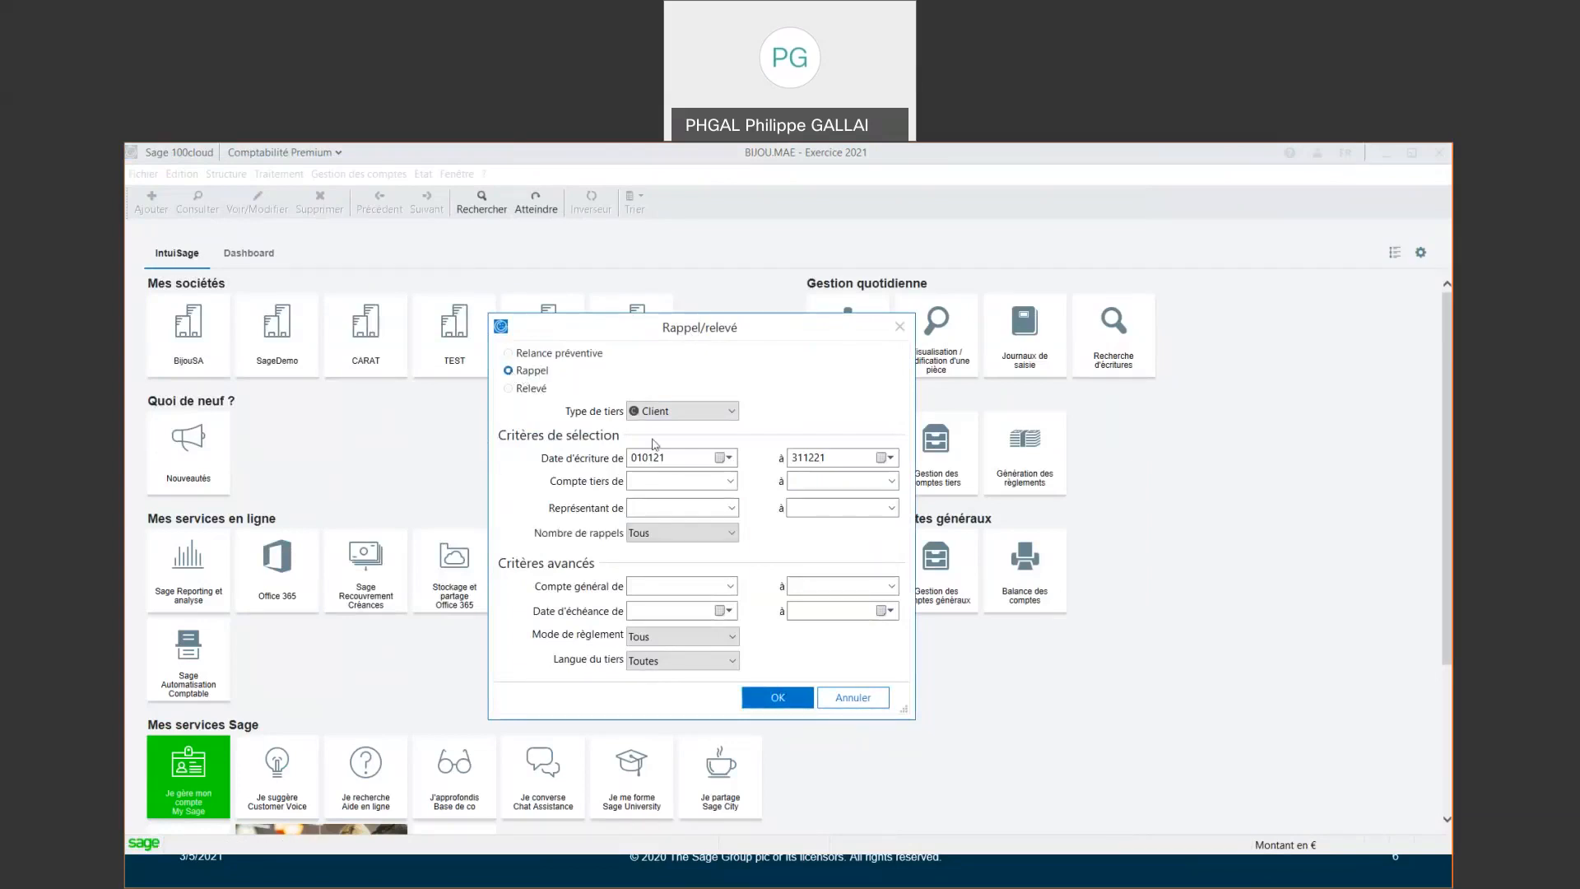
Keep Client as the third-party type and check the available reminder counts, leaving the number of reminders at Tous
{"action": "left_click", "coordinate": [666, 413]}
{"action": "left_click", "coordinate": [663, 429]}
{"action": "left_click", "coordinate": [639, 535]}
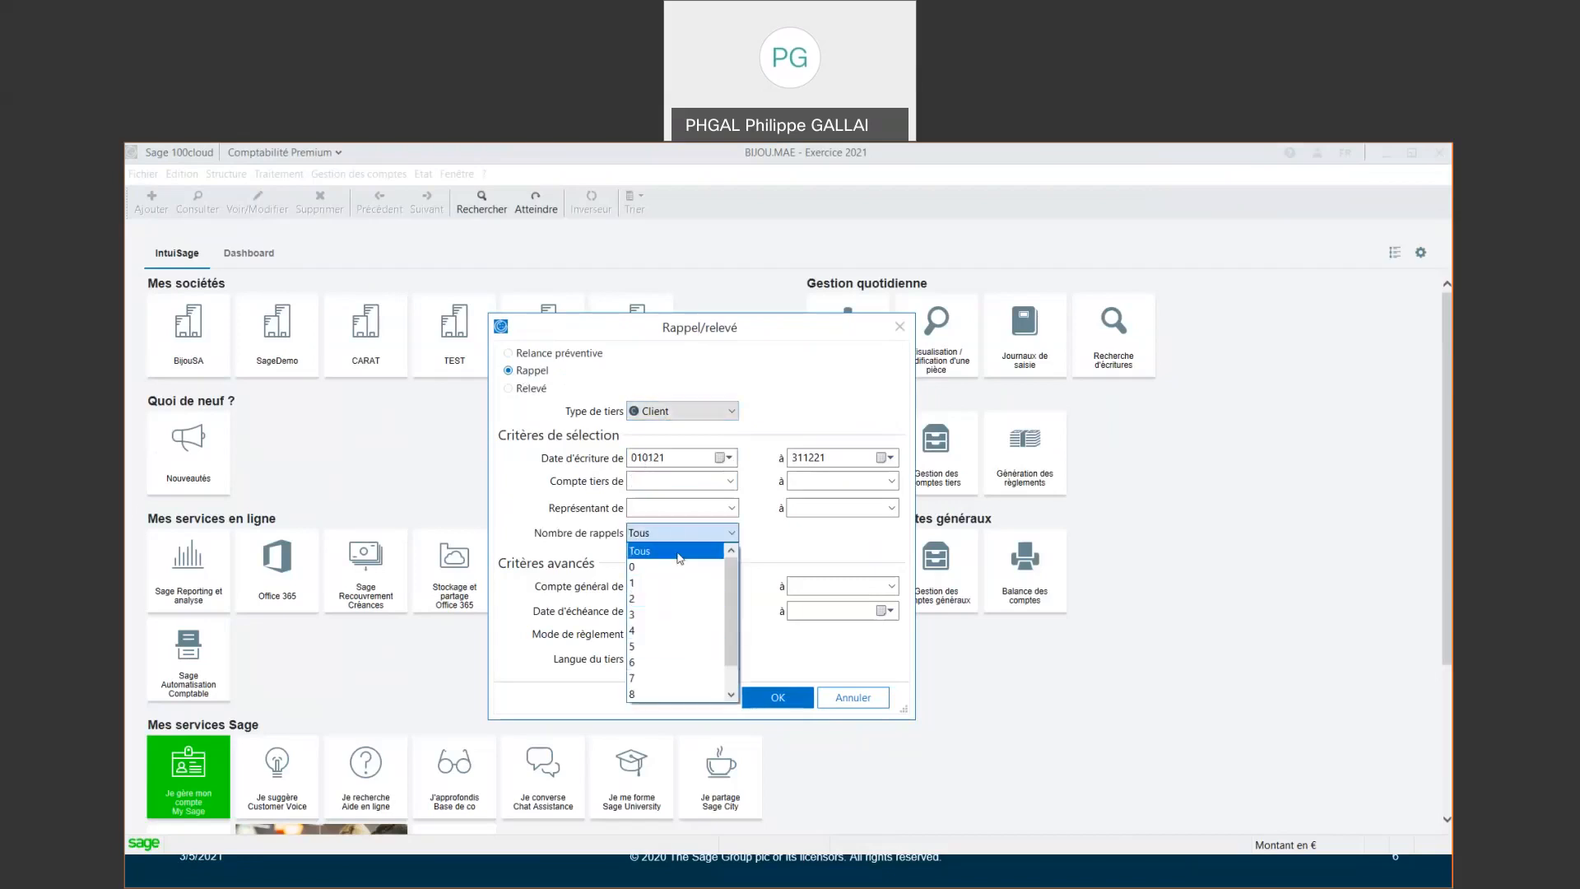
{"action": "key", "text": "Down"}
{"action": "key", "text": "Down"}
{"action": "key", "text": "Down"}
{"action": "key", "text": "Down"}
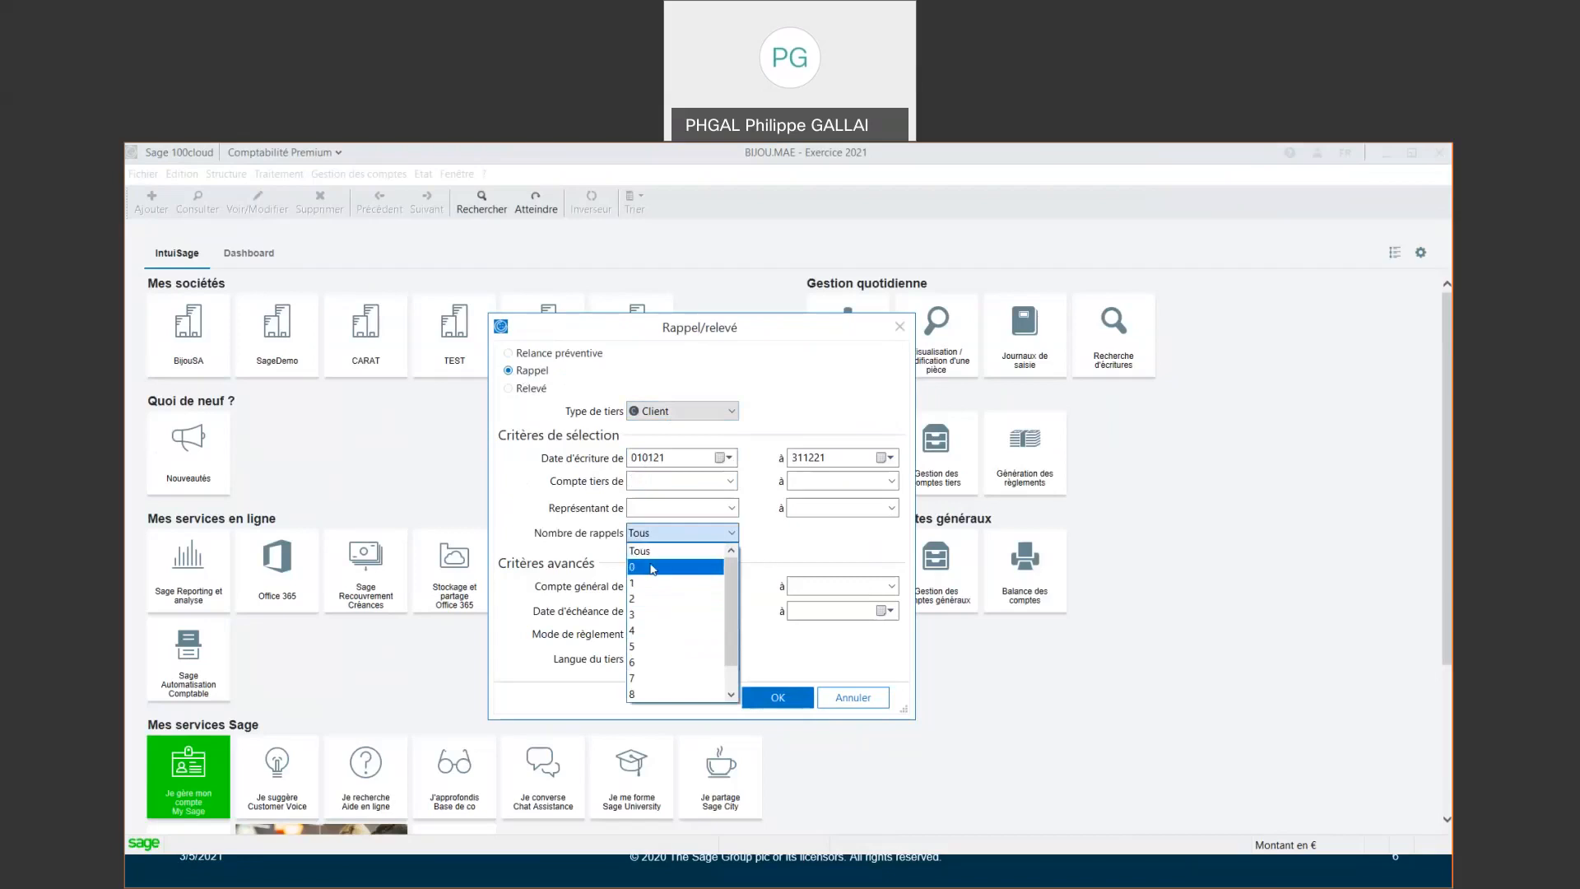
{"action": "key", "text": "Escape"}
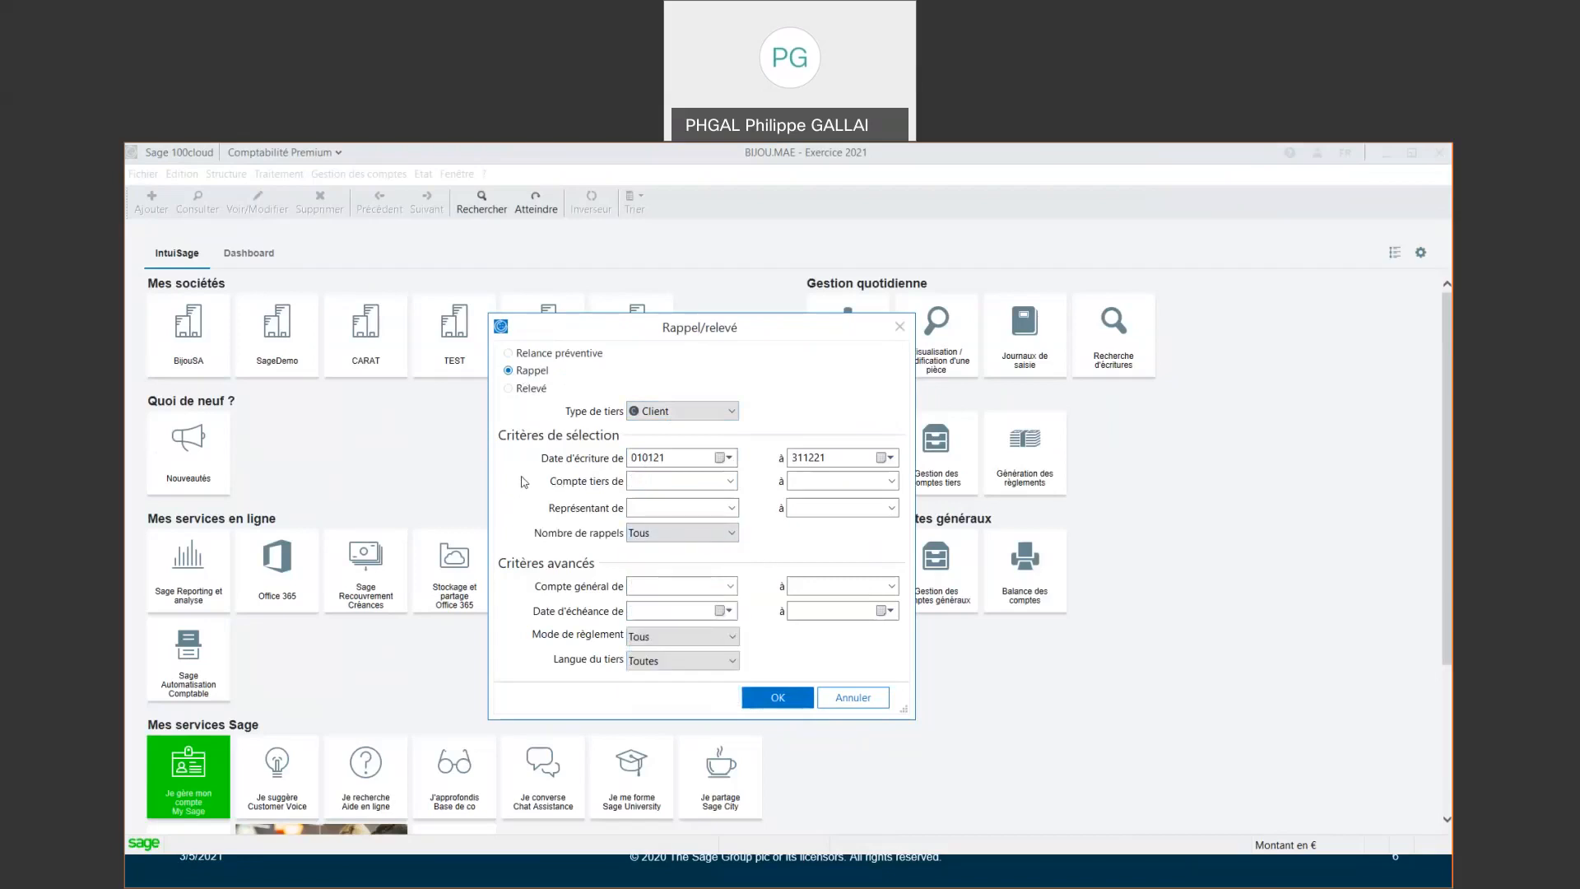
List the client reminders for entries dated from 010221, and toggle the Contentieux entry's position mark off and on again
{"action": "left_click_drag", "start_coordinate": [662, 463], "coordinate": [595, 459]}
{"action": "type", "text": "010221"}
{"action": "key", "text": "Tab"}
{"action": "left_click", "coordinate": [777, 700]}
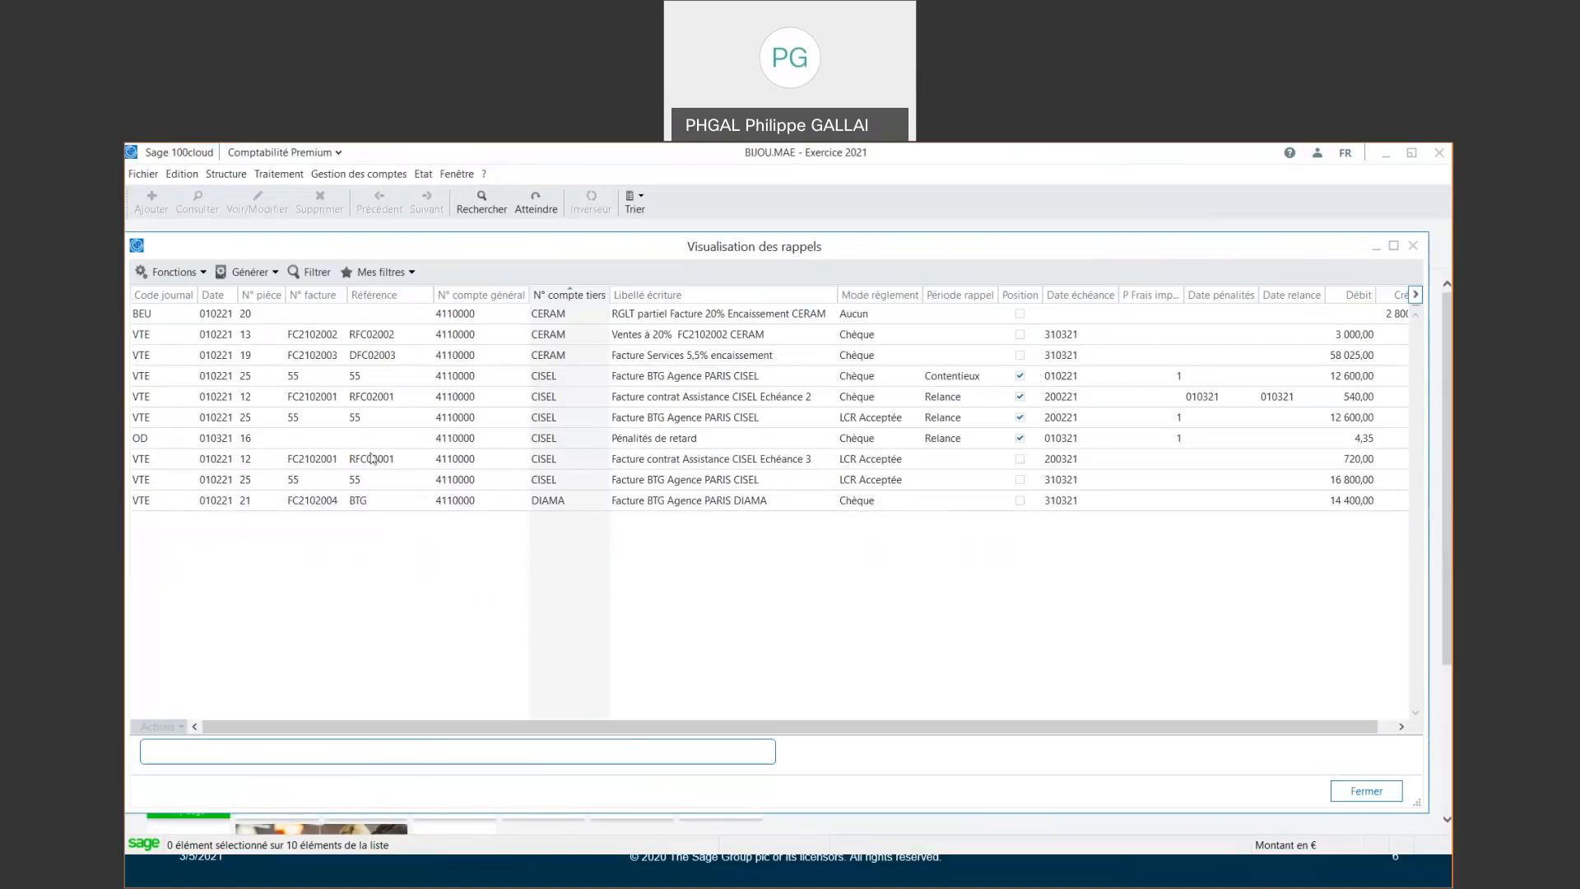
{"action": "left_click", "coordinate": [1021, 377]}
{"action": "left_click", "coordinate": [1021, 376]}
Generate the reminder letters for printing with the Rappel.bma model and open their print preview
{"action": "left_click", "coordinate": [277, 272]}
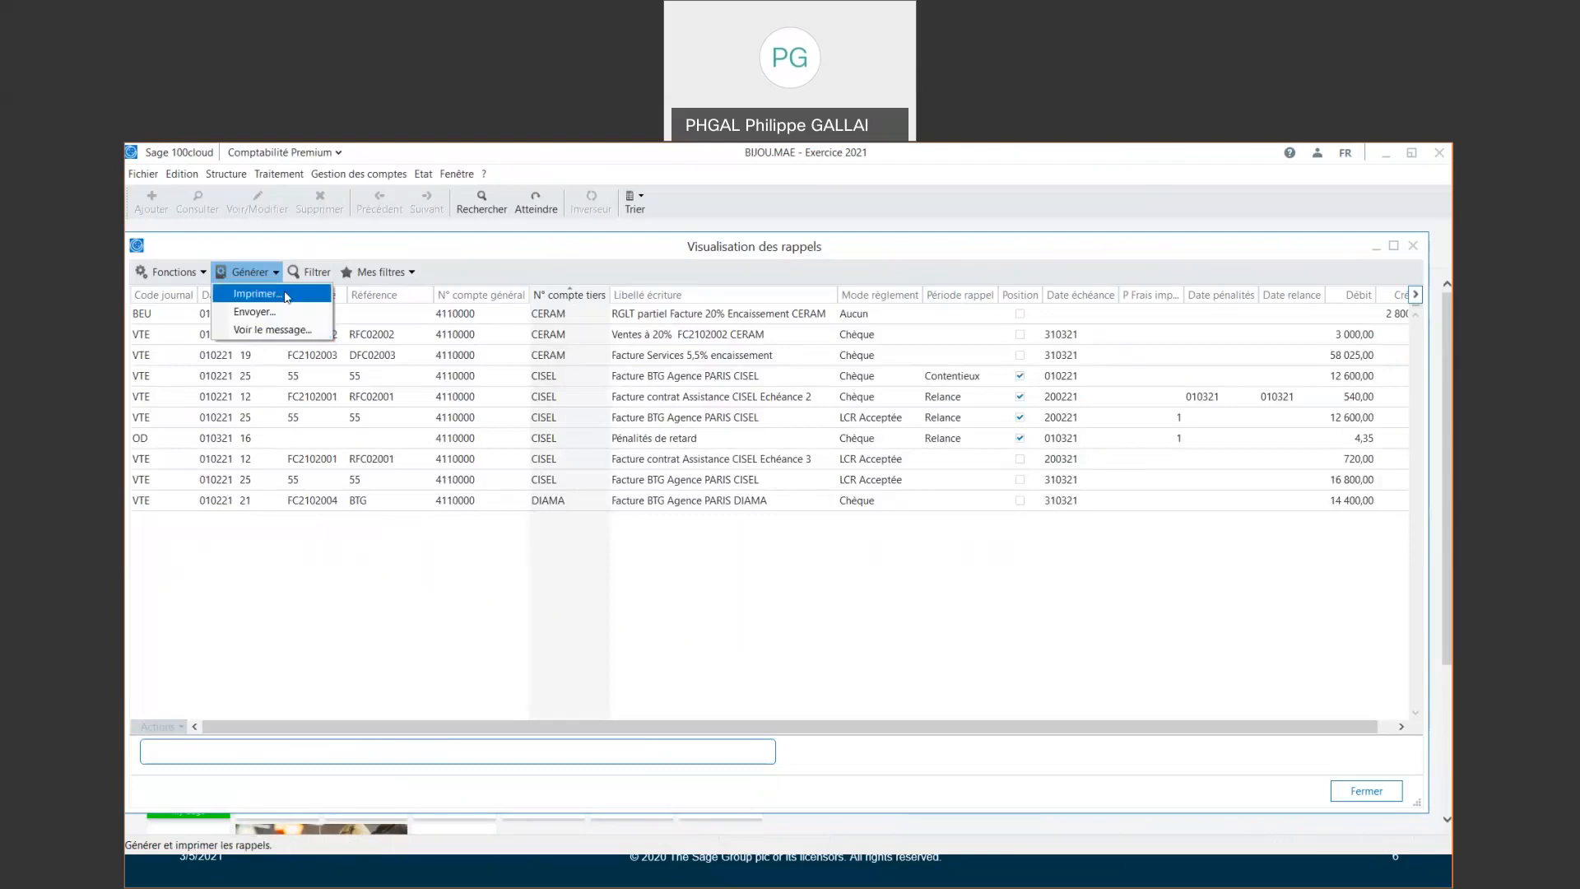
{"action": "left_click", "coordinate": [280, 296]}
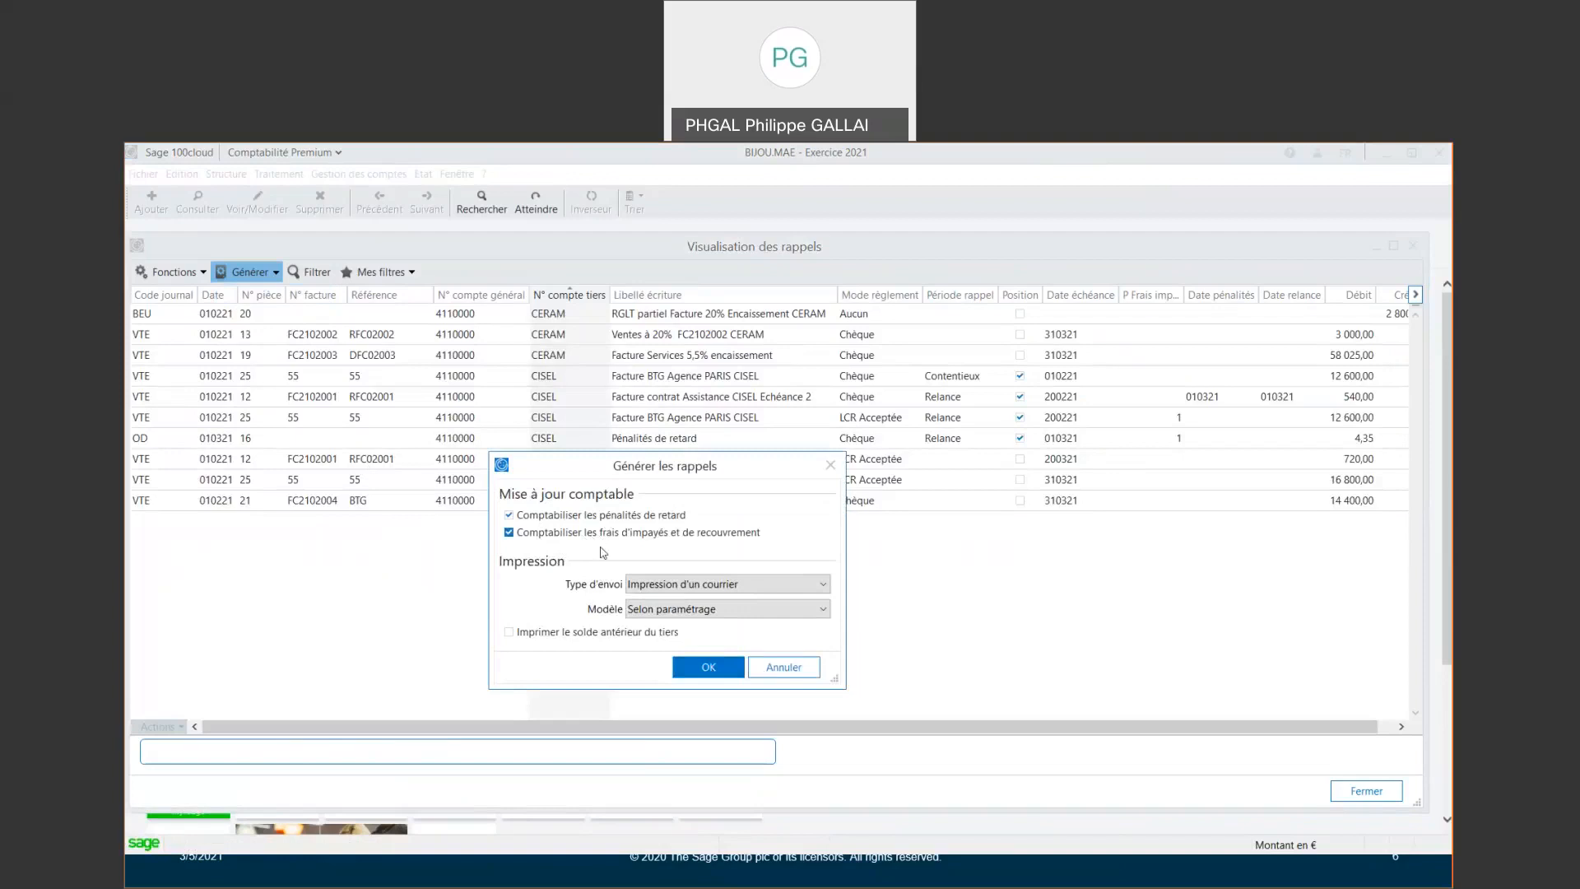
{"action": "left_click", "coordinate": [710, 667]}
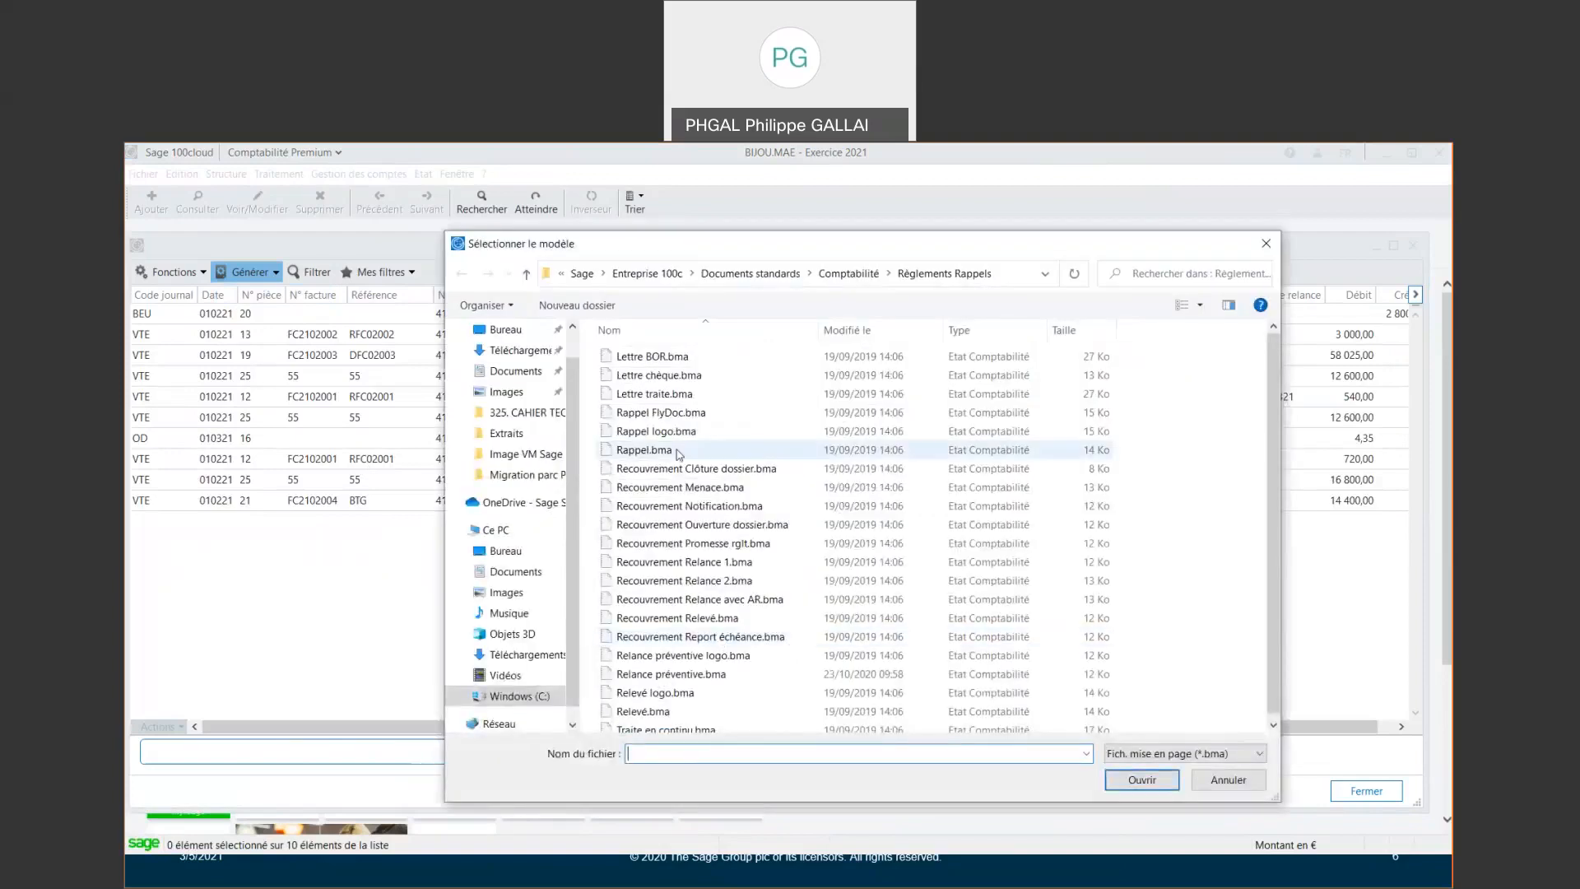
{"action": "left_click", "coordinate": [646, 451]}
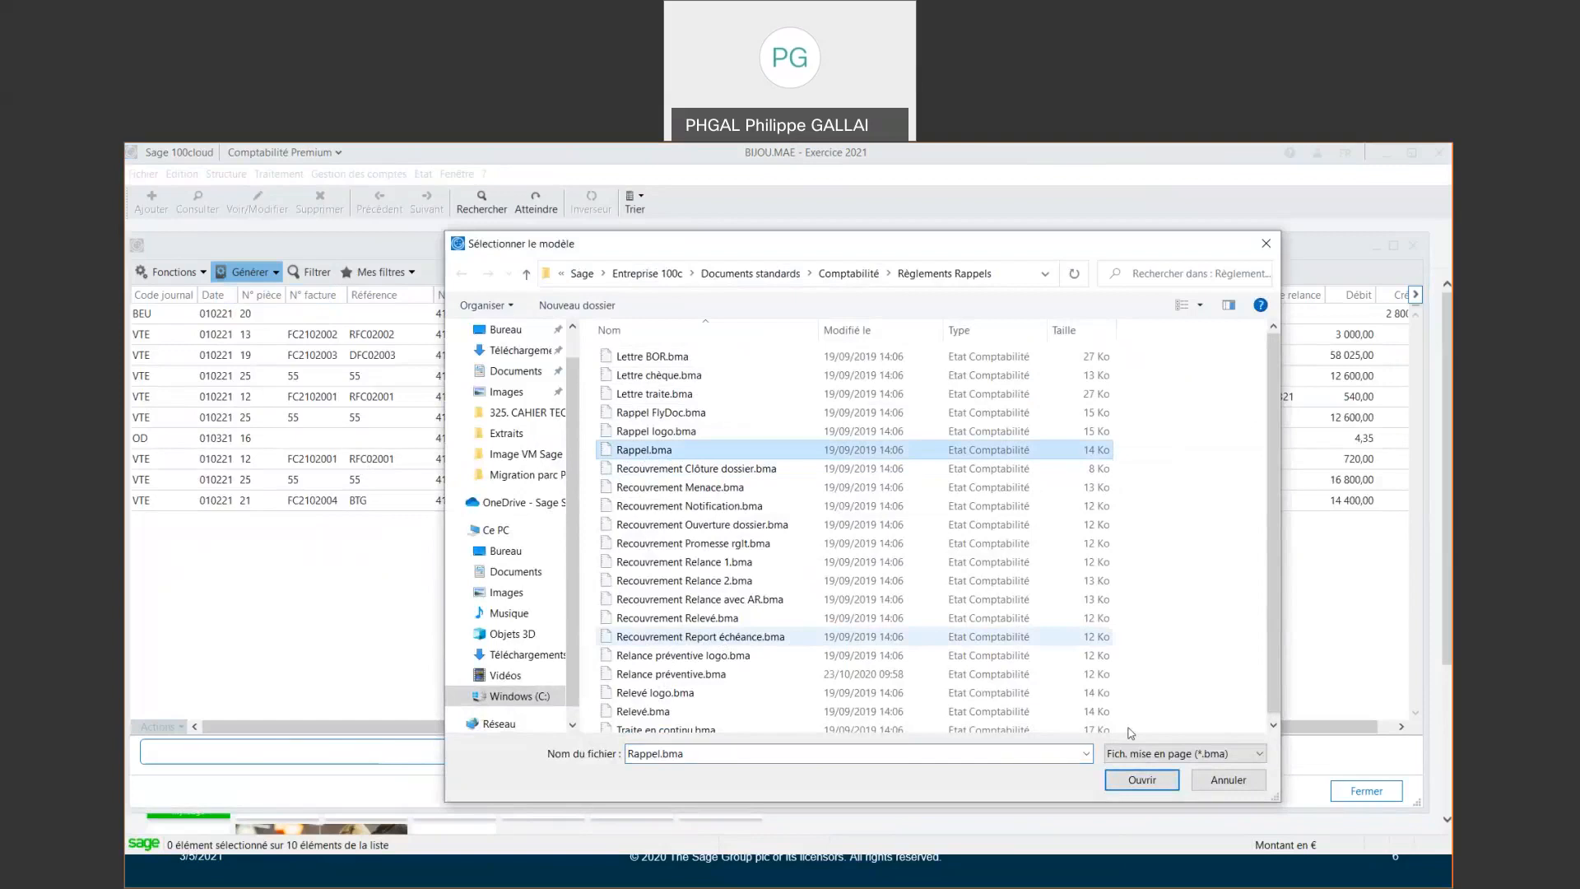
{"action": "left_click", "coordinate": [1142, 780]}
{"action": "left_click", "coordinate": [897, 659]}
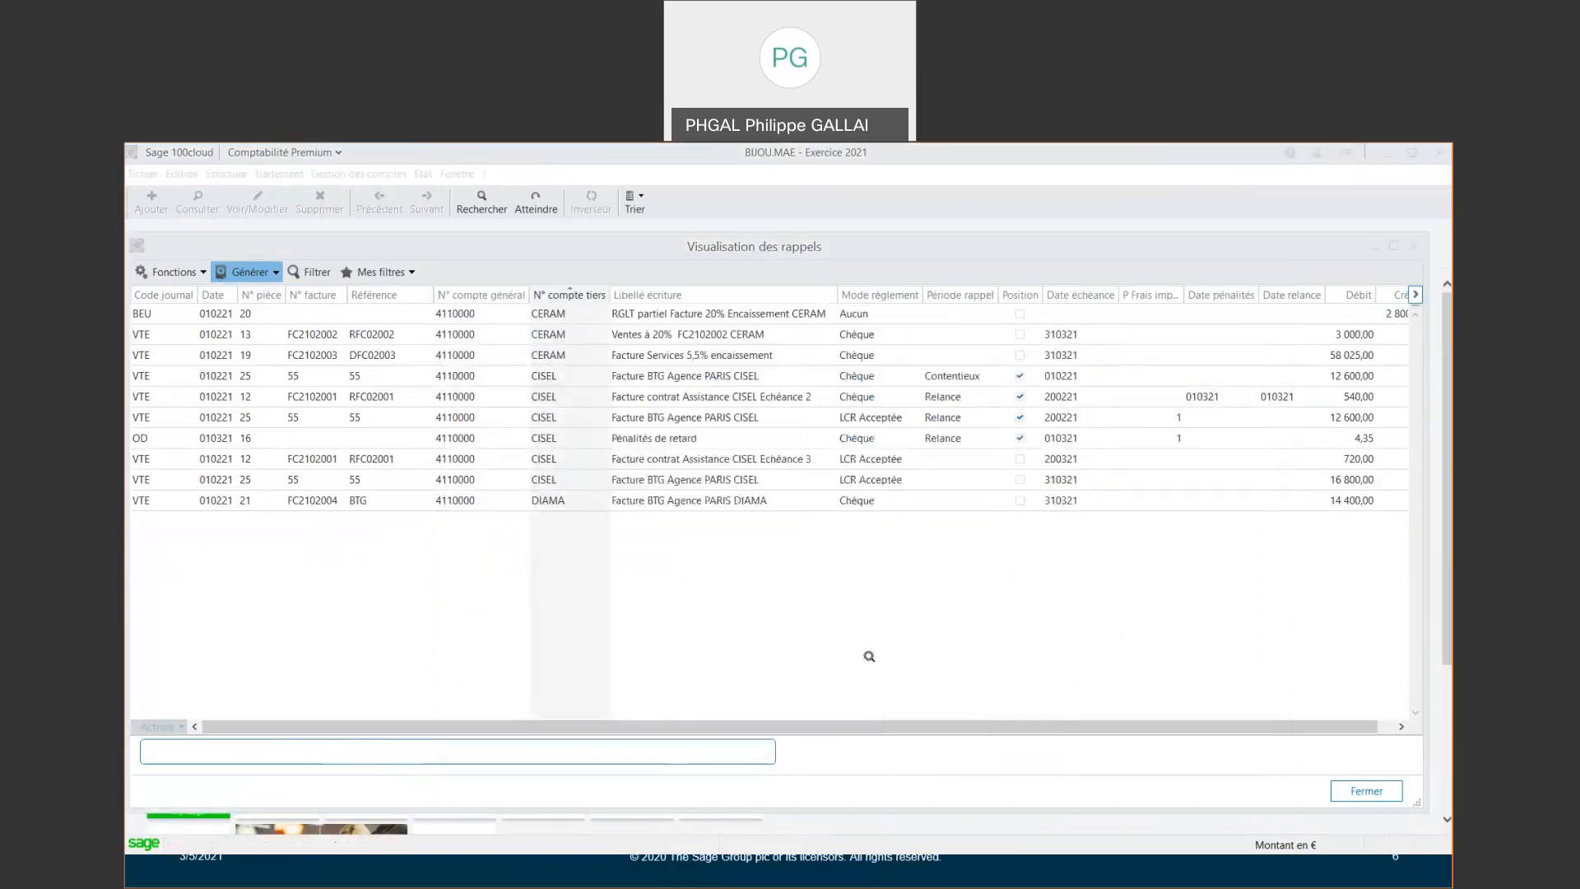
Examine the CISEL reminder letter's unpaid invoices, late penalties and balance due, and close the preview
{"action": "scroll", "coordinate": [809, 621], "scroll_direction": "down", "scroll_amount": 1}
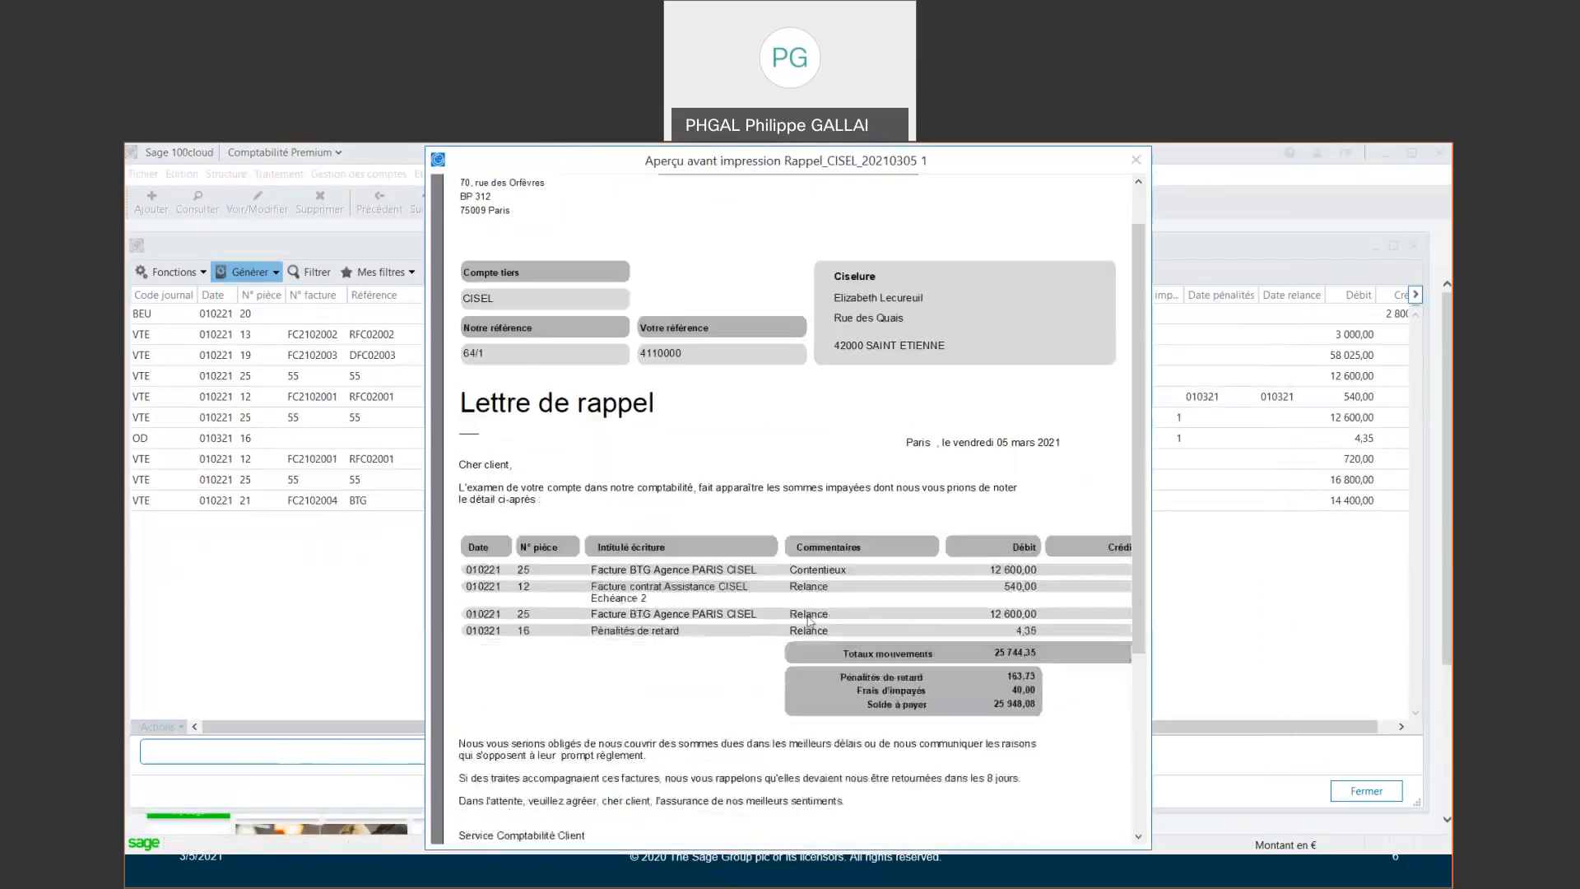
{"action": "scroll", "coordinate": [809, 621], "scroll_direction": "down", "scroll_amount": 1}
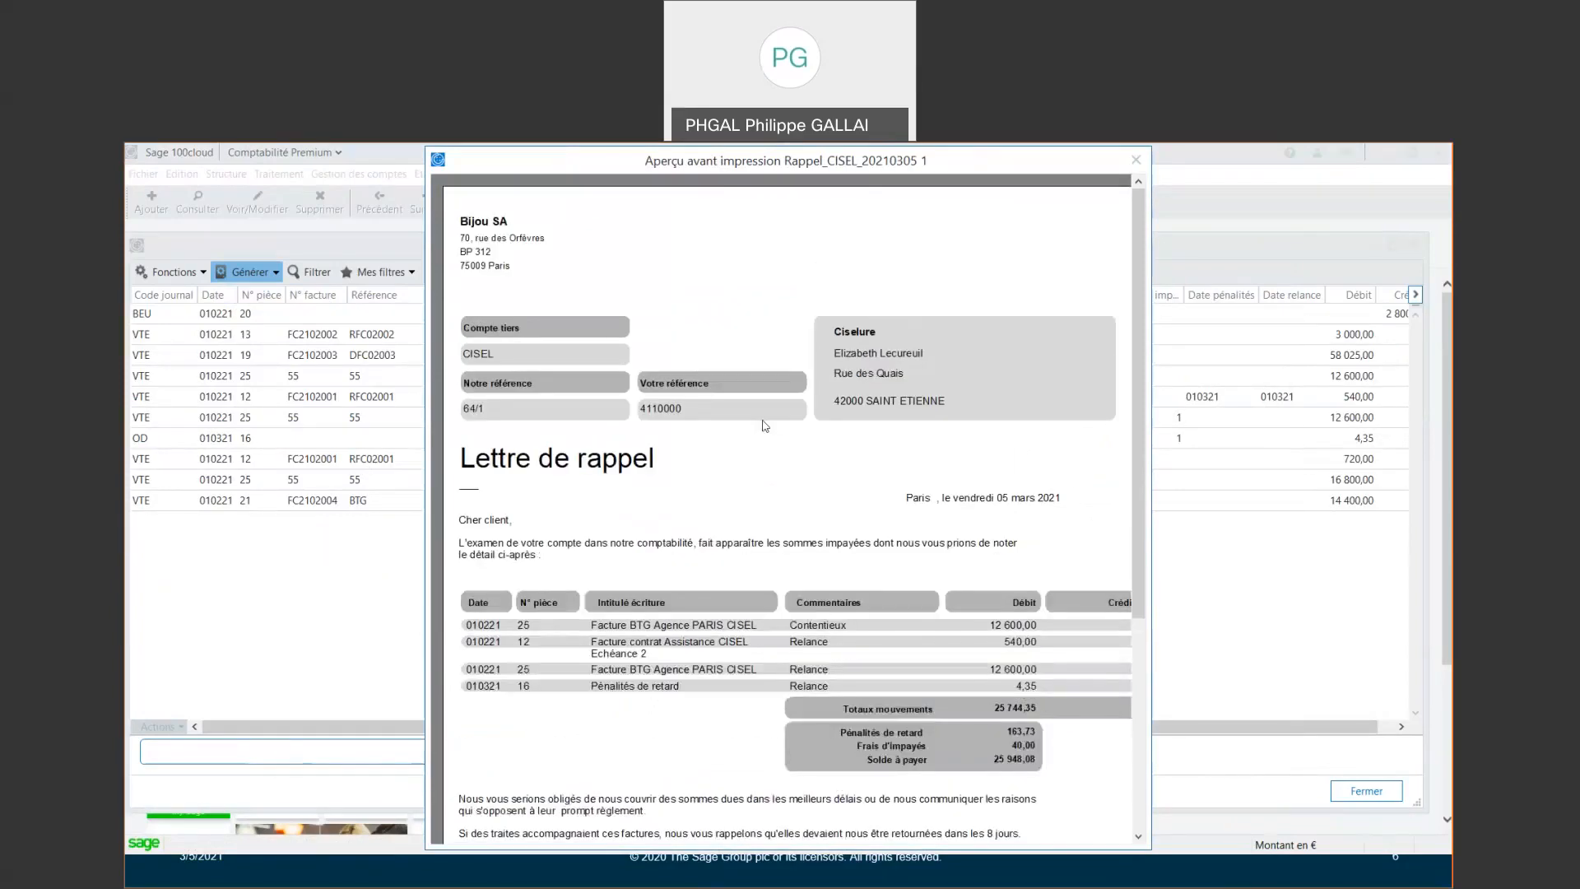
{"action": "scroll", "coordinate": [821, 599], "scroll_direction": "down", "scroll_amount": 1}
{"action": "scroll", "coordinate": [821, 599], "scroll_direction": "down", "scroll_amount": 1}
{"action": "scroll", "coordinate": [819, 599], "scroll_direction": "up", "scroll_amount": 4}
{"action": "left_click", "coordinate": [1139, 162]}
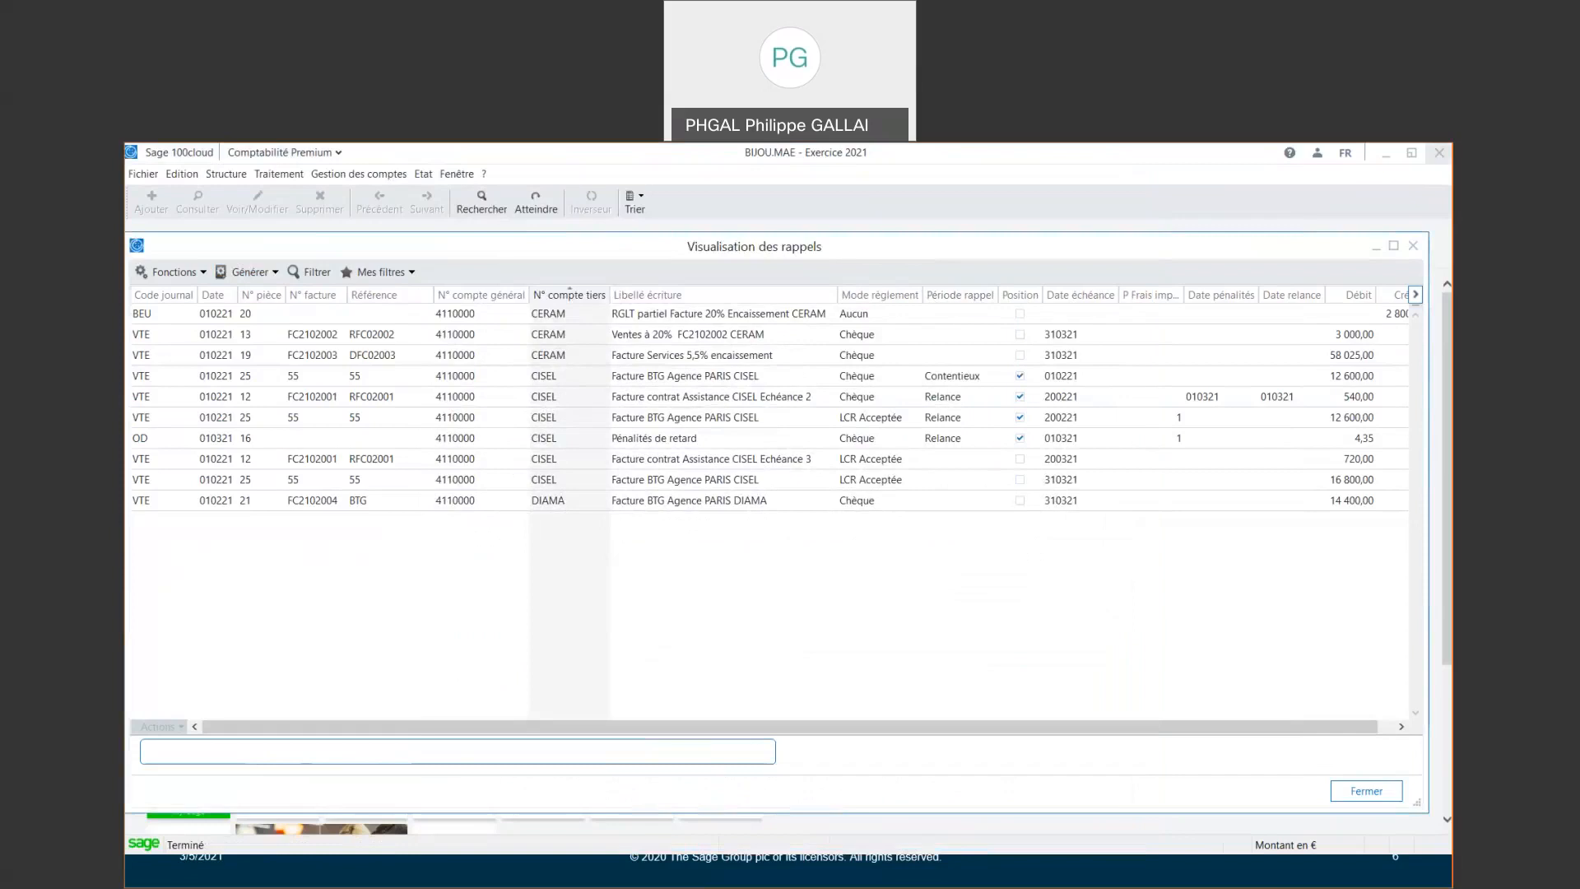
Close the reminders list and open the févr.21 Banque Européenne Ltd journal from the open journals
{"action": "left_click", "coordinate": [1414, 247]}
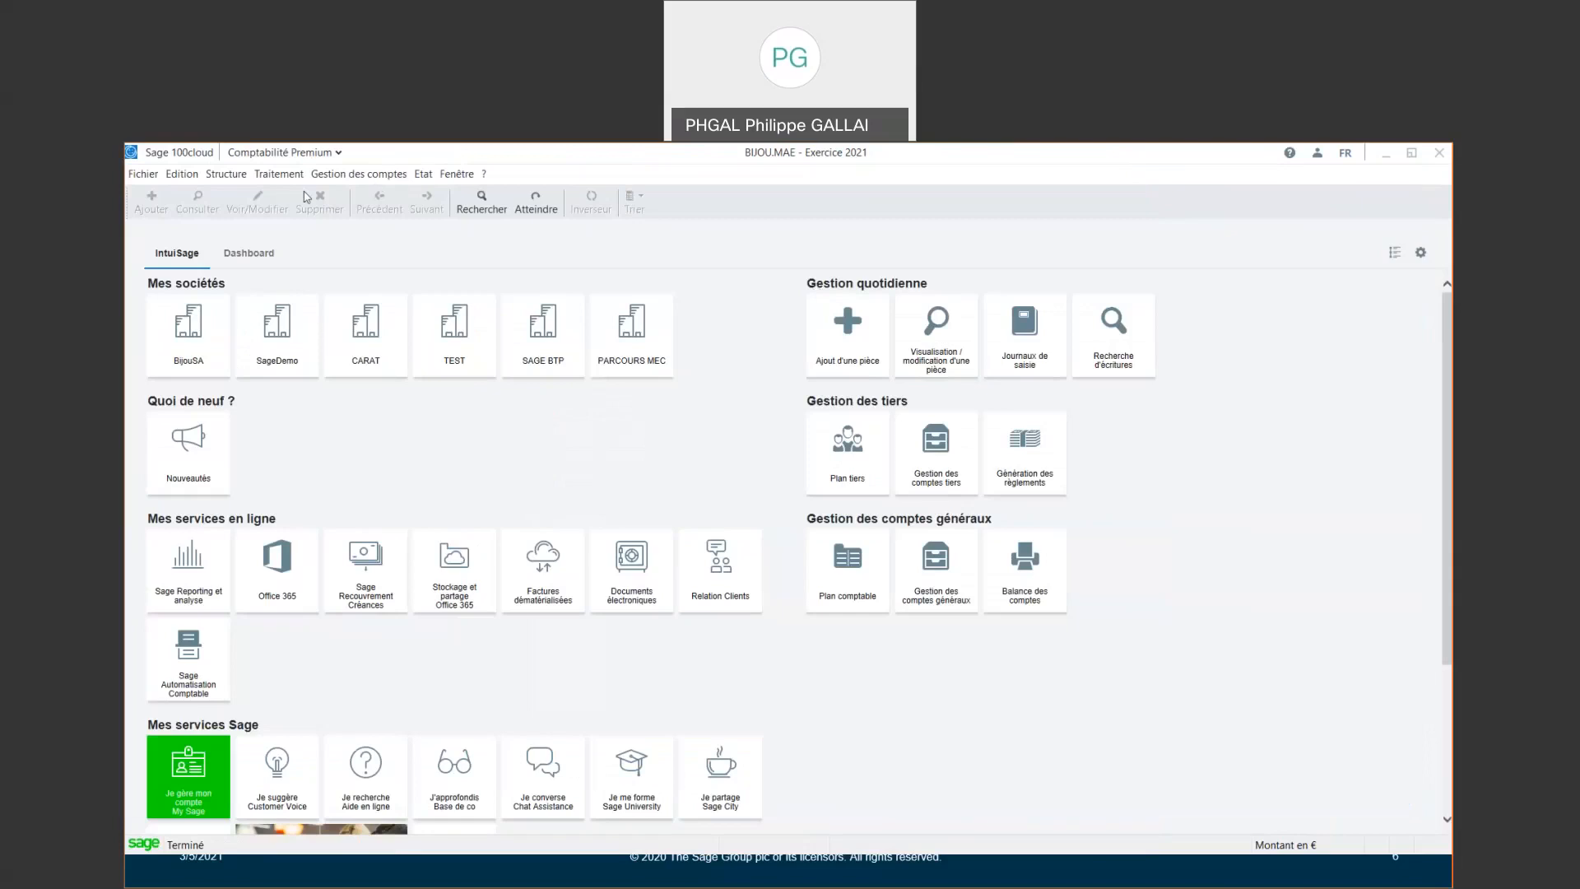
{"action": "left_click", "coordinate": [279, 174]}
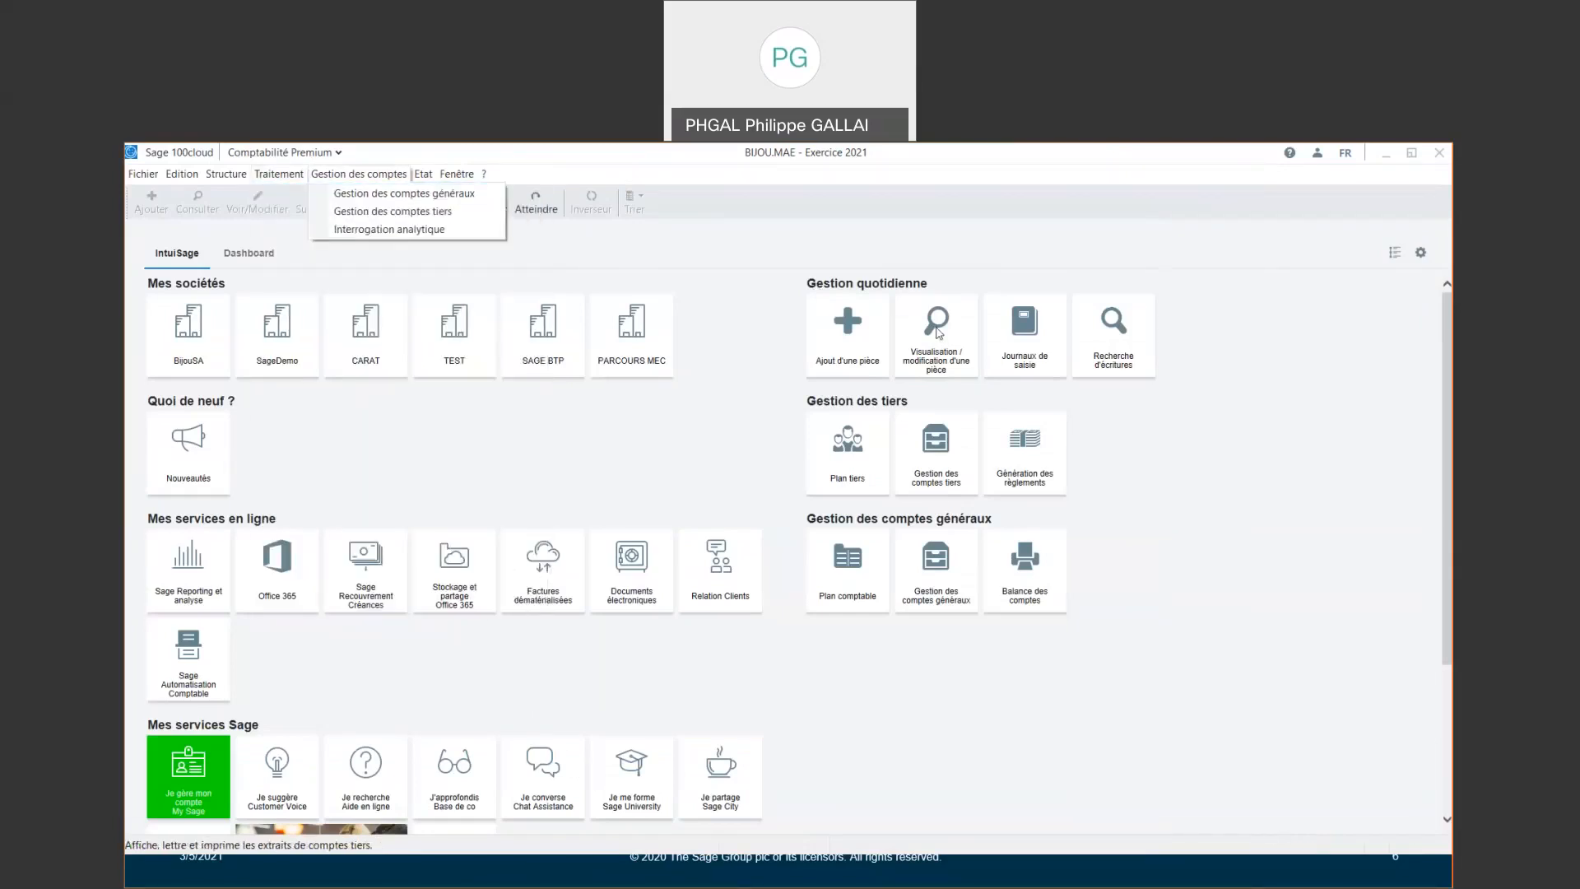
{"action": "left_click", "coordinate": [1023, 332]}
{"action": "left_click", "coordinate": [247, 300]}
{"action": "double_click", "coordinate": [558, 406]}
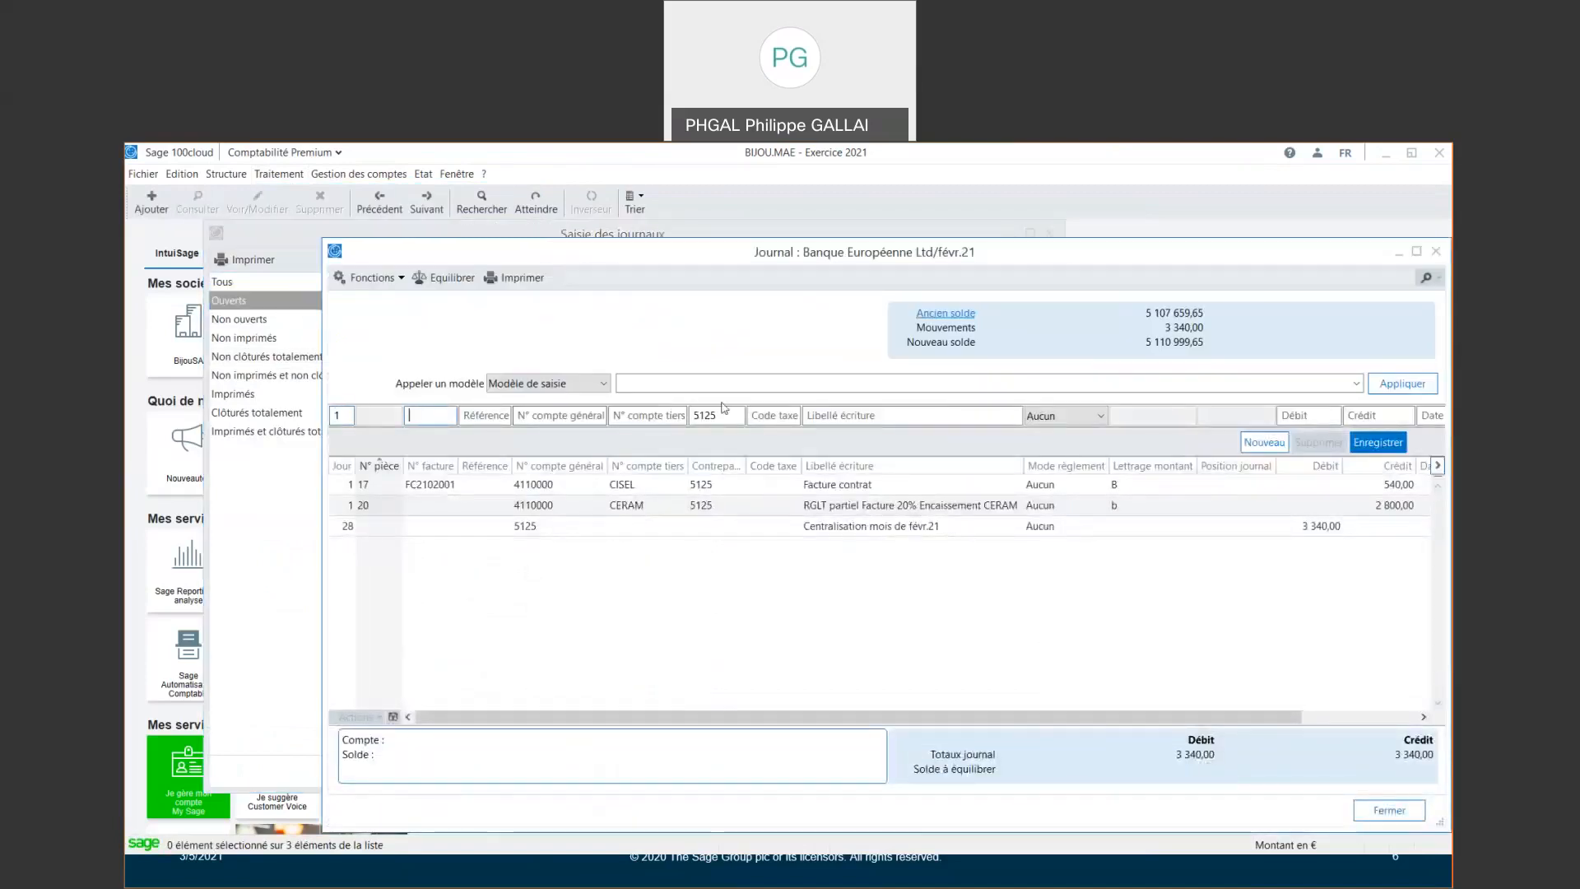
Record a 20000 credit for customer CISEL with invoice number and reference 55, using counterpart account 5125
{"action": "type", "text": "55"}
{"action": "key", "text": "Tab"}
{"action": "key", "text": "Tab"}
{"action": "key", "text": "Tab"}
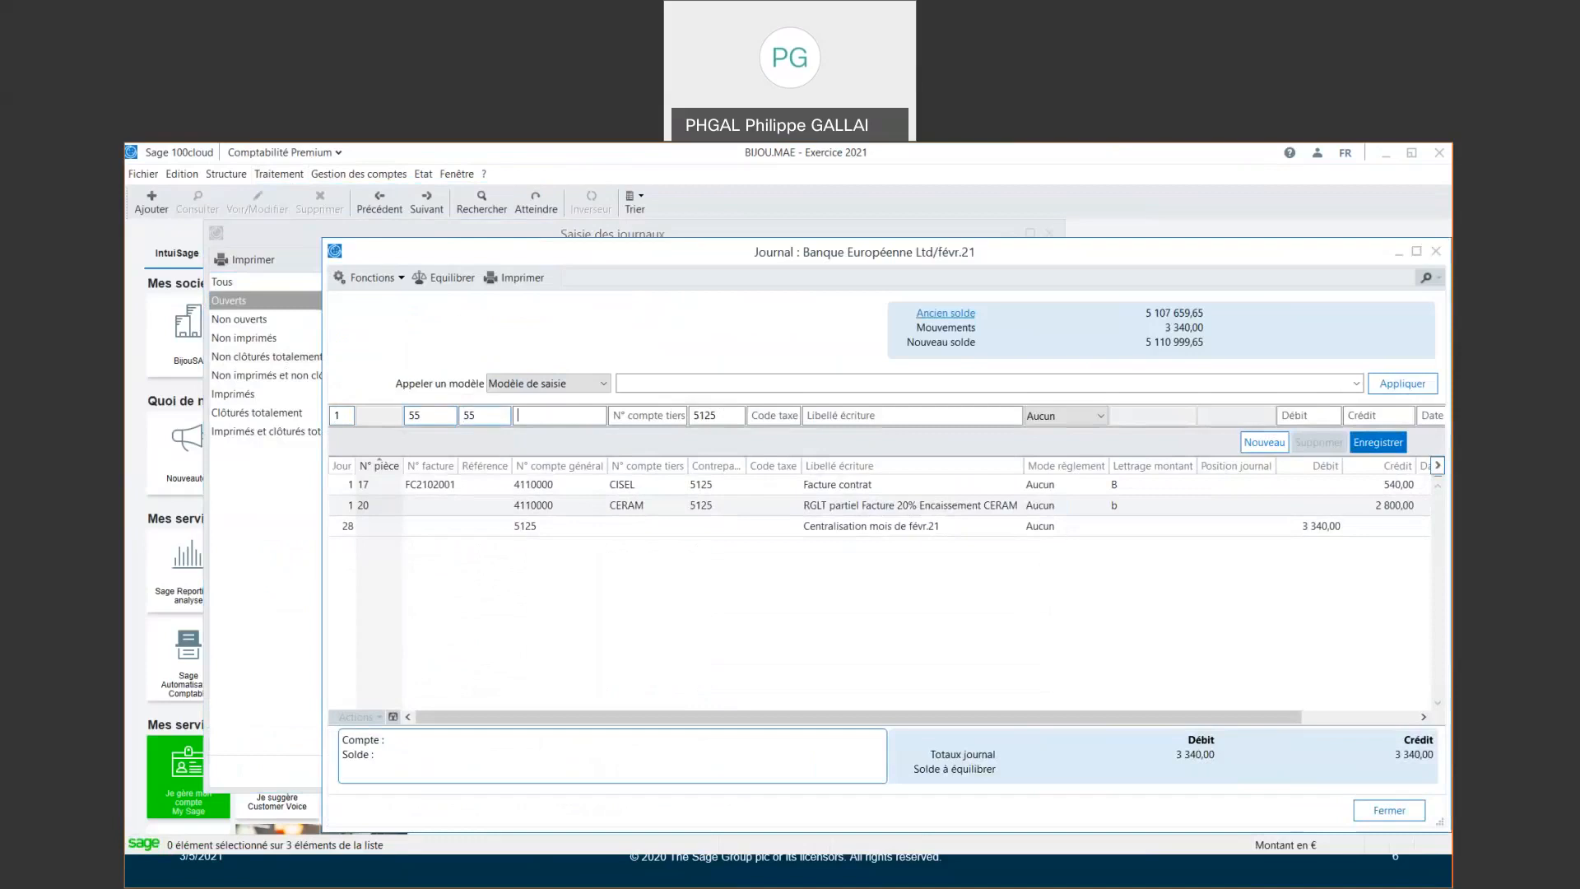
{"action": "type", "text": "CISEL"}
{"action": "key", "text": "Tab"}
{"action": "key", "text": "Tab"}
{"action": "key", "text": "Tab"}
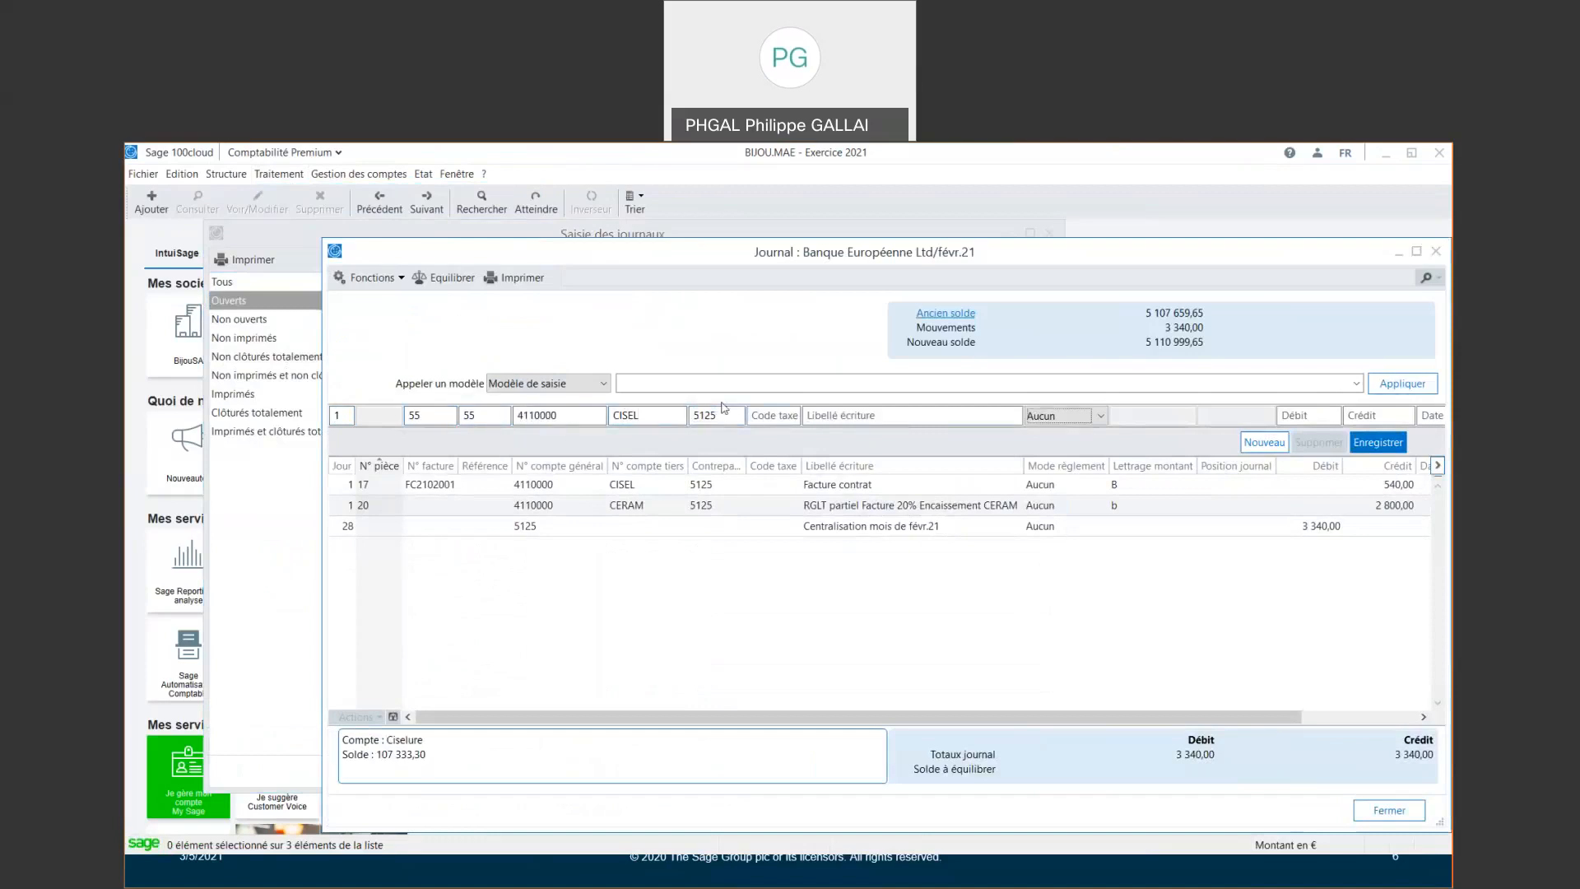
{"action": "key", "text": "Tab"}
{"action": "key", "text": "Tab"}
{"action": "type", "text": "20000"}
{"action": "key", "text": "Return"}
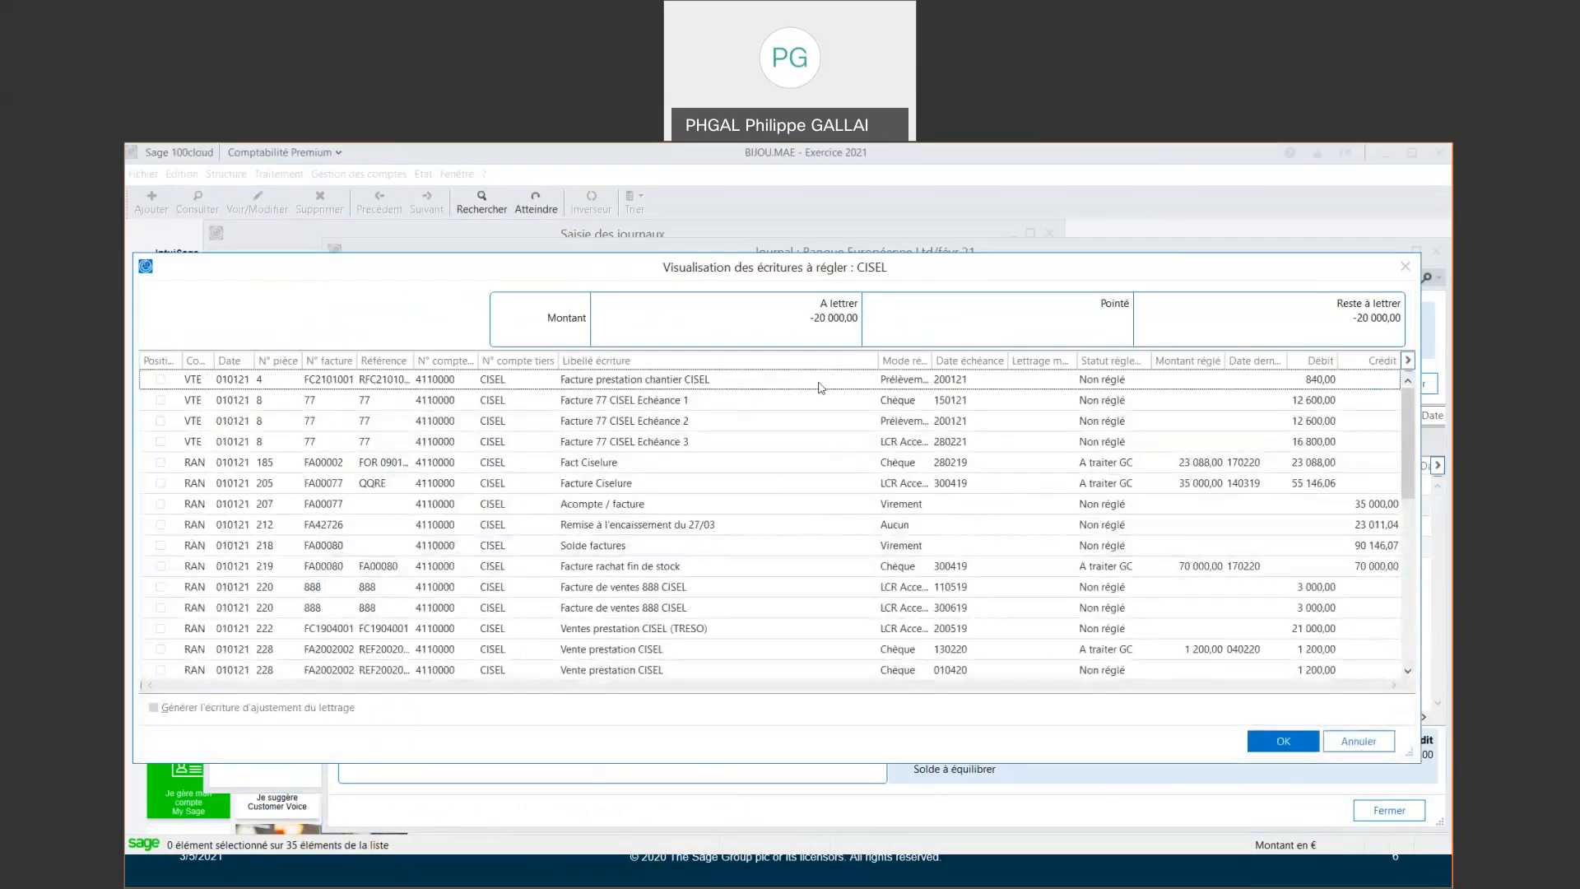
Match the CISEL receipt to the Facture BTG Agence PARIS CISEL instalment due 010221, and close the bank journal
{"action": "scroll", "coordinate": [751, 468], "scroll_direction": "down", "scroll_amount": 2}
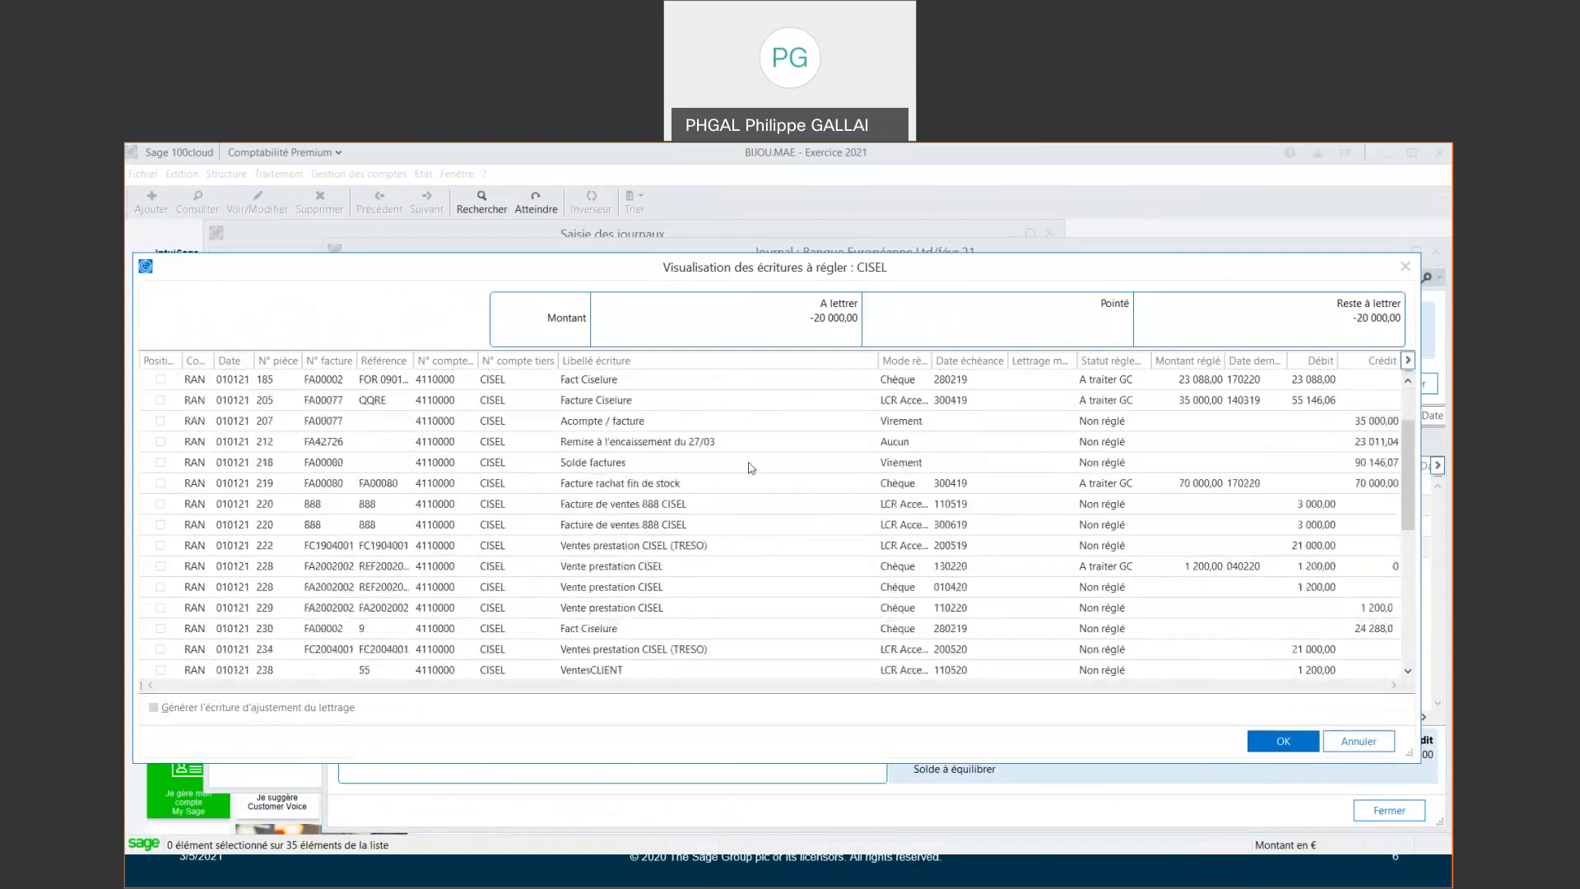
{"action": "scroll", "coordinate": [751, 468], "scroll_direction": "down", "scroll_amount": 3}
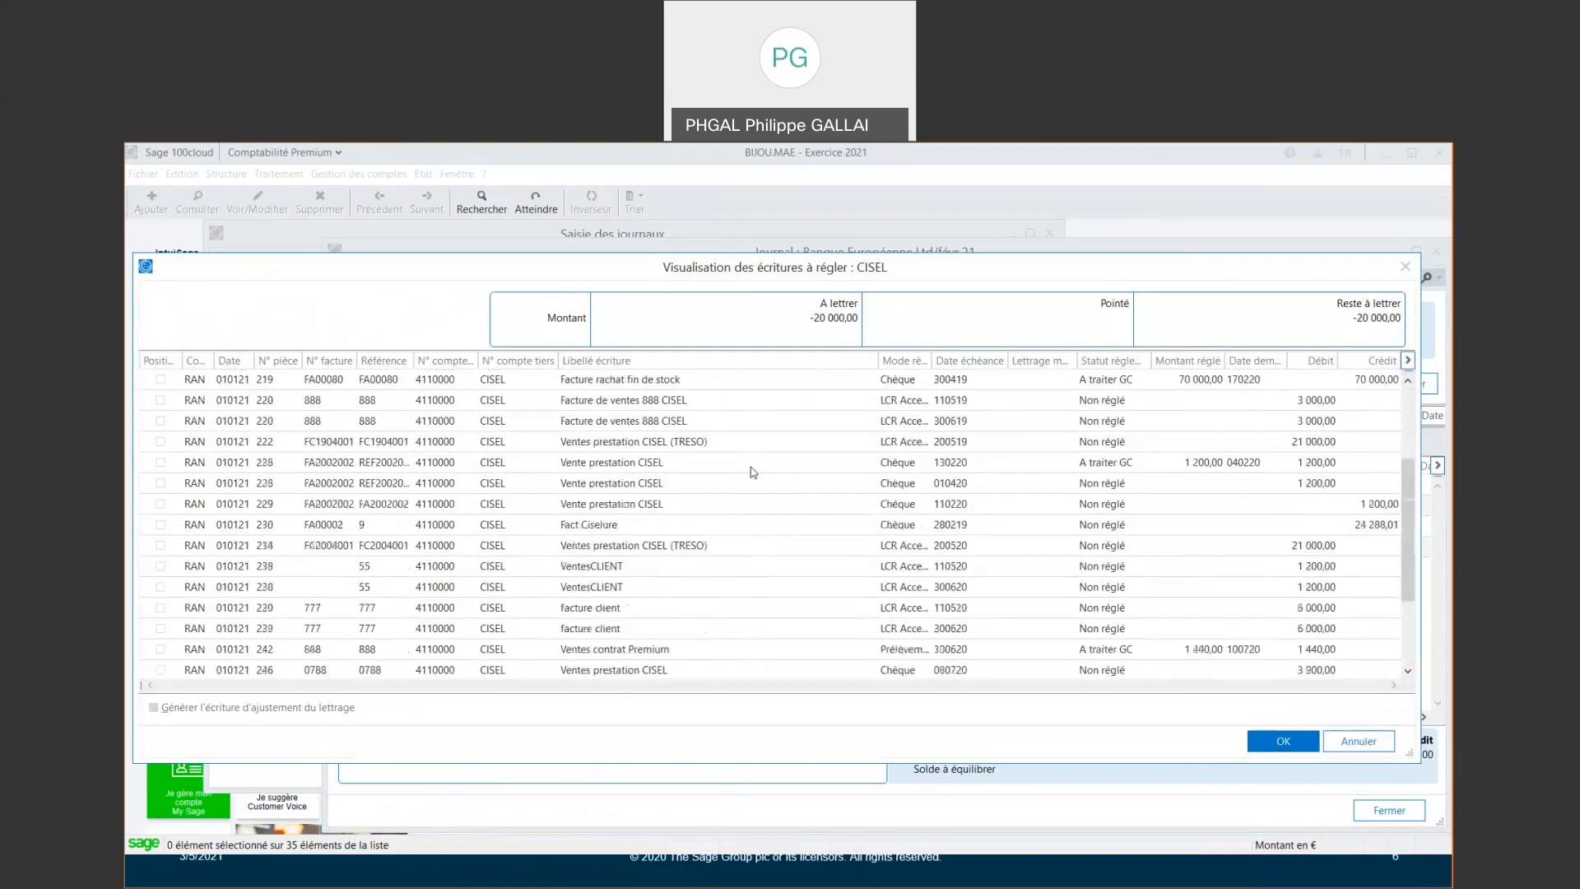
{"action": "scroll", "coordinate": [752, 472], "scroll_direction": "up", "scroll_amount": 5}
{"action": "left_click", "coordinate": [681, 510]}
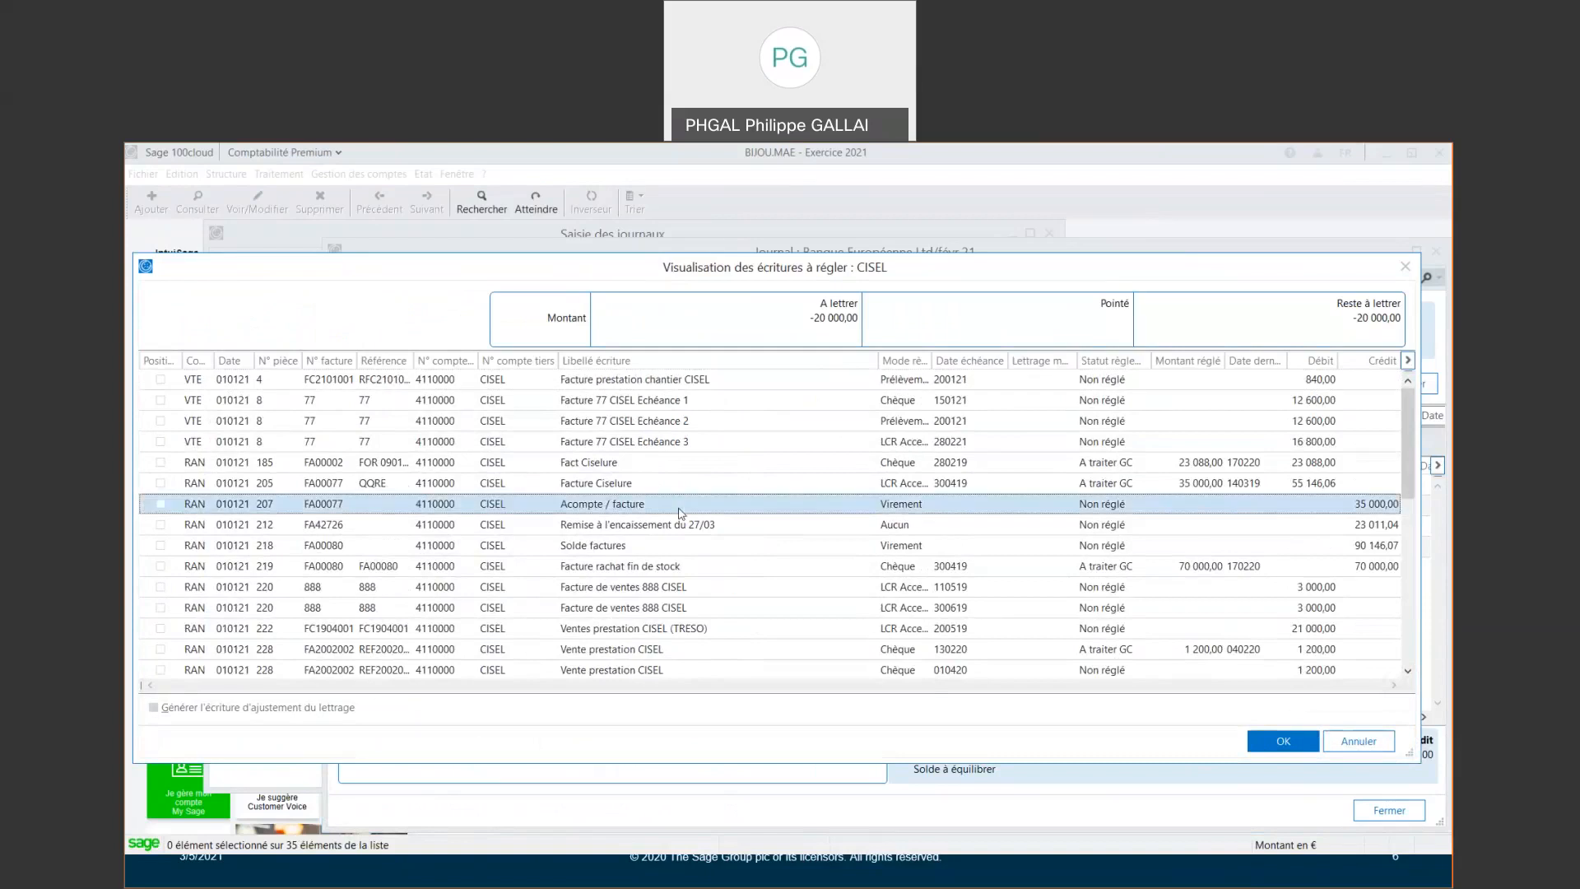
{"action": "scroll", "coordinate": [647, 479], "scroll_direction": "down", "scroll_amount": 5}
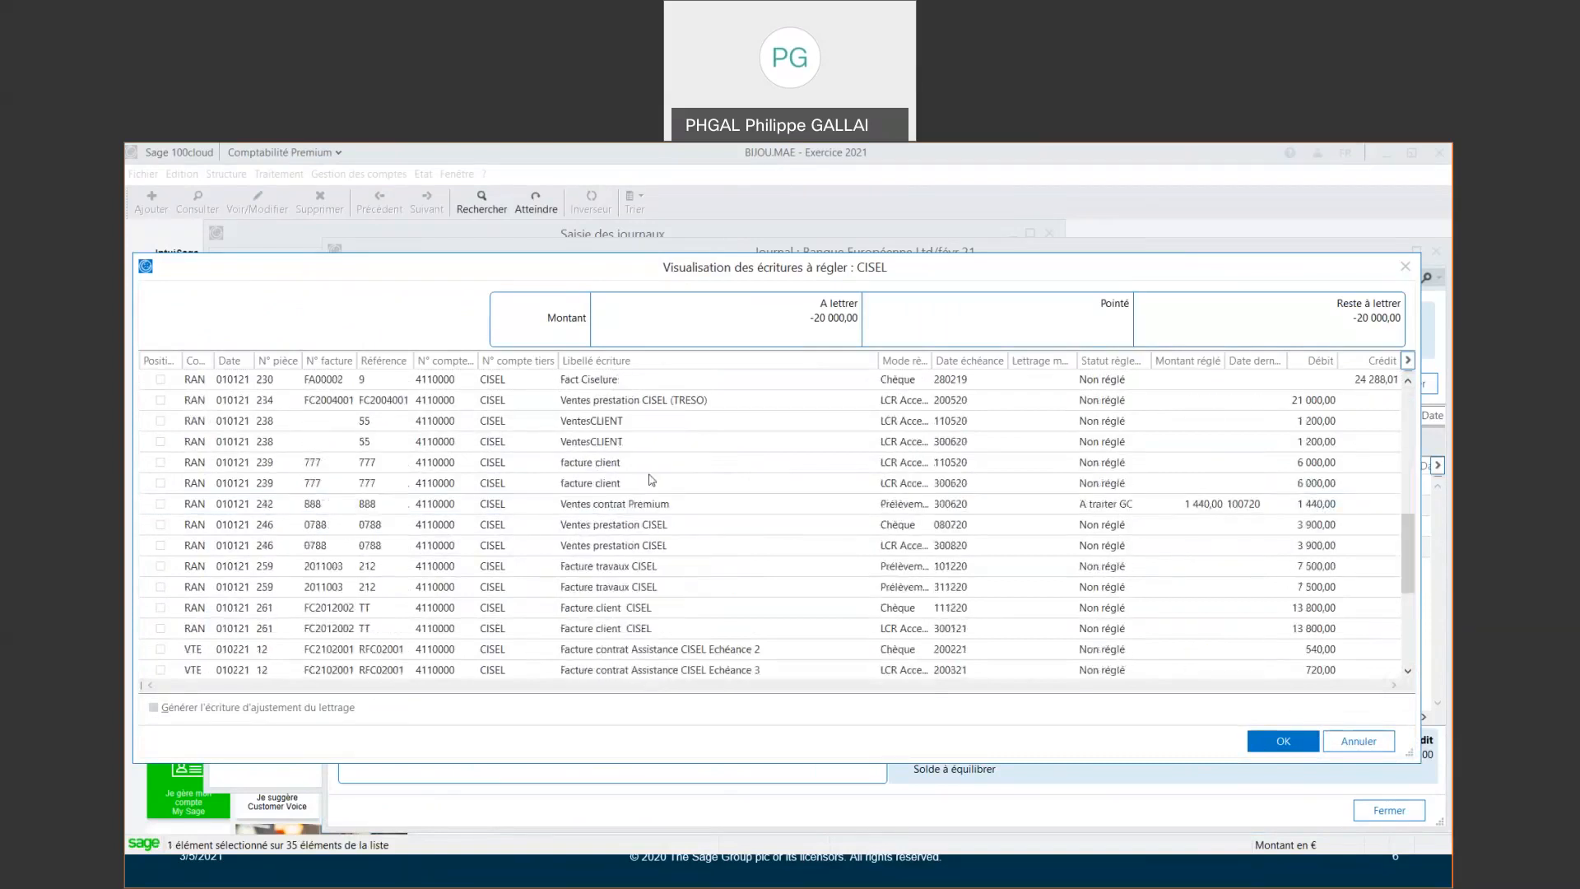
{"action": "scroll", "coordinate": [652, 480], "scroll_direction": "down", "scroll_amount": 2}
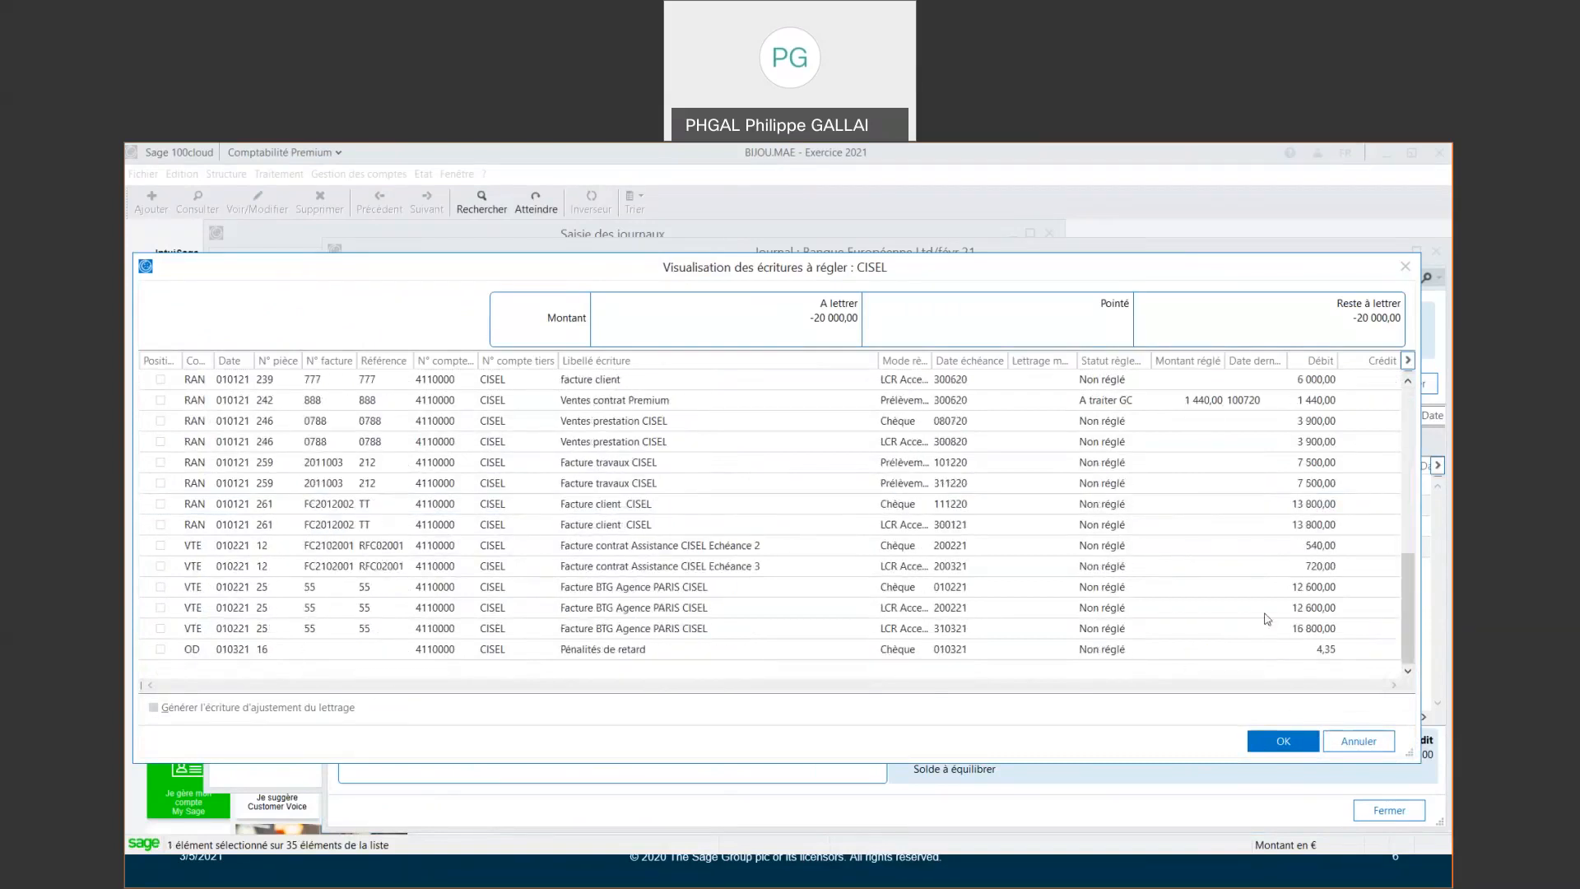
{"action": "left_click", "coordinate": [1311, 587]}
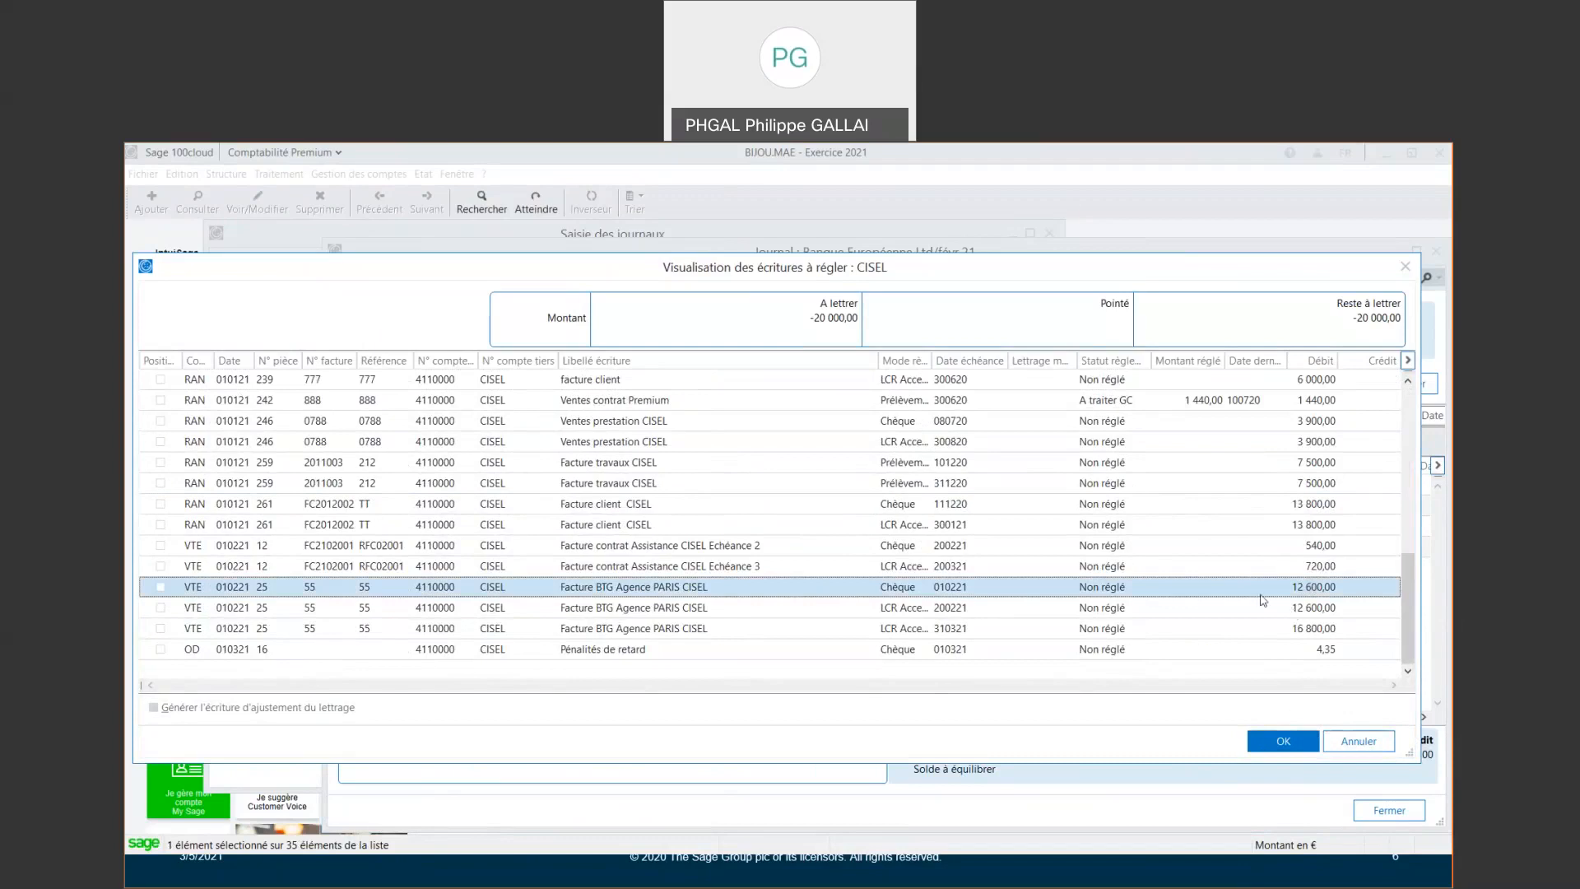
{"action": "left_click", "coordinate": [160, 587]}
{"action": "left_click", "coordinate": [1282, 741]}
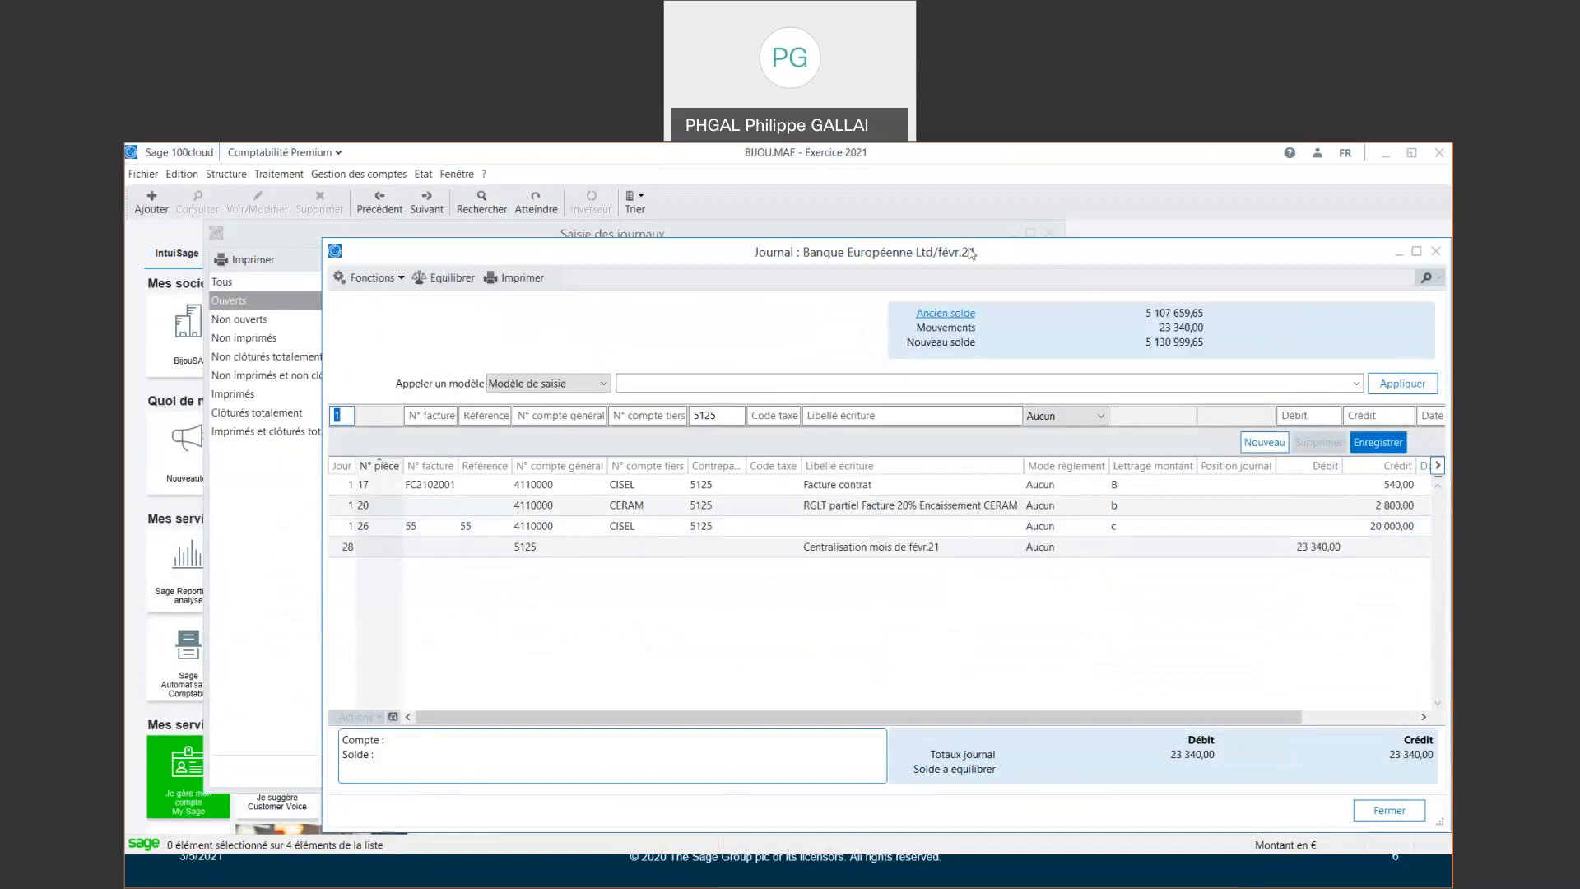
{"action": "left_click_drag", "start_coordinate": [1057, 257], "coordinate": [972, 253]}
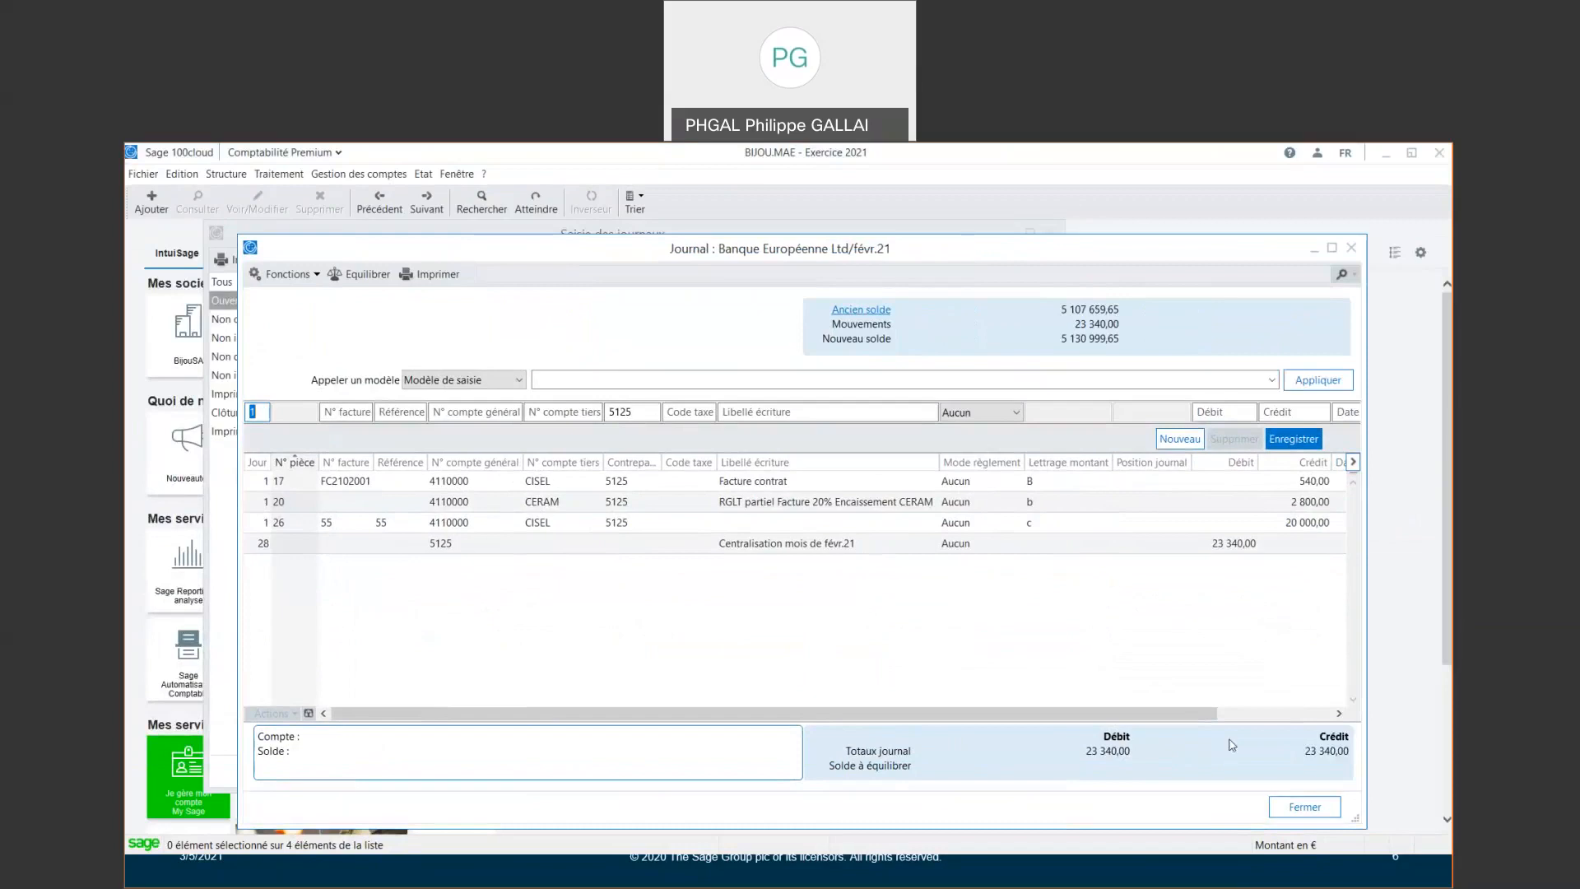
{"action": "left_click", "coordinate": [1309, 809]}
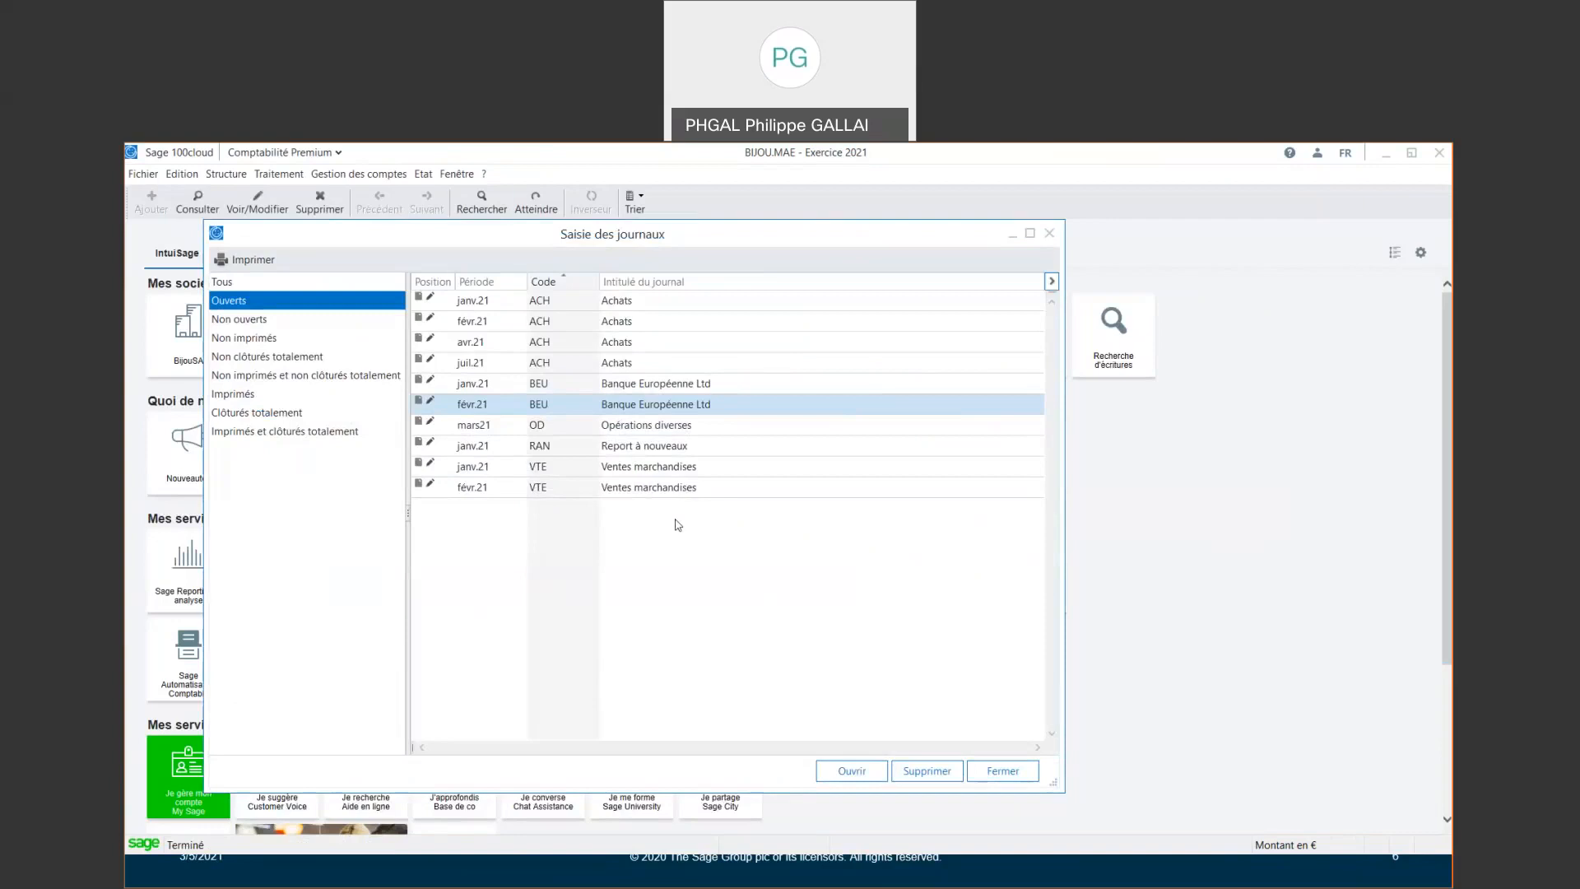
Switch to Moyens de paiement and connect to bijou.mdp as <Administrateur>
{"action": "left_click", "coordinate": [309, 154]}
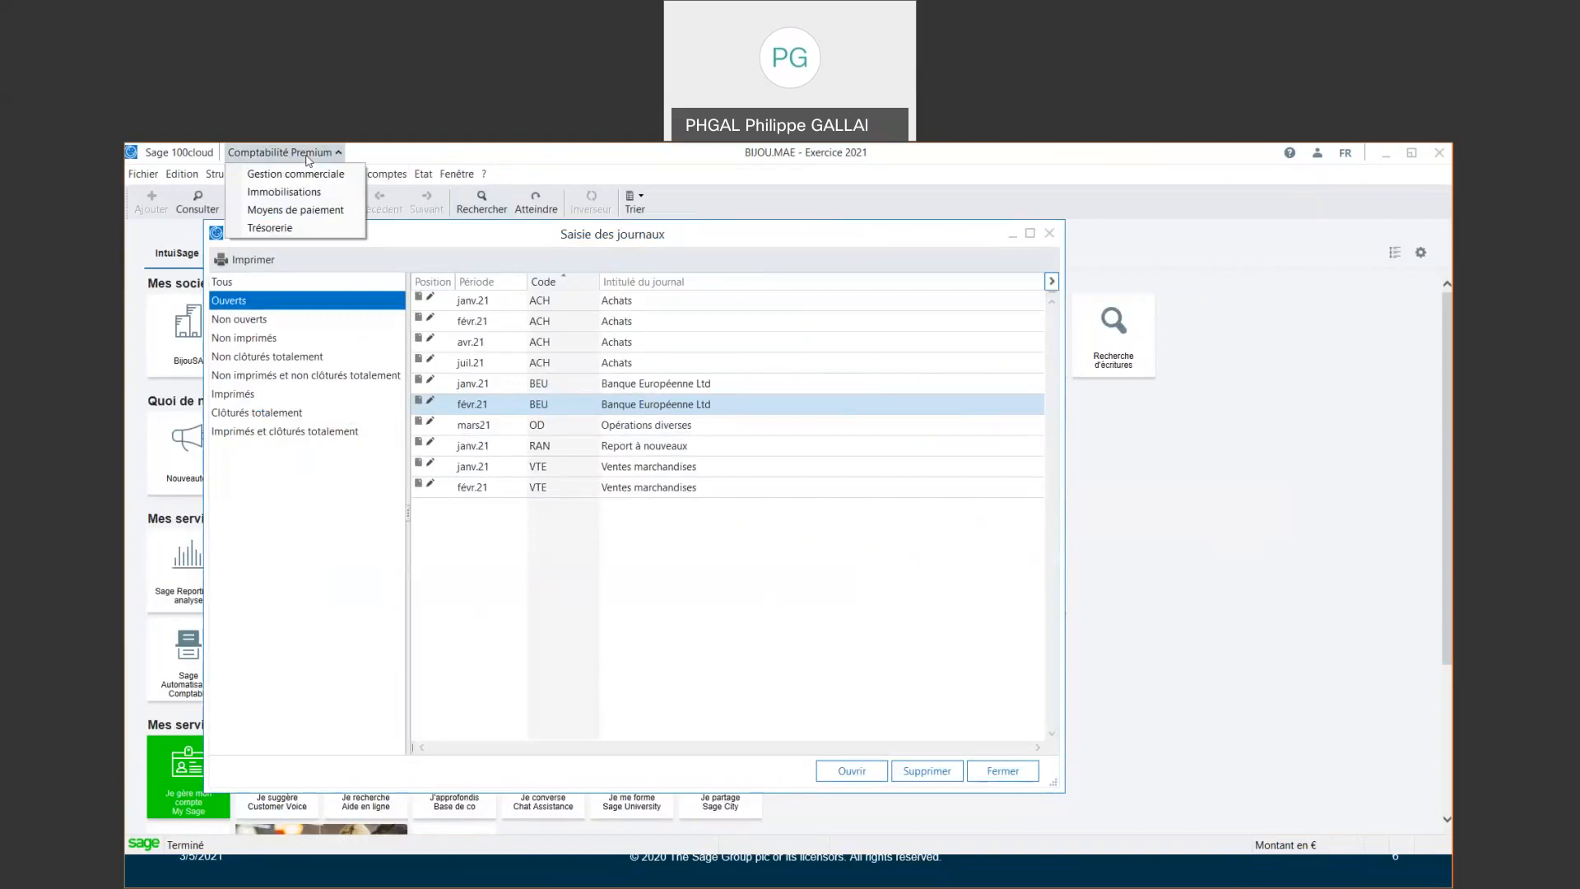
{"action": "left_click", "coordinate": [293, 212]}
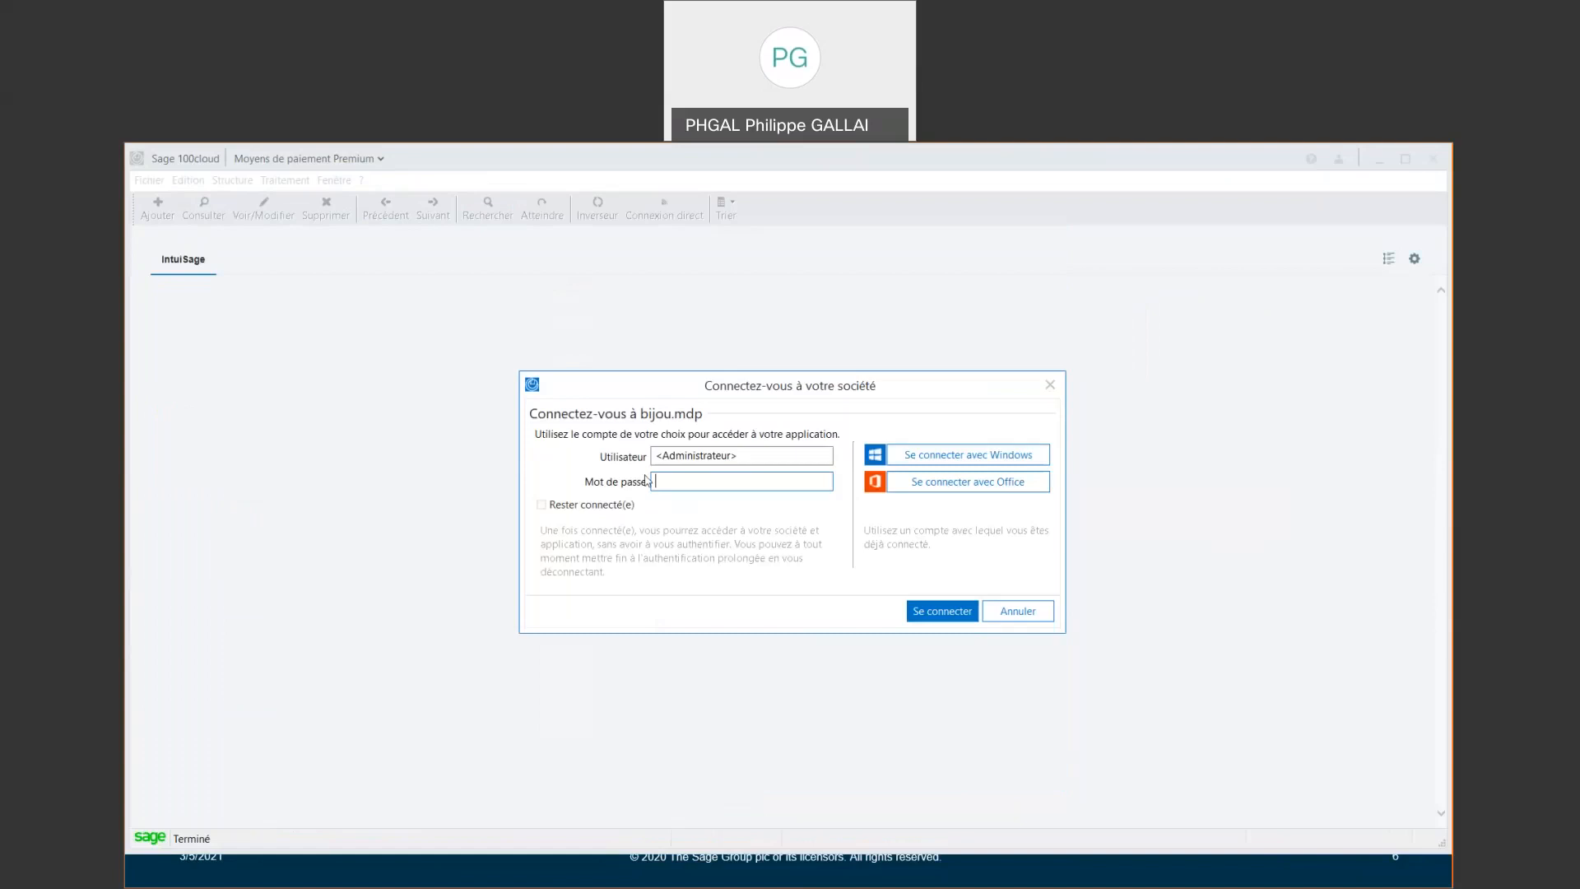
{"action": "left_click", "coordinate": [943, 610]}
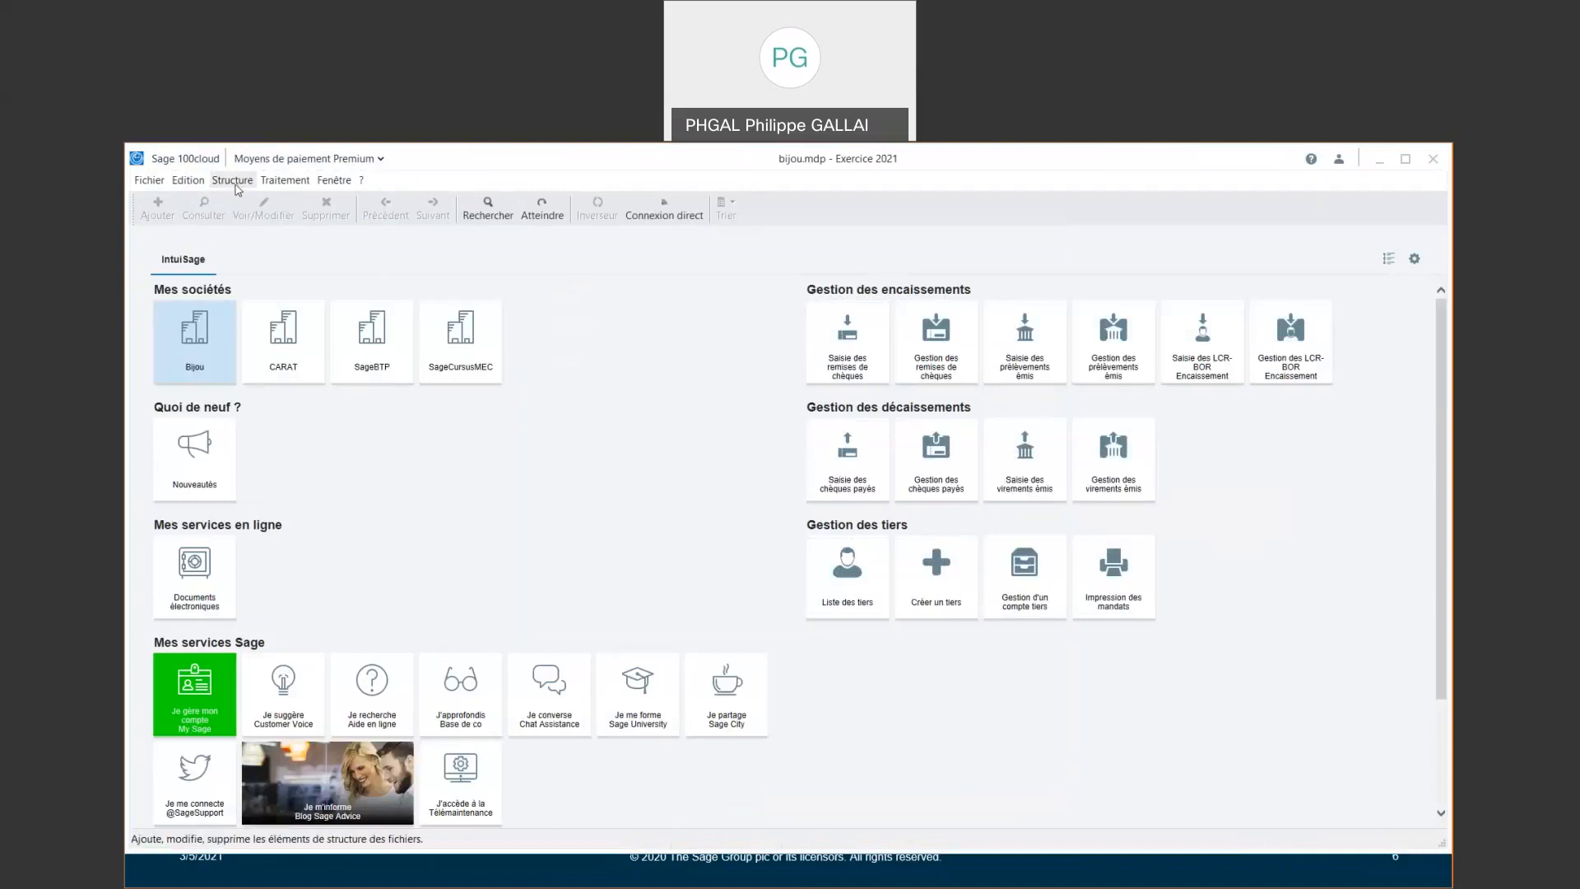
Check the payment conditions of customer CARAT SARL in the third-party list, and close both windows
{"action": "left_click", "coordinate": [236, 182]}
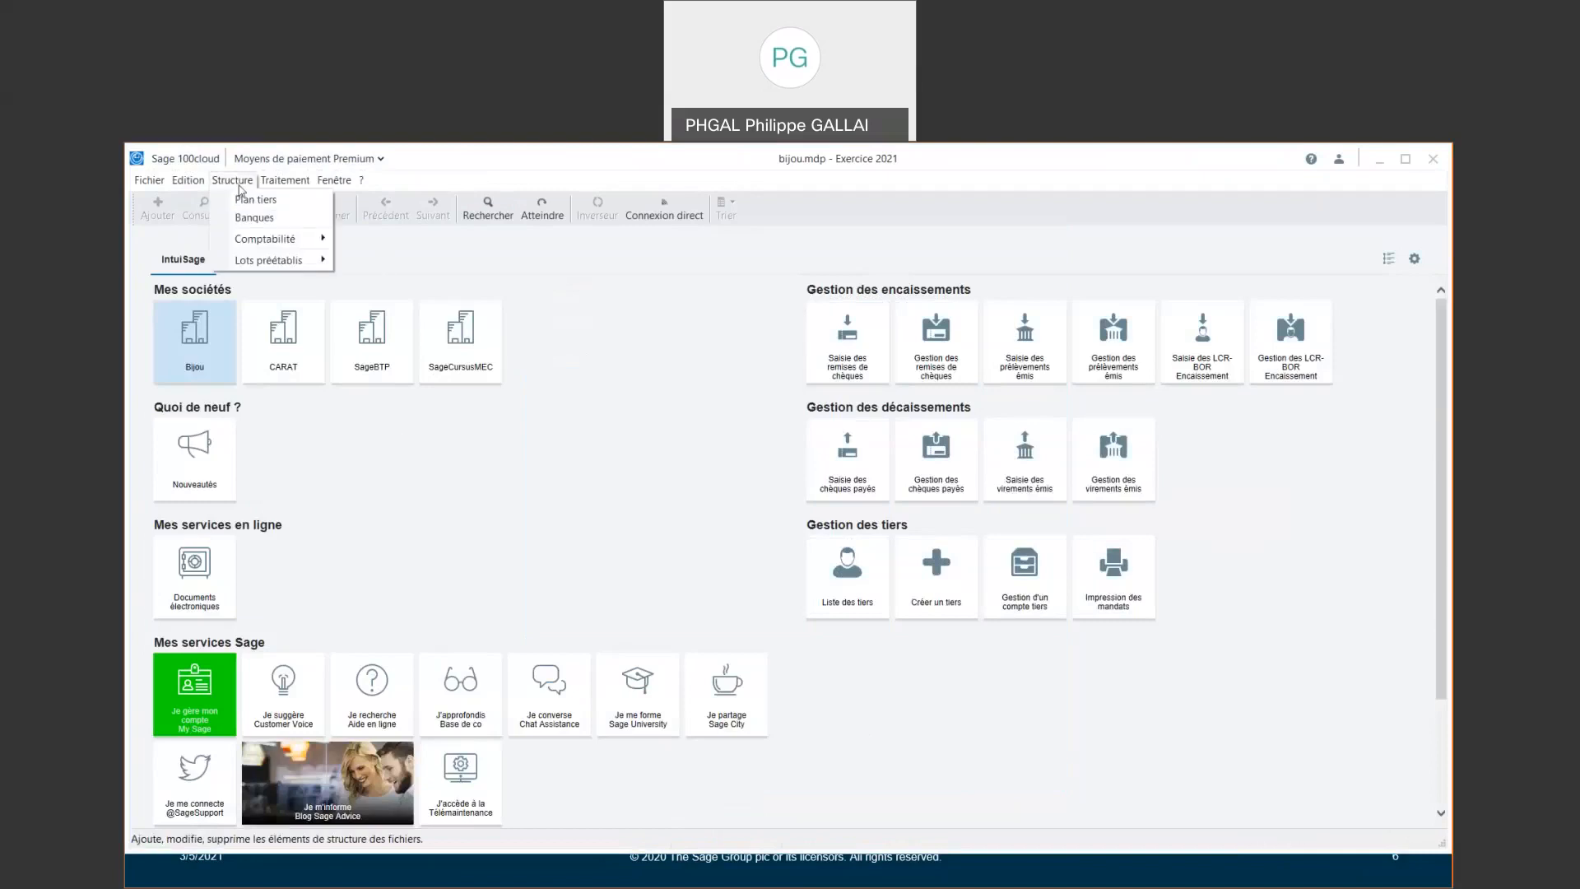
{"action": "left_click", "coordinate": [255, 199]}
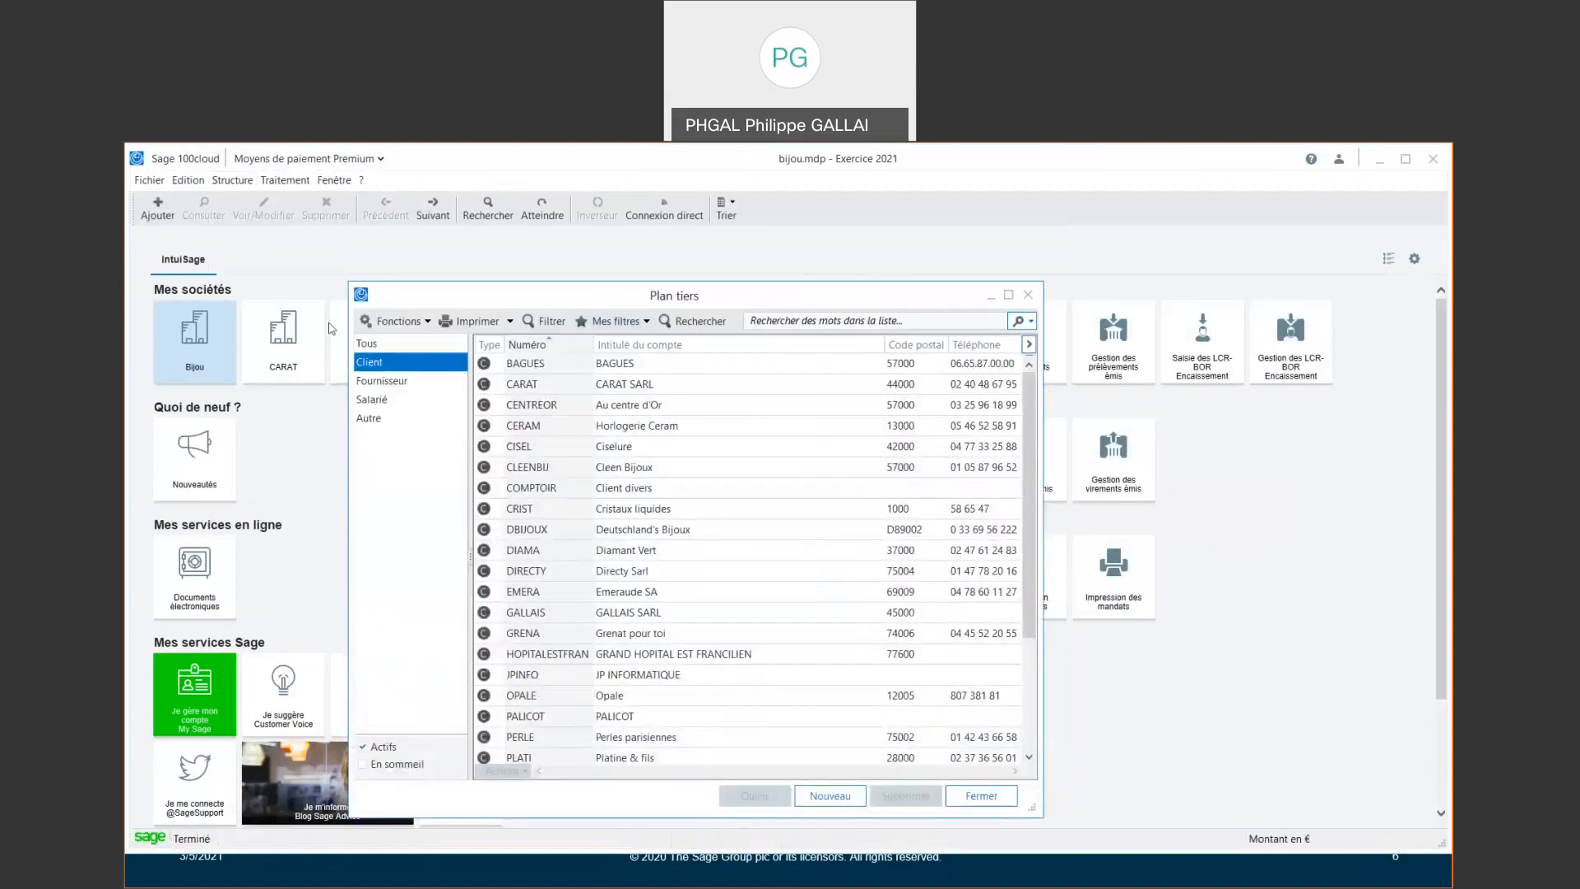
{"action": "double_click", "coordinate": [610, 388]}
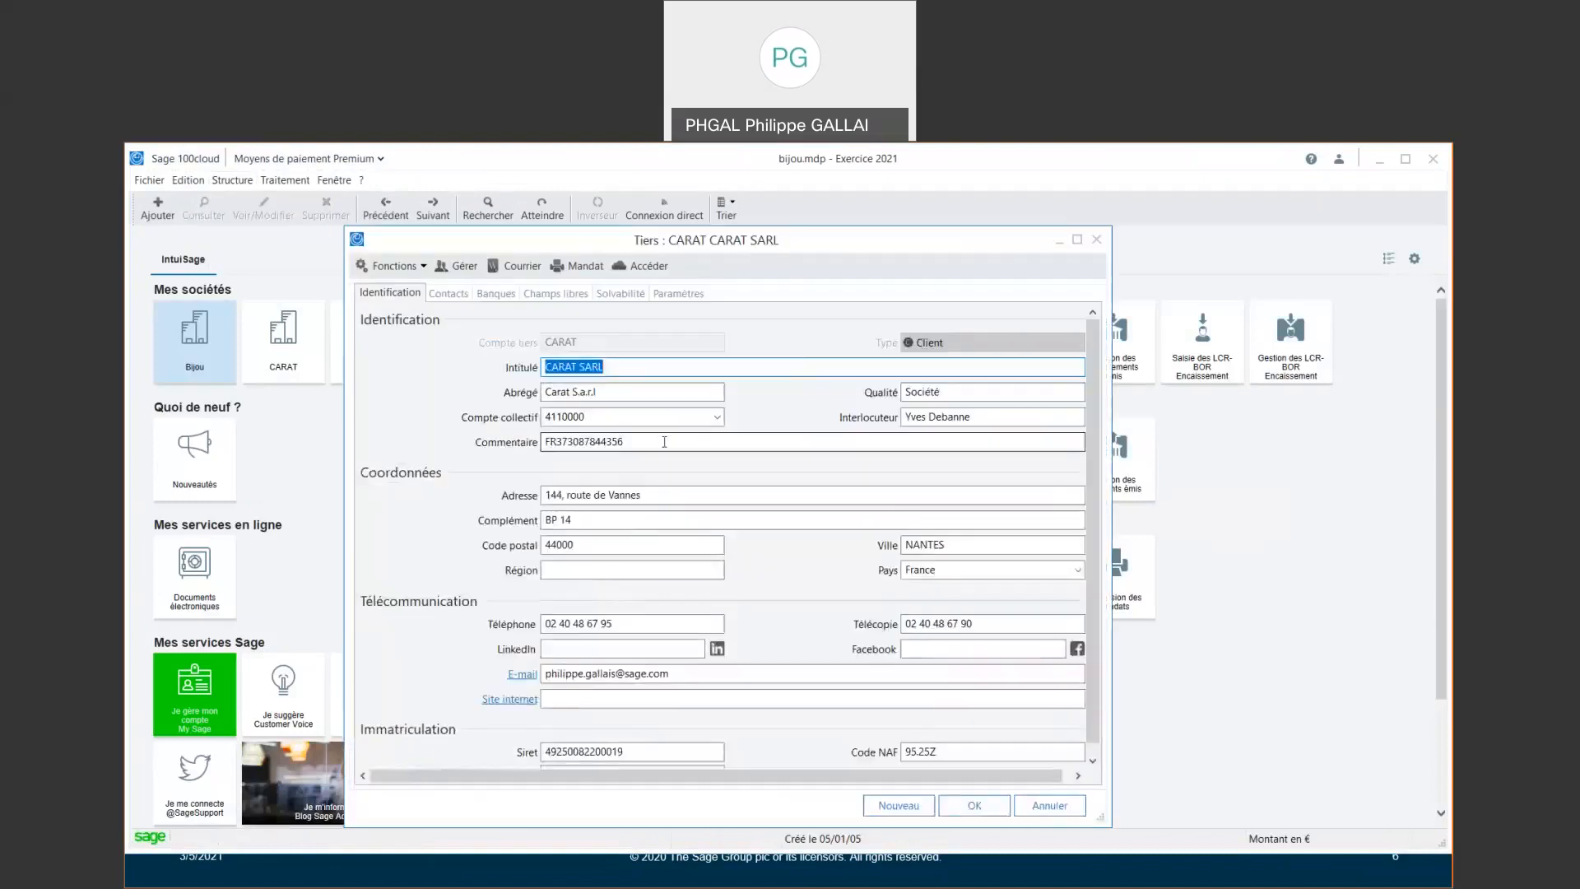
{"action": "left_click", "coordinate": [681, 295]}
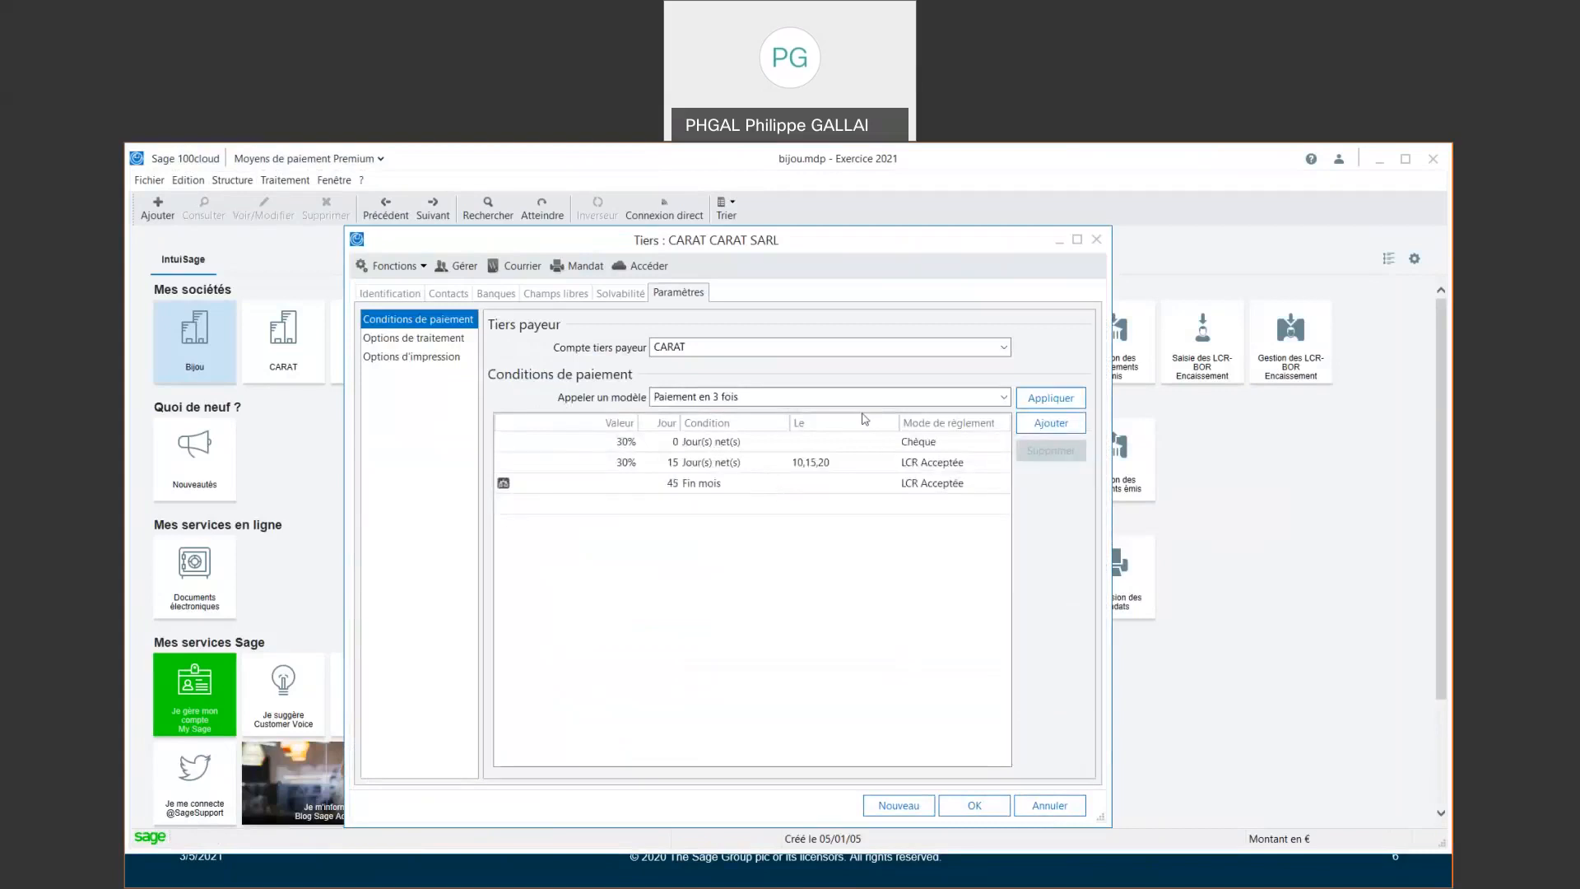
{"action": "left_click", "coordinate": [1101, 242]}
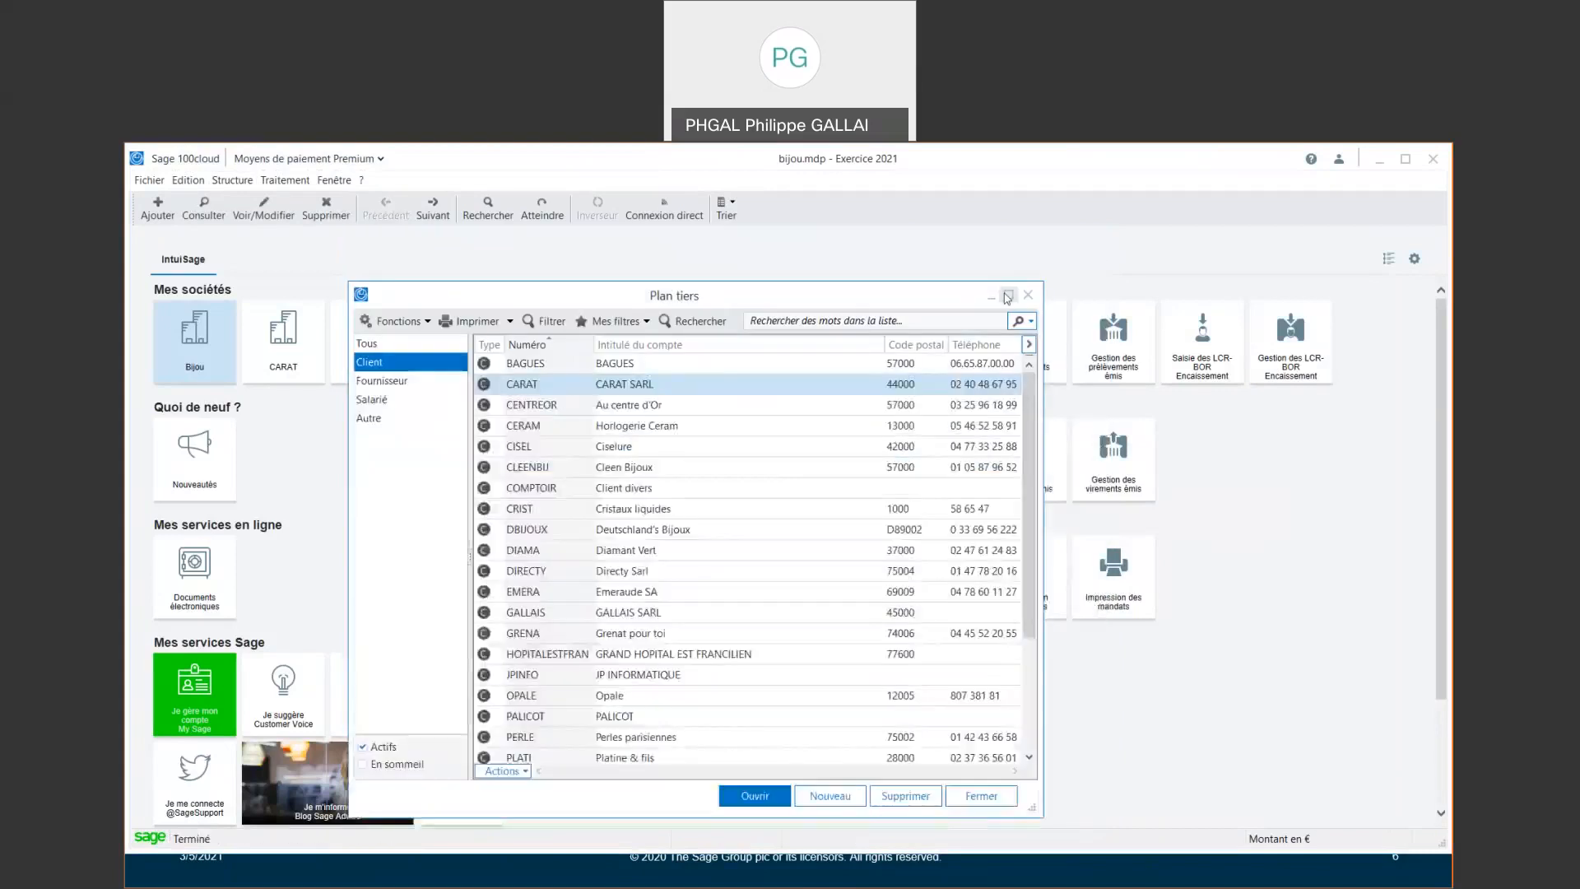
{"action": "left_click", "coordinate": [1028, 294]}
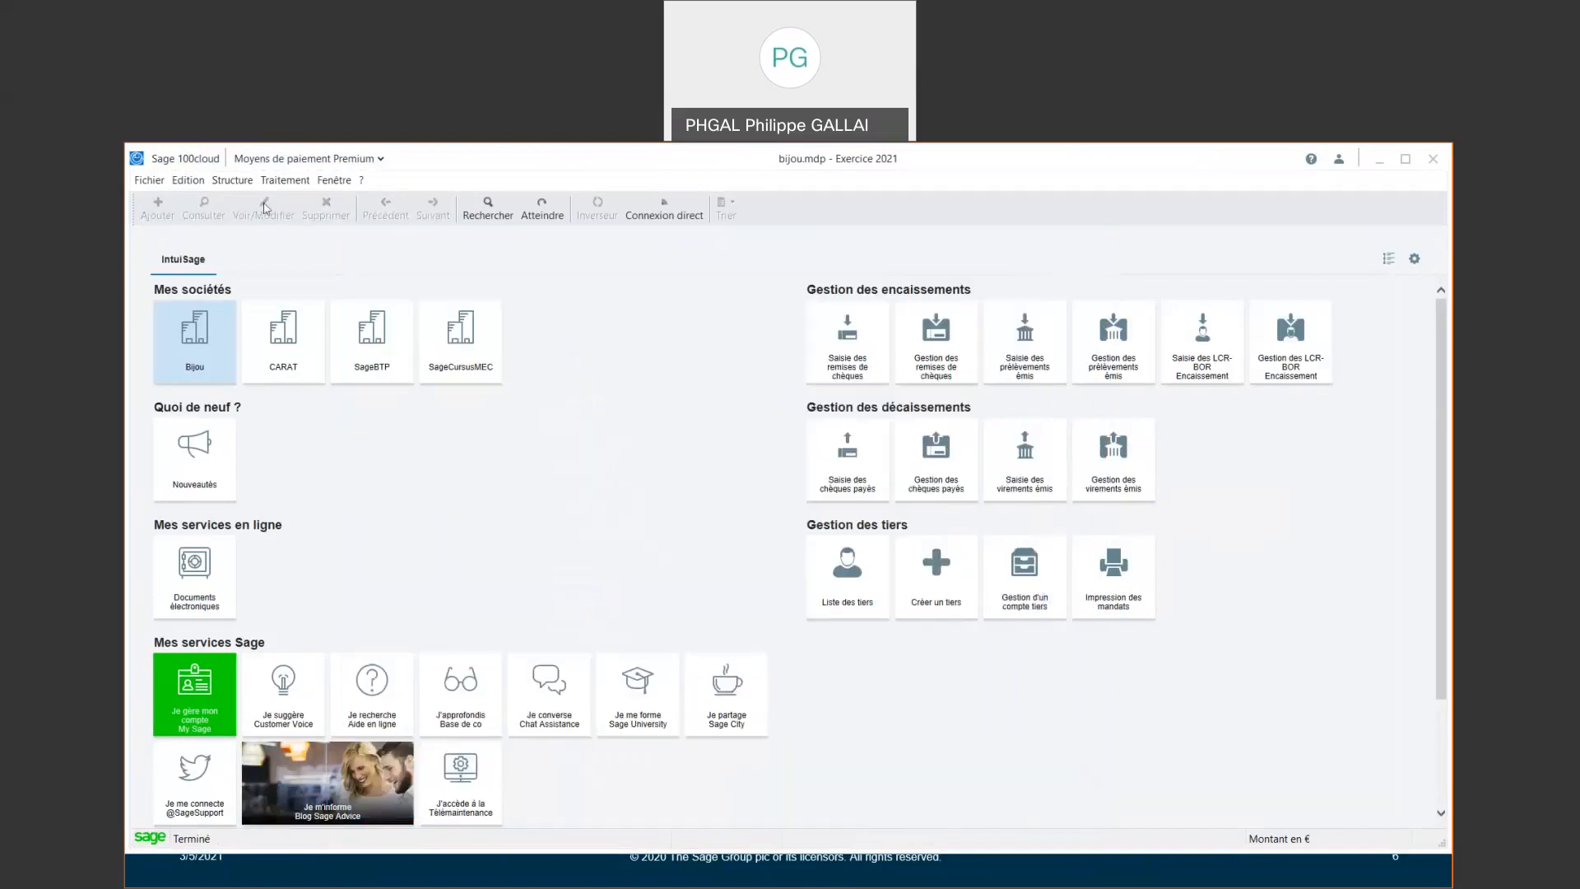
Start entering a new cheque deposit slip among the receipts
{"action": "left_click", "coordinate": [288, 180]}
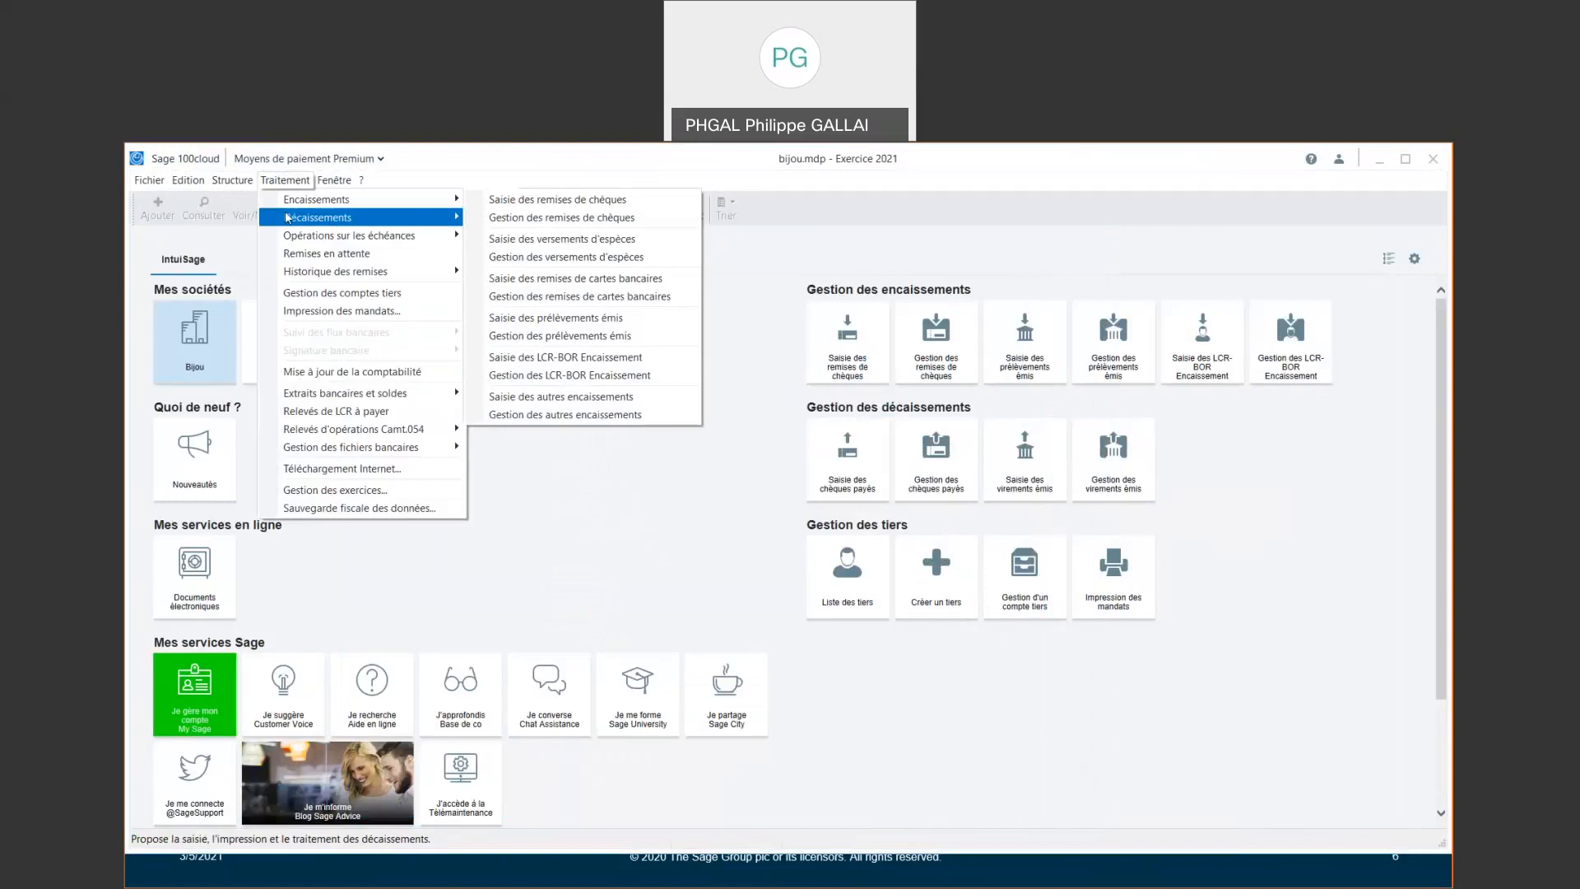
{"action": "mouse_move", "coordinate": [287, 222]}
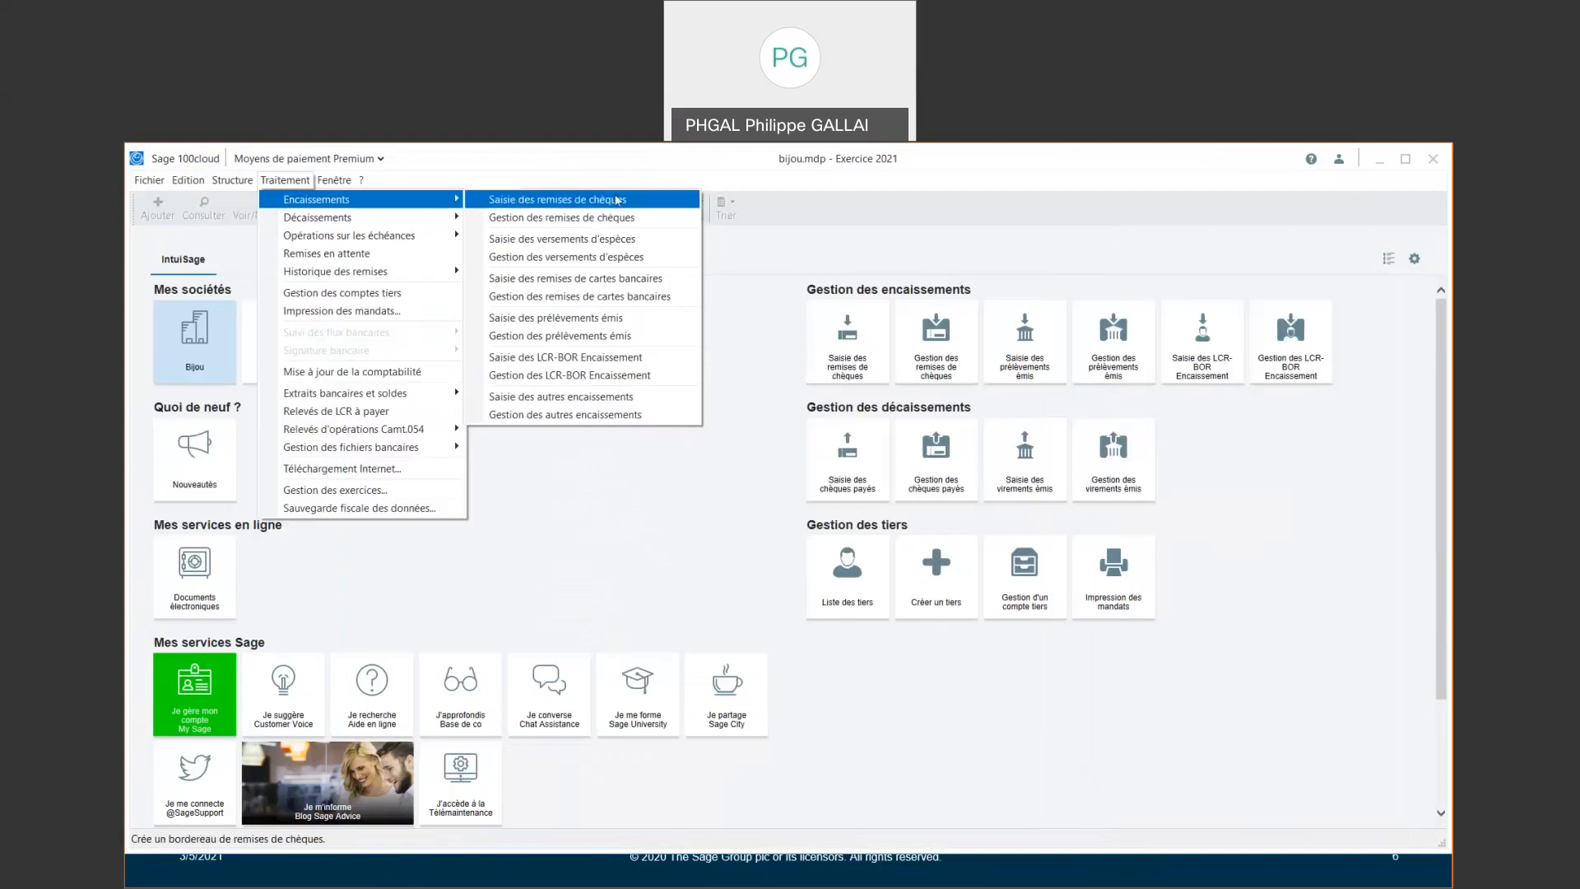
{"action": "left_click", "coordinate": [617, 204]}
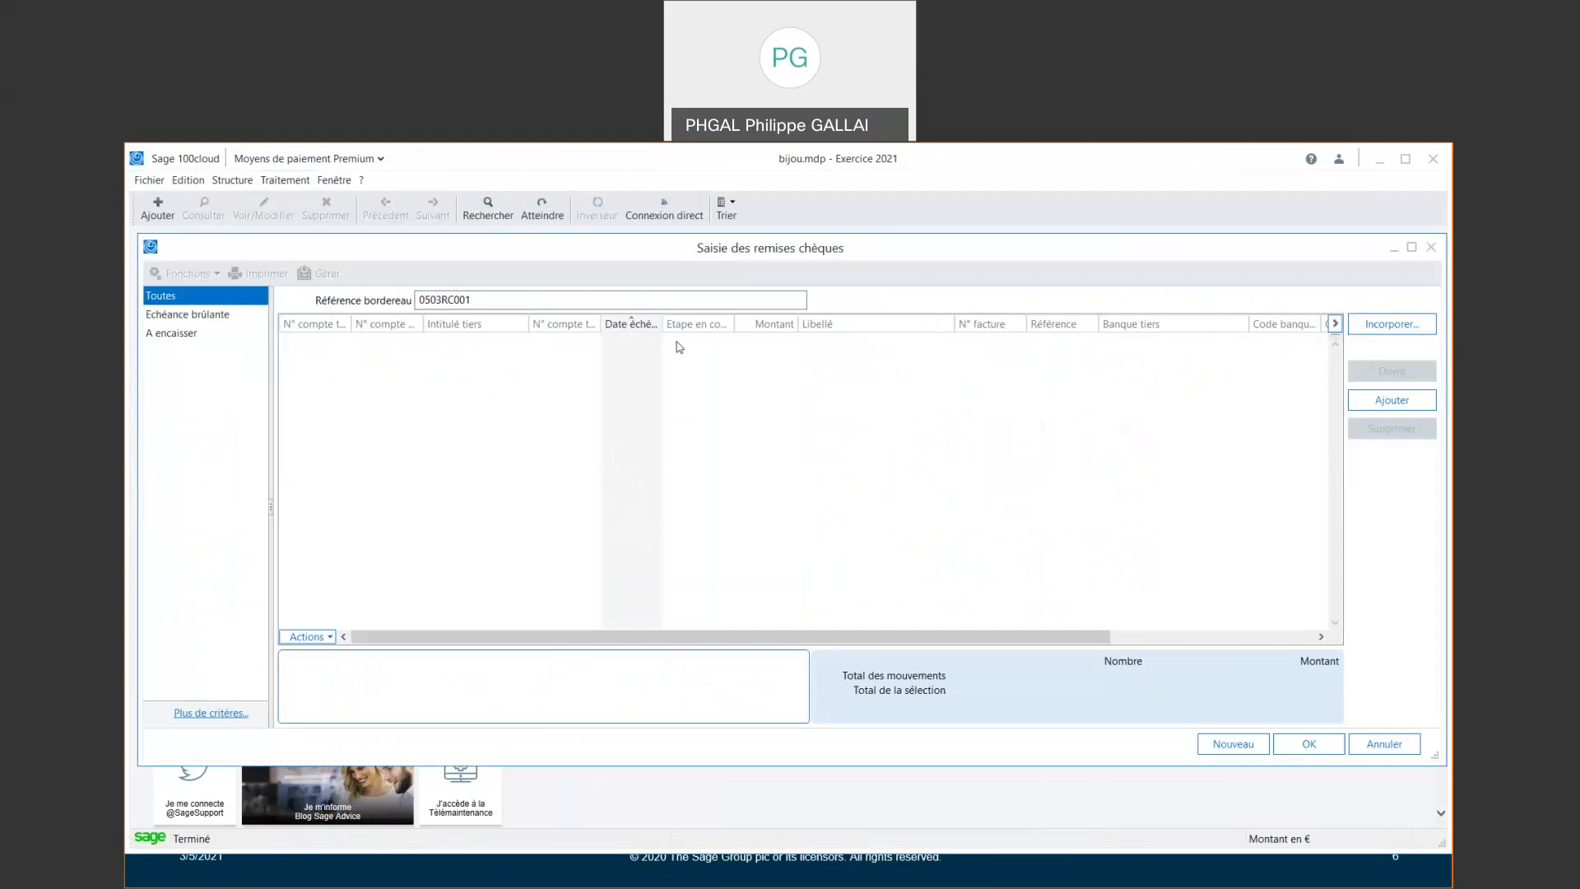
List the client entries to incorporate from journal VTE Ventes marchandises with payment method Chèque
{"action": "left_click", "coordinate": [1417, 324]}
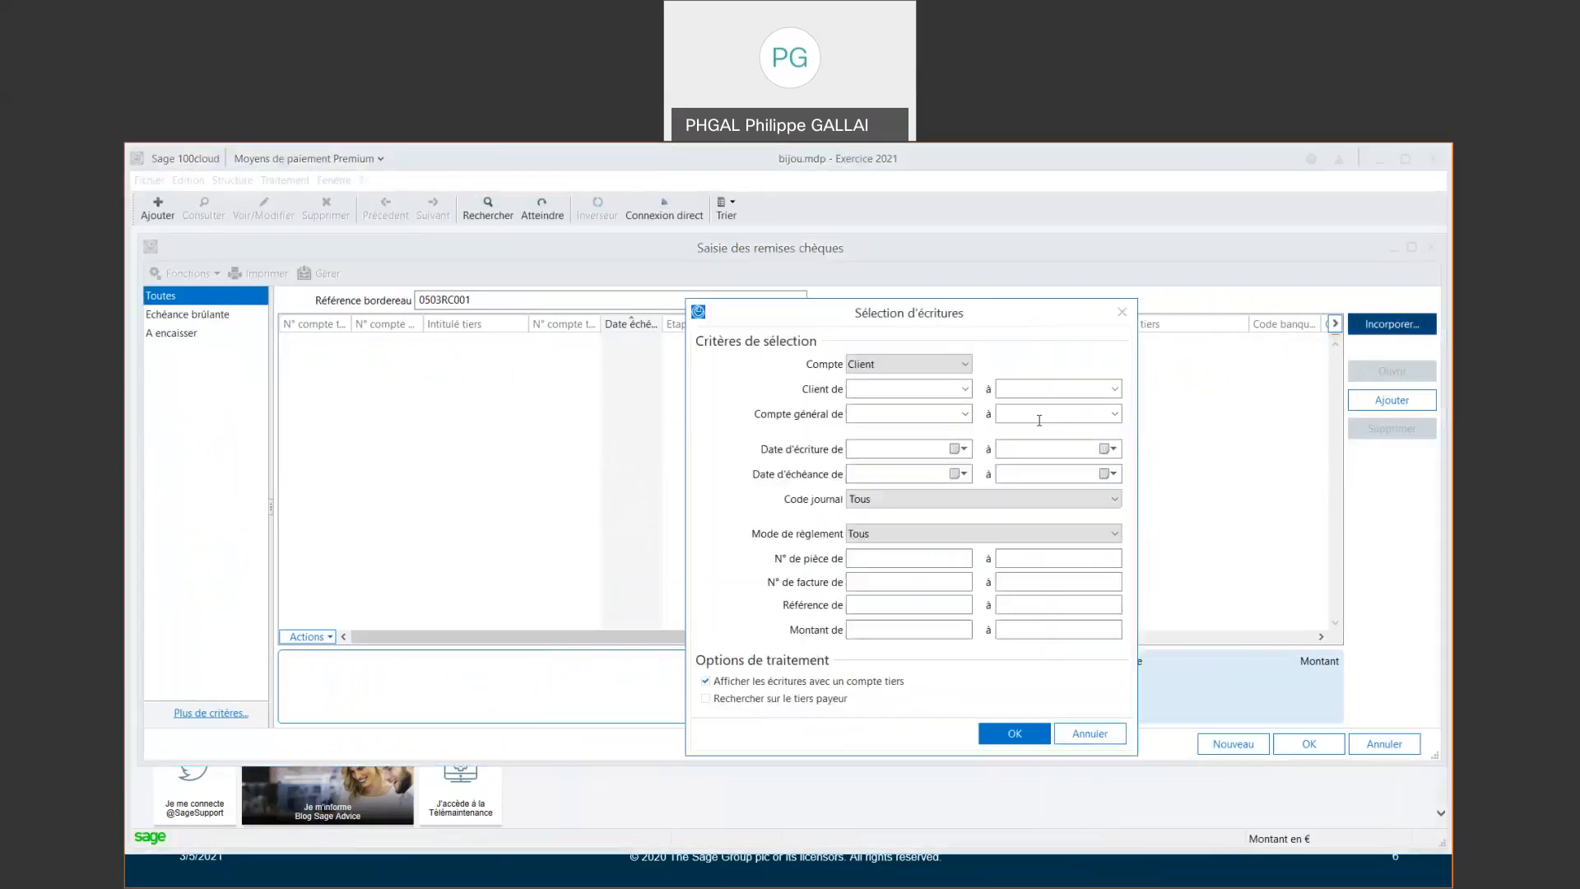
{"action": "left_click", "coordinate": [914, 502]}
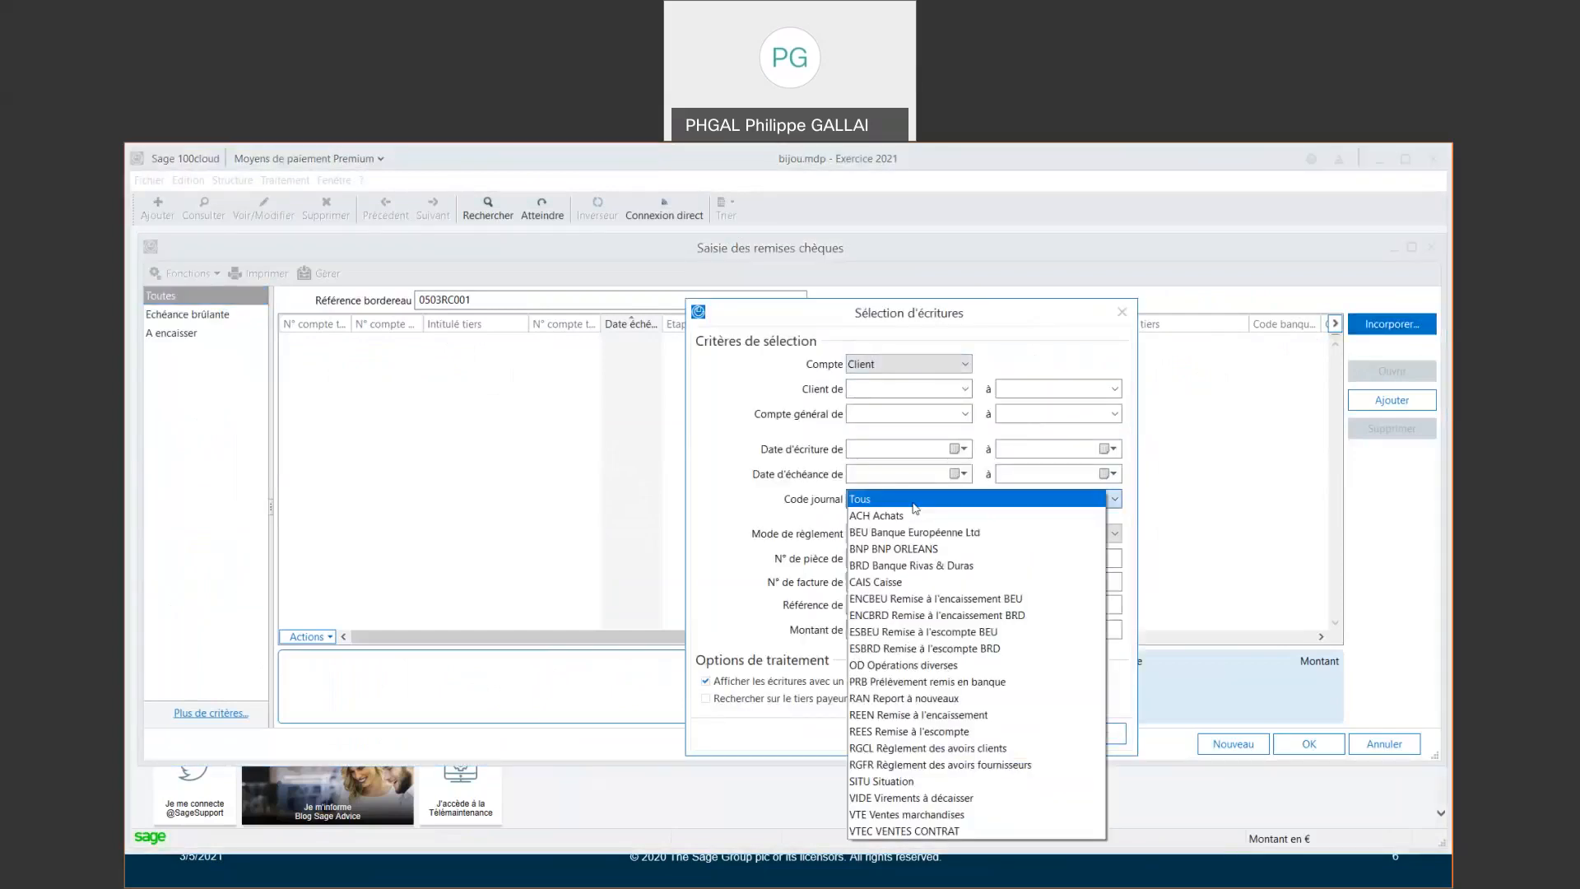
{"action": "left_click", "coordinate": [914, 814]}
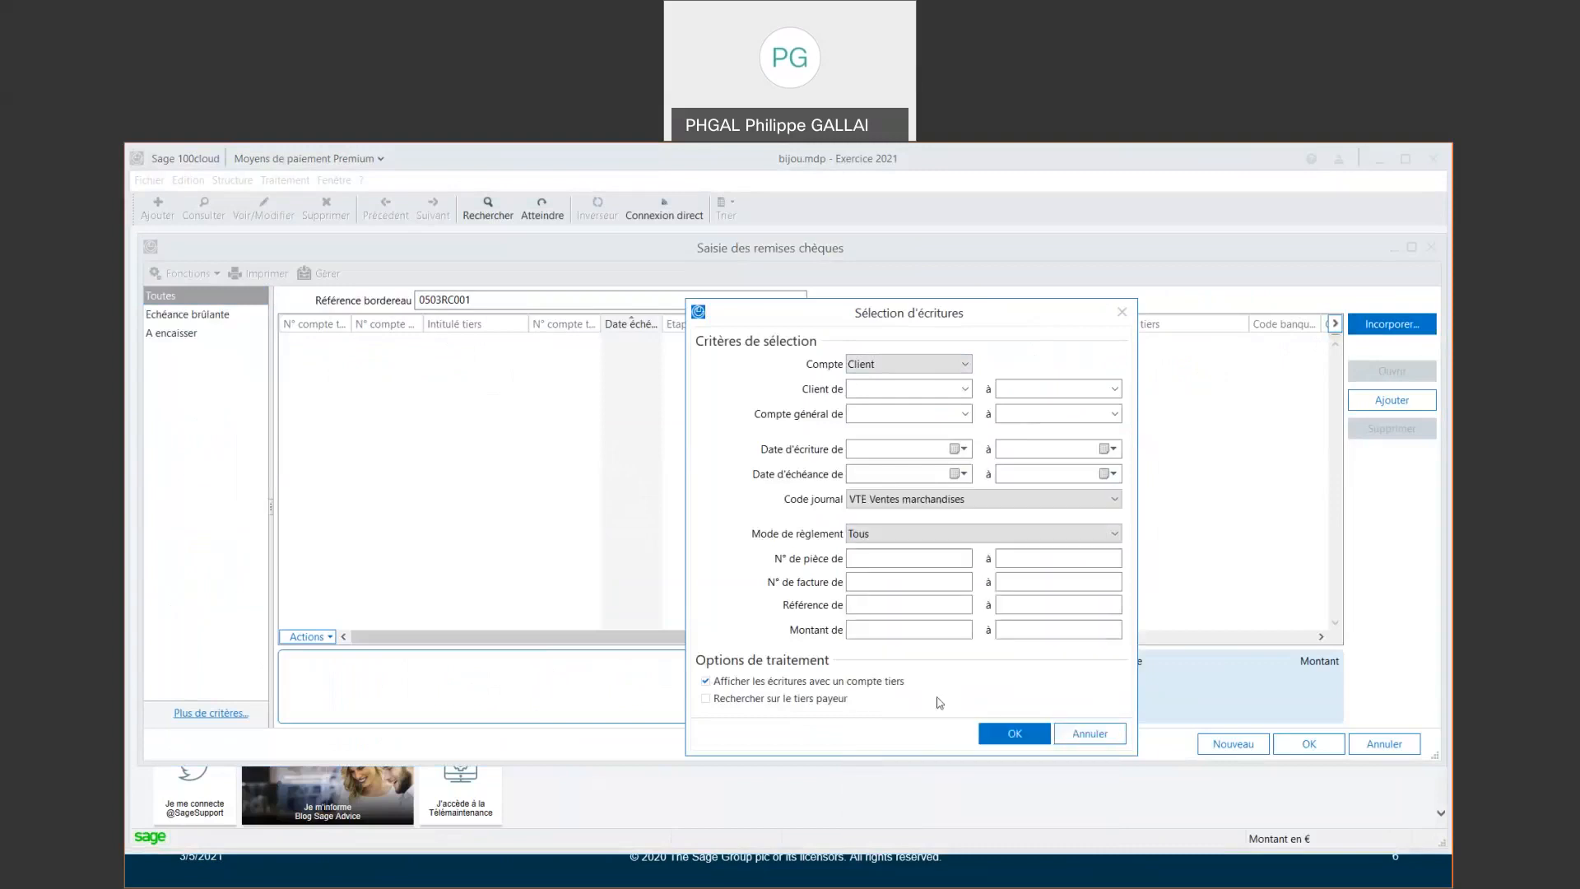
{"action": "left_click", "coordinate": [877, 537]}
{"action": "left_click", "coordinate": [877, 564]}
{"action": "left_click", "coordinate": [1012, 733]}
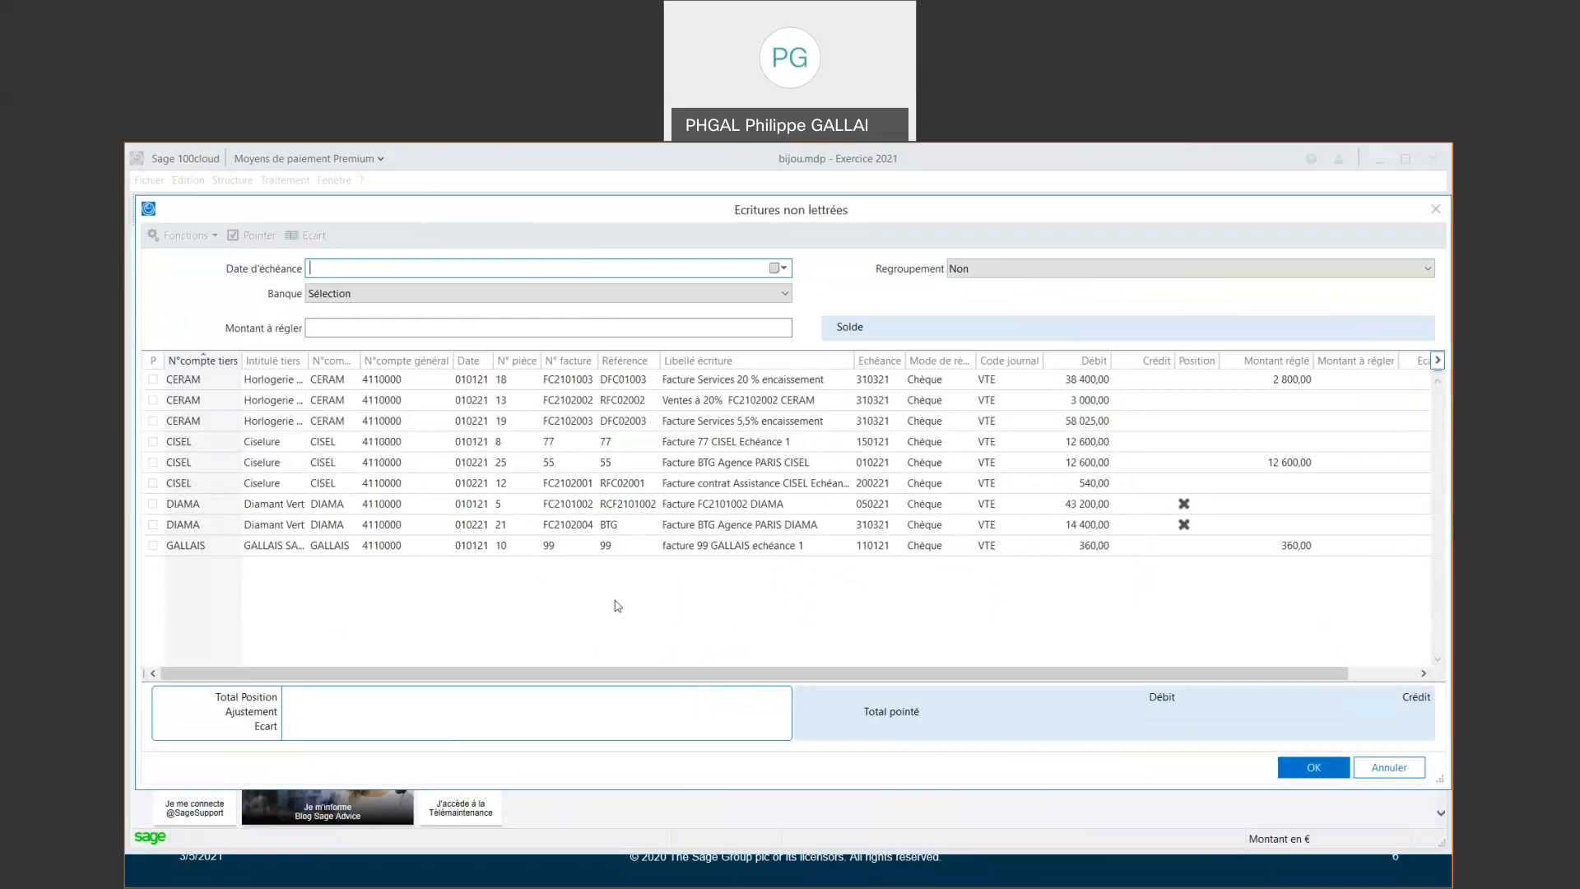
Mark the Facture BTG Agence PARIS CISEL entry for a payment of 12600 and incorporate it into the deposit slip
{"action": "left_click", "coordinate": [153, 545]}
{"action": "left_click", "coordinate": [154, 463]}
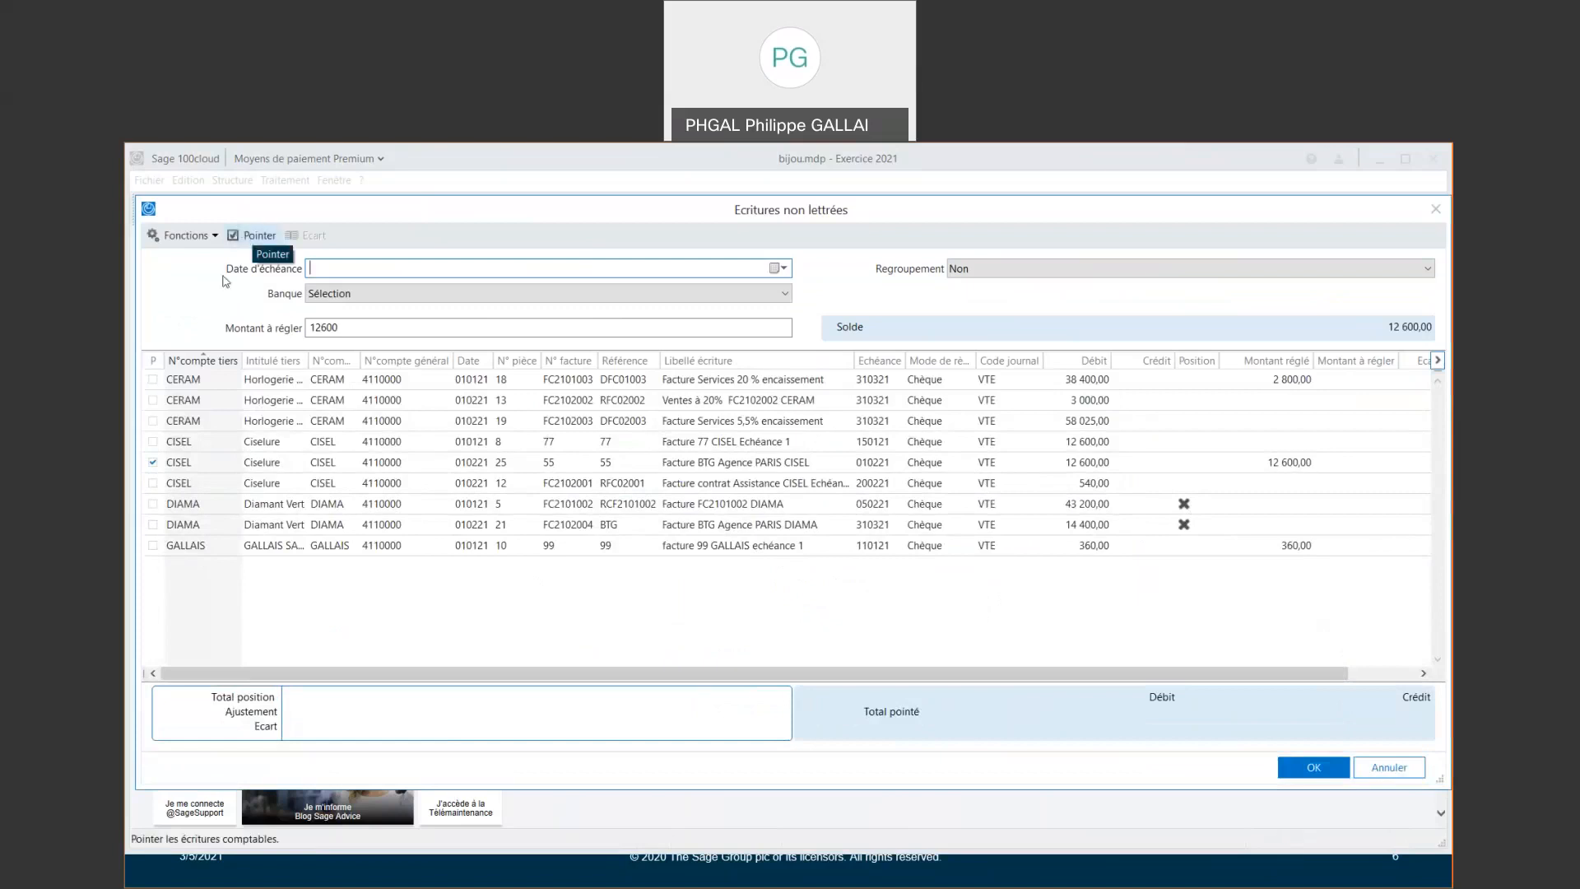
{"action": "left_click", "coordinate": [358, 326]}
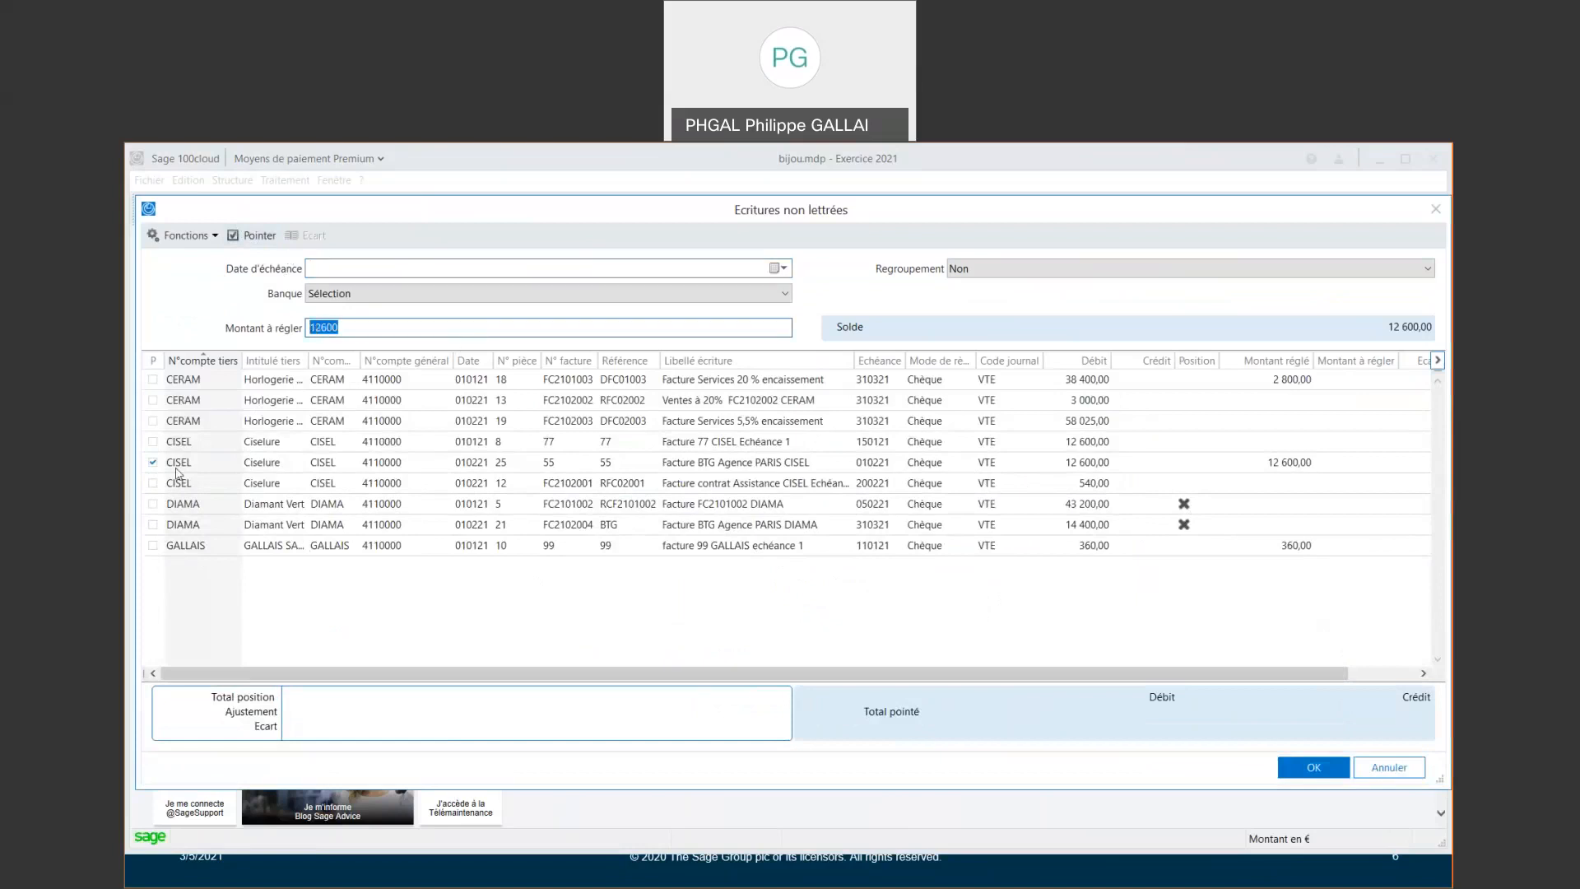
{"action": "left_click", "coordinate": [259, 235]}
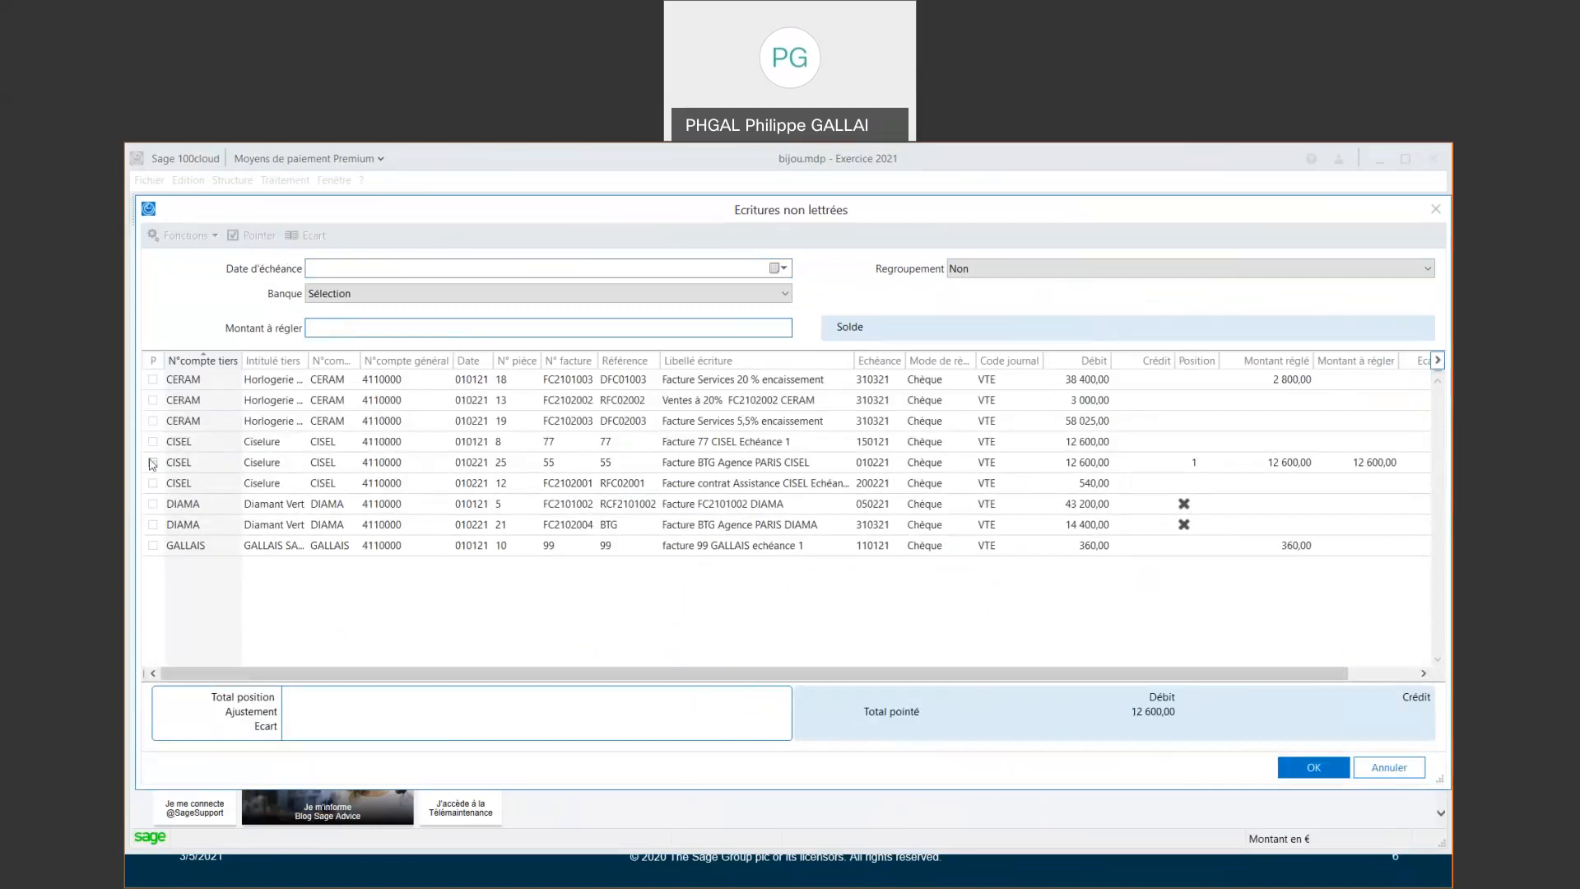
{"action": "left_click", "coordinate": [1314, 768]}
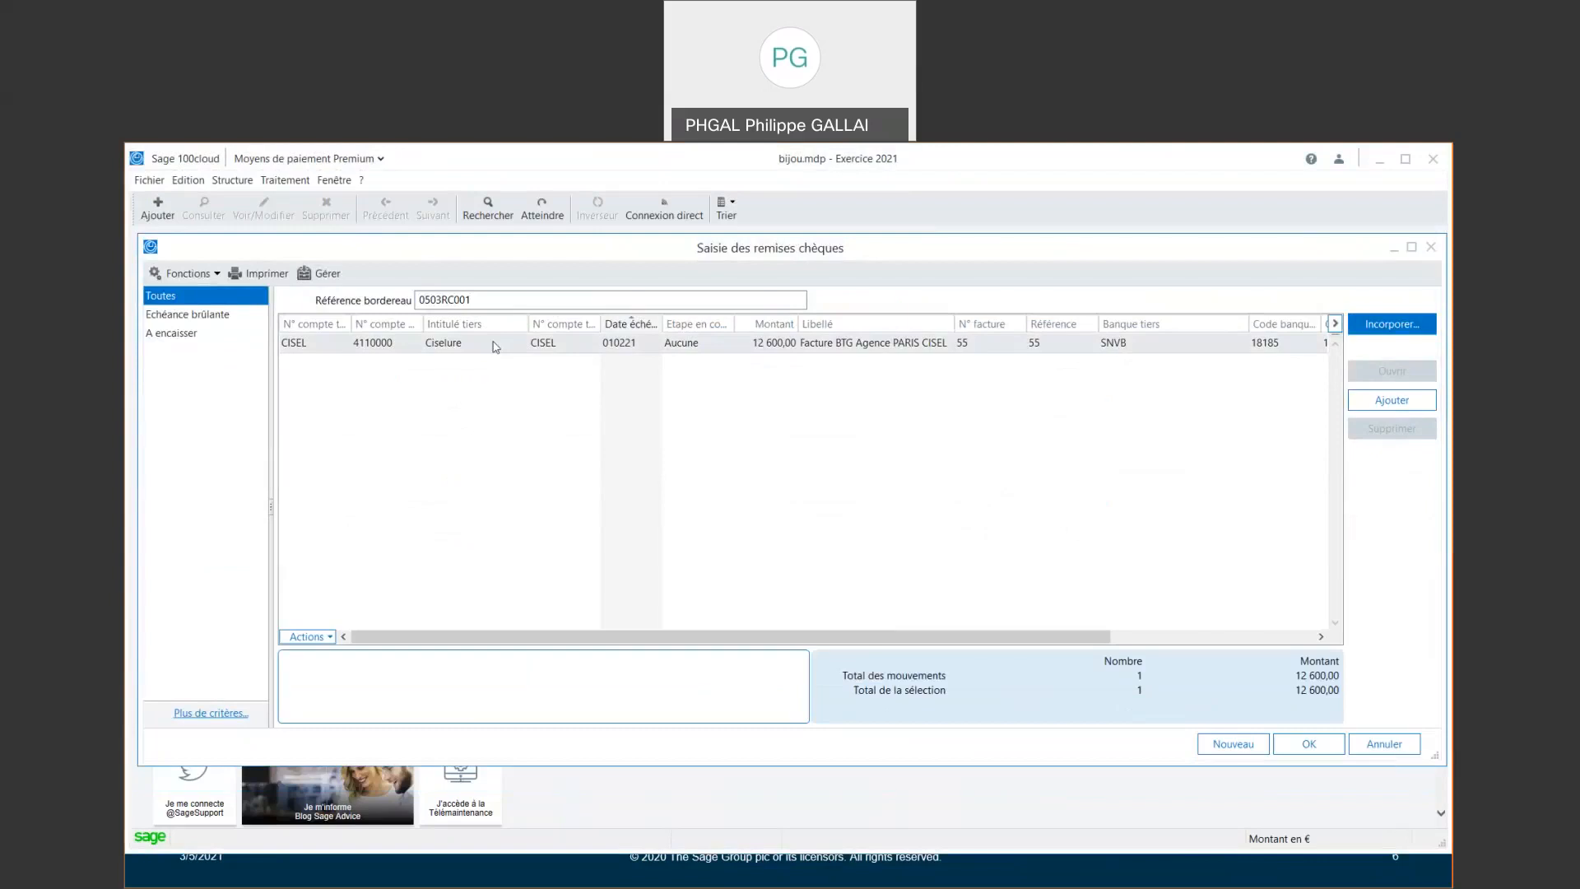
Open the cheque deposit management and mark the CISEL instalment of 12 600 for deposit
{"action": "left_click", "coordinate": [325, 274]}
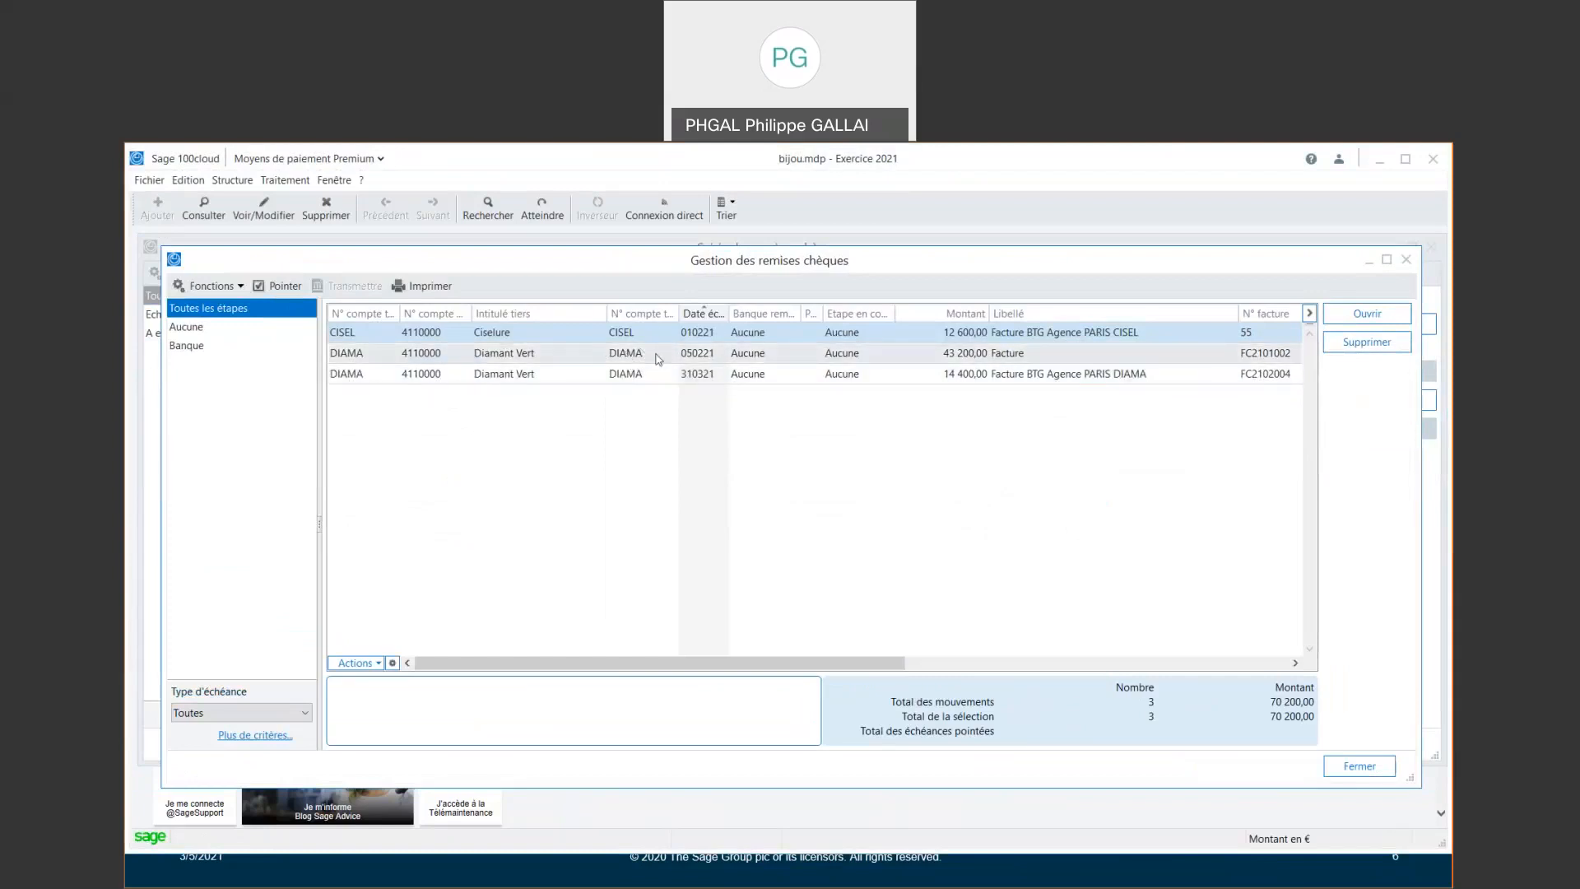
{"action": "left_click_drag", "start_coordinate": [895, 664], "coordinate": [679, 659]}
{"action": "left_click", "coordinate": [384, 337]}
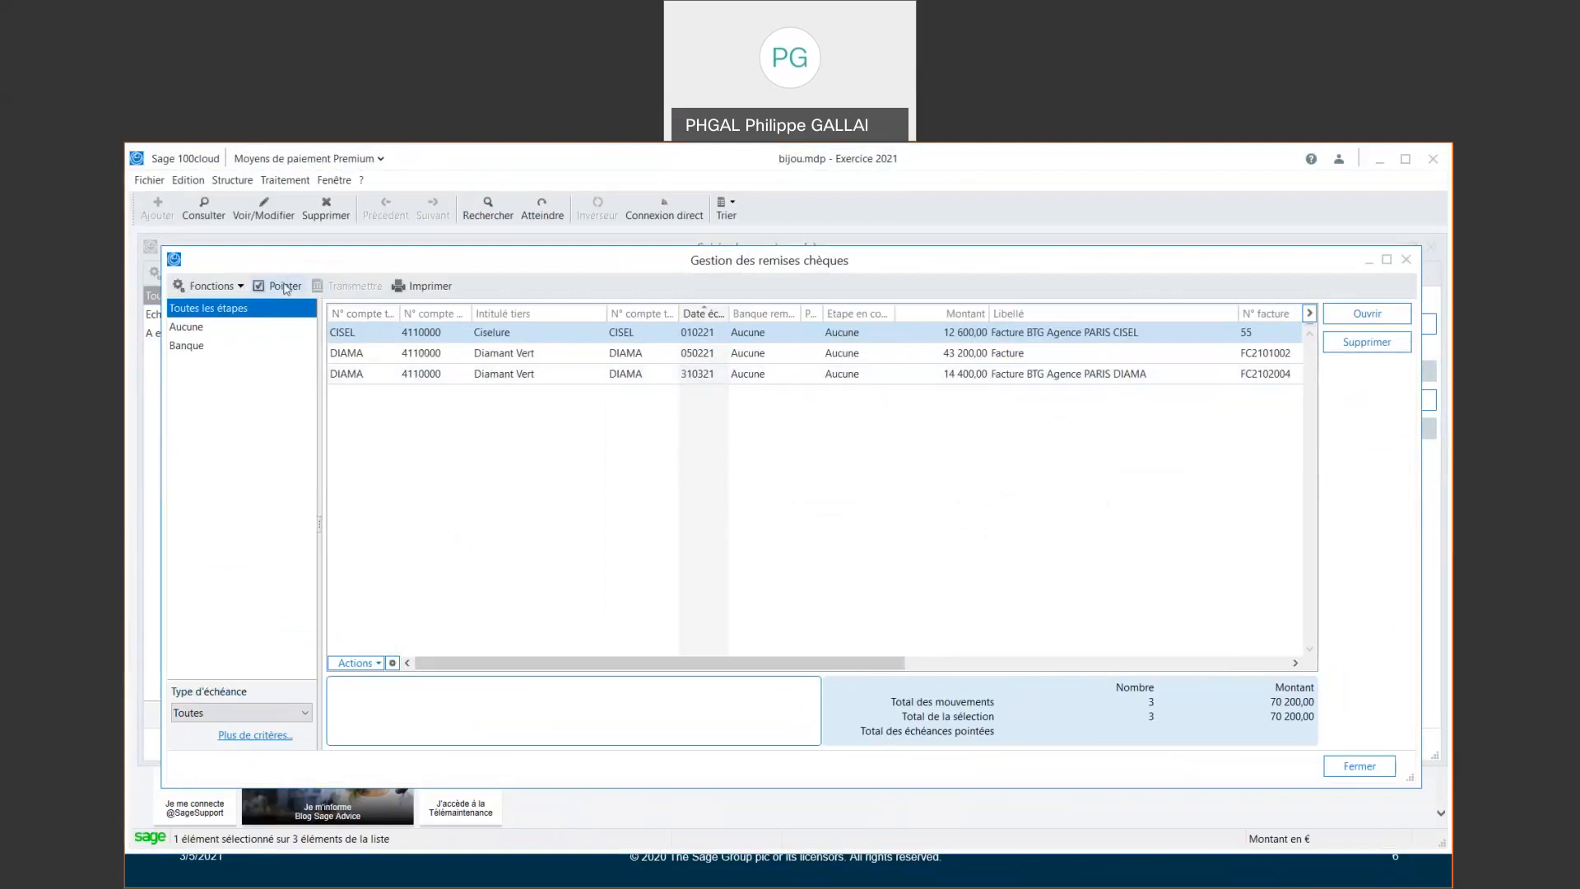
{"action": "left_click", "coordinate": [286, 286]}
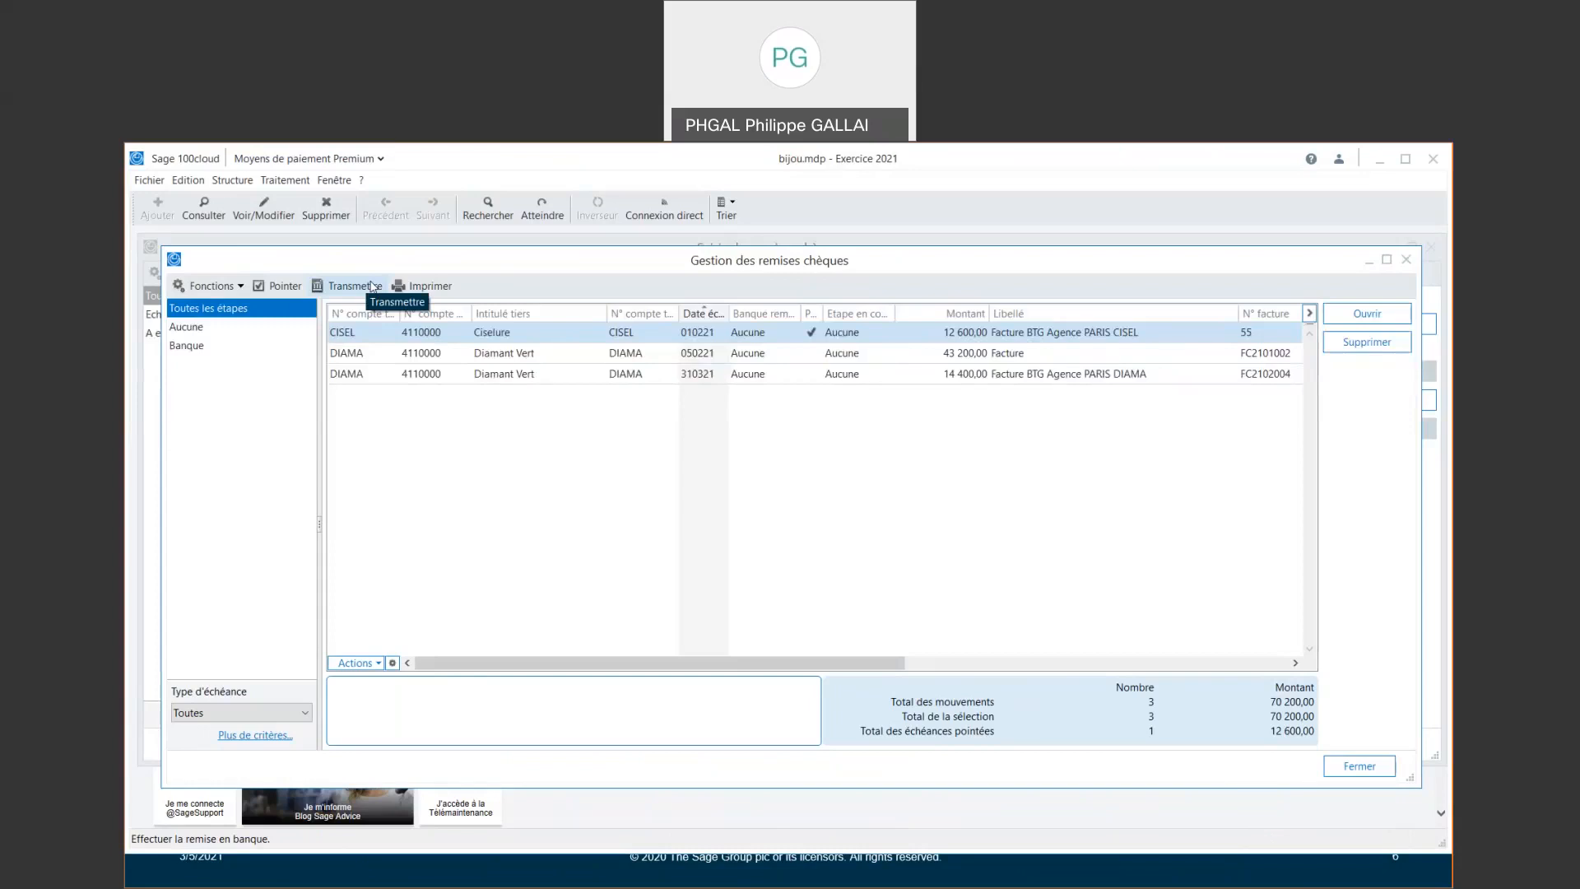
Transmit the marked cheque as a deposit to the PARISddd22 BEU1 bank in euros
{"action": "left_click", "coordinate": [372, 286]}
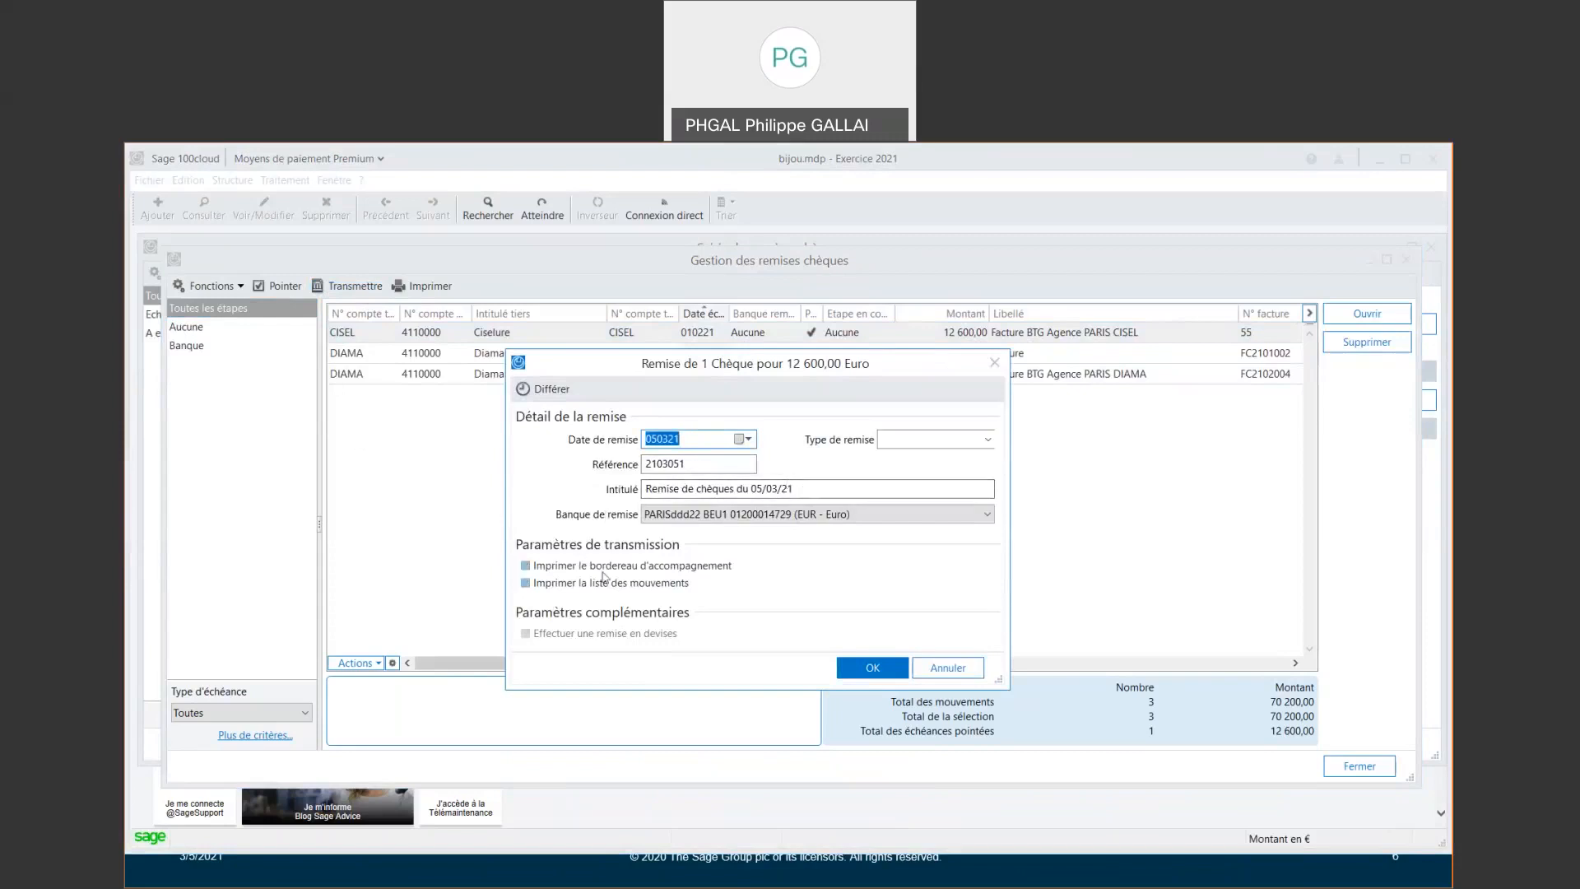
{"action": "left_click", "coordinate": [722, 516]}
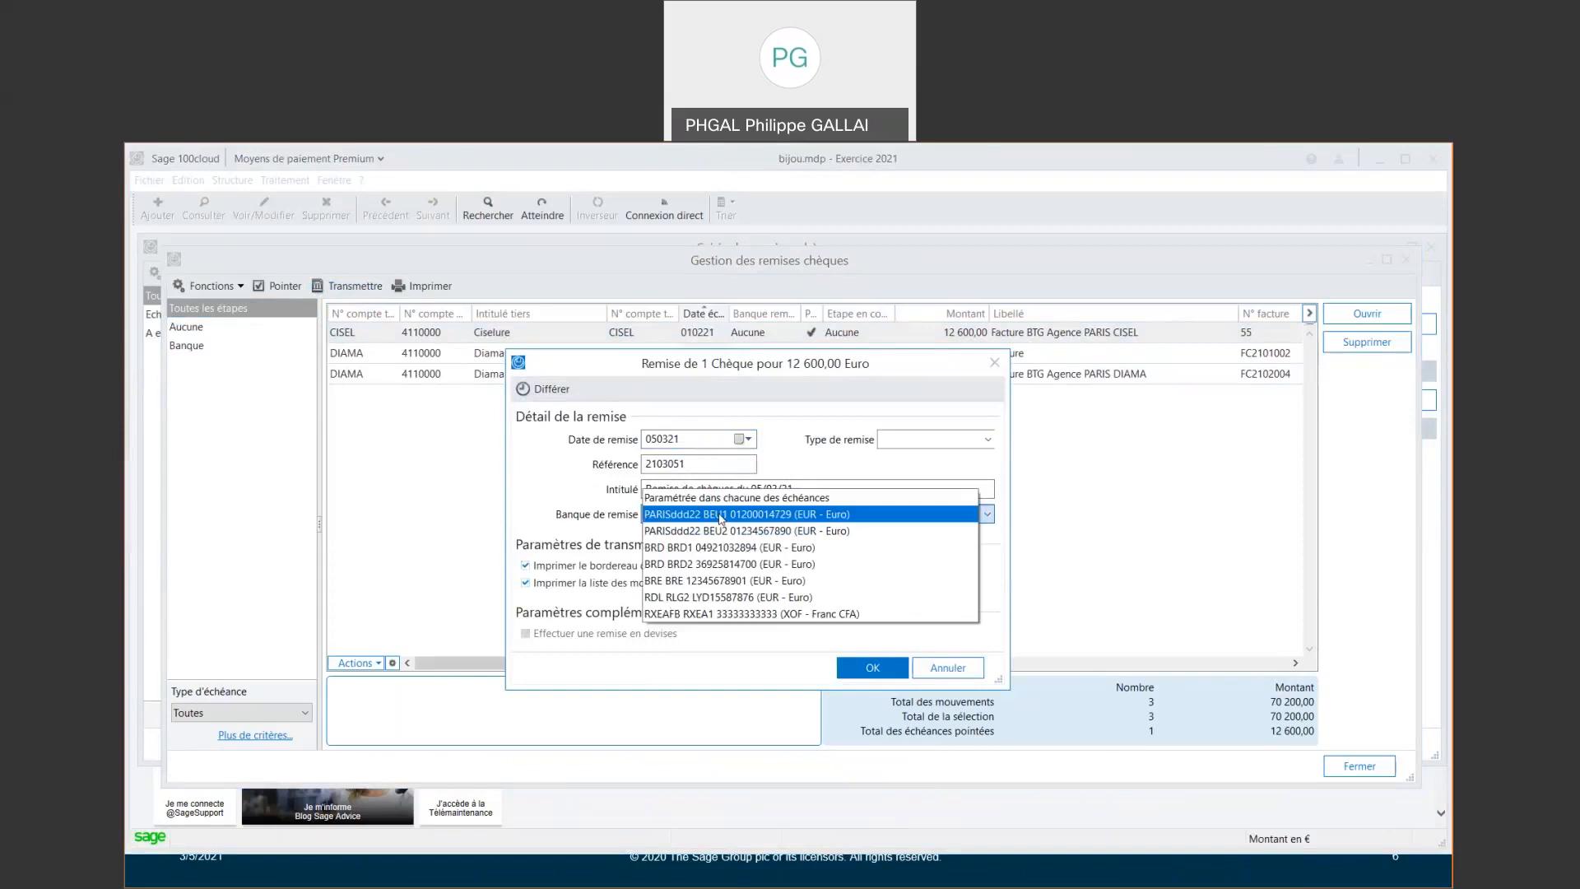
{"action": "left_click", "coordinate": [720, 516]}
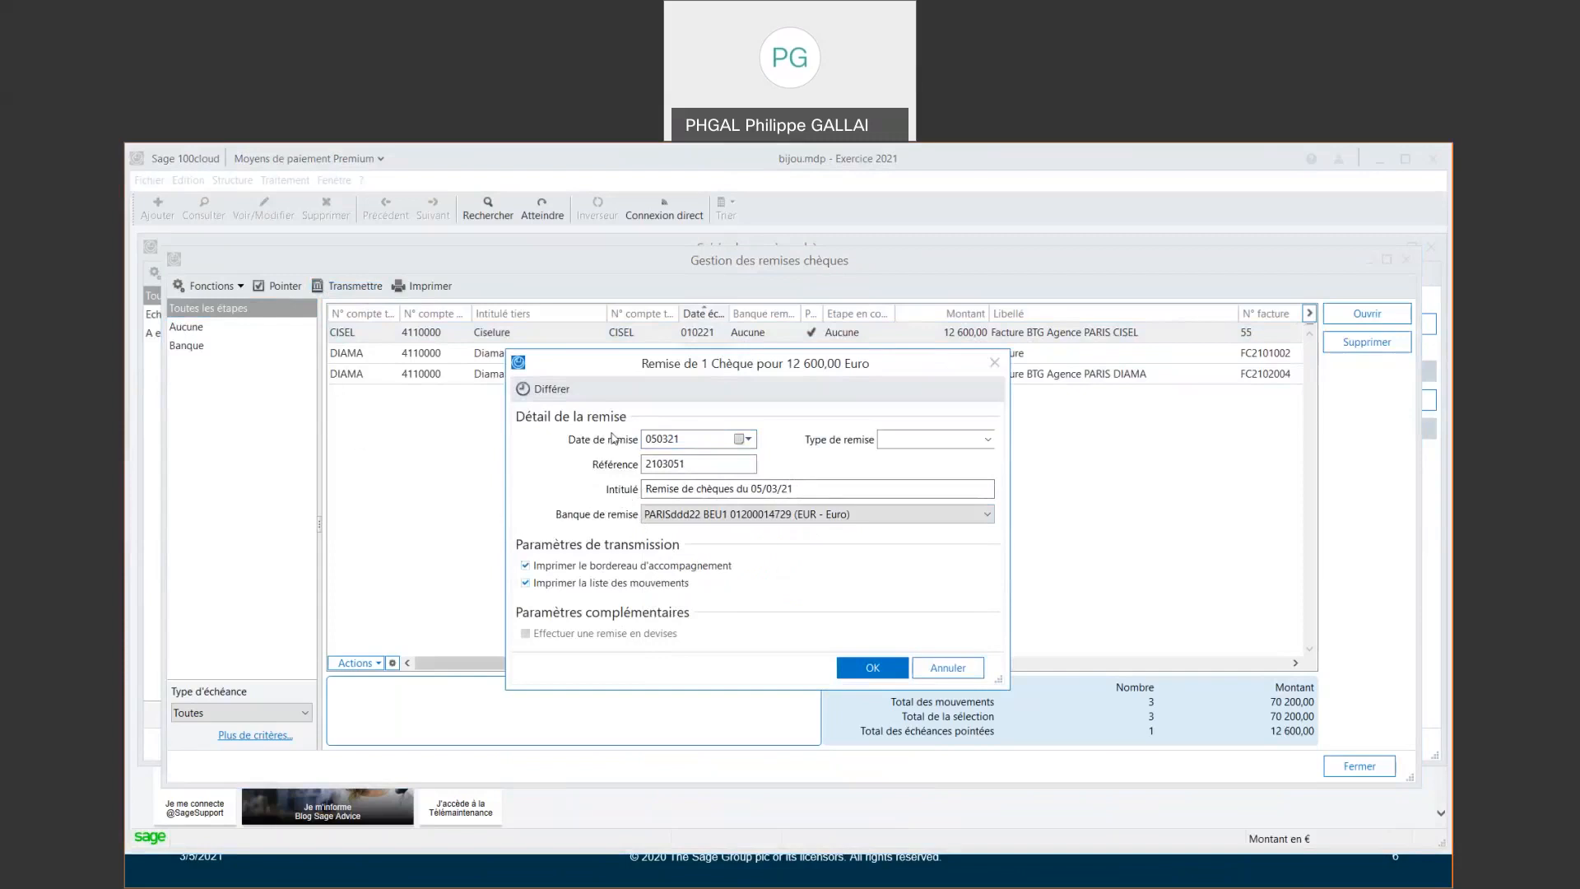
{"action": "left_click", "coordinate": [869, 668]}
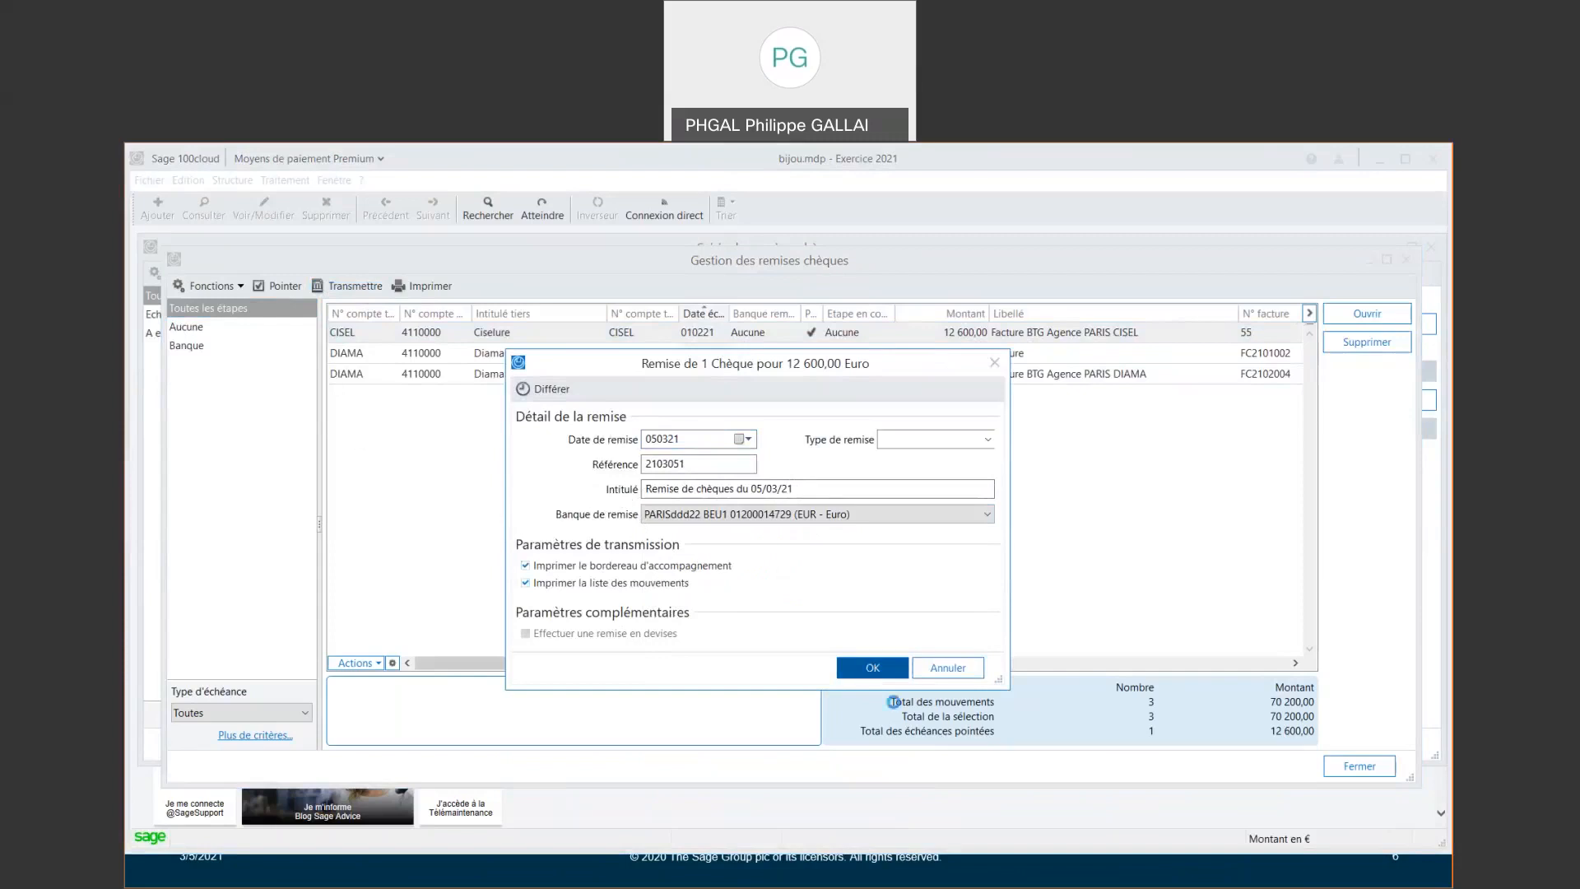
Print the deposit documents to a PDF file, save it, and list only the deposits at the Banque stage
{"action": "left_click", "coordinate": [656, 625]}
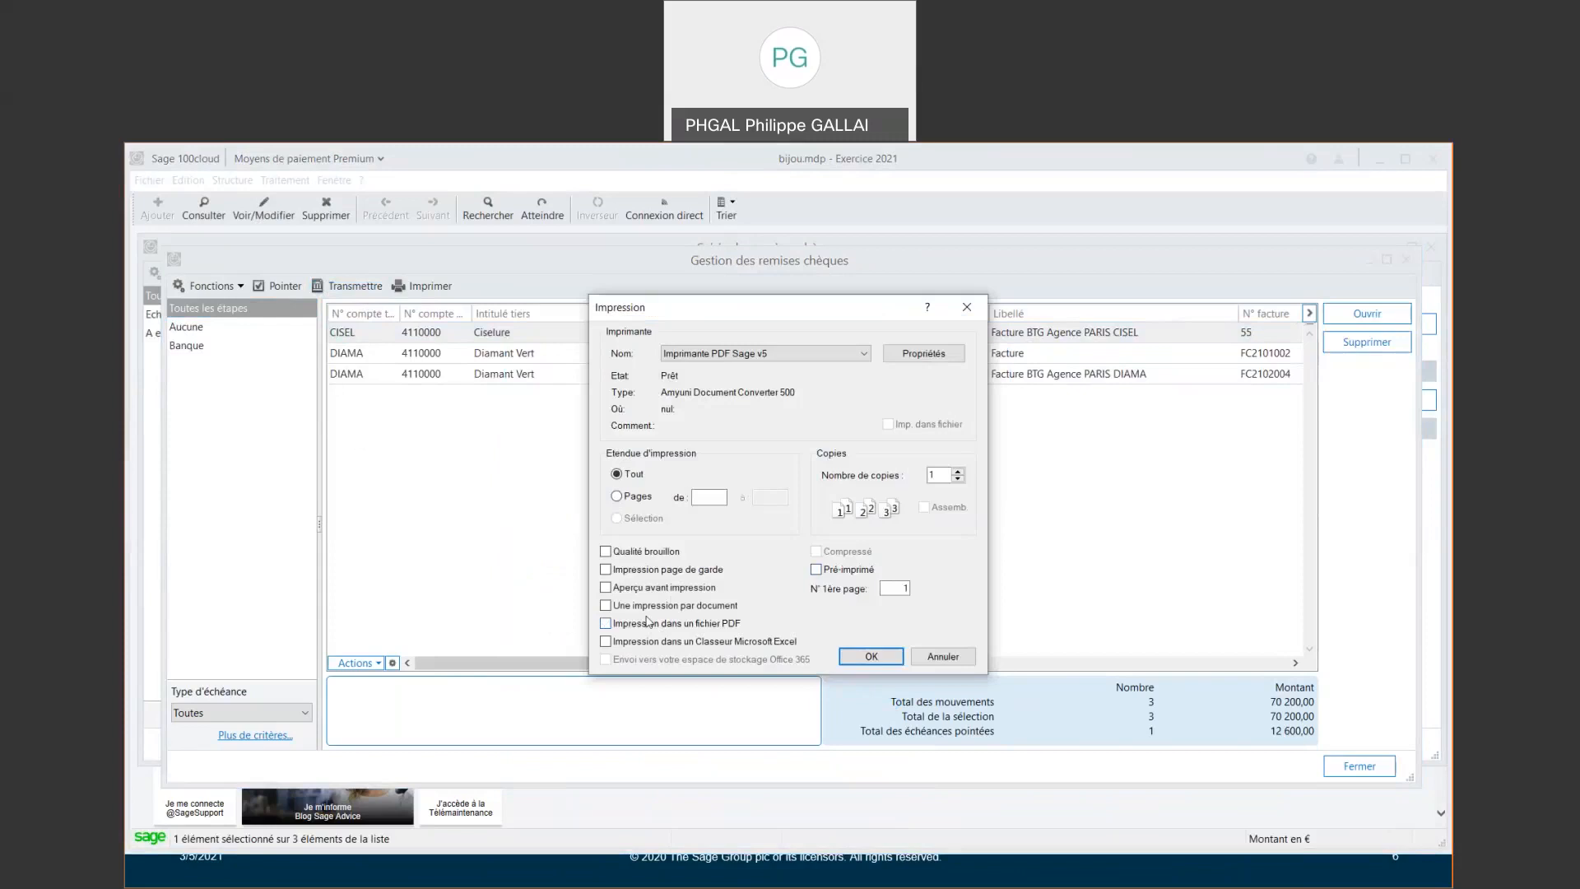
{"action": "left_click", "coordinate": [724, 624]}
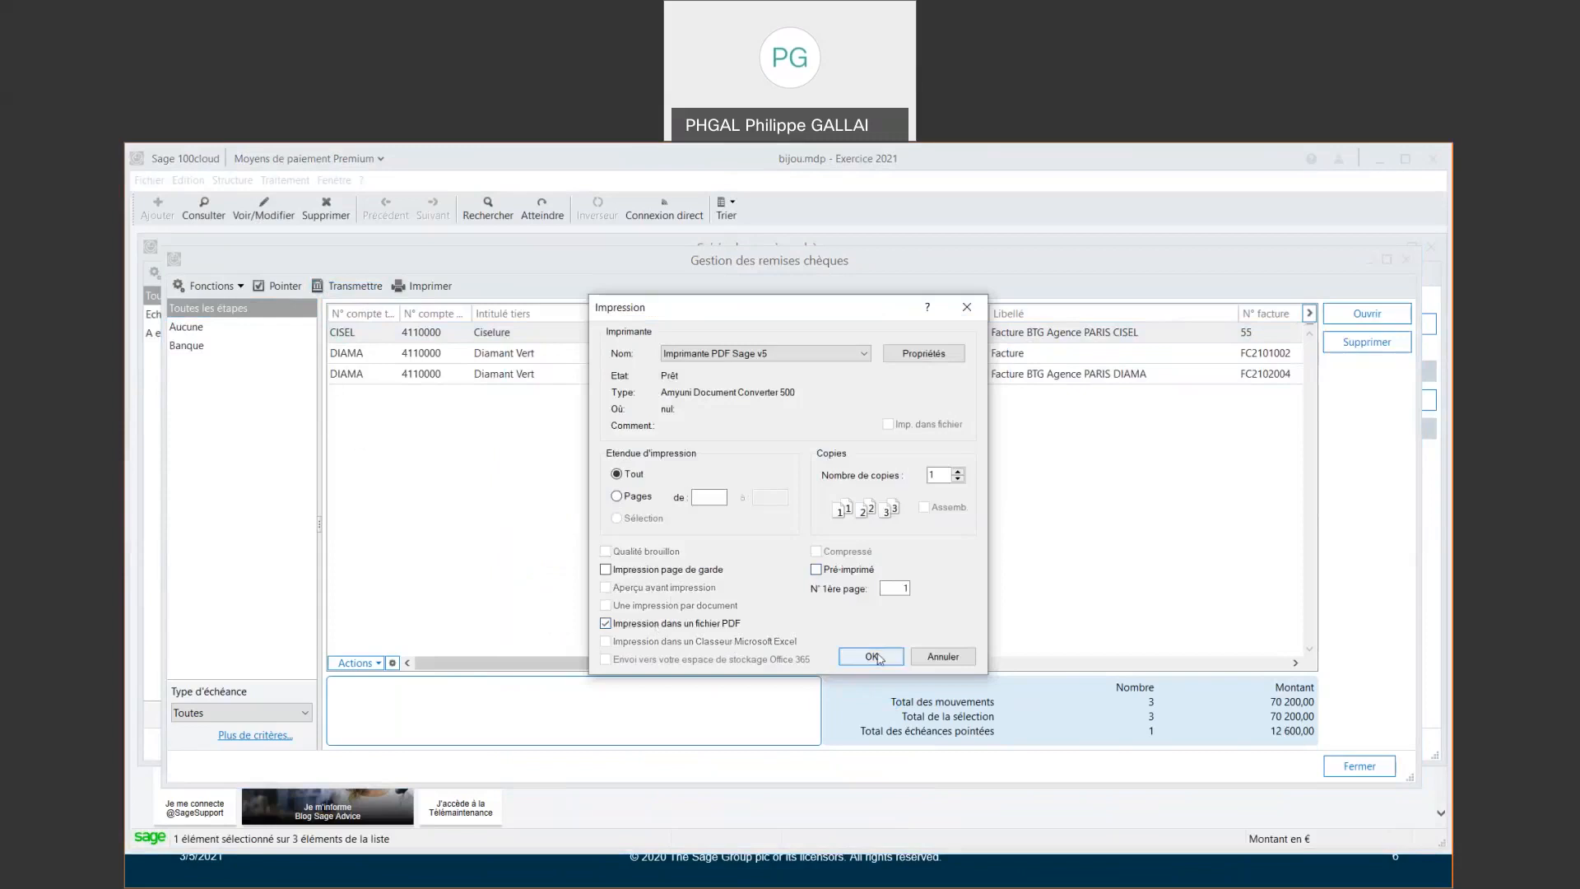
{"action": "left_click", "coordinate": [874, 657]}
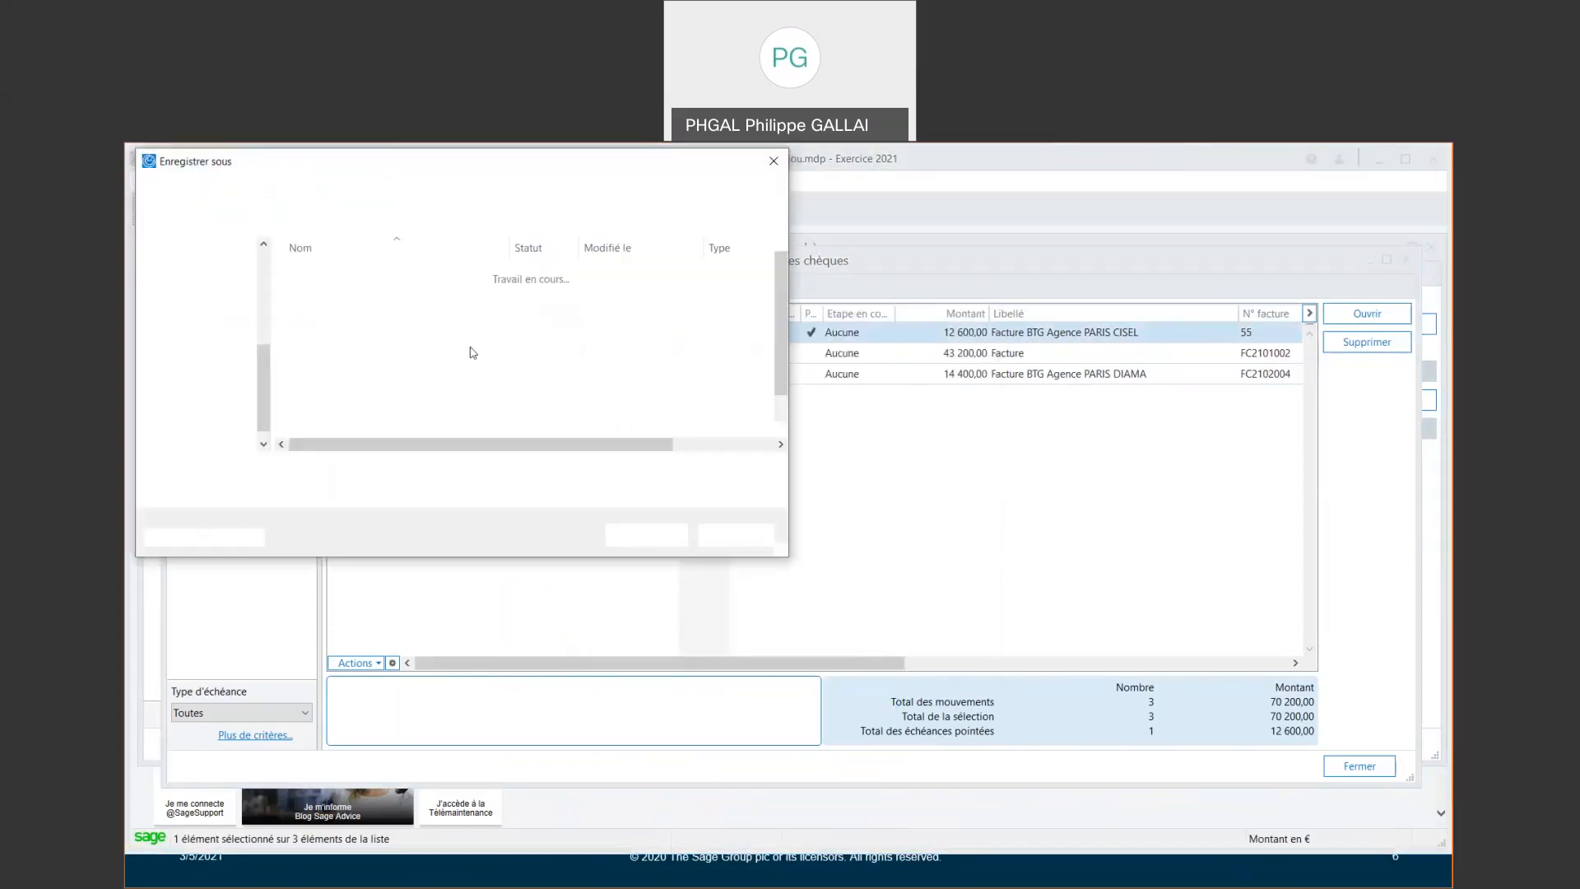
{"action": "left_click", "coordinate": [647, 536]}
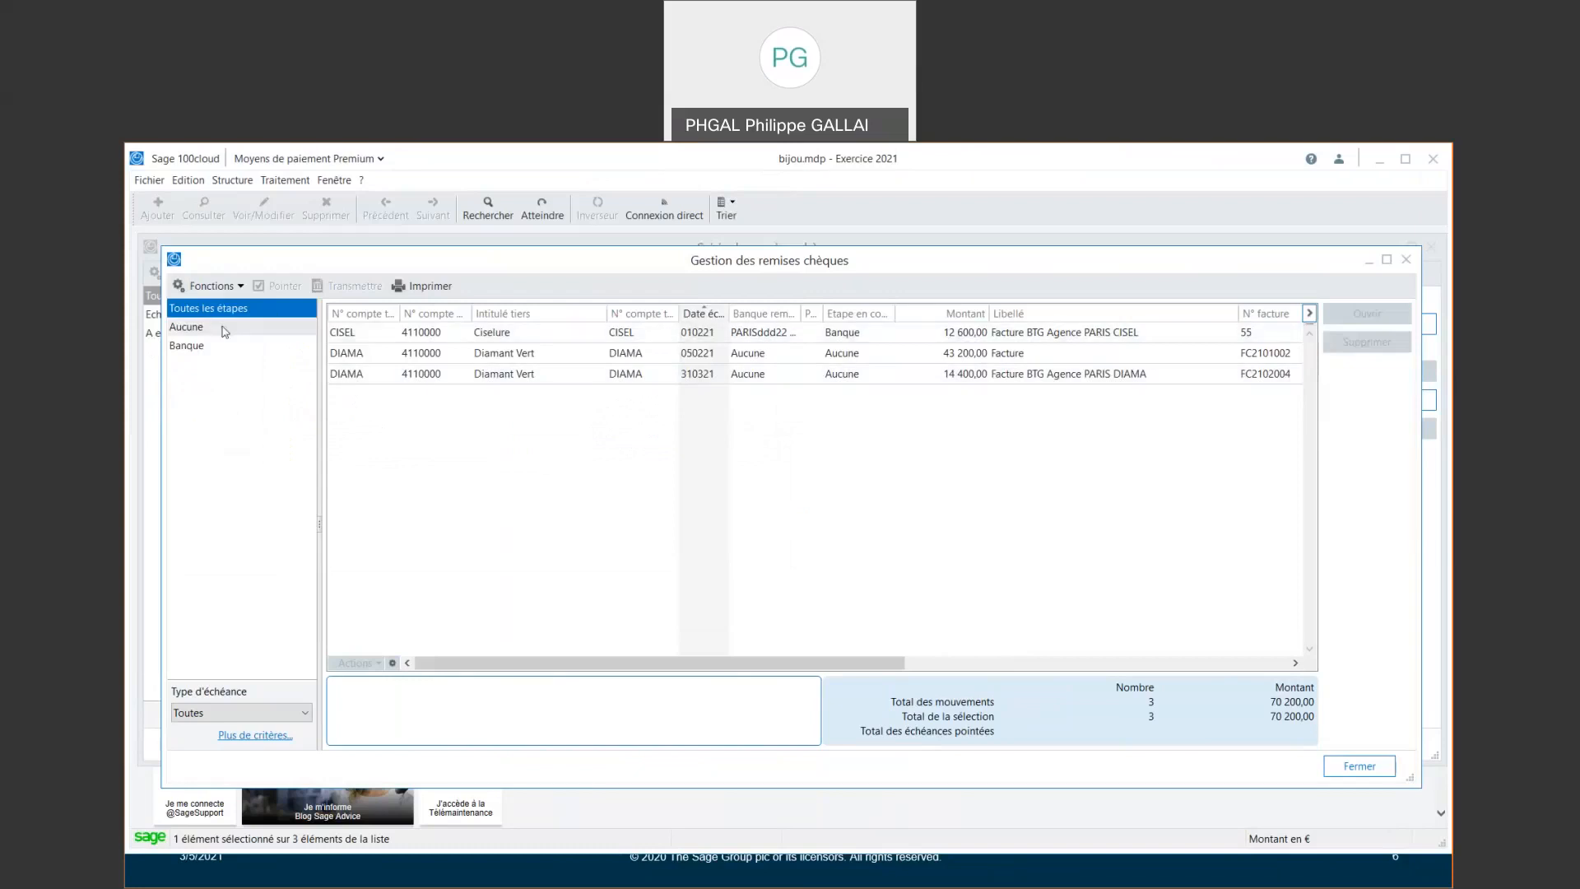
{"action": "left_click", "coordinate": [204, 346]}
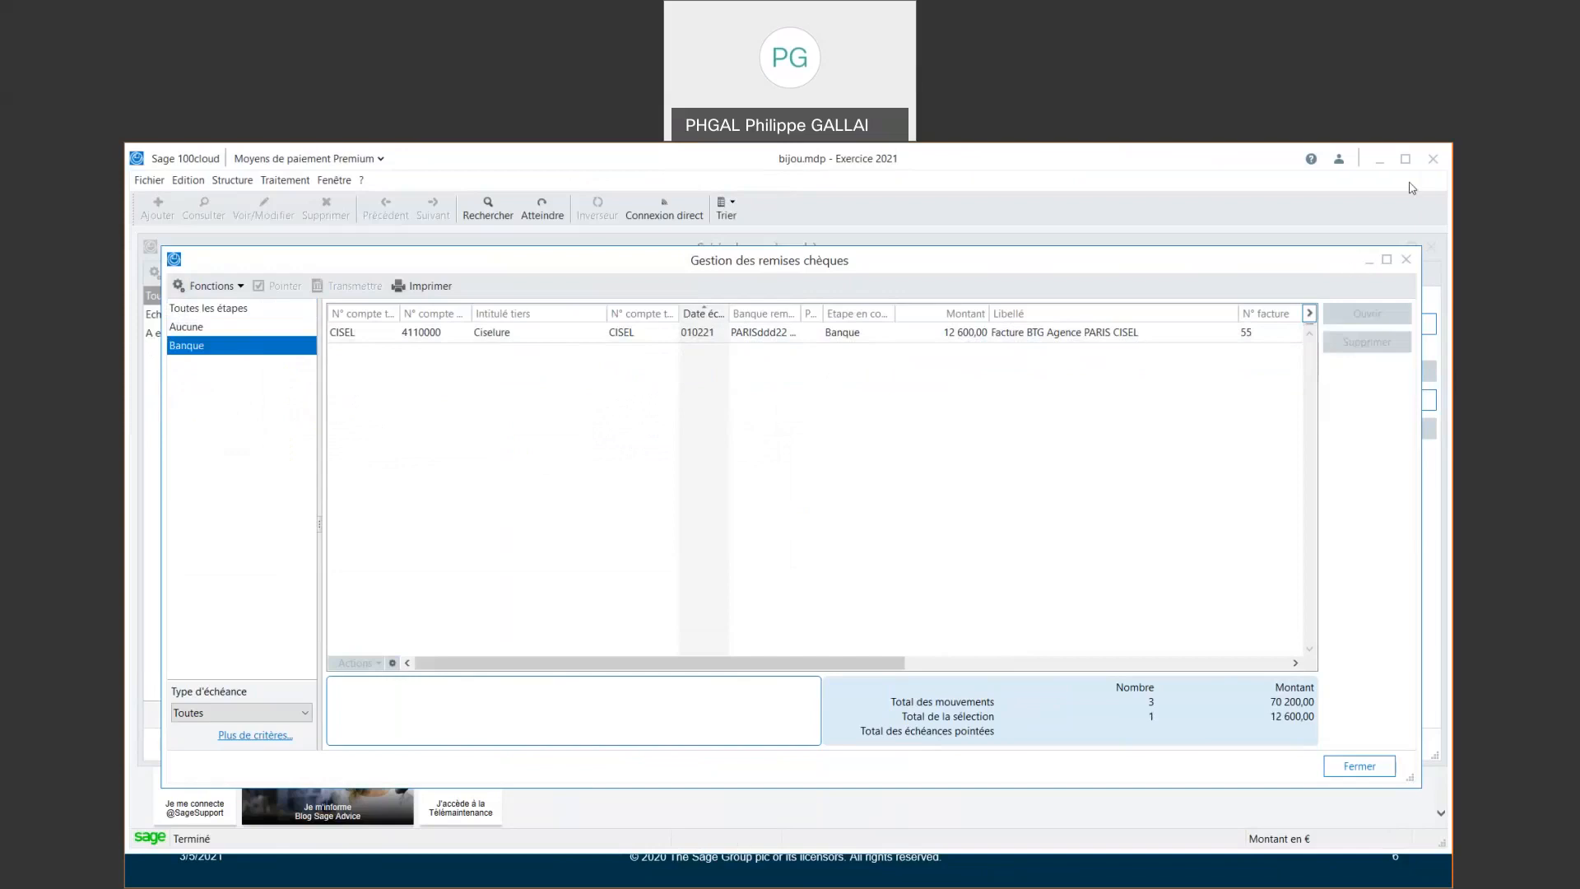
Clear the accounting window, the slide show and the calendar off the screen to reach the desktop
{"action": "left_click", "coordinate": [1382, 161]}
{"action": "left_click", "coordinate": [1386, 164]}
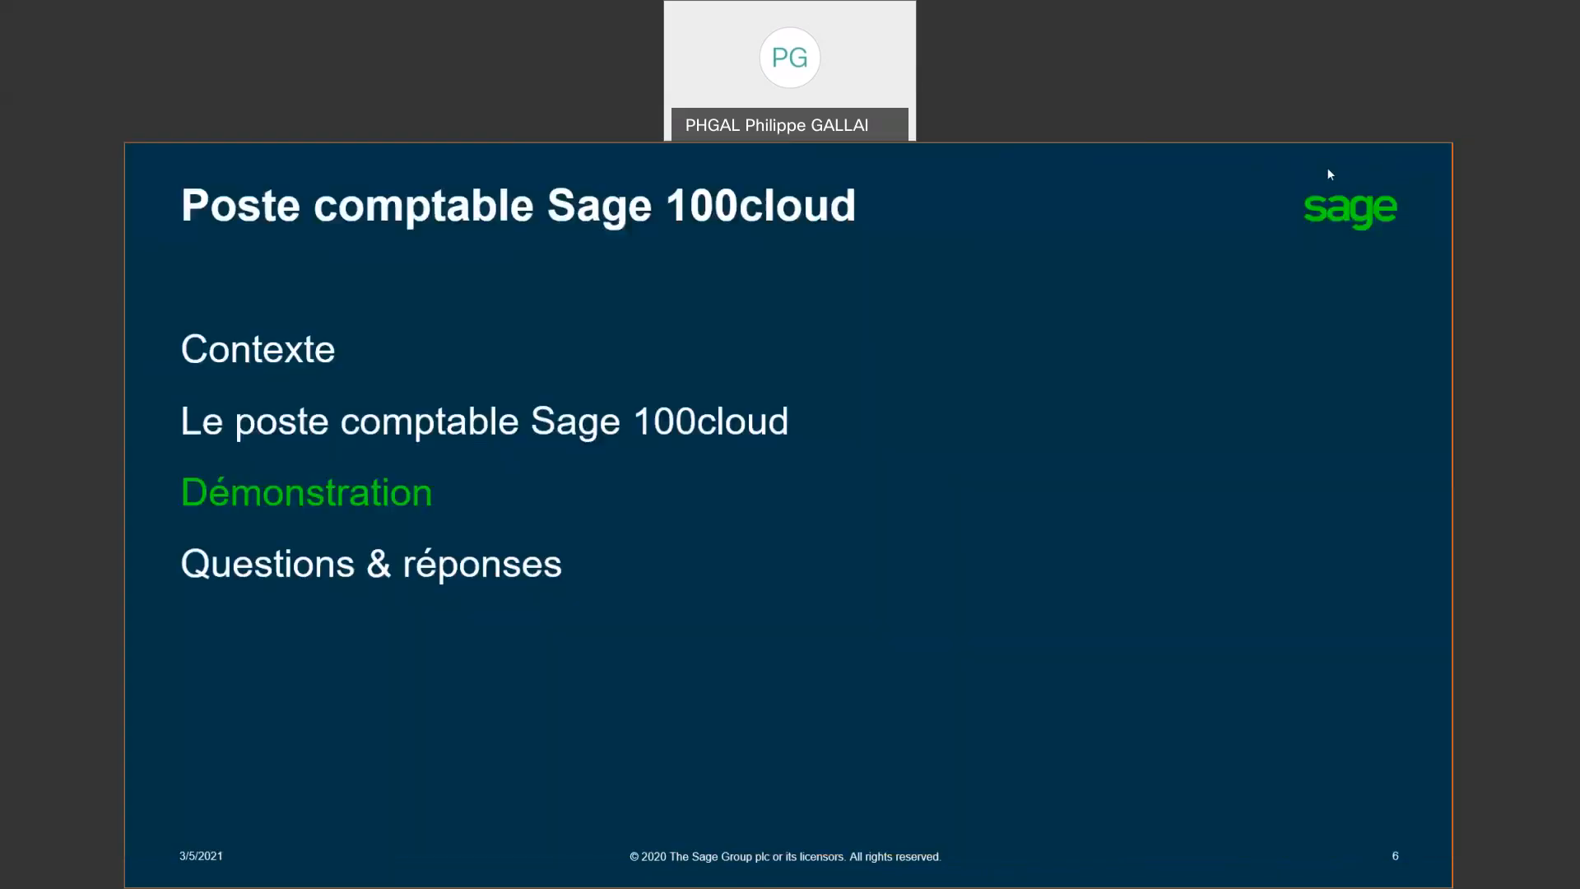
{"action": "key", "text": "Escape"}
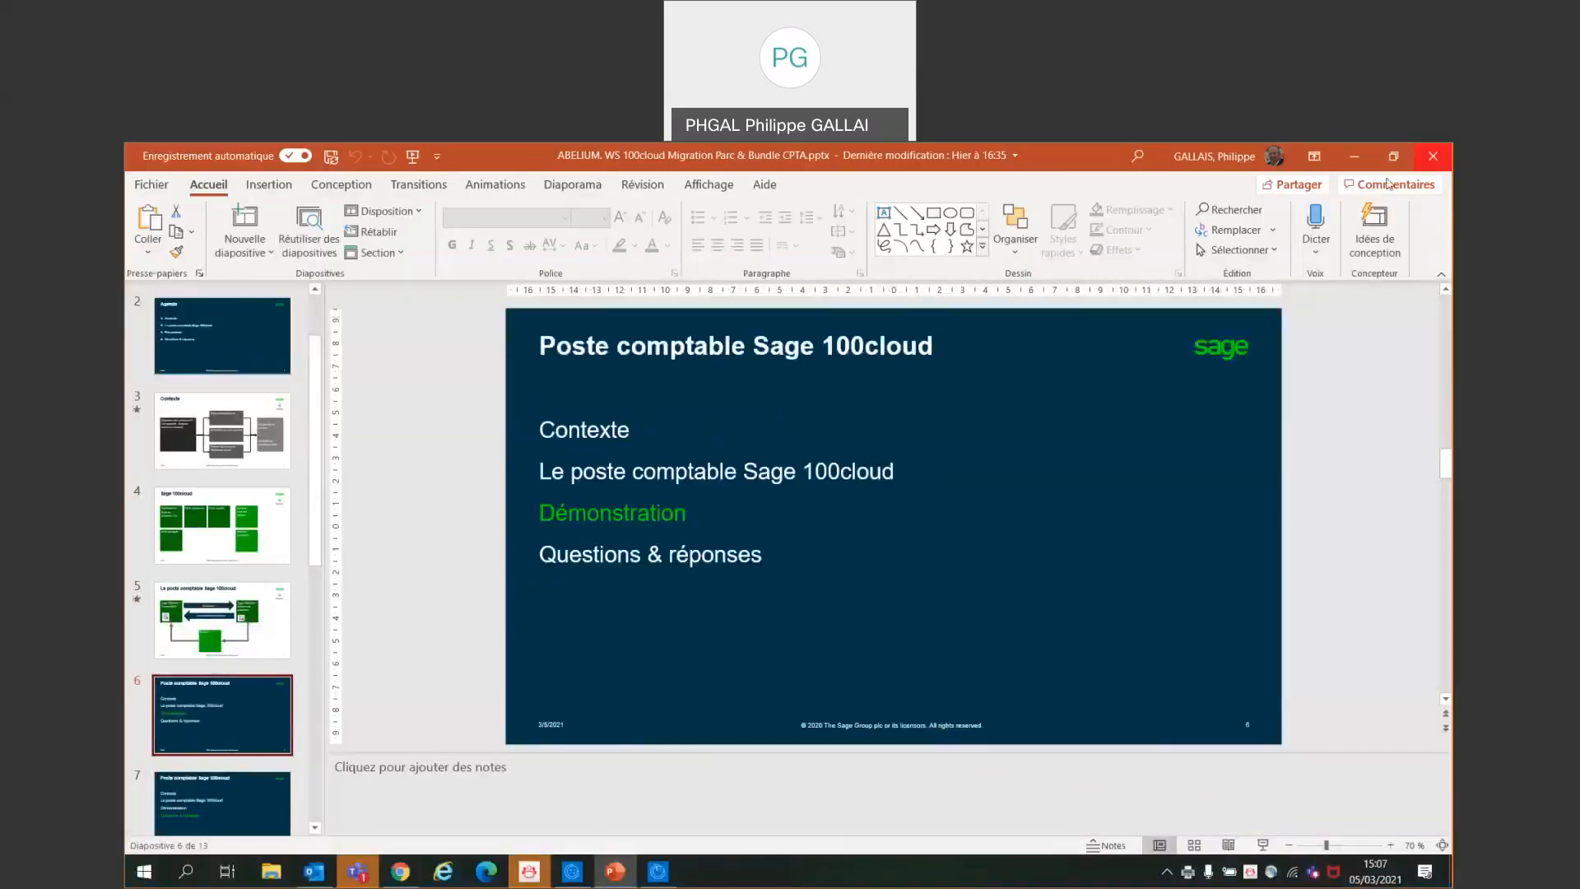
{"action": "left_click", "coordinate": [1352, 158]}
{"action": "left_click", "coordinate": [1354, 159]}
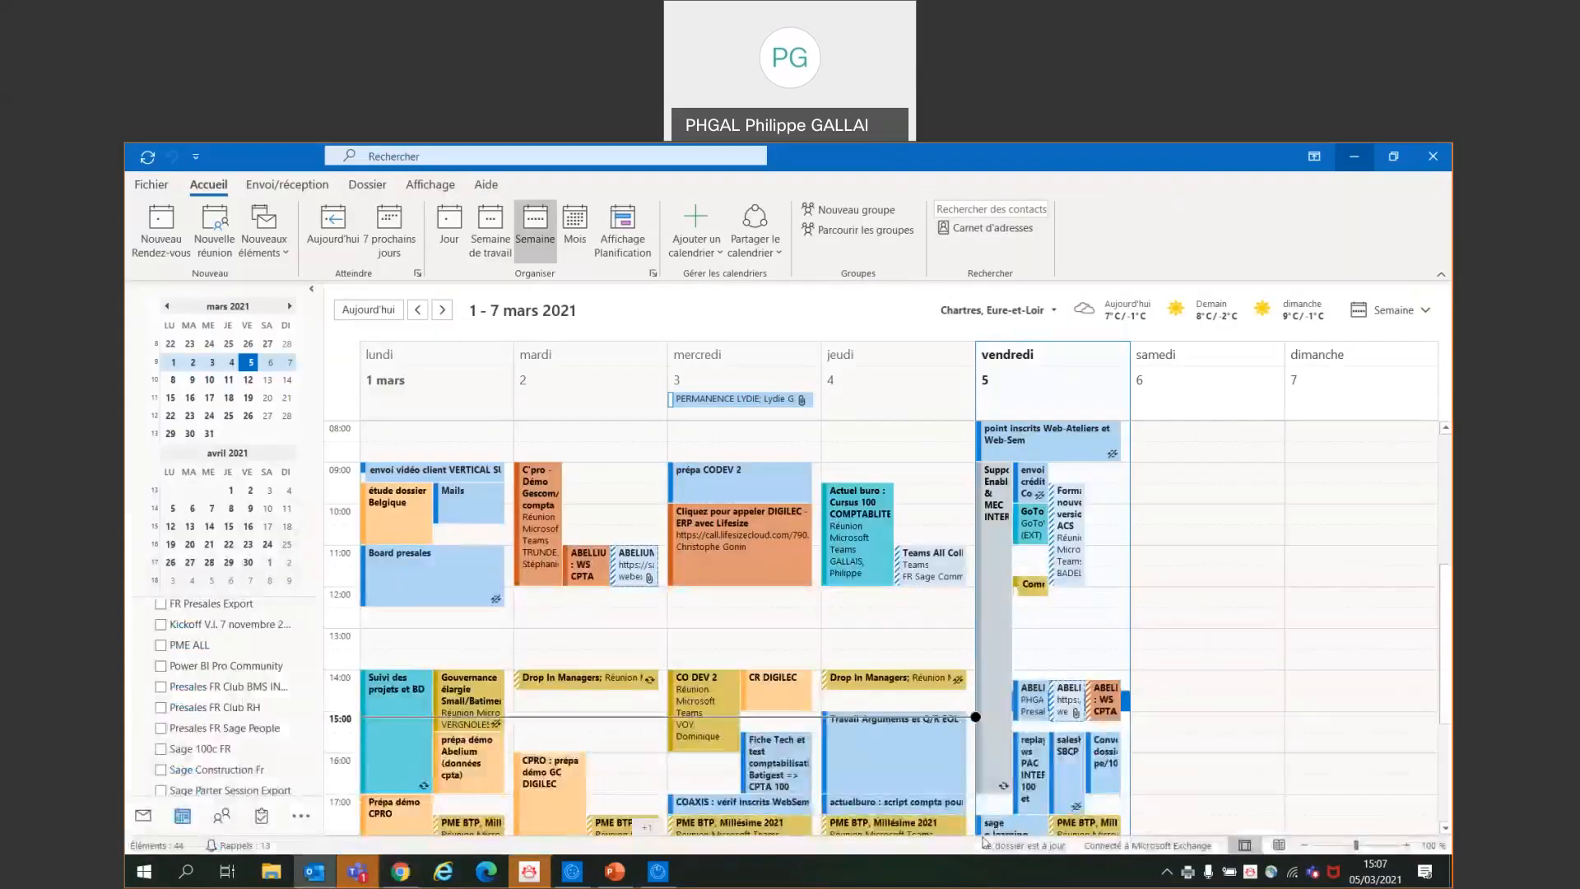
{"action": "left_click", "coordinate": [1432, 159]}
{"action": "left_click", "coordinate": [1432, 166]}
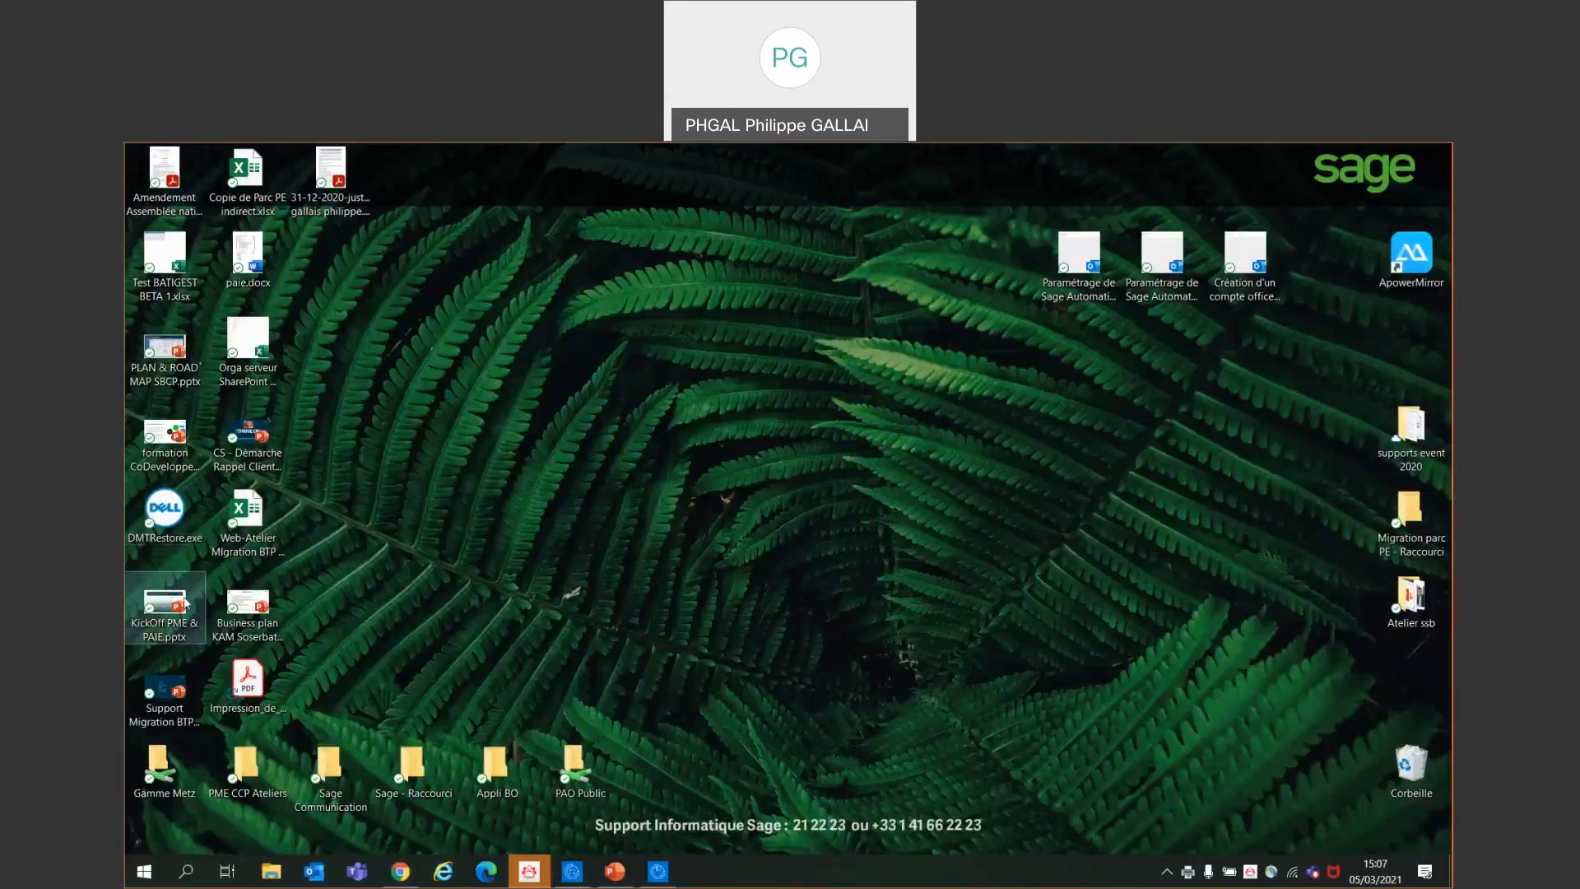
Open the saved cheque deposit PDF and review the deposit slip and the list of movements
{"action": "left_click", "coordinate": [256, 687]}
{"action": "double_click", "coordinate": [256, 687]}
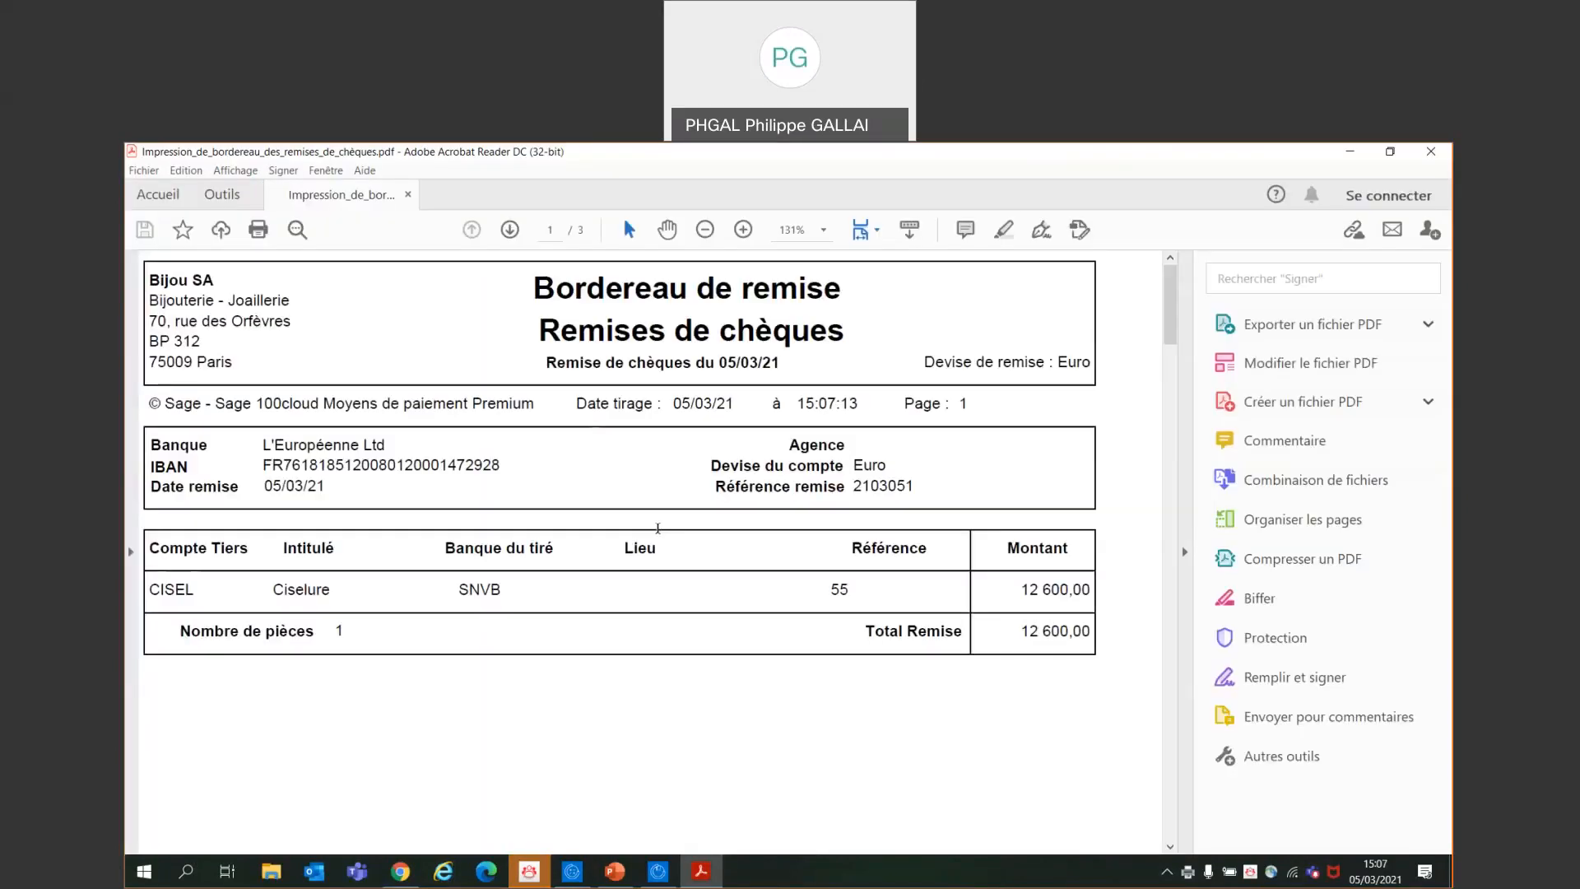
{"action": "scroll", "coordinate": [657, 529], "scroll_direction": "down", "scroll_amount": 10}
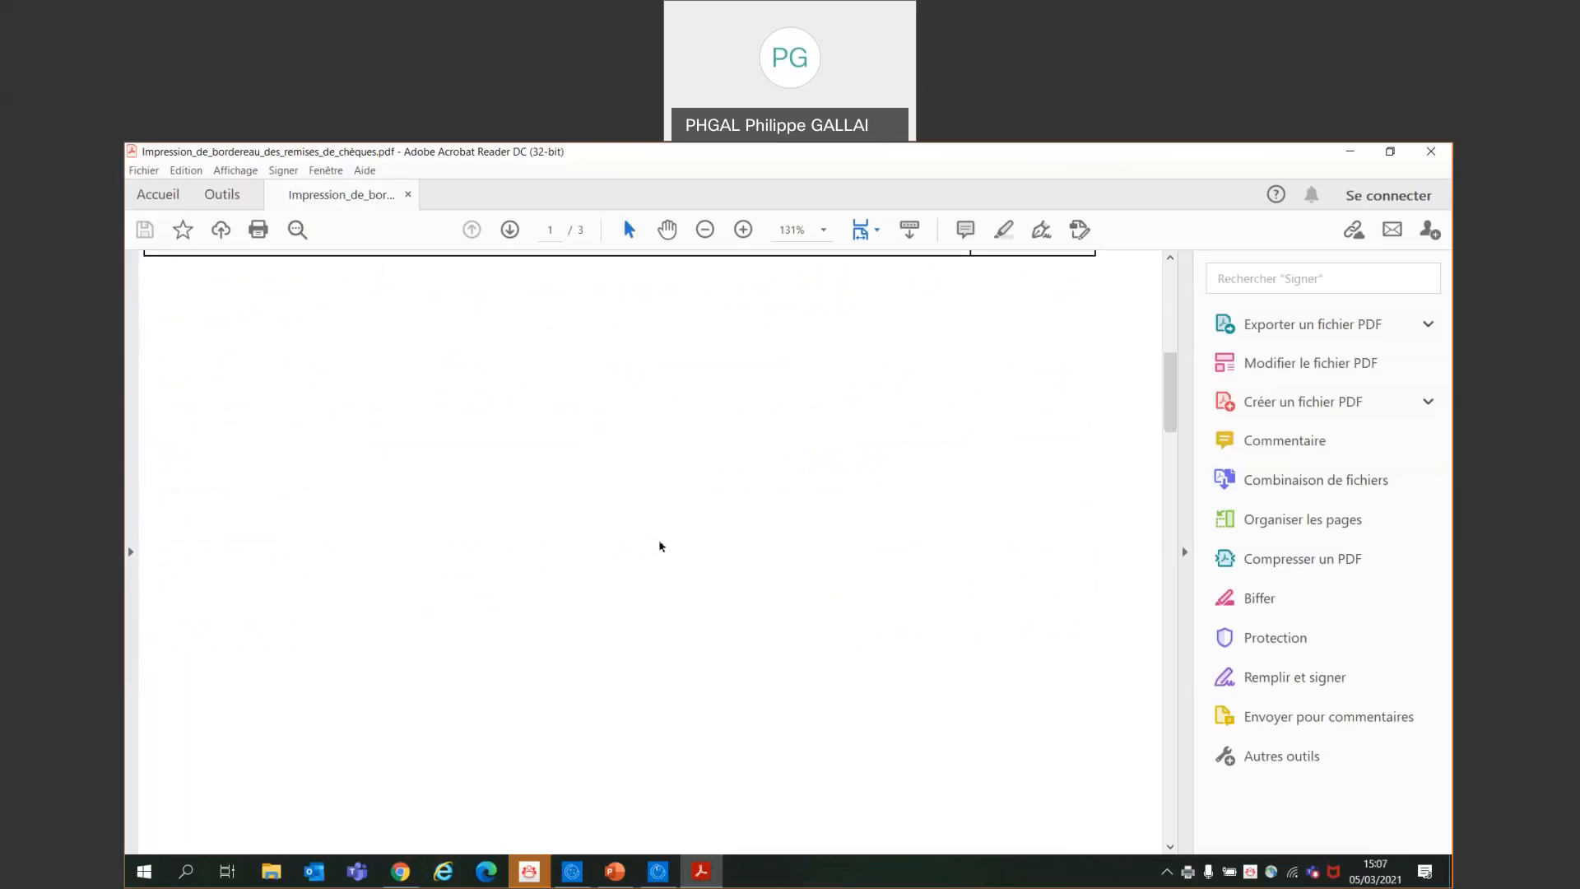
{"action": "scroll", "coordinate": [662, 547], "scroll_direction": "down", "scroll_amount": 8}
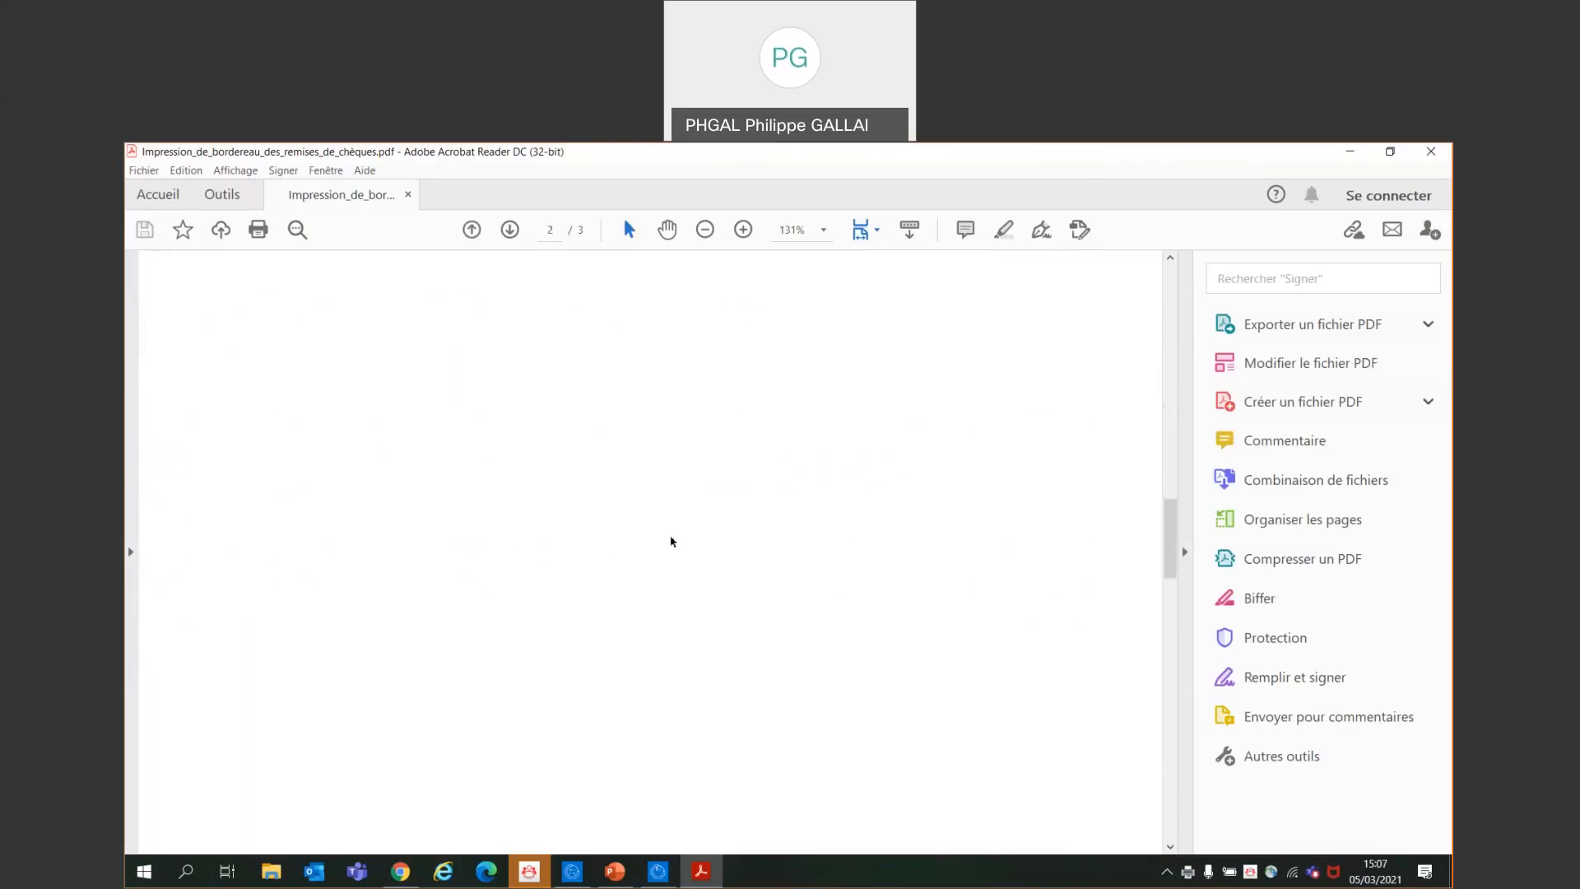
{"action": "scroll", "coordinate": [674, 540], "scroll_direction": "down", "scroll_amount": 8}
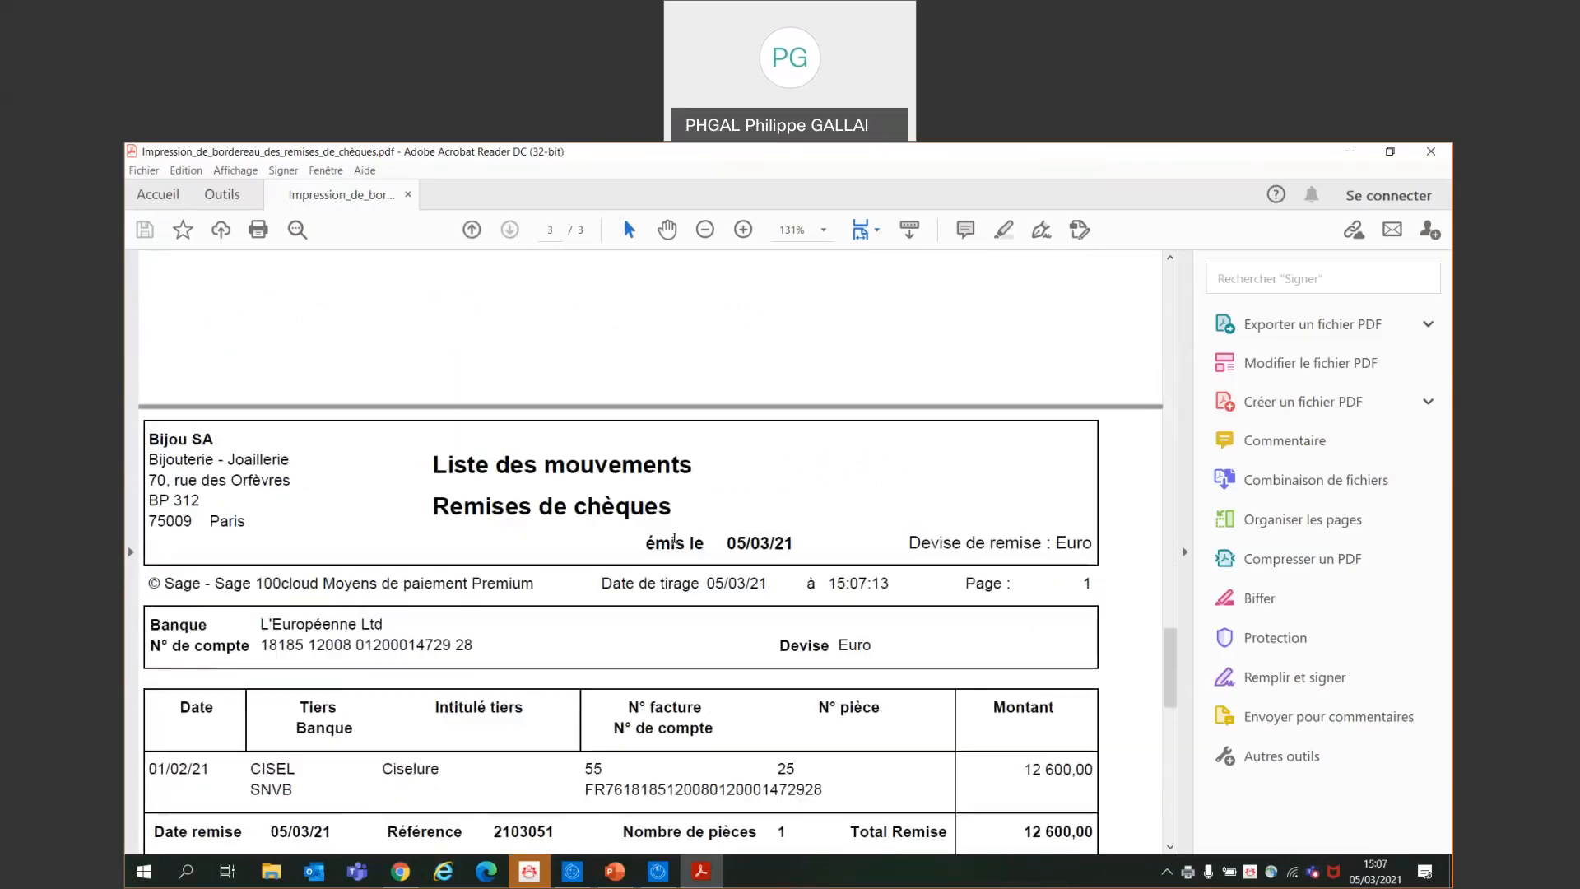
{"action": "scroll", "coordinate": [675, 543], "scroll_direction": "down", "scroll_amount": 4}
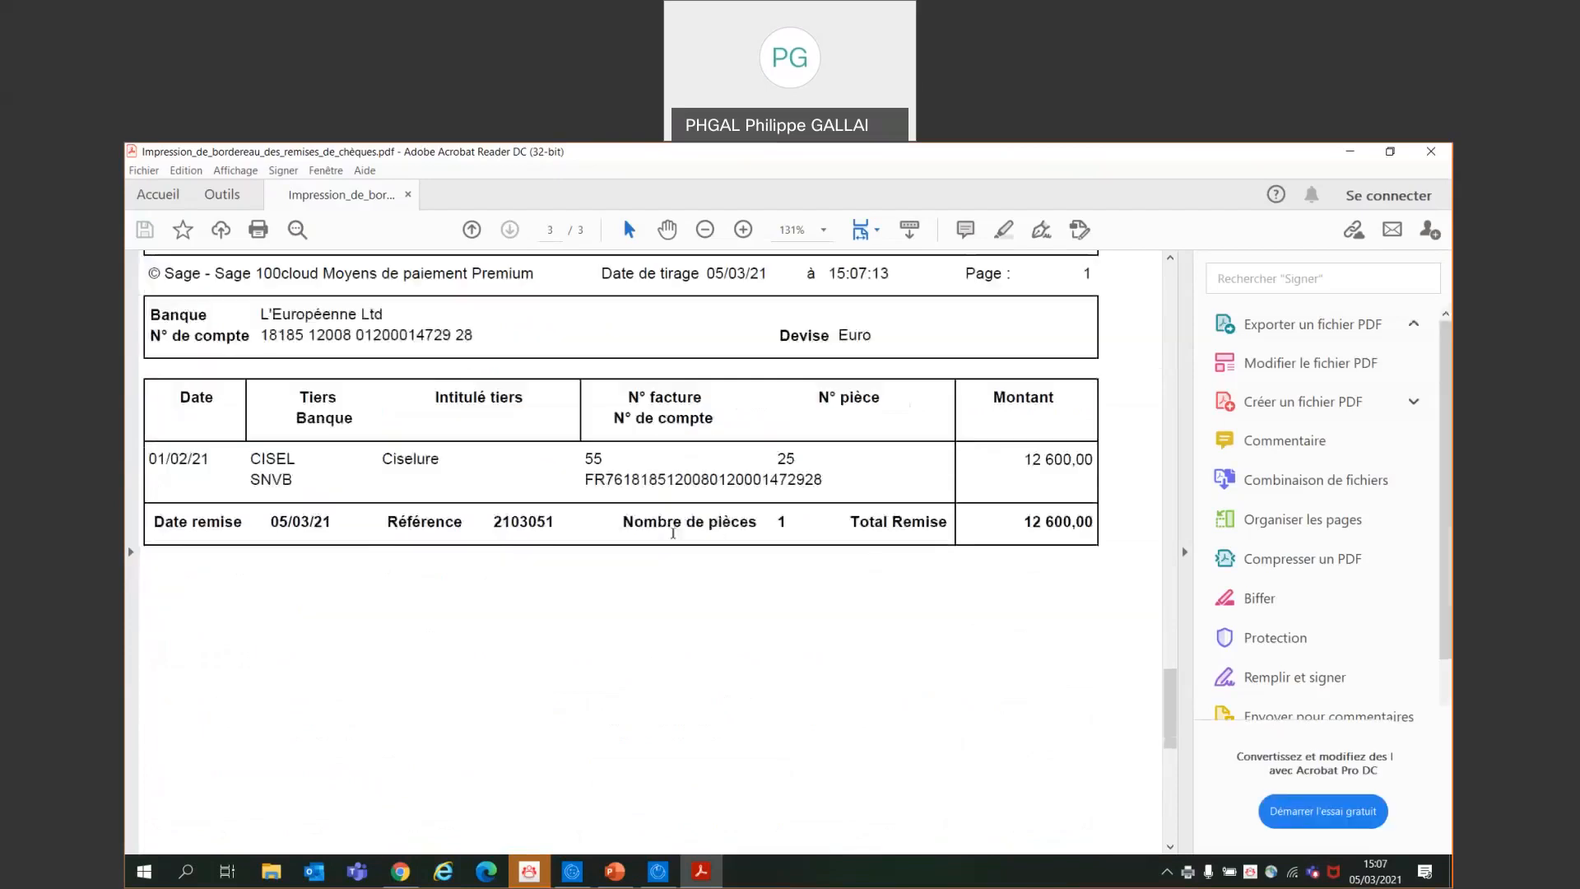
Switch back to Sage 100cloud Moyens de paiement and close the cheque deposit management and entry windows
{"action": "left_click", "coordinate": [659, 872]}
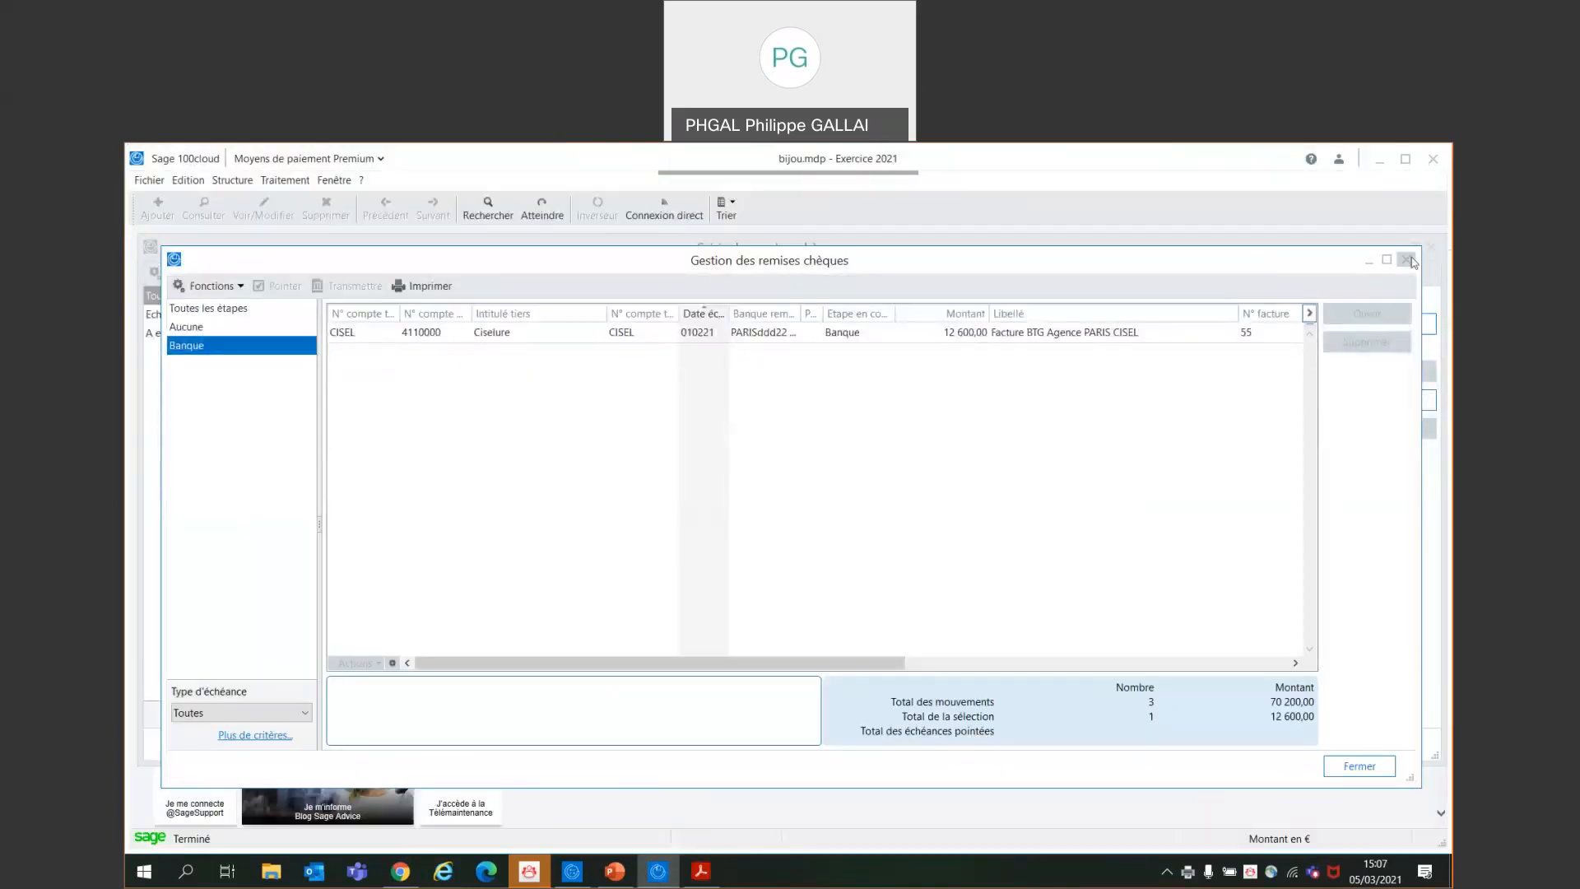
{"action": "left_click", "coordinate": [1406, 260]}
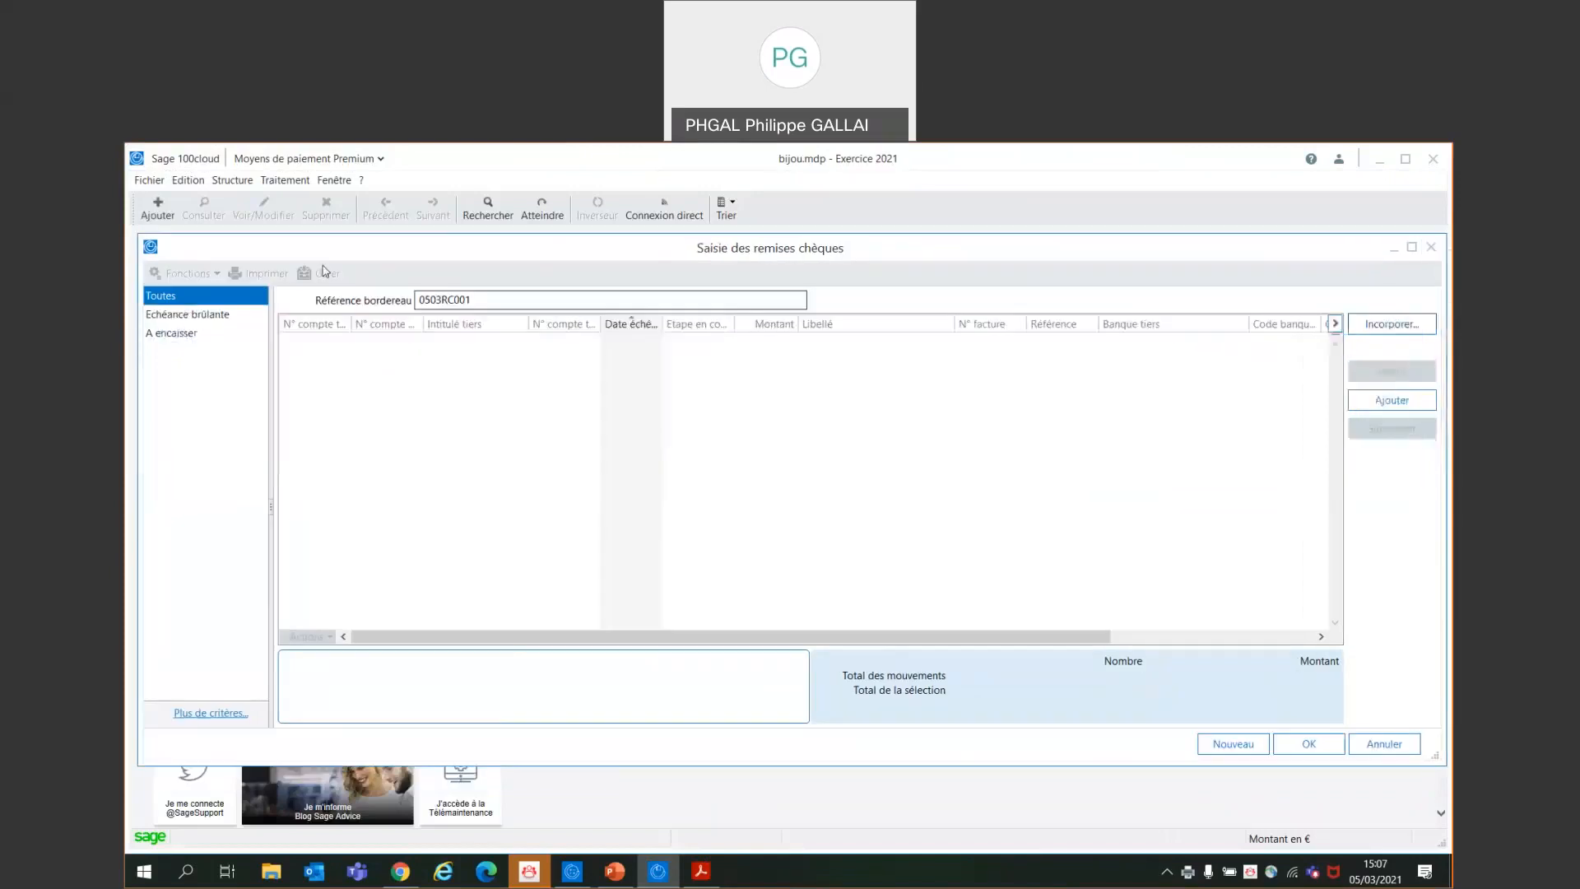
{"action": "left_click", "coordinate": [1431, 247]}
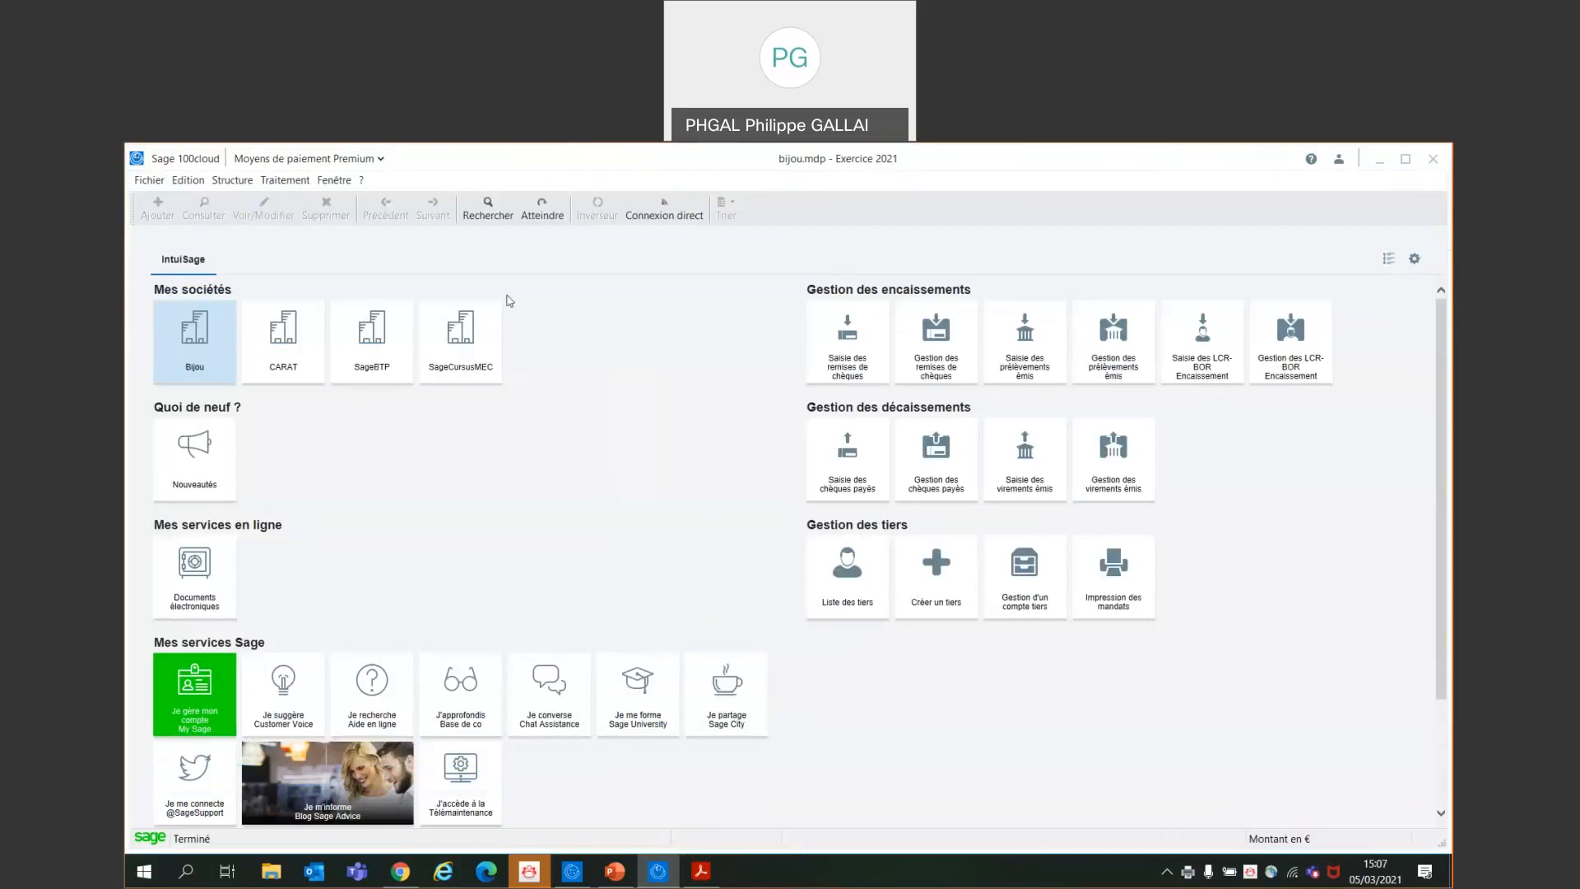
Start entering an issued transfer slip among the disbursements and begin selecting the entries to incorporate
{"action": "left_click", "coordinate": [284, 180]}
{"action": "mouse_move", "coordinate": [296, 216]}
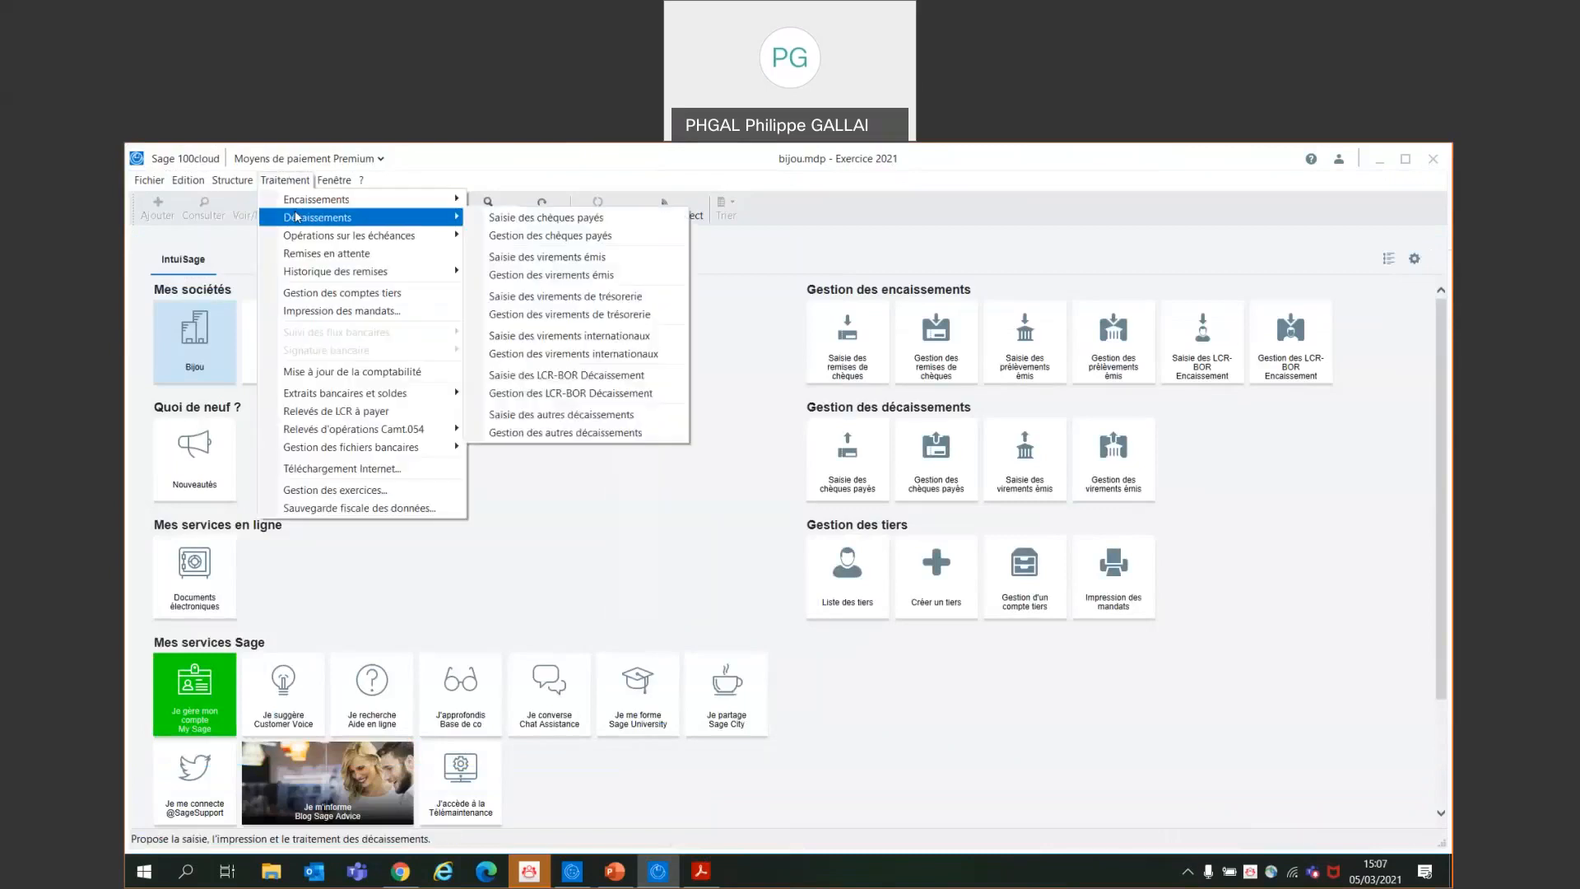
{"action": "left_click", "coordinate": [561, 257]}
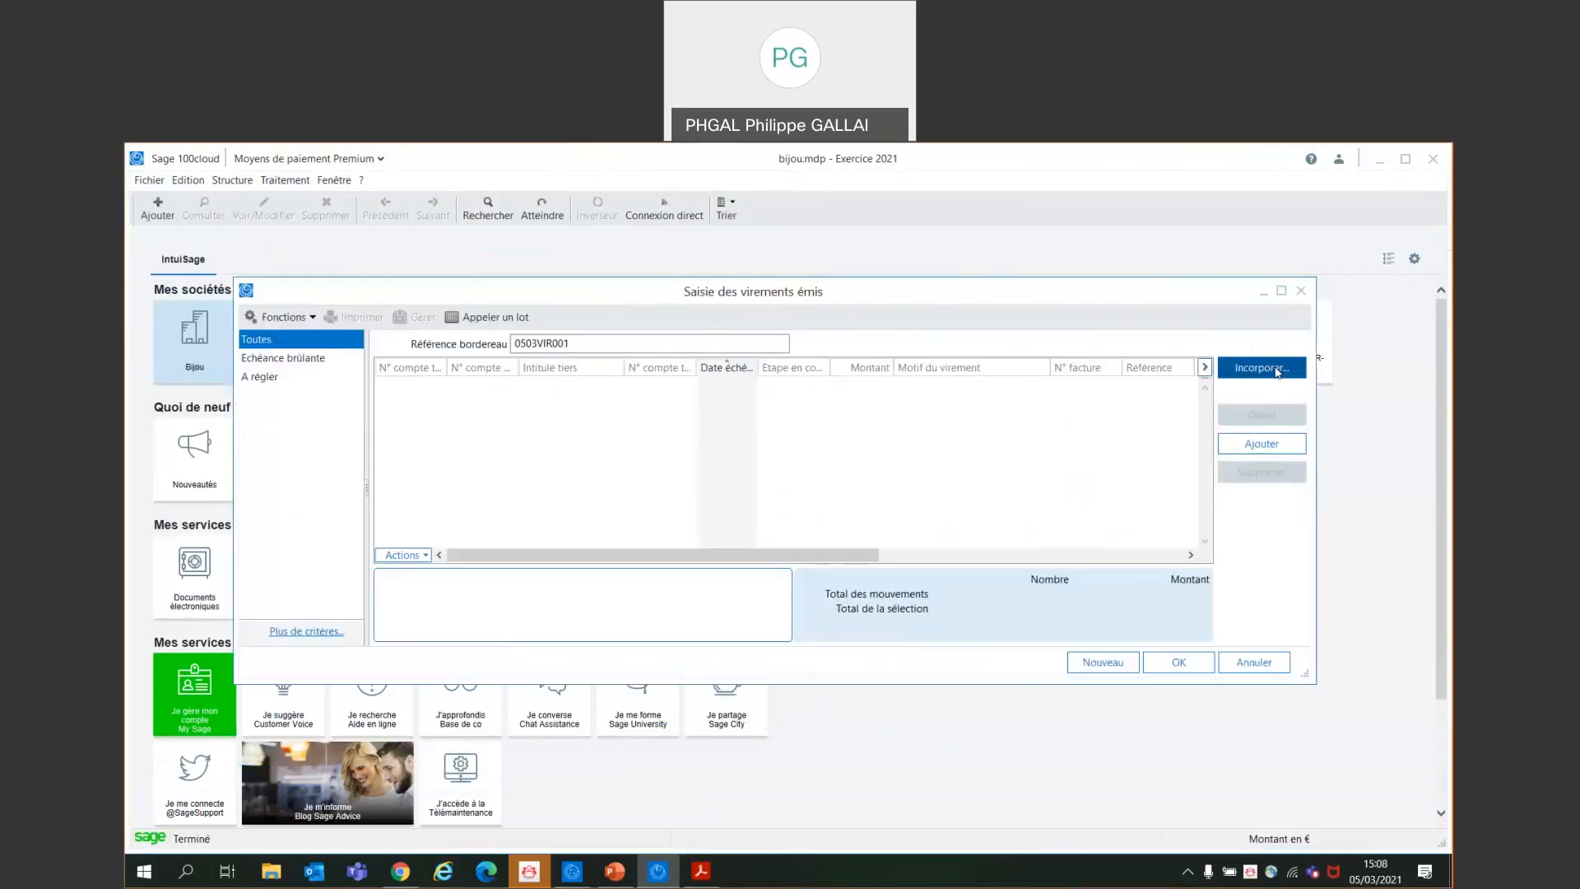
{"action": "left_click", "coordinate": [1279, 372]}
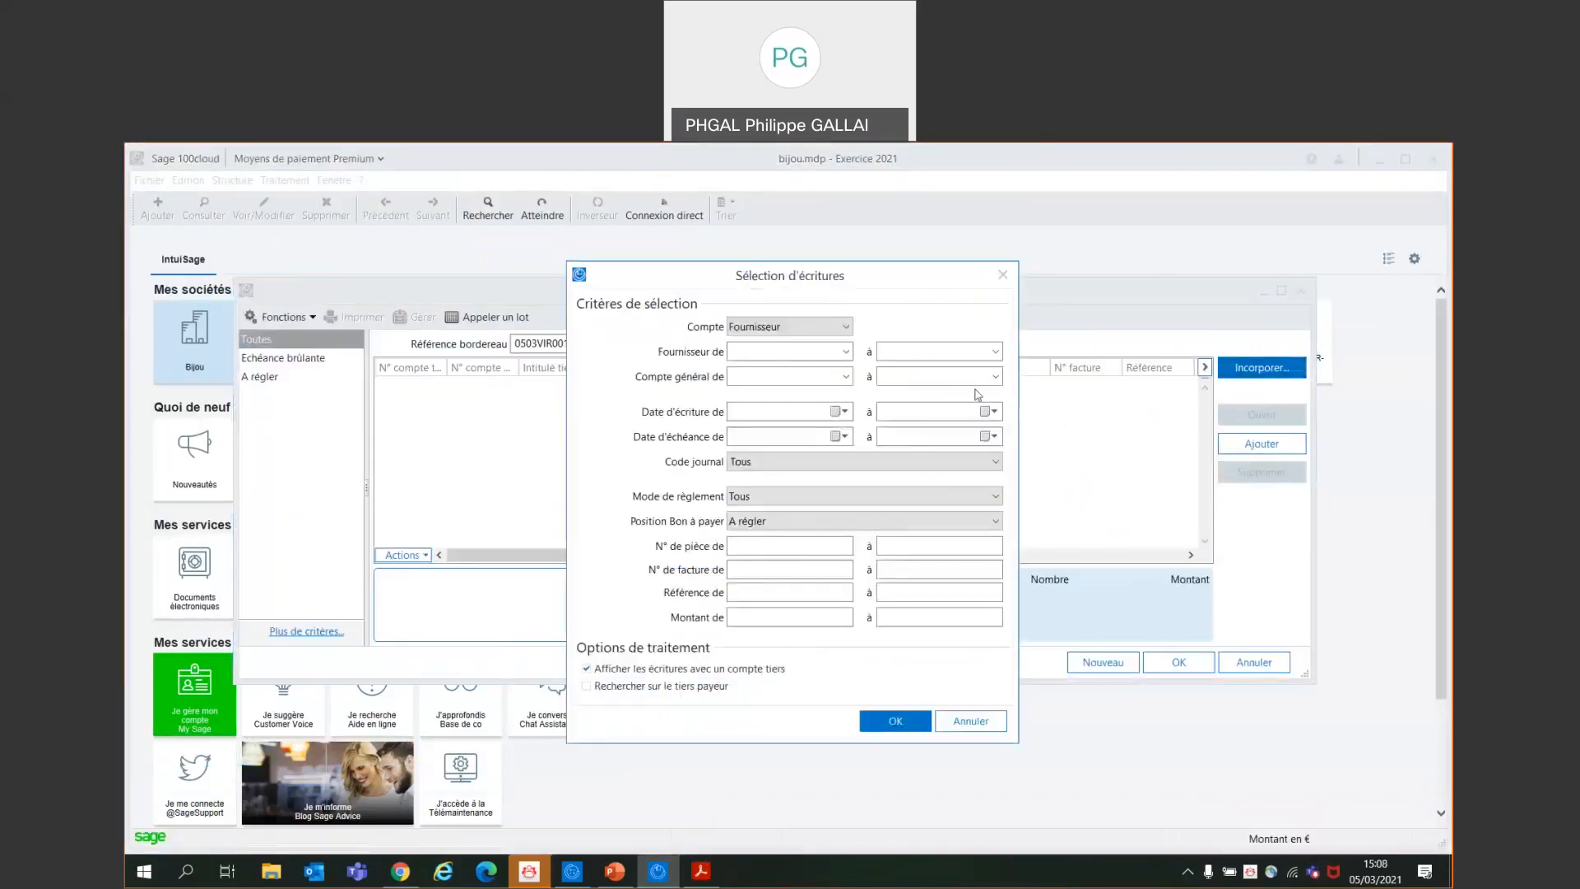
List the supplier entries to incorporate from journal ACH Achats with payment method Virement
{"action": "left_click", "coordinate": [778, 463]}
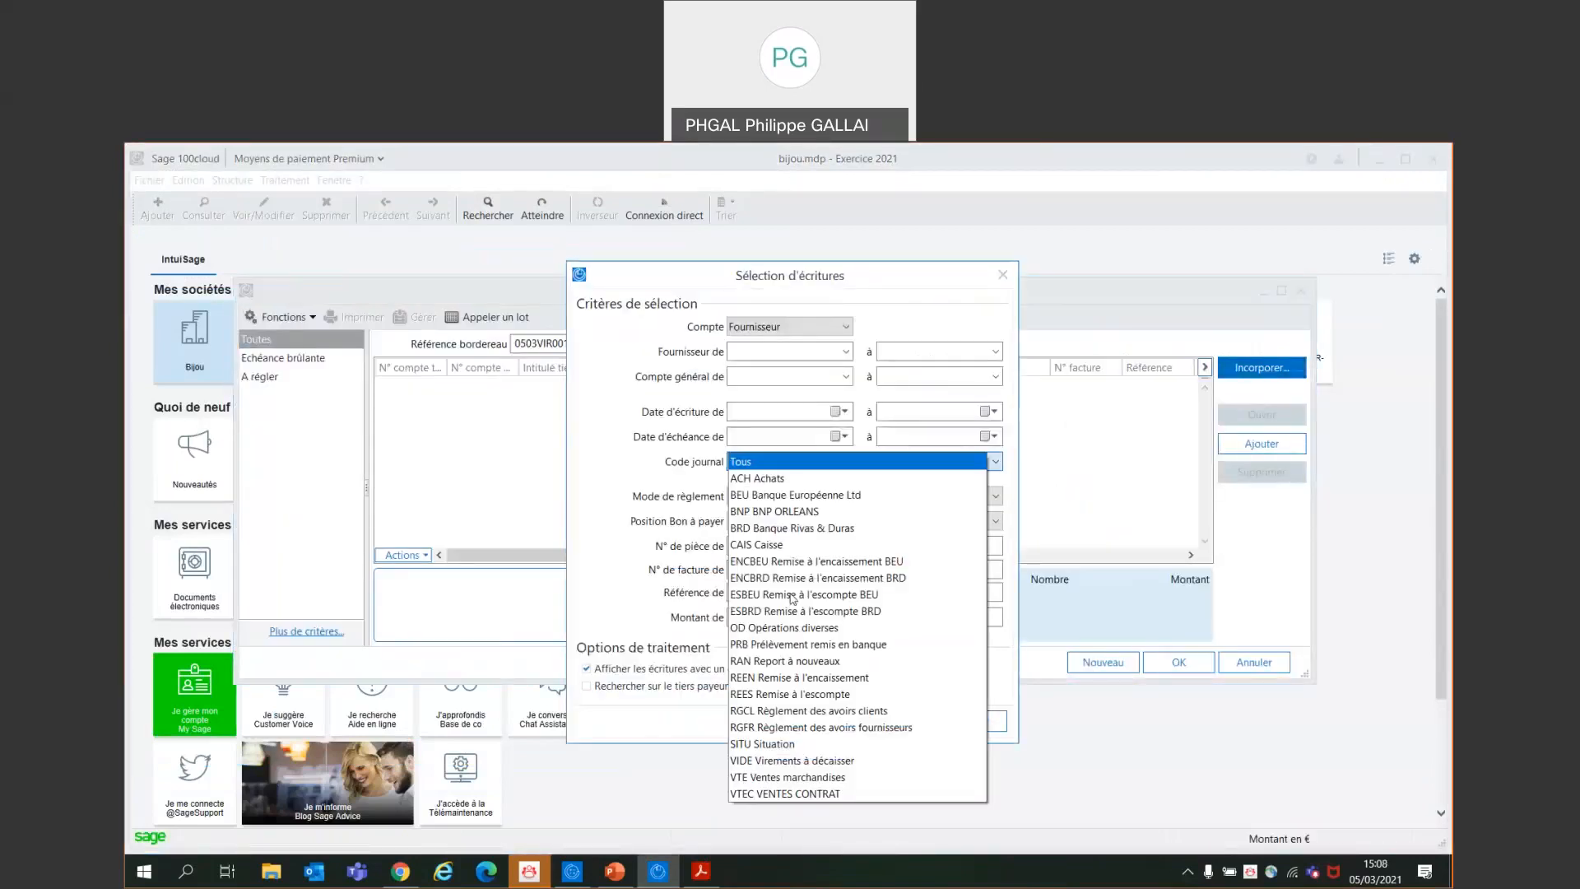
{"action": "left_click", "coordinate": [779, 478]}
{"action": "left_click", "coordinate": [783, 497]}
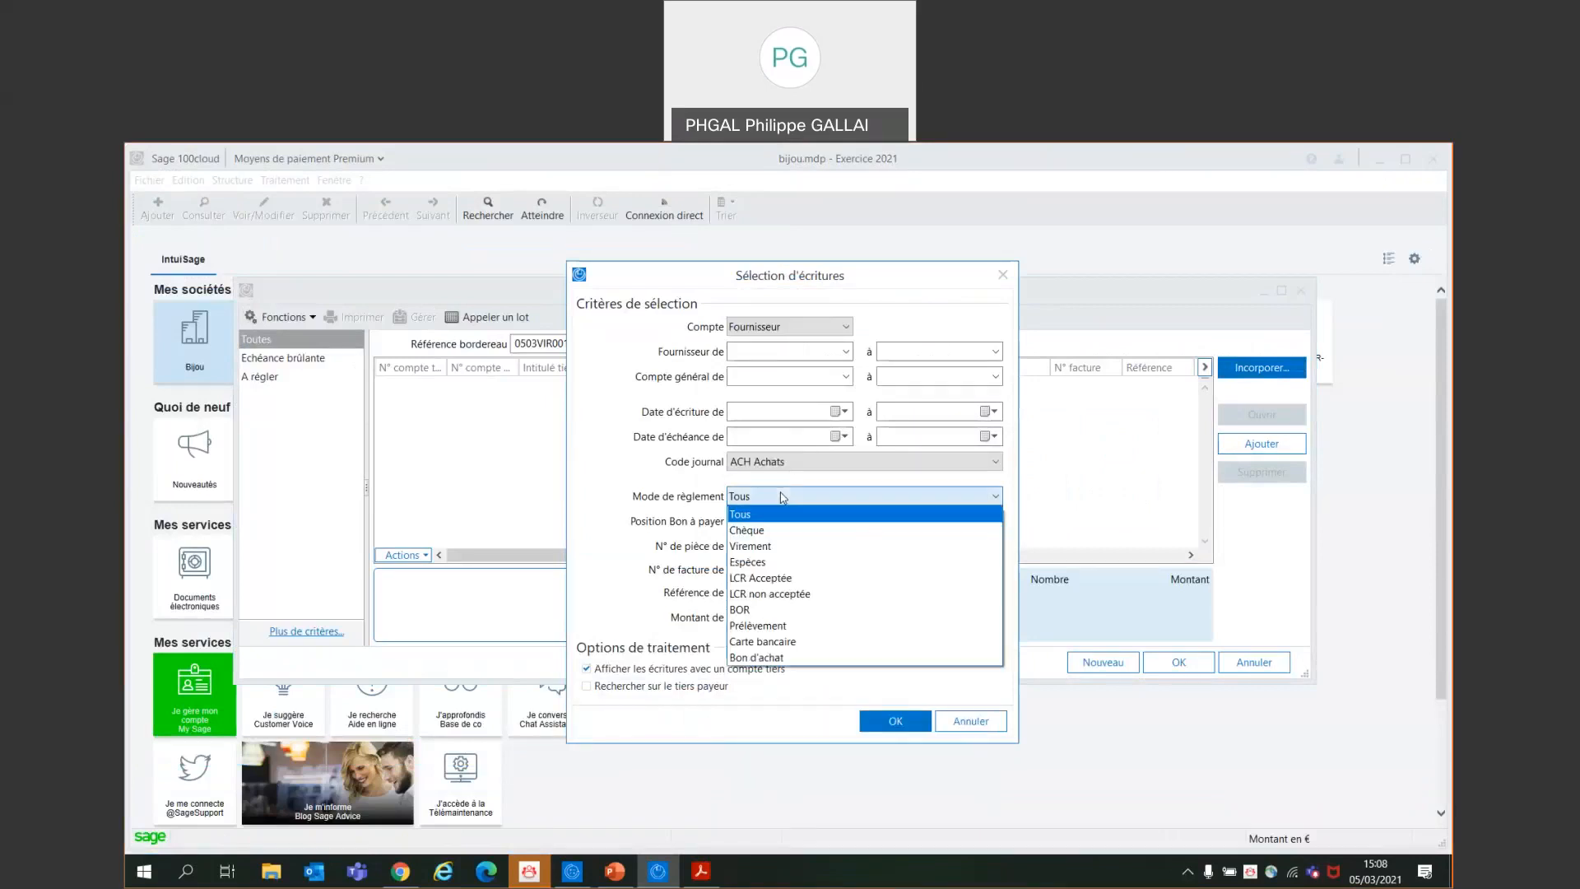
{"action": "left_click", "coordinate": [782, 546]}
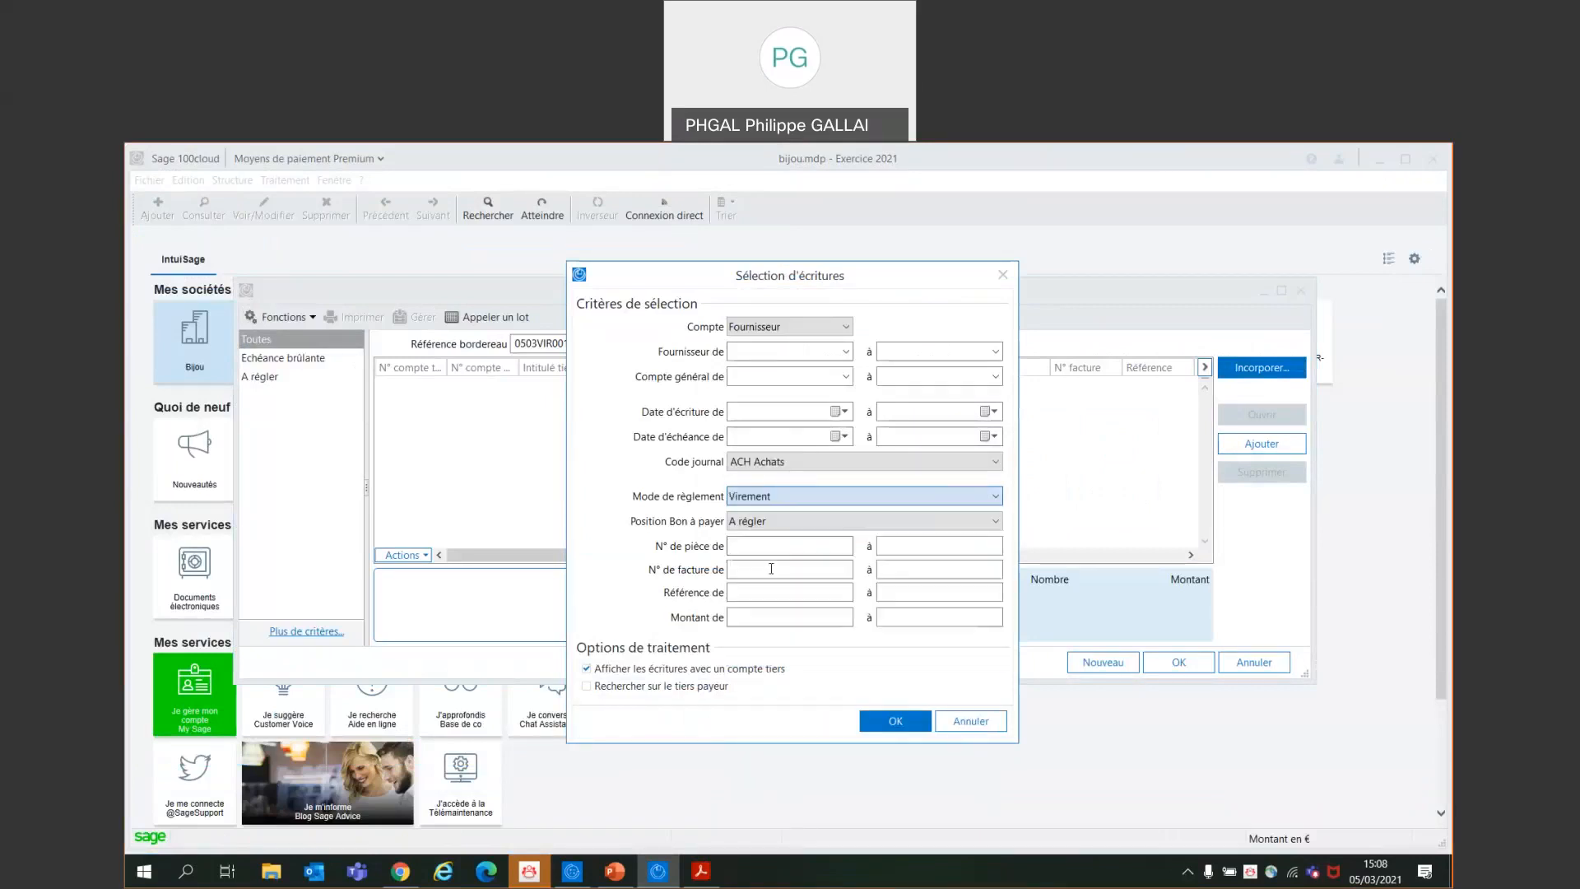
{"action": "left_click", "coordinate": [919, 730]}
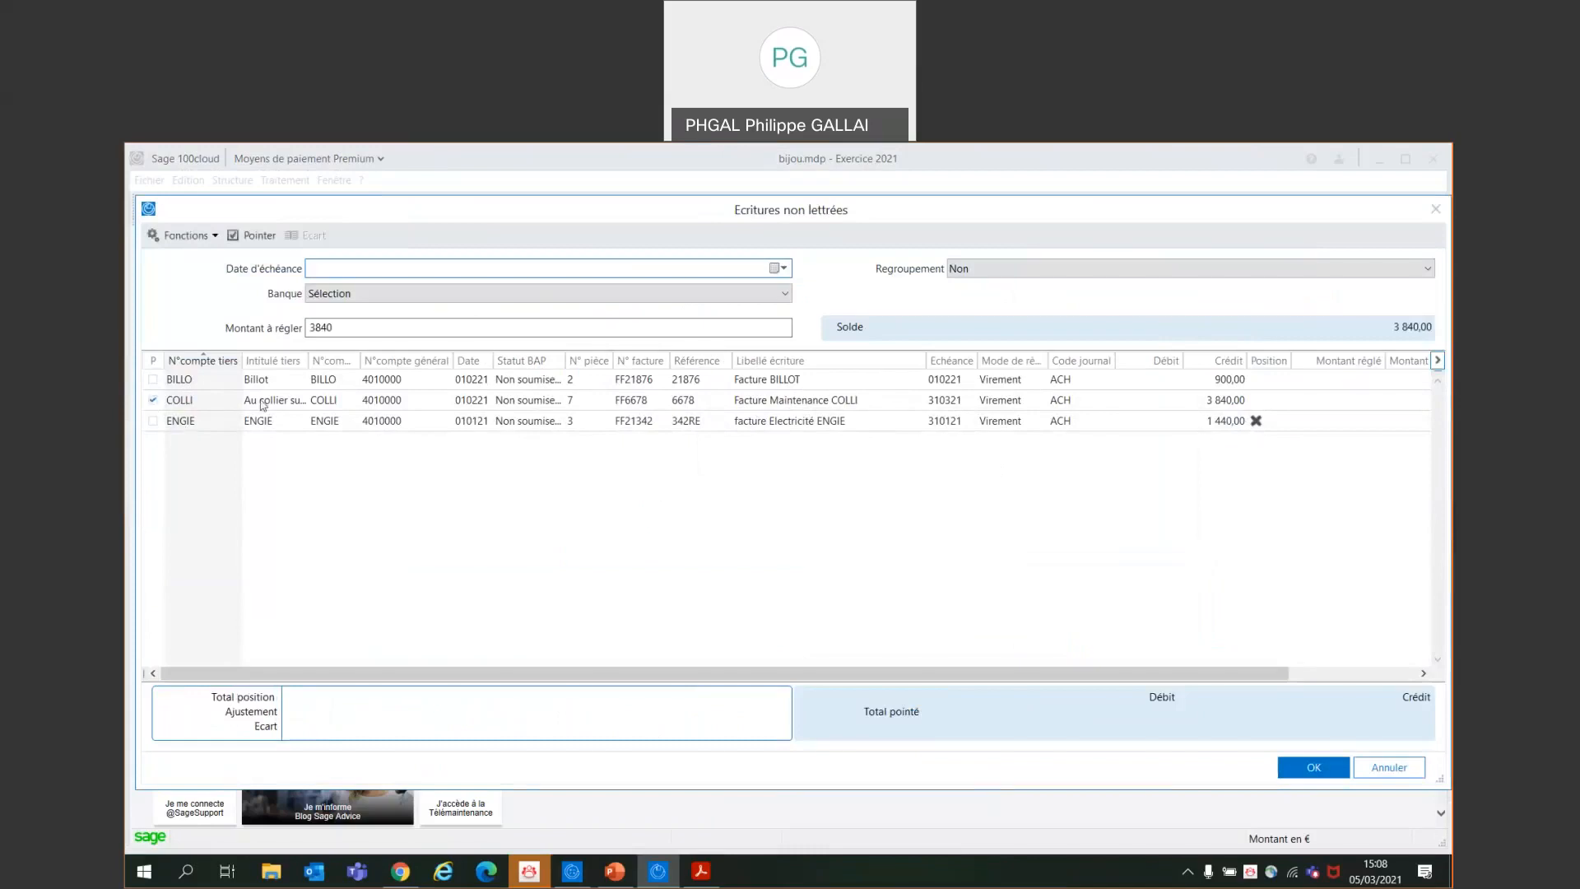
Incorporate the Facture Maintenance COLLI entry into the transfer slip for a payment of 3840, and open the transfer management
{"action": "left_click", "coordinate": [254, 237]}
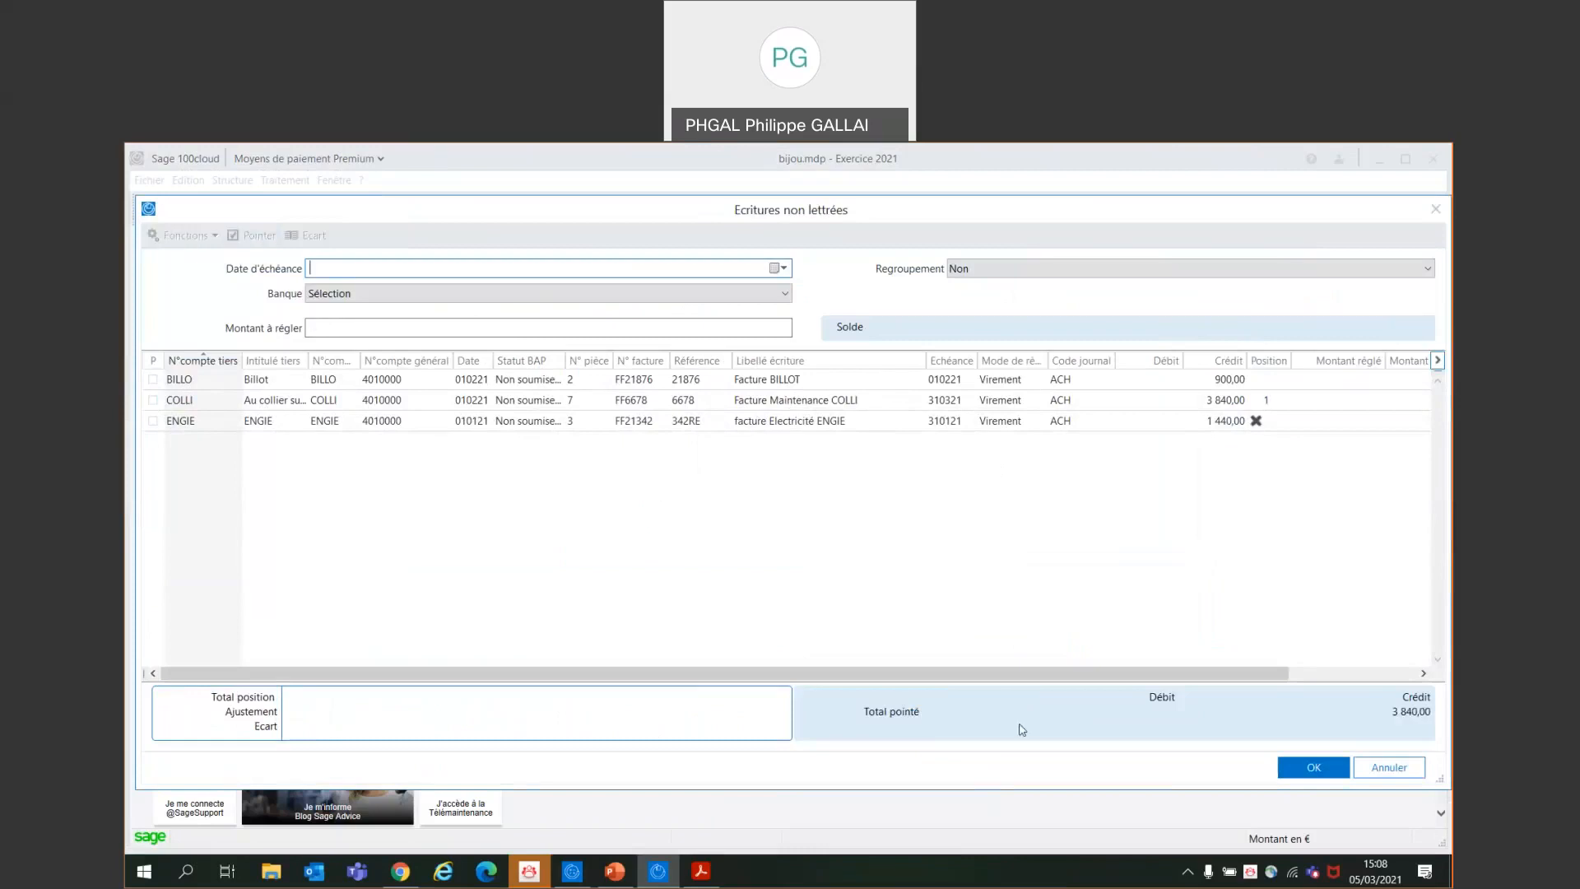
{"action": "left_click", "coordinate": [1314, 767]}
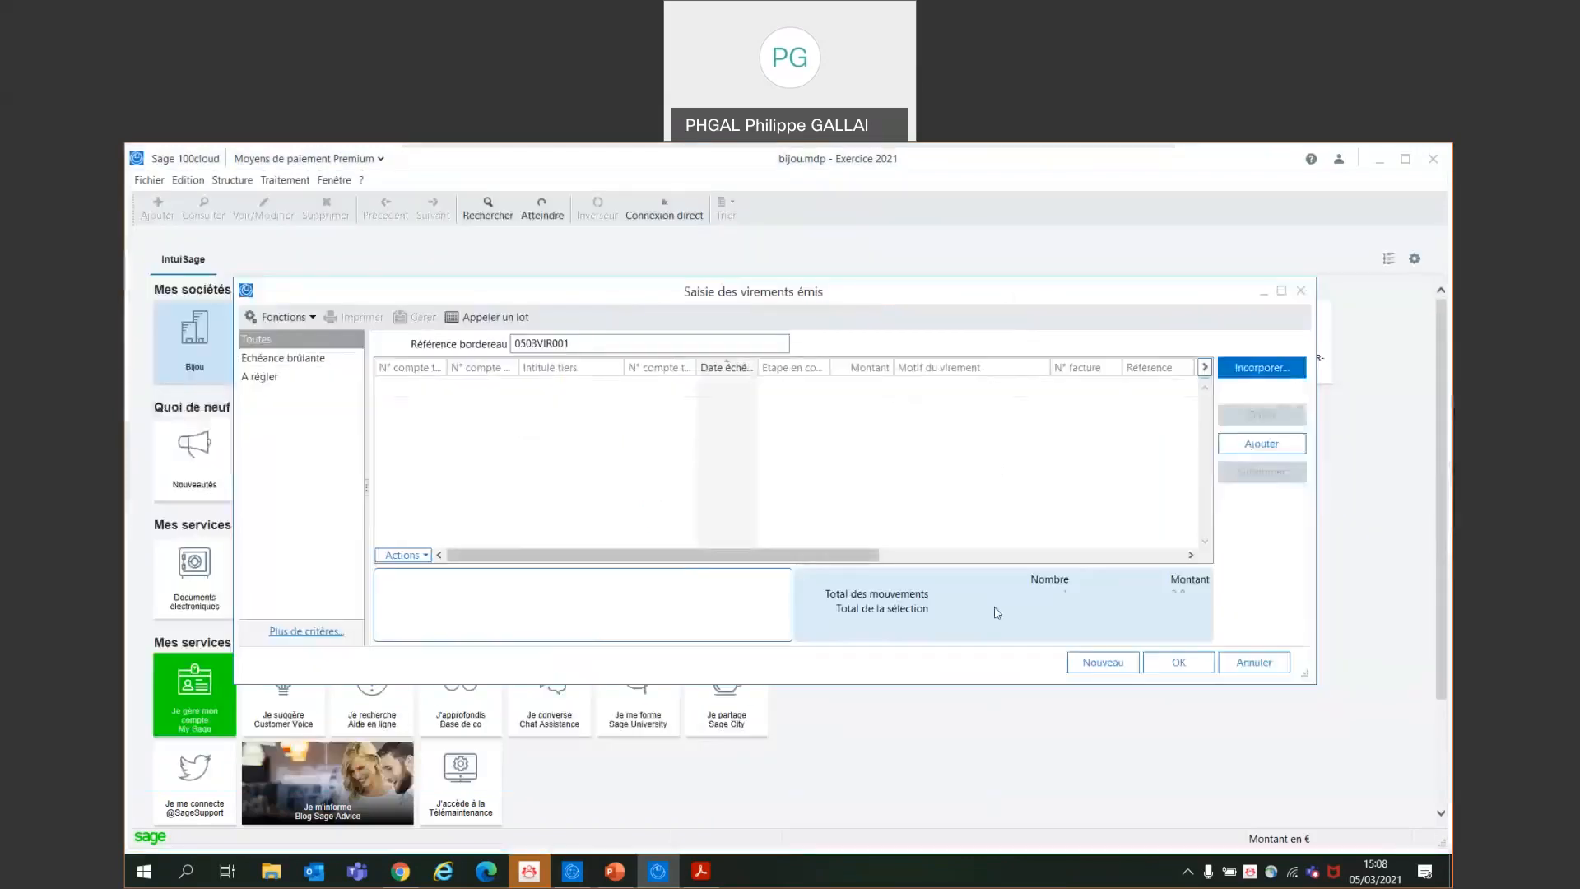
{"action": "left_click", "coordinate": [591, 387]}
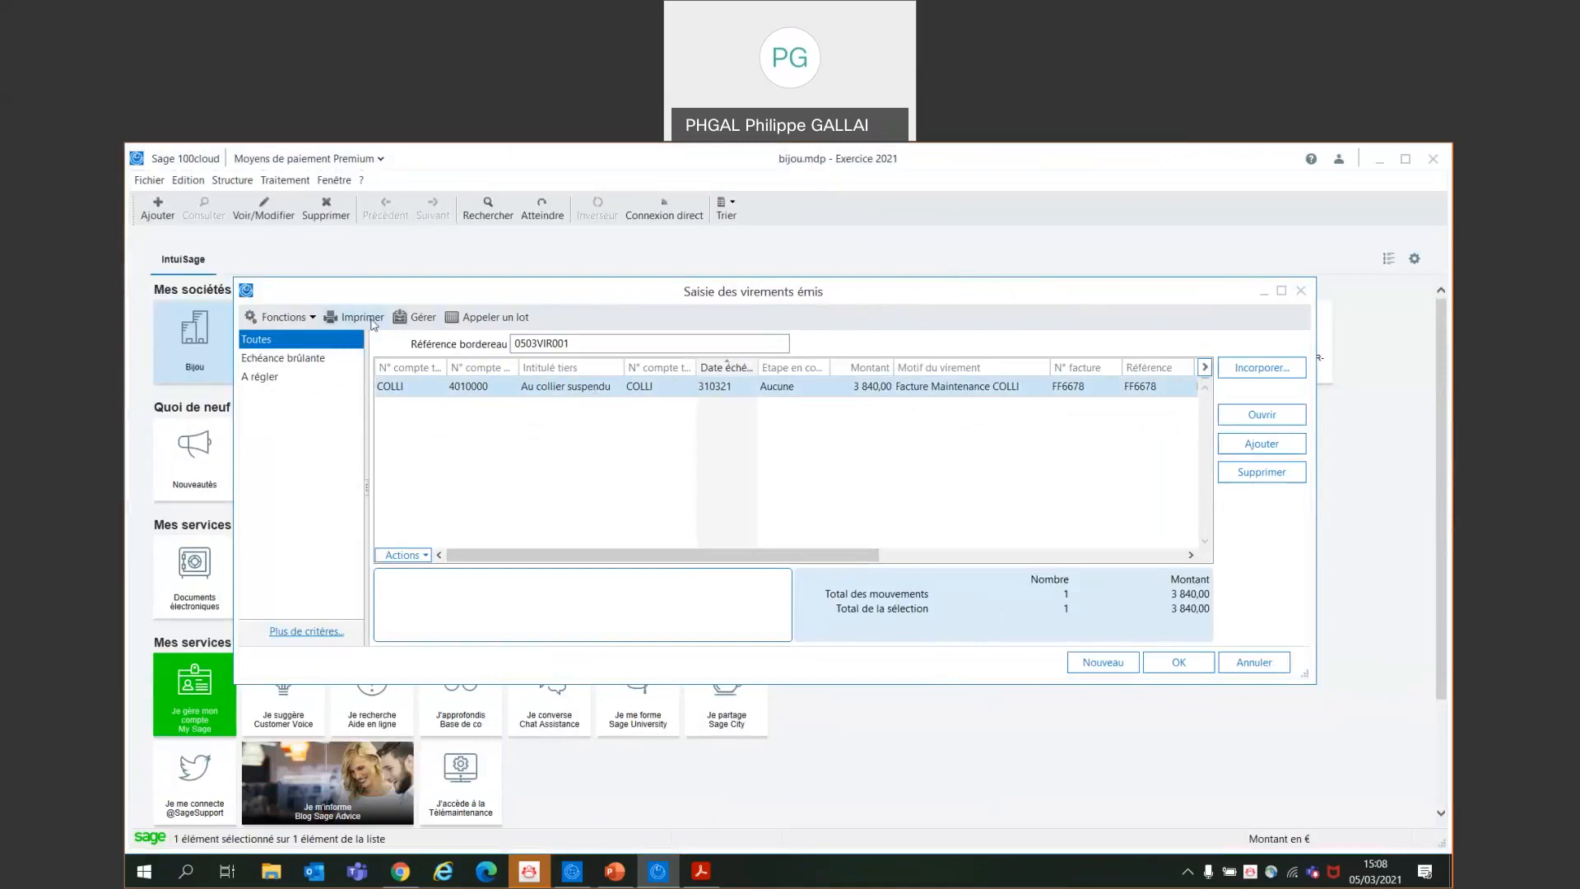
{"action": "left_click", "coordinate": [426, 320]}
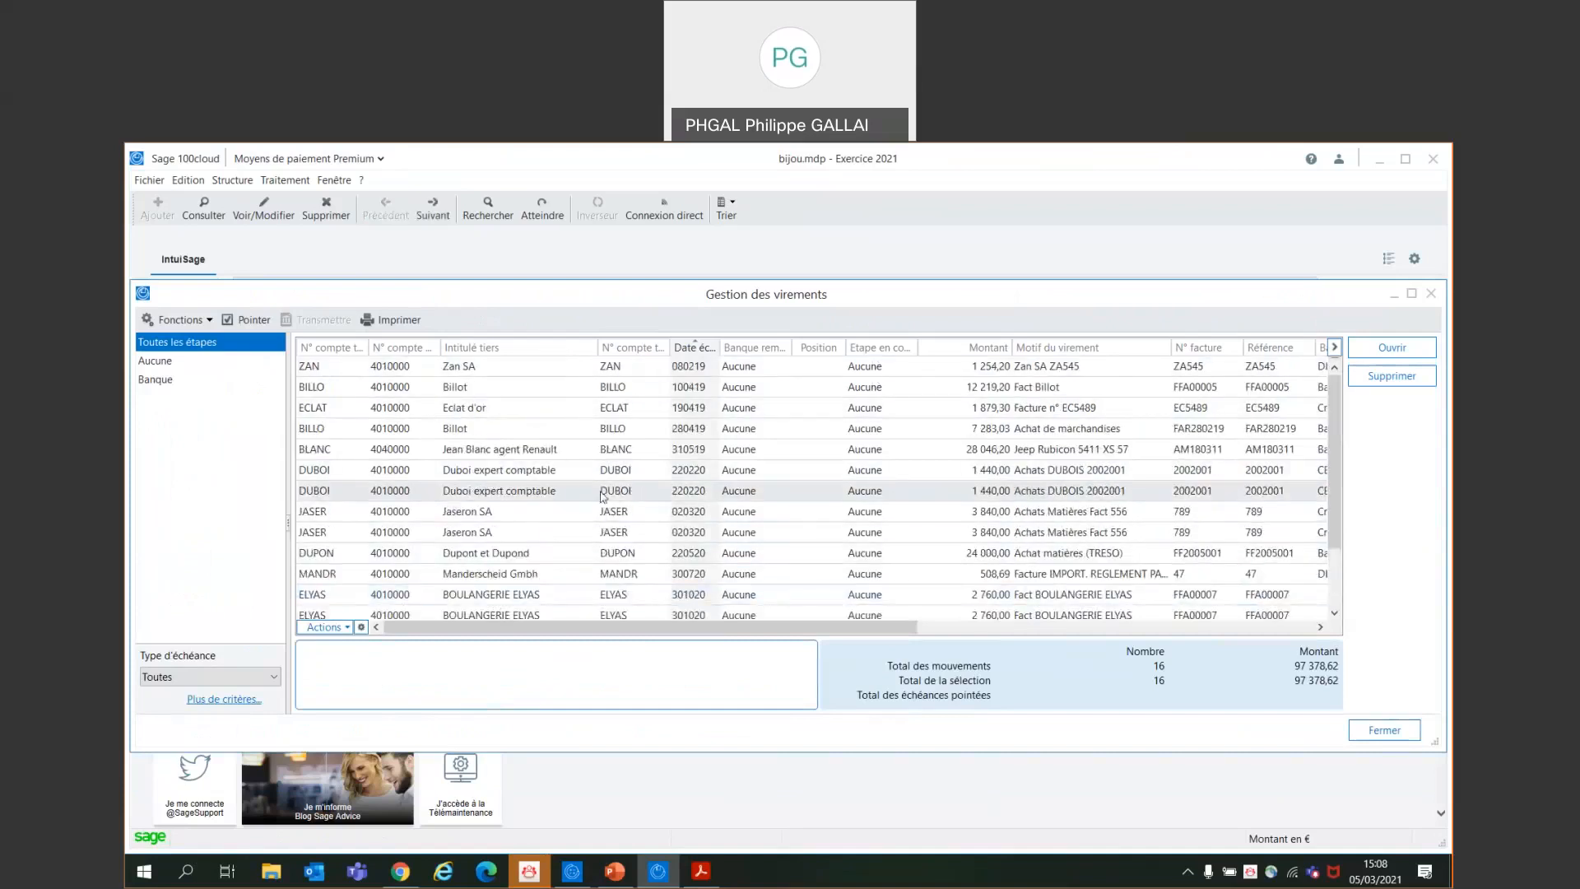
Mark the Au collier suspendu (COLLI) transfer for transmission and open its remittance settings
{"action": "left_click", "coordinate": [486, 596]}
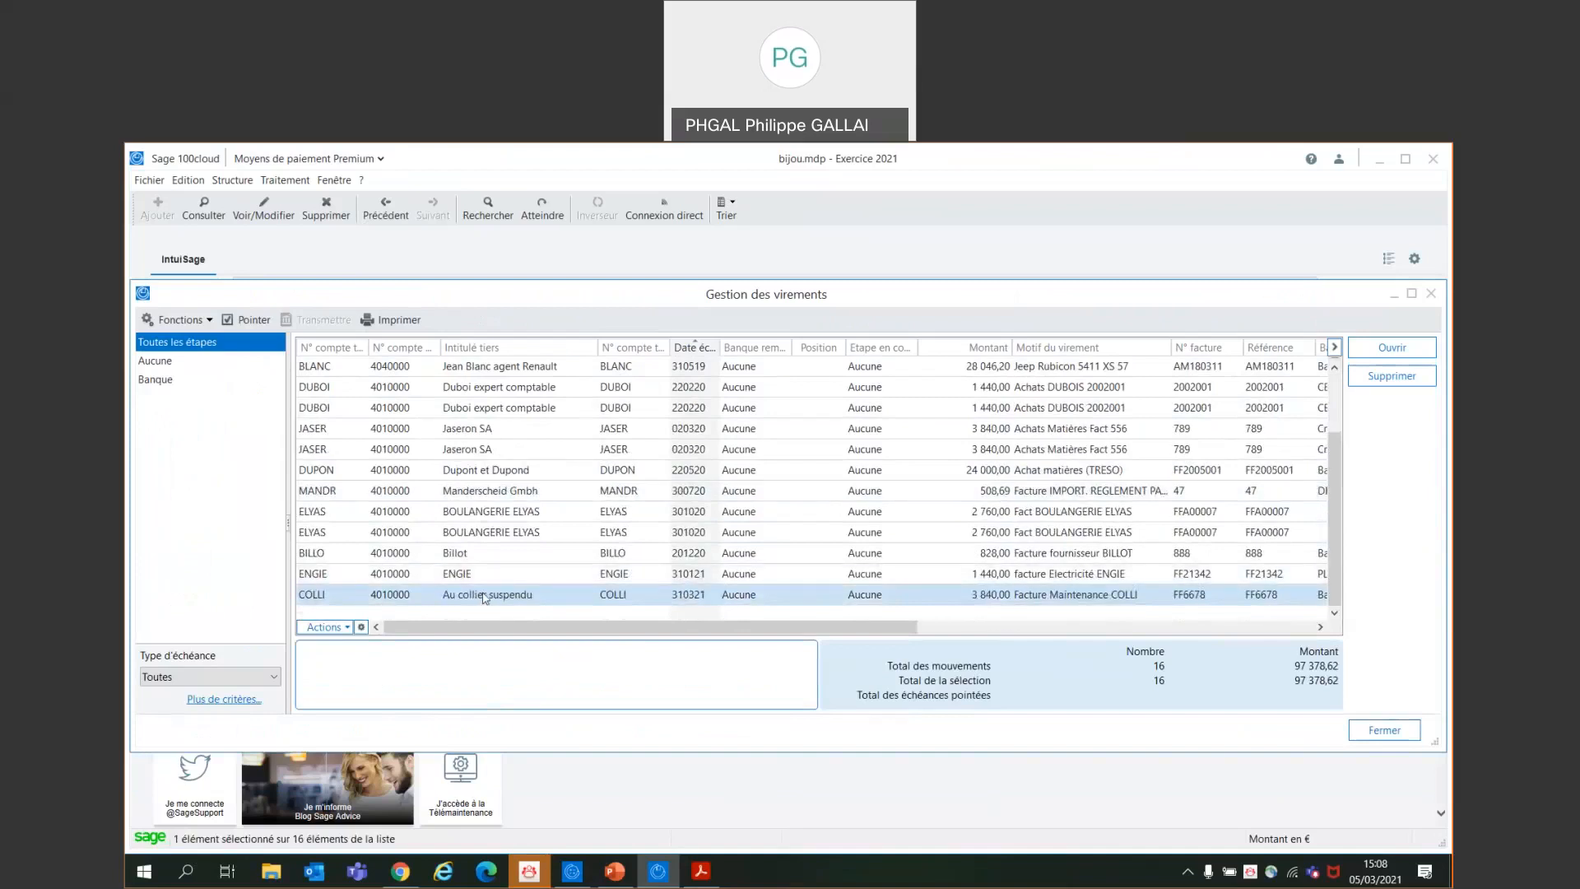
{"action": "left_click", "coordinate": [253, 321]}
{"action": "left_click", "coordinate": [327, 320]}
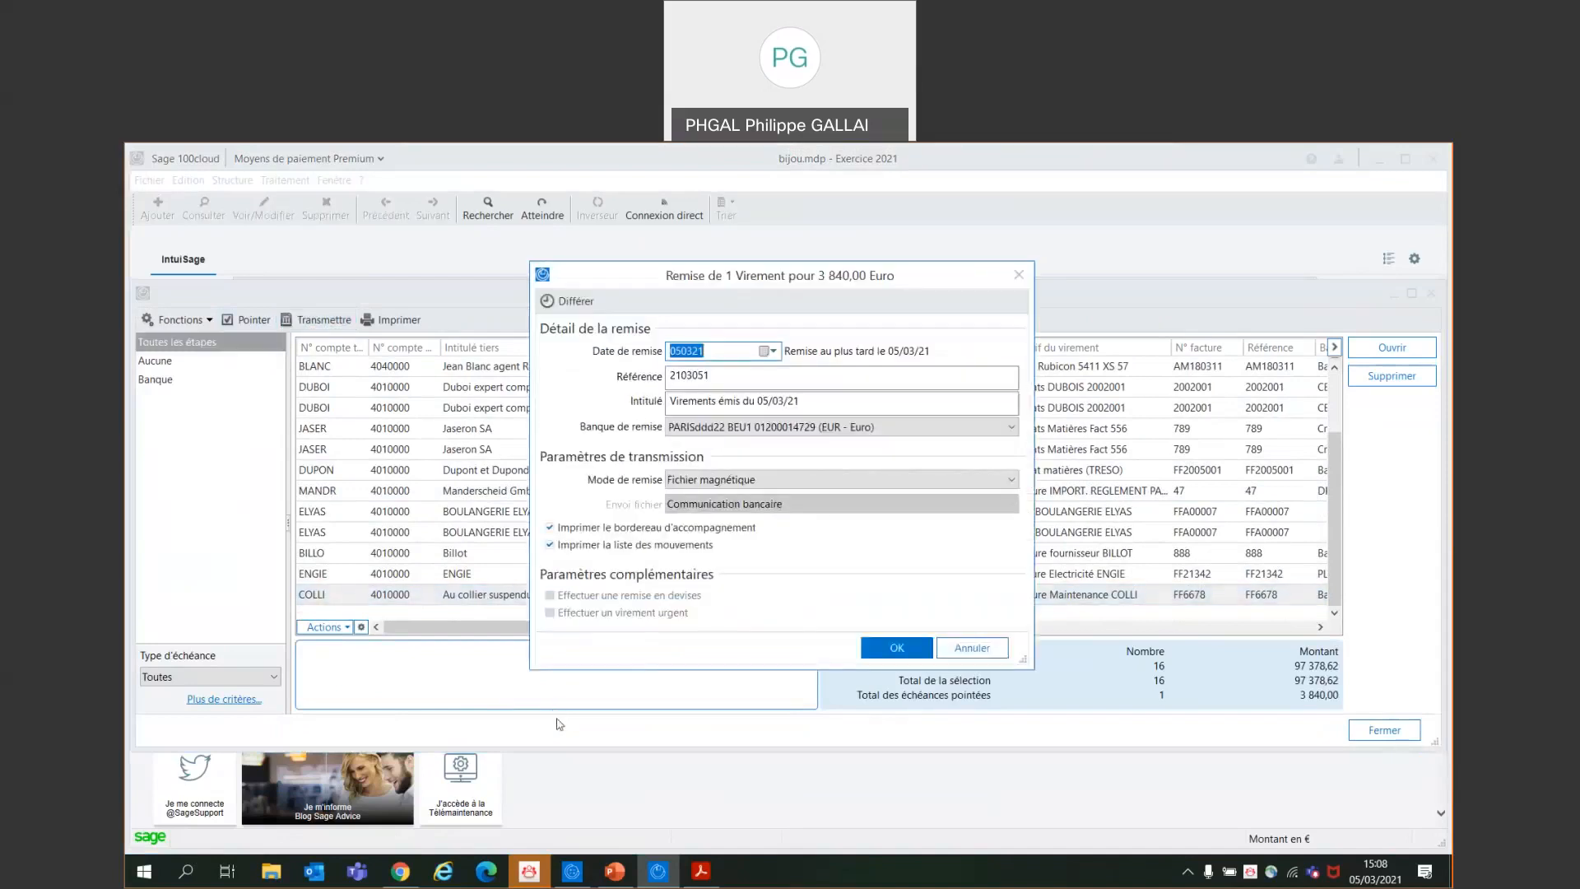
Try Télétransmission Sage direct as the transfer's remittance mode and cancel the remittance
{"action": "left_click", "coordinate": [727, 481]}
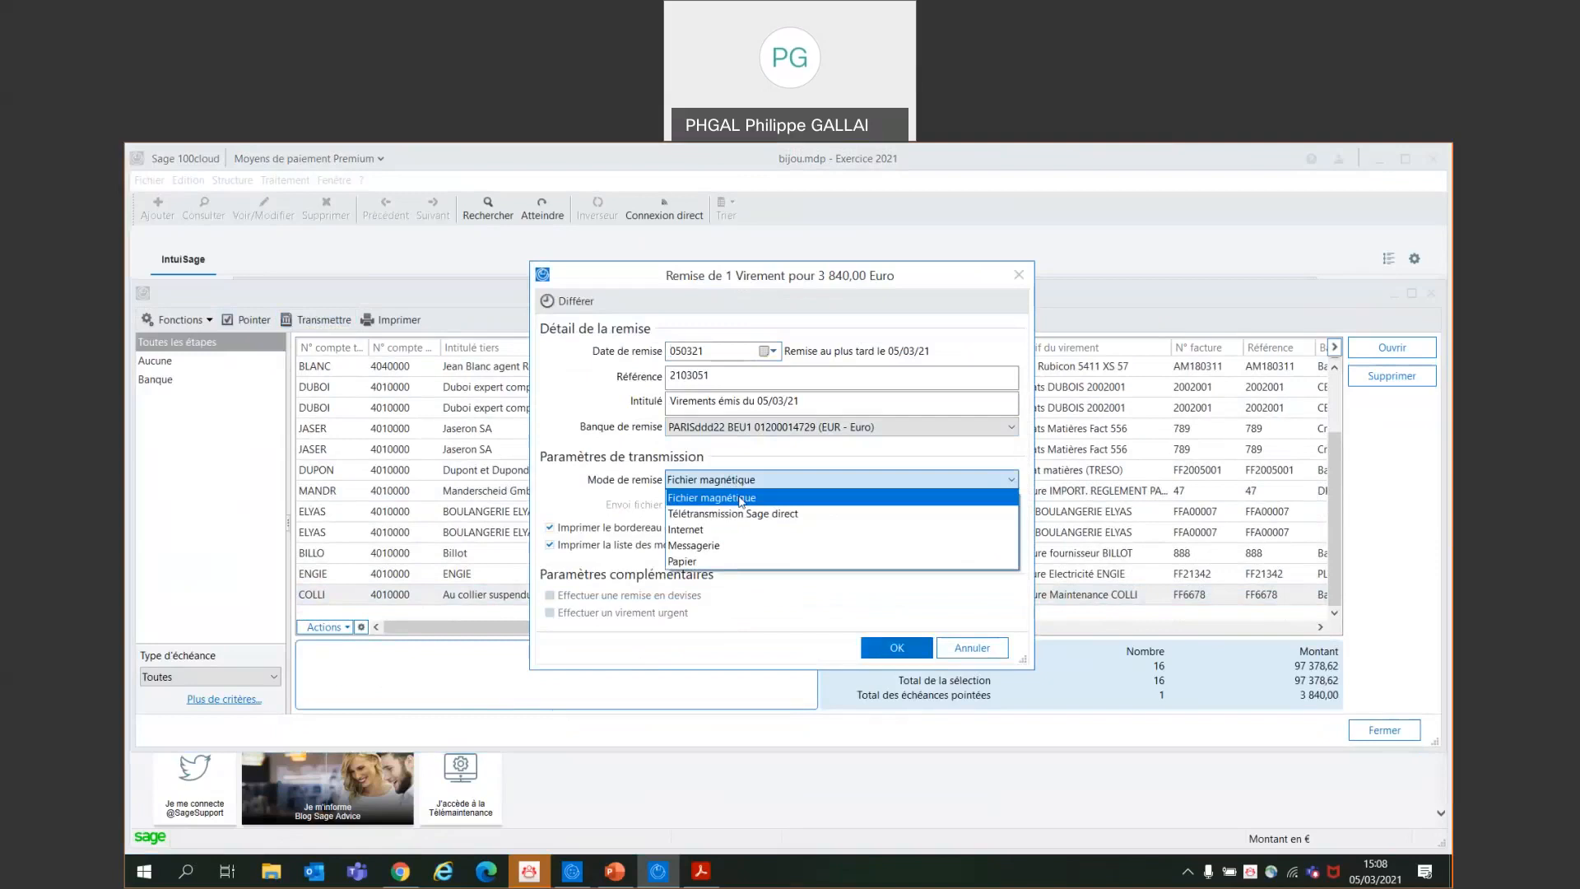
{"action": "left_click", "coordinate": [738, 516]}
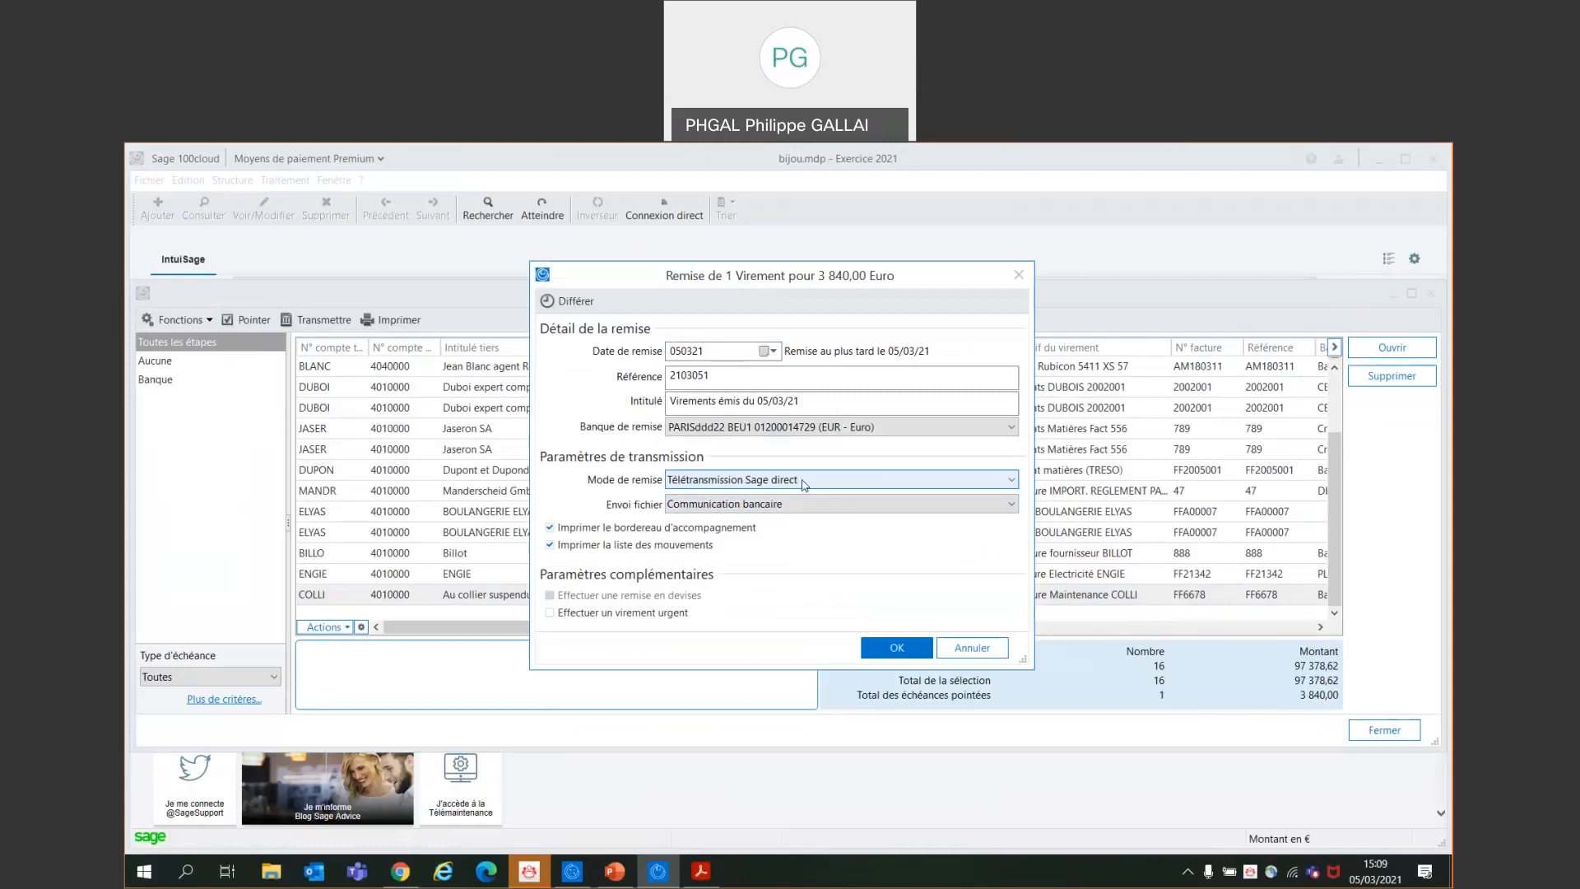
{"action": "left_click", "coordinate": [971, 648]}
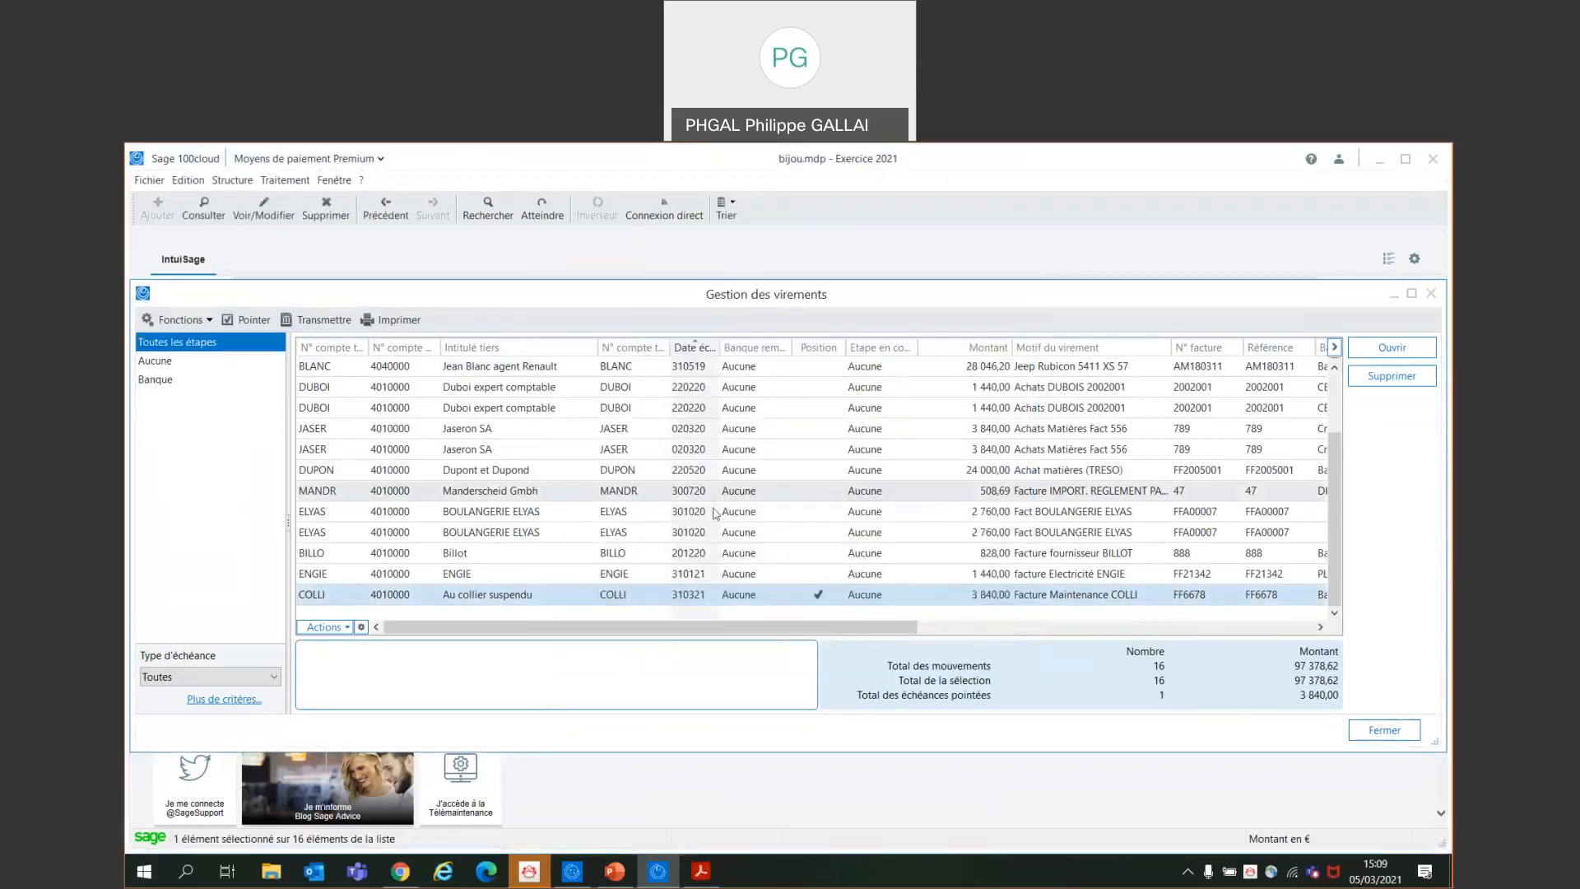
Review the options for updating the accounts from the payment module and close them without posting
{"action": "left_click", "coordinate": [285, 180]}
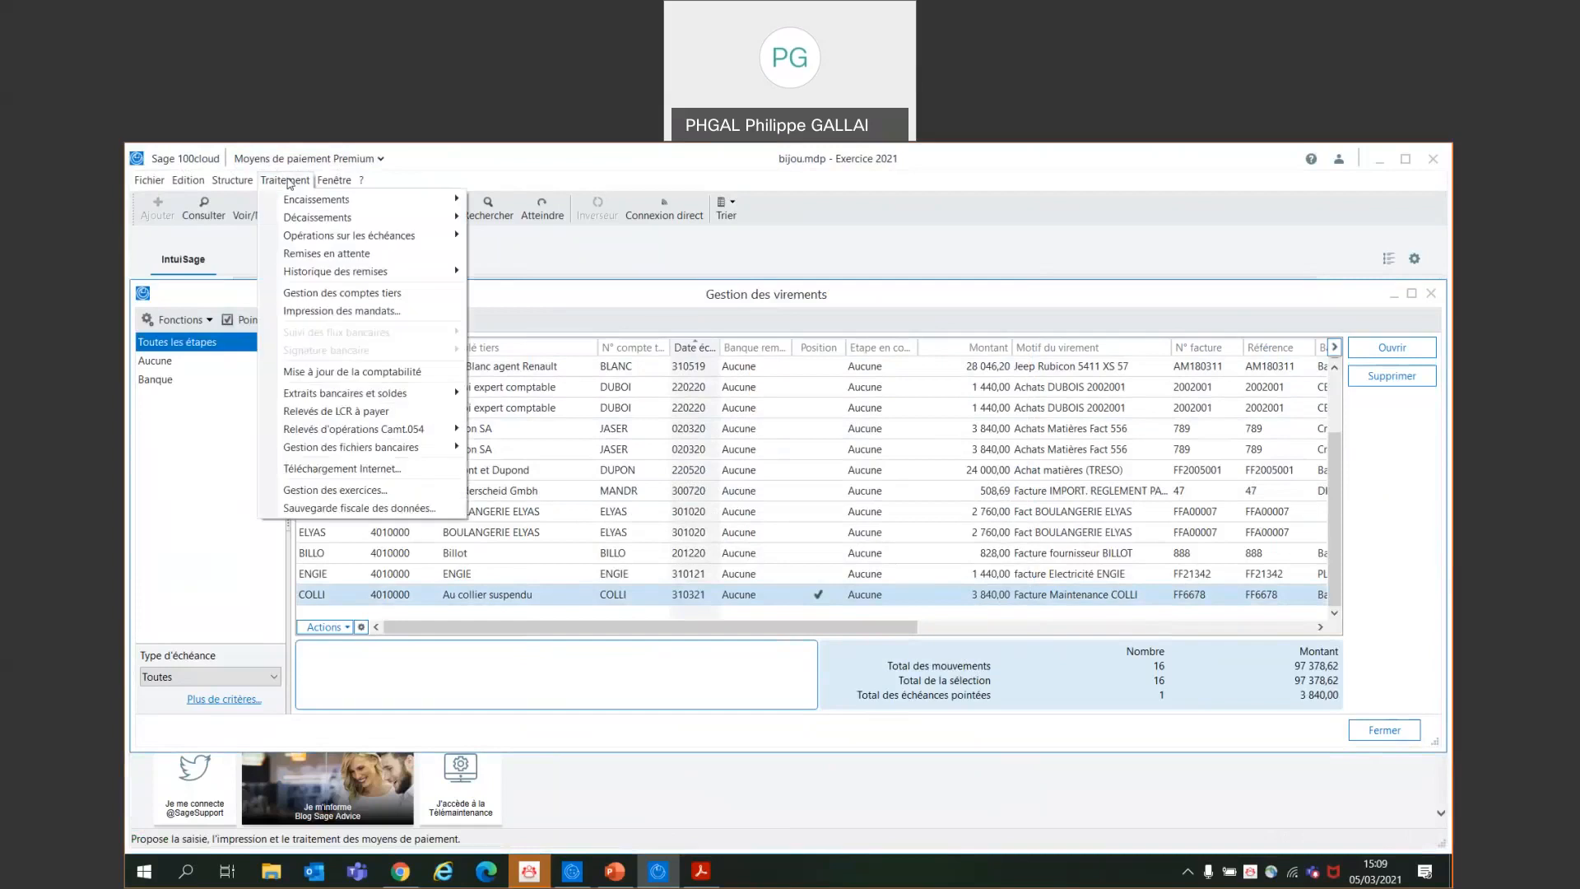
{"action": "left_click", "coordinate": [331, 371]}
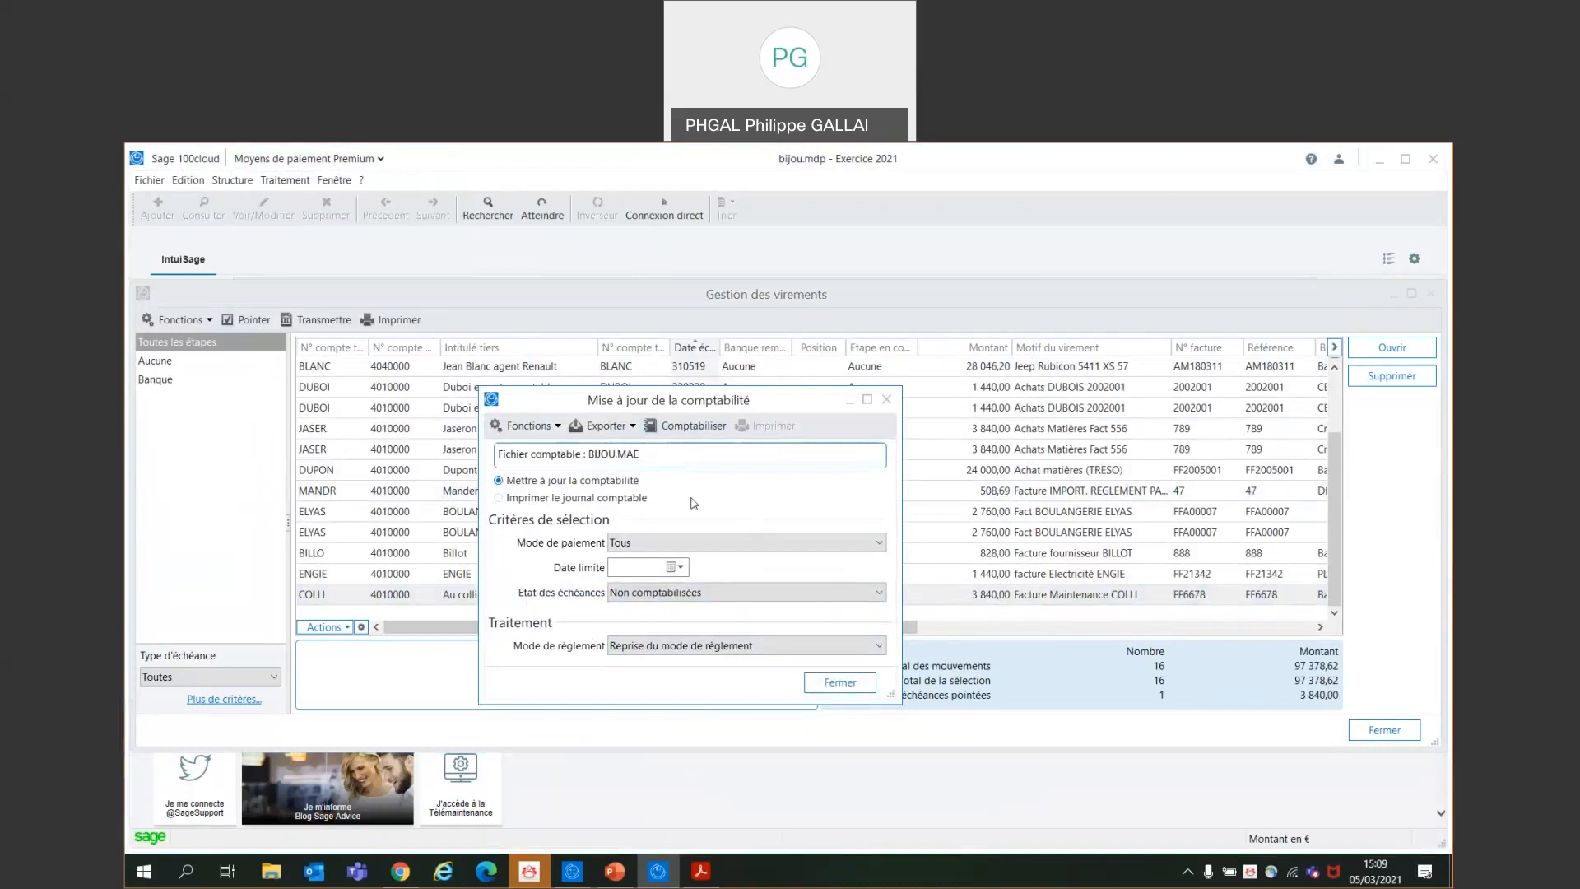
{"action": "left_click", "coordinate": [840, 682]}
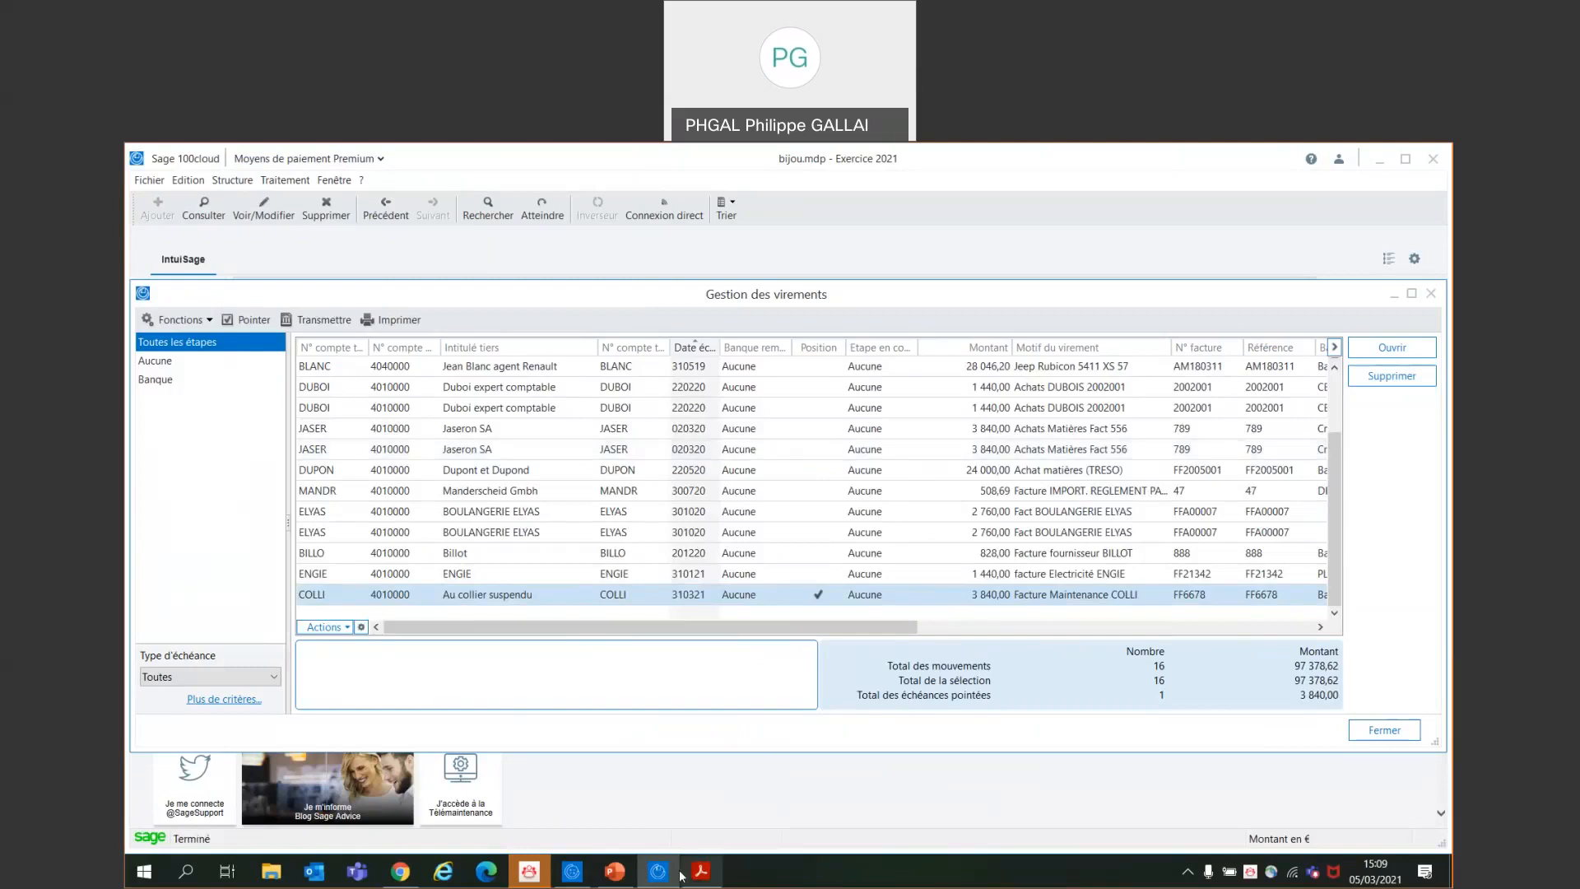
Switch to Sage 100cloud Comptabilité, close the journal entry list and open the manual bank reconciliation of journal BEU
{"action": "left_click", "coordinate": [576, 870]}
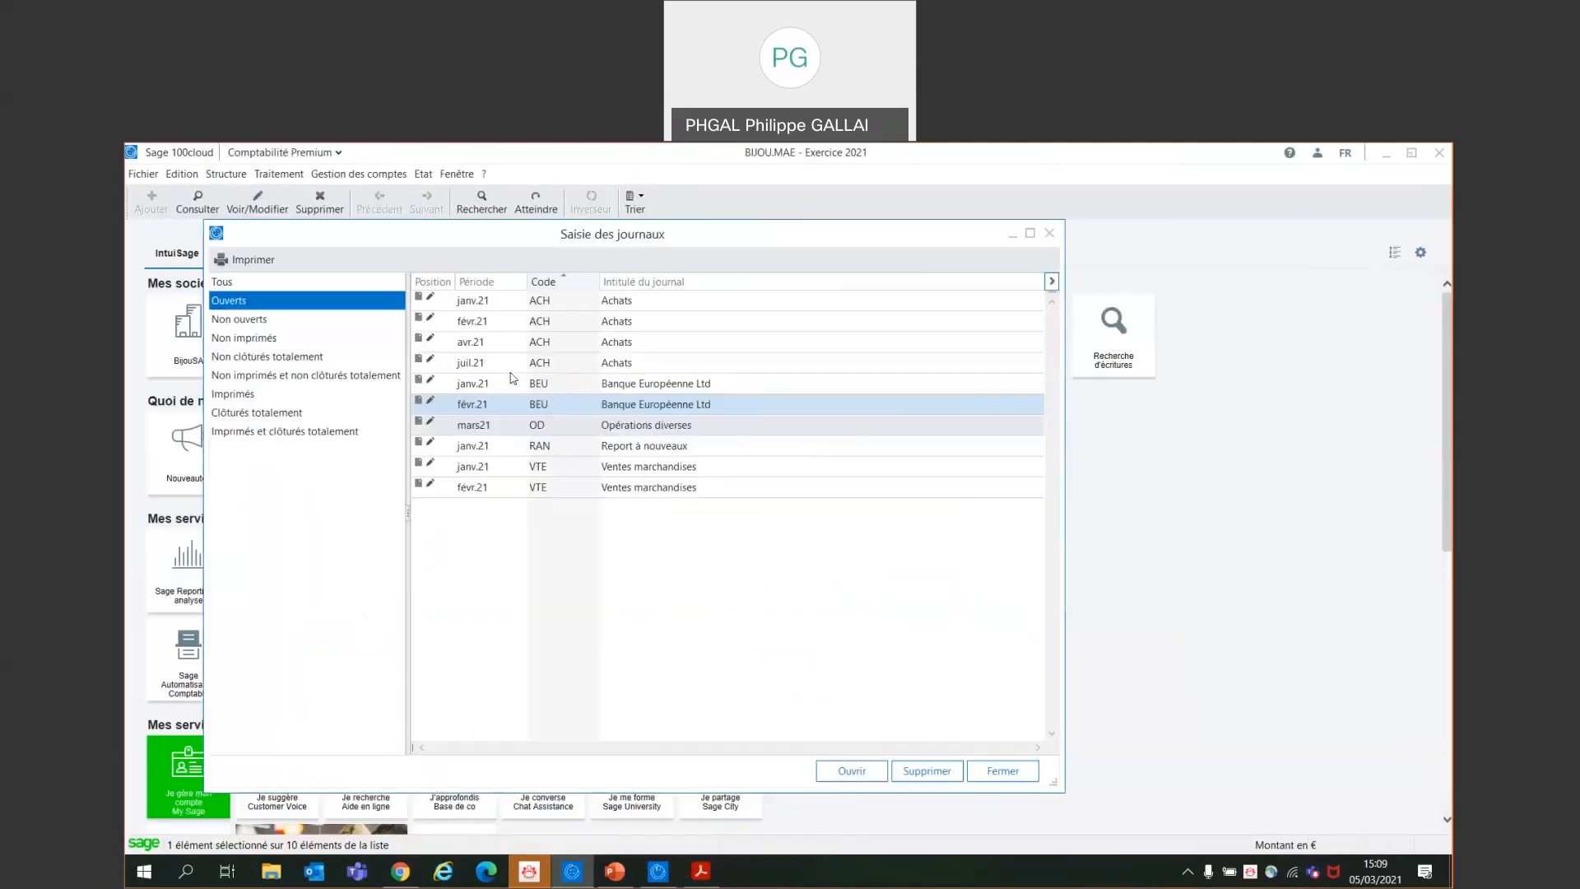
{"action": "left_click", "coordinate": [1050, 236]}
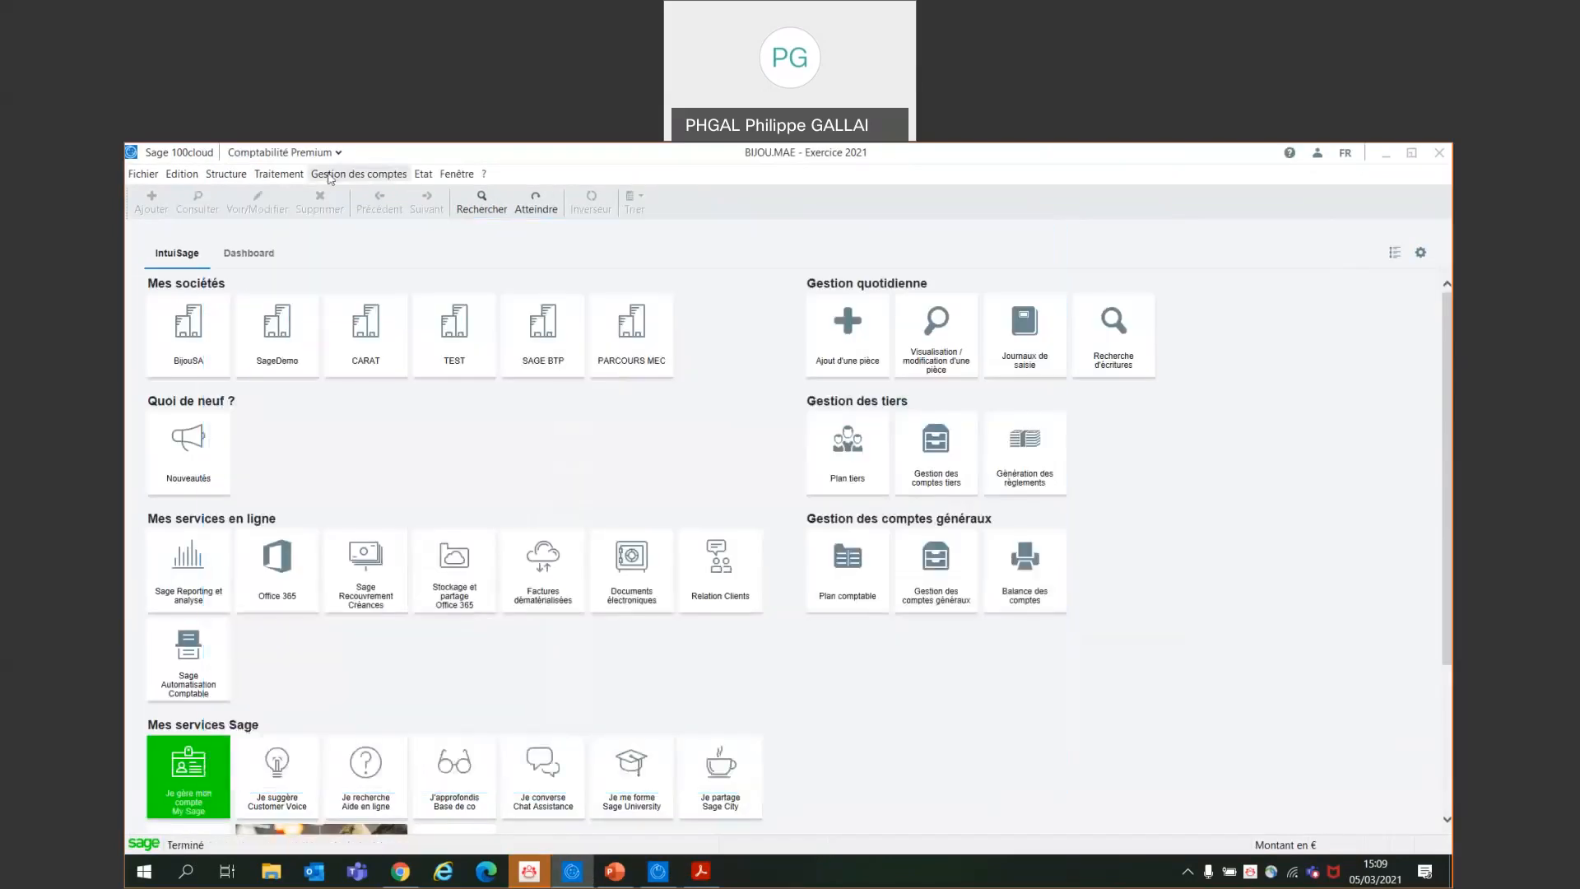
{"action": "left_click", "coordinate": [284, 175]}
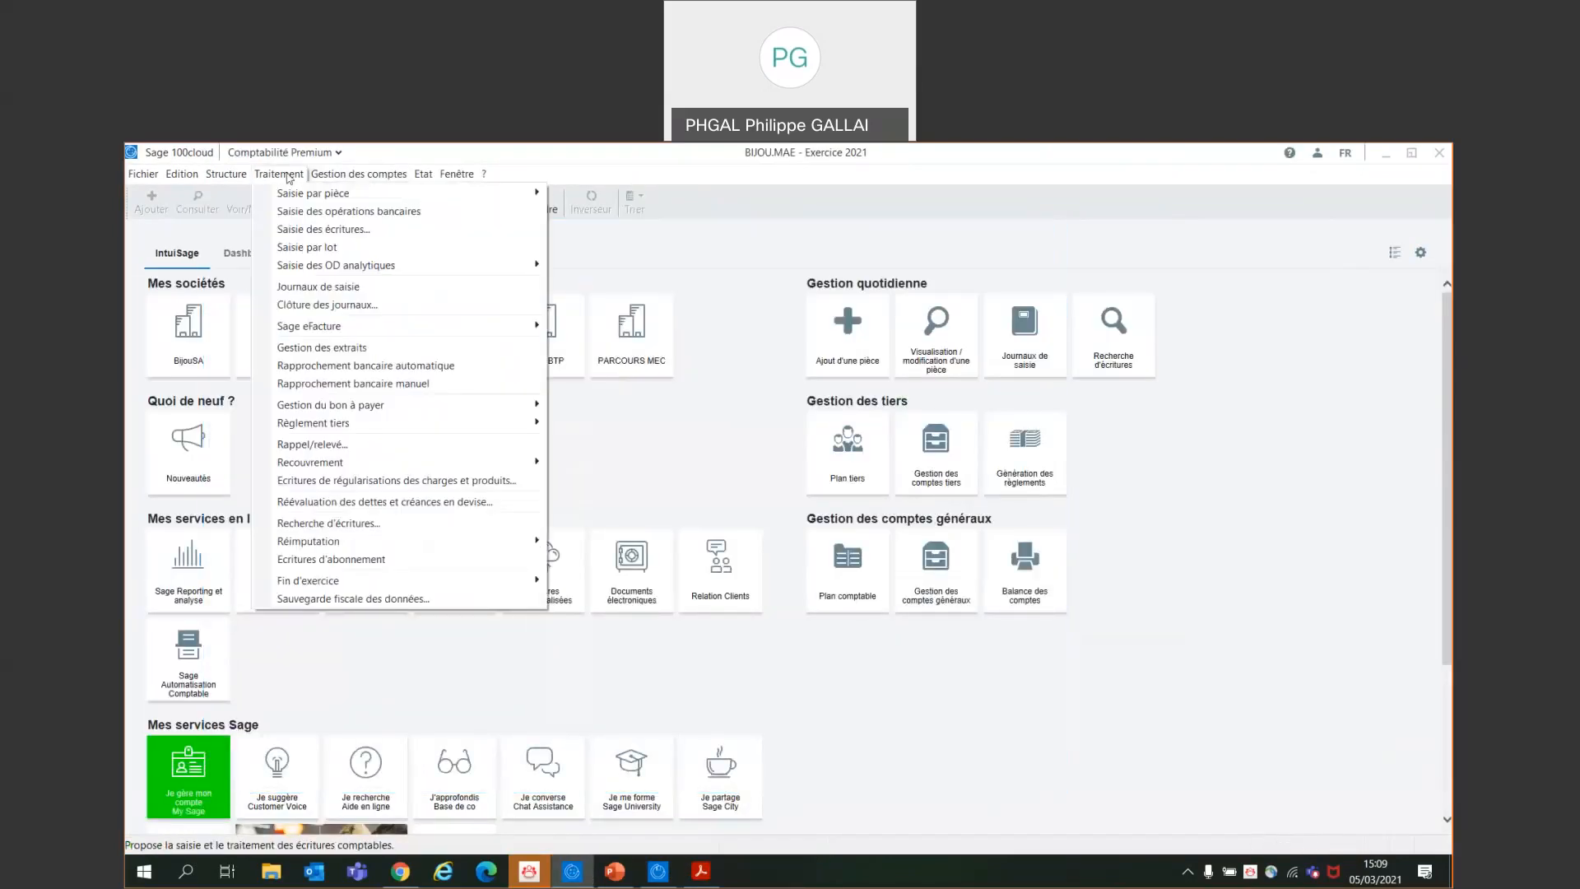
{"action": "left_click", "coordinate": [326, 384]}
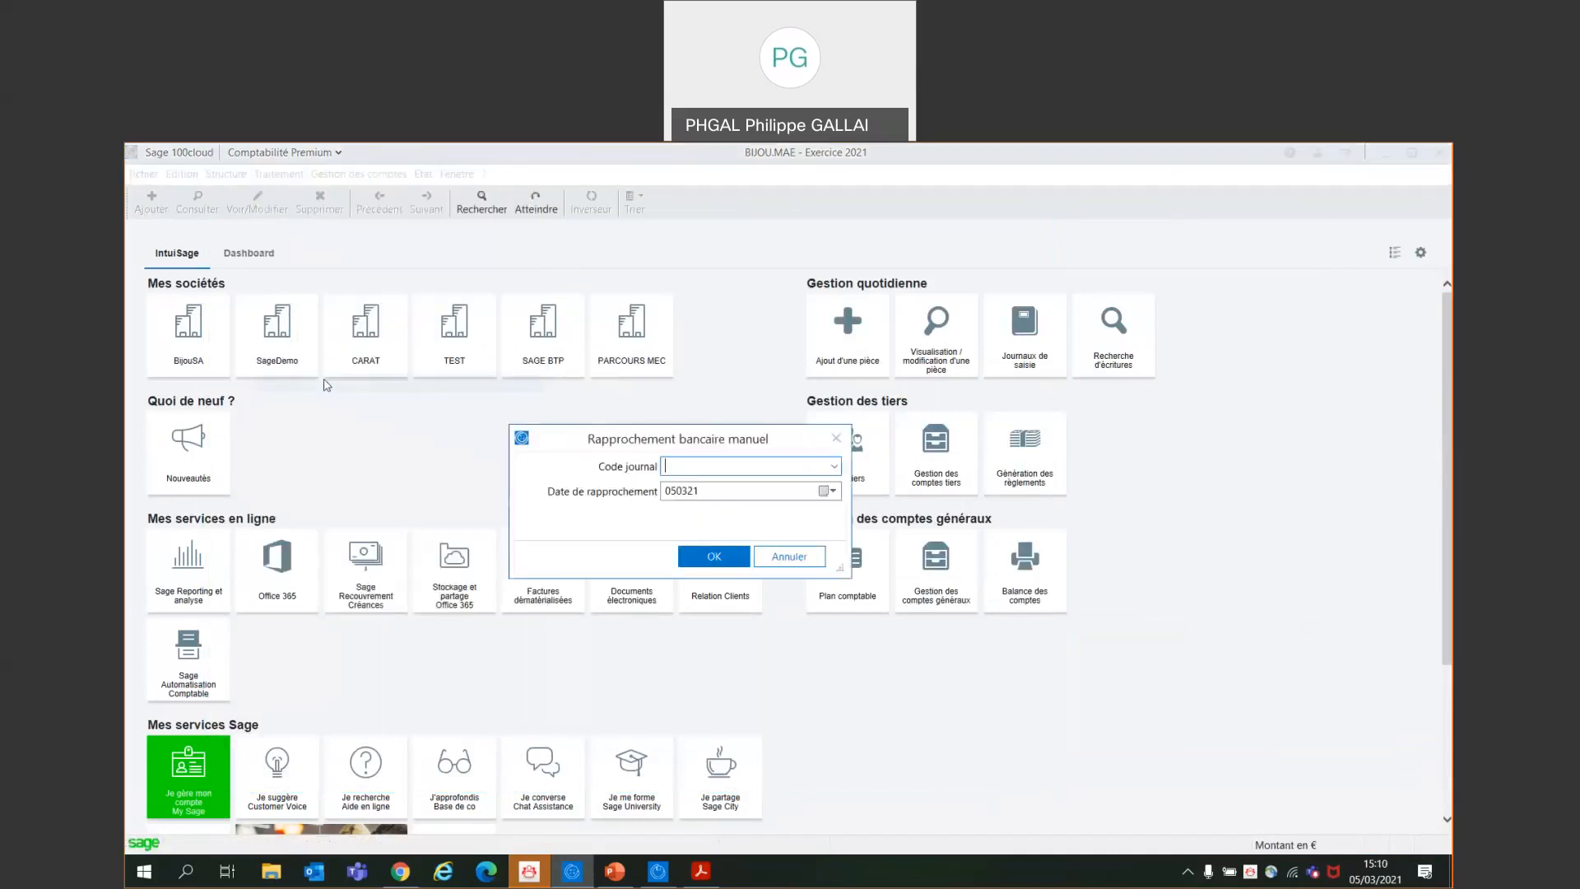
{"action": "left_click", "coordinate": [834, 467]}
{"action": "left_click", "coordinate": [837, 467]}
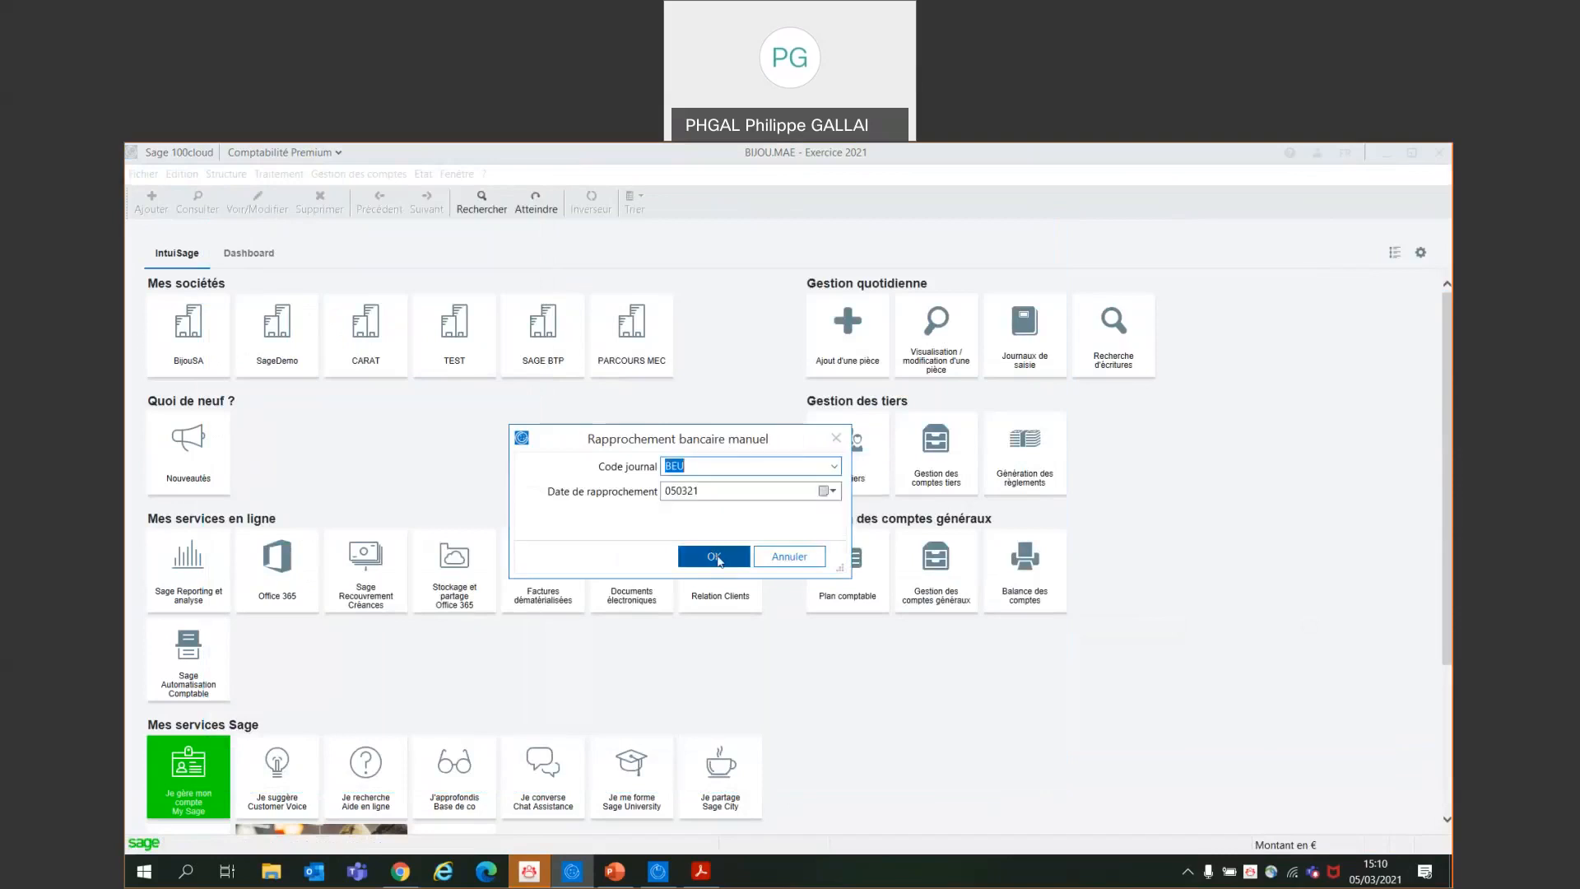
{"action": "left_click", "coordinate": [716, 557]}
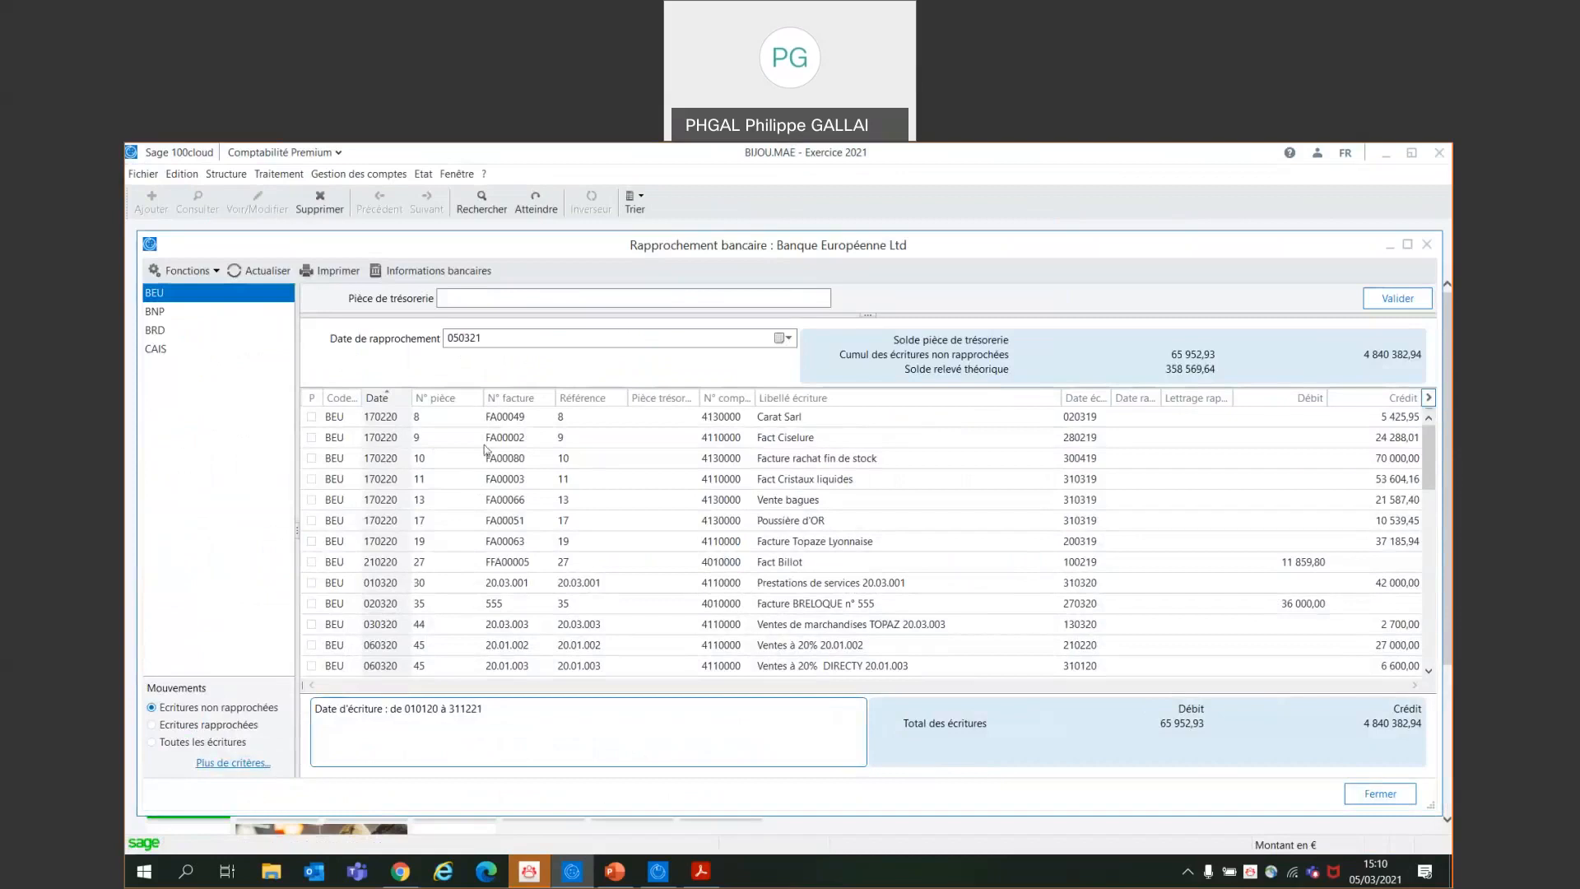
Enter pi657 as the treasury document and close the manual reconciliation without validating it
{"action": "left_click", "coordinate": [576, 306]}
{"action": "type", "text": "pi657"}
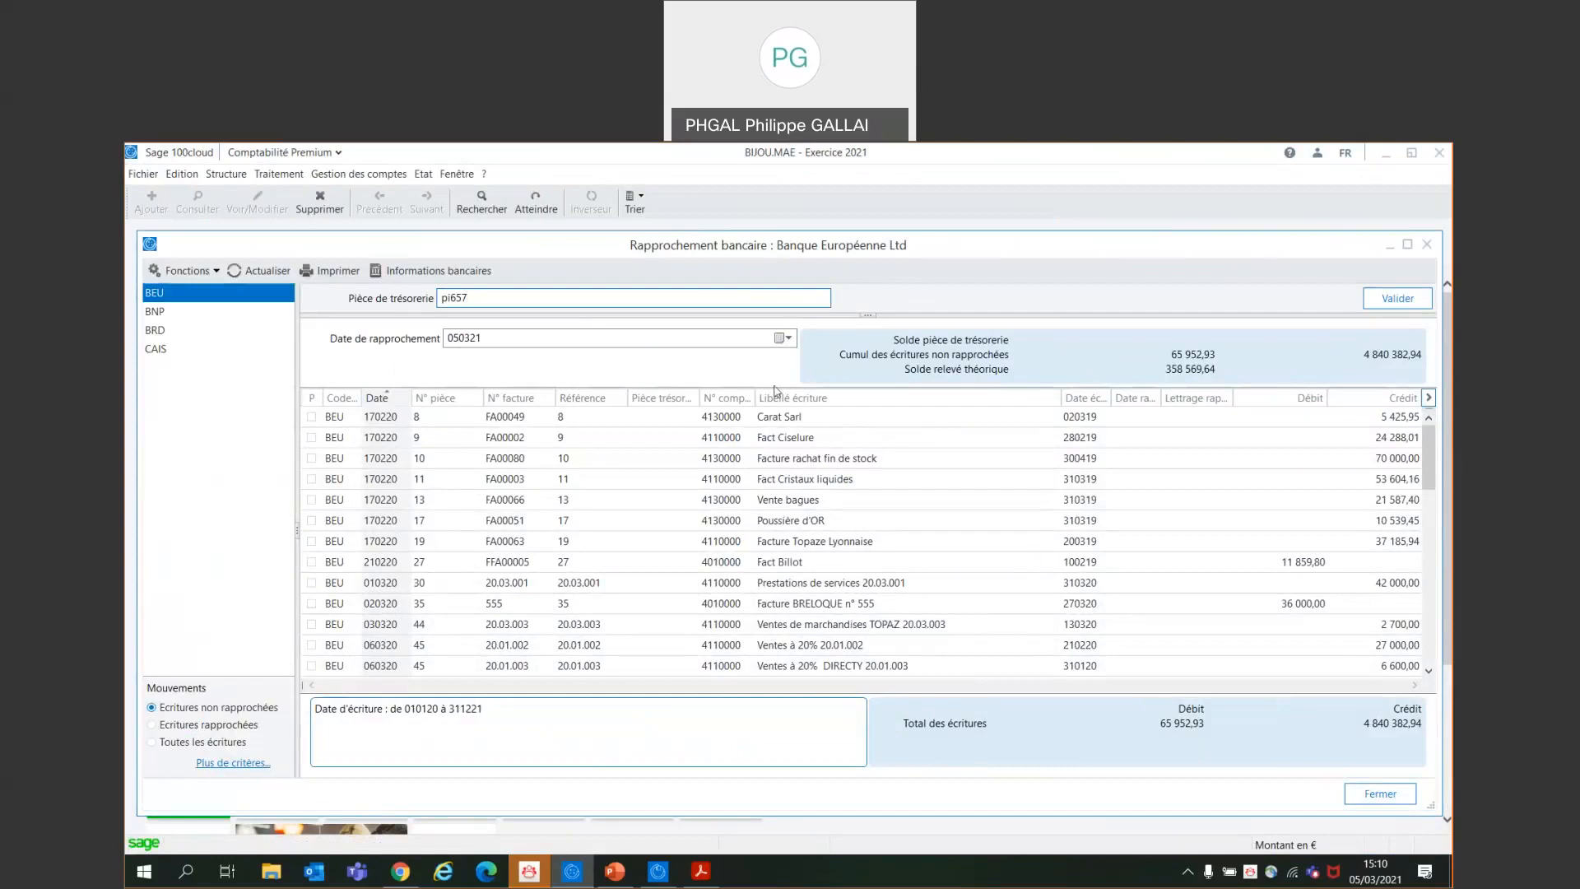
{"action": "left_click", "coordinate": [1377, 795]}
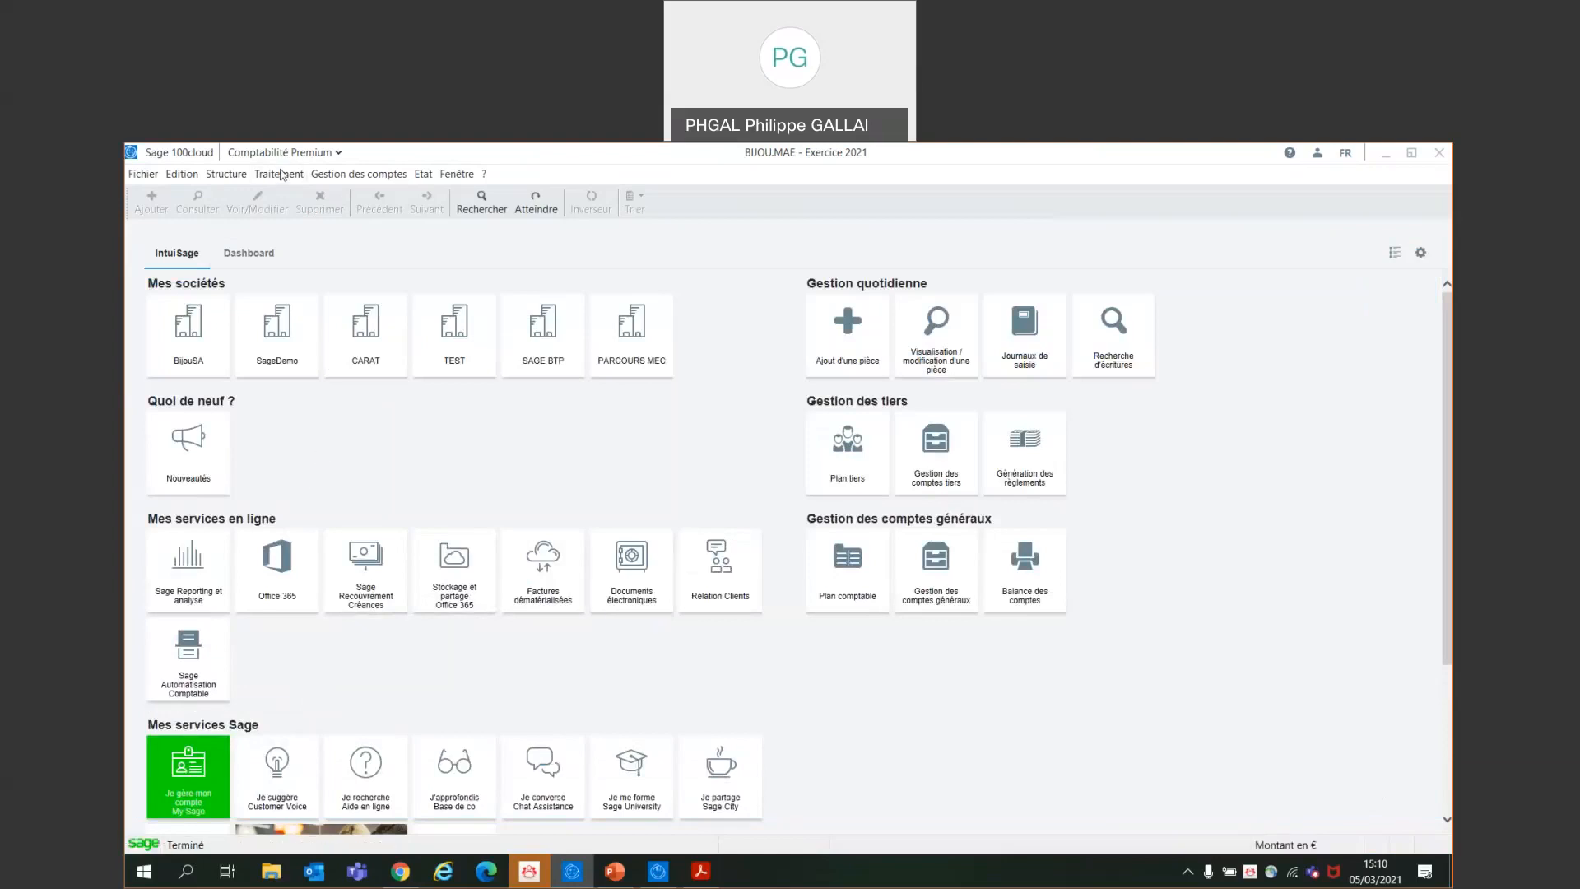
Open the automatic bank reconciliation for bank account BEU
{"action": "left_click", "coordinate": [278, 174]}
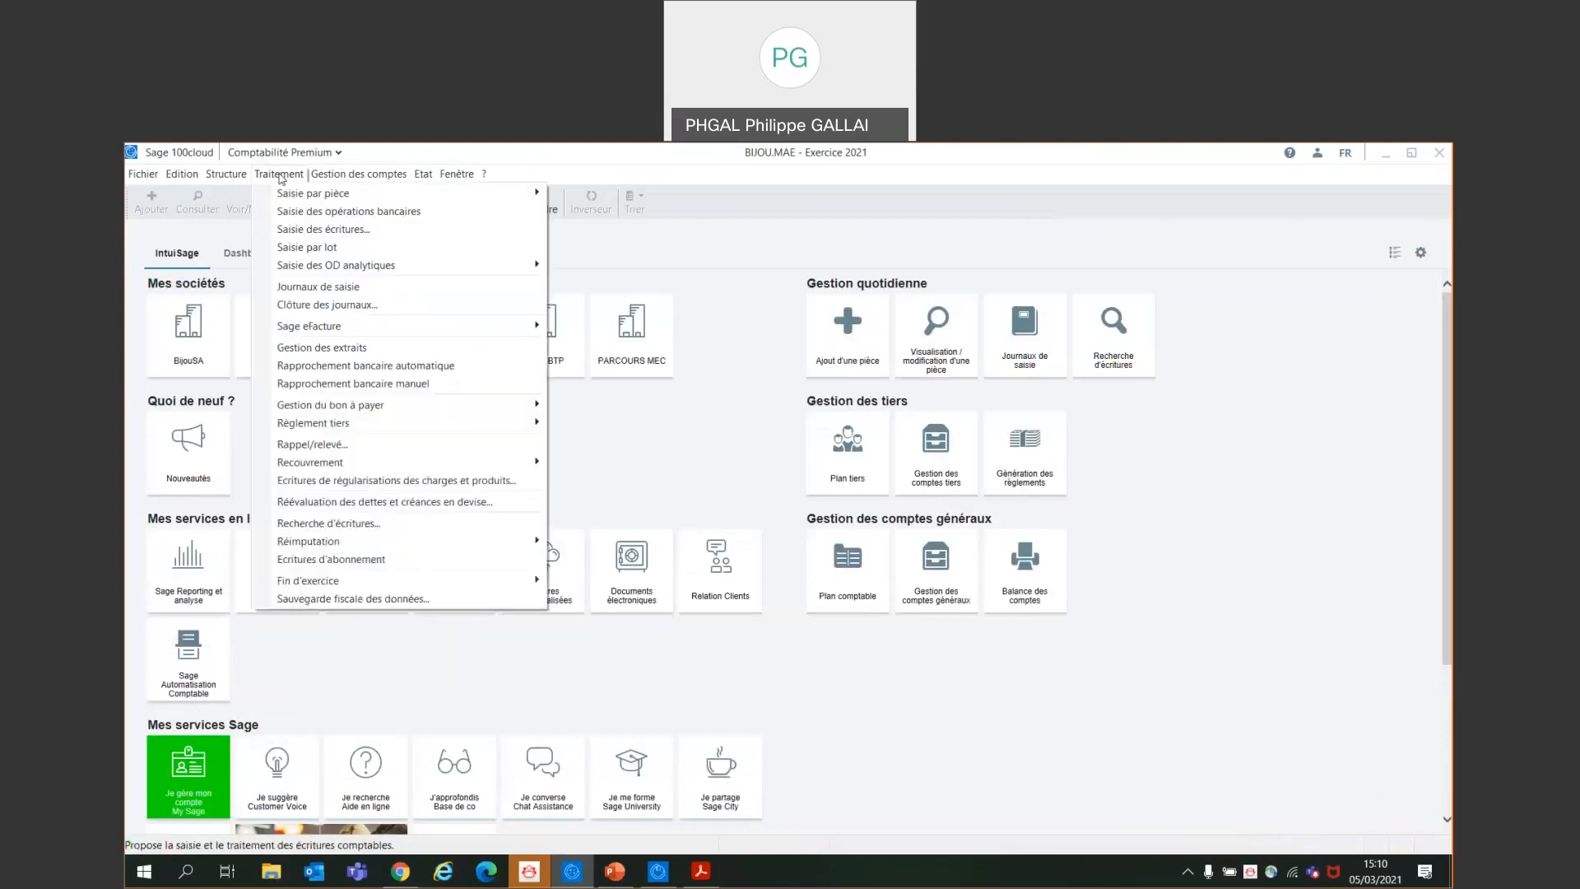
{"action": "left_click", "coordinate": [374, 367]}
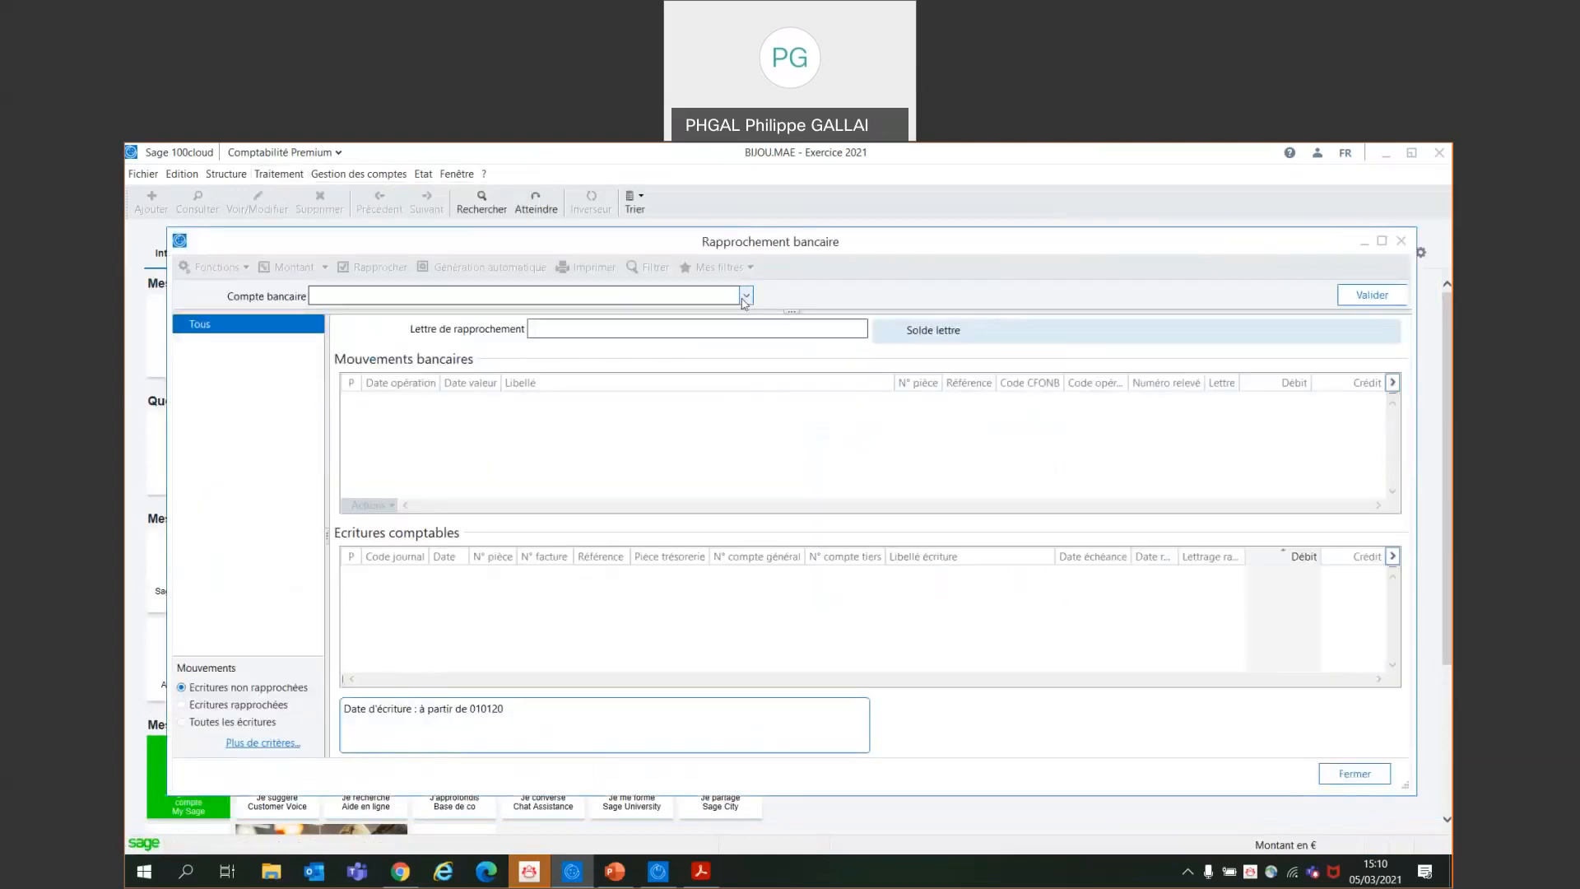
{"action": "left_click", "coordinate": [746, 295]}
{"action": "left_click", "coordinate": [635, 299]}
{"action": "type", "text": "BEU"}
{"action": "key", "text": "Return"}
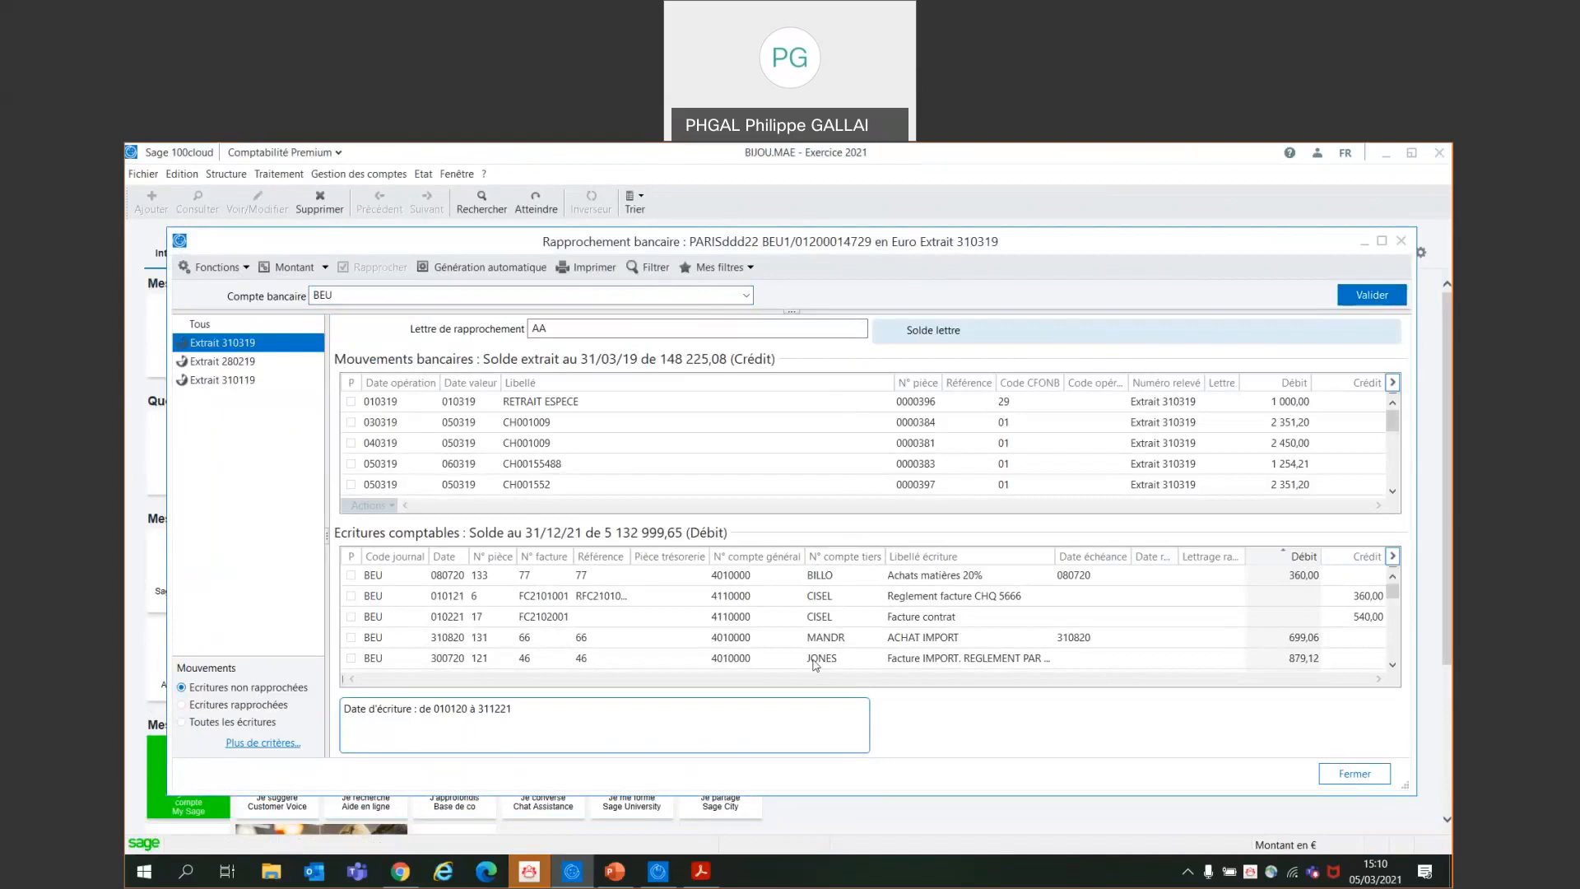
Examine the automatic matching criteria and the CFONB codes of the bank movements in statement 310319
{"action": "left_click", "coordinate": [325, 266]}
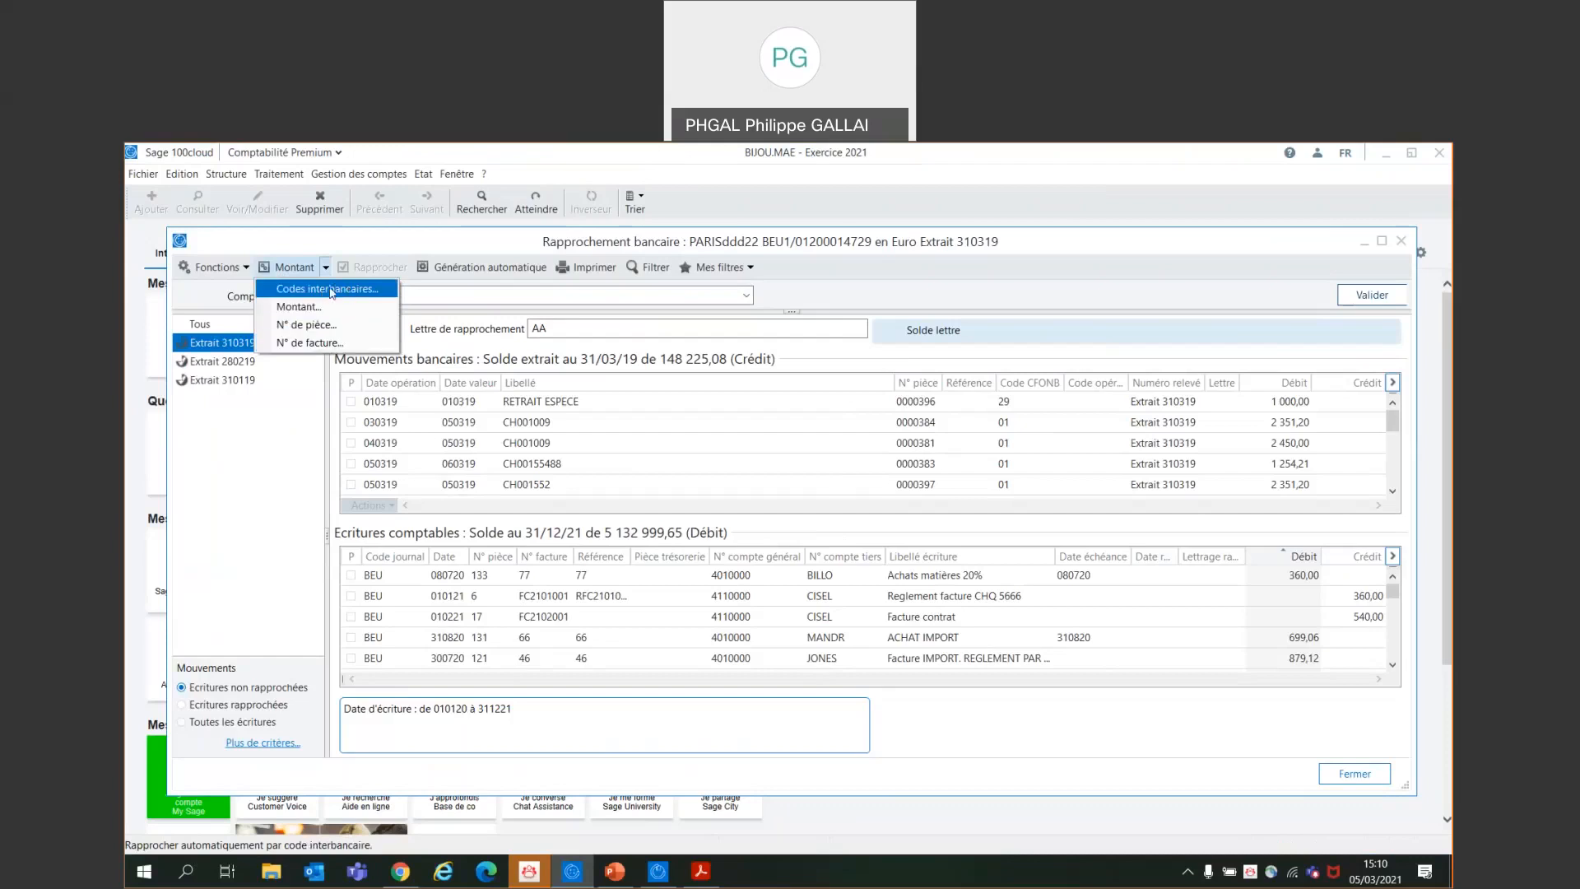
{"action": "left_click", "coordinate": [365, 248]}
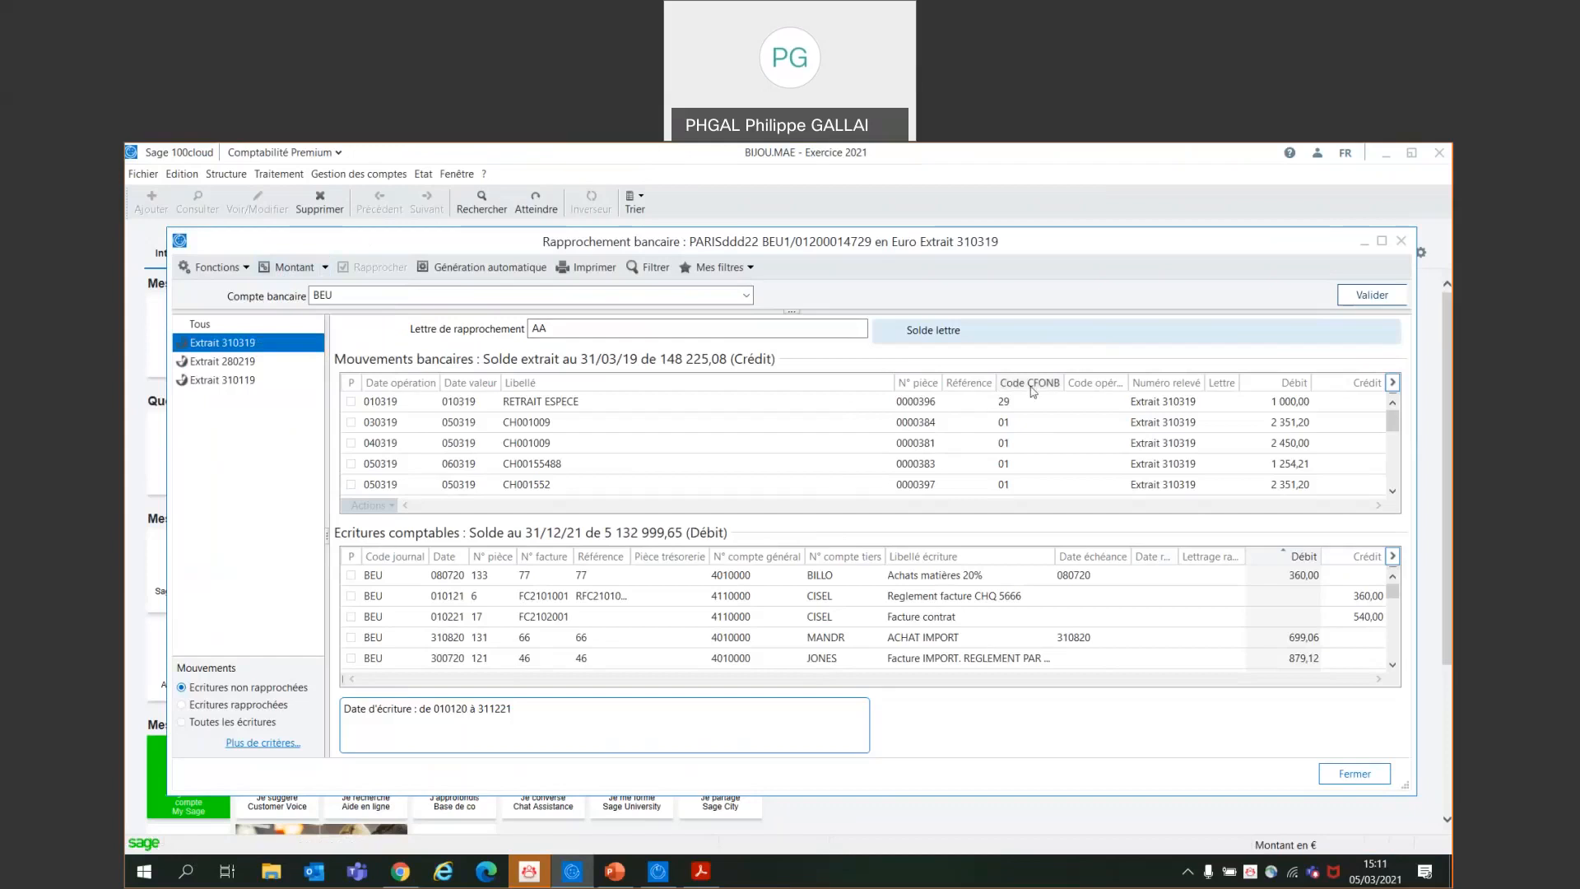
{"action": "scroll", "coordinate": [1029, 452], "scroll_direction": "down", "scroll_amount": 5}
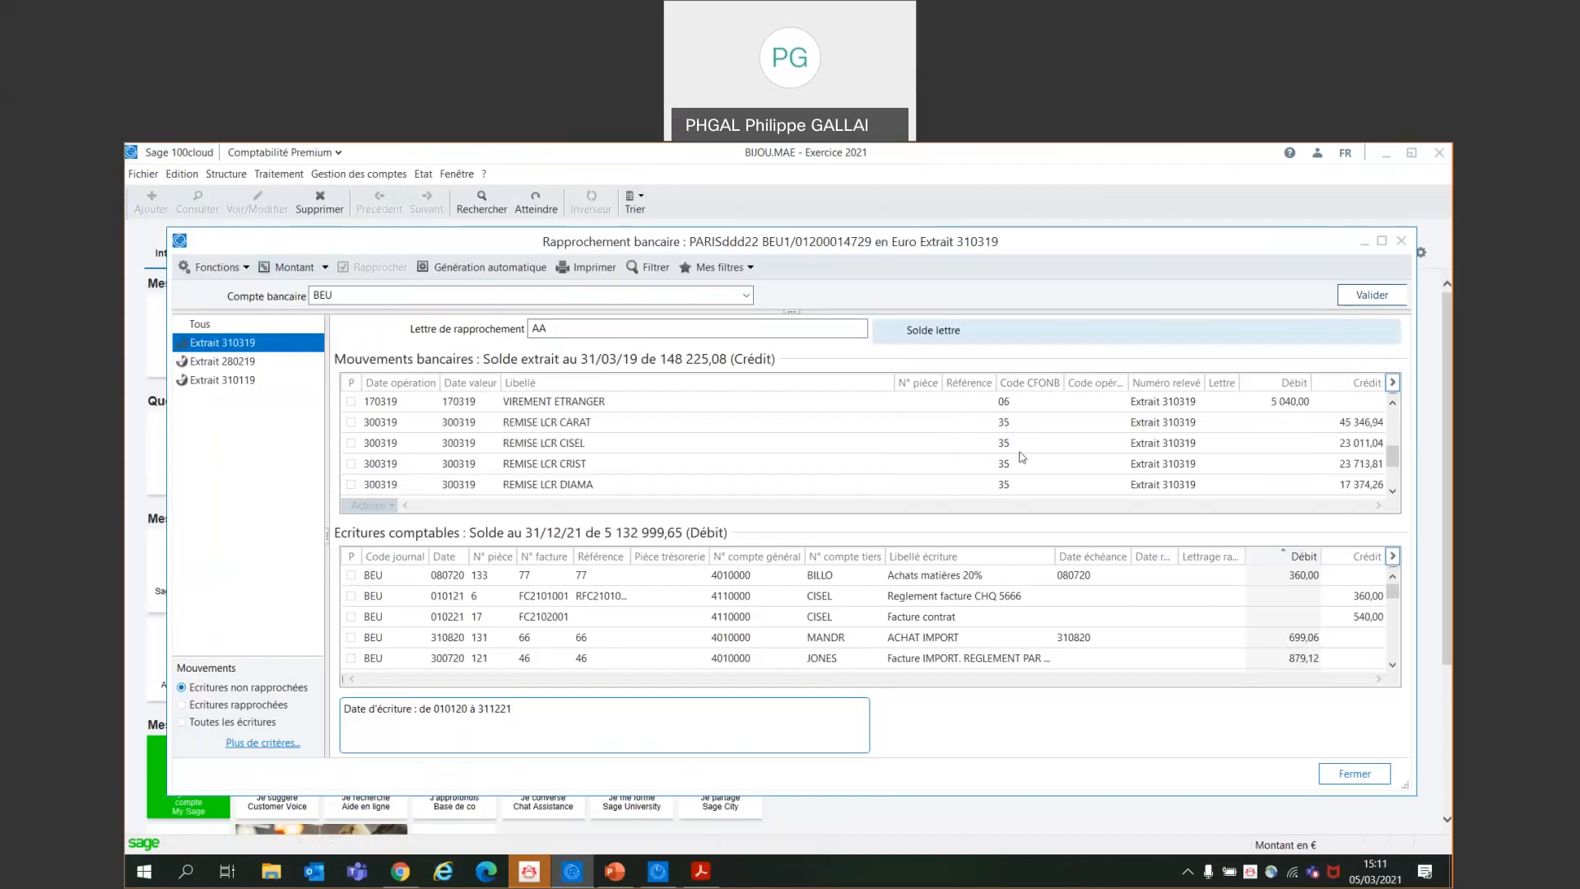
{"action": "scroll", "coordinate": [1025, 410], "scroll_direction": "up", "scroll_amount": 5}
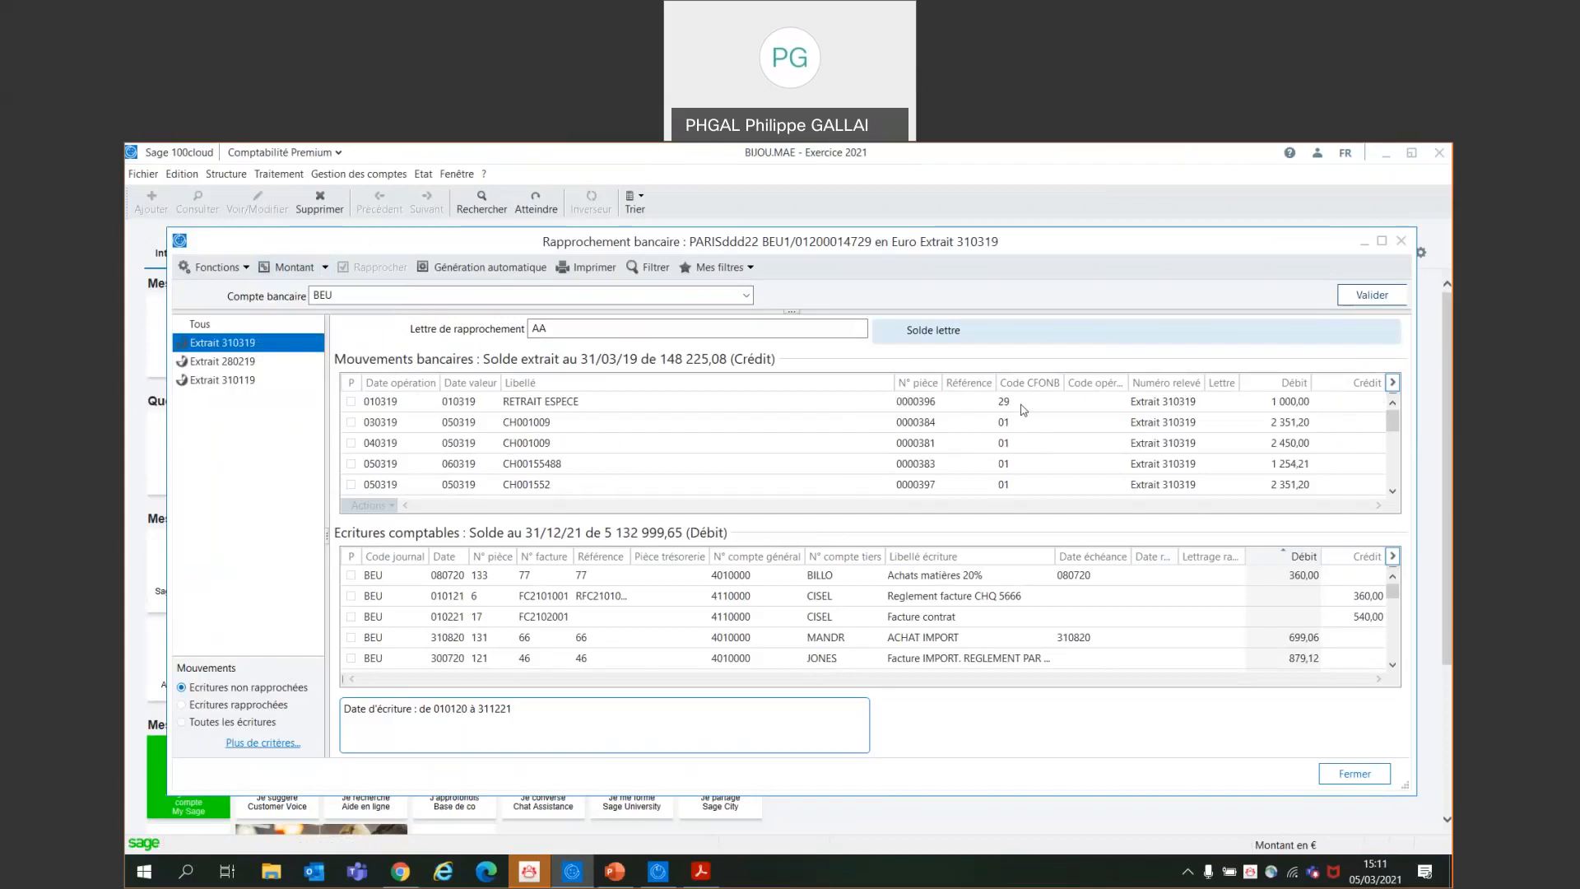
{"action": "left_click", "coordinate": [1267, 410]}
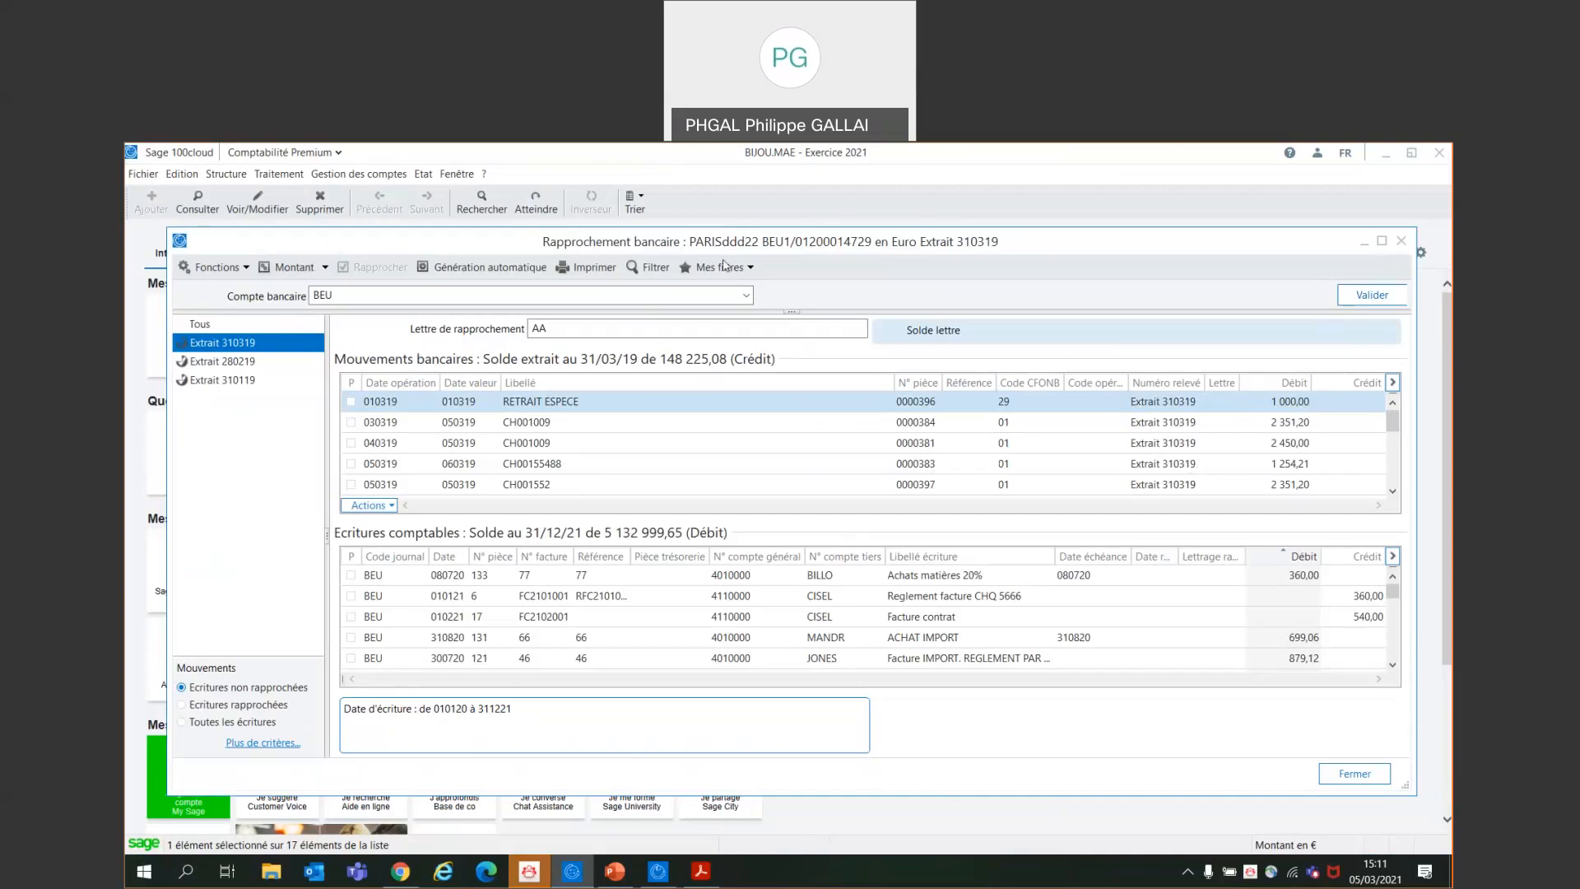
Run the automatic reconciliation of statement 310319 by interbank codes and confirm it
{"action": "left_click", "coordinate": [325, 268]}
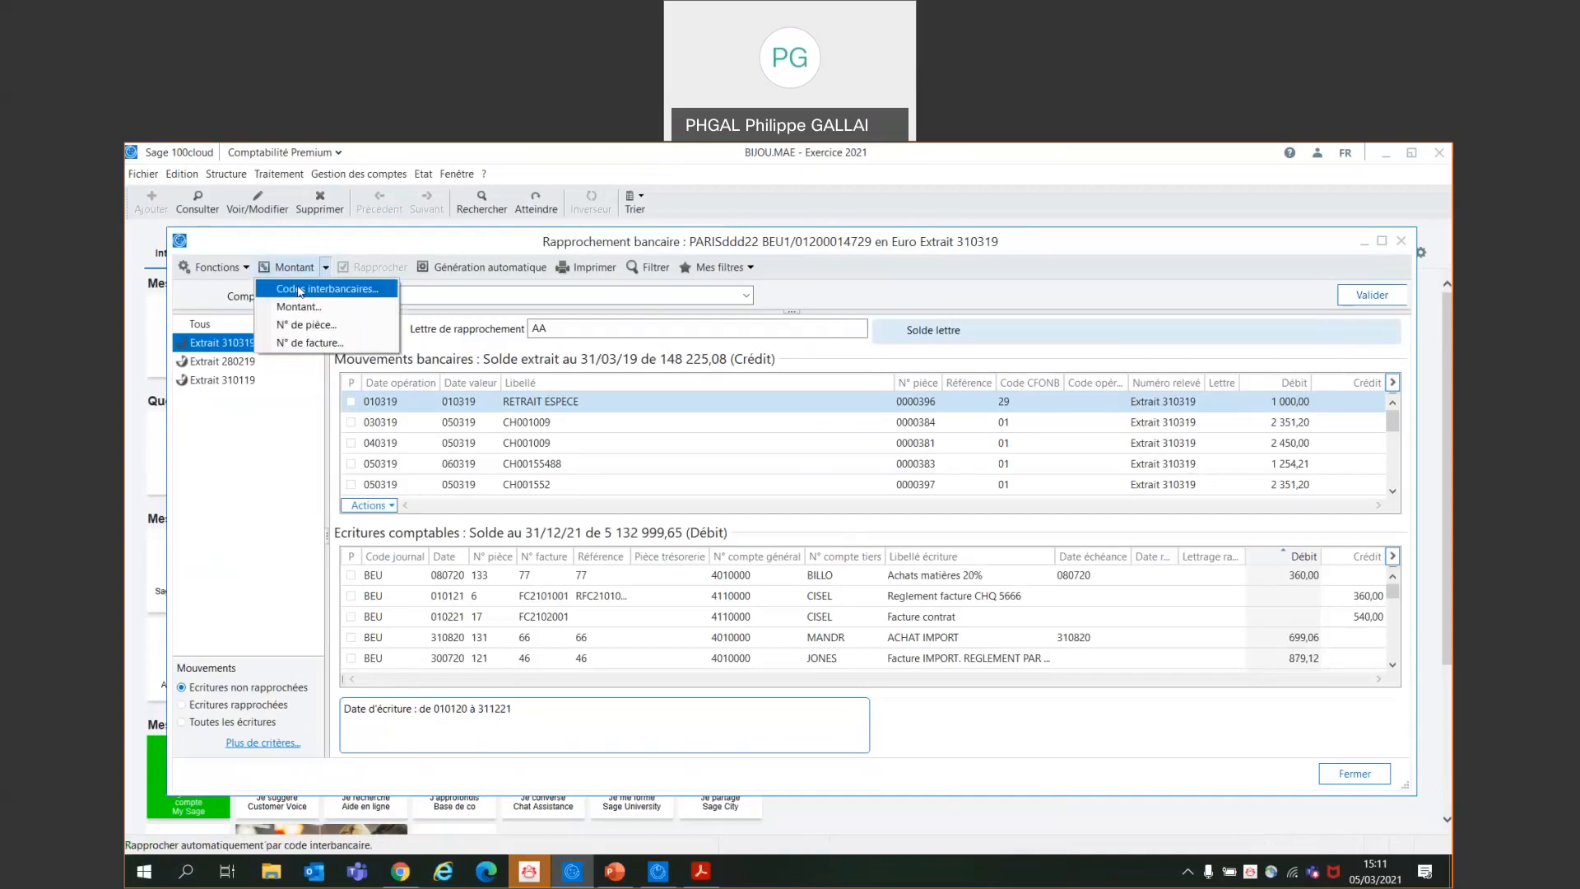
{"action": "left_click", "coordinate": [327, 289]}
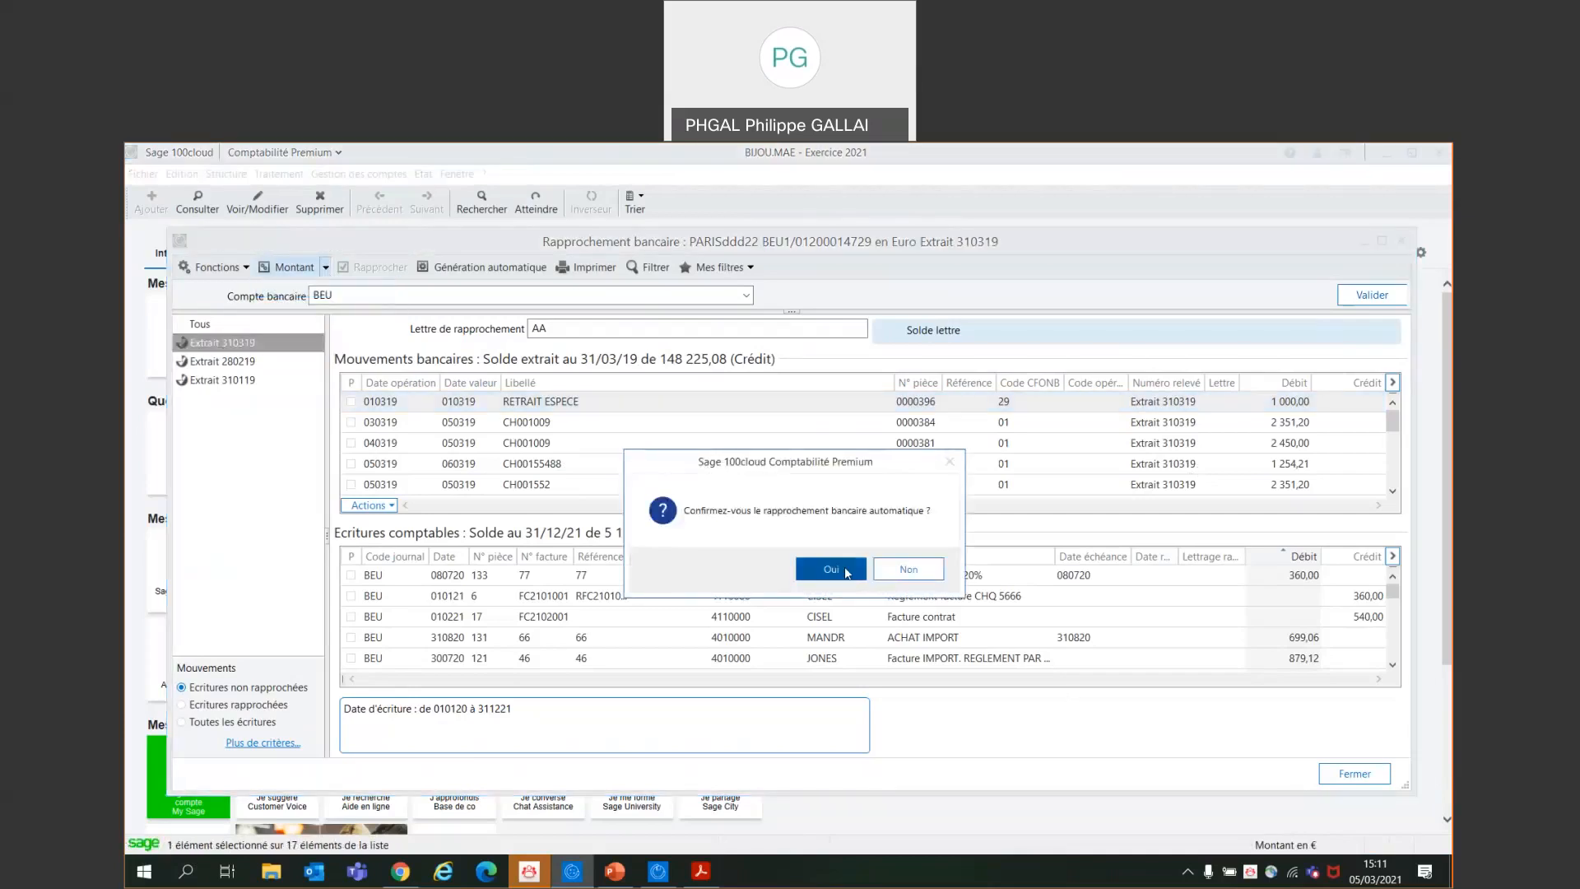
{"action": "left_click", "coordinate": [831, 570]}
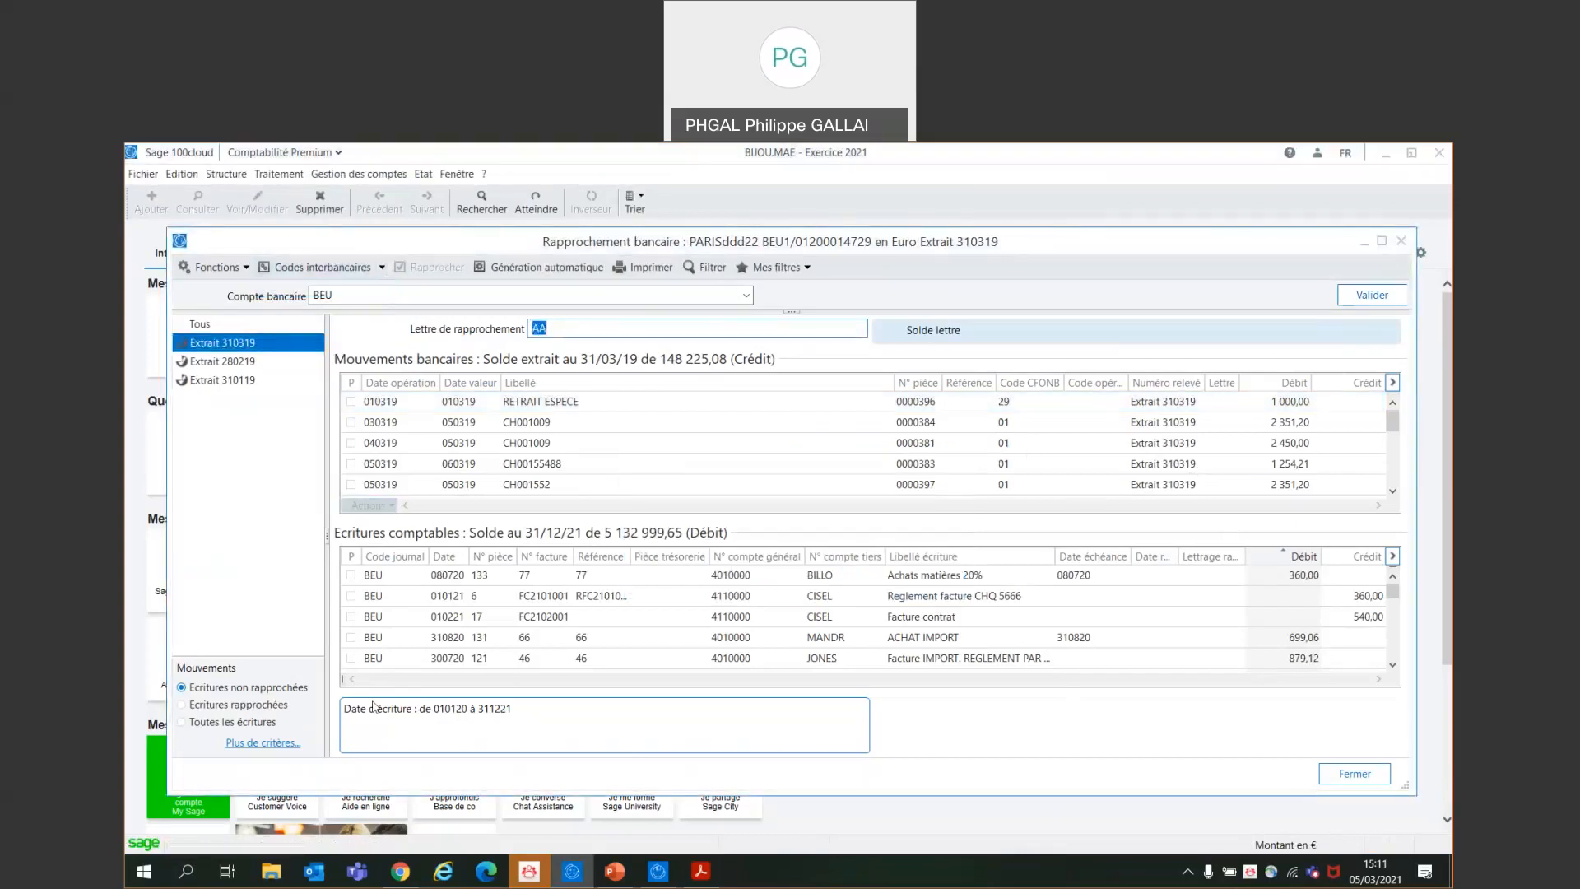
View the reconciled entries, return to the unreconciled ones and select the AGIOS SUR COMMISSION bank movement
{"action": "left_click", "coordinate": [264, 704]}
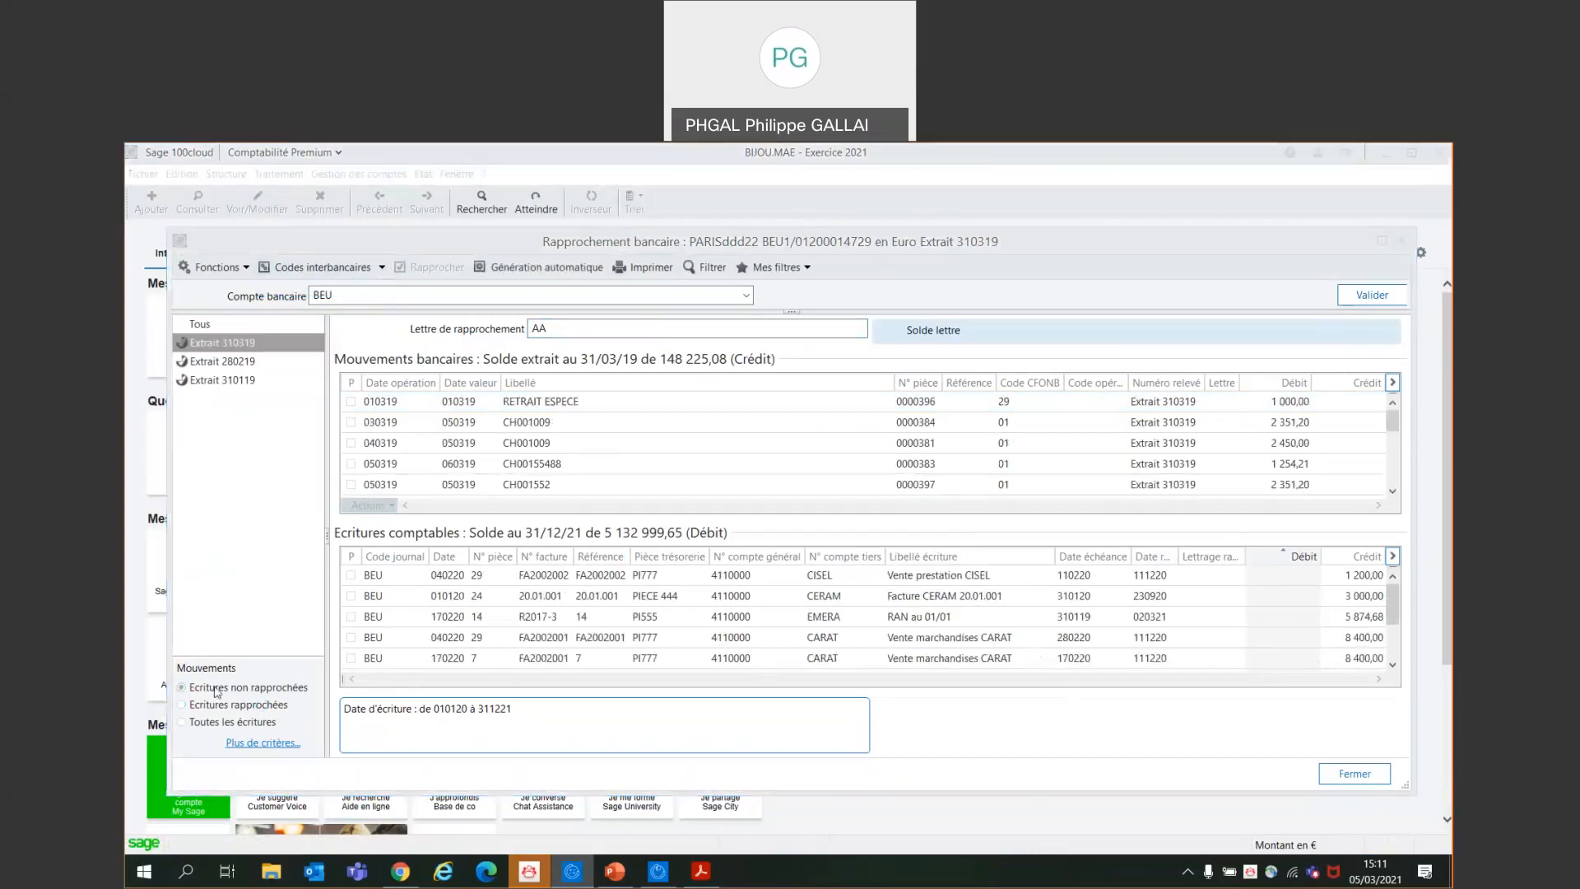
{"action": "scroll", "coordinate": [856, 450], "scroll_direction": "down", "scroll_amount": 5}
{"action": "scroll", "coordinate": [855, 449], "scroll_direction": "down", "scroll_amount": 2}
{"action": "left_click", "coordinate": [1172, 451]}
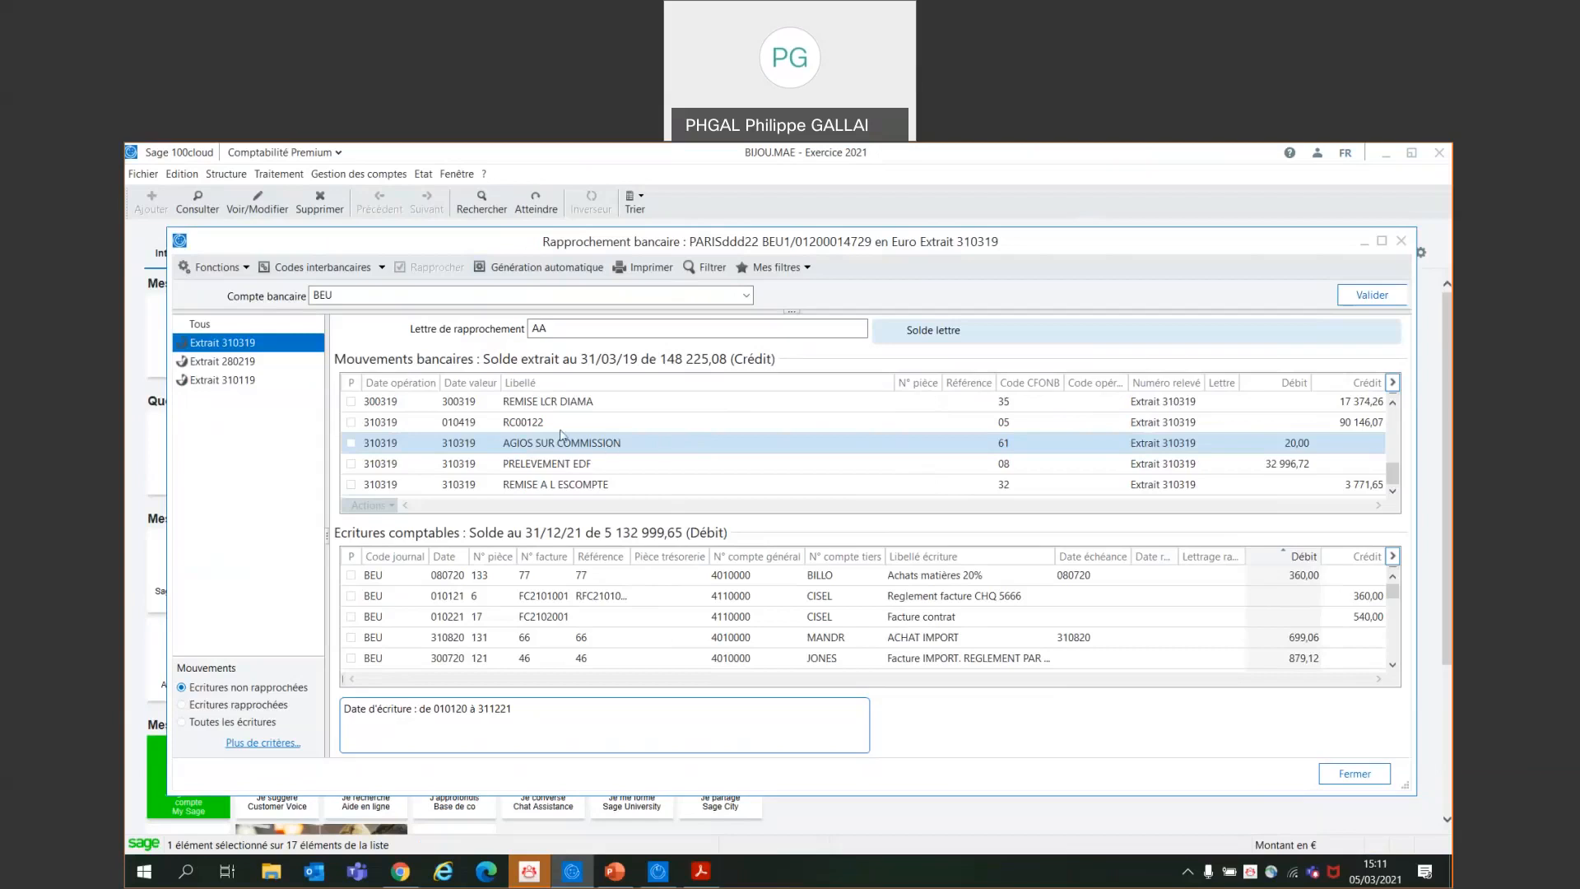
Examine the Agios bancaires entry template, close it and open the Abonnement crédit bail template
{"action": "left_click", "coordinate": [227, 174]}
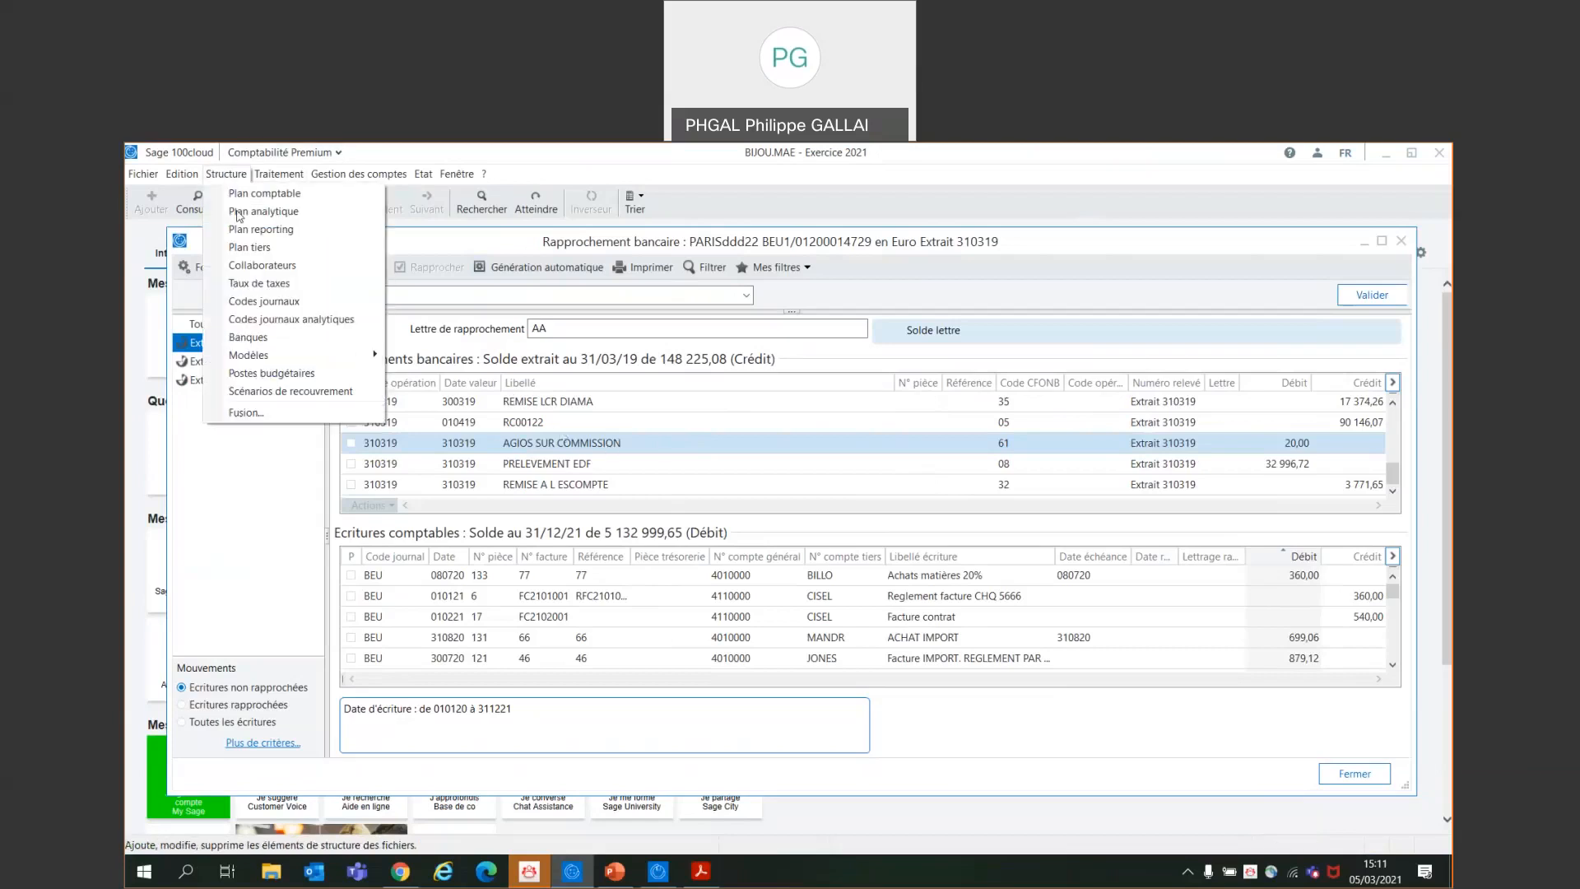
{"action": "mouse_move", "coordinate": [259, 356]}
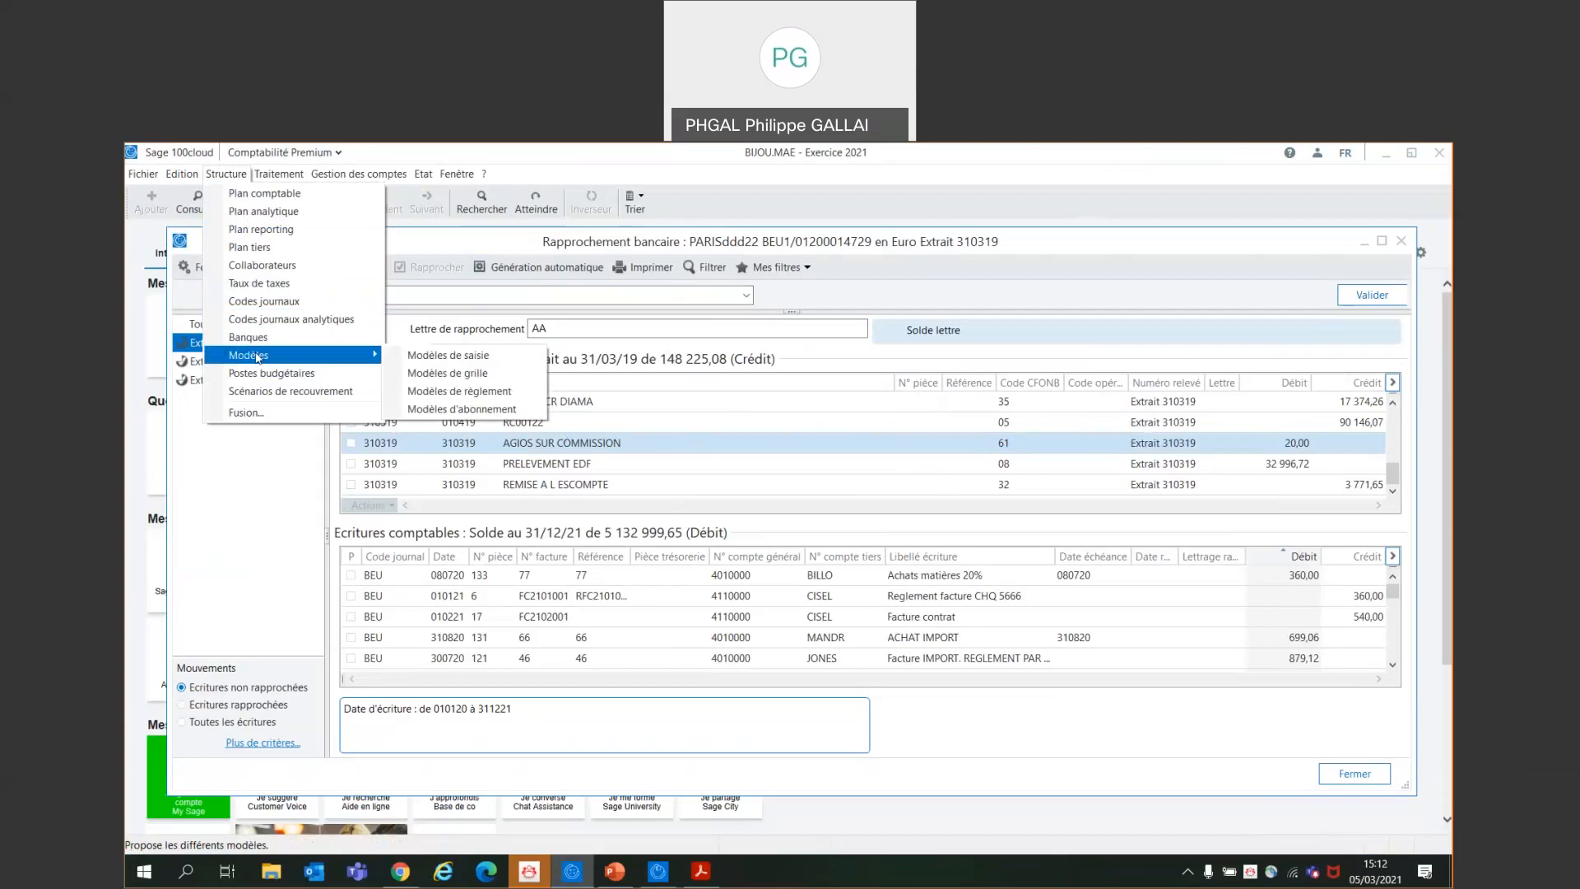
{"action": "left_click", "coordinate": [458, 360]}
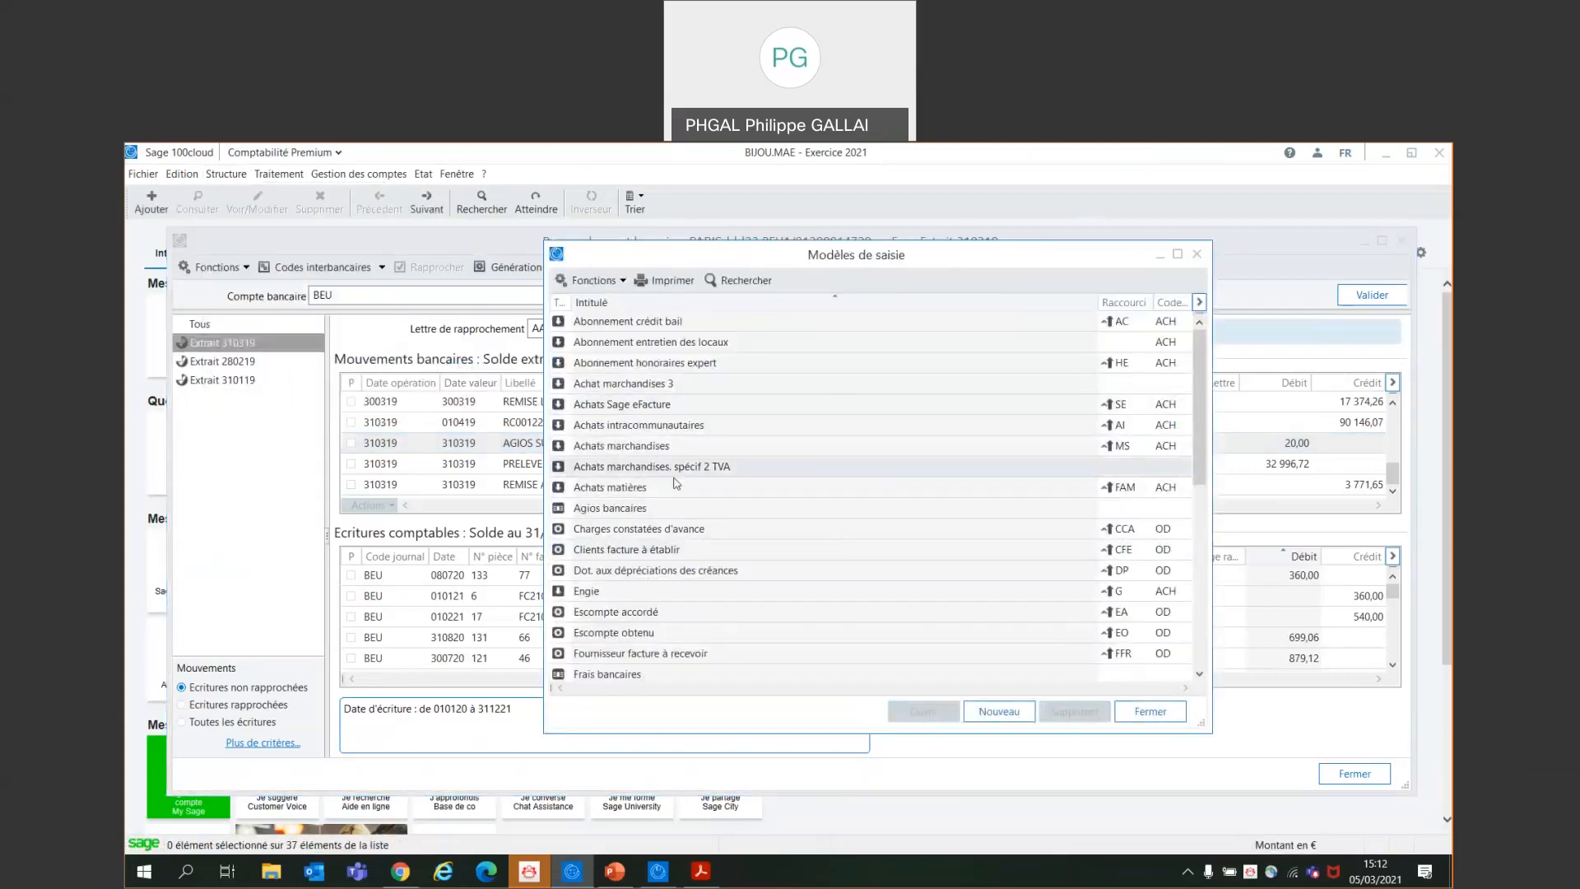
{"action": "left_click", "coordinate": [667, 510]}
{"action": "double_click", "coordinate": [667, 510]}
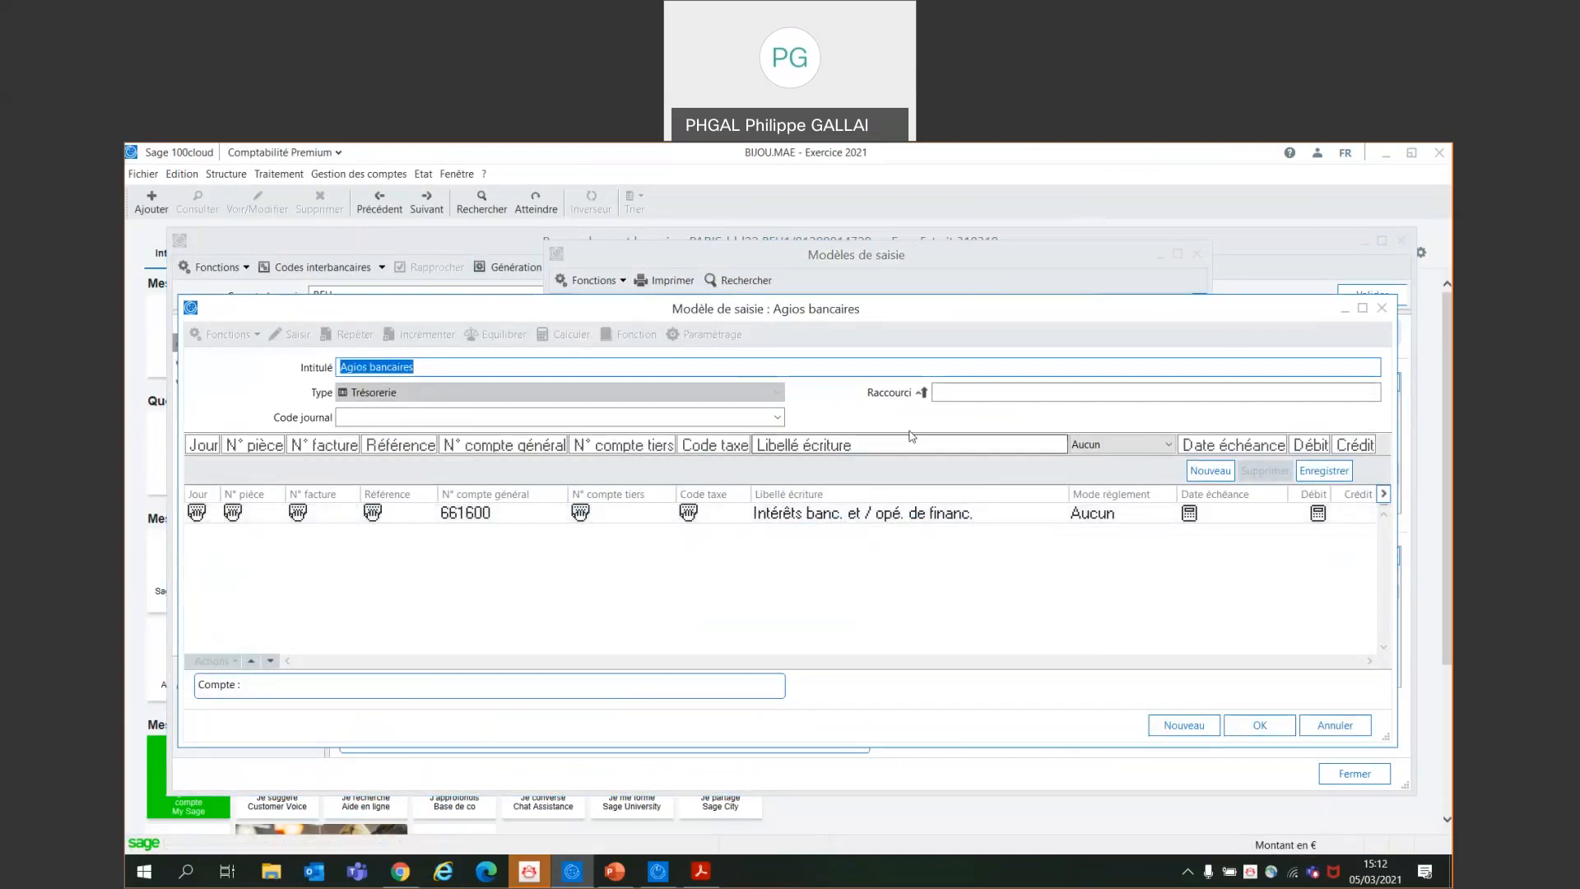
{"action": "left_click", "coordinate": [1384, 310]}
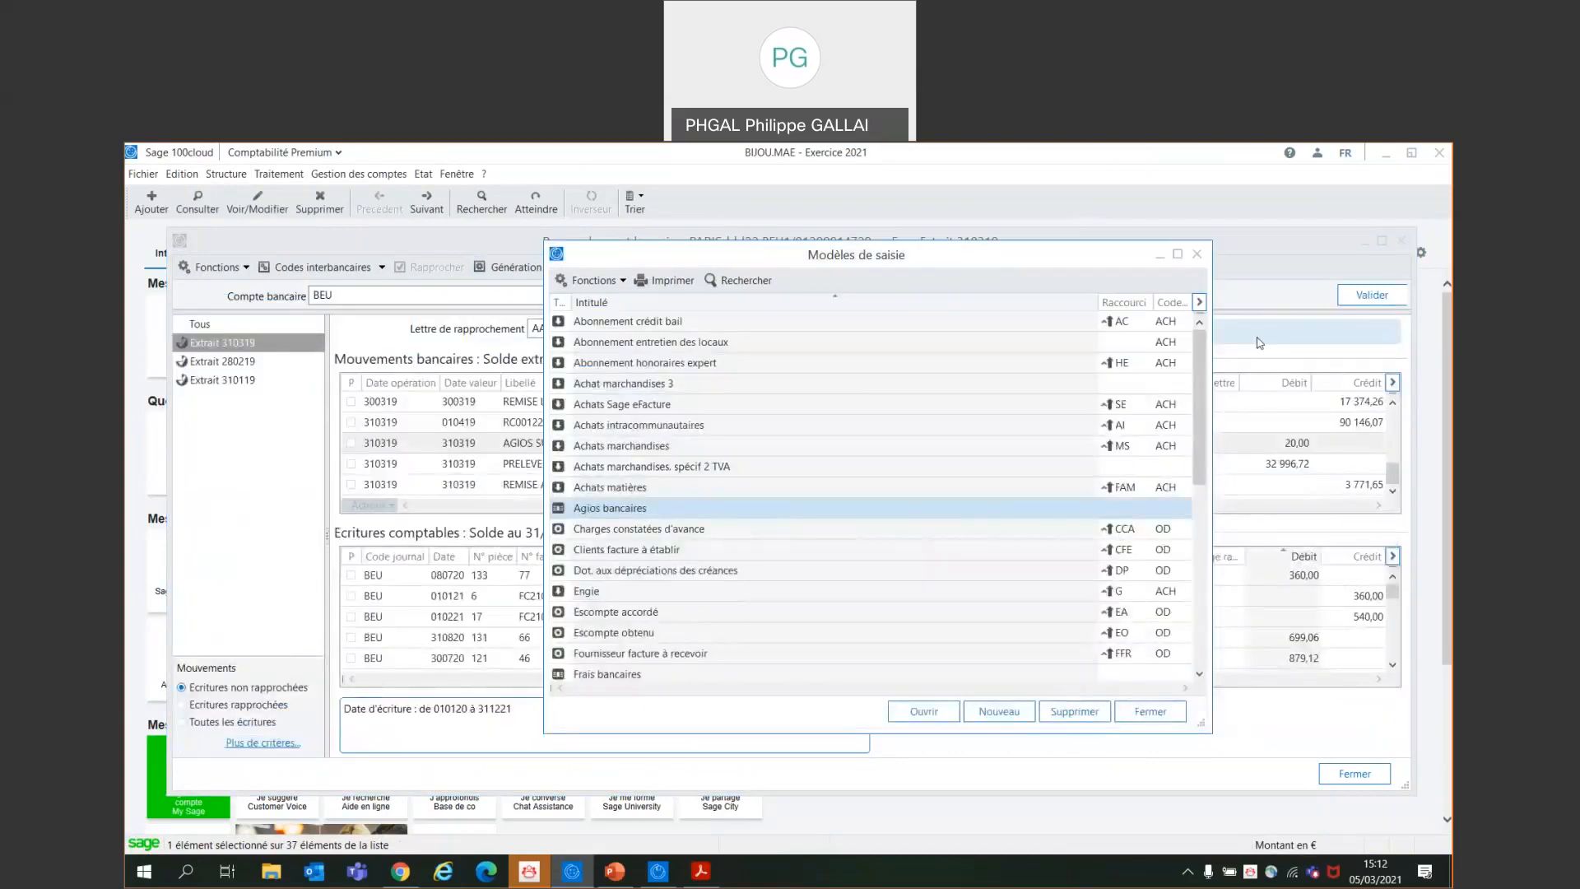
{"action": "left_click", "coordinate": [688, 323]}
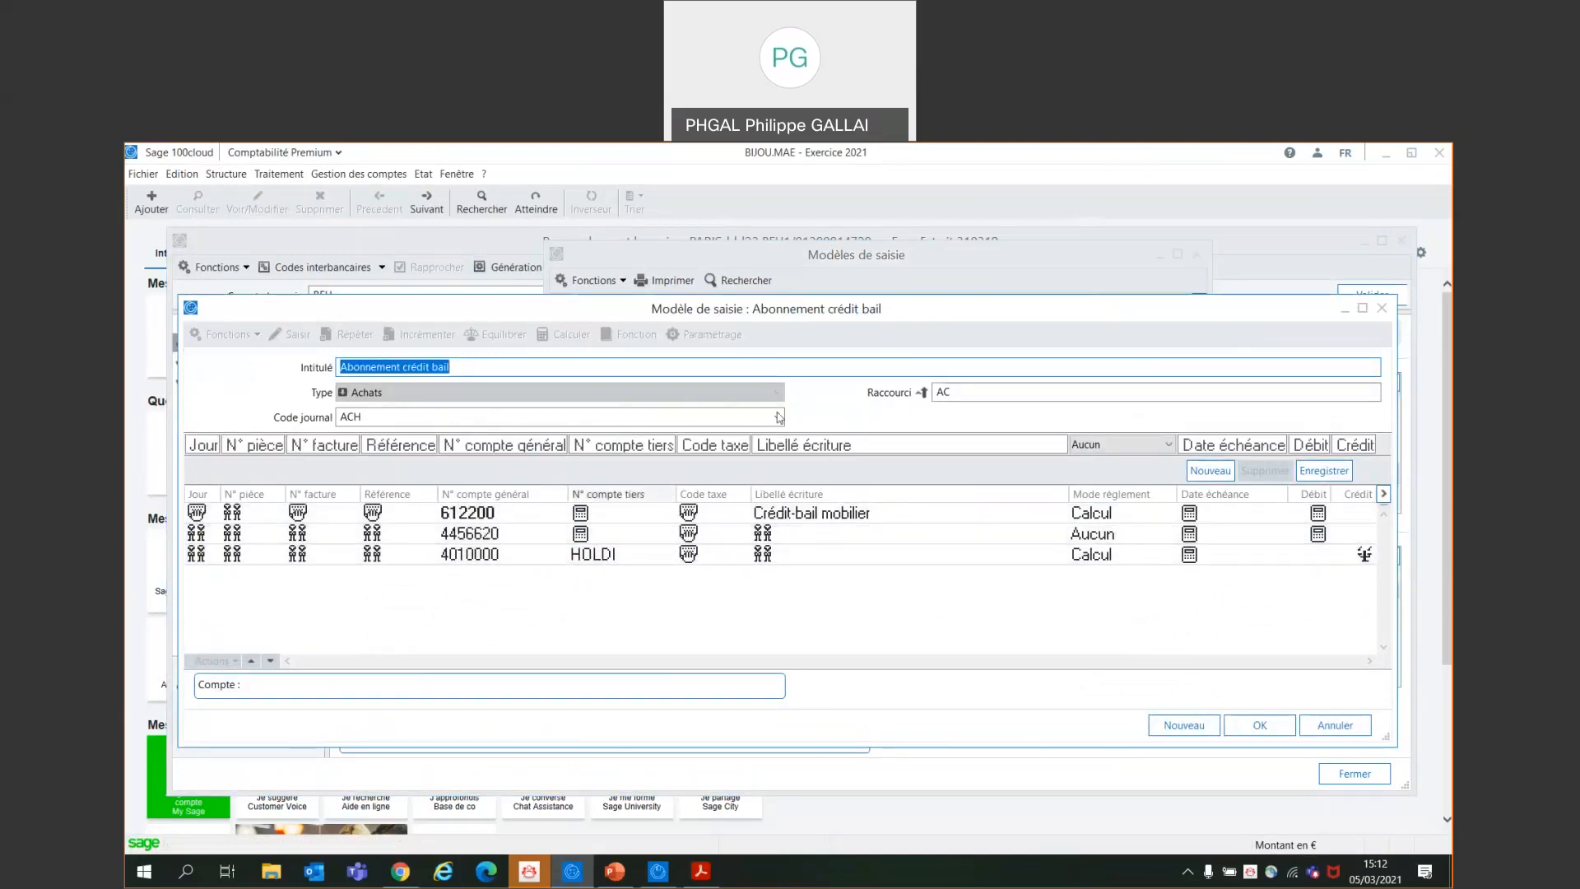
Close the crédit bail template, examine the Vente produits entry template, and close the templates and the bank reconciliation
{"action": "left_click", "coordinate": [1382, 308]}
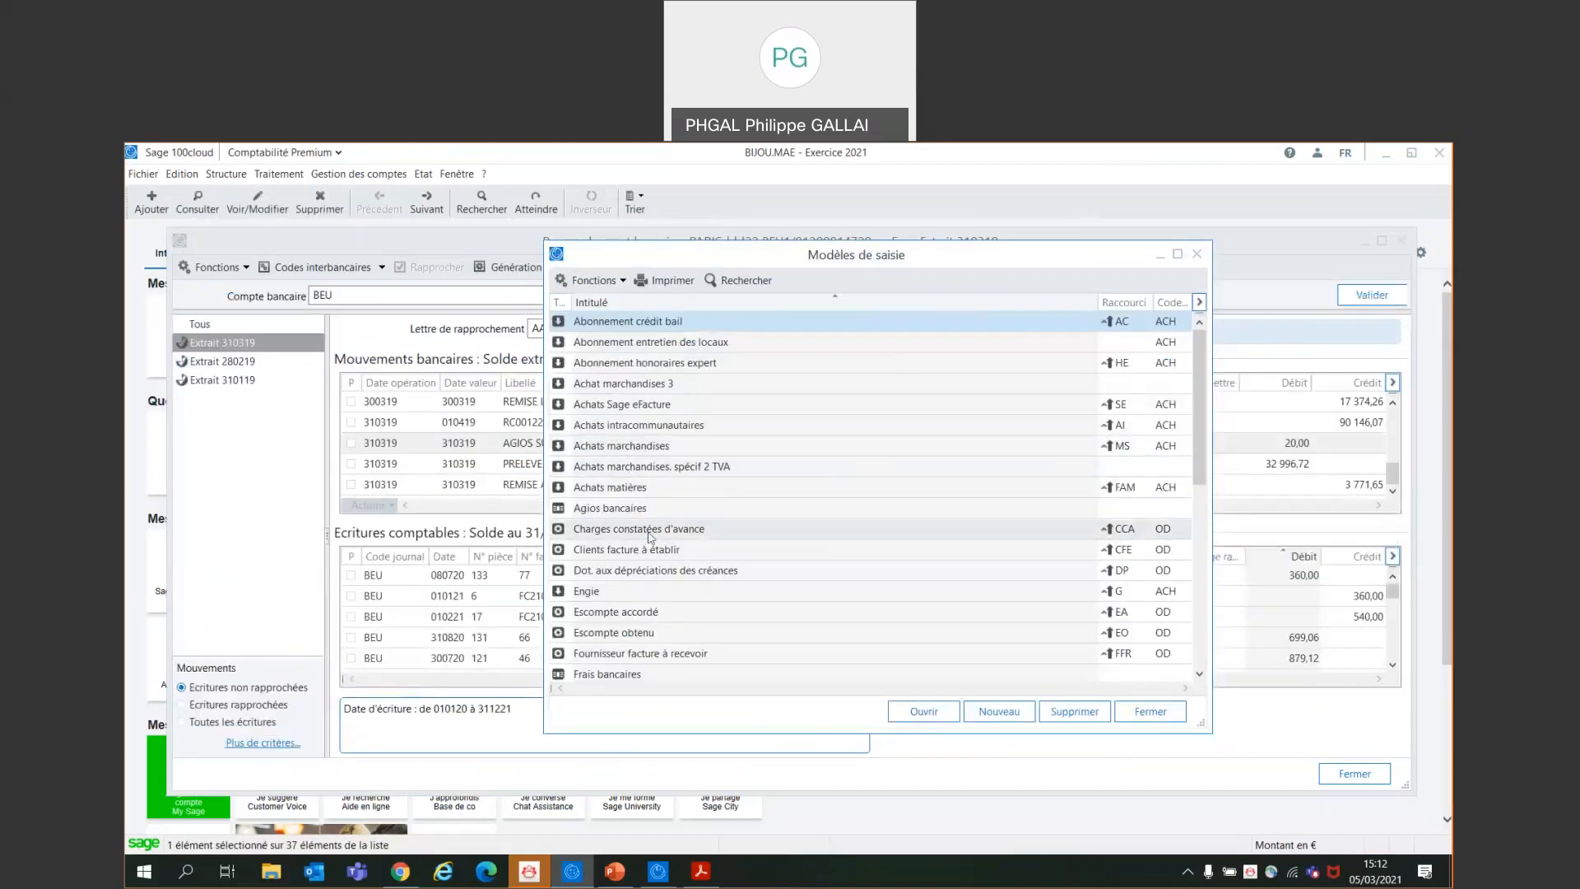
{"action": "scroll", "coordinate": [633, 477], "scroll_direction": "down", "scroll_amount": 5}
{"action": "scroll", "coordinate": [645, 614], "scroll_direction": "down", "scroll_amount": 2}
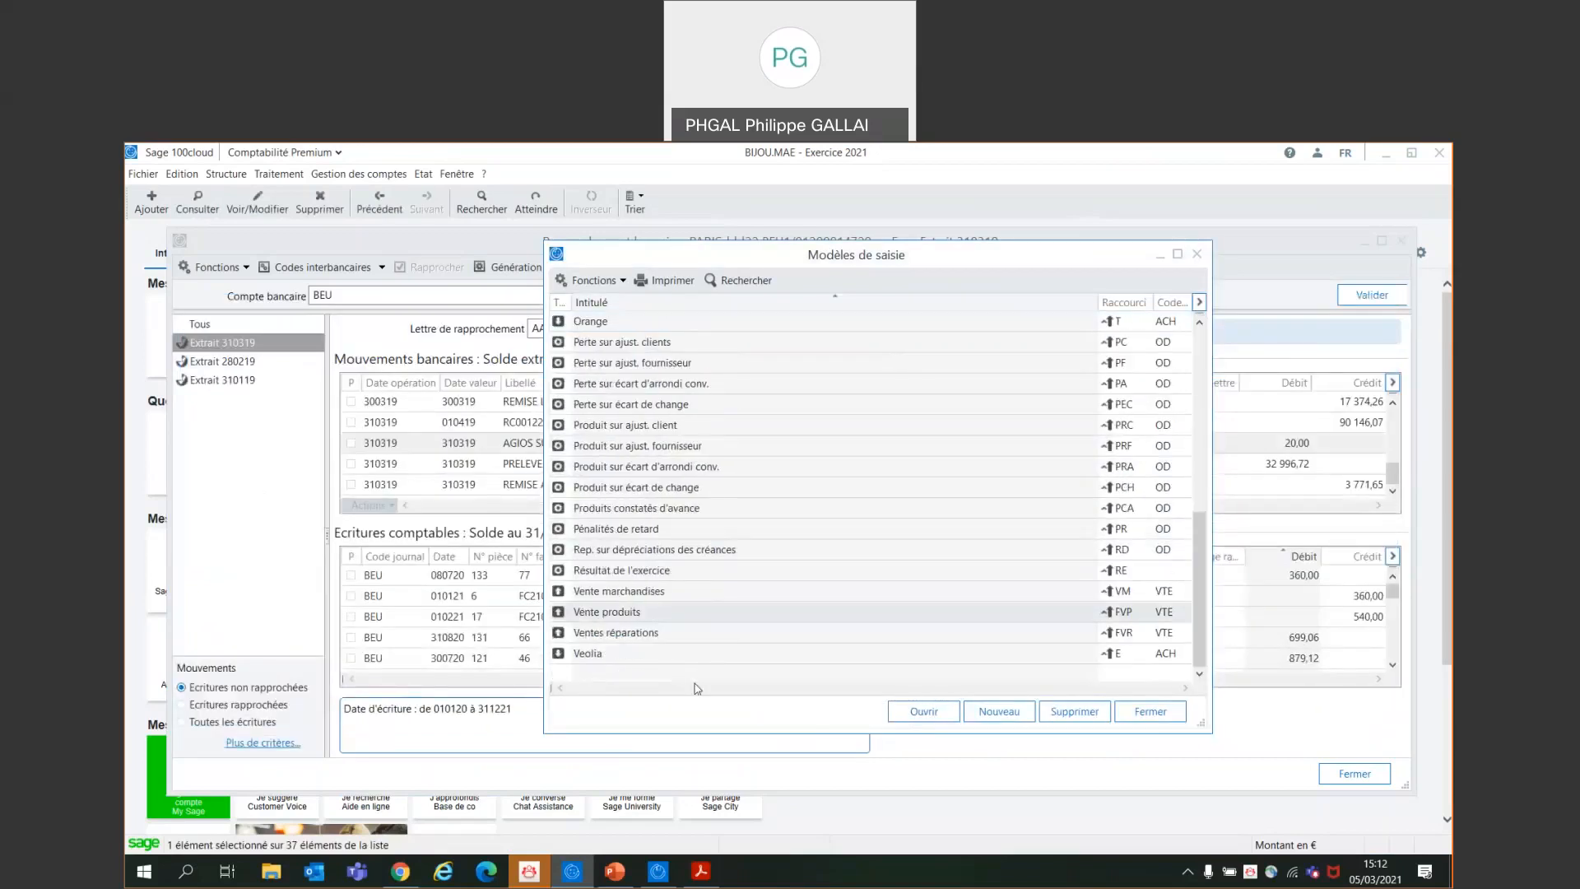
{"action": "double_click", "coordinate": [645, 613]}
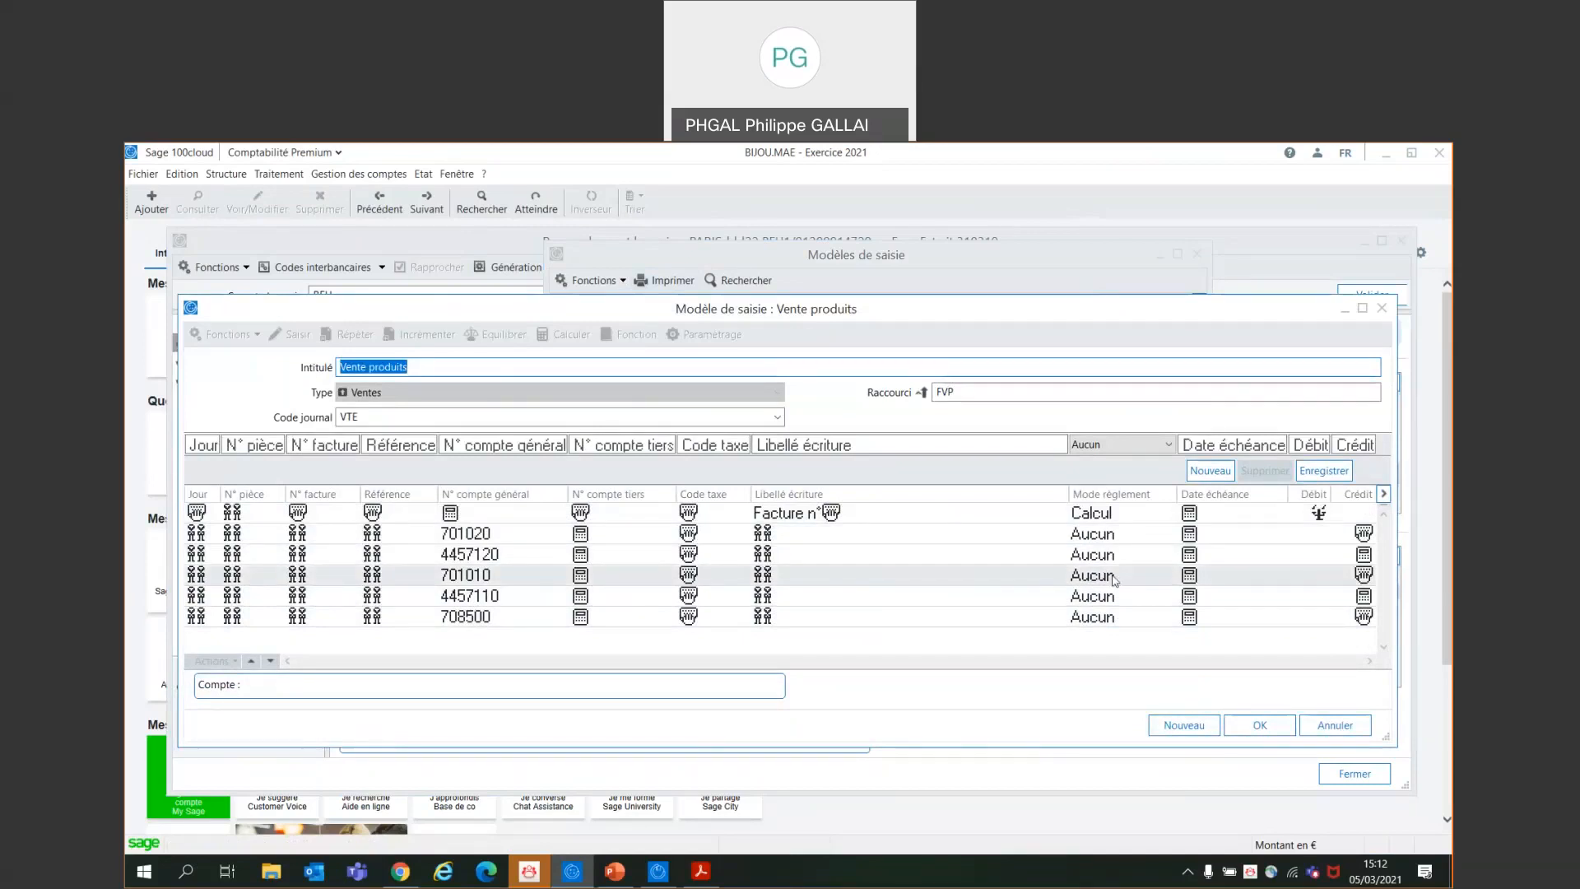
{"action": "left_click", "coordinate": [1383, 309]}
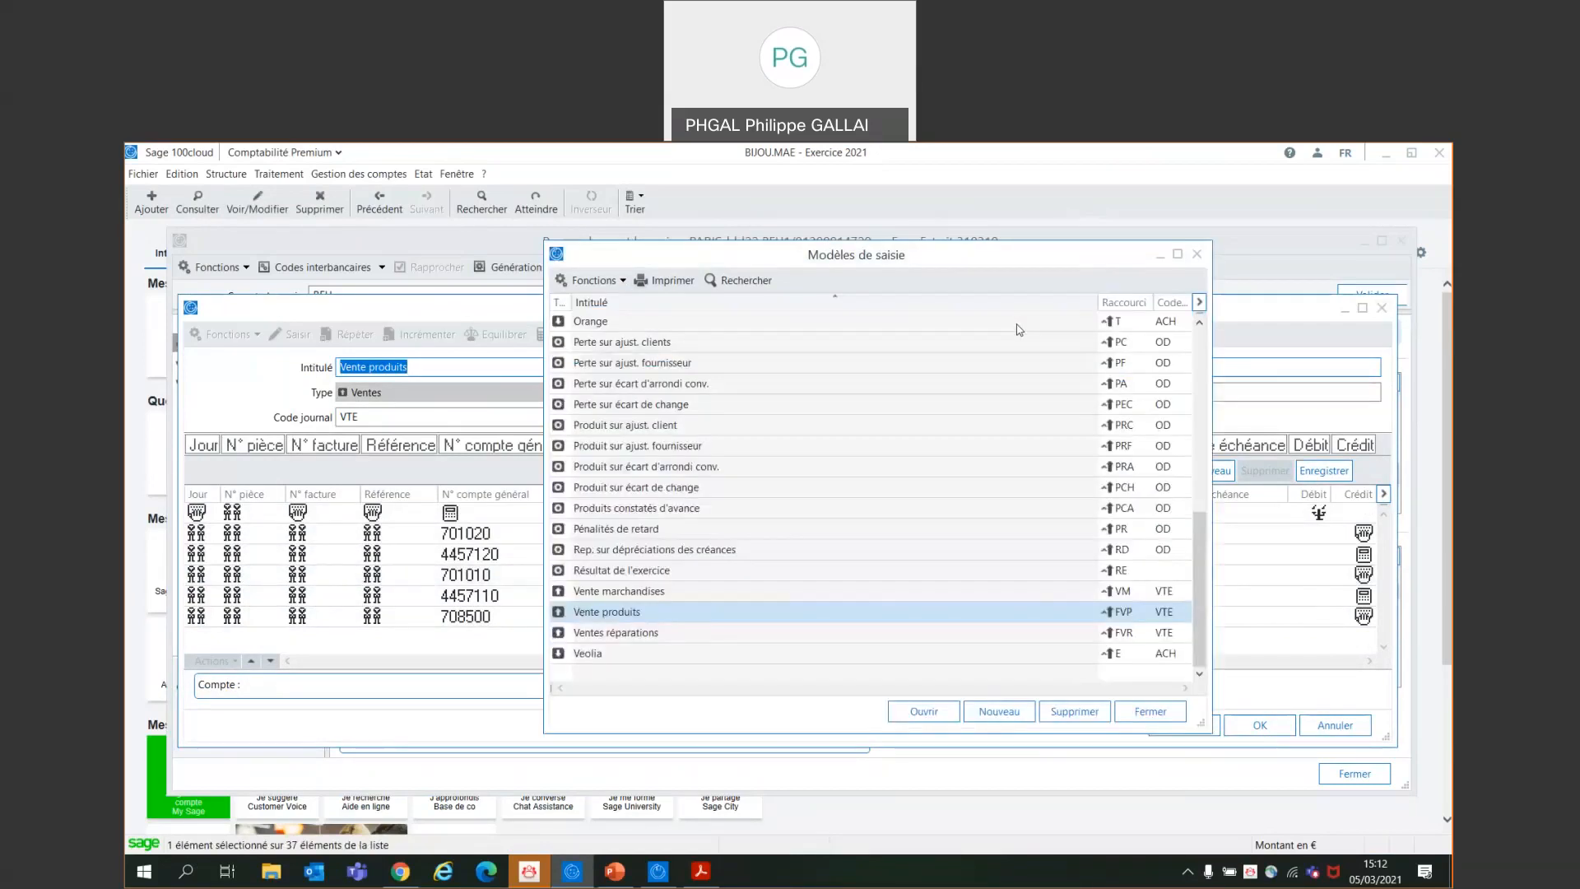
{"action": "left_click", "coordinate": [1198, 257]}
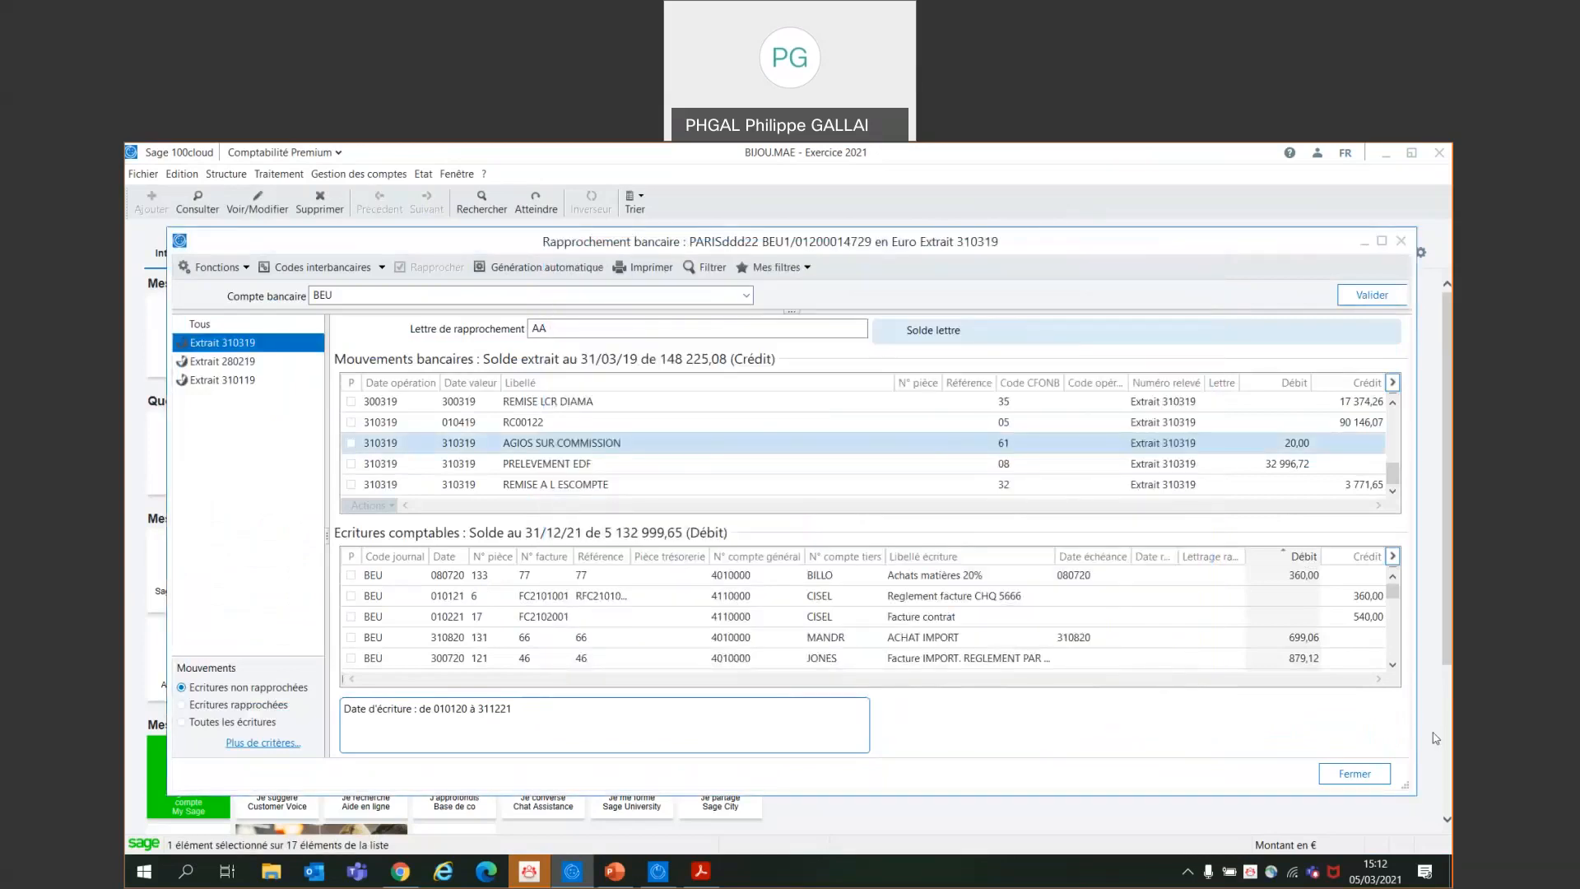
{"action": "left_click", "coordinate": [1342, 776]}
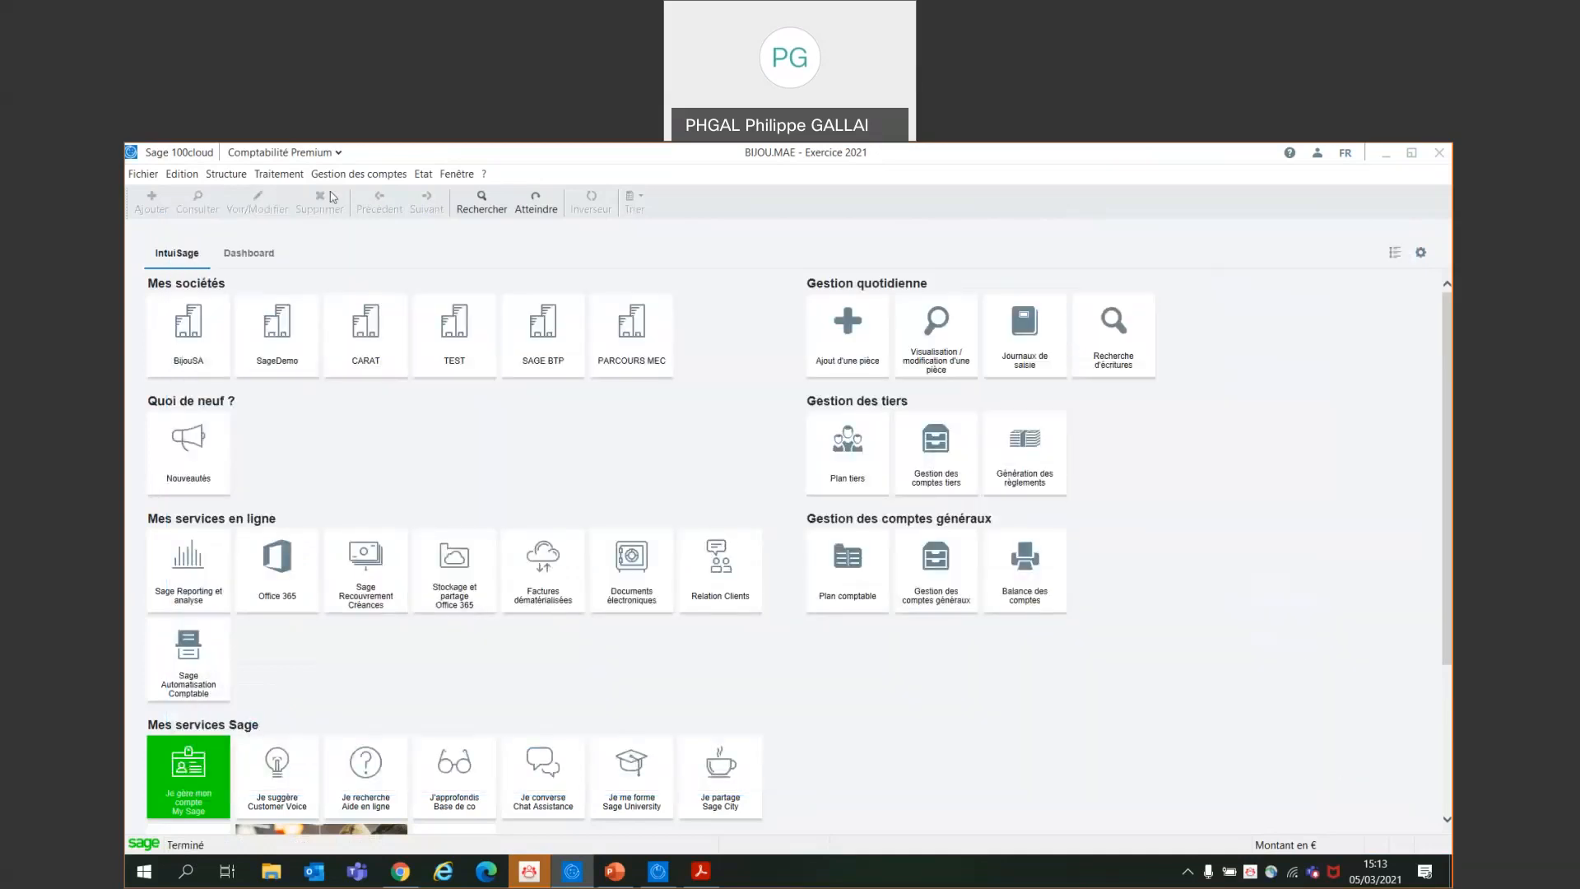
Check the status of the bank movements in Extrait 310319 of L'Européenne Ltd in the statement management, and close it
{"action": "left_click", "coordinate": [278, 174]}
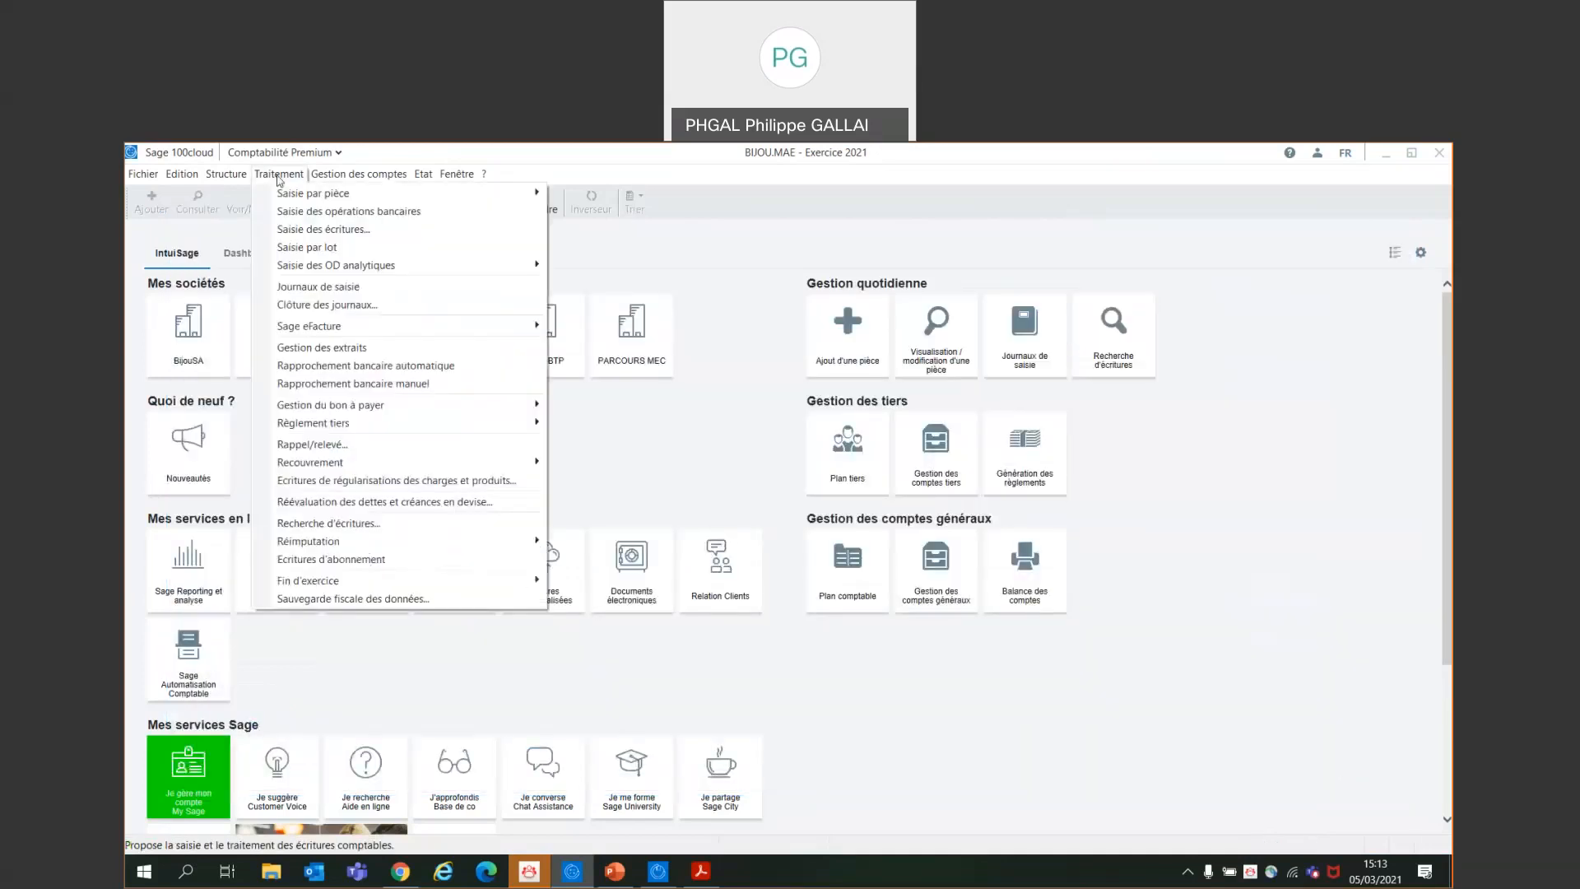
{"action": "left_click", "coordinate": [330, 349]}
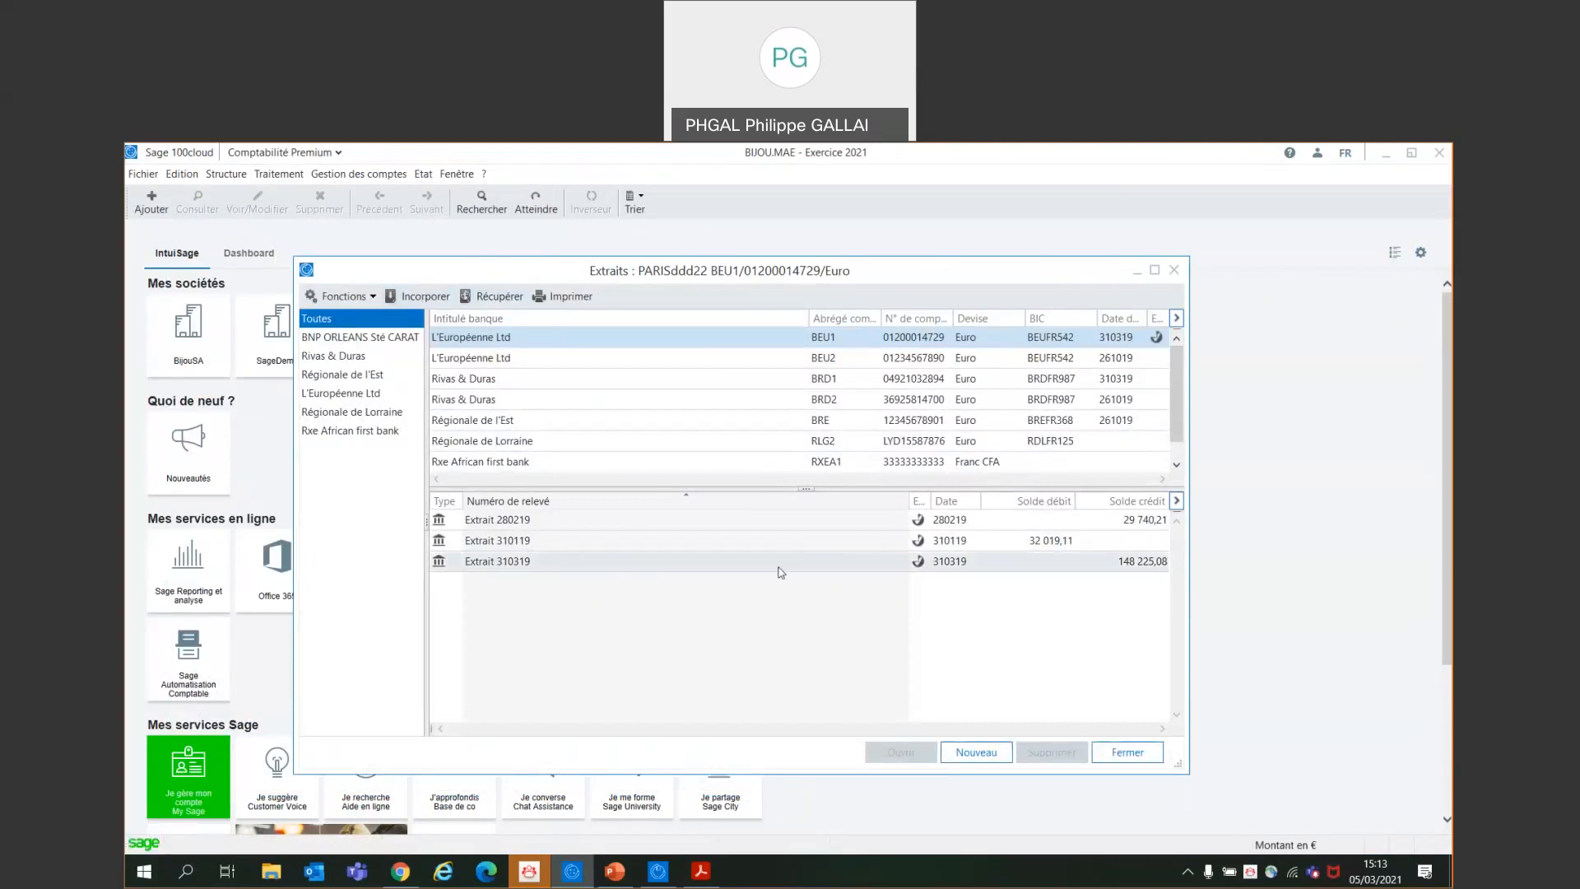
{"action": "double_click", "coordinate": [609, 571]}
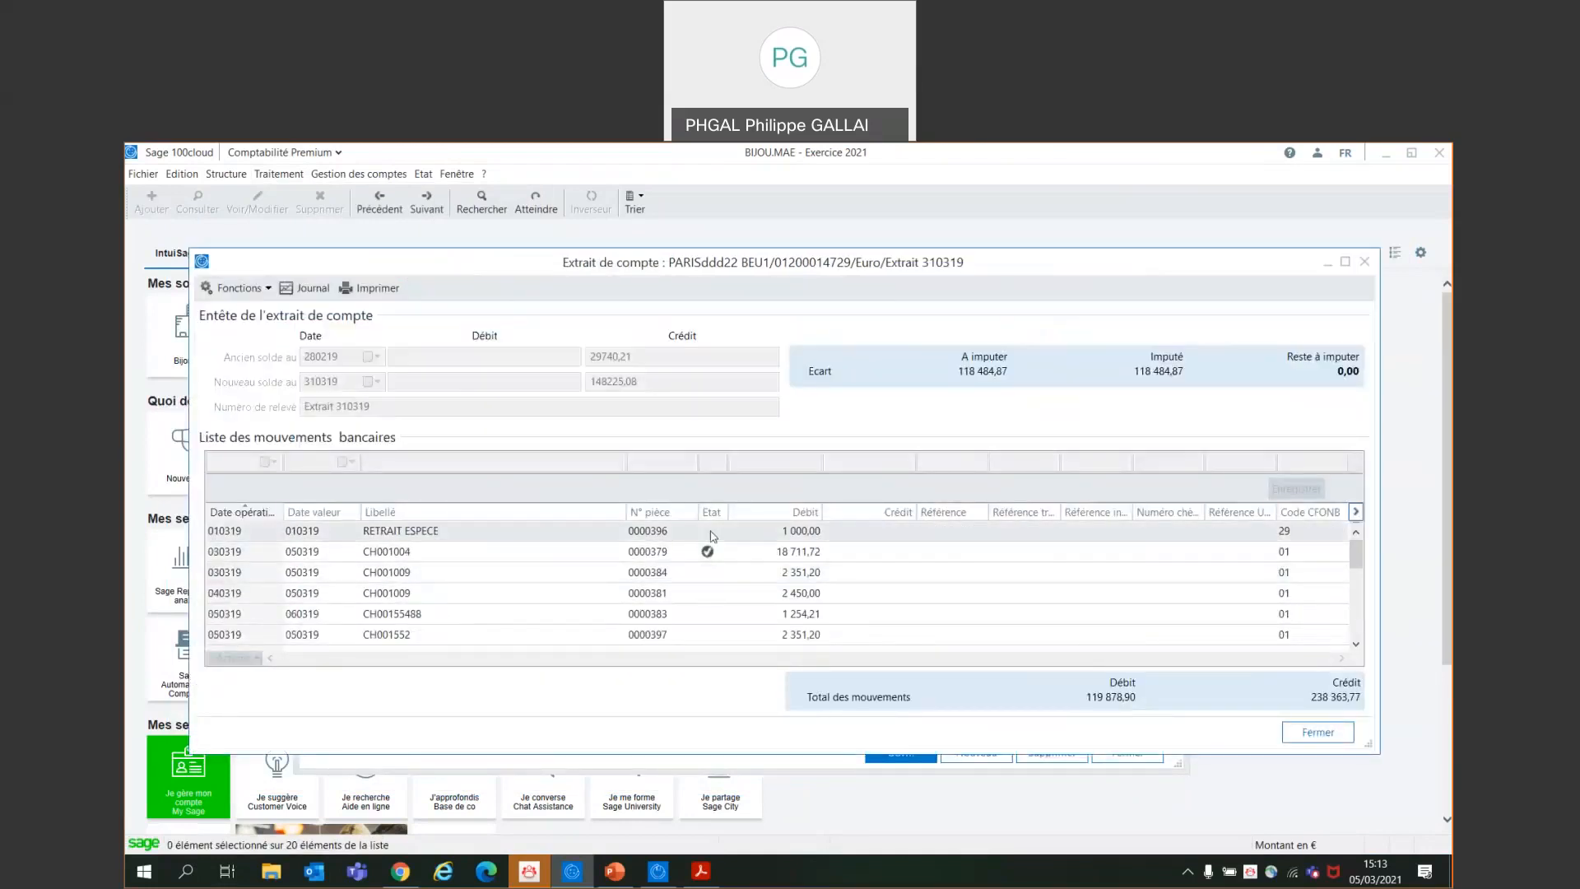
{"action": "left_click", "coordinate": [1364, 261]}
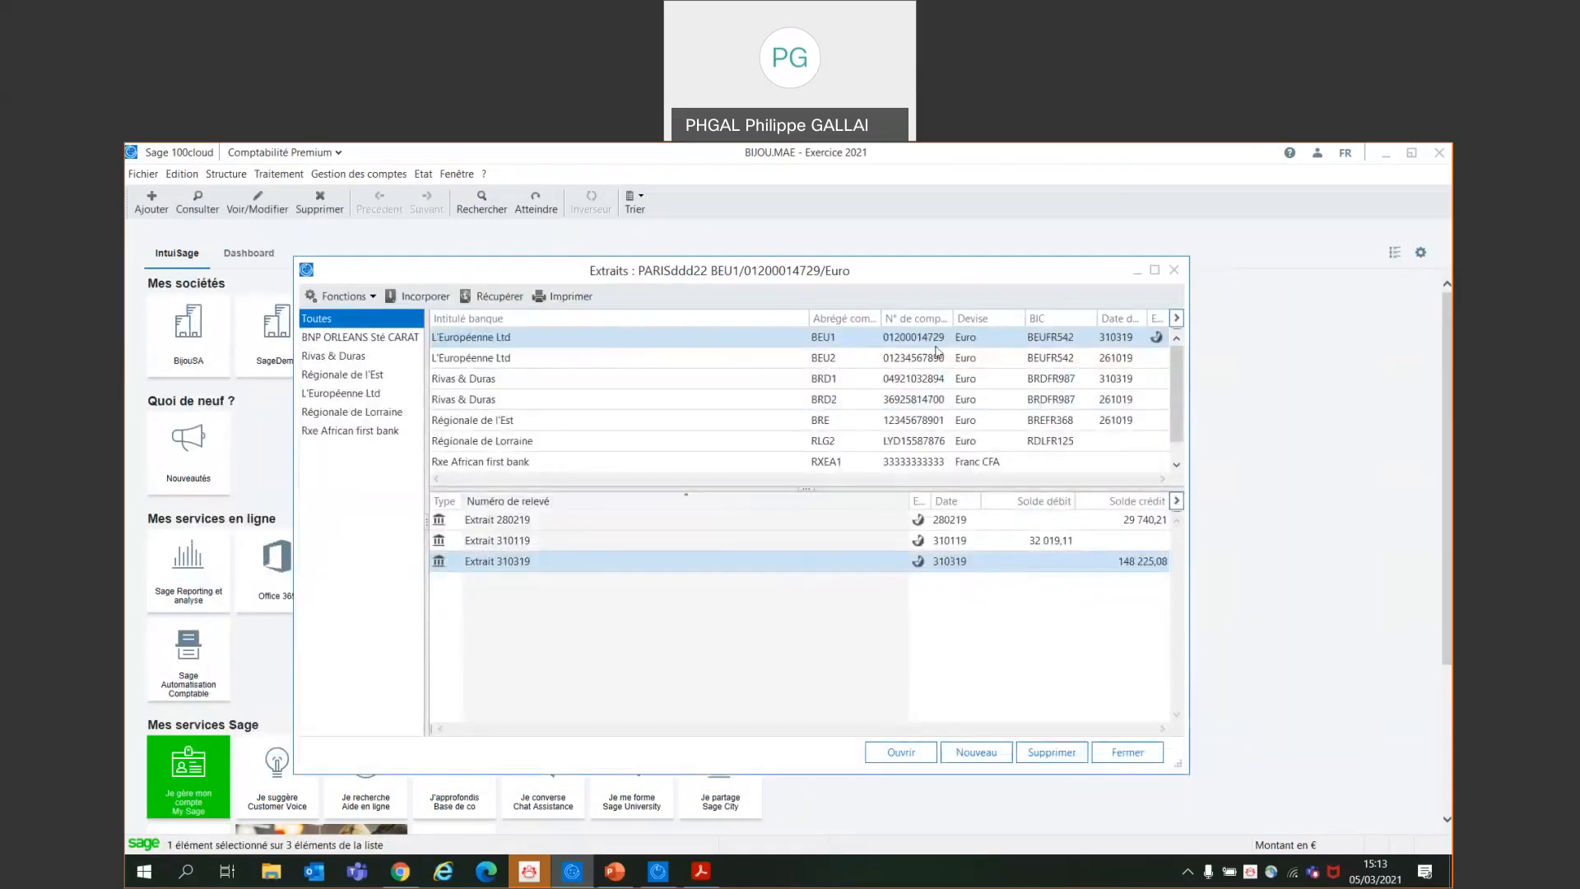
{"action": "left_click", "coordinate": [1174, 271]}
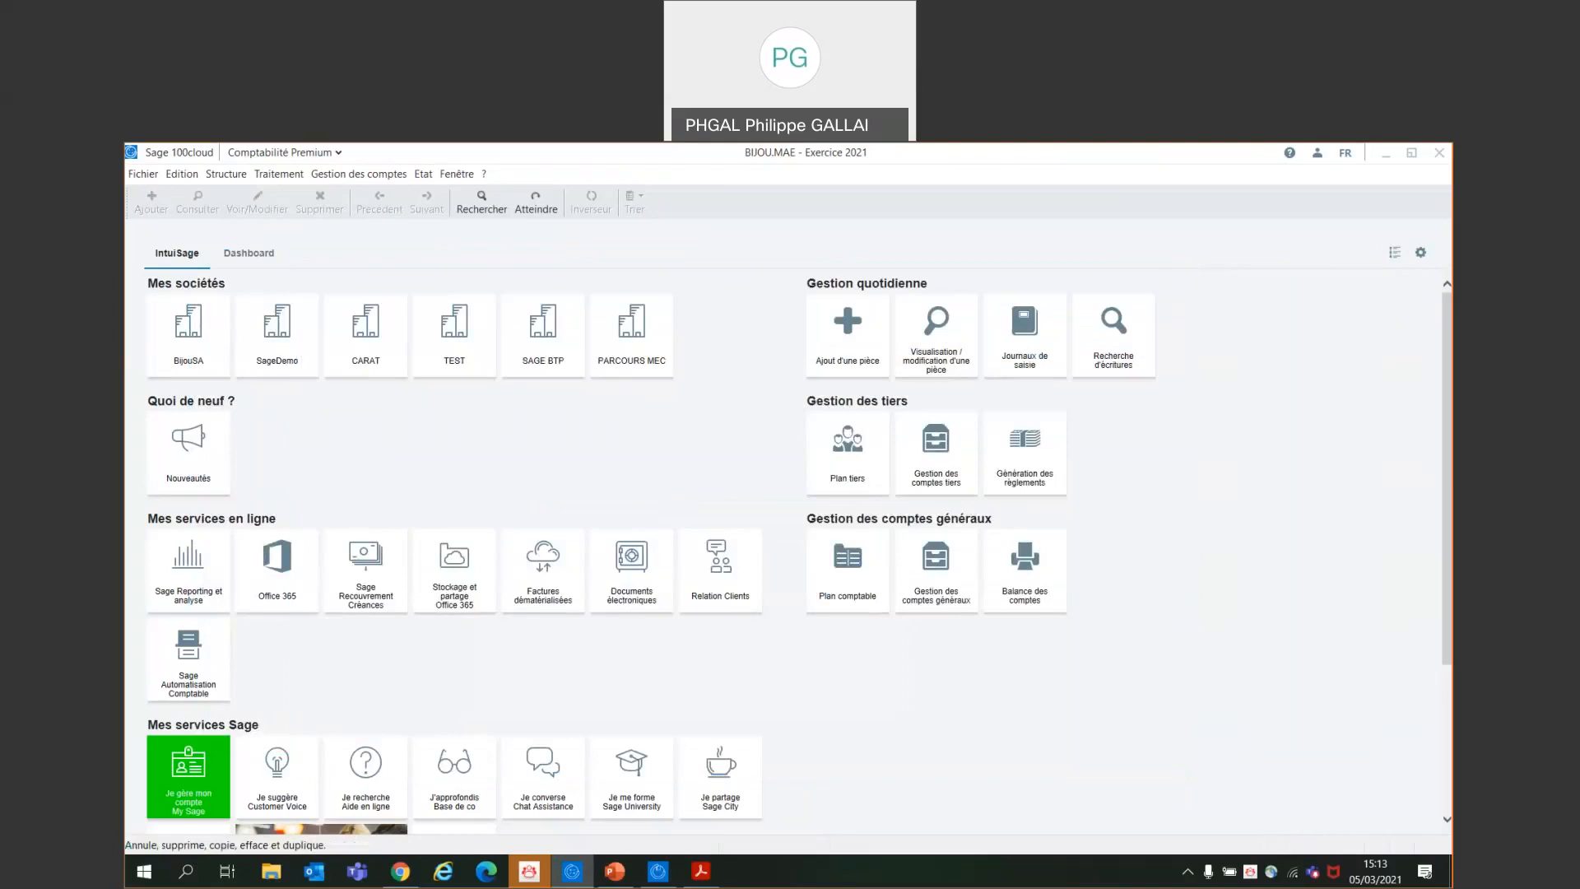
Search the general entries of fiscal year 2021 for piece numbers from 1000 to 1000
{"action": "left_click", "coordinate": [298, 177]}
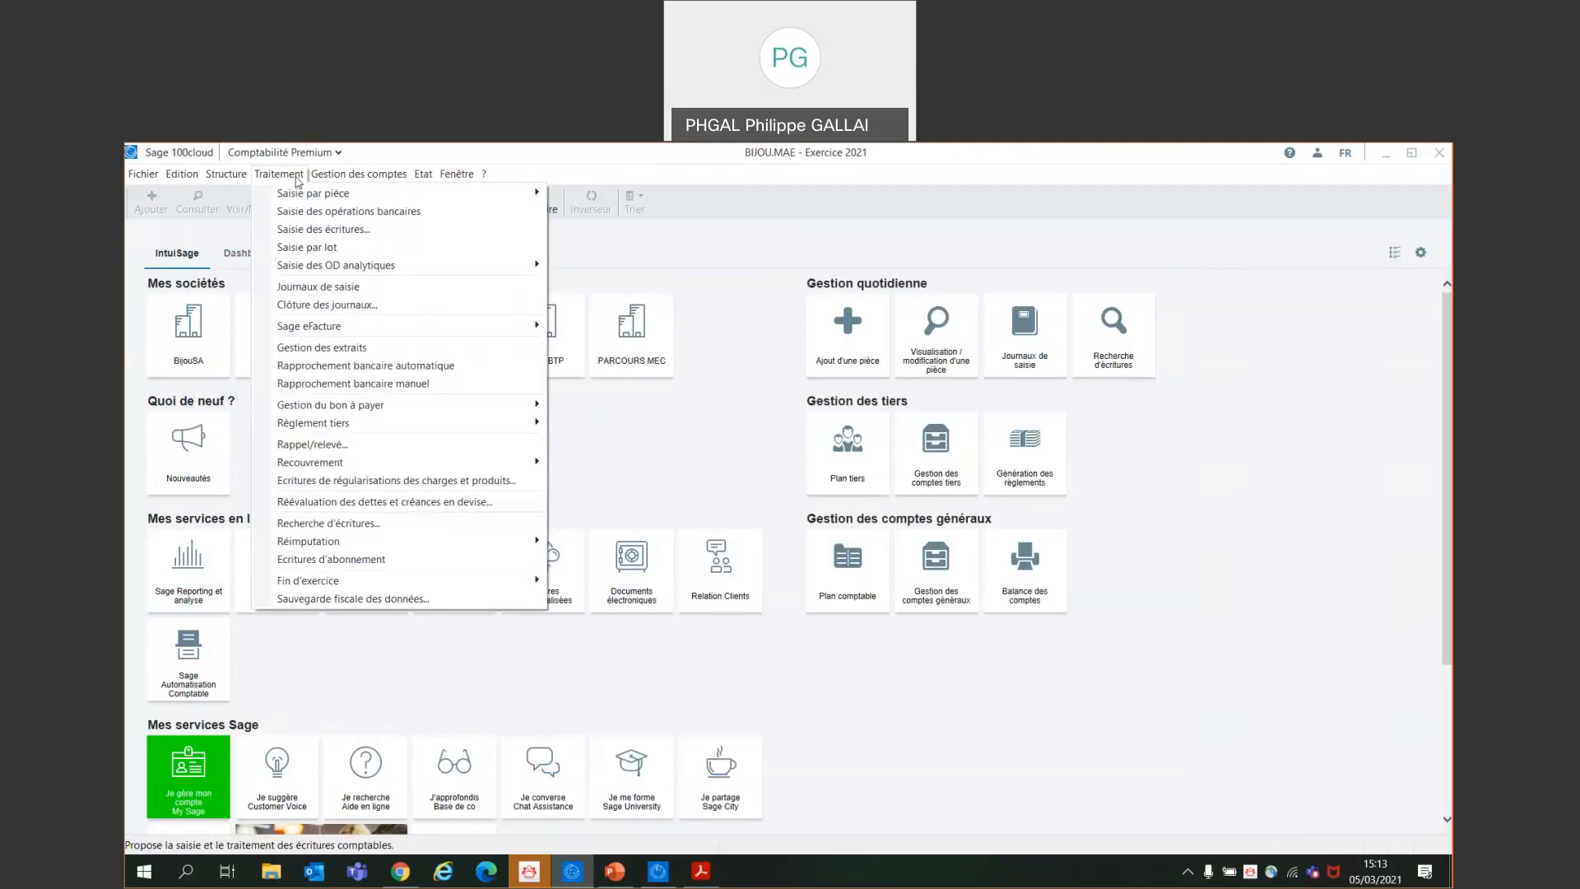
{"action": "mouse_move", "coordinate": [391, 468]}
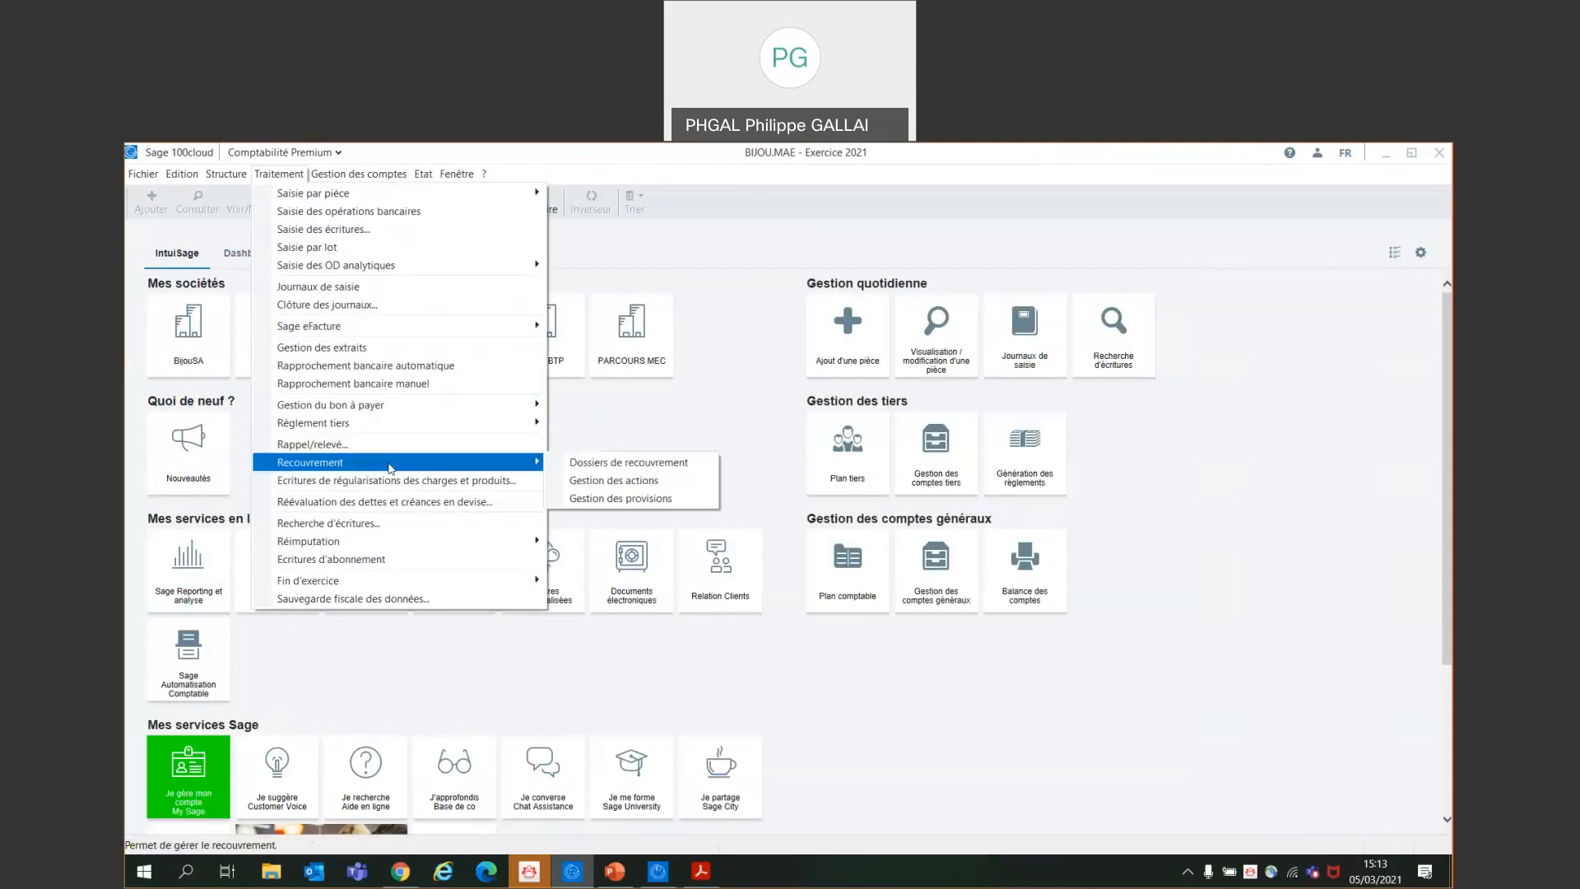
{"action": "left_click", "coordinate": [362, 524]}
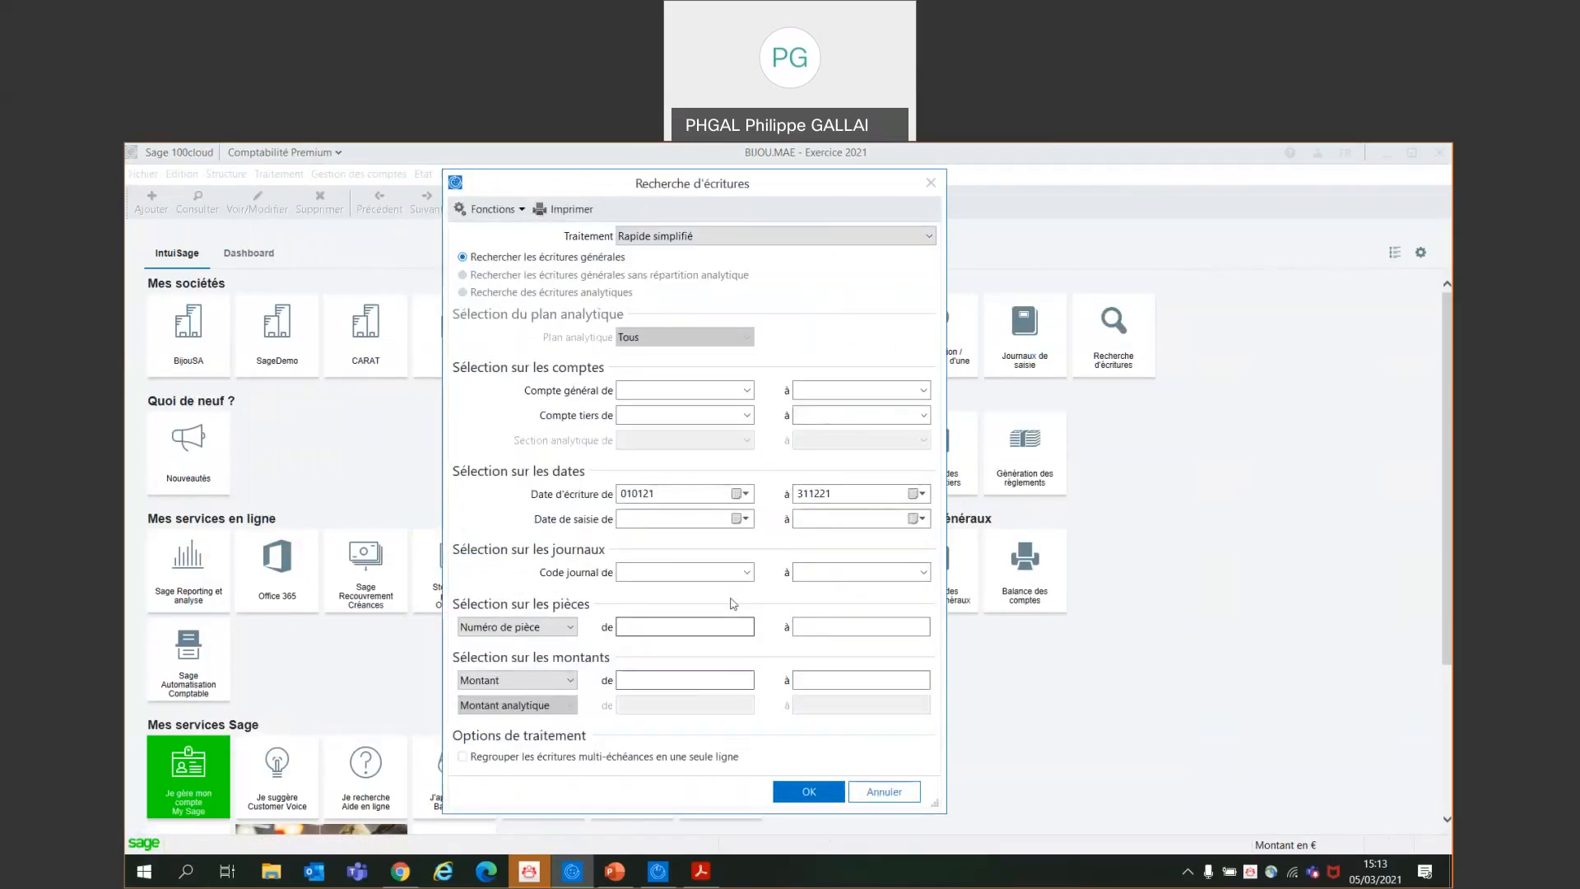
{"action": "left_click", "coordinate": [661, 628]}
{"action": "type", "text": "1000"}
{"action": "key", "text": "Tab"}
{"action": "type", "text": "1000"}
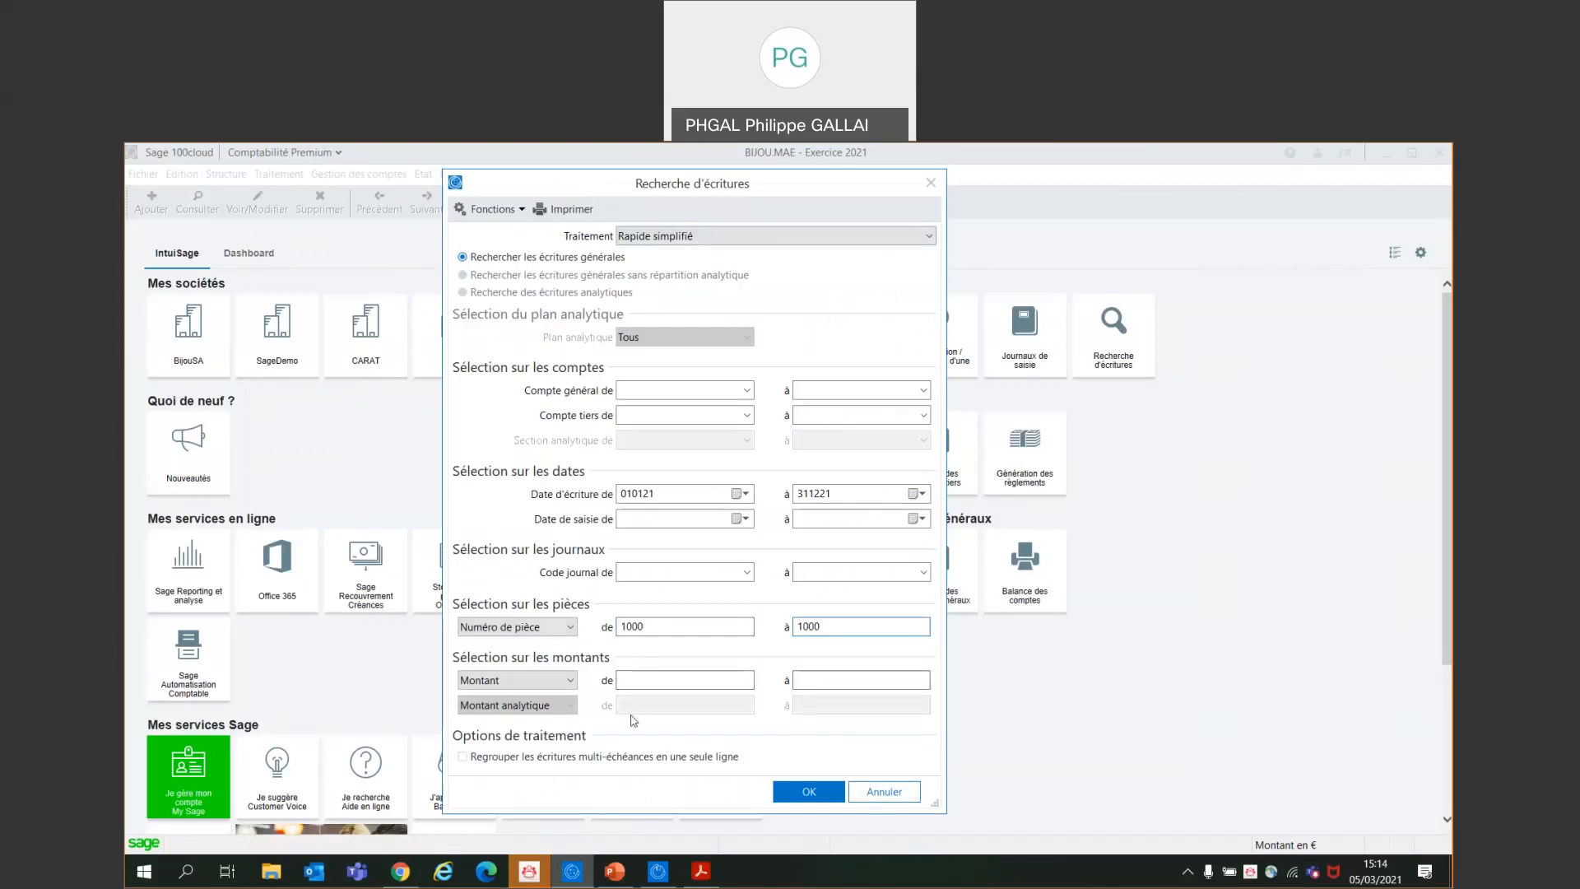
{"action": "left_click", "coordinate": [819, 792]}
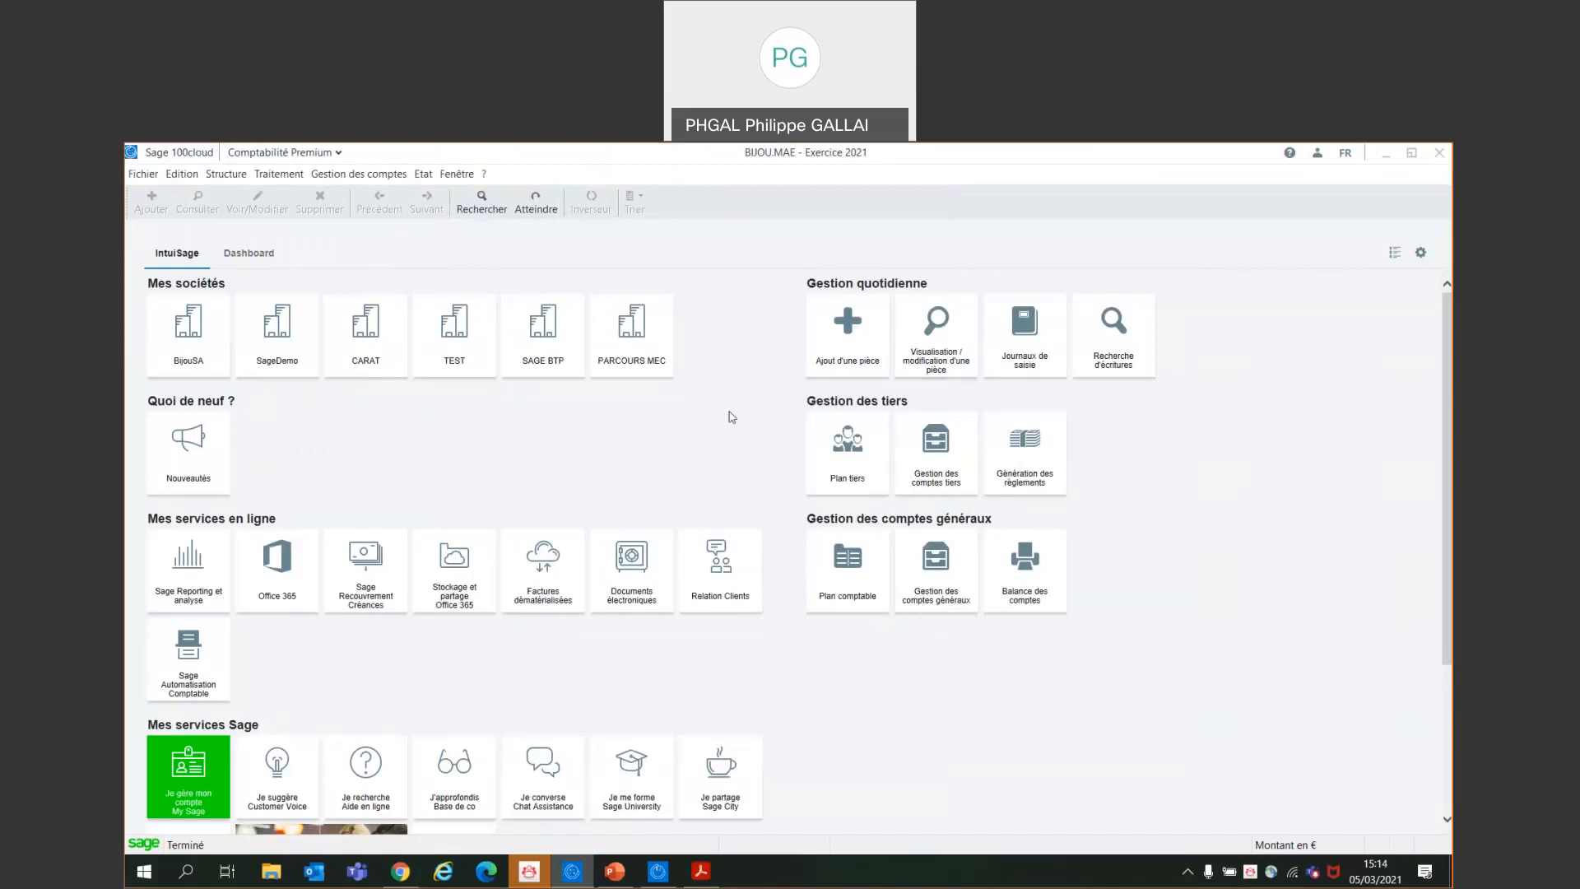
Switch to fiscal year 2020 and search the entries for amounts from 1000 to 1000
{"action": "left_click", "coordinate": [456, 173]}
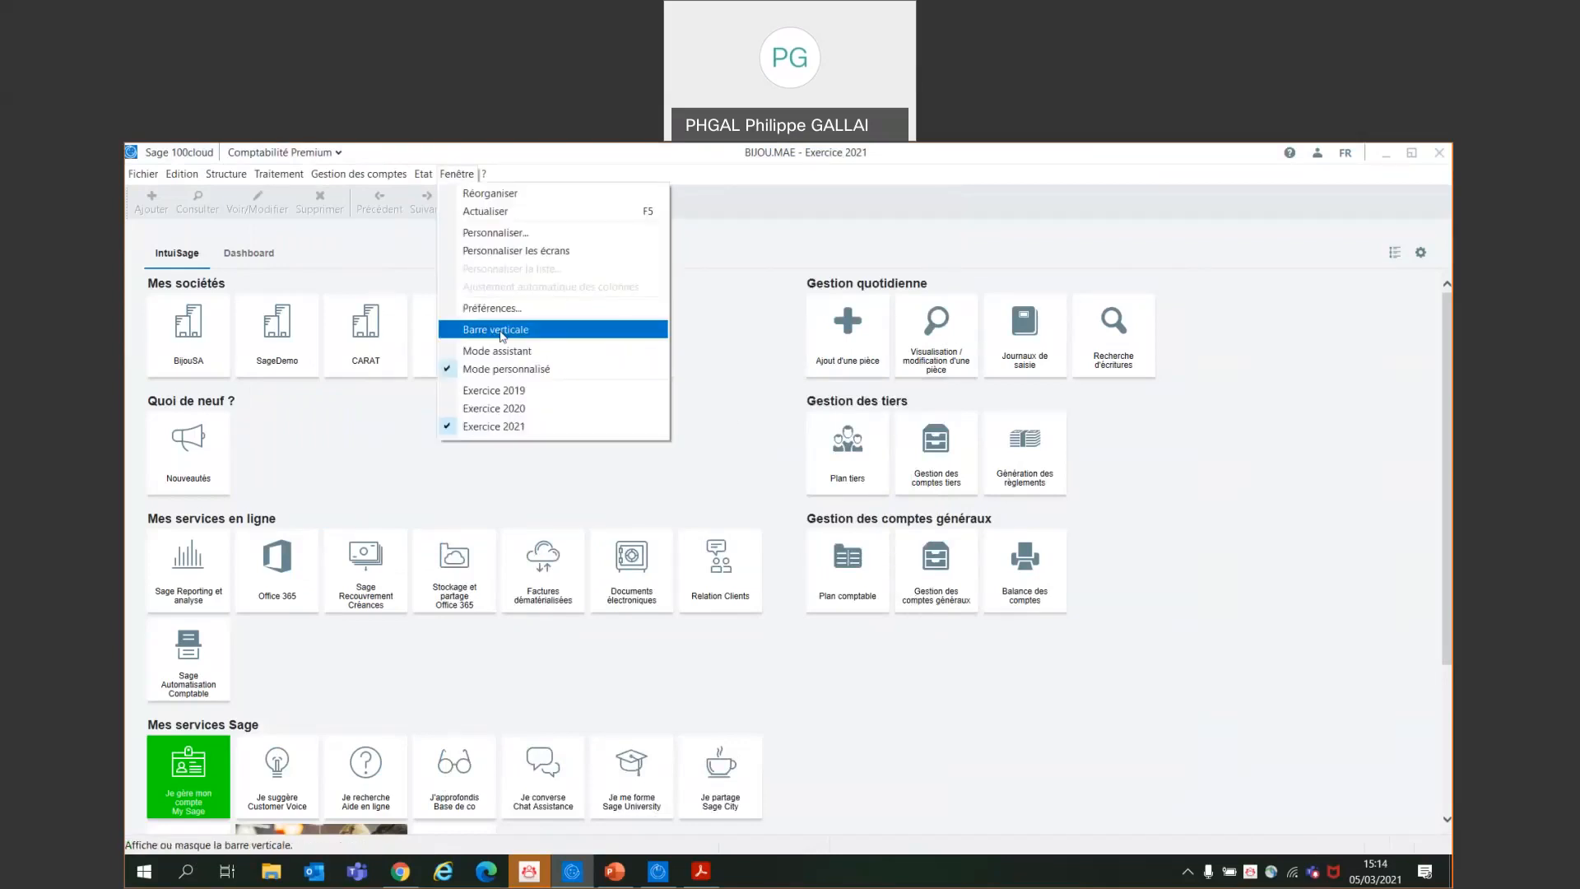
{"action": "left_click", "coordinate": [497, 408]}
{"action": "left_click", "coordinate": [279, 173]}
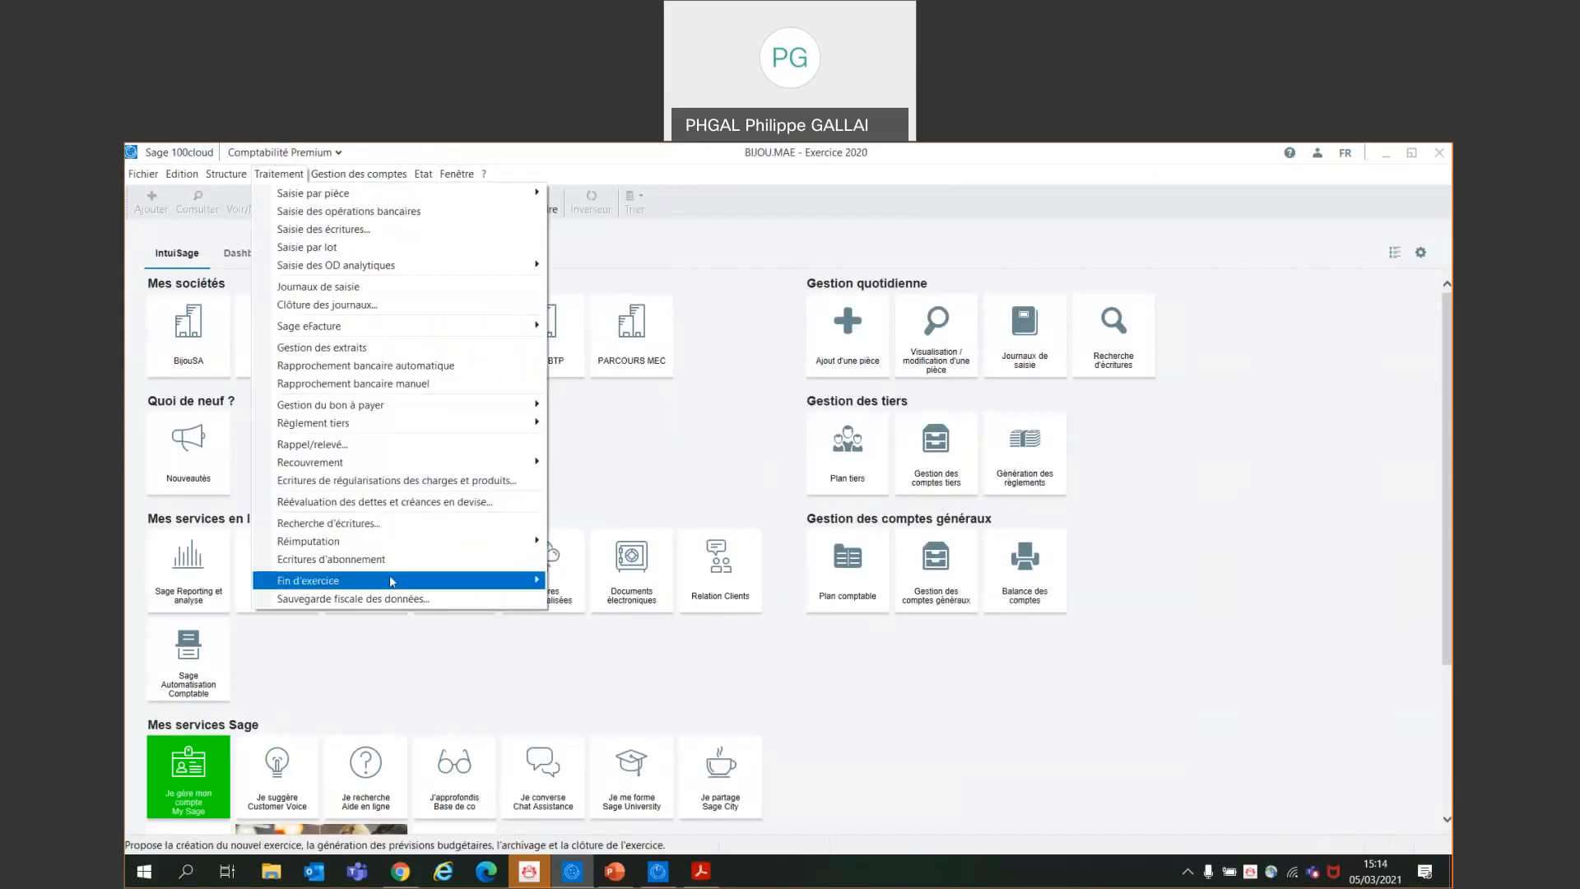
{"action": "left_click", "coordinate": [387, 524]}
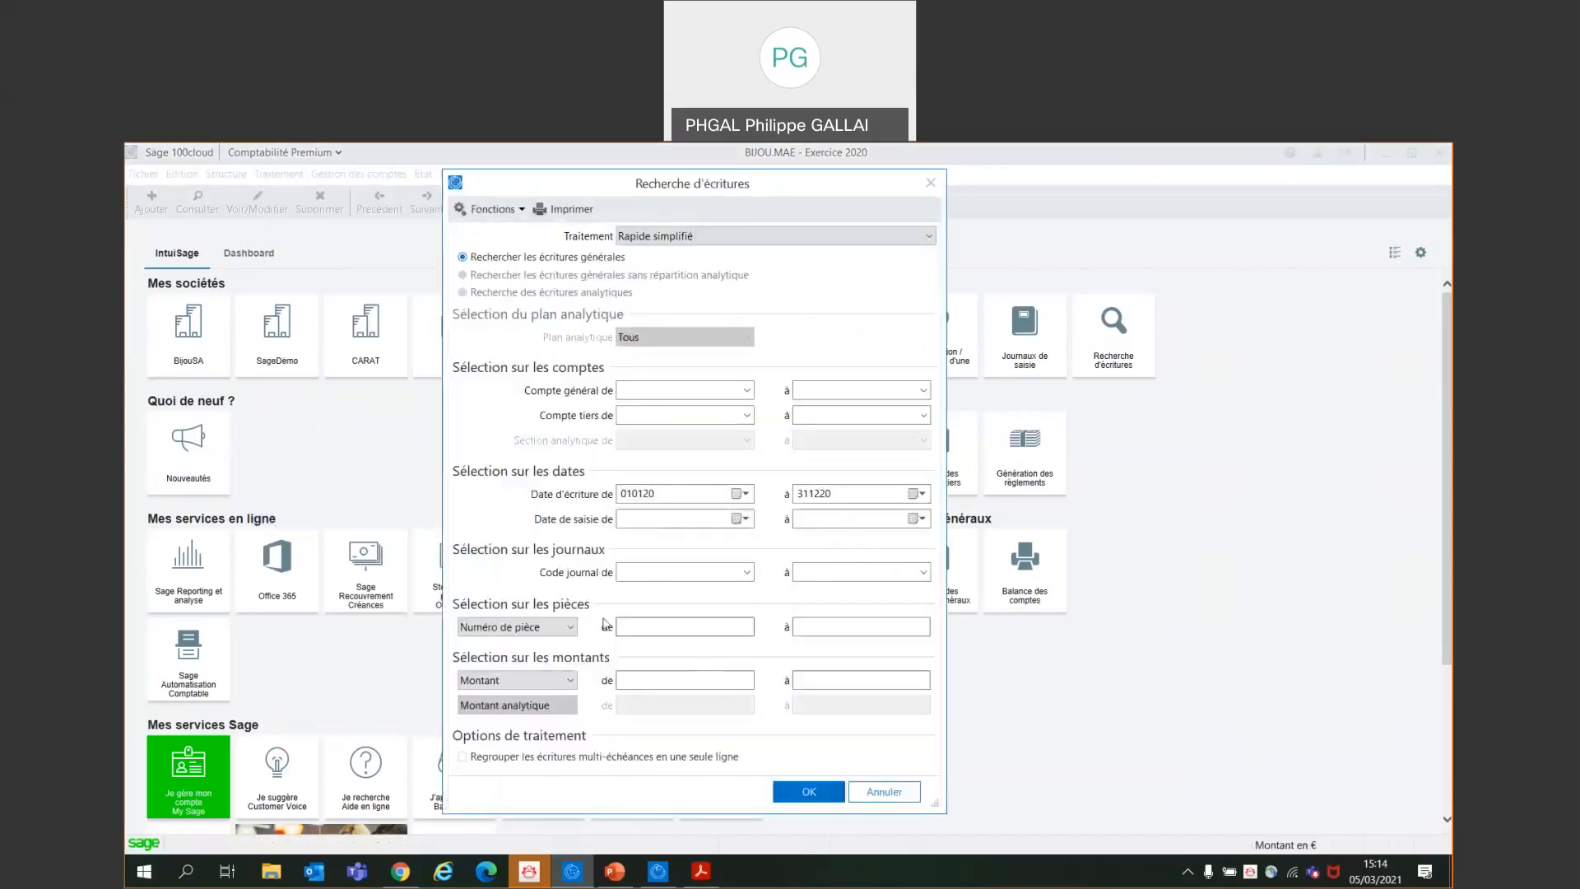
{"action": "left_click", "coordinate": [659, 680]}
{"action": "type", "text": "10001000"}
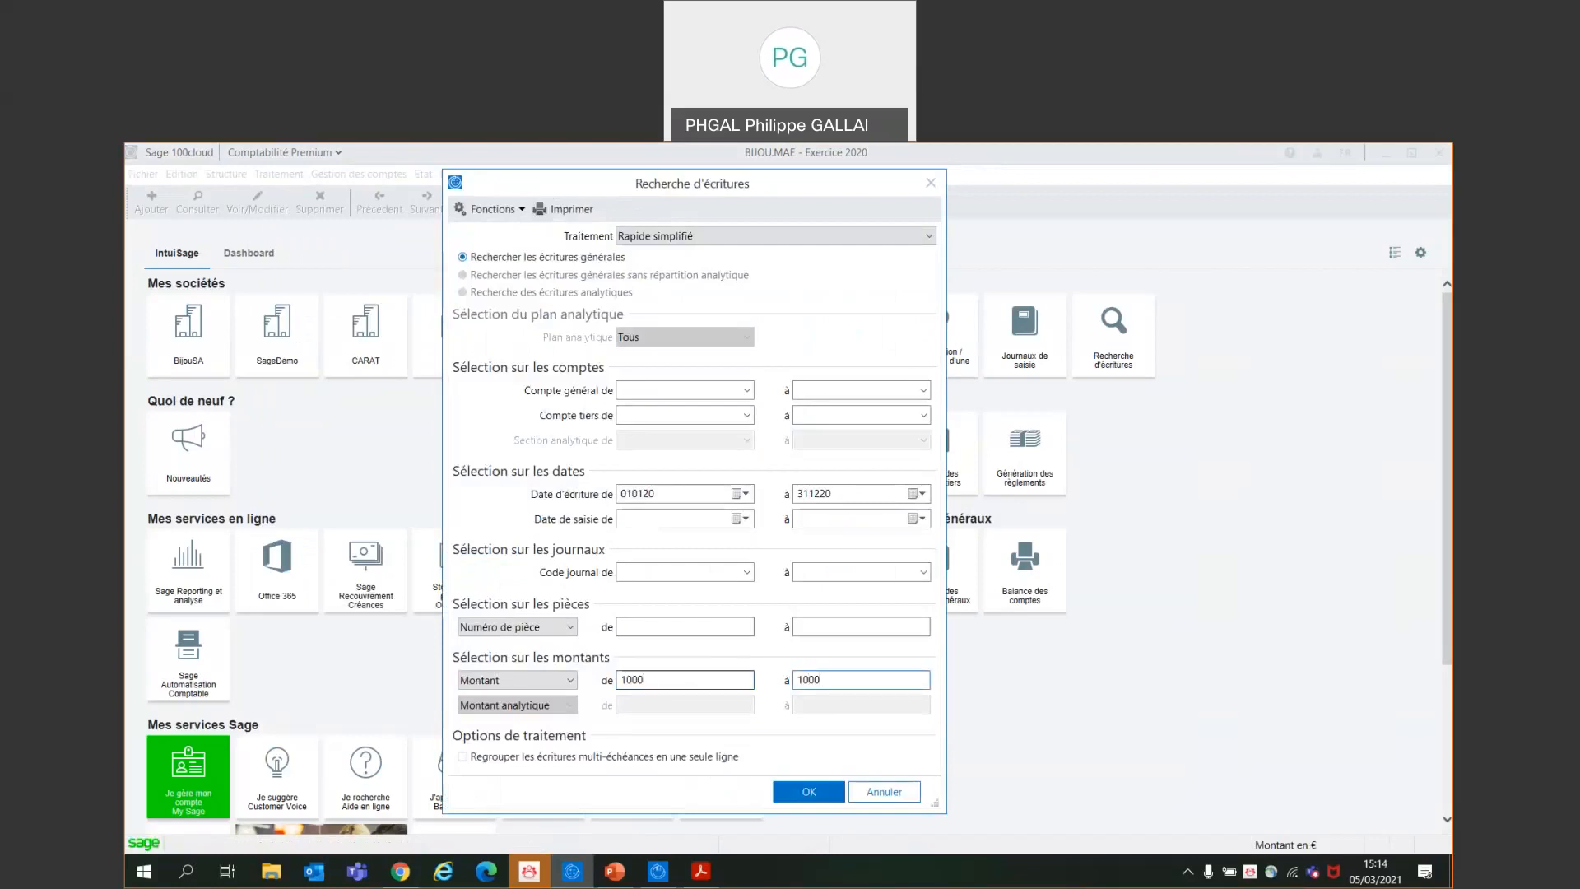
{"action": "key", "text": "Return"}
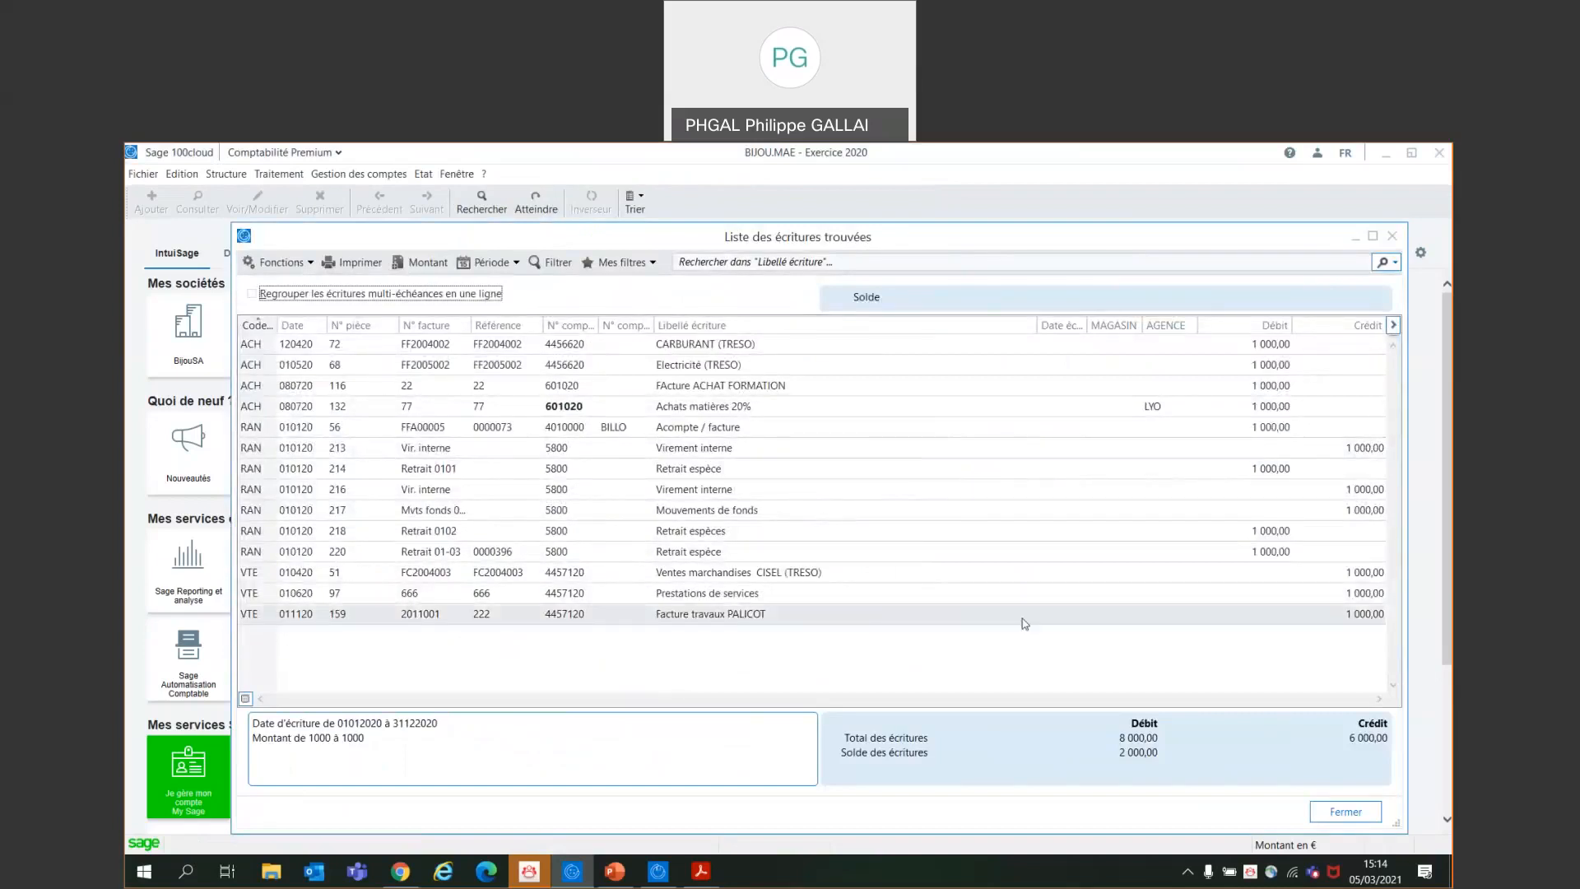
Widen the amount range of the entry search to 980–1020, select the Salaires janvier entry and view the available period options
{"action": "left_click", "coordinate": [429, 267]}
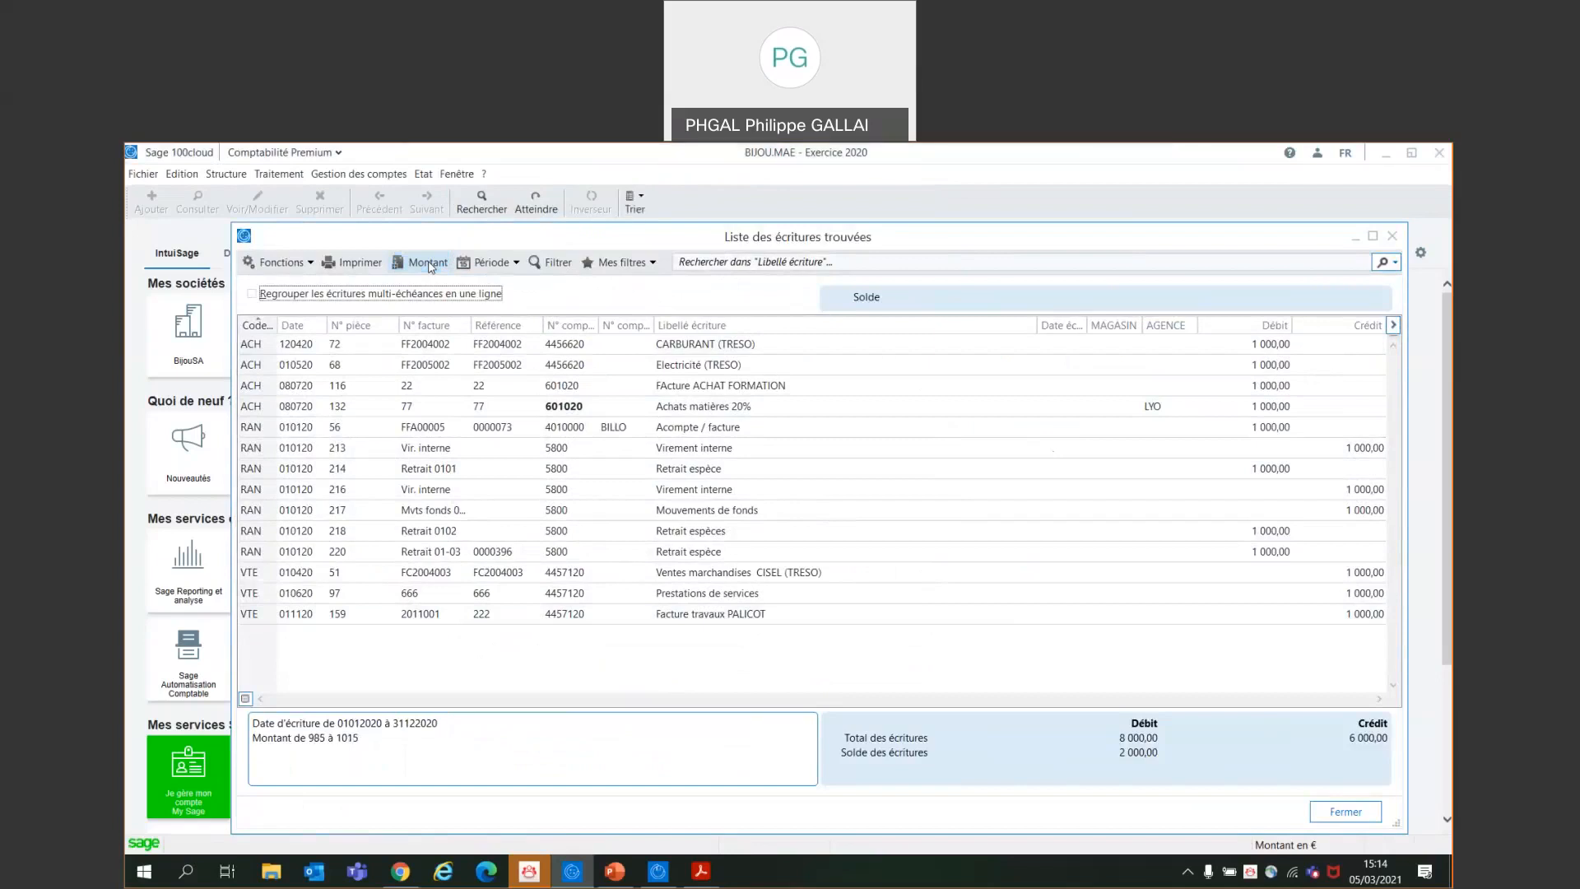
{"action": "left_click", "coordinate": [428, 265]}
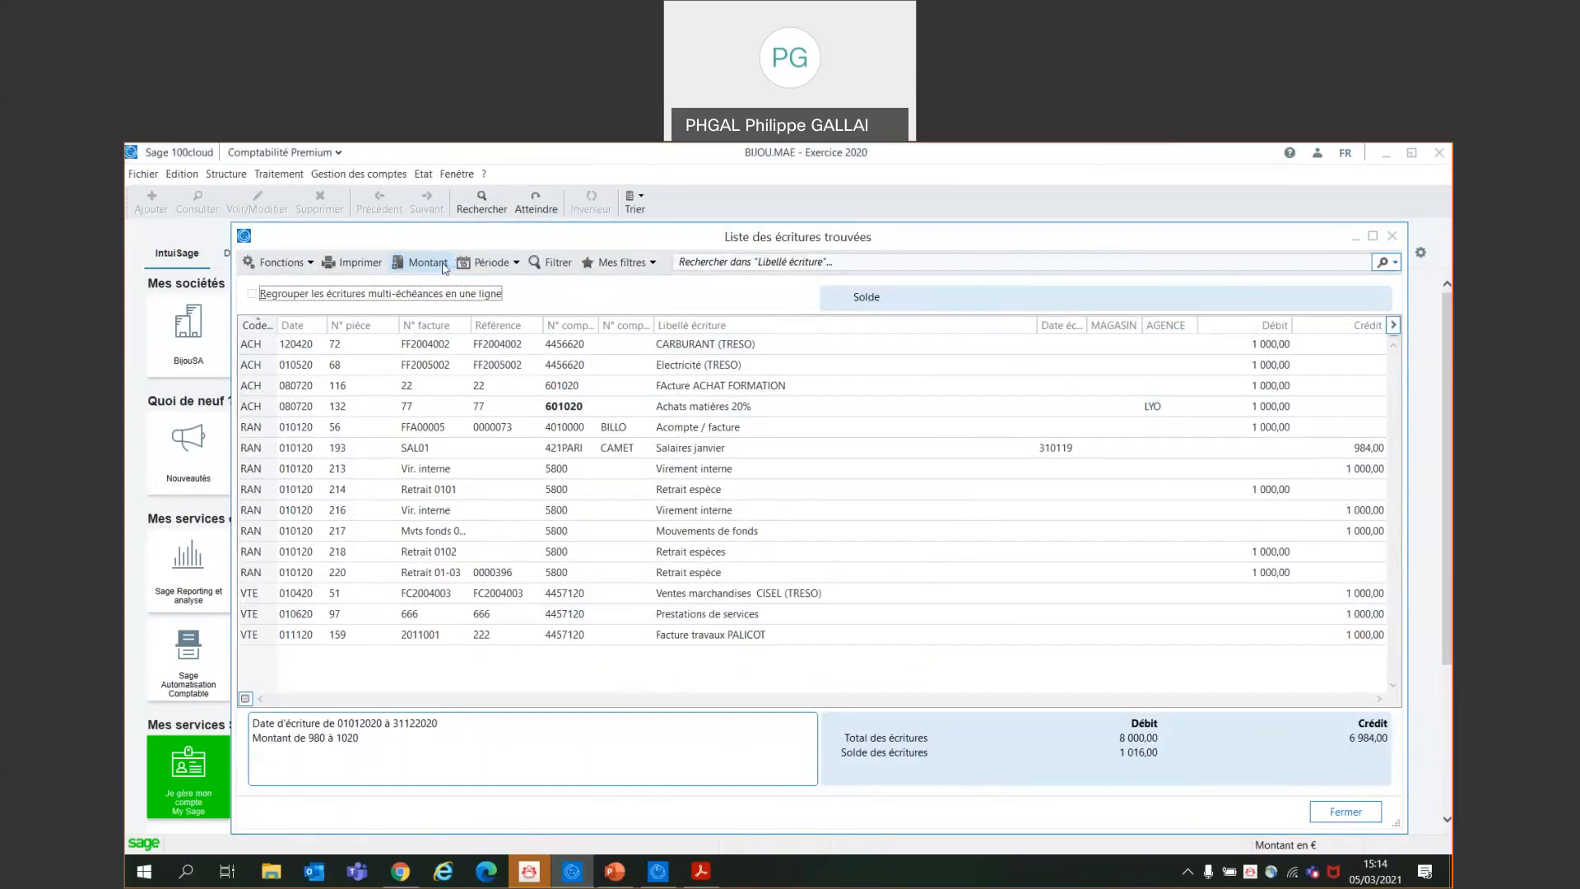
{"action": "left_click", "coordinate": [1356, 450]}
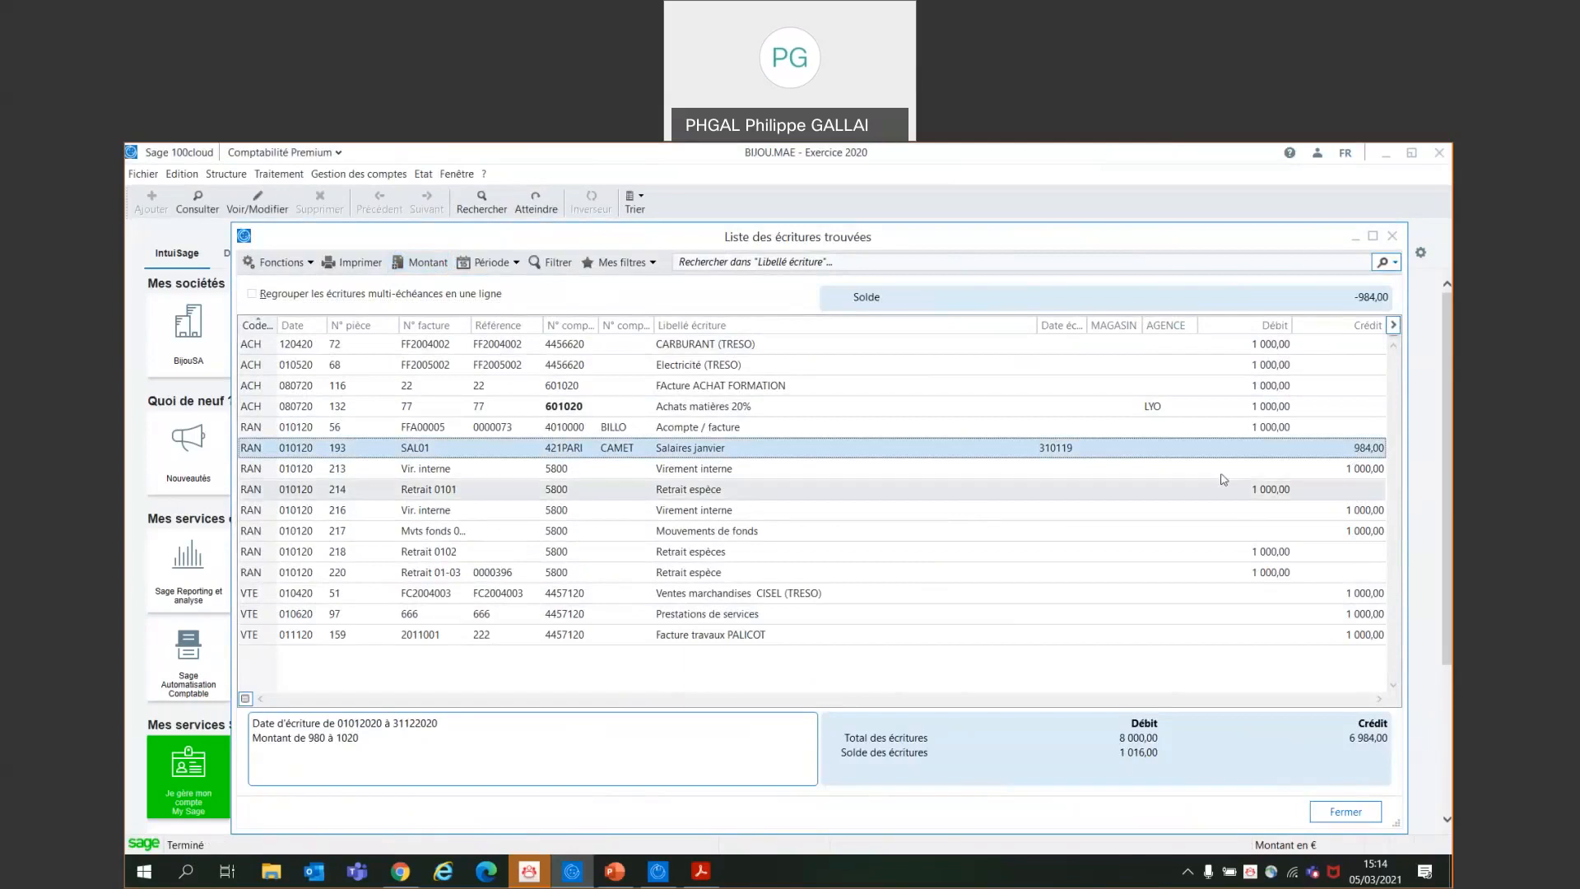
{"action": "left_click", "coordinate": [510, 262]}
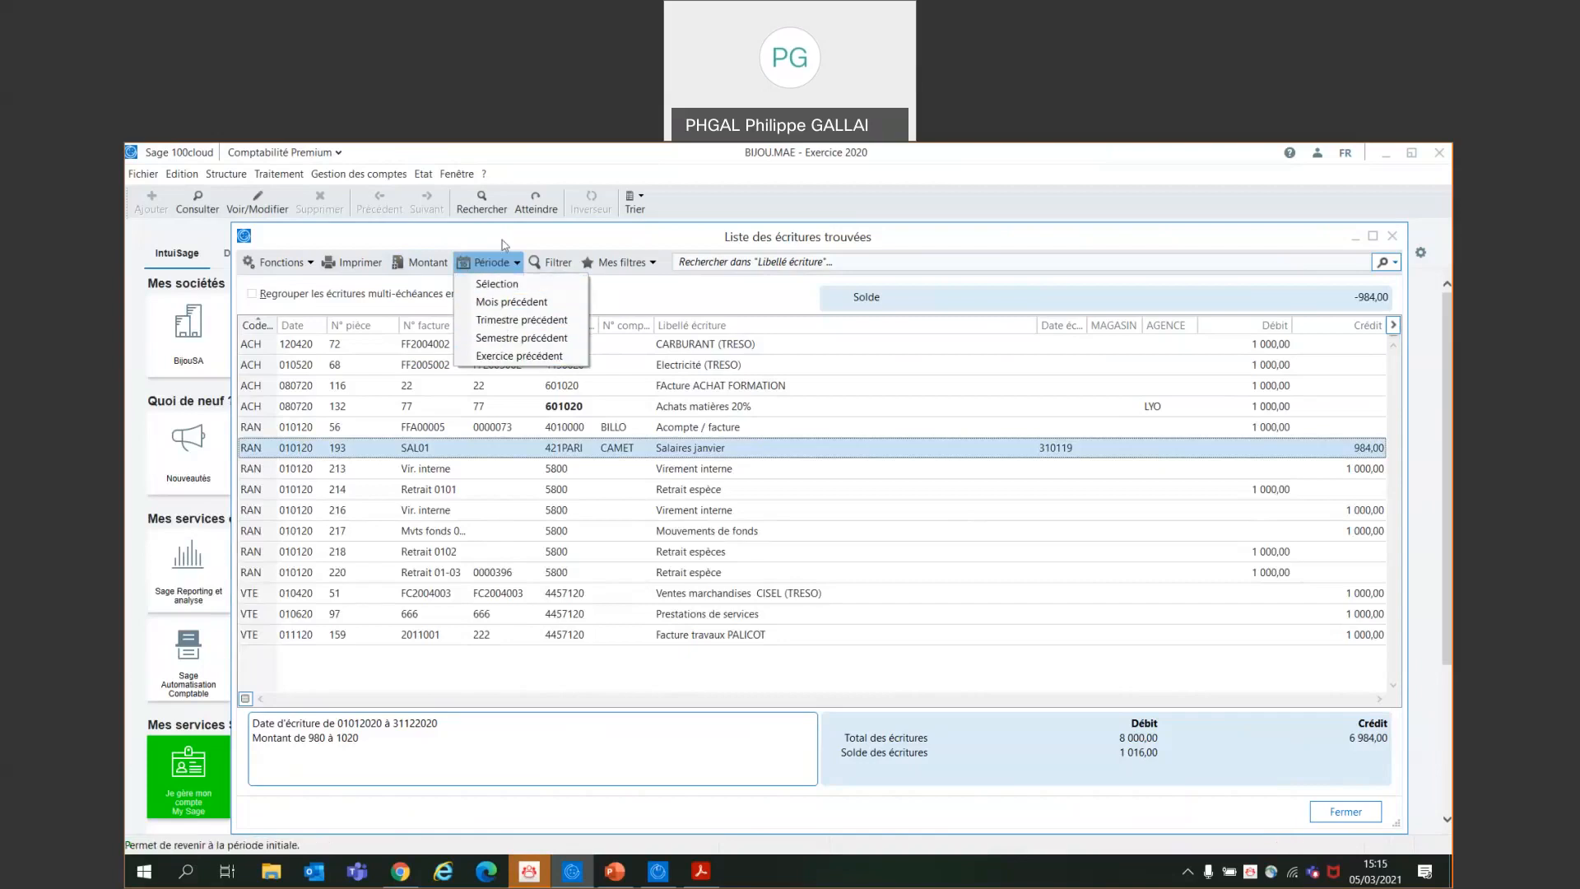
{"action": "left_click", "coordinate": [503, 241]}
Filter the found entries by the label text "palic", view the matching invoice in its sales journal, and close the search
{"action": "left_click", "coordinate": [734, 264]}
{"action": "type", "text": "palic"}
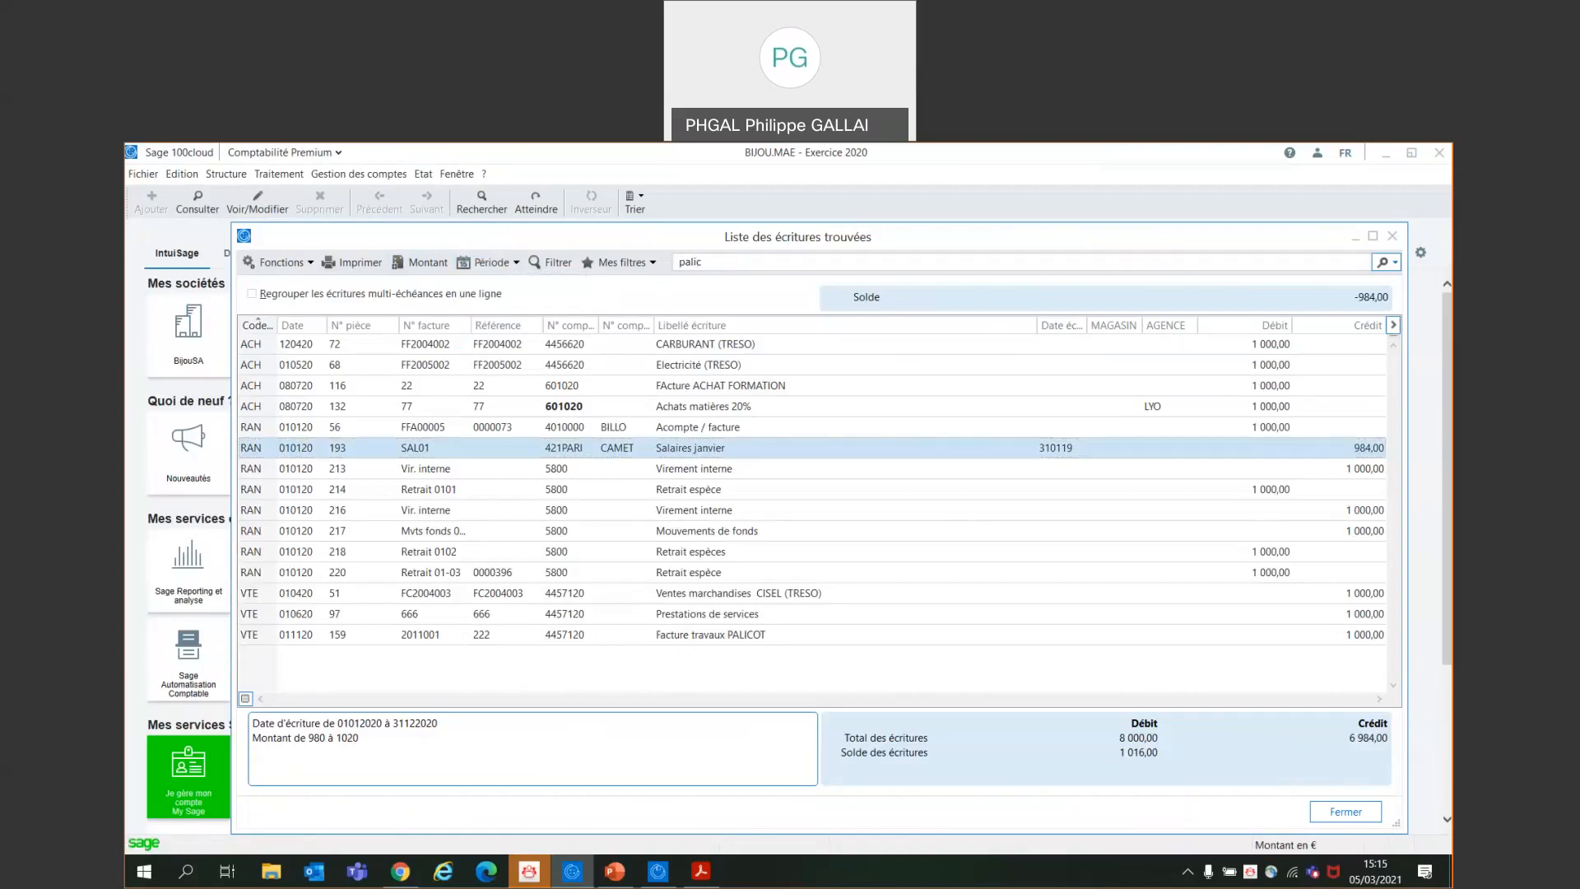
{"action": "key", "text": "Return"}
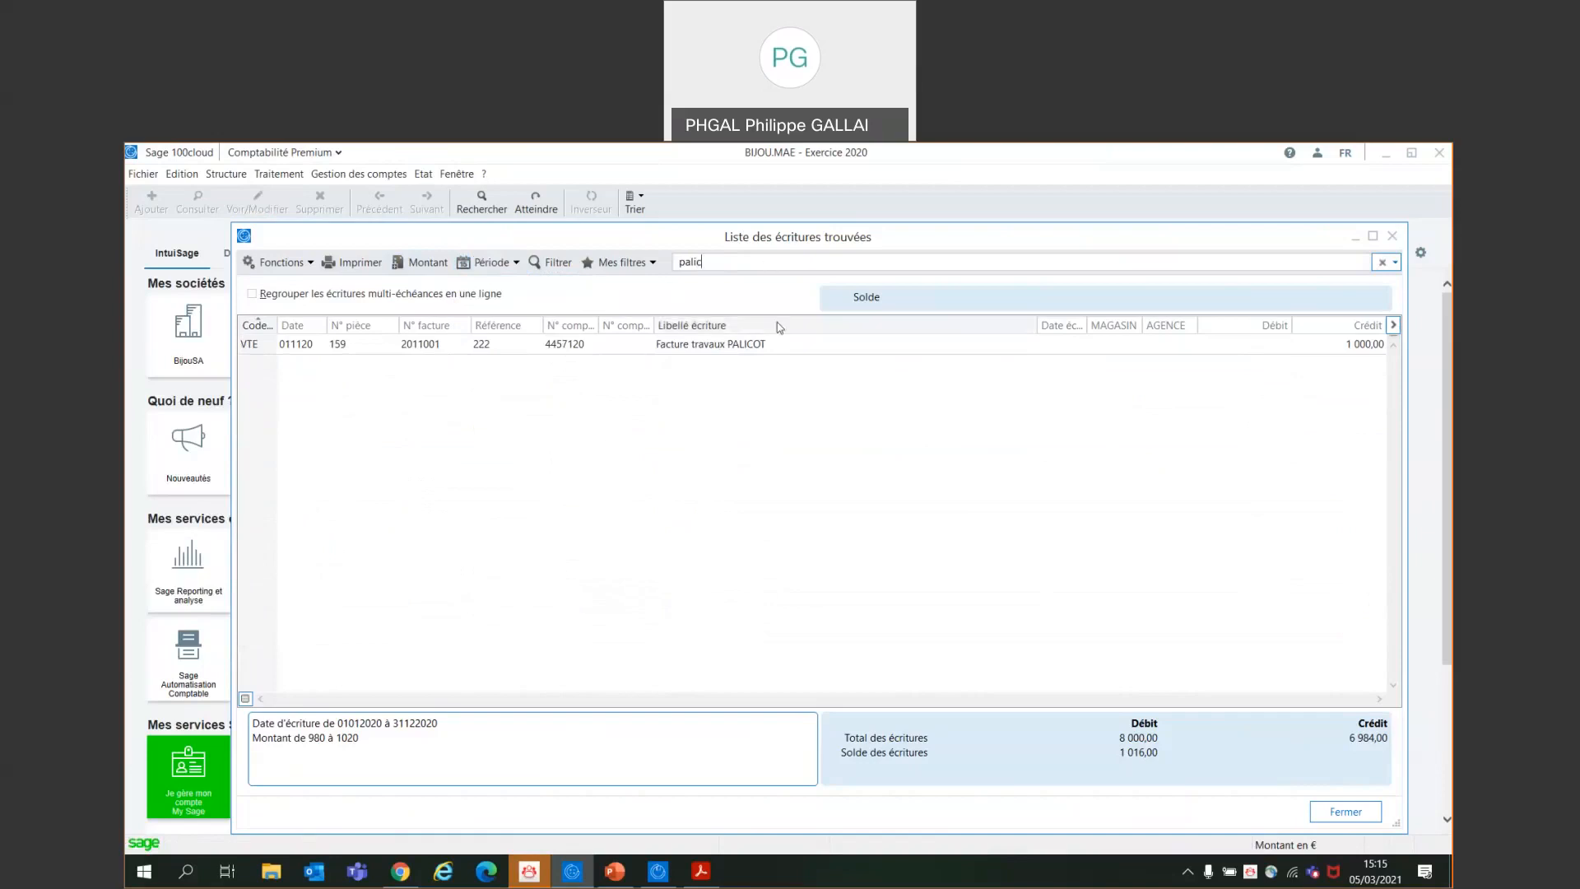
{"action": "left_click", "coordinate": [759, 343]}
{"action": "double_click", "coordinate": [759, 344]}
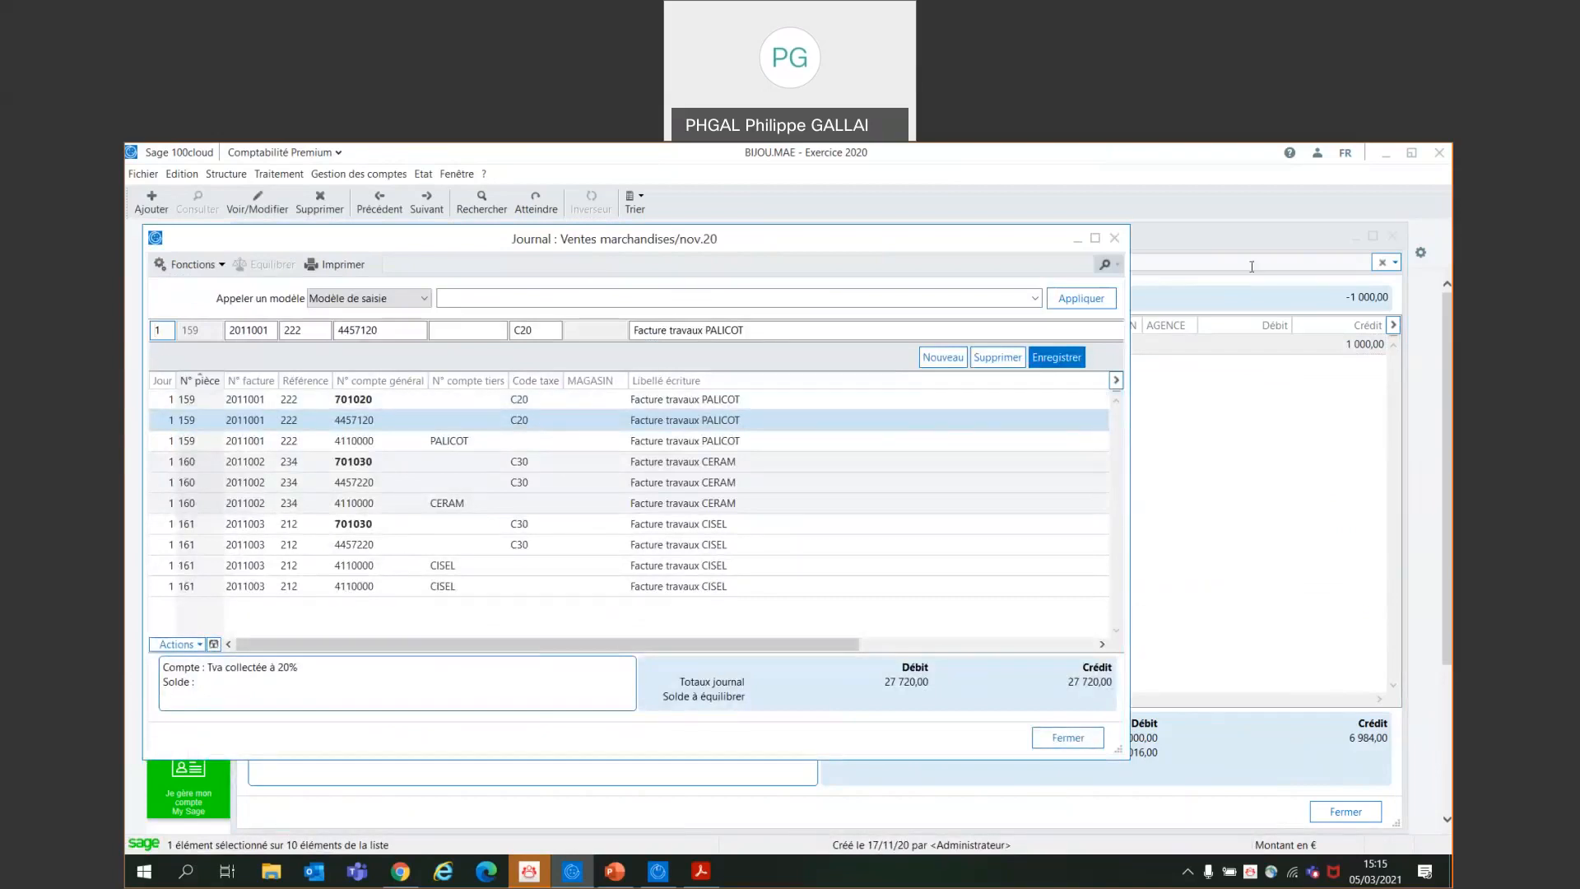
{"action": "left_click", "coordinate": [1115, 239]}
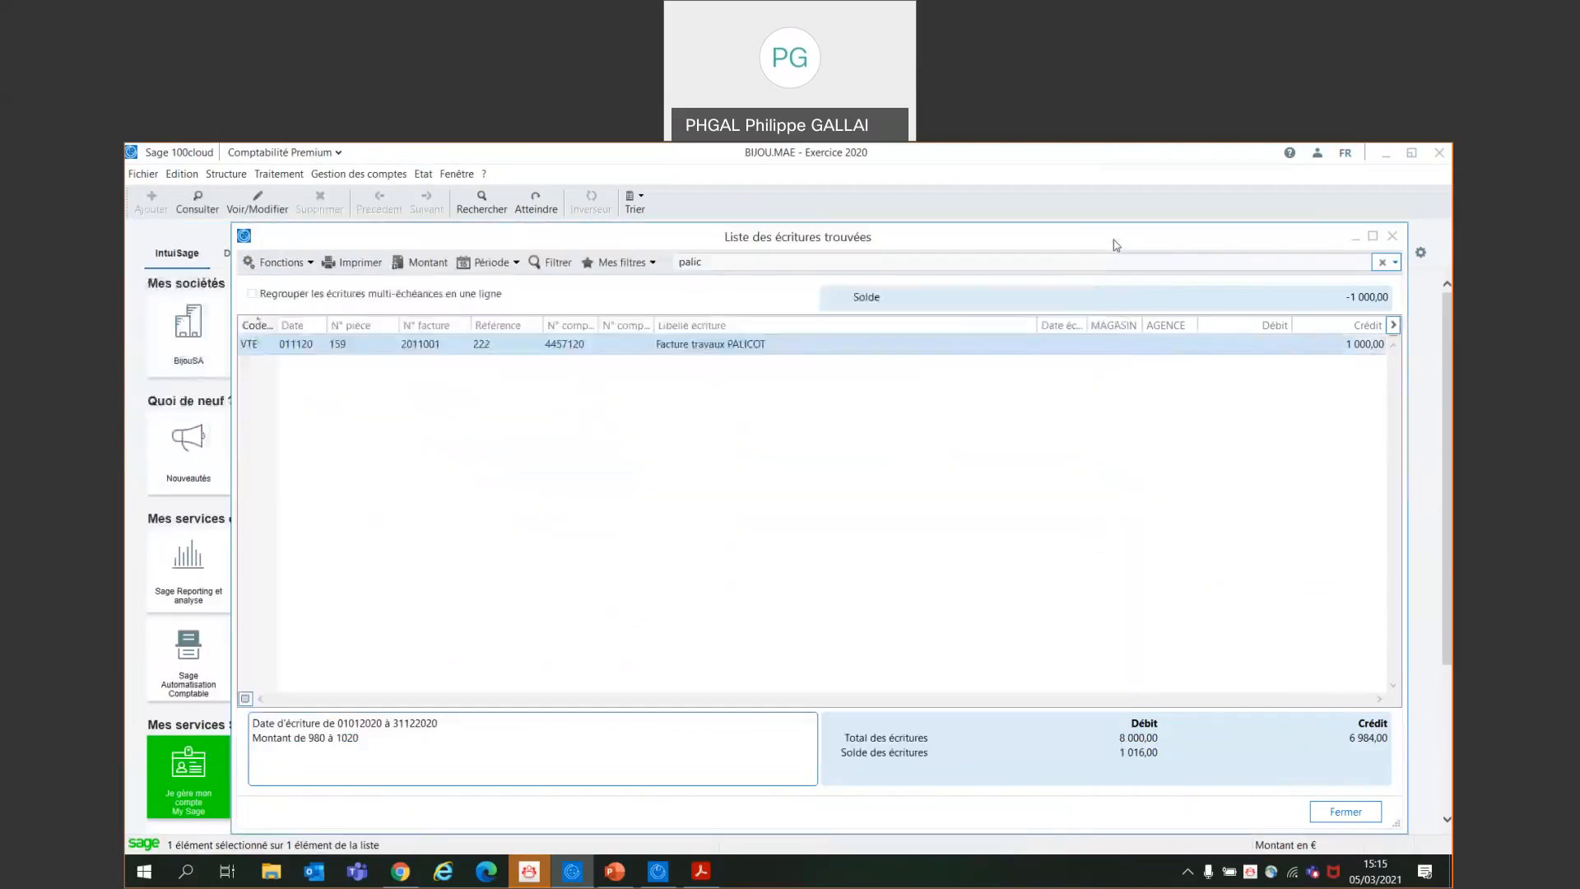
{"action": "left_click", "coordinate": [1393, 236]}
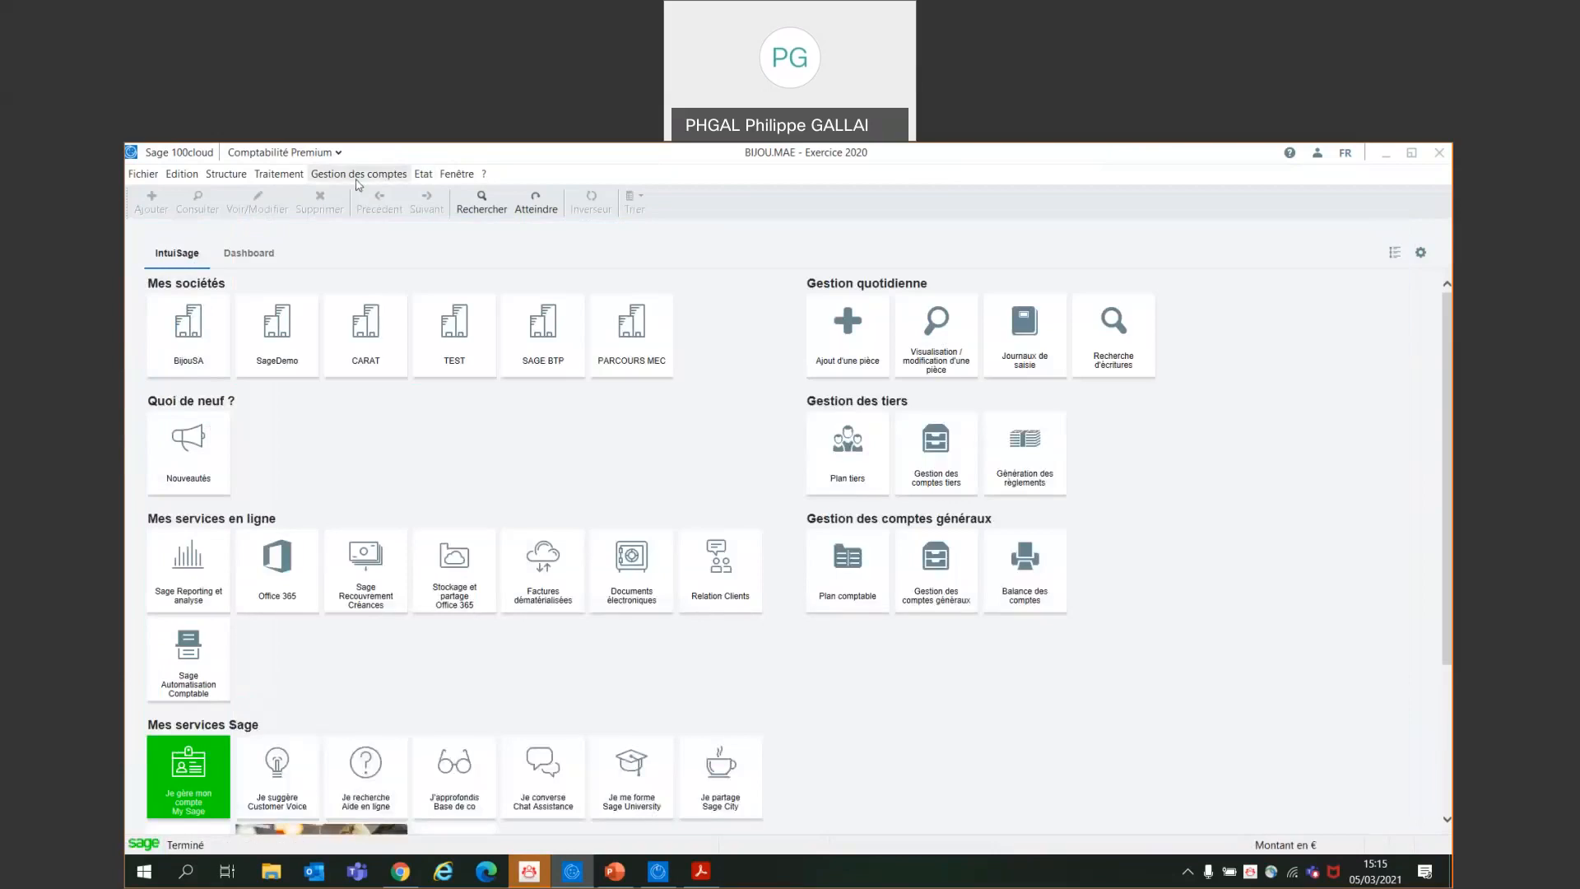
Generate a print preview of the Réel normal CA3 tax declaration with the report type set to Modèle CERFA
{"action": "left_click", "coordinate": [423, 174]}
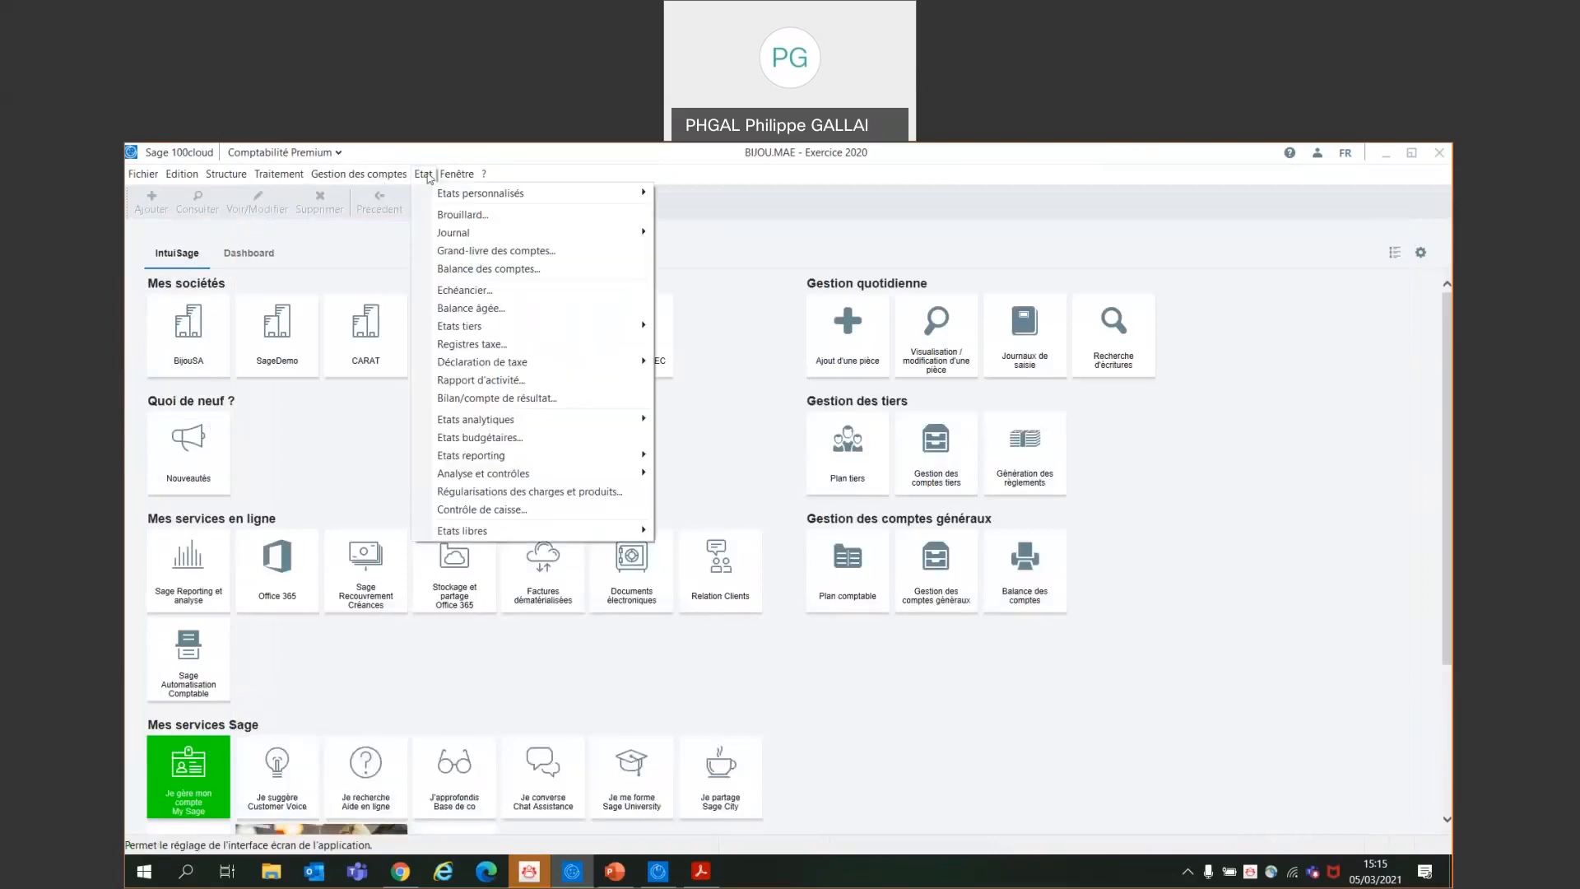
{"action": "mouse_move", "coordinate": [465, 364]}
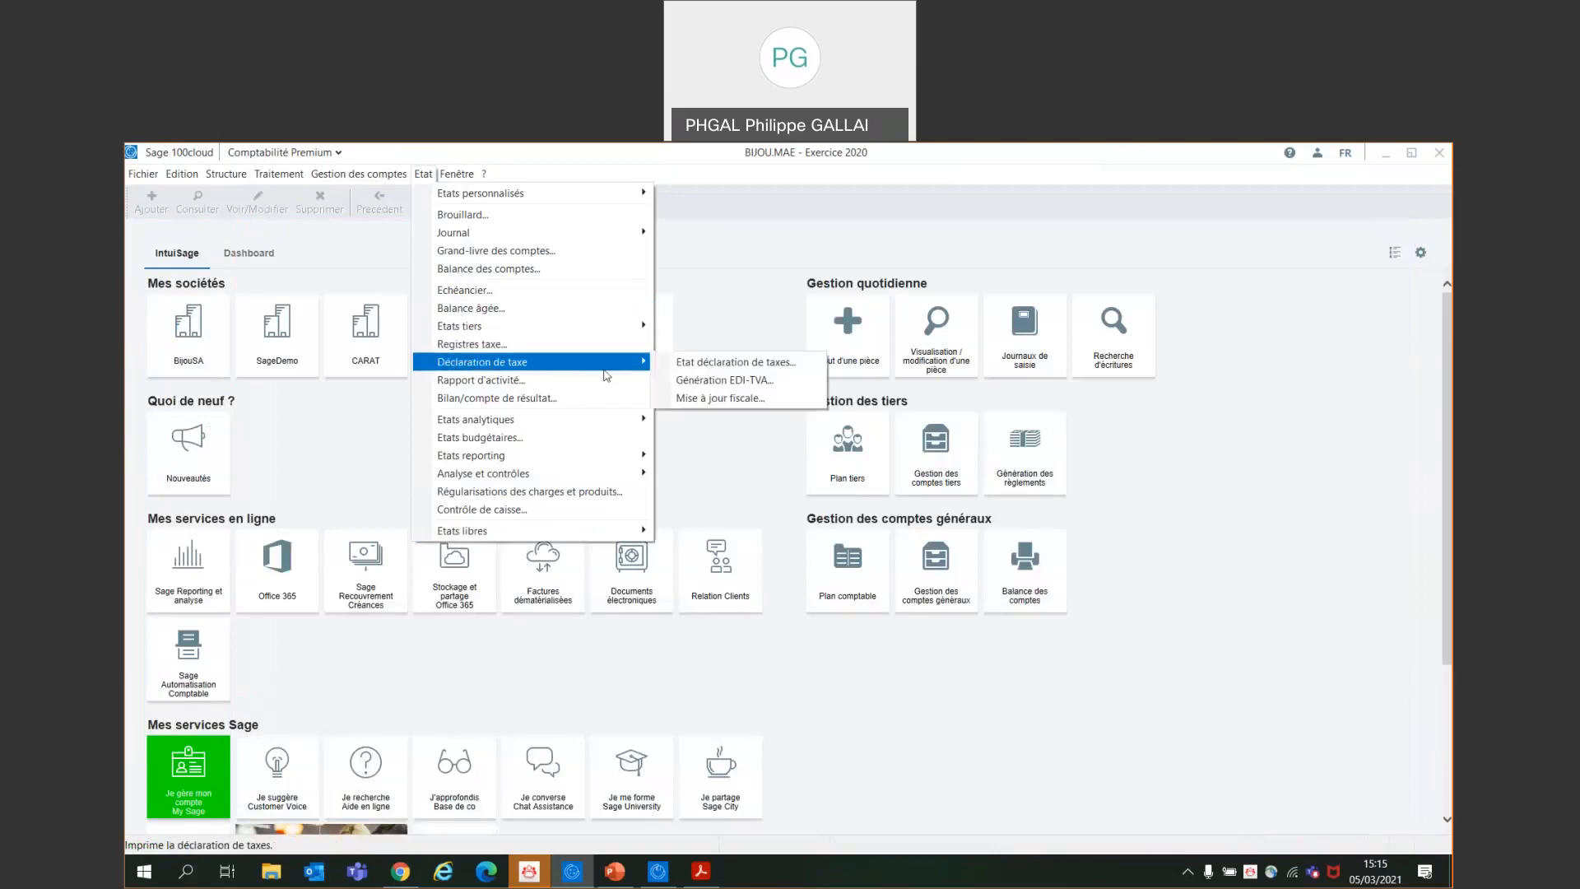
{"action": "left_click", "coordinate": [744, 368]}
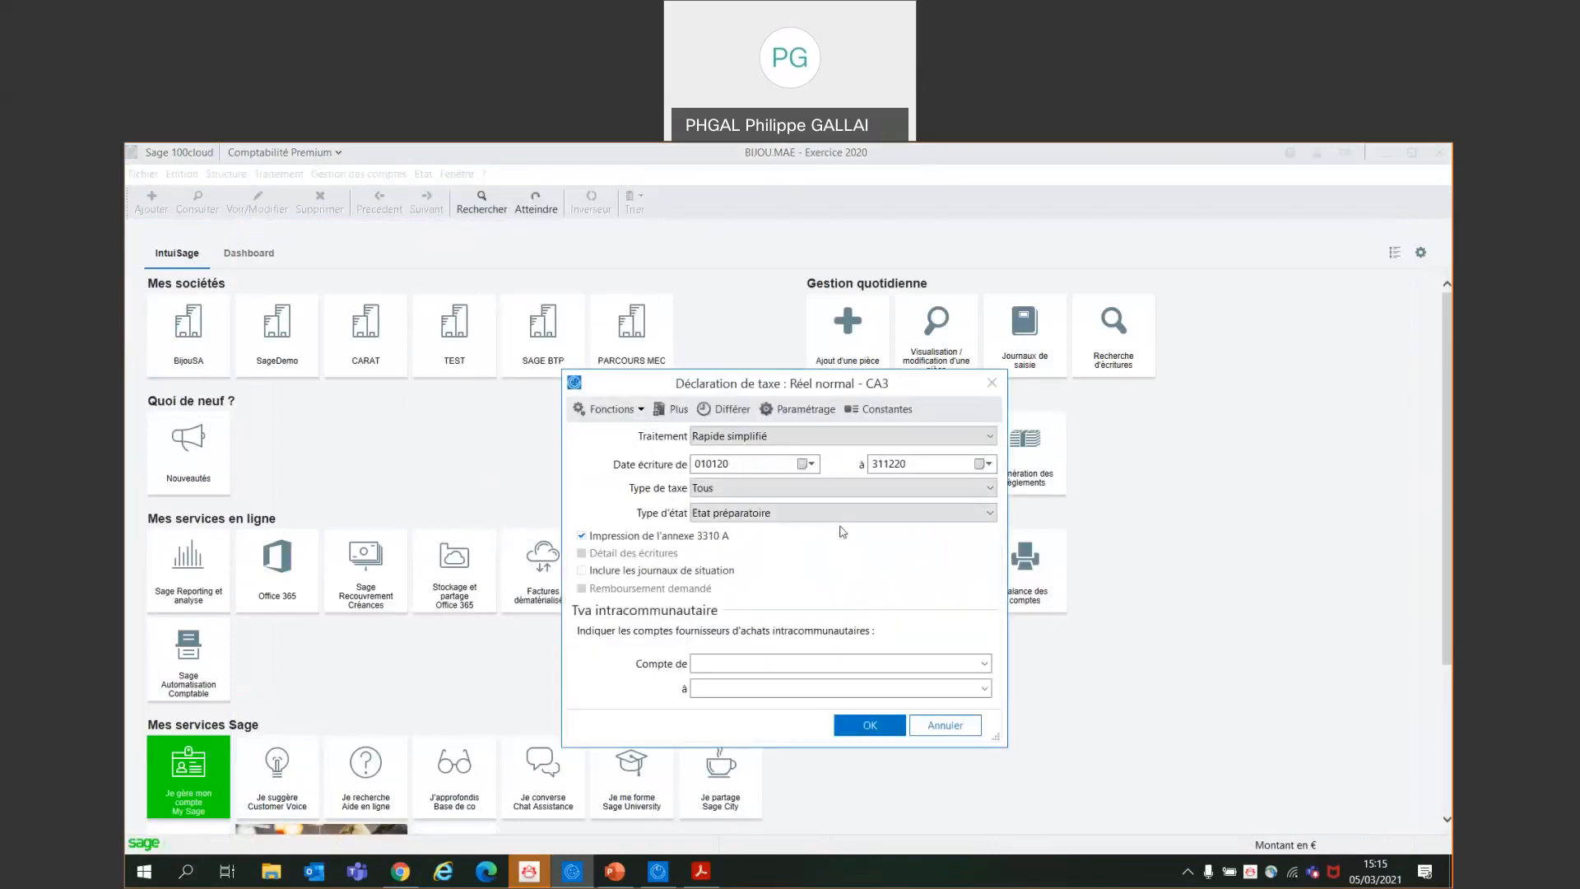
{"action": "left_click", "coordinate": [787, 510]}
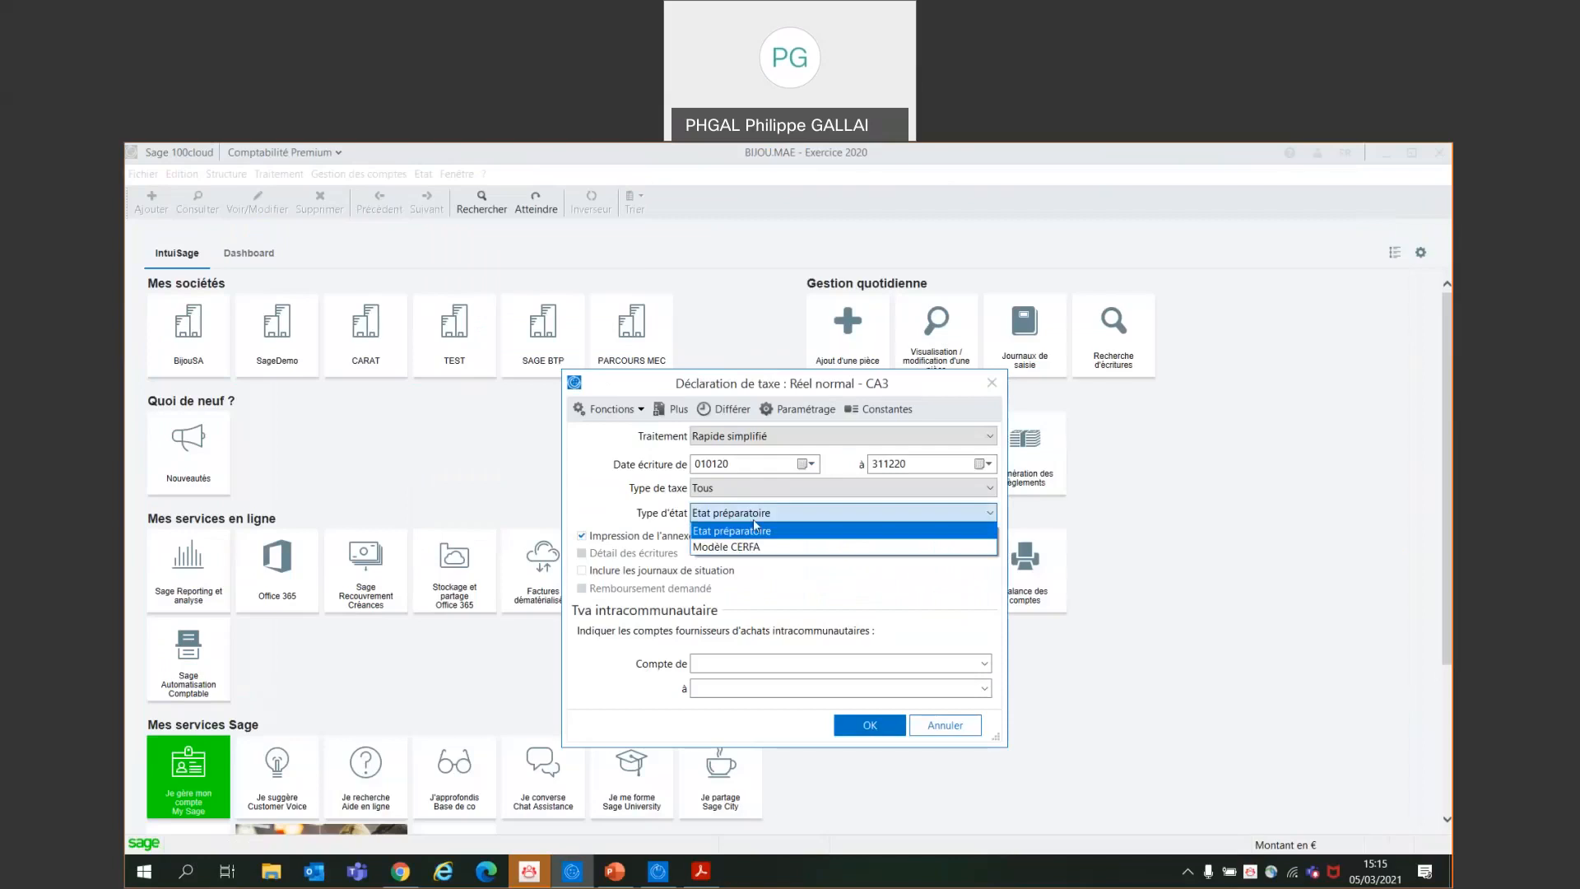
{"action": "left_click", "coordinate": [749, 548]}
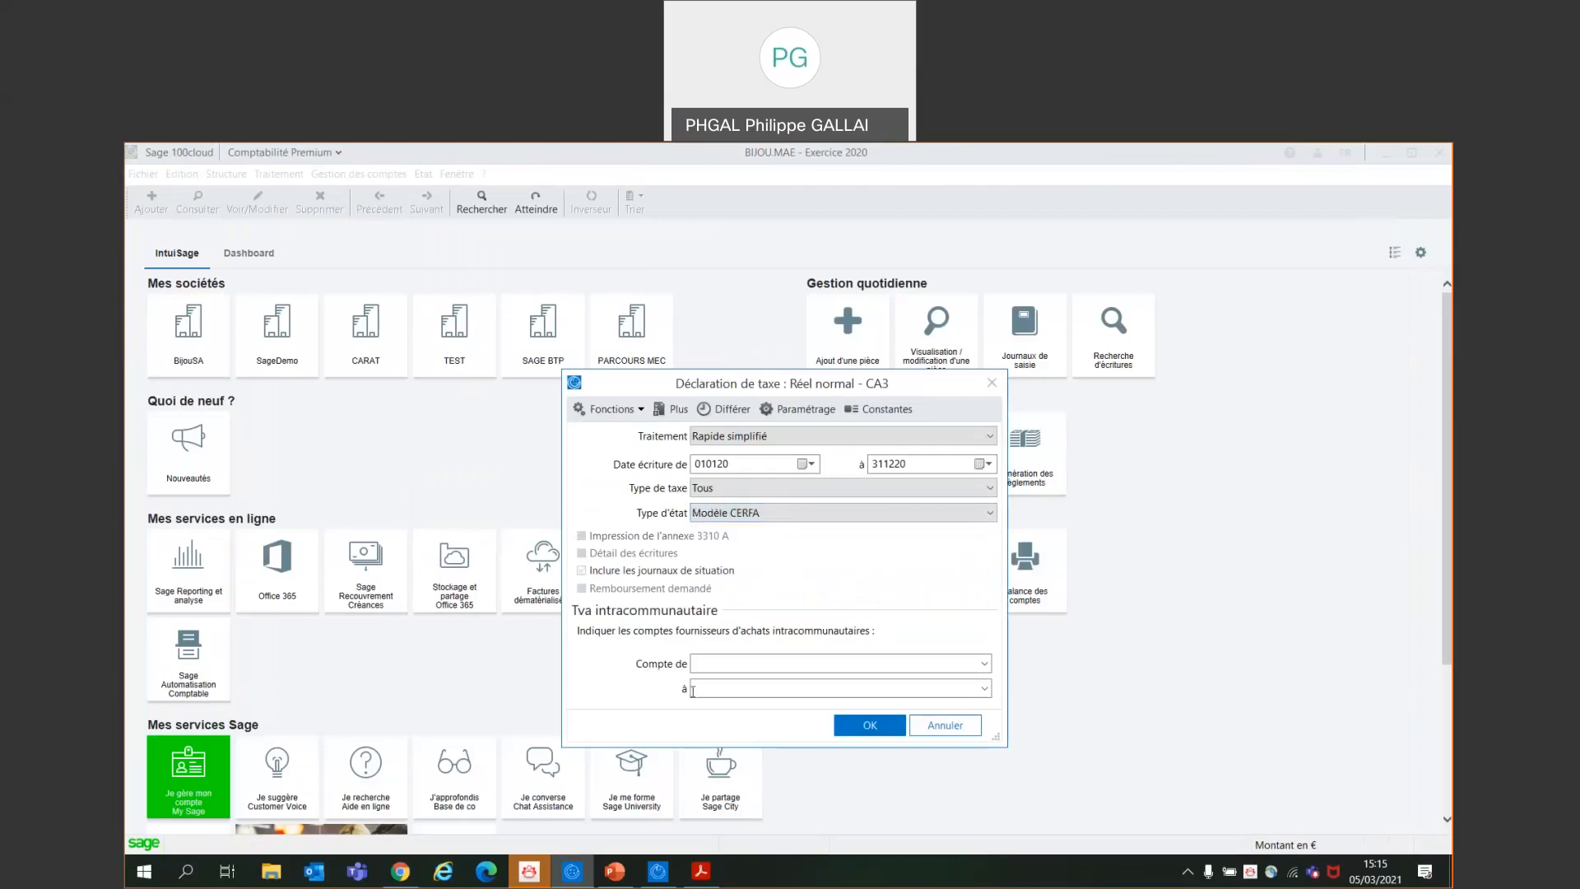
{"action": "left_click", "coordinate": [869, 725]}
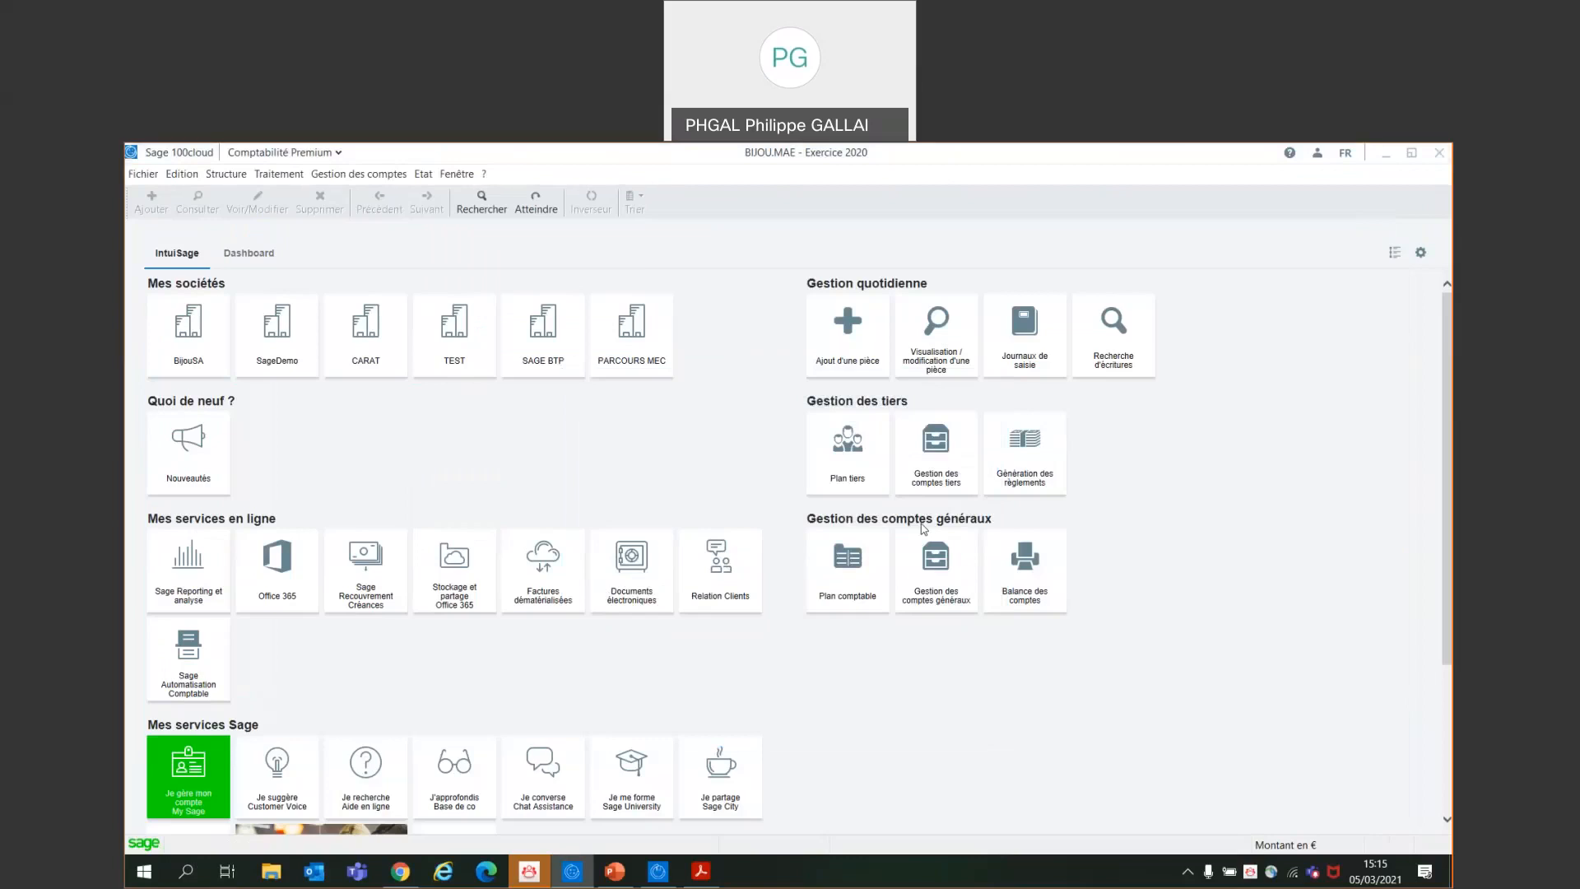
{"action": "left_click", "coordinate": [864, 655]}
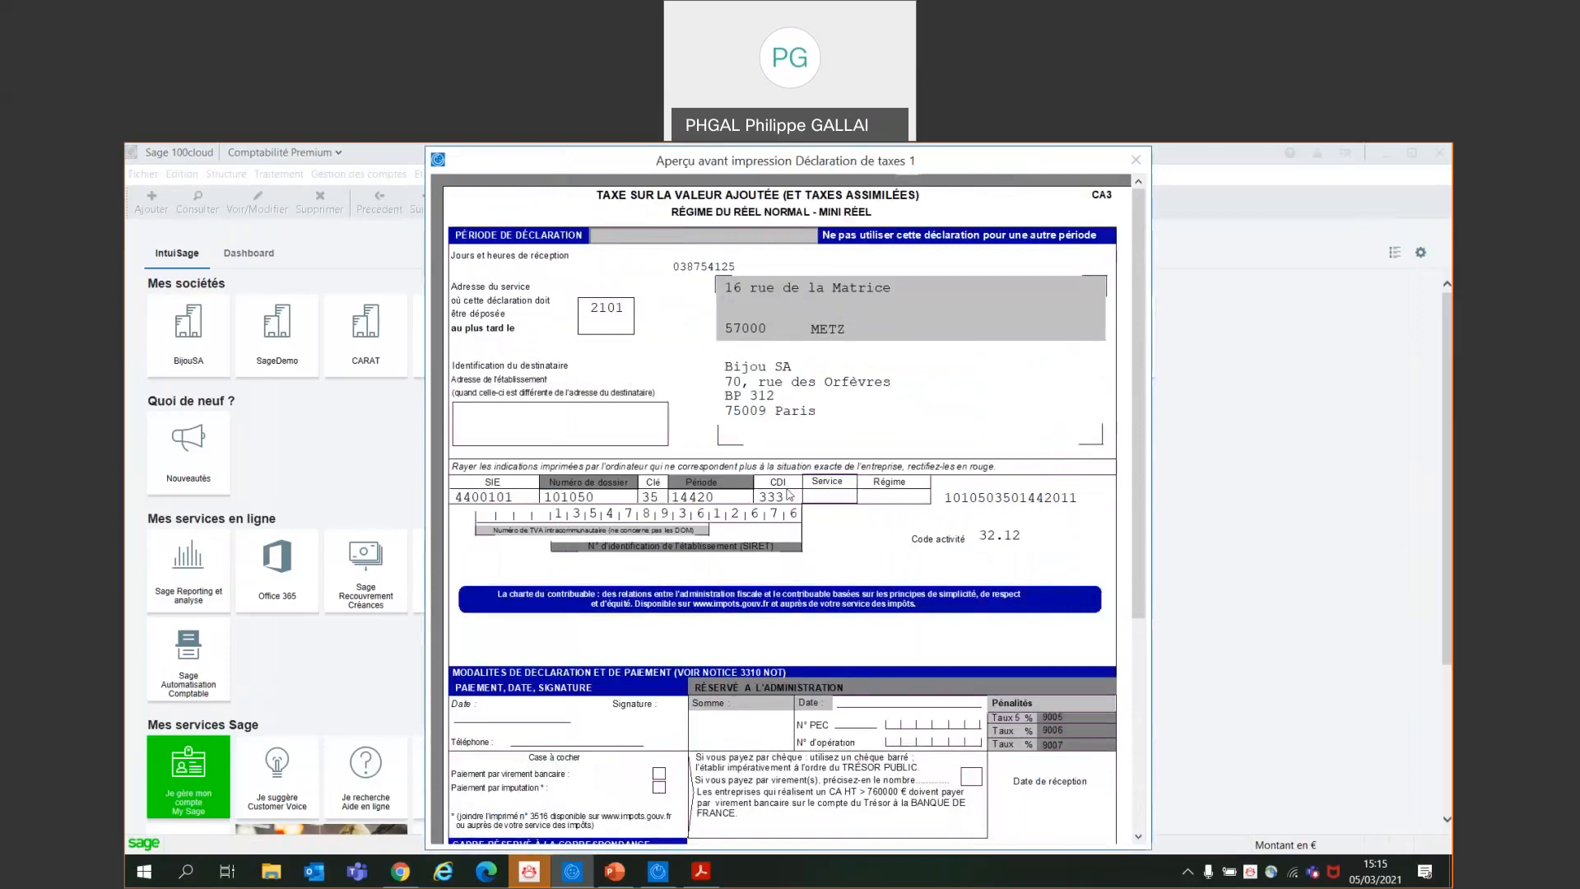
Review the CA3 form page and the following VAT calculation page of the tax declaration preview, and close it
{"action": "left_click", "coordinate": [790, 494]}
{"action": "left_click", "coordinate": [1024, 683]}
{"action": "left_click", "coordinate": [826, 421]}
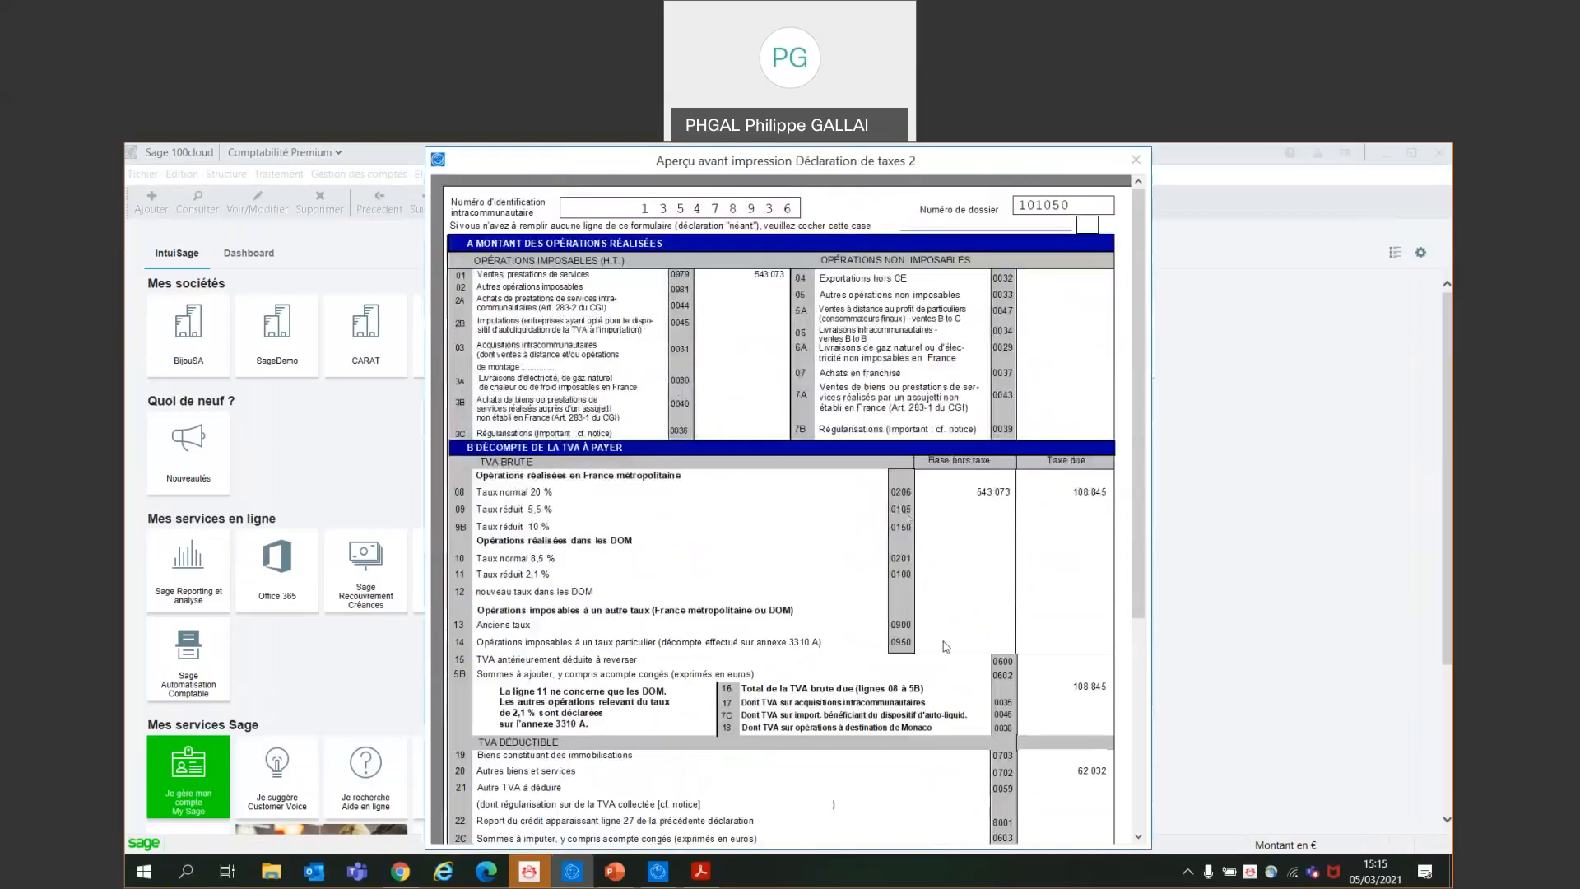
{"action": "left_click", "coordinate": [851, 610]}
{"action": "left_click", "coordinate": [852, 610]}
{"action": "left_click", "coordinate": [1138, 161]}
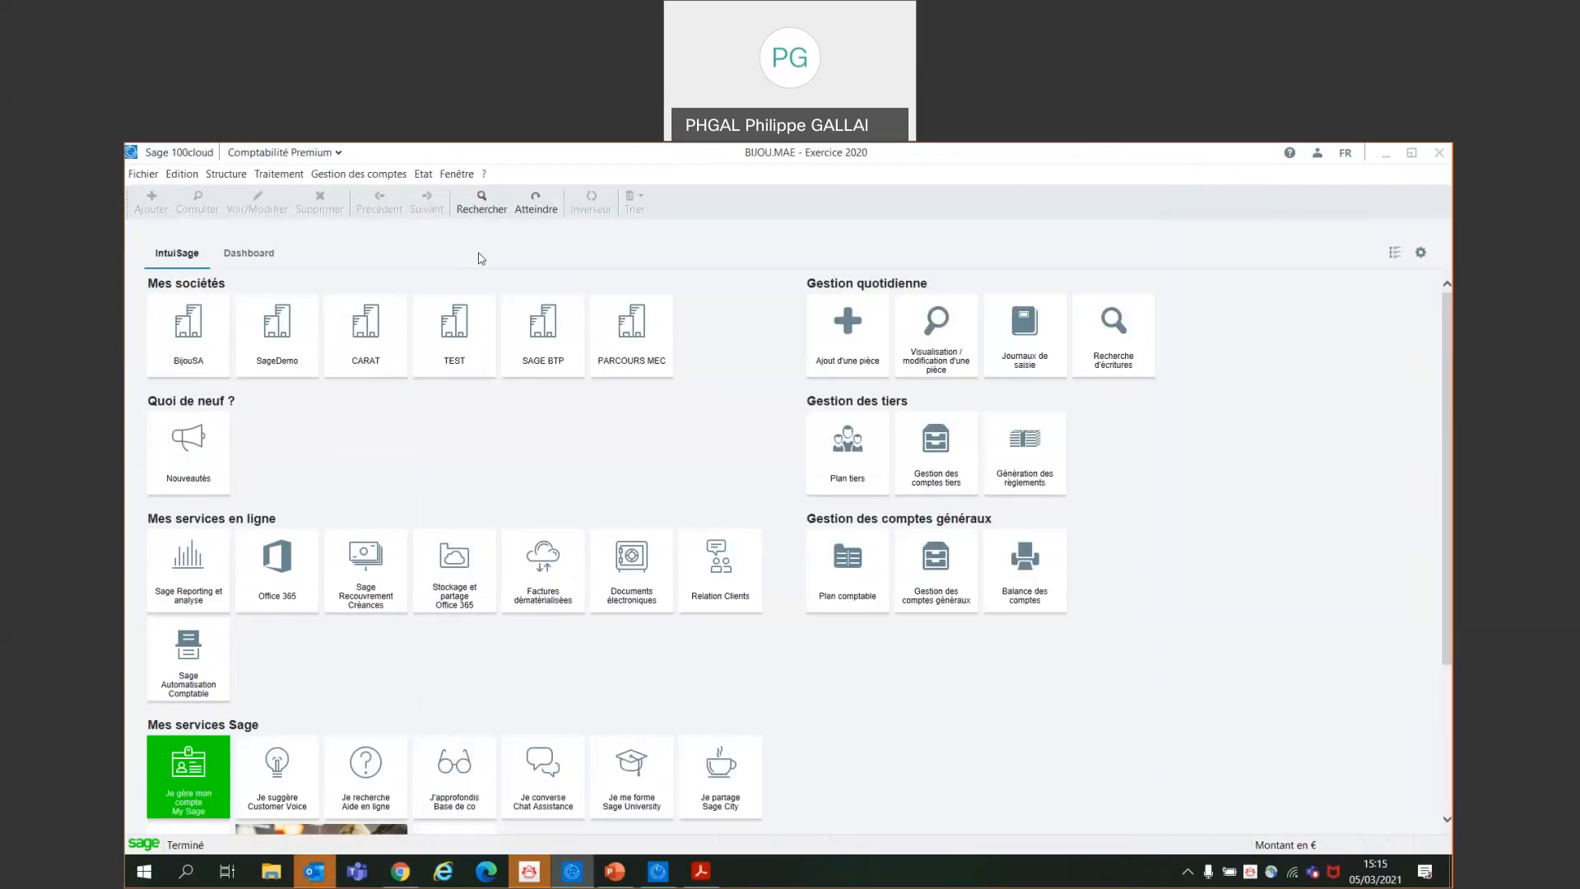
Switch to the PowerPoint presentation, start the slide show from the Démonstration slide and advance to the "Adapter son logiciel aux besoins" slide
{"action": "left_click", "coordinate": [436, 175]}
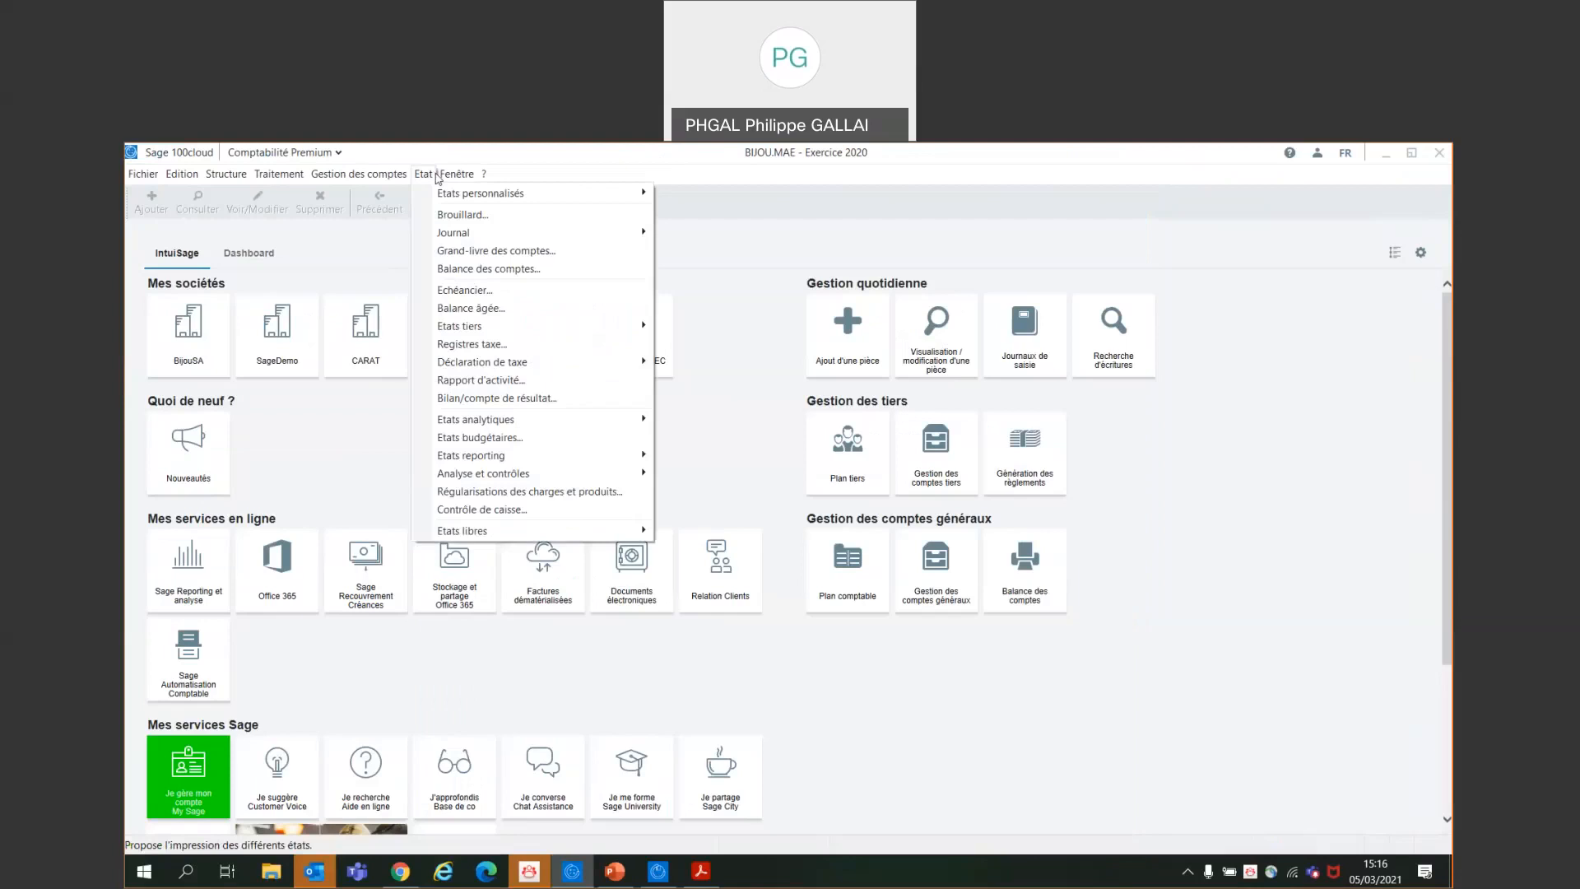
{"action": "left_click", "coordinate": [615, 872]}
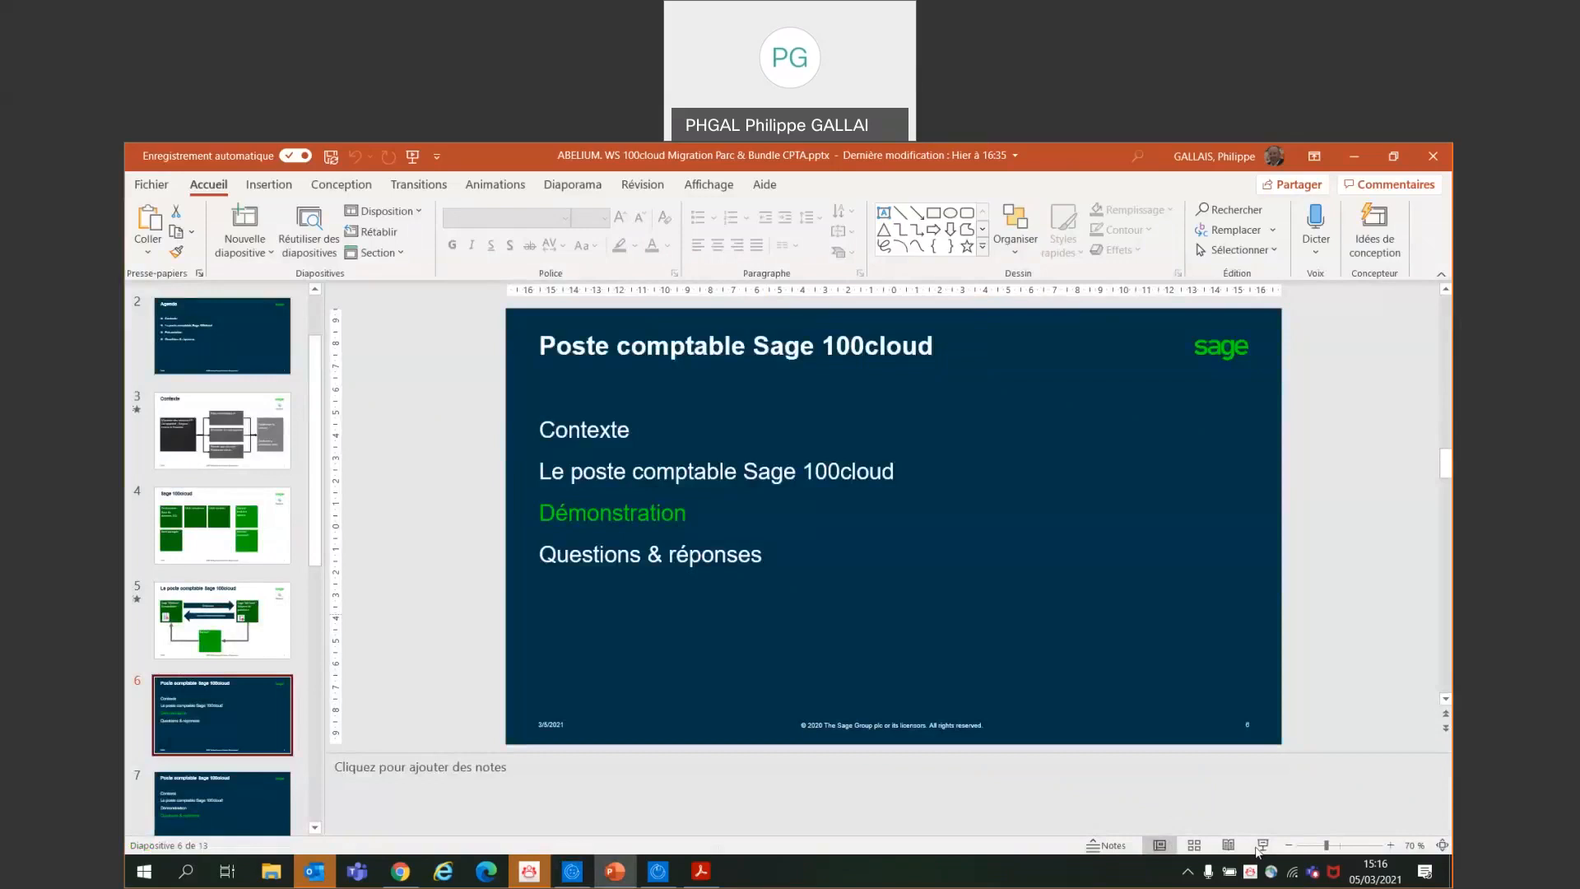
{"action": "left_click", "coordinate": [1265, 845]}
{"action": "key", "text": "Right"}
{"action": "key", "text": "Right"}
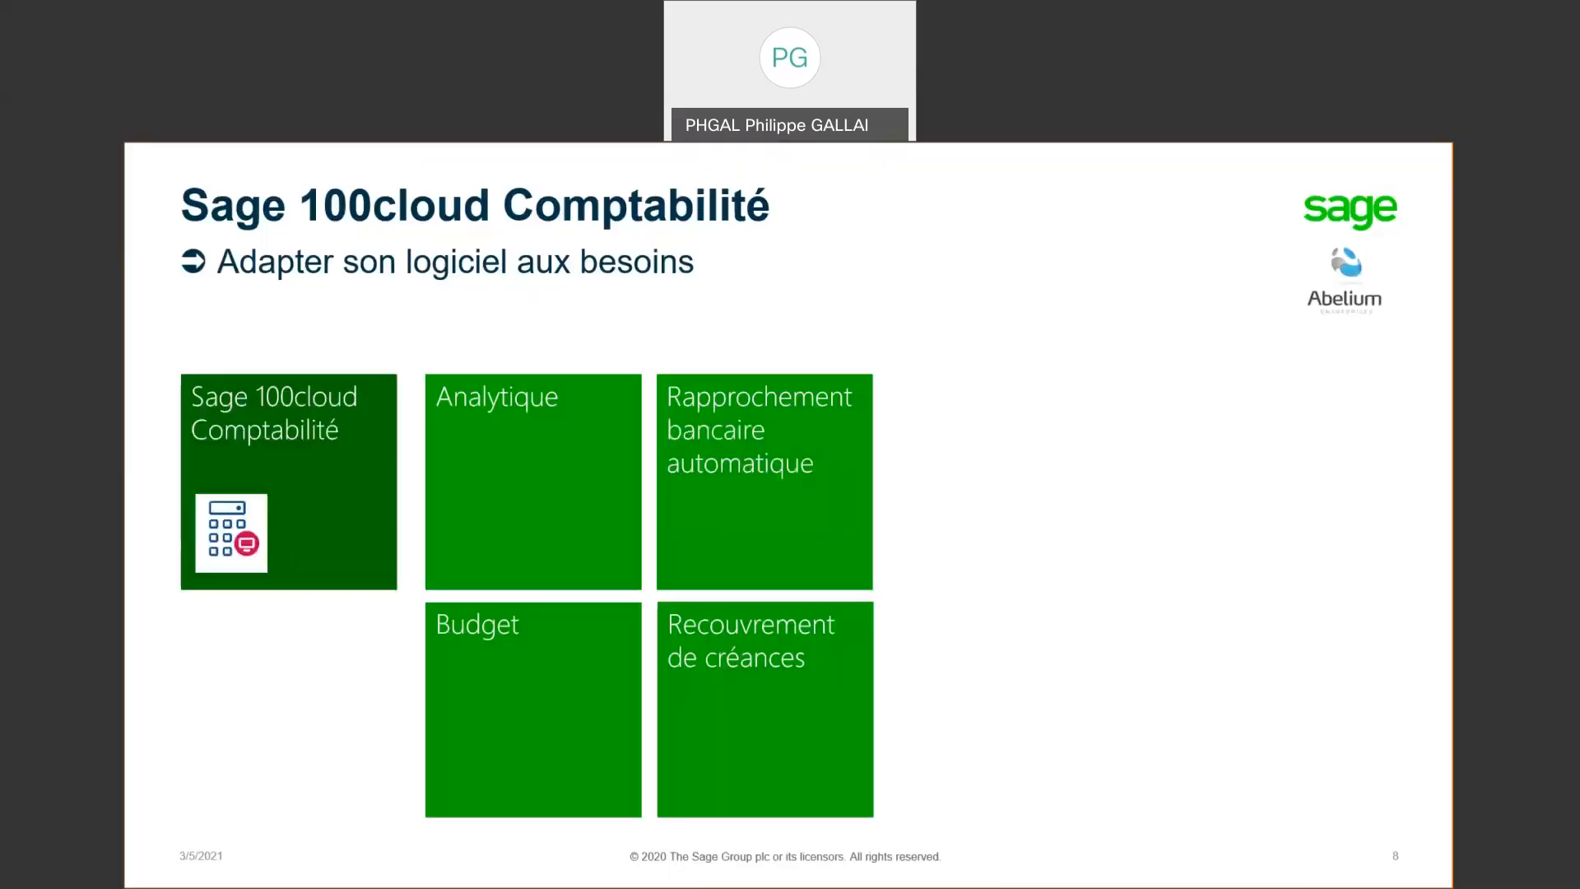